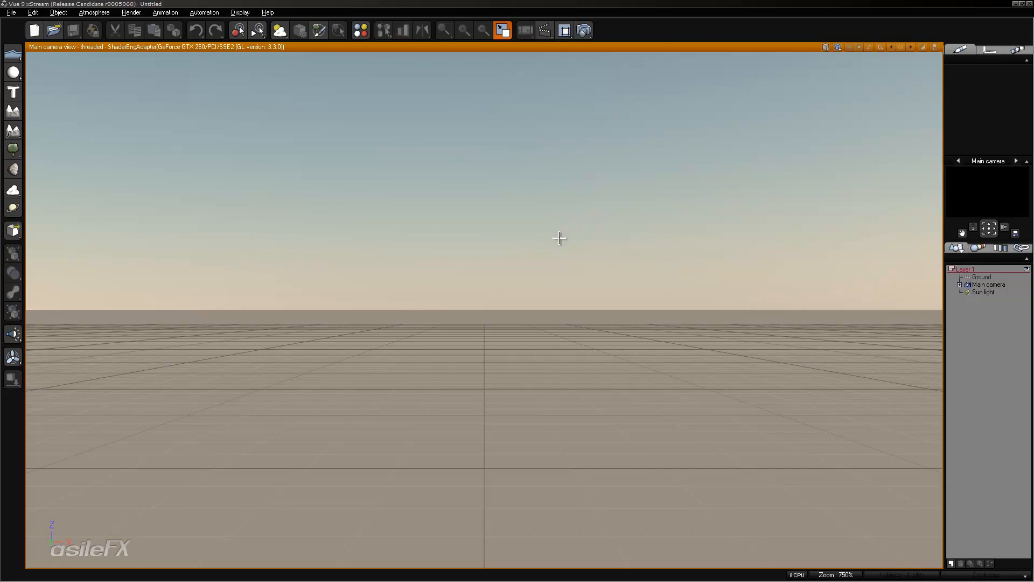
- Load the Fw190A3 aircraft from the Aerial vehicles collection into the scene
{"action": "left_click", "coordinate": [9, 12]}
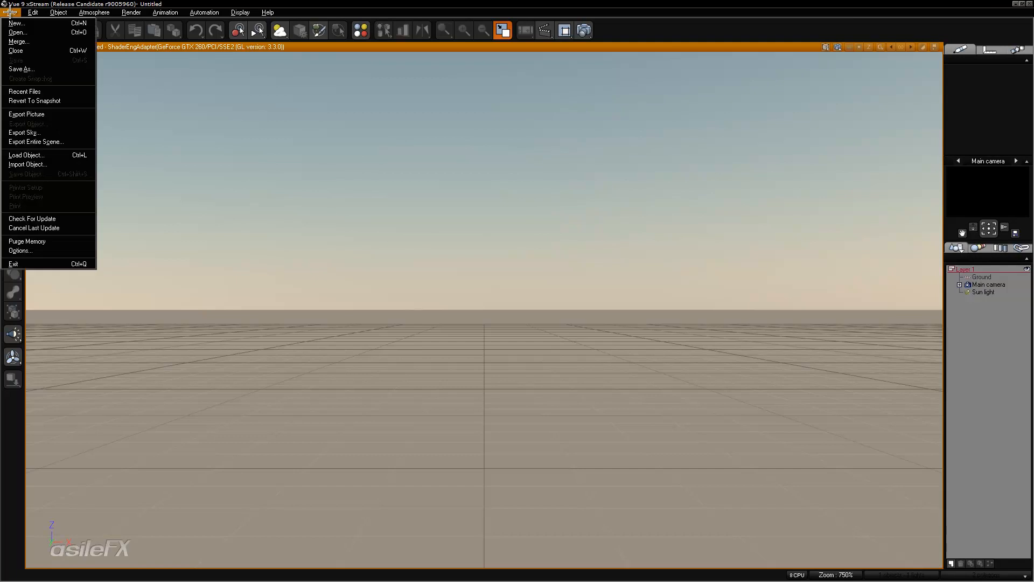
{"action": "left_click", "coordinate": [32, 155]}
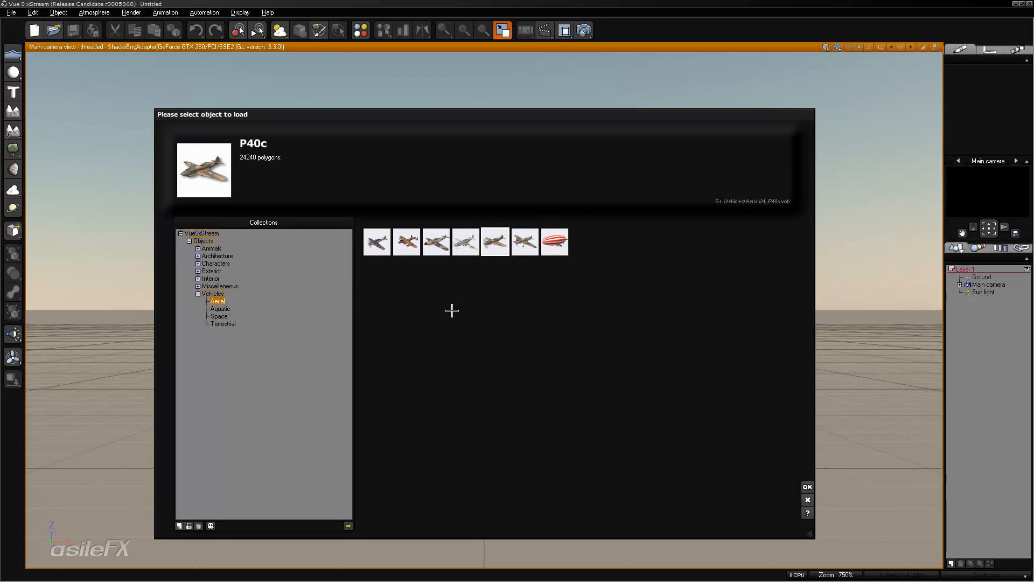
{"action": "left_click", "coordinate": [377, 241]}
{"action": "left_click", "coordinate": [808, 486]}
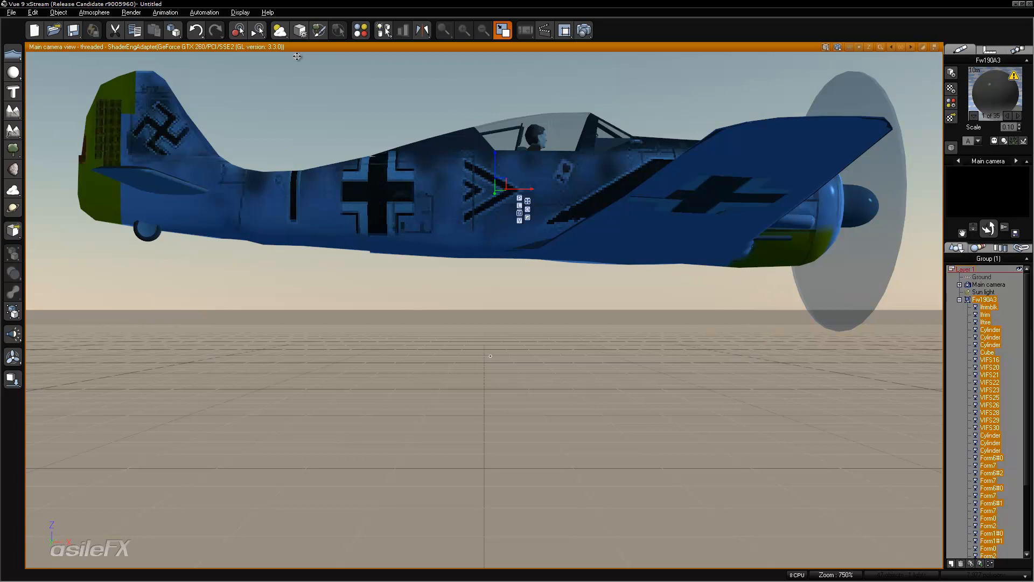
- Load the P40c aircraft from the Aerial vehicles collection and collapse the Fw190A3 group in the object list
{"action": "left_click", "coordinate": [12, 11]}
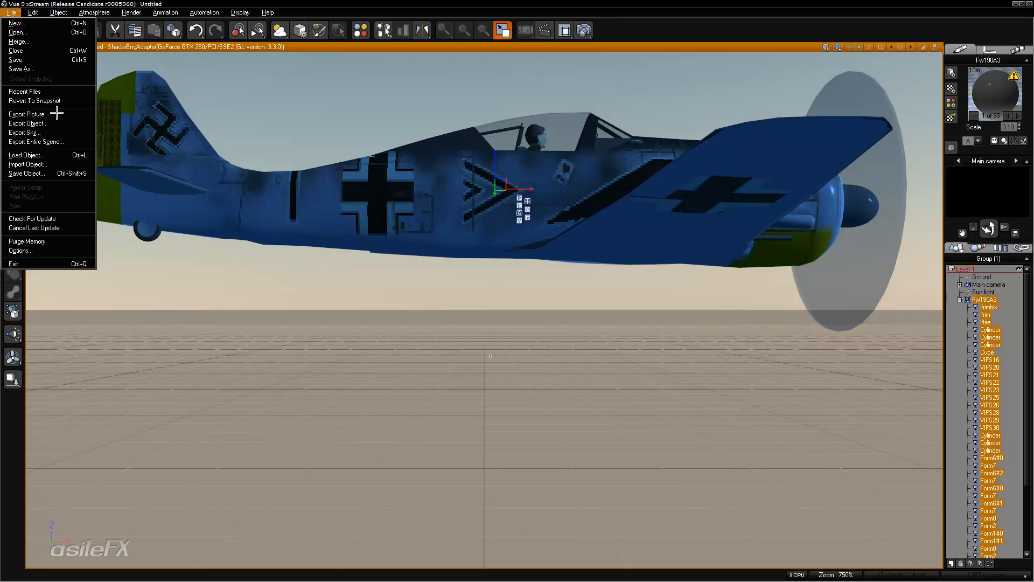
{"action": "left_click", "coordinate": [57, 156]}
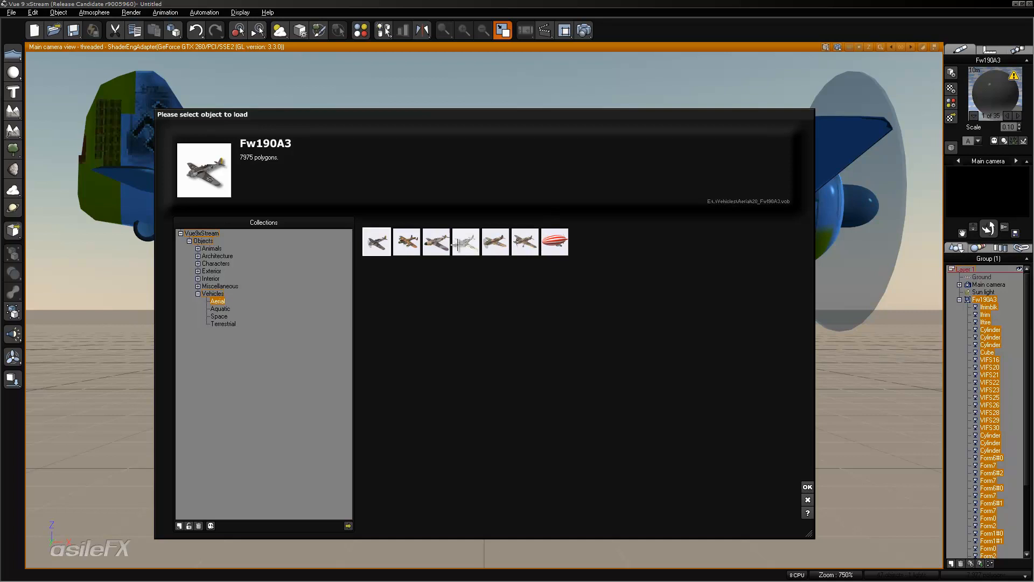
{"action": "left_click", "coordinate": [495, 244]}
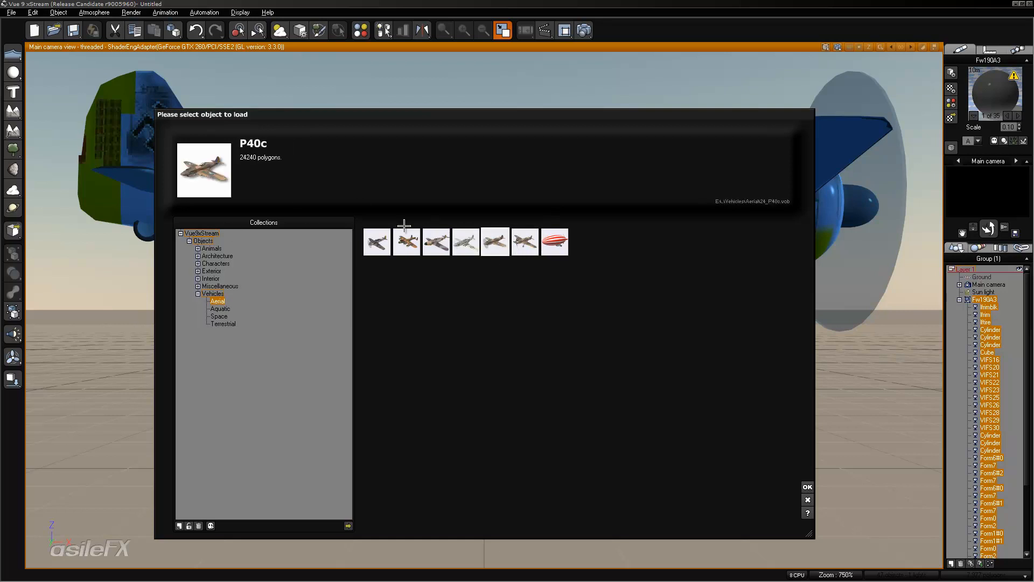
{"action": "left_click", "coordinate": [807, 488]}
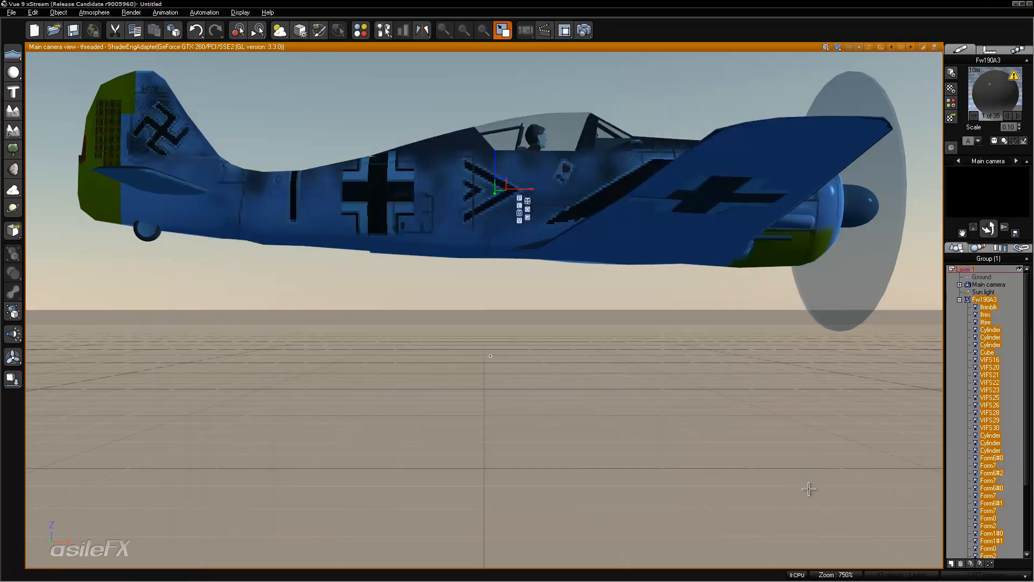
{"action": "left_click", "coordinate": [959, 299]}
{"action": "left_click", "coordinate": [972, 322]}
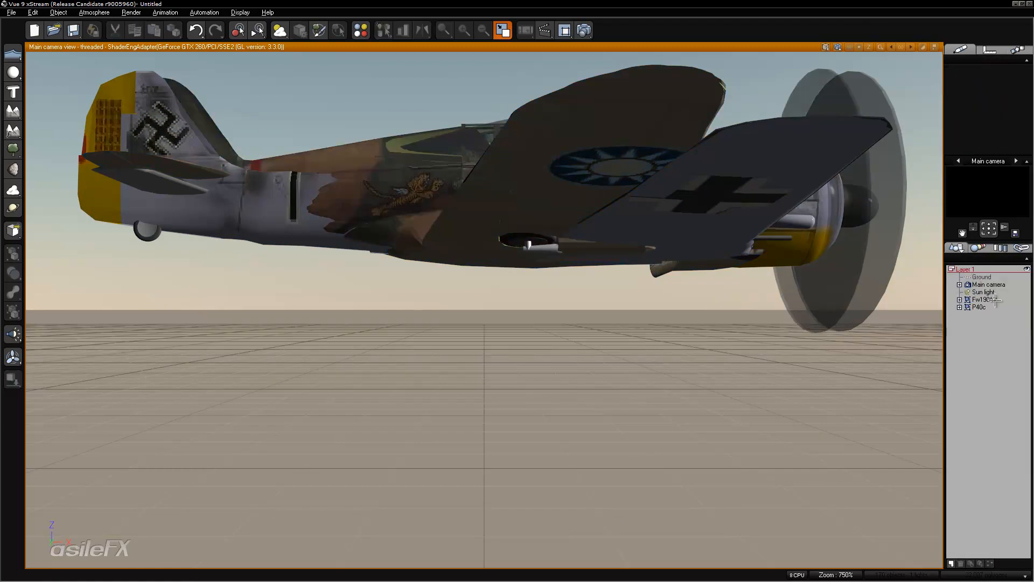
- Examine the P40c group from an elevated angle and look through its component parts in the object list
{"action": "left_click", "coordinate": [976, 307]}
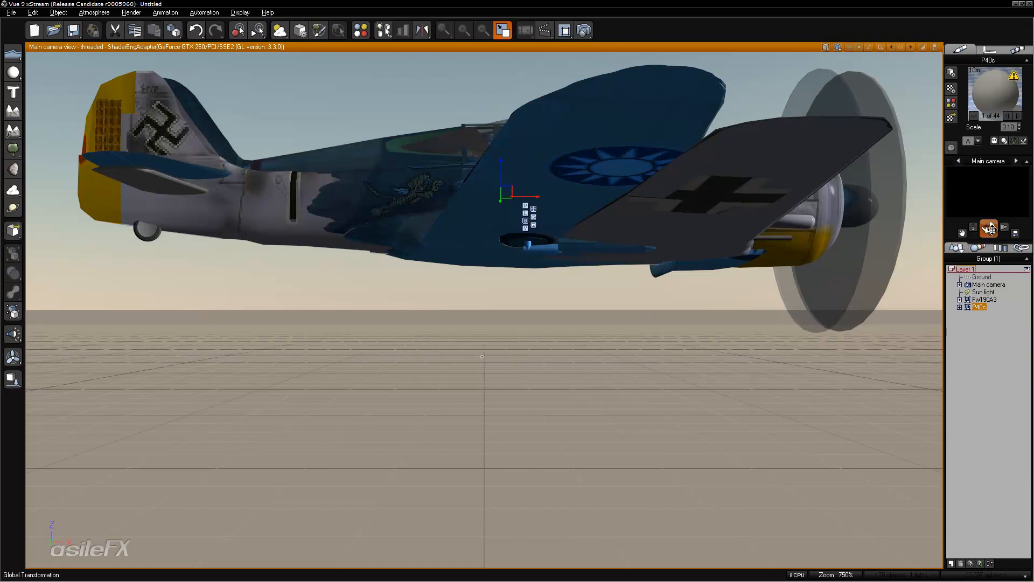
{"action": "left_click_drag", "start_coordinate": [989, 229], "coordinate": [496, 402]}
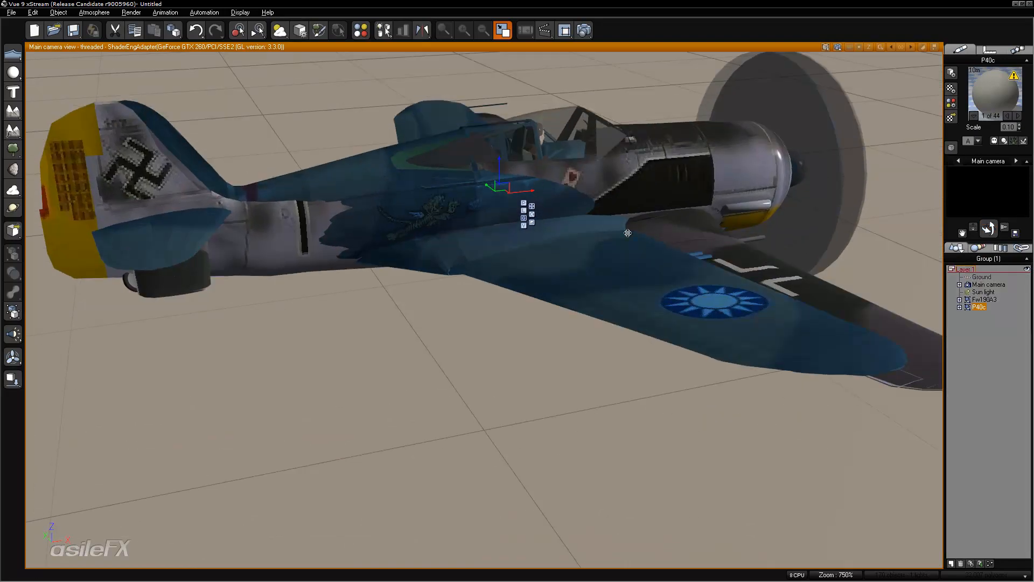
{"action": "left_click", "coordinate": [959, 307]}
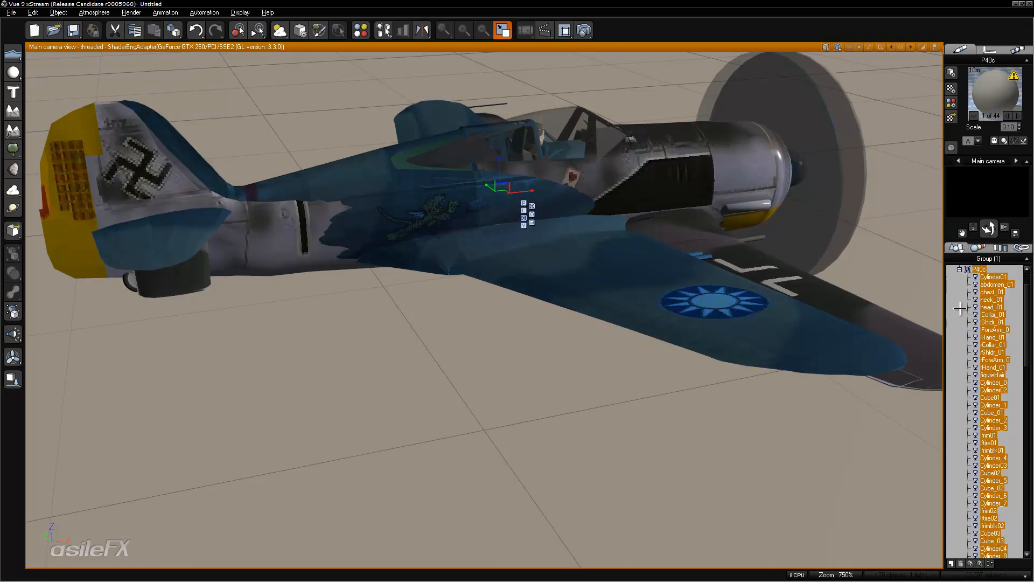
{"action": "scroll", "coordinate": [993, 409], "scroll_direction": "down", "scroll_amount": 5}
{"action": "scroll", "coordinate": [994, 412], "scroll_direction": "down", "scroll_amount": 1}
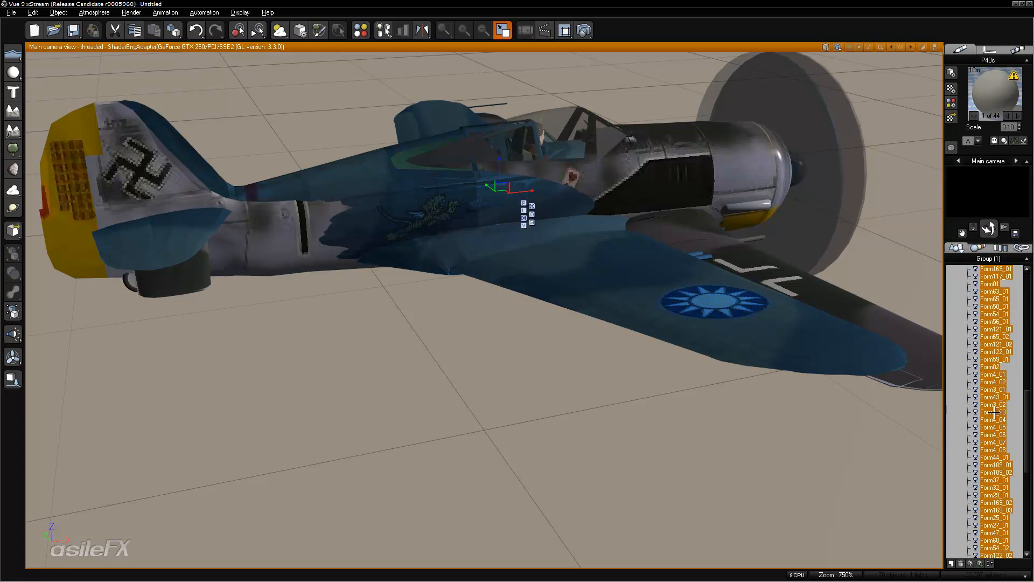
{"action": "scroll", "coordinate": [993, 412], "scroll_direction": "up", "scroll_amount": 7}
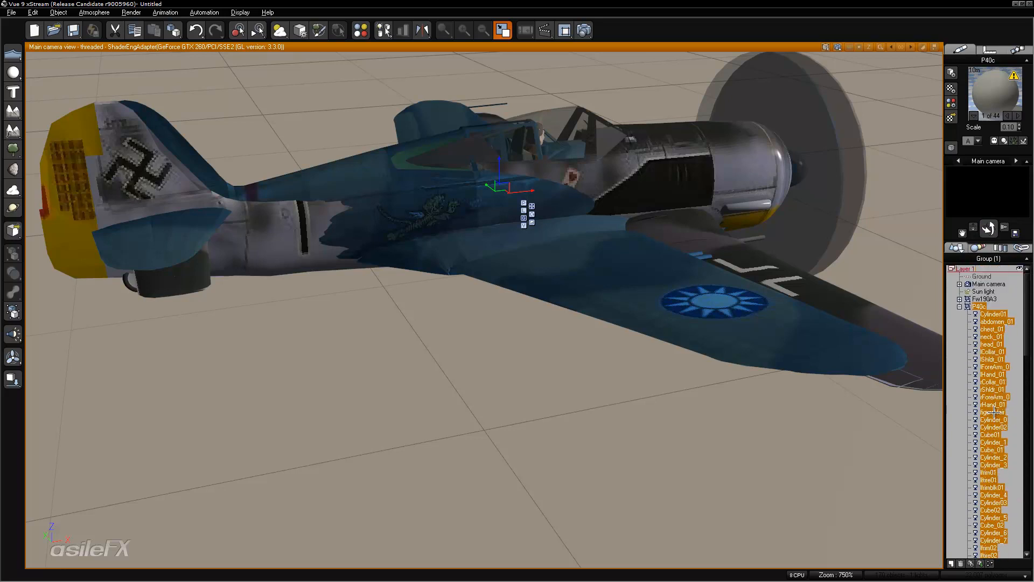
{"action": "left_click", "coordinate": [959, 307]}
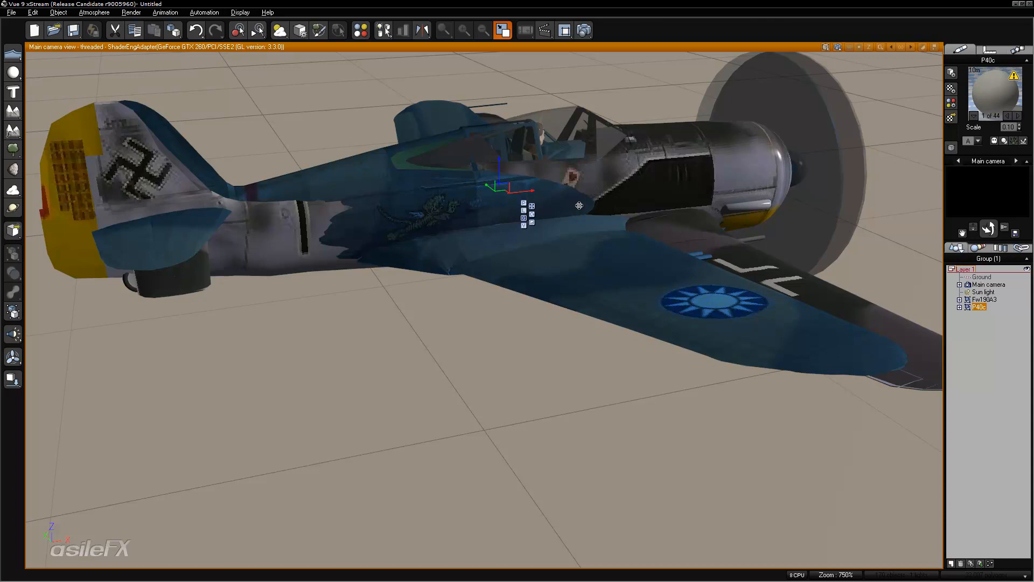
- Bake the P40c group to polygons with the offered mesh resolution
{"action": "right_click", "coordinate": [564, 194]}
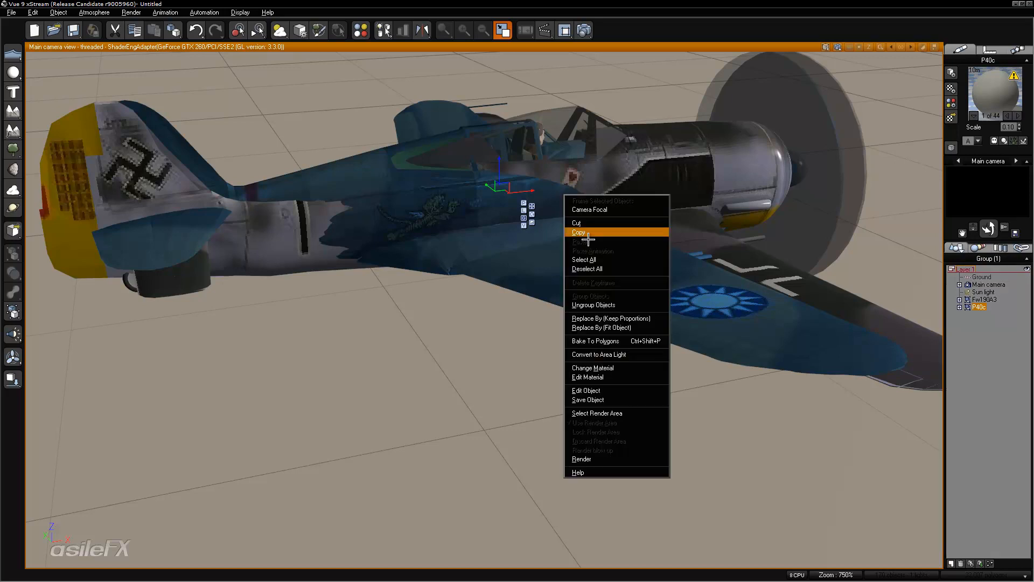
{"action": "left_click", "coordinate": [607, 341]}
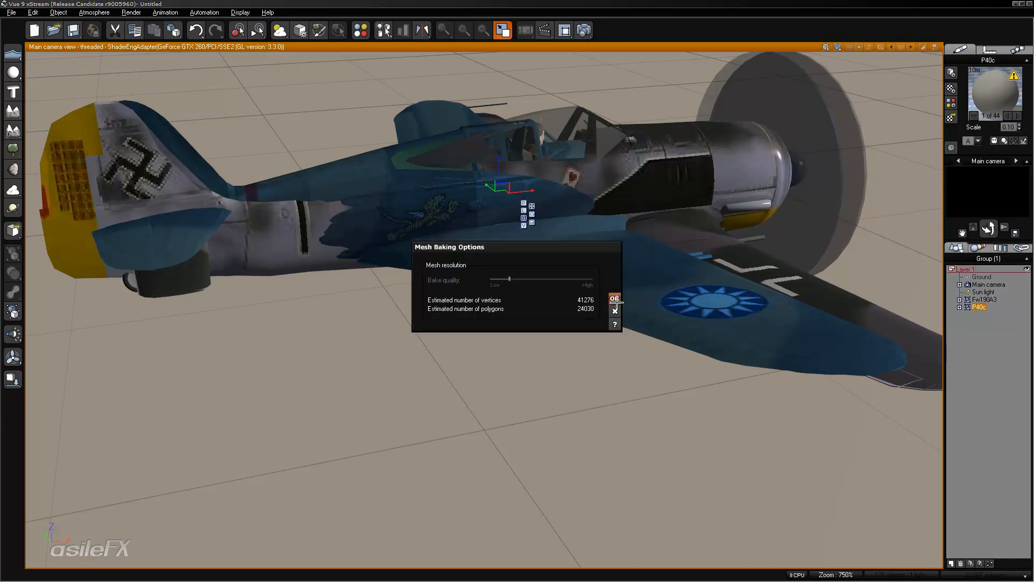
{"action": "left_click", "coordinate": [615, 299]}
- Bake the Fw190A3 group to polygons with the offered mesh resolution
{"action": "left_click", "coordinate": [982, 299]}
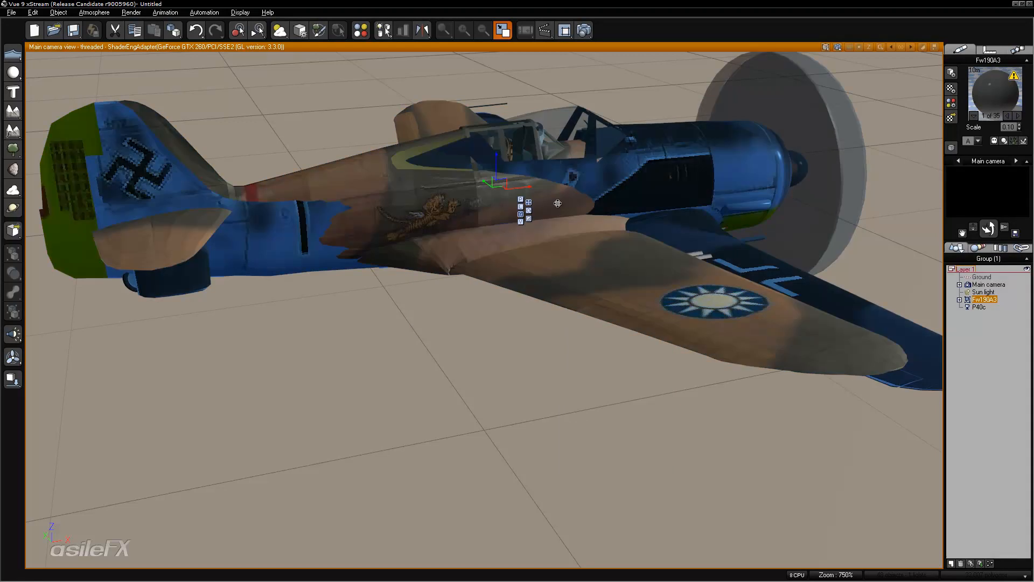
{"action": "right_click", "coordinate": [559, 204]}
{"action": "left_click", "coordinate": [597, 349]}
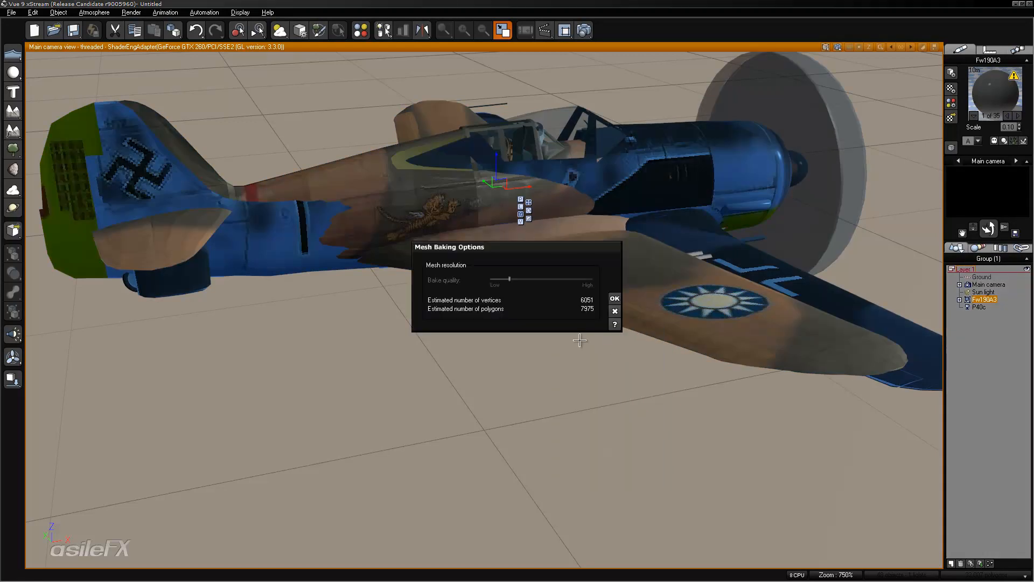
{"action": "left_click", "coordinate": [617, 297]}
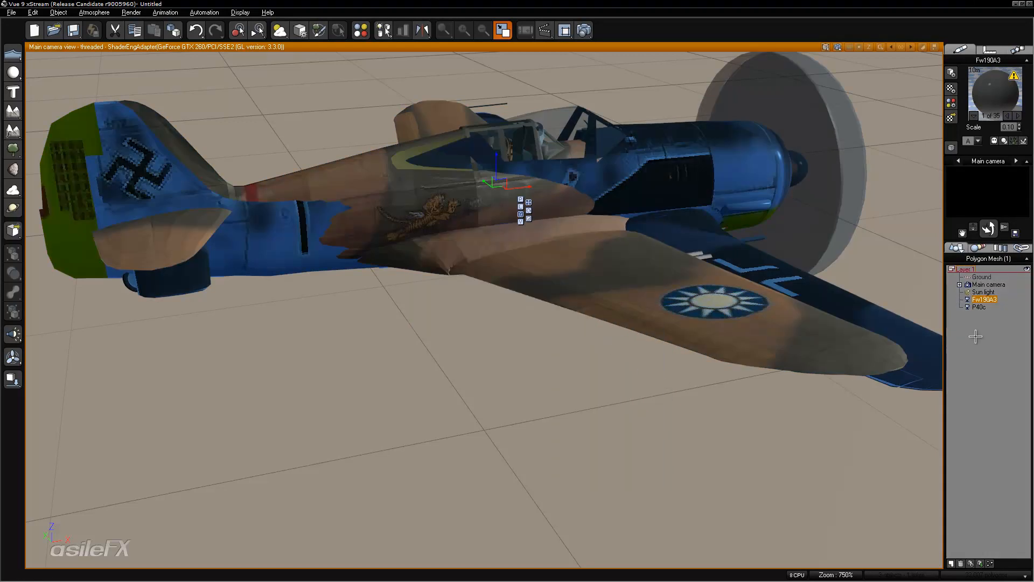
- Review the polygon mesh options of the baked Fw190A3 without changing them
{"action": "right_click", "coordinate": [575, 221]}
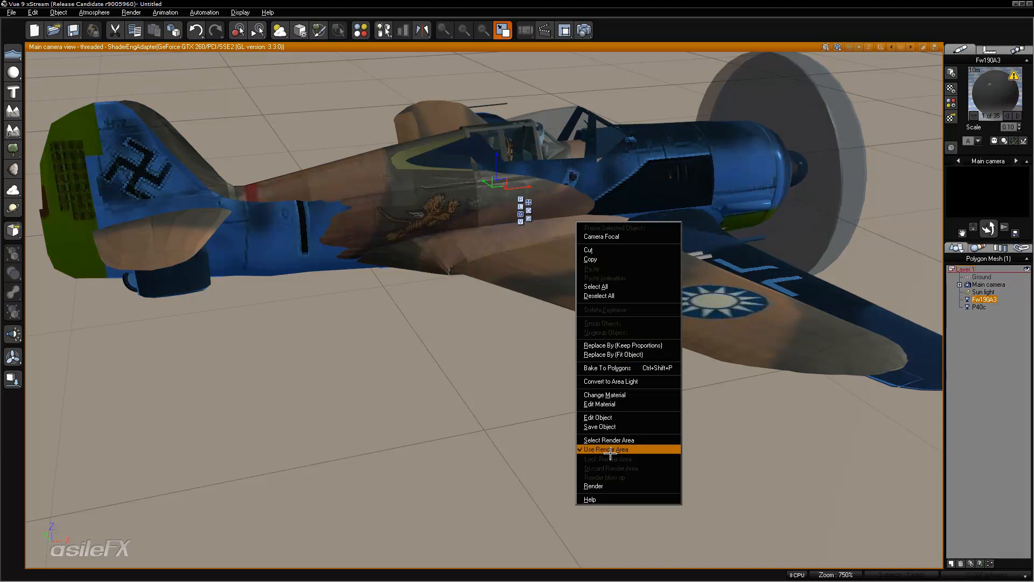
{"action": "left_click", "coordinate": [629, 418]}
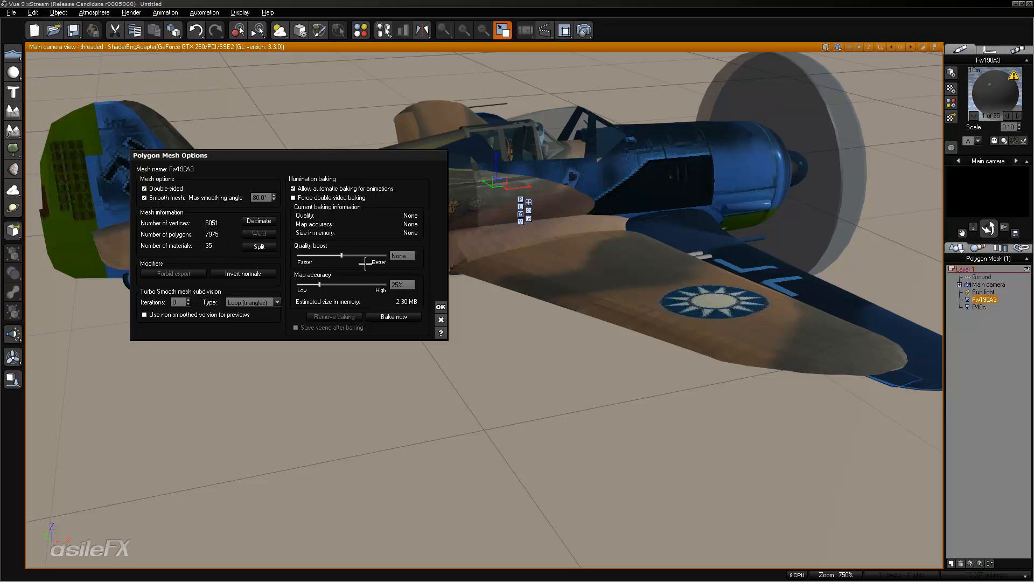
{"action": "left_click", "coordinate": [441, 320]}
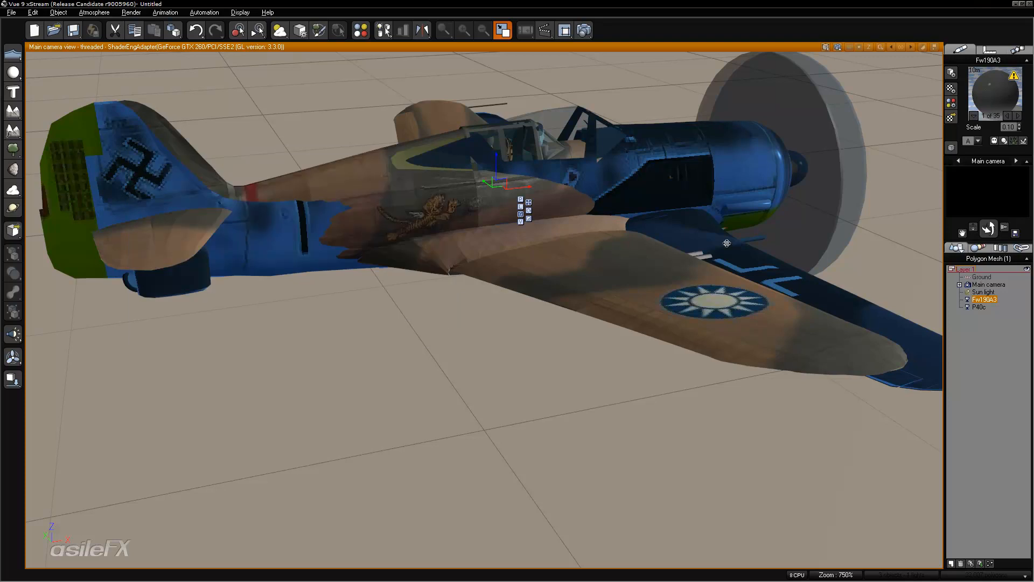
- Add two new layers and move the P40c mesh into Layer 2 and the Fw190A3 mesh into Layer 3
{"action": "left_click", "coordinate": [951, 563]}
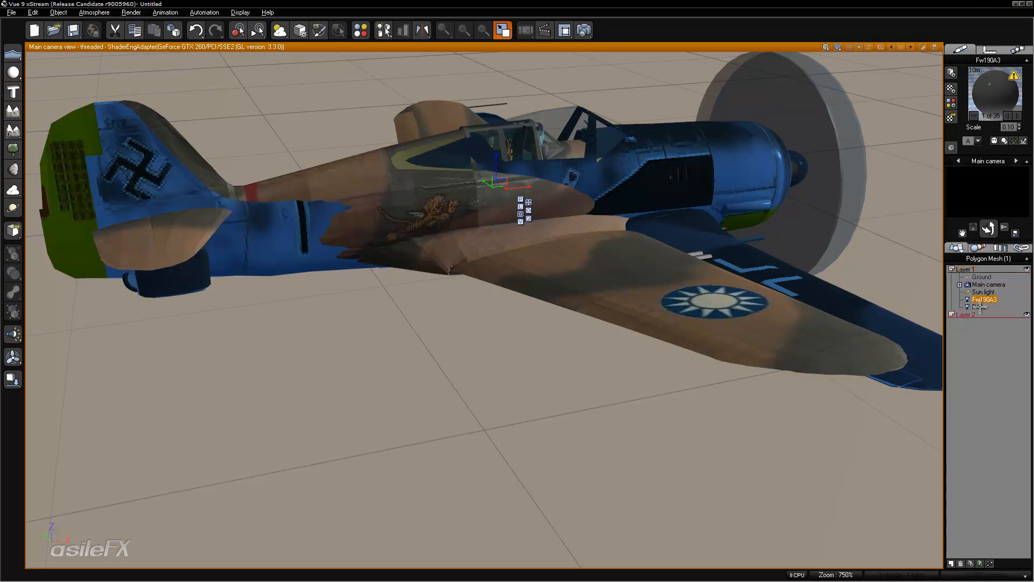
{"action": "left_click_drag", "start_coordinate": [979, 307], "coordinate": [972, 322]}
{"action": "left_click", "coordinate": [955, 564]}
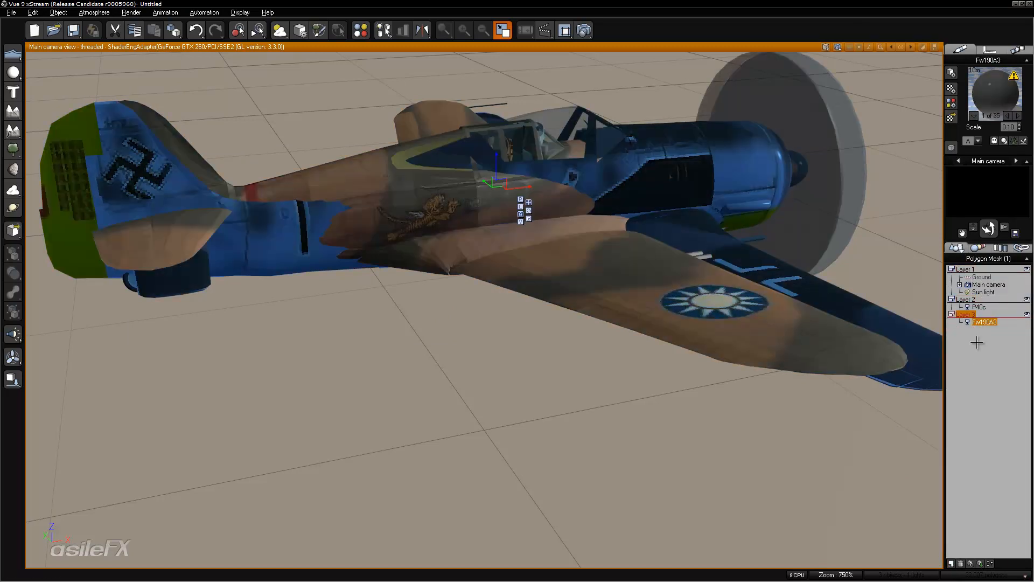
{"action": "left_click", "coordinate": [977, 342]}
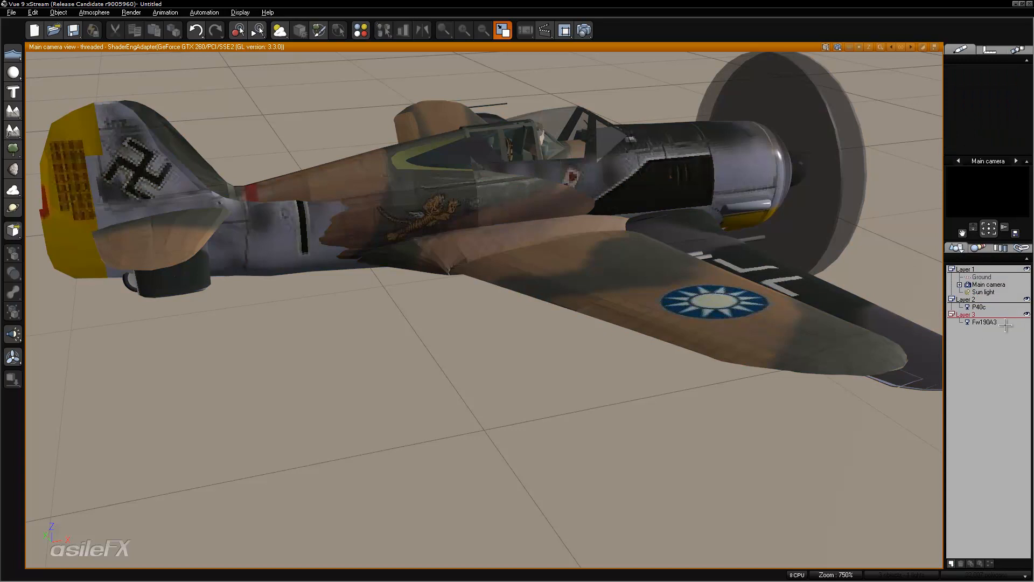
- Duplicate the P40c mesh in place and group the original with its copy in Layer 2
{"action": "left_click", "coordinate": [988, 322]}
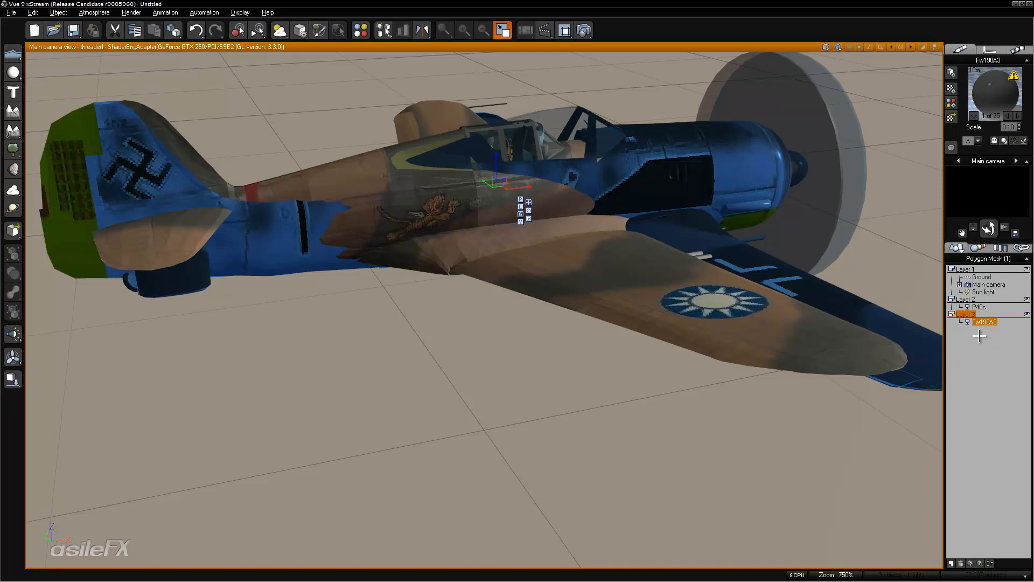
{"action": "left_click", "coordinate": [979, 306]}
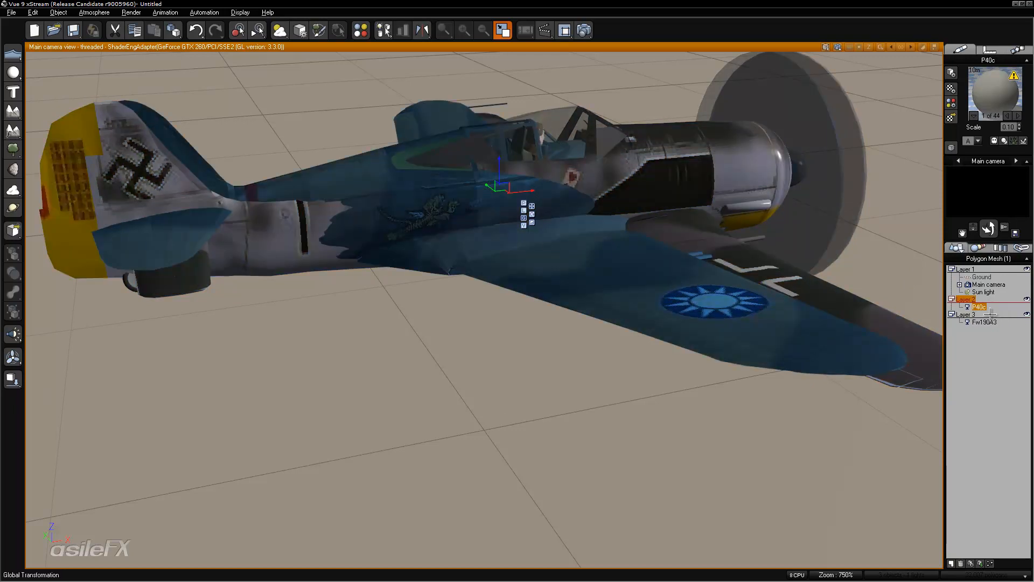
{"action": "key", "text": "ctrl+d"}
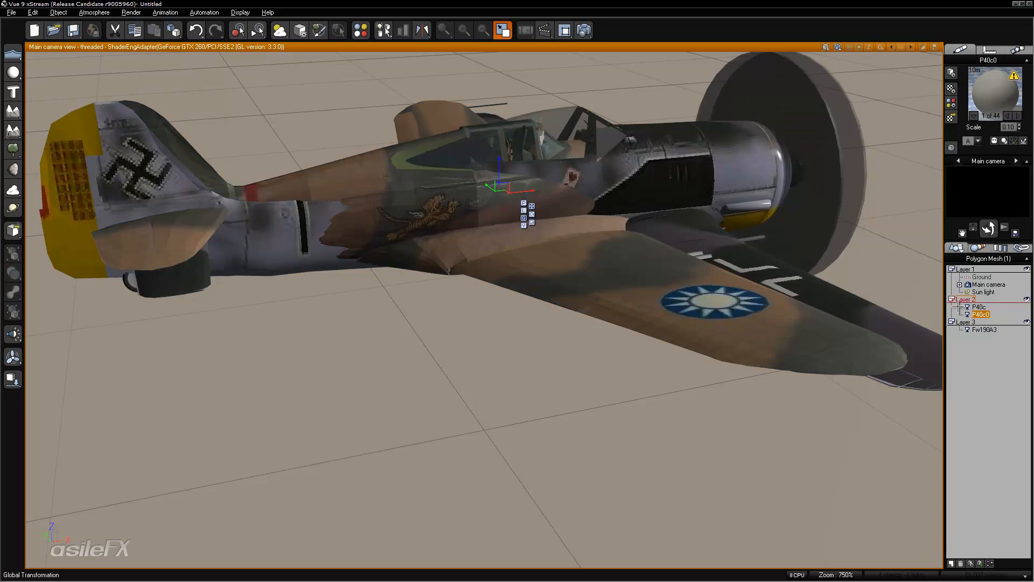
{"action": "left_click", "coordinate": [978, 306], "text": "ctrl"}
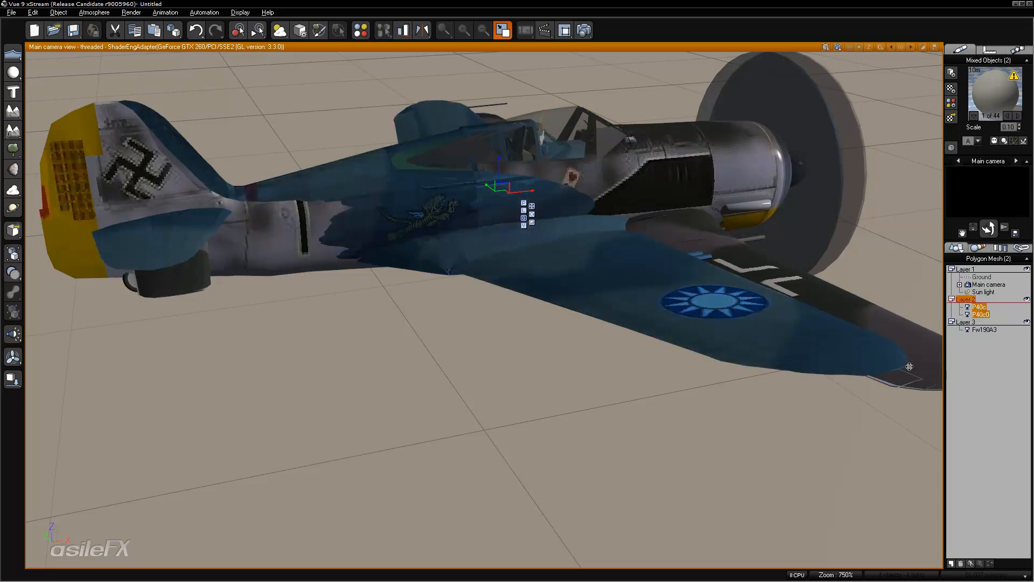
{"action": "left_click", "coordinate": [12, 255]}
{"action": "left_click", "coordinate": [980, 340]}
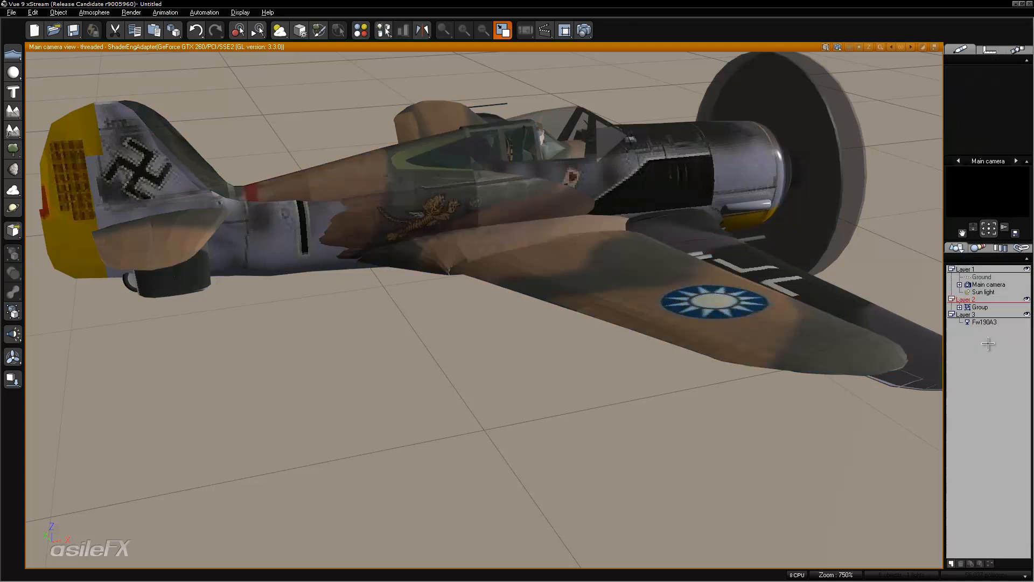
- Set the Fw190A3 mesh's display mode to Hidden and hide Layer 3
{"action": "right_click_drag", "start_coordinate": [619, 267], "coordinate": [604, 267]}
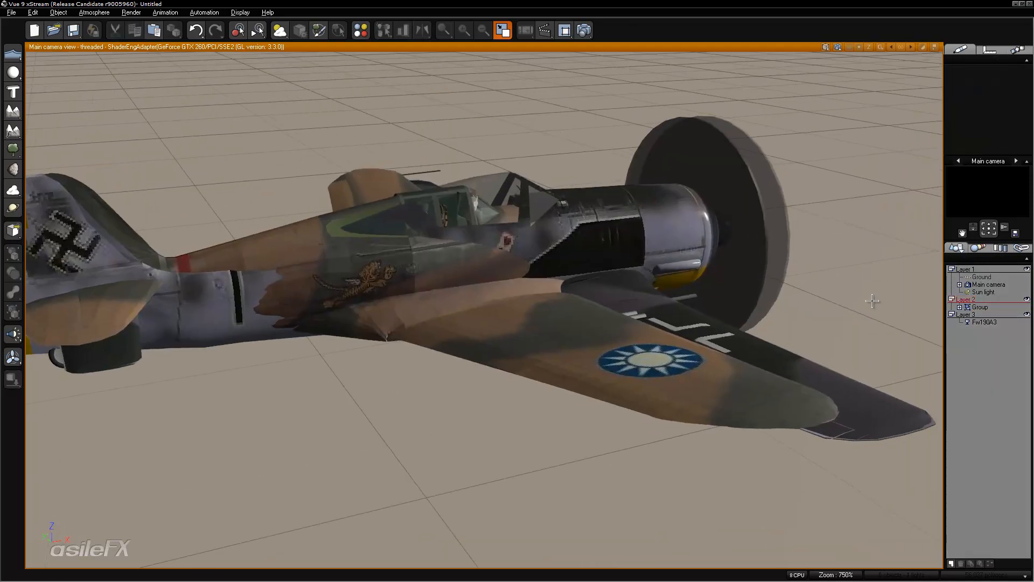
{"action": "left_click", "coordinate": [988, 321]}
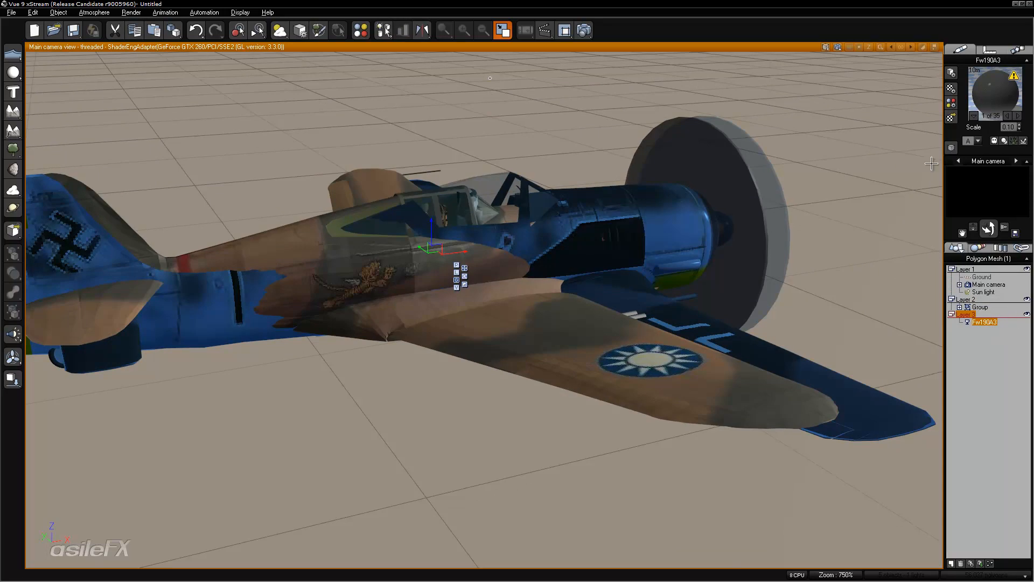
{"action": "left_click", "coordinate": [975, 140]}
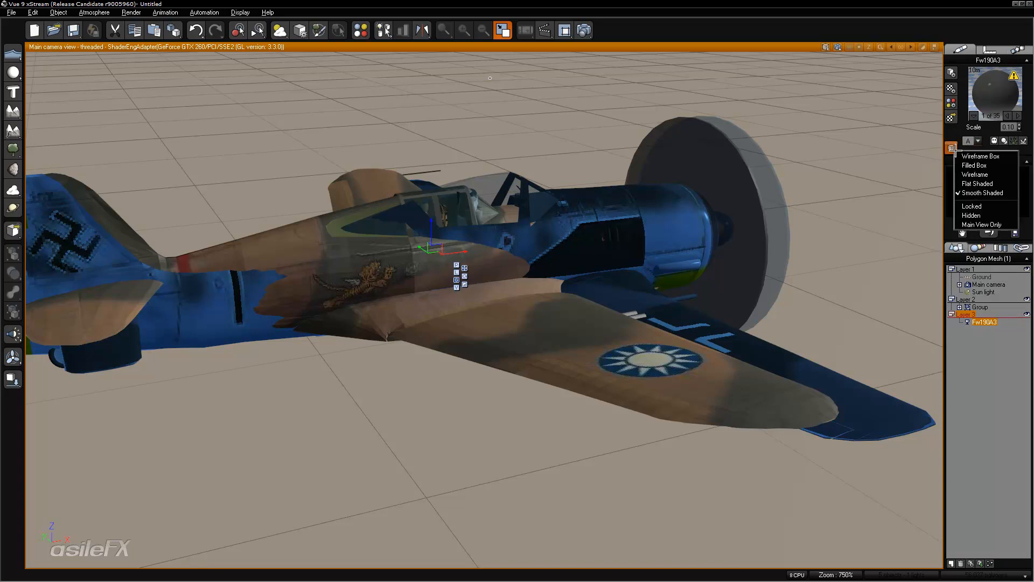
{"action": "left_click", "coordinate": [990, 213]}
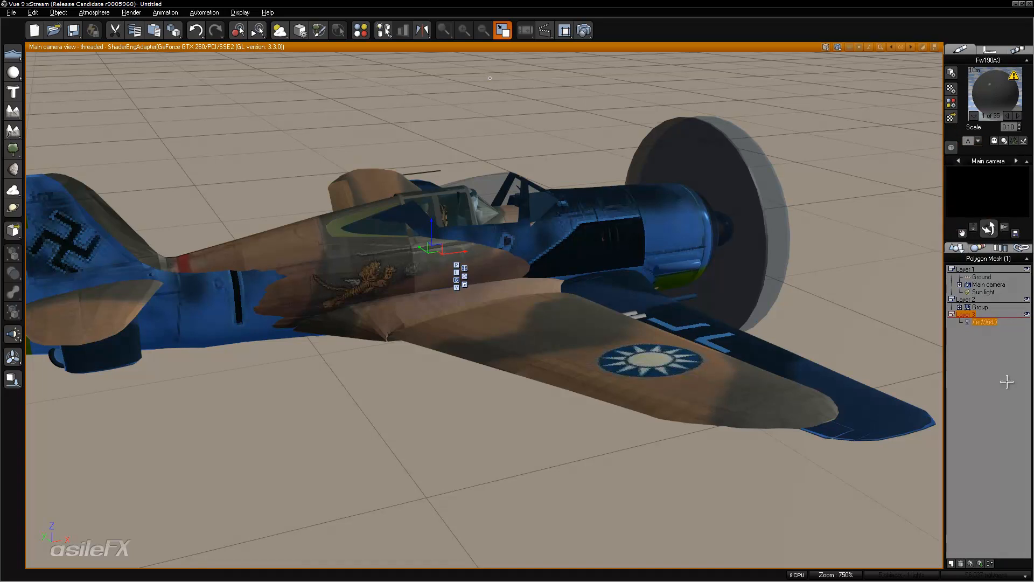
{"action": "left_click", "coordinate": [1024, 314]}
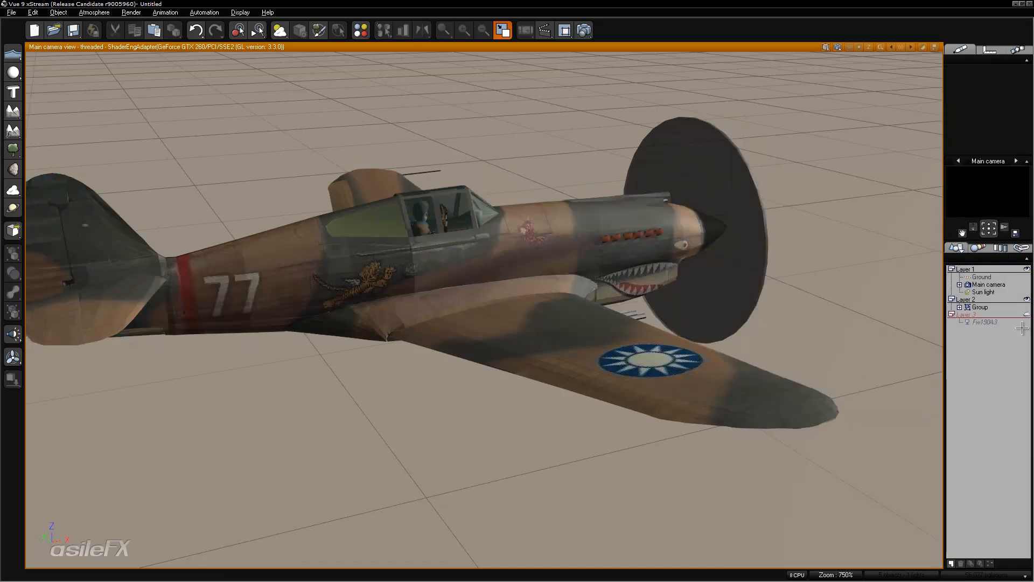
- Expand the group in Layer 2 and open the object graph of its P40c0 mesh
{"action": "left_click", "coordinate": [981, 307]}
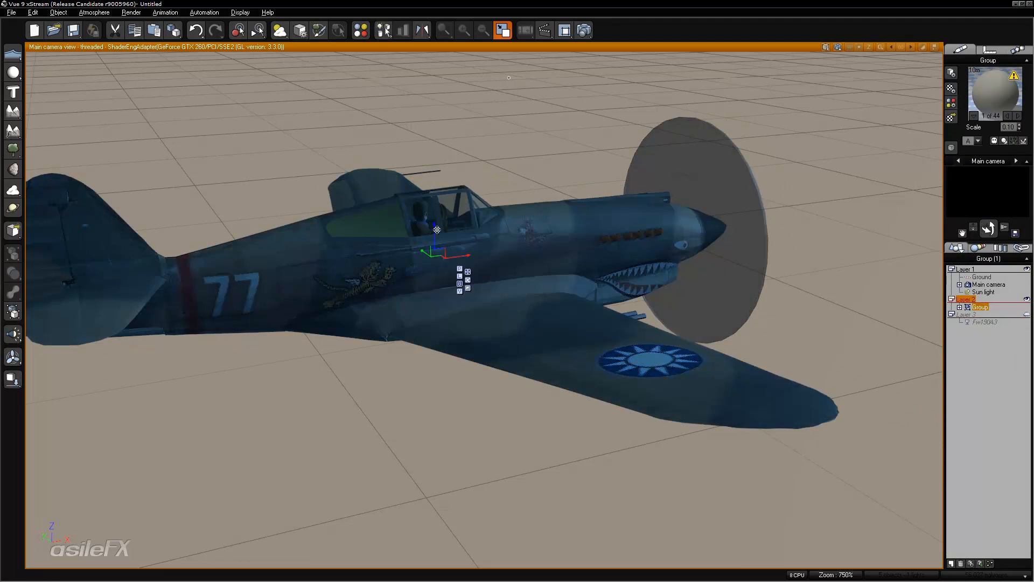
{"action": "left_click_drag", "start_coordinate": [989, 230], "coordinate": [1022, 241]}
{"action": "scroll", "coordinate": [647, 289], "scroll_direction": "down", "scroll_amount": 7}
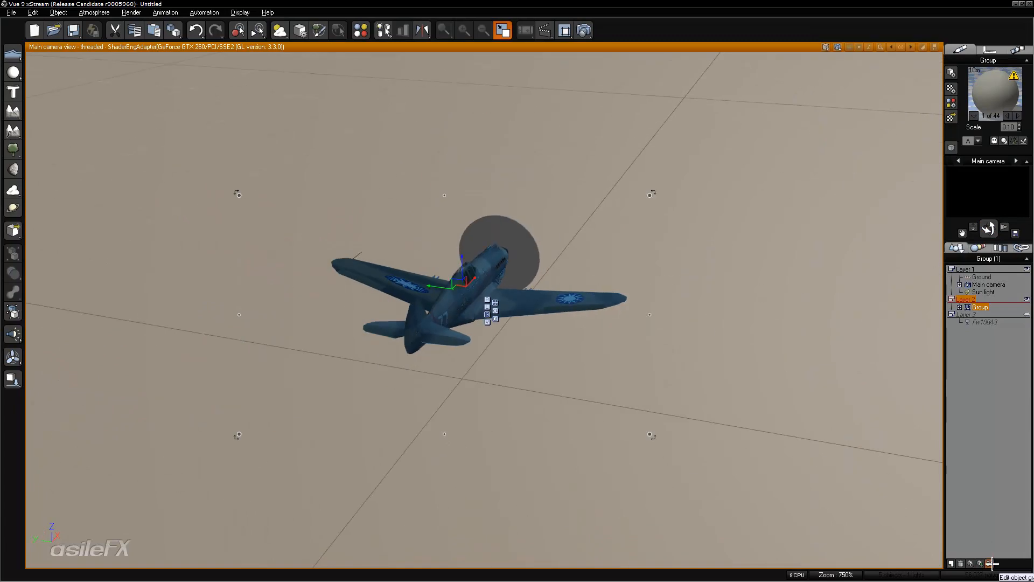
{"action": "left_click", "coordinate": [959, 306]}
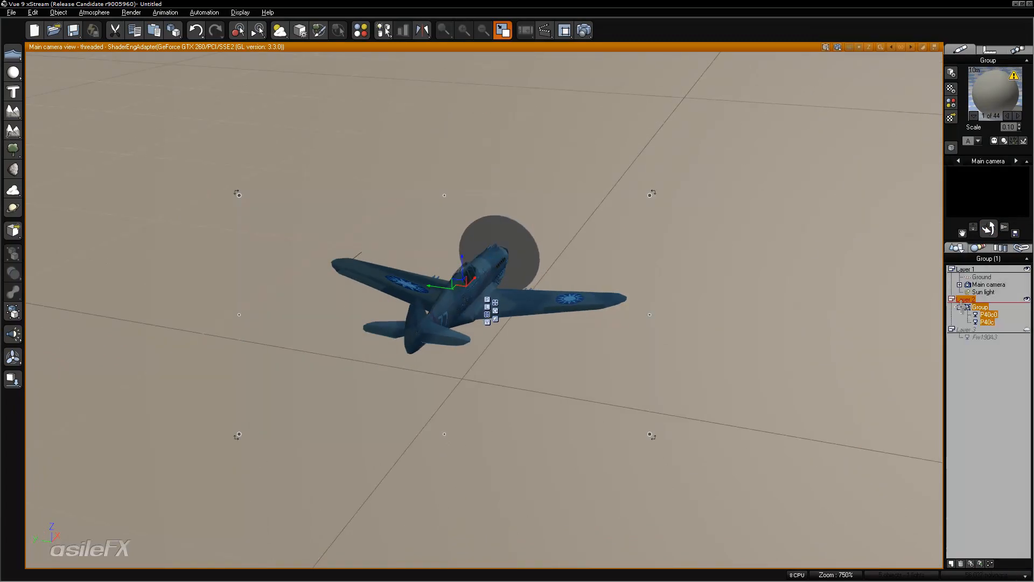
{"action": "left_click", "coordinate": [988, 314]}
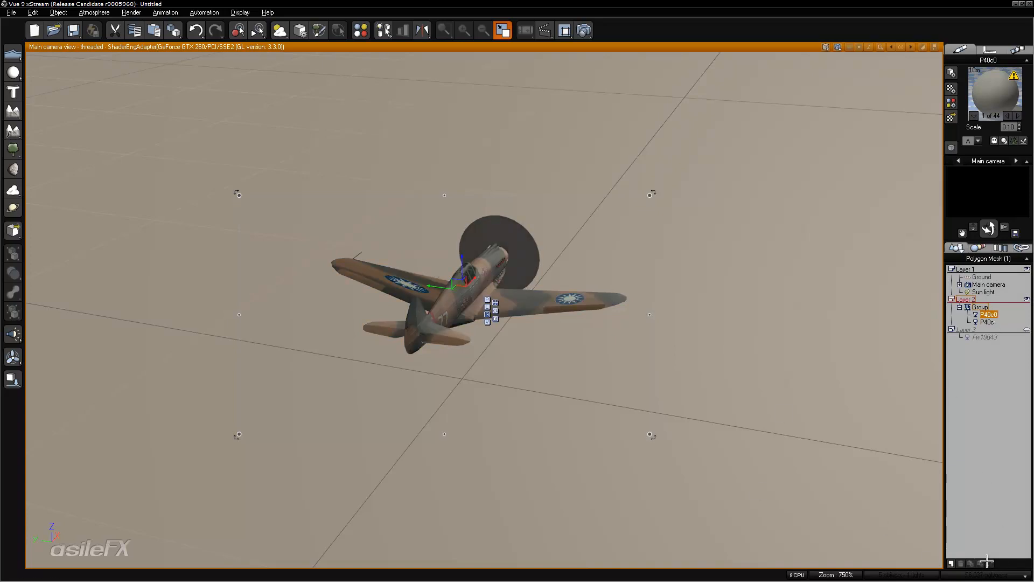
{"action": "left_click", "coordinate": [988, 322]}
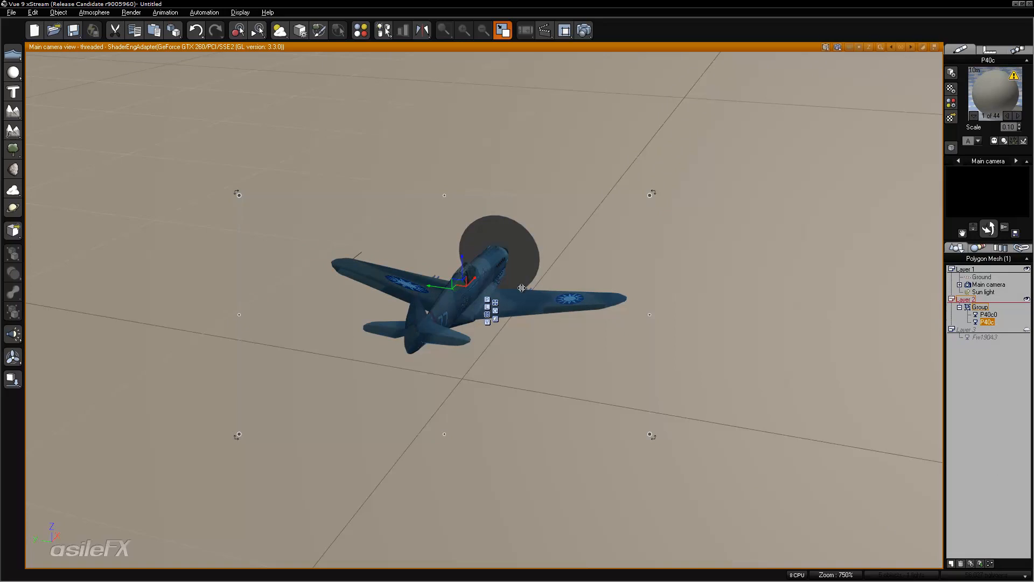
{"action": "left_click", "coordinate": [989, 315]}
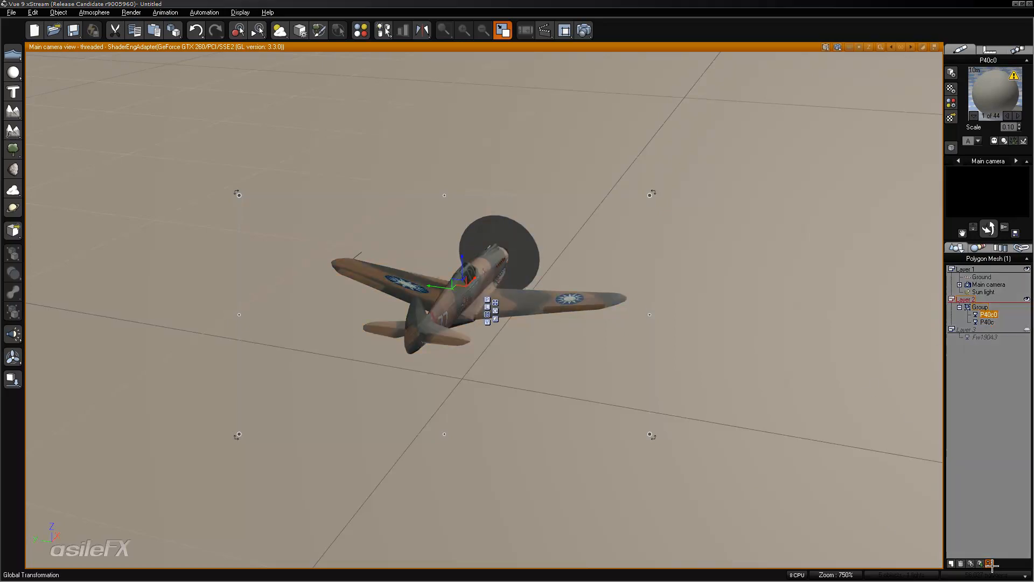
{"action": "right_click", "coordinate": [989, 314]}
{"action": "left_click", "coordinate": [996, 215]}
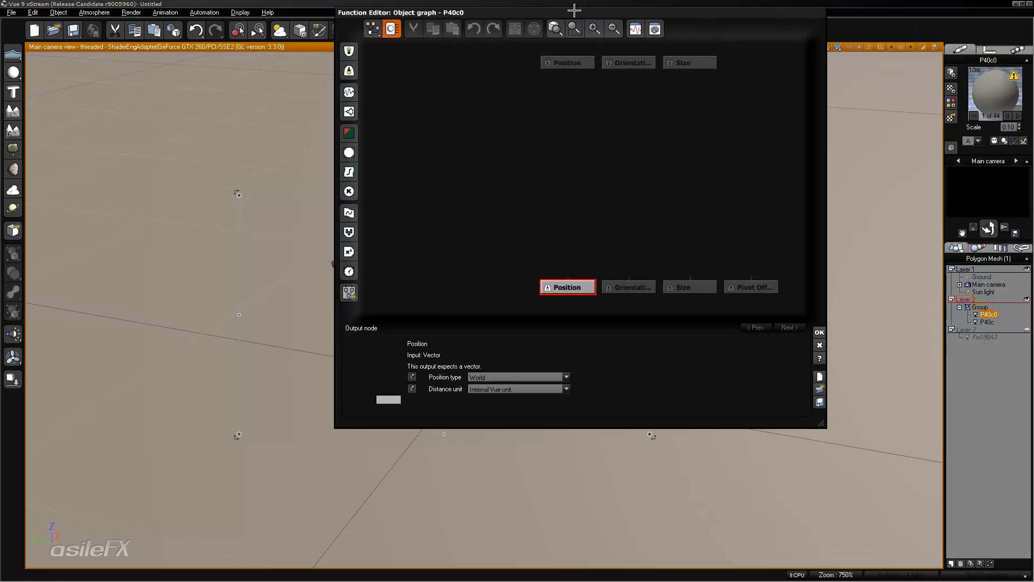
{"action": "left_click_drag", "start_coordinate": [575, 9], "coordinate": [712, 76]}
- Add an External Dependency input node above the Position output and set its dependency to Group / Position
{"action": "left_click", "coordinate": [651, 271]}
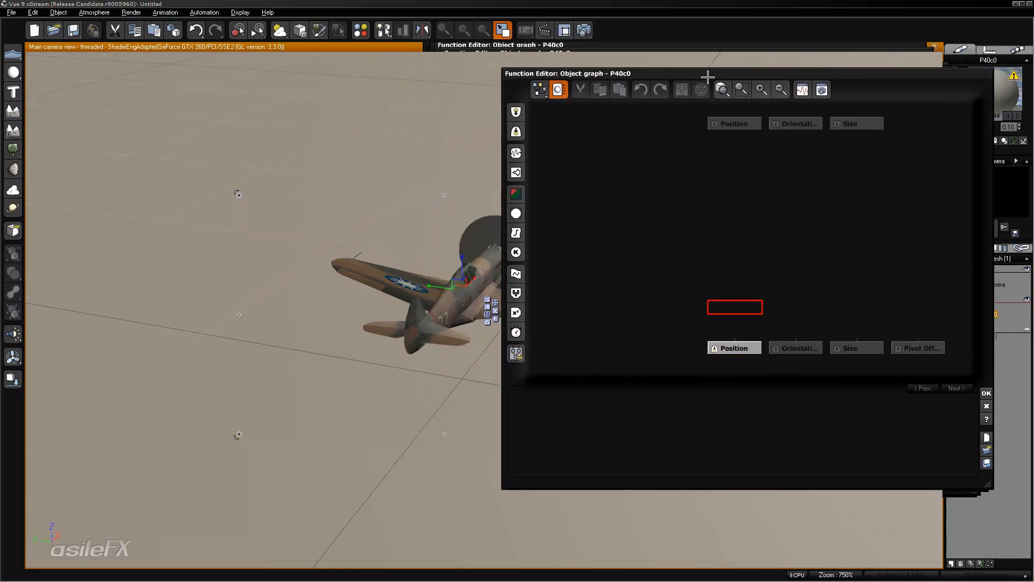
{"action": "right_click", "coordinate": [741, 269]}
{"action": "mouse_move", "coordinate": [789, 275]}
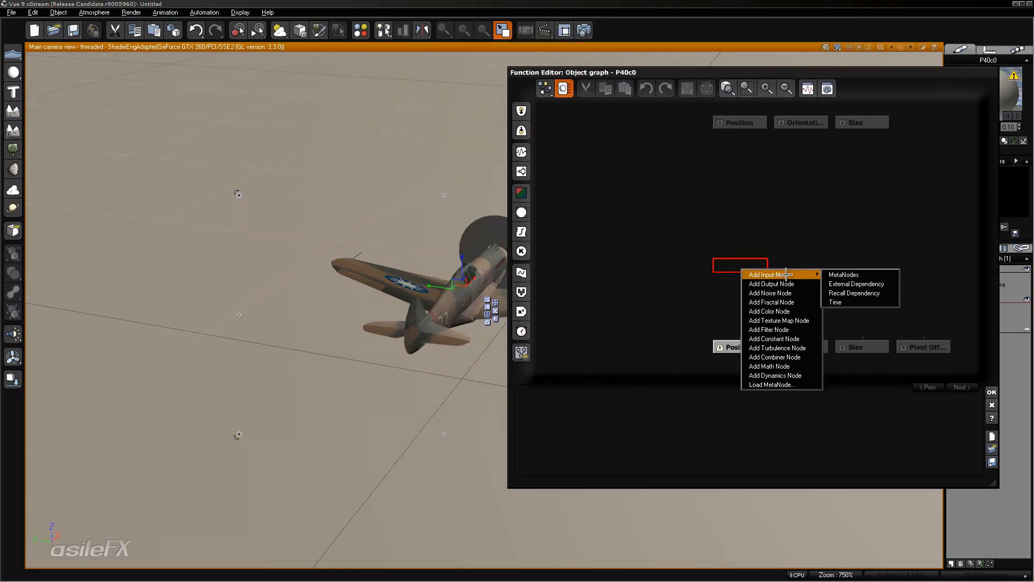
{"action": "left_click", "coordinate": [869, 285]}
{"action": "left_click", "coordinate": [679, 427]}
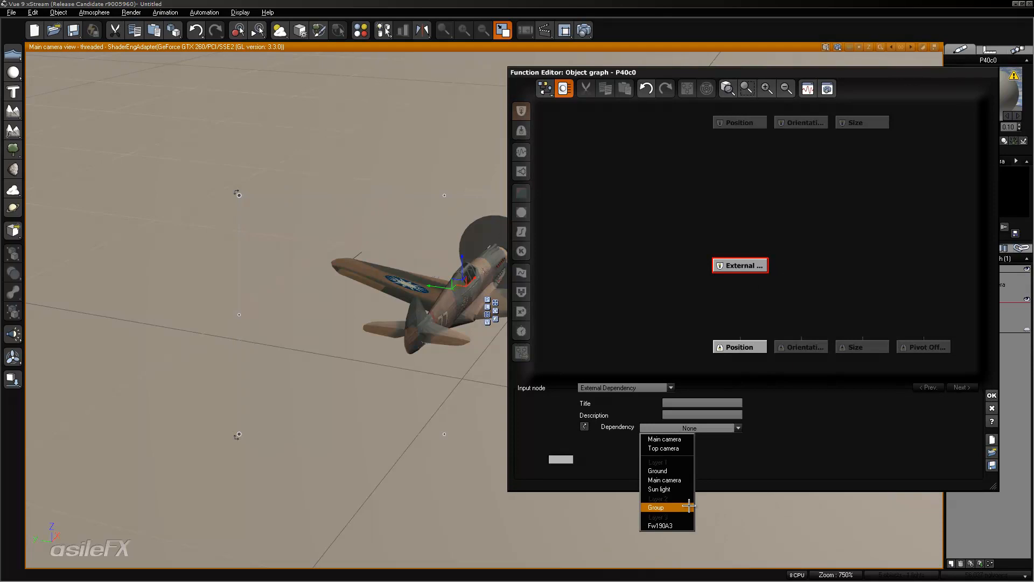
{"action": "mouse_move", "coordinate": [689, 506]}
{"action": "left_click", "coordinate": [715, 530]}
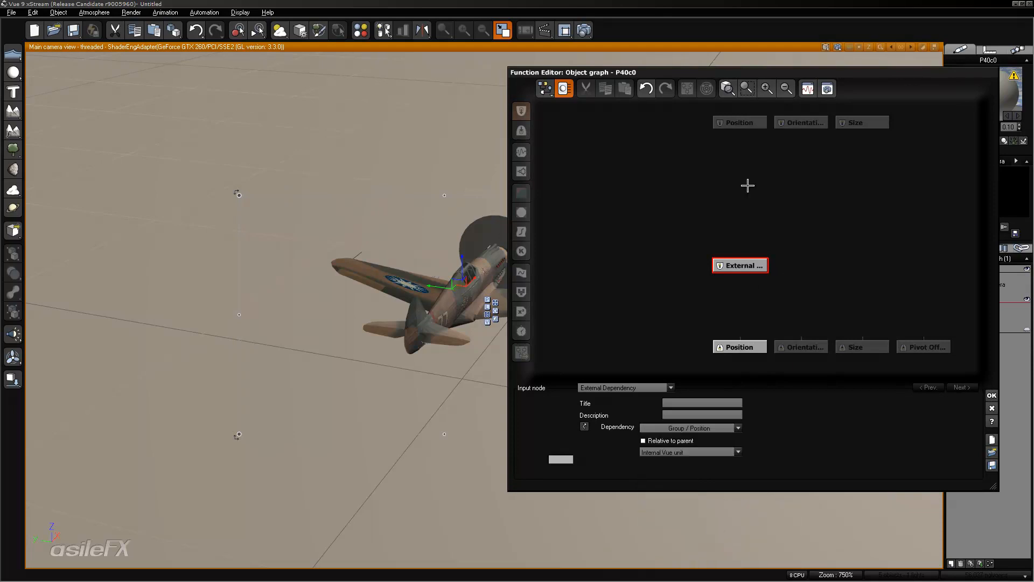
{"action": "left_click_drag", "start_coordinate": [748, 267], "coordinate": [748, 186]}
- Insert a combiner node below the External Dependency node and change its type to Add
{"action": "left_click", "coordinate": [731, 232]}
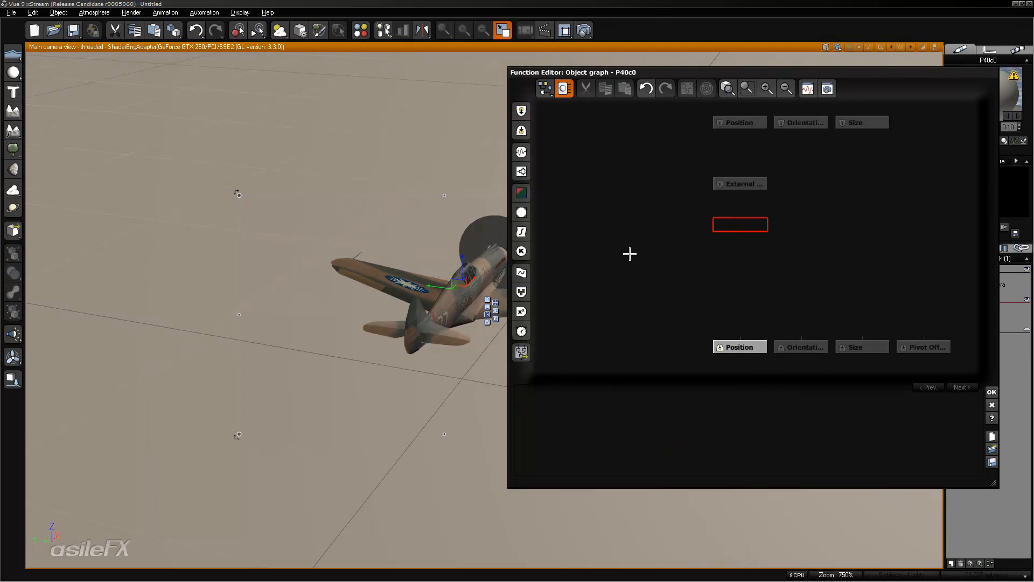
{"action": "left_click", "coordinate": [522, 292]}
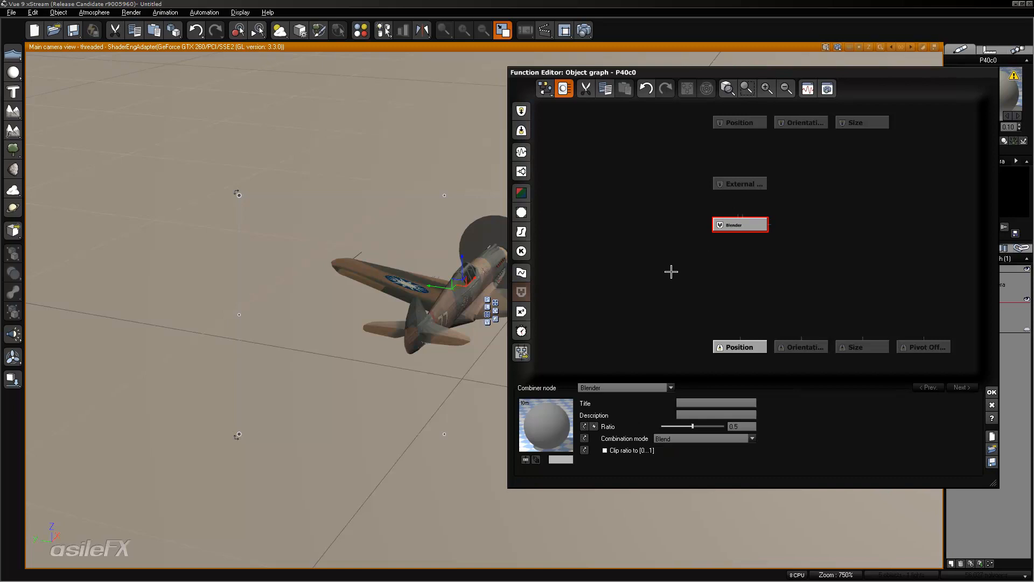
{"action": "left_click", "coordinate": [629, 386]}
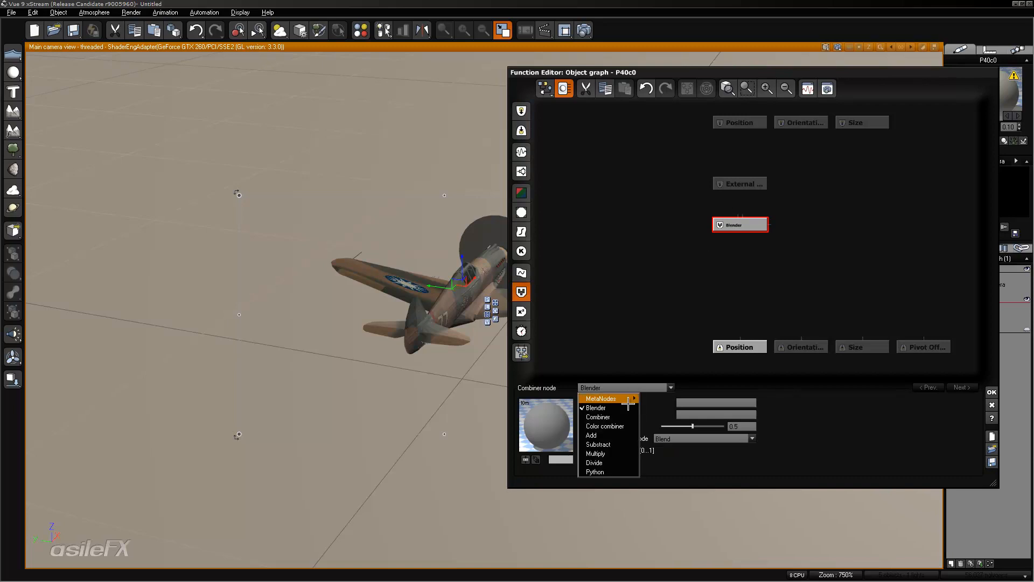
{"action": "left_click", "coordinate": [625, 435]}
- Add a Constant Vector node beside the External Dependency node and set its Y value to 5
{"action": "left_click_drag", "start_coordinate": [757, 187], "coordinate": [717, 186]}
{"action": "left_click", "coordinate": [761, 183]}
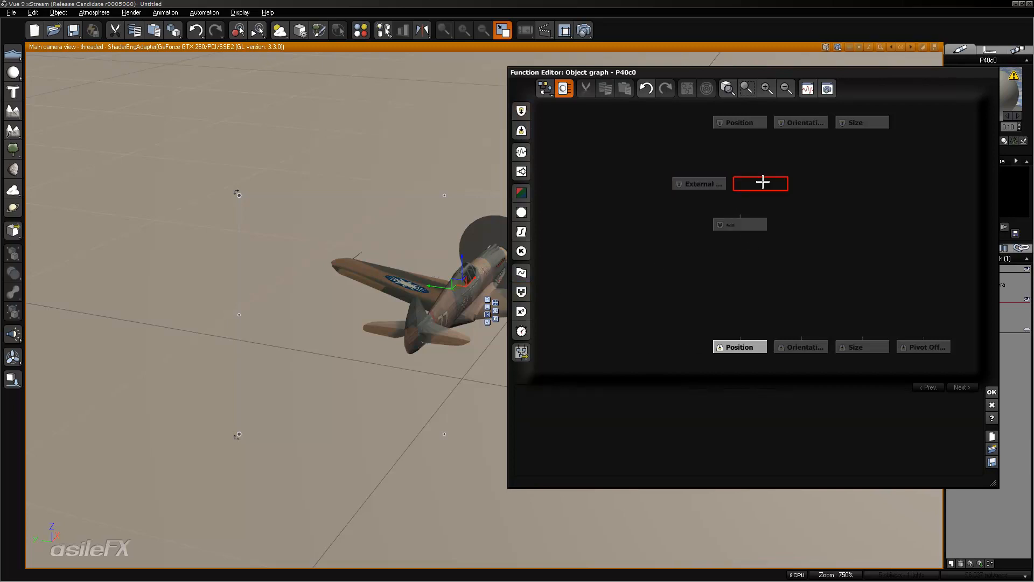
{"action": "left_click", "coordinate": [521, 251]}
{"action": "left_click", "coordinate": [613, 387]}
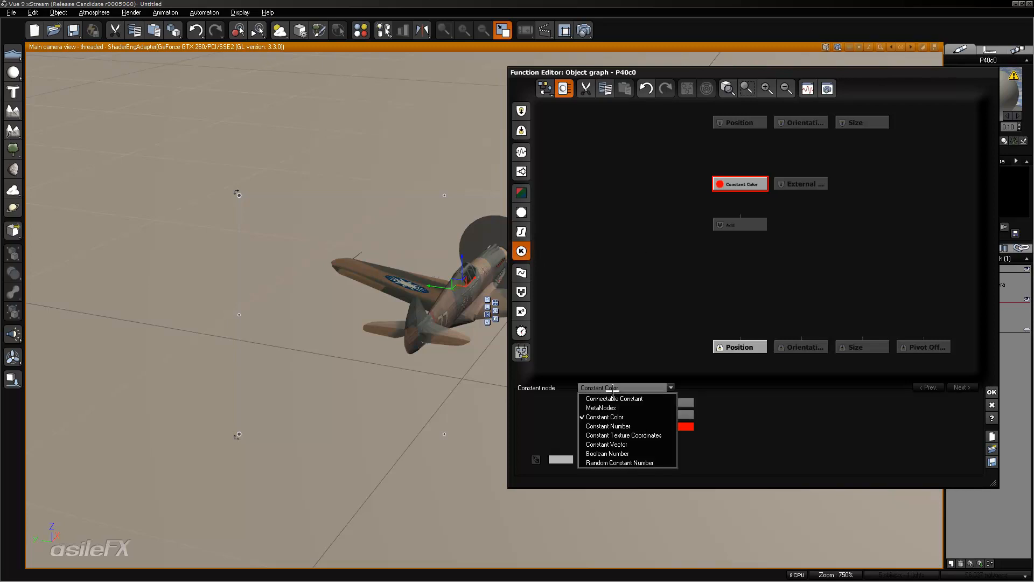
{"action": "left_click", "coordinate": [613, 447]}
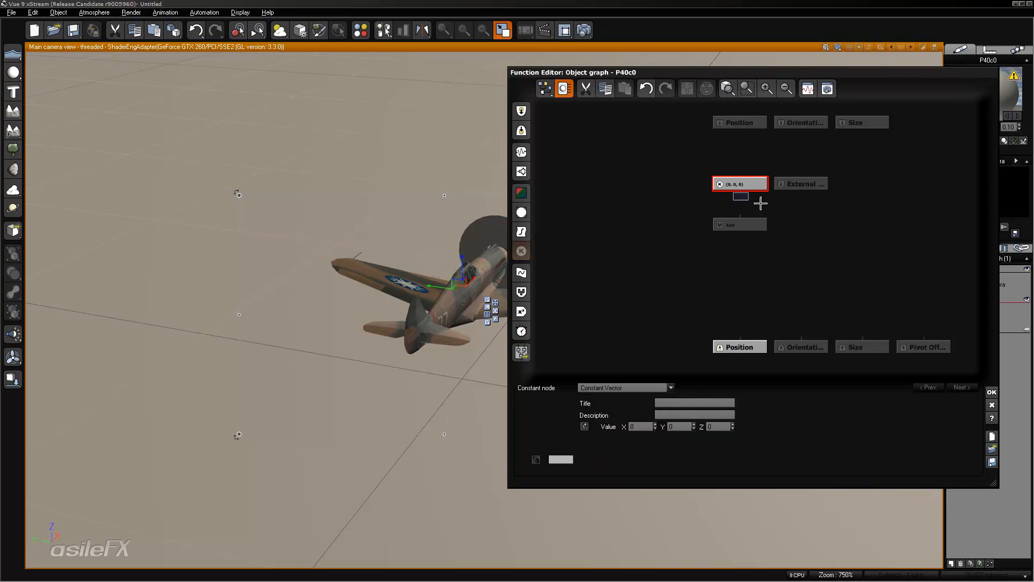
{"action": "left_click", "coordinate": [801, 185], "text": "shift"}
{"action": "mouse_move", "coordinate": [801, 185]}
{"action": "left_mouse_down"}
{"action": "mouse_move", "coordinate": [699, 185]}
{"action": "mouse_move", "coordinate": [720, 184]}
{"action": "mouse_move", "coordinate": [682, 205]}
{"action": "mouse_move", "coordinate": [806, 204]}
{"action": "mouse_move", "coordinate": [782, 185]}
{"action": "mouse_move", "coordinate": [803, 184]}
{"action": "left_mouse_up"}
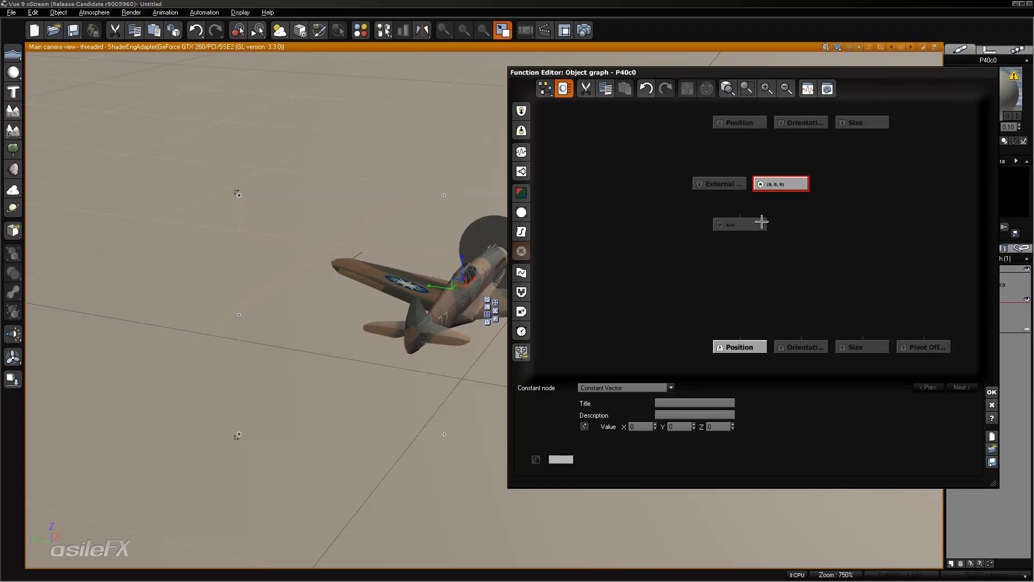
{"action": "left_click", "coordinate": [680, 426]}
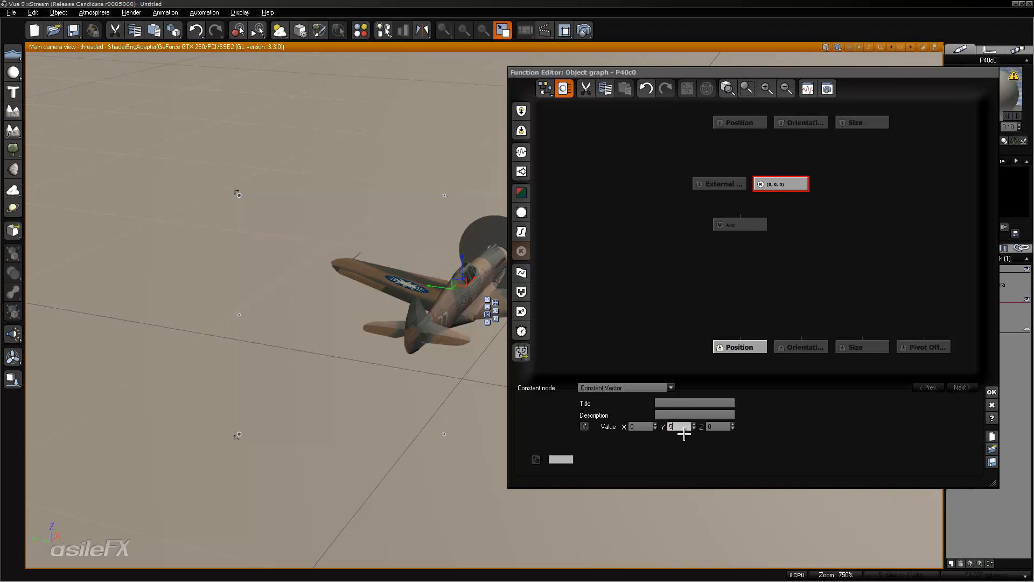
{"action": "type", "text": "5"}
{"action": "key", "text": "Return"}
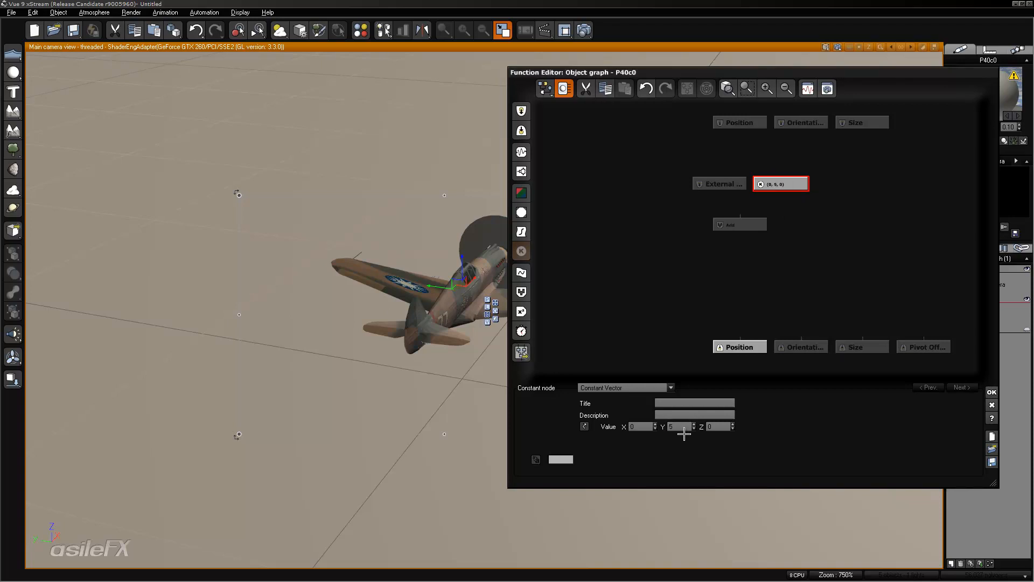
- Connect the constant vector and External Dependency nodes to the Add node's inputs
{"action": "left_click_drag", "start_coordinate": [739, 216], "coordinate": [776, 190]}
{"action": "left_click", "coordinate": [741, 226]}
{"action": "left_click", "coordinate": [746, 206]}
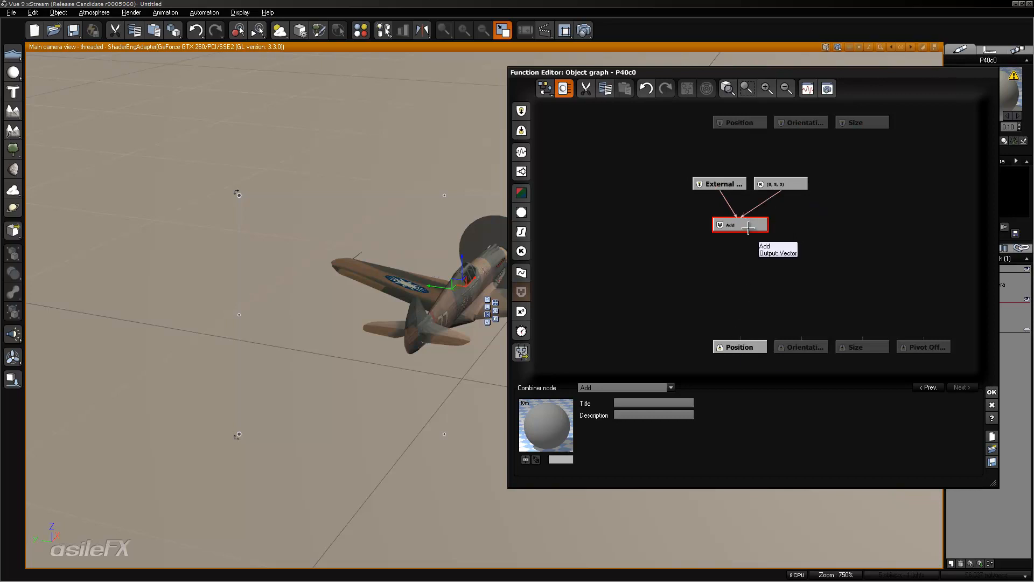
- Remove the links into the Add node and rearrange the graph with Add lower and the constant vector to its left
{"action": "left_click_drag", "start_coordinate": [749, 228], "coordinate": [749, 245]}
{"action": "left_click", "coordinate": [760, 215]}
{"action": "key", "text": "Delete"}
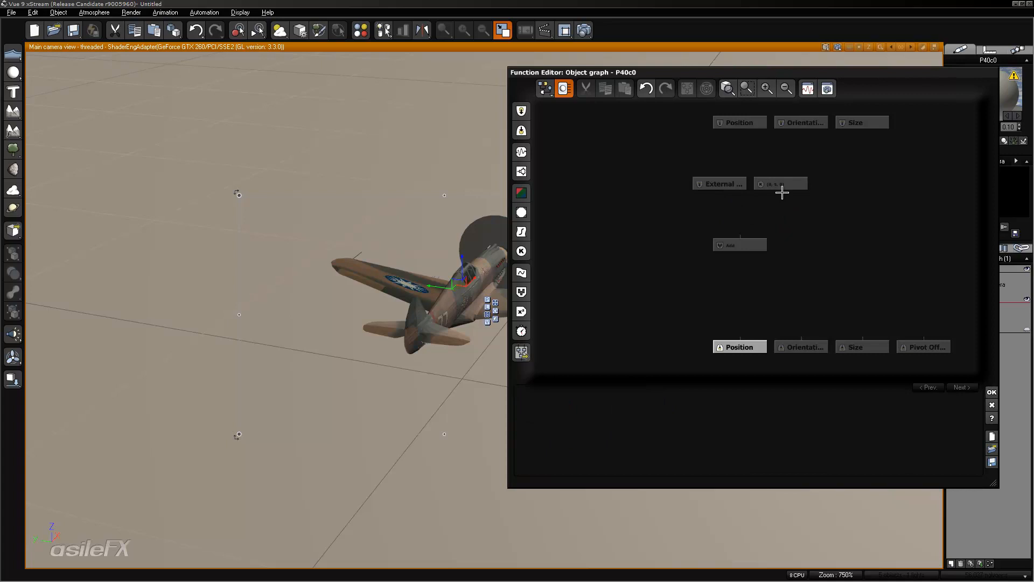
{"action": "left_click_drag", "start_coordinate": [779, 187], "coordinate": [669, 229]}
{"action": "left_click_drag", "start_coordinate": [725, 189], "coordinate": [766, 188]}
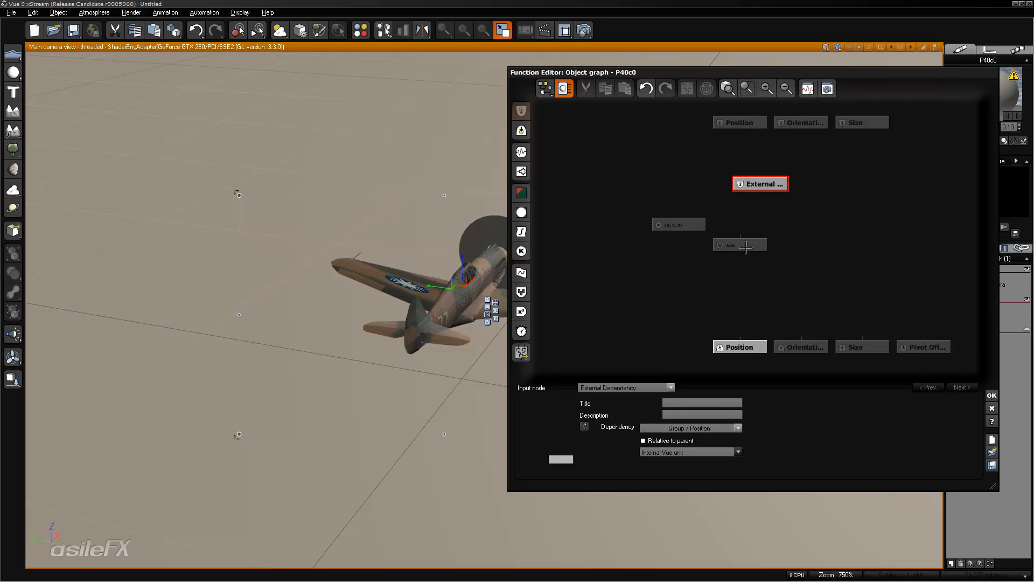
- Link the (0, 5, 0) vector to the Add node first, and the External Dependency node to its other input
{"action": "left_click", "coordinate": [678, 225]}
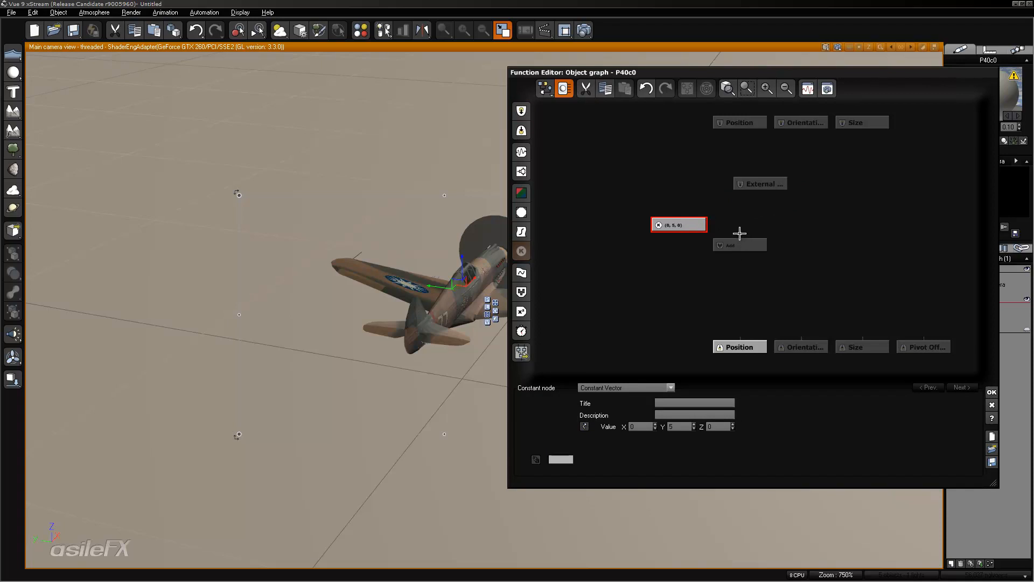
{"action": "left_click_drag", "start_coordinate": [739, 235], "coordinate": [674, 225]}
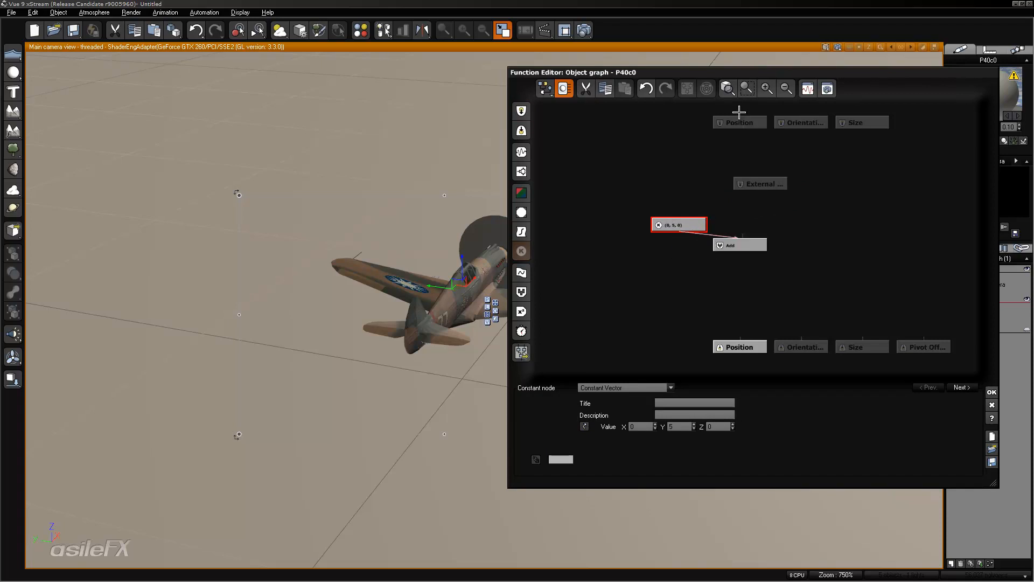
{"action": "left_click", "coordinate": [767, 88]}
{"action": "middle_click_drag", "start_coordinate": [690, 236], "coordinate": [733, 303]}
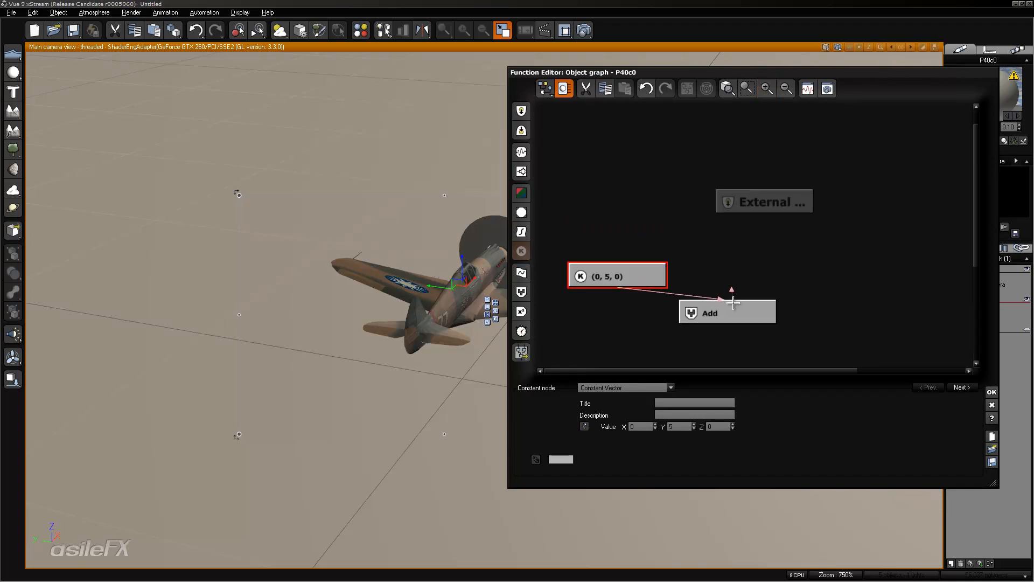
{"action": "left_click_drag", "start_coordinate": [732, 295], "coordinate": [731, 210]}
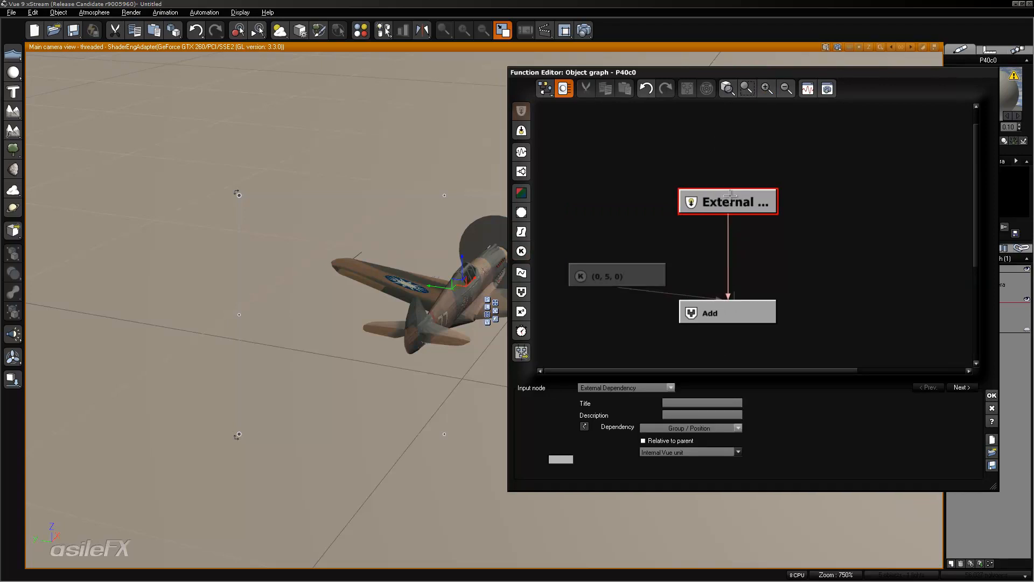
- Connect the Add node's output to the Position output and accept P40c0's object graph
{"action": "middle_click_drag", "start_coordinate": [748, 339], "coordinate": [751, 208]}
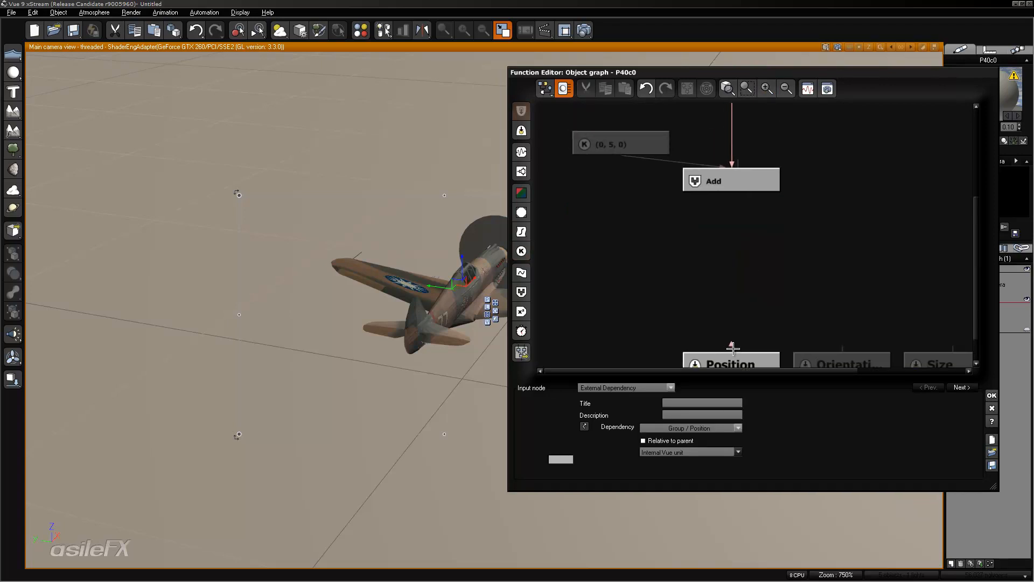
{"action": "left_click_drag", "start_coordinate": [732, 348], "coordinate": [732, 350]}
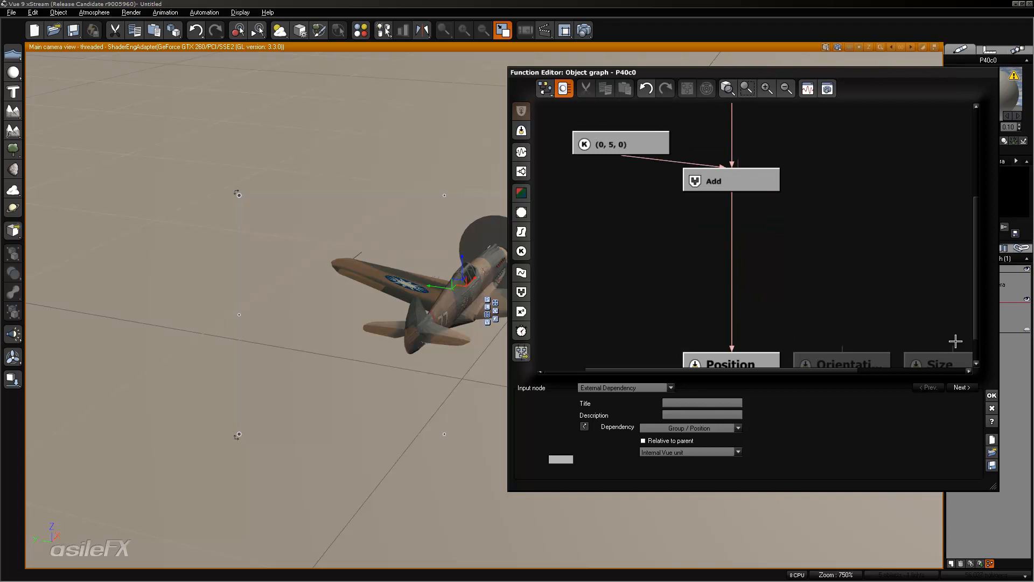
{"action": "left_click", "coordinate": [991, 394]}
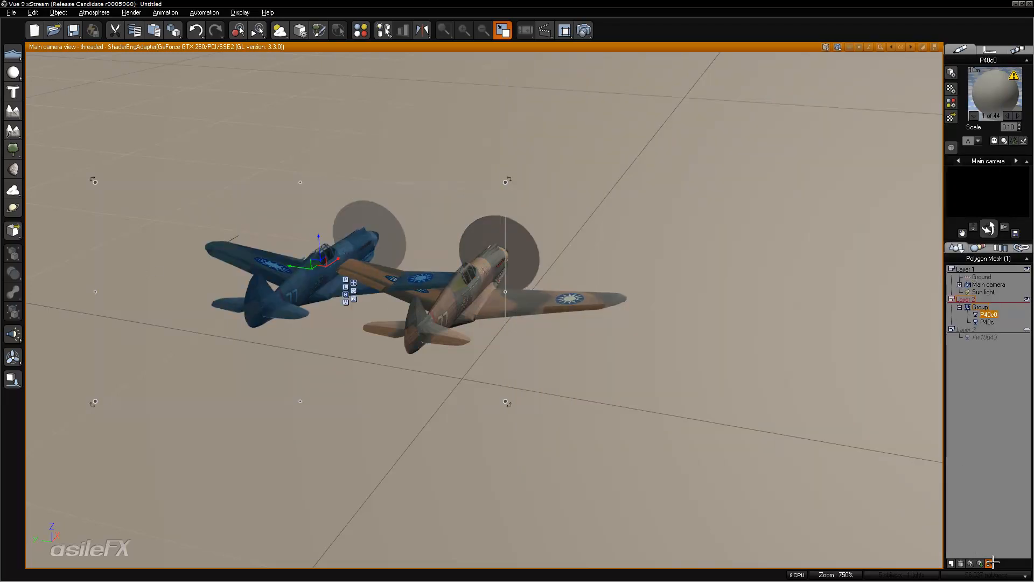
- Copy the External Dependency, constant vector and Add nodes from P40c0's object graph and close it
{"action": "left_click", "coordinate": [989, 562]}
{"action": "left_click_drag", "start_coordinate": [811, 283], "coordinate": [637, 164]}
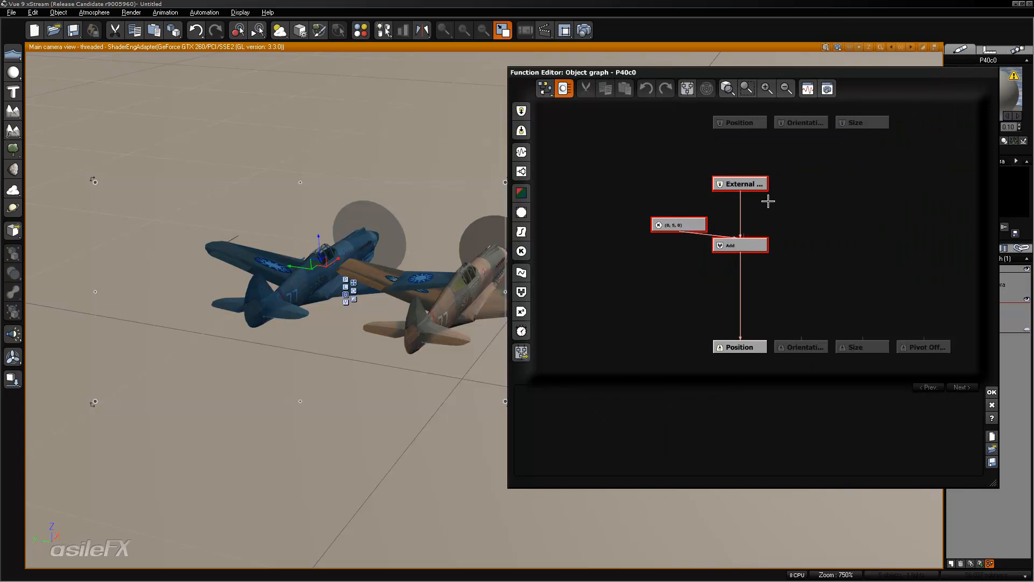
{"action": "left_click", "coordinate": [991, 392]}
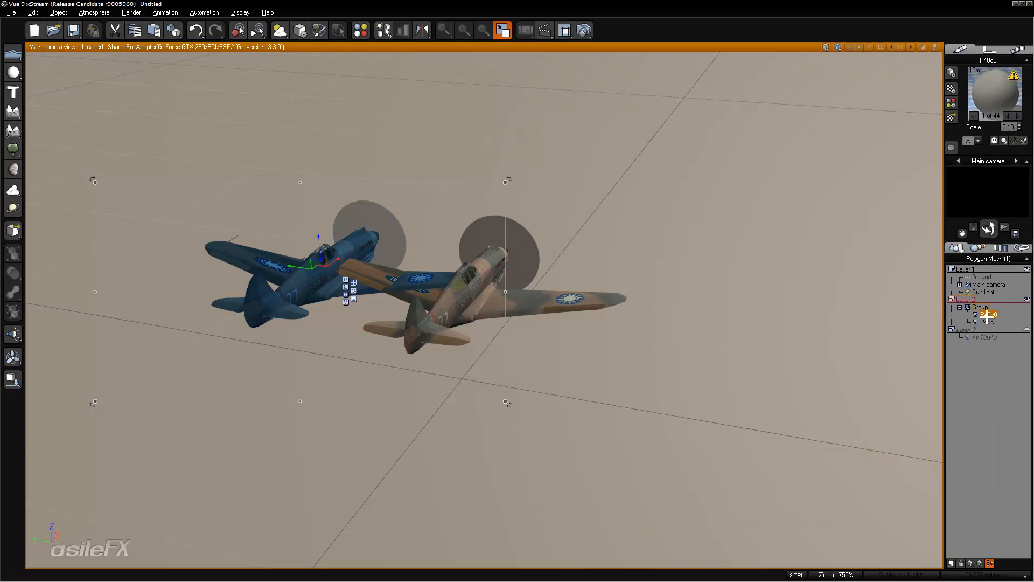
- Paste the copied nodes into P40c's object graph and place them with Add directly above the Position output
{"action": "left_click", "coordinate": [986, 322]}
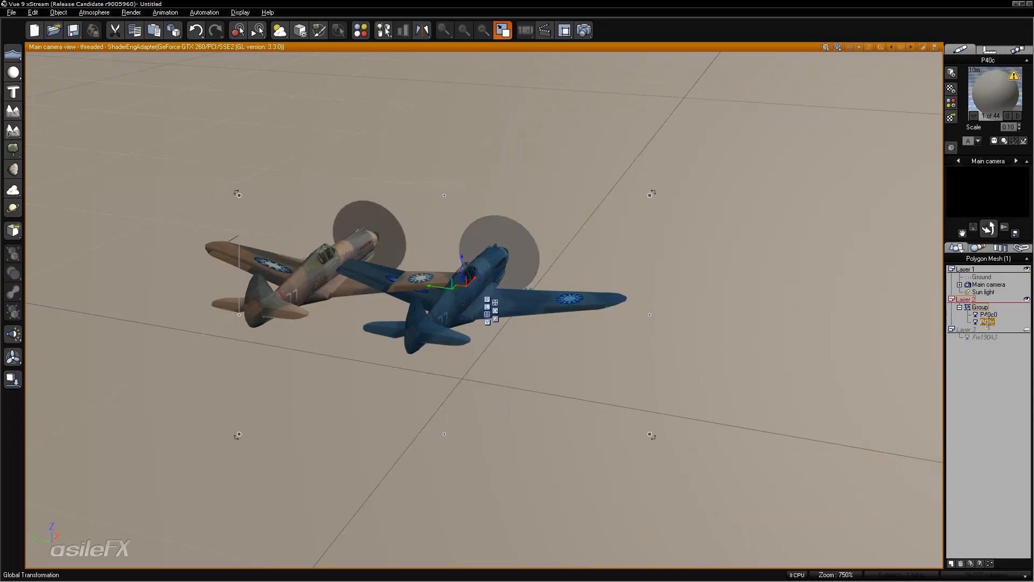
{"action": "left_click", "coordinate": [990, 563]}
{"action": "left_click", "coordinate": [801, 200]}
{"action": "key", "text": "ctrl+v"}
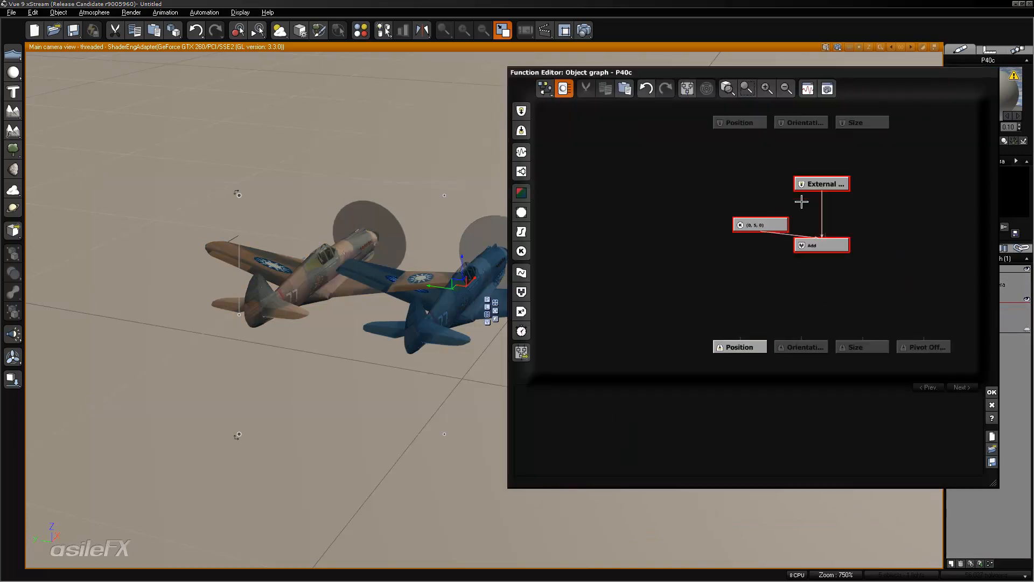
{"action": "left_click_drag", "start_coordinate": [835, 247], "coordinate": [751, 249]}
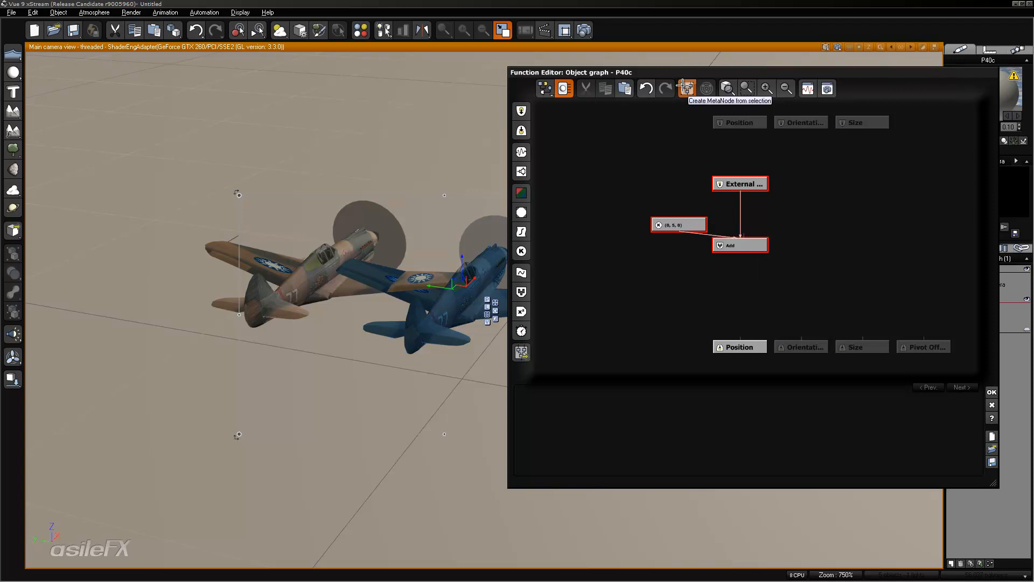
- Combine the selected External Dependency, constant vector and Add nodes into a MetaNode and display its settings
{"action": "left_click", "coordinate": [760, 264]}
{"action": "left_click_drag", "start_coordinate": [808, 285], "coordinate": [649, 158]}
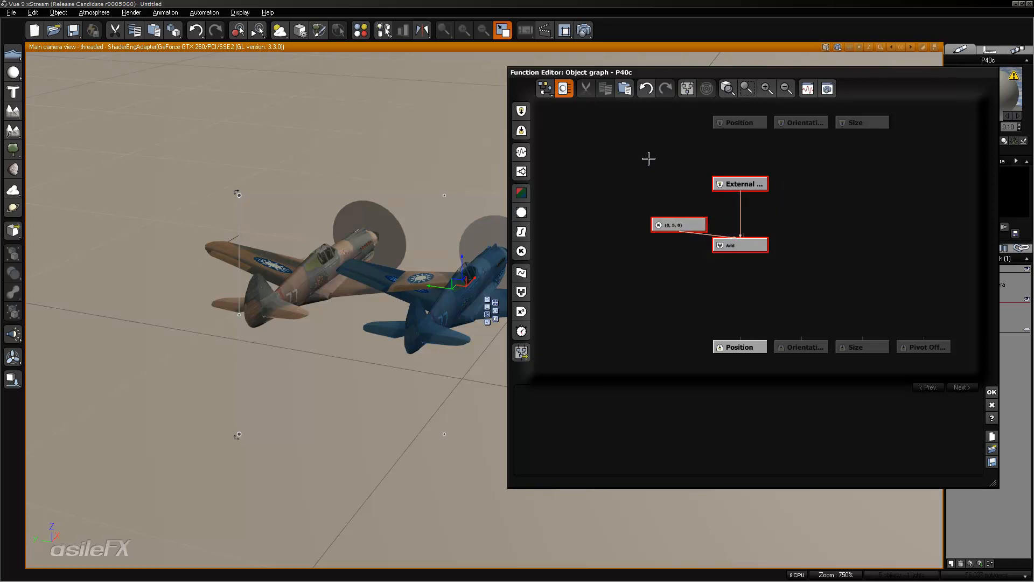
{"action": "left_click", "coordinate": [687, 88]}
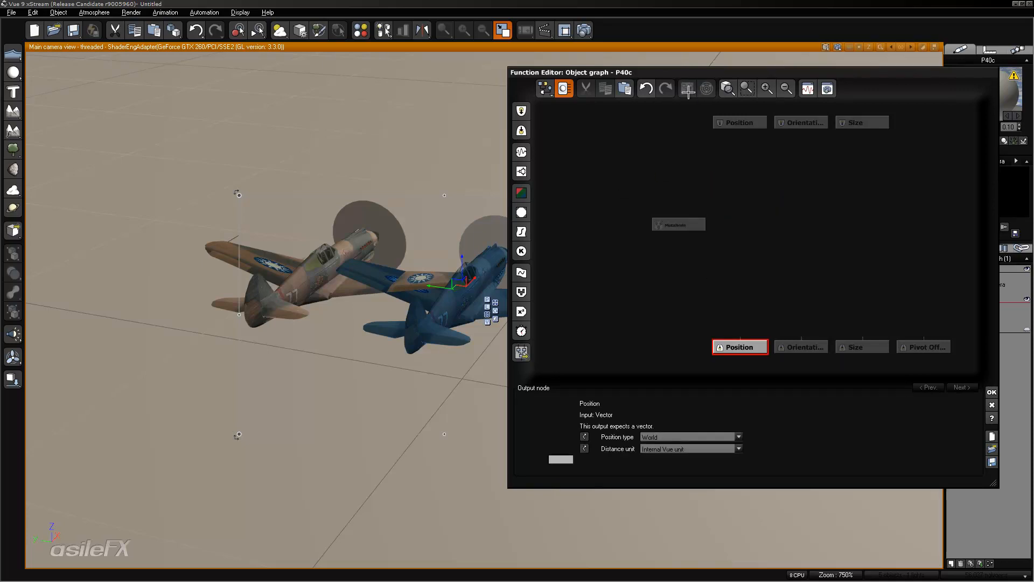
{"action": "left_click", "coordinate": [687, 223]}
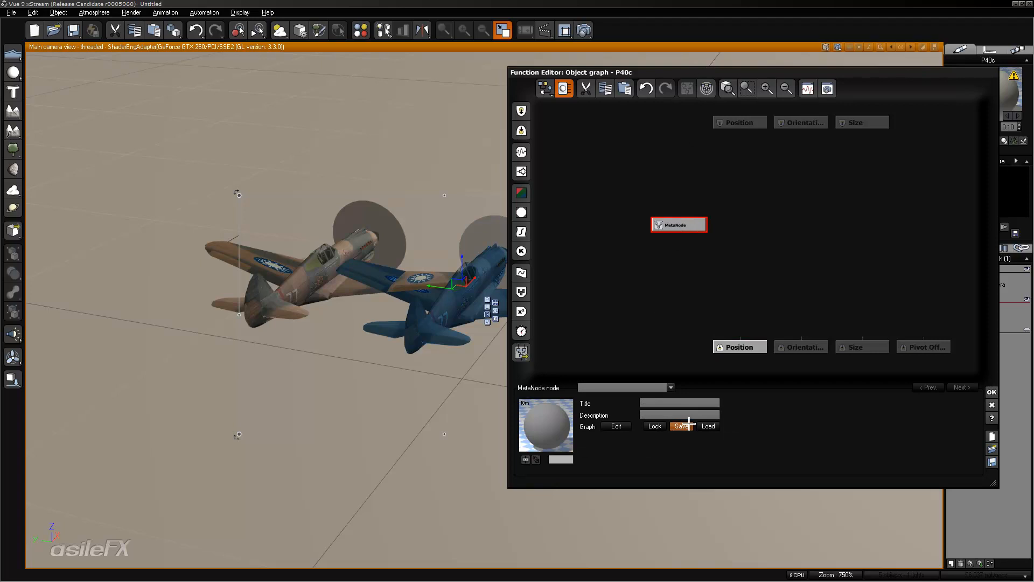
{"action": "left_click", "coordinate": [715, 268]}
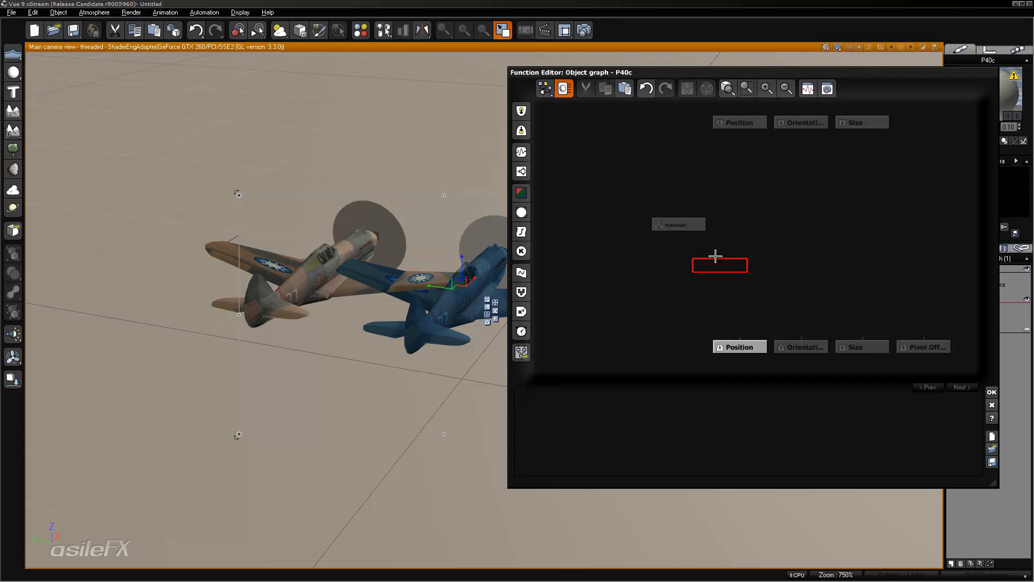
- Check the graph's option for loading a MetaNode, and ungroup the MetaNode back into its separate nodes
{"action": "right_click", "coordinate": [715, 256]}
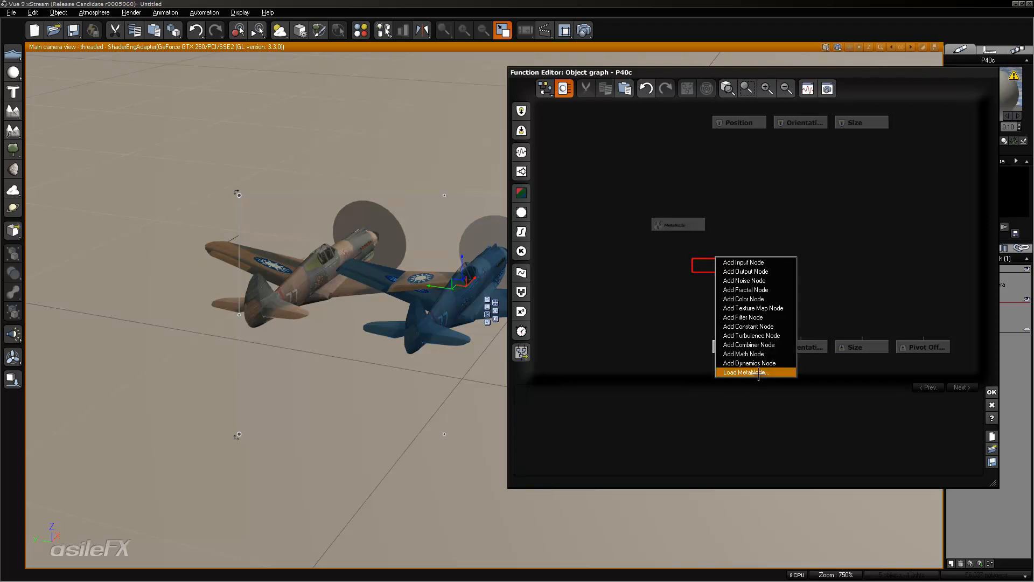
{"action": "left_click", "coordinate": [672, 246]}
{"action": "left_click", "coordinate": [679, 220]}
{"action": "left_click", "coordinate": [707, 89]}
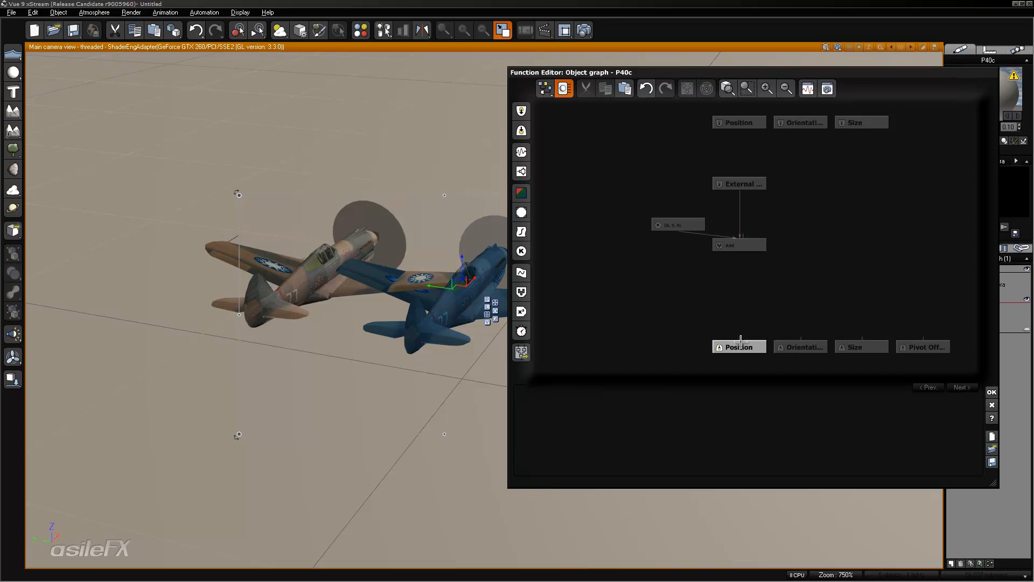
- Set the Y value of the constant vector in P40c's object graph to -5
{"action": "left_click", "coordinate": [693, 229]}
{"action": "left_click", "coordinate": [683, 426]}
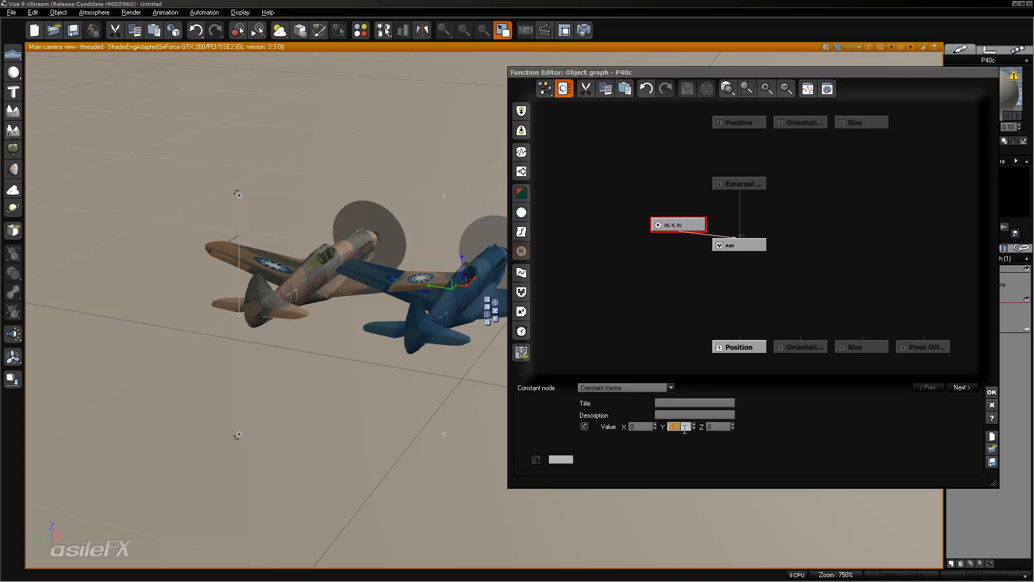
{"action": "type", "text": "-5"}
{"action": "key", "text": "Return"}
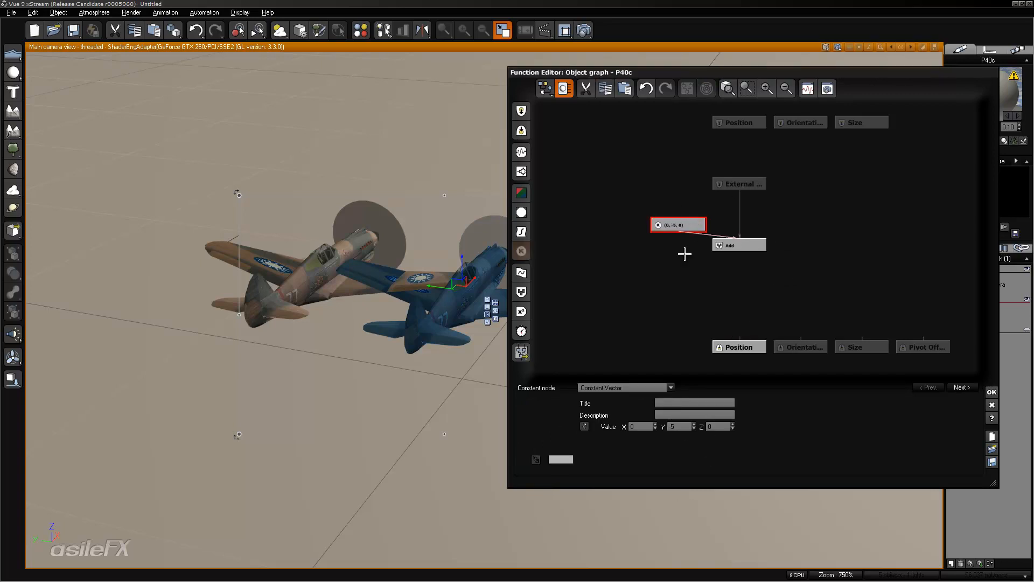
- Connect the Add node's output to the Position output and accept P40c's object graph
{"action": "left_click", "coordinate": [762, 94]}
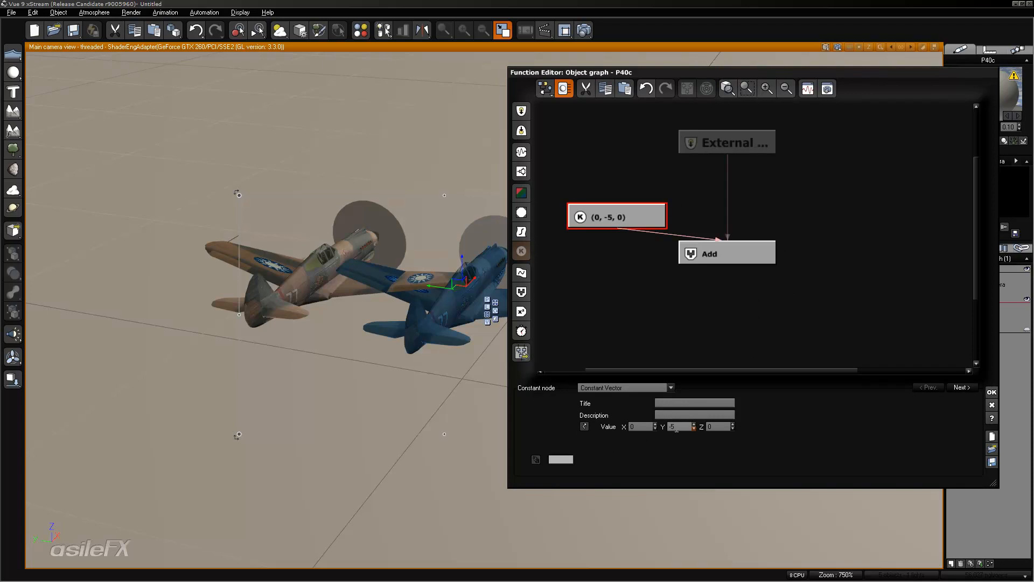
{"action": "scroll", "coordinate": [741, 270], "scroll_direction": "down", "scroll_amount": 3}
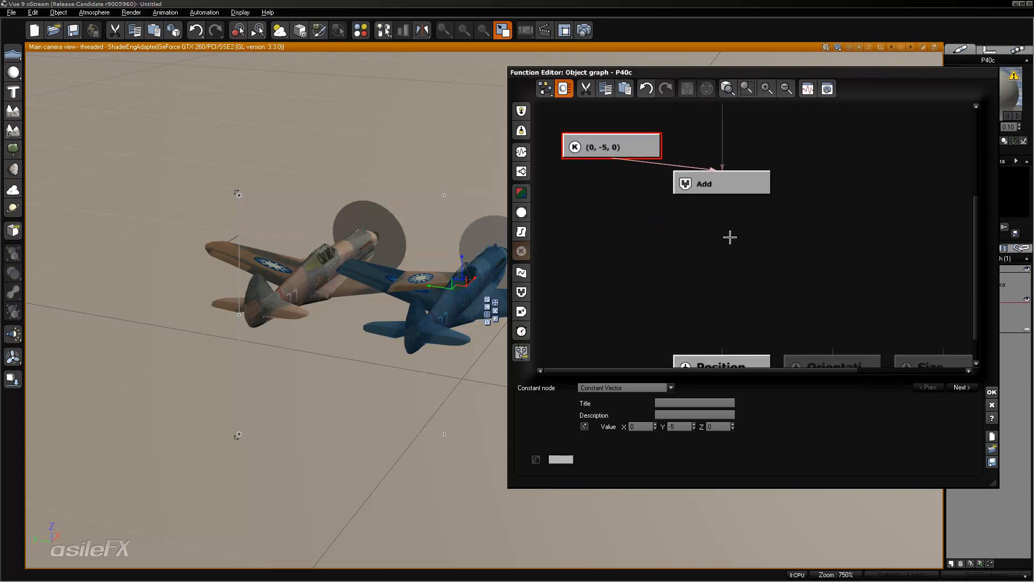
{"action": "left_click_drag", "start_coordinate": [722, 354], "coordinate": [723, 199]}
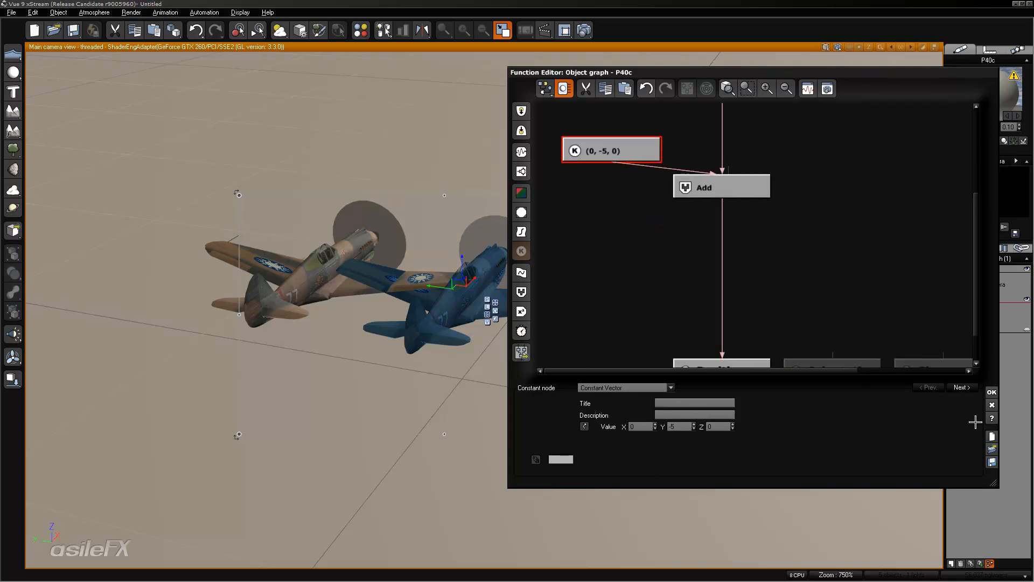
{"action": "left_click", "coordinate": [995, 394]}
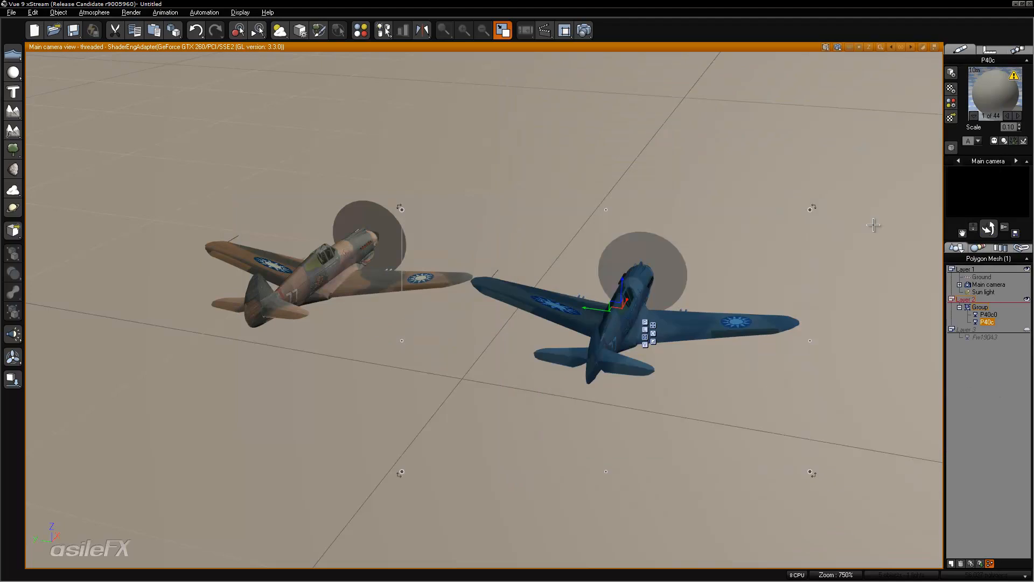
- Set the constant vector's Y value to 10 in P40c0's object graph and accept the graph
{"action": "mouse_move", "coordinate": [989, 228]}
{"action": "left_mouse_down"}
{"action": "mouse_move", "coordinate": [998, 217]}
{"action": "mouse_move", "coordinate": [992, 231]}
{"action": "left_mouse_up"}
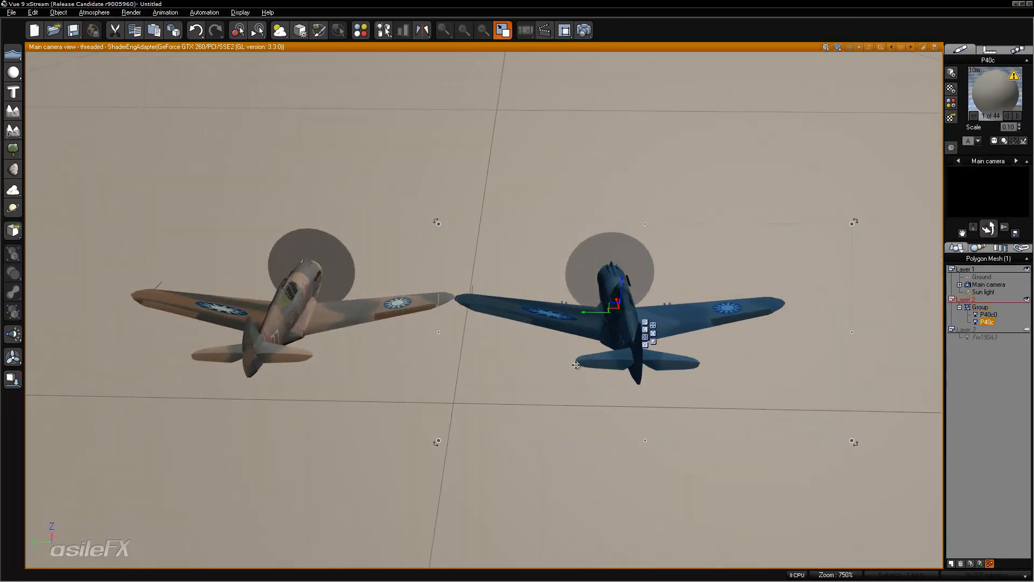
{"action": "left_click", "coordinate": [988, 314]}
{"action": "left_click", "coordinate": [990, 563]}
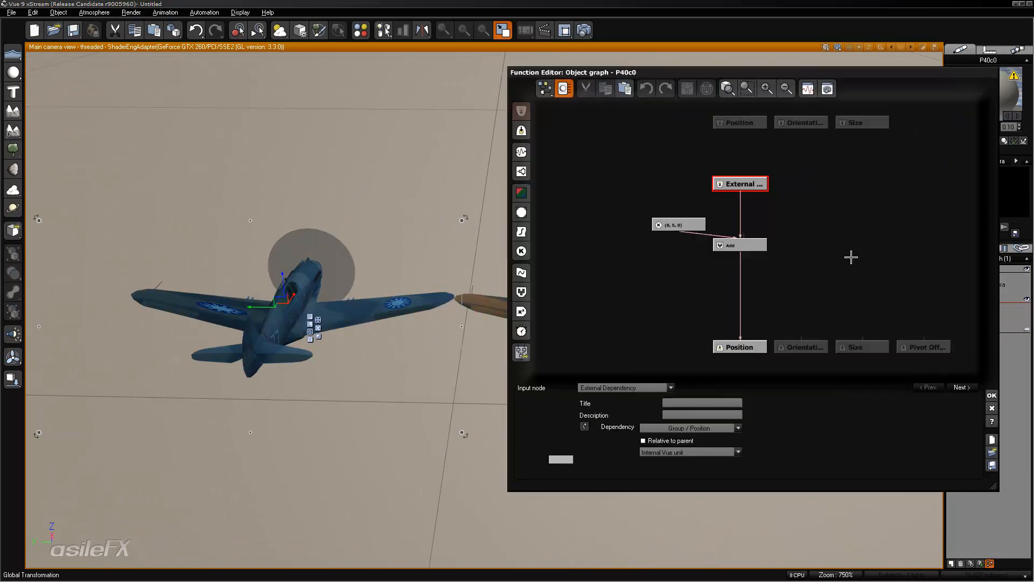
{"action": "left_click", "coordinate": [696, 220]}
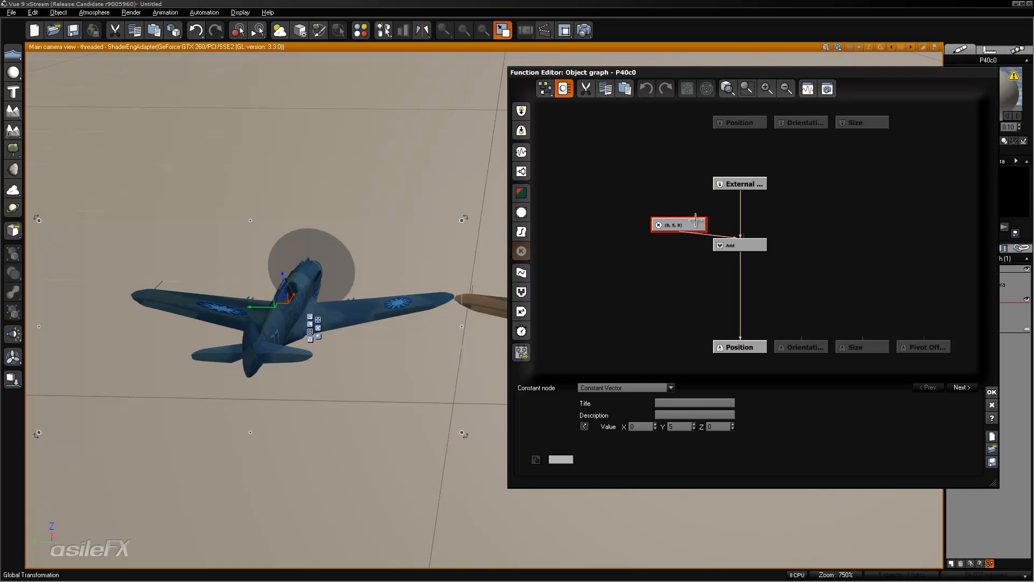
{"action": "double_click", "coordinate": [677, 426]}
{"action": "type", "text": "10"}
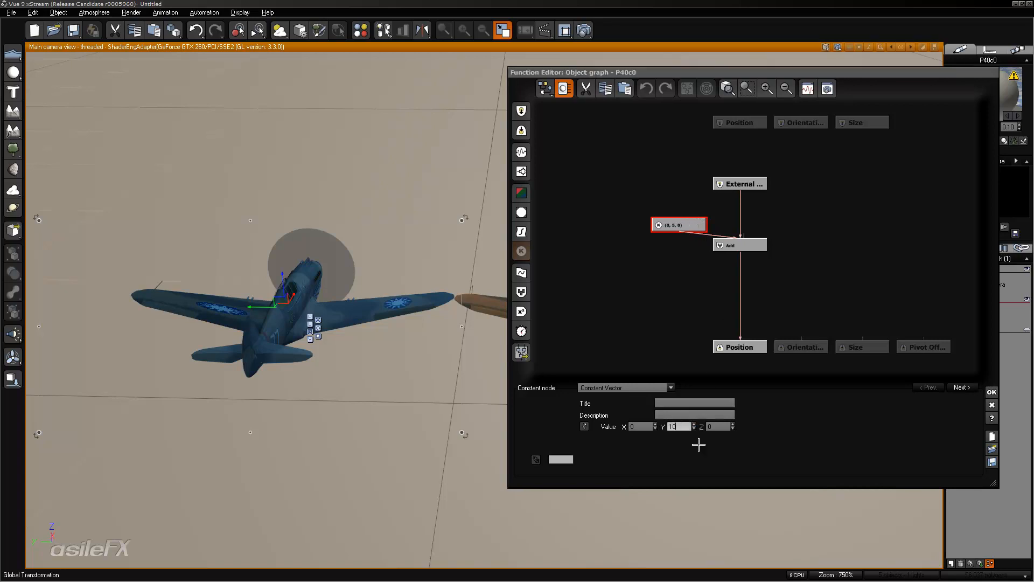
{"action": "key", "text": "Return"}
{"action": "left_click", "coordinate": [992, 392]}
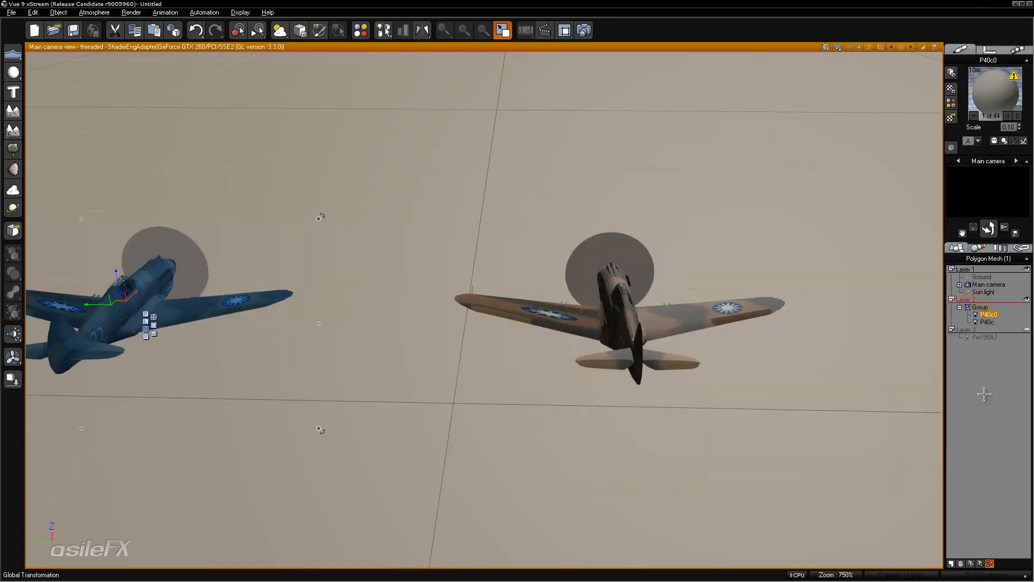
- Set the constant vector's Y value to -10 in P40c's object graph and accept the graph
{"action": "left_click", "coordinate": [987, 322]}
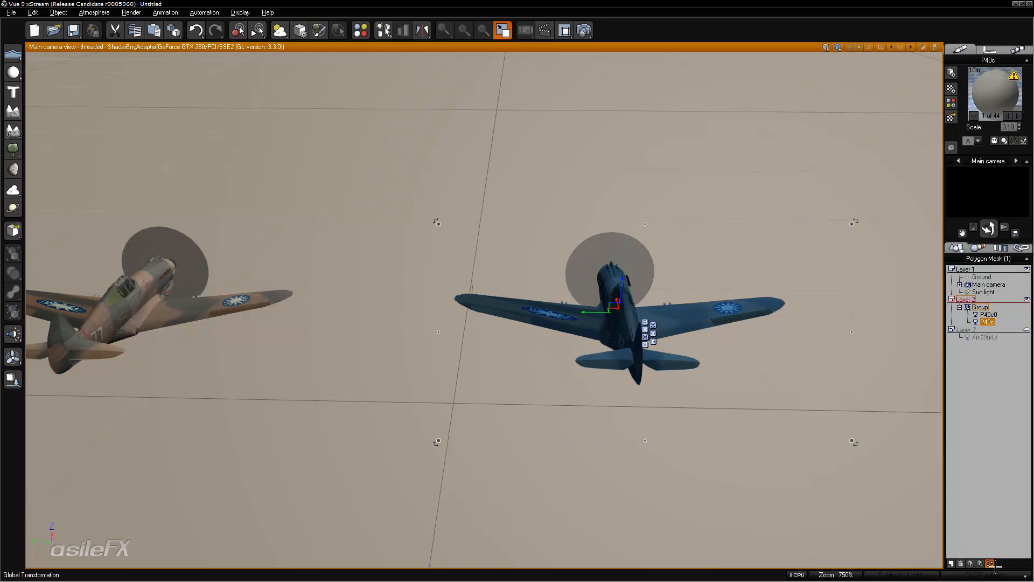
{"action": "left_click", "coordinate": [989, 563]}
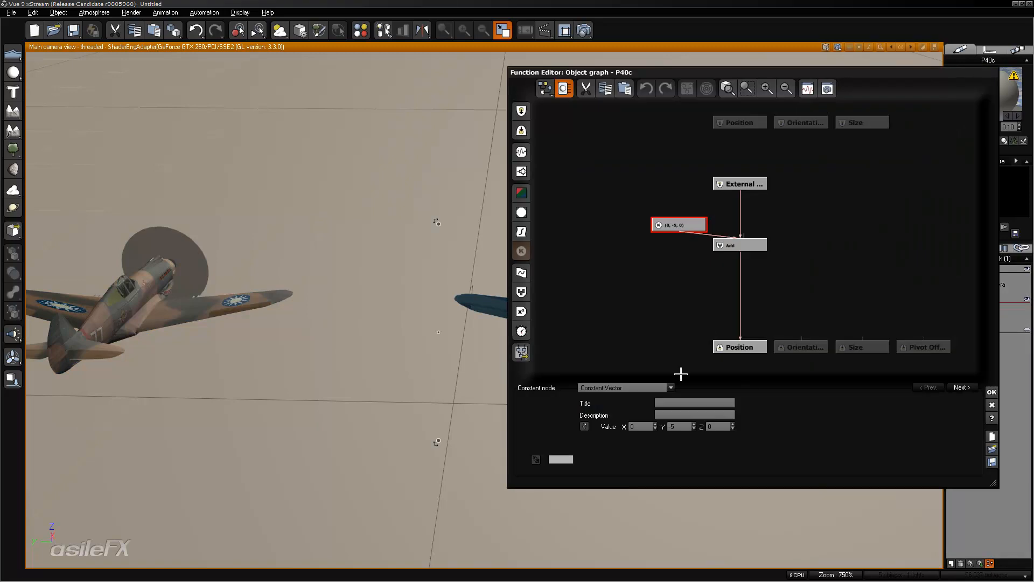
{"action": "double_click", "coordinate": [680, 426]}
{"action": "type", "text": "-10"}
{"action": "key", "text": "Return"}
{"action": "left_click", "coordinate": [992, 392]}
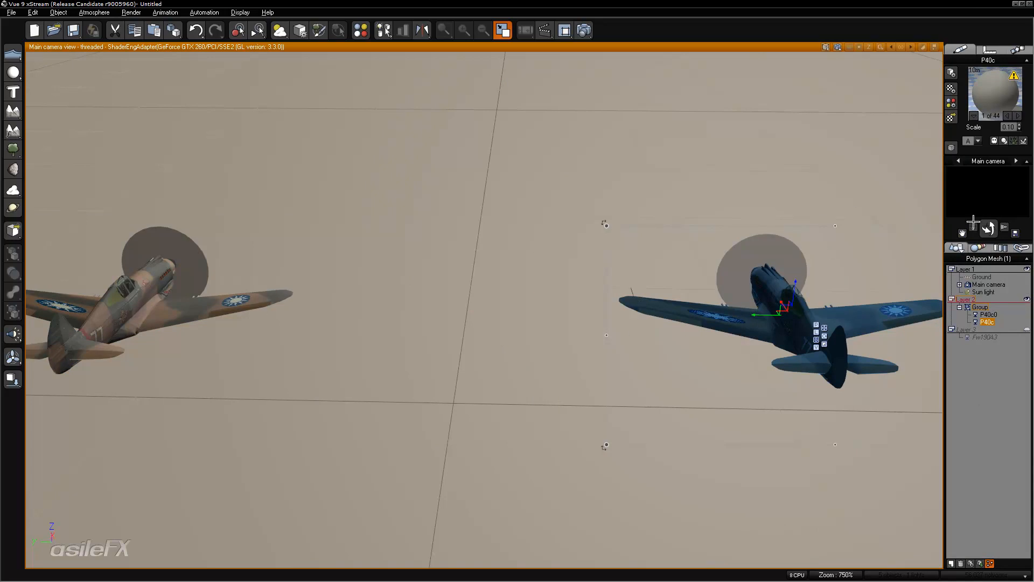
- Examine the spacing of the grouped P40c planes from several angles, temporarily showing the Fw190A3 layer for comparison
{"action": "left_click_drag", "start_coordinate": [973, 223], "coordinate": [973, 237]}
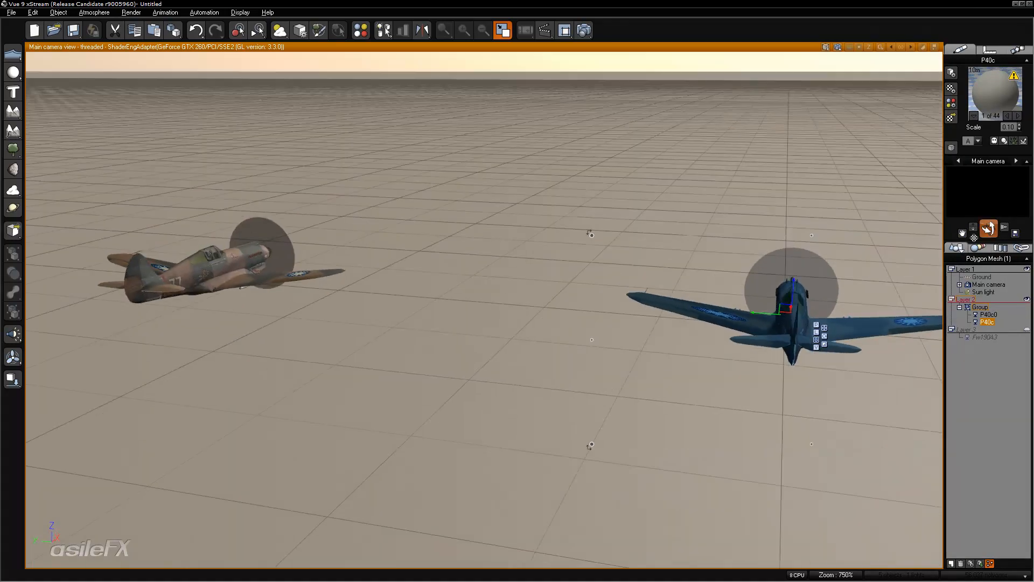
{"action": "scroll", "coordinate": [632, 322], "scroll_direction": "down", "scroll_amount": 5}
{"action": "right_click_drag", "start_coordinate": [696, 306], "coordinate": [934, 324]}
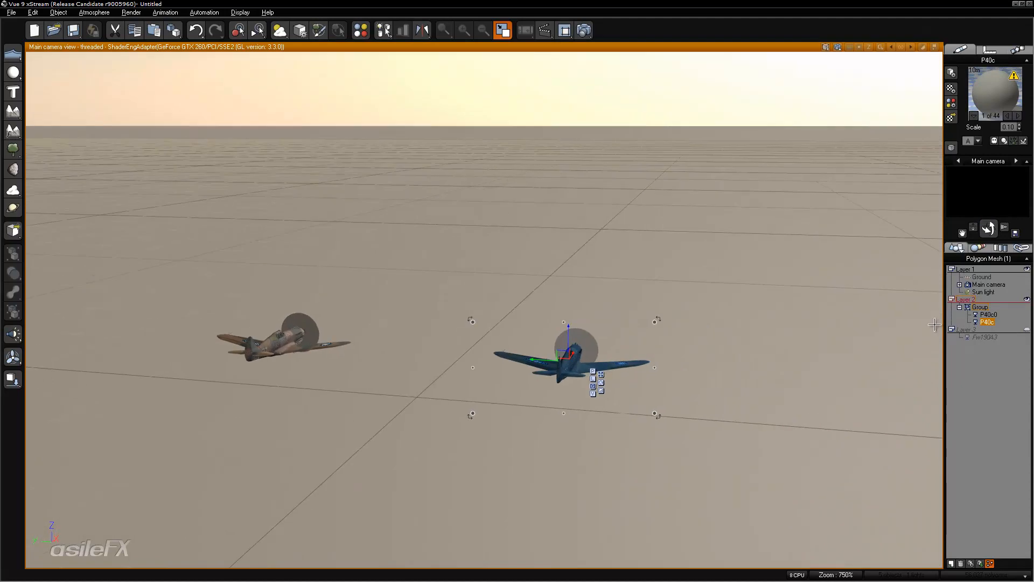
{"action": "left_click", "coordinate": [980, 307]}
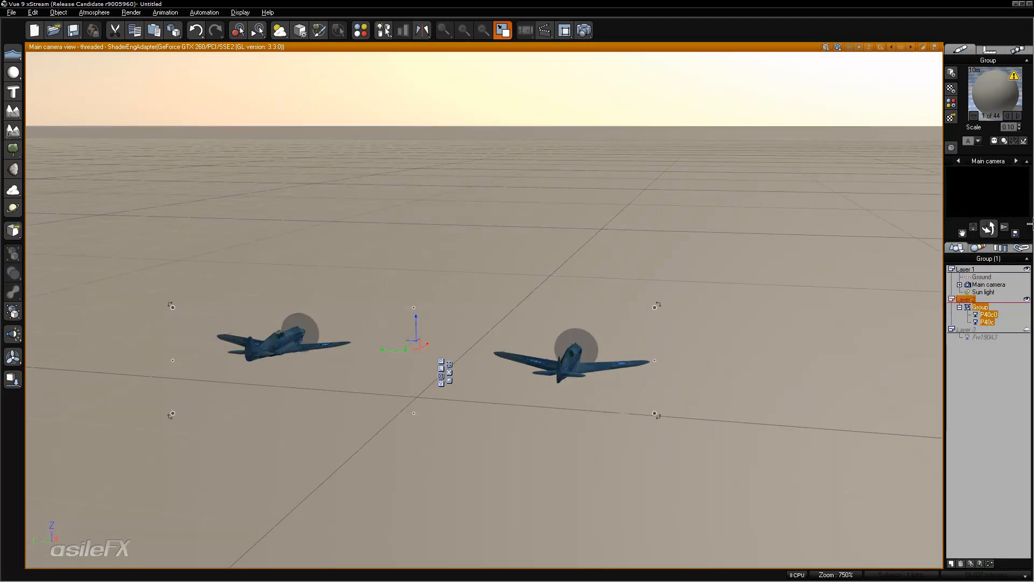
{"action": "left_click_drag", "start_coordinate": [988, 228], "coordinate": [992, 228]}
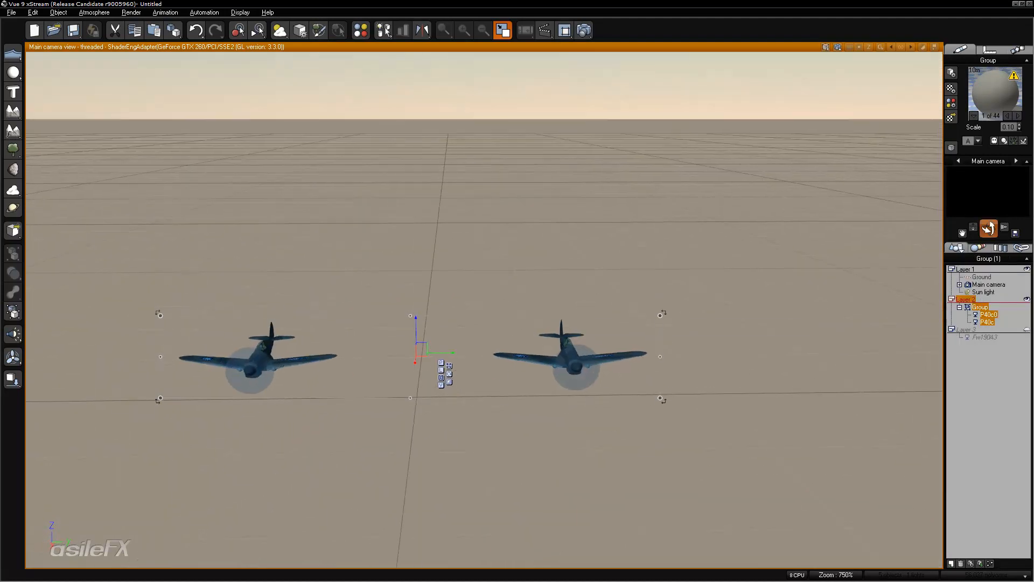
{"action": "left_click", "coordinate": [1027, 329]}
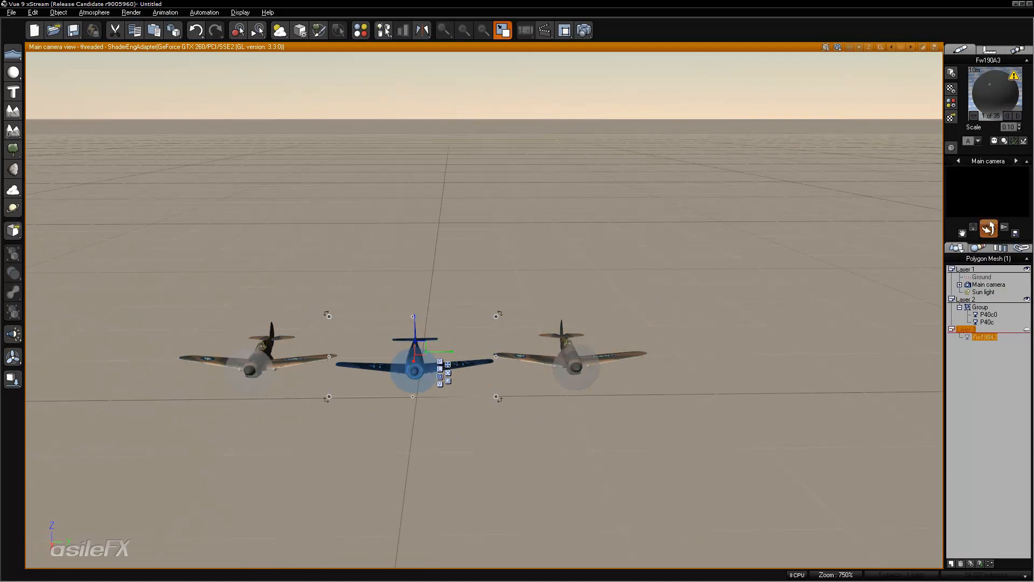
{"action": "left_click_drag", "start_coordinate": [988, 229], "coordinate": [900, 229]}
- Select the group holding both P40c planes and set its yaw orientation to 180
{"action": "left_click", "coordinate": [980, 306]}
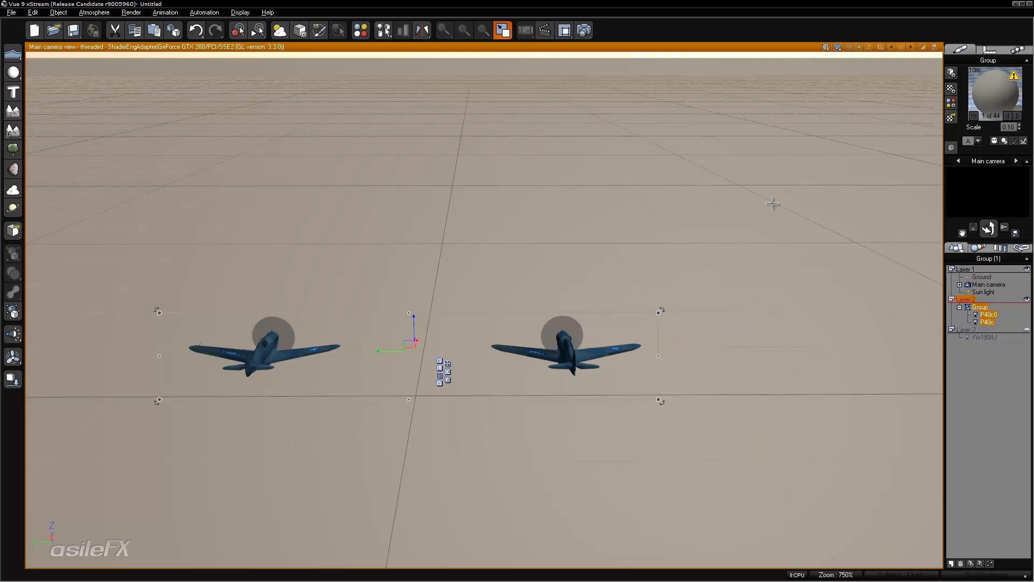
{"action": "left_click", "coordinate": [991, 49]}
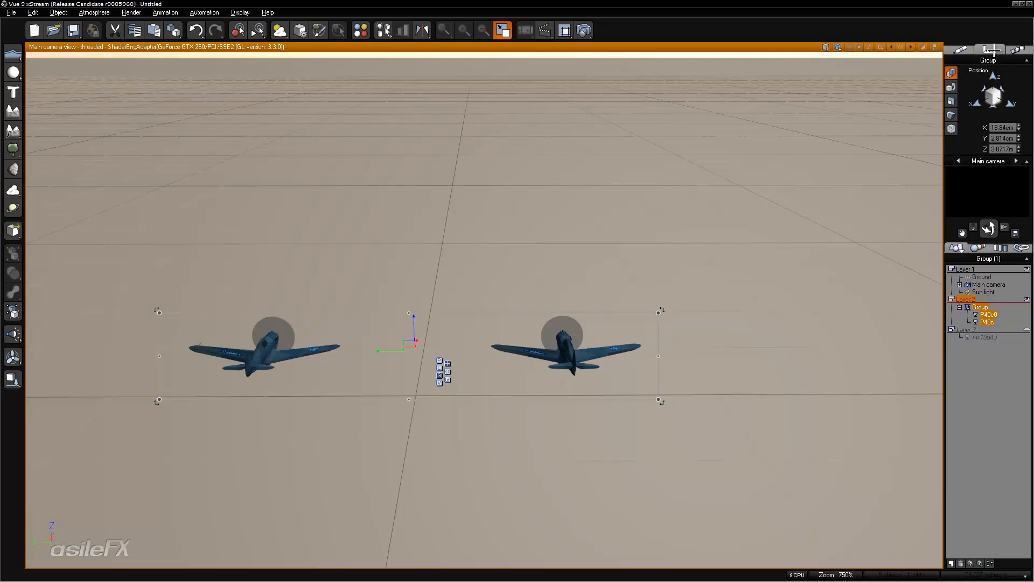
{"action": "left_click", "coordinate": [951, 87]}
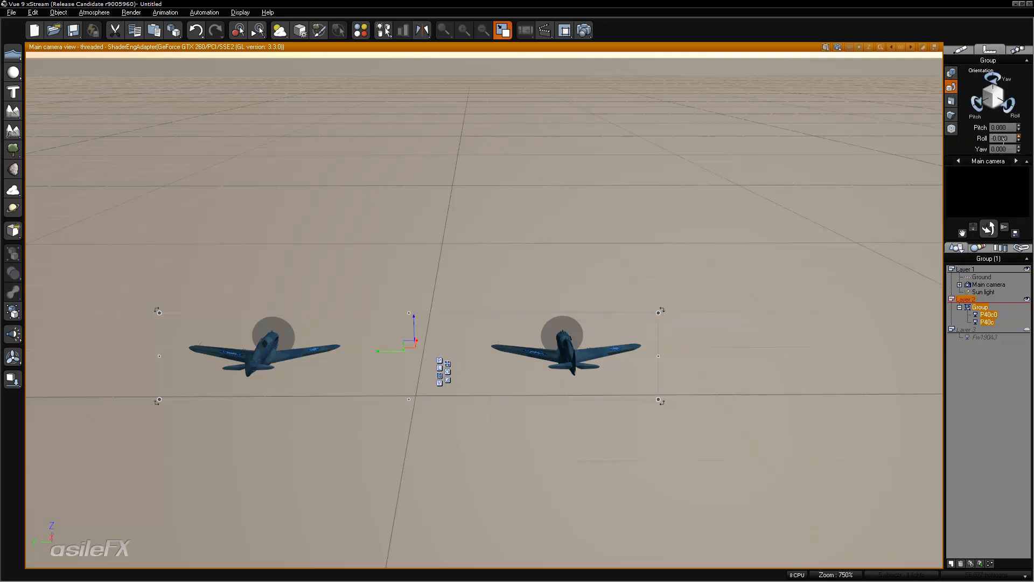
{"action": "left_click", "coordinate": [1001, 150]}
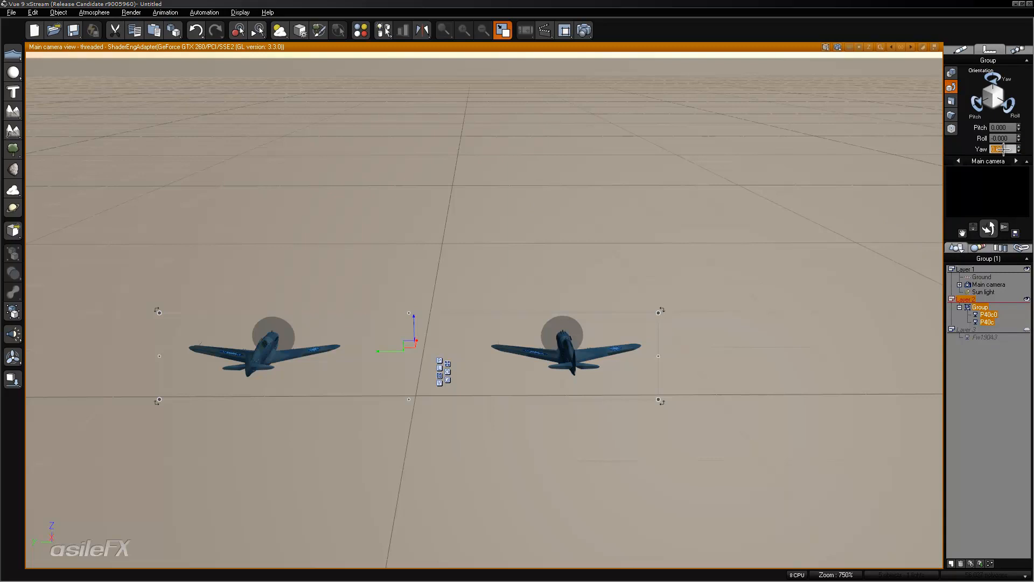
{"action": "type", "text": "180"}
{"action": "key", "text": "Return"}
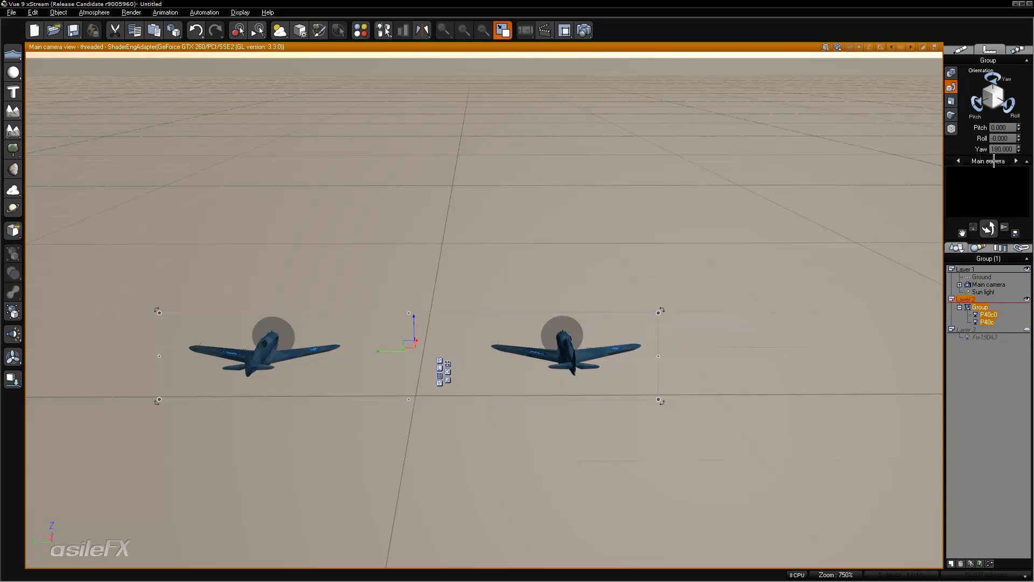
- Reset the yaw orientation of the group holding both P40c planes to 0
{"action": "mouse_move", "coordinate": [762, 305]}
{"action": "right_mouse_down"}
{"action": "mouse_move", "coordinate": [774, 307]}
{"action": "mouse_move", "coordinate": [761, 303]}
{"action": "right_mouse_up"}
{"action": "left_click_drag", "start_coordinate": [991, 233], "coordinate": [1015, 235]}
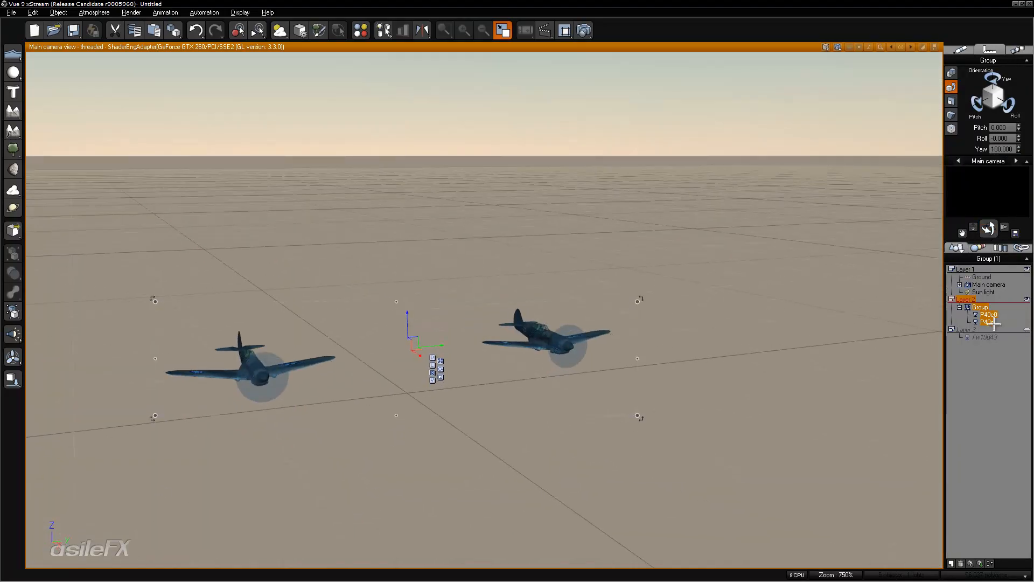
{"action": "left_click", "coordinate": [569, 358]}
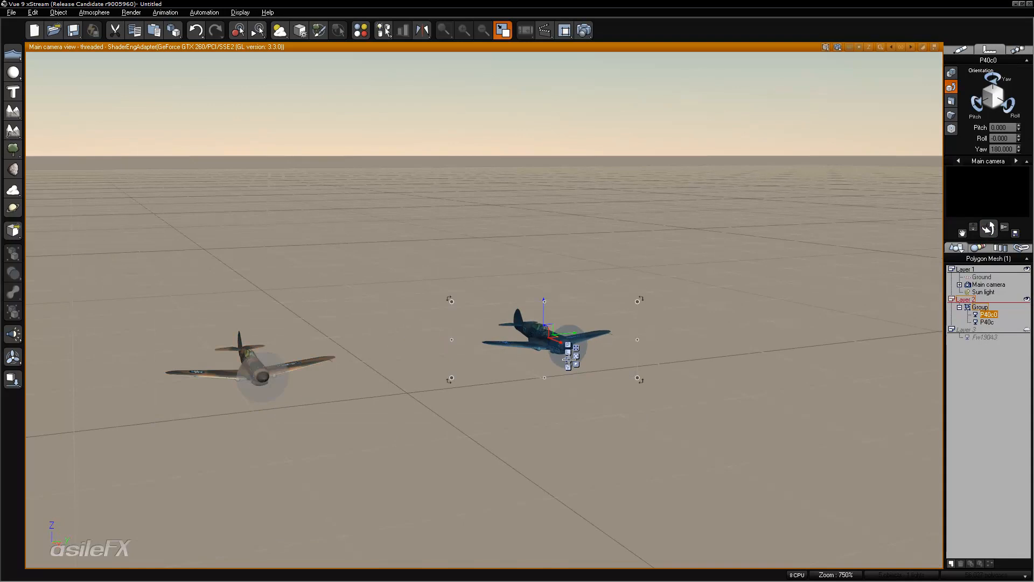
{"action": "left_click_drag", "start_coordinate": [988, 224], "coordinate": [495, 398]}
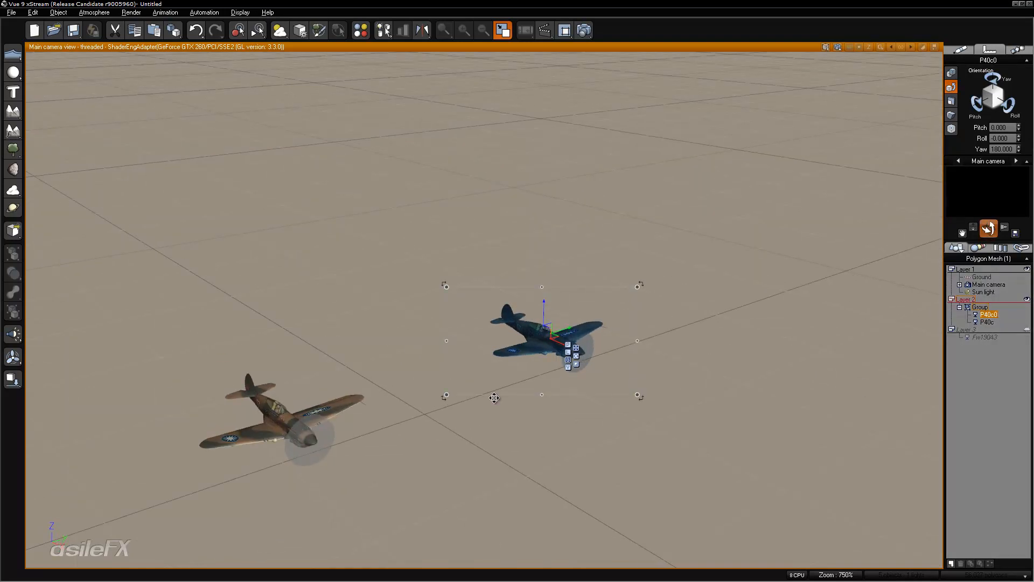
{"action": "left_click", "coordinate": [980, 305]}
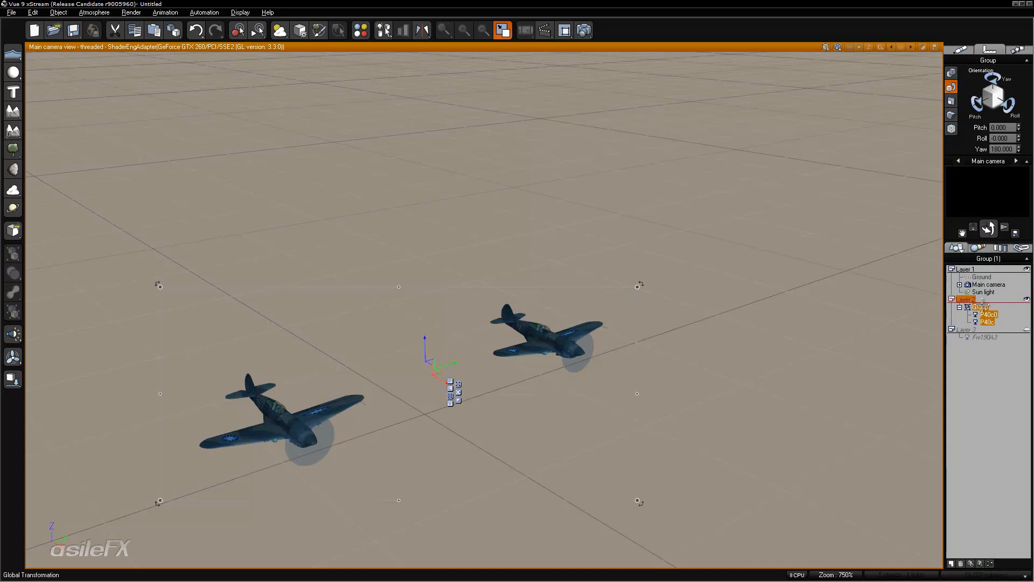
{"action": "left_click", "coordinate": [1004, 148]}
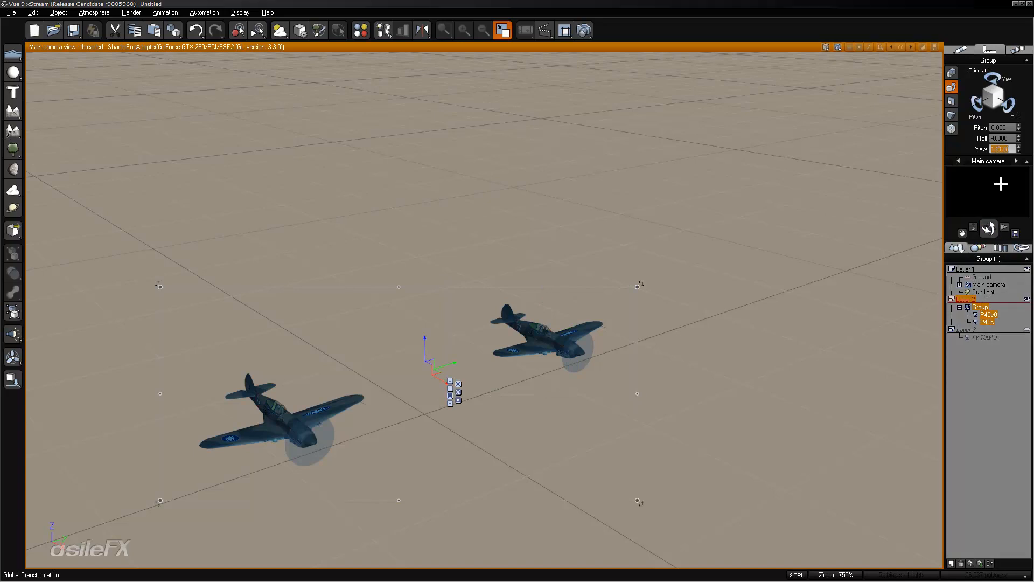
{"action": "left_click", "coordinate": [987, 351]}
{"action": "left_click", "coordinate": [980, 306]}
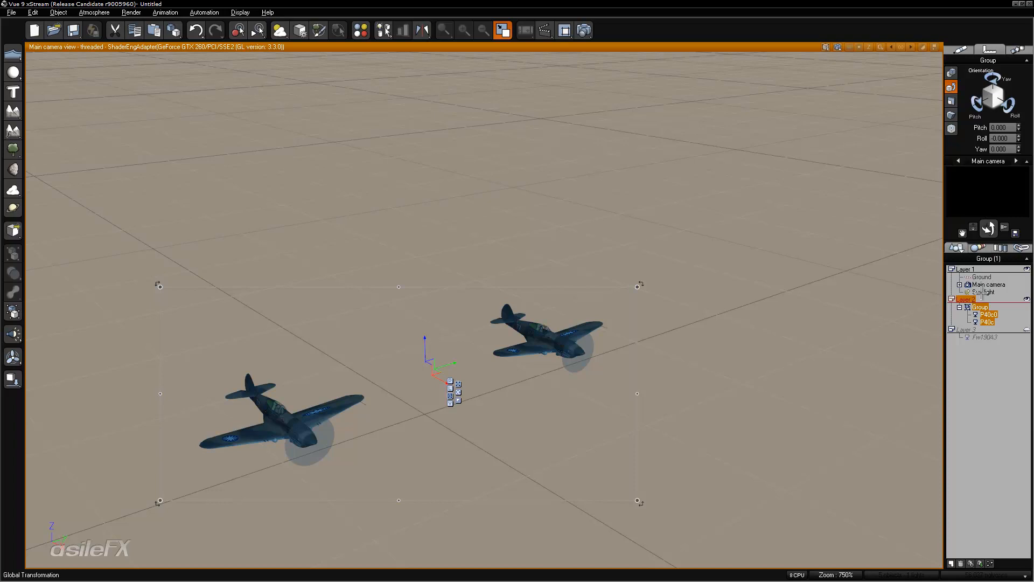
- Try rotating the group about its vertical axis to a yaw of about 90, and undo the rotation
{"action": "left_click", "coordinate": [457, 392]}
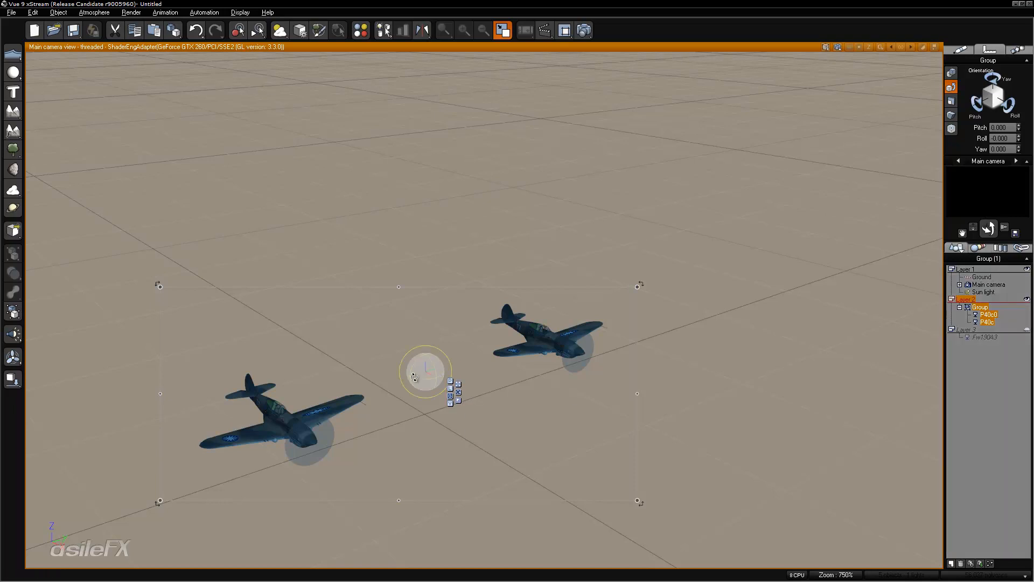
{"action": "left_click_drag", "start_coordinate": [421, 381], "coordinate": [451, 373]}
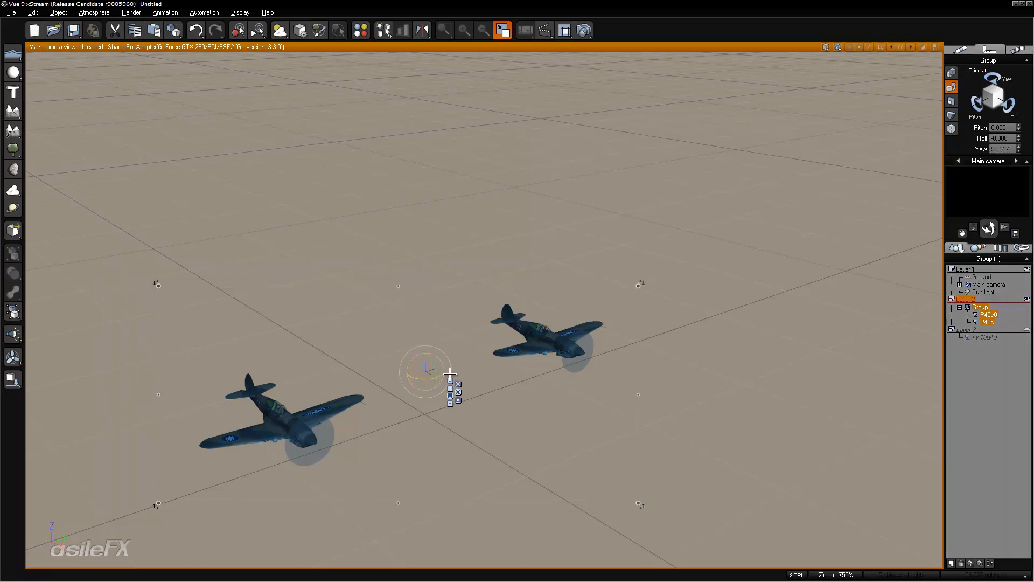
{"action": "key", "text": "ctrl+z"}
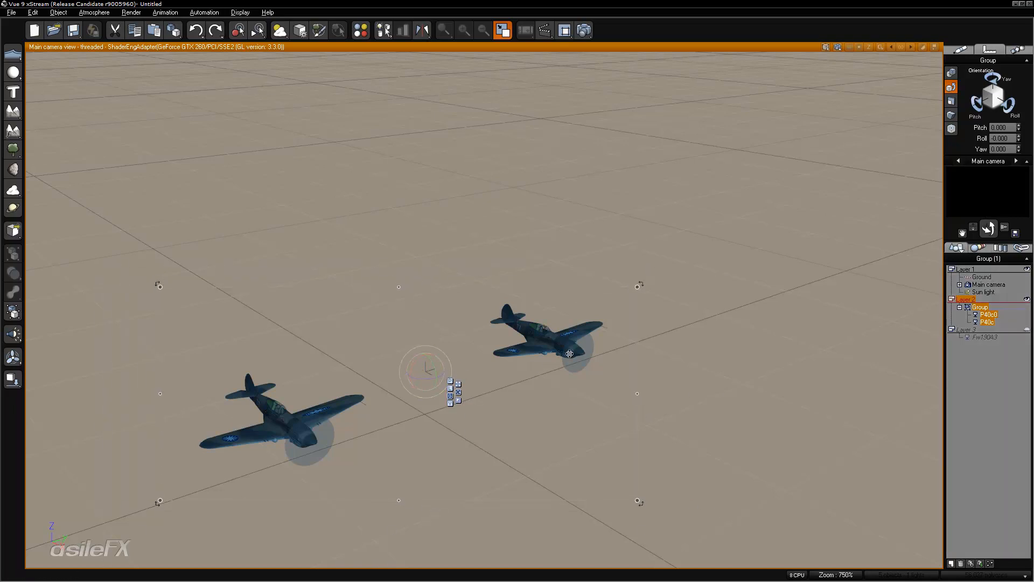
- Set the yaw orientation of the P40c0 plane inside the group to 180
{"action": "left_click", "coordinate": [989, 314]}
{"action": "left_click", "coordinate": [1001, 150]}
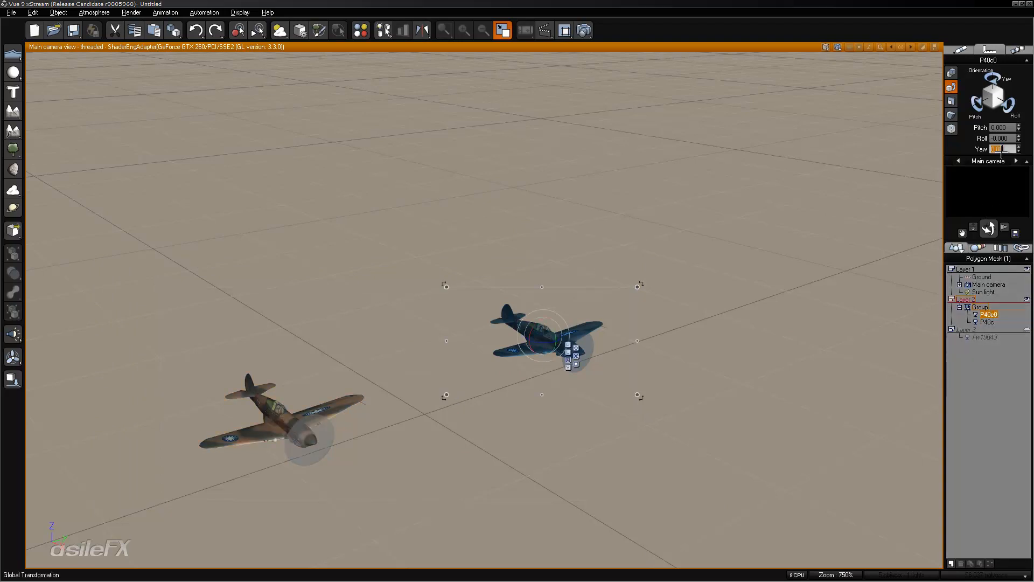
{"action": "type", "text": "180"}
{"action": "key", "text": "Return"}
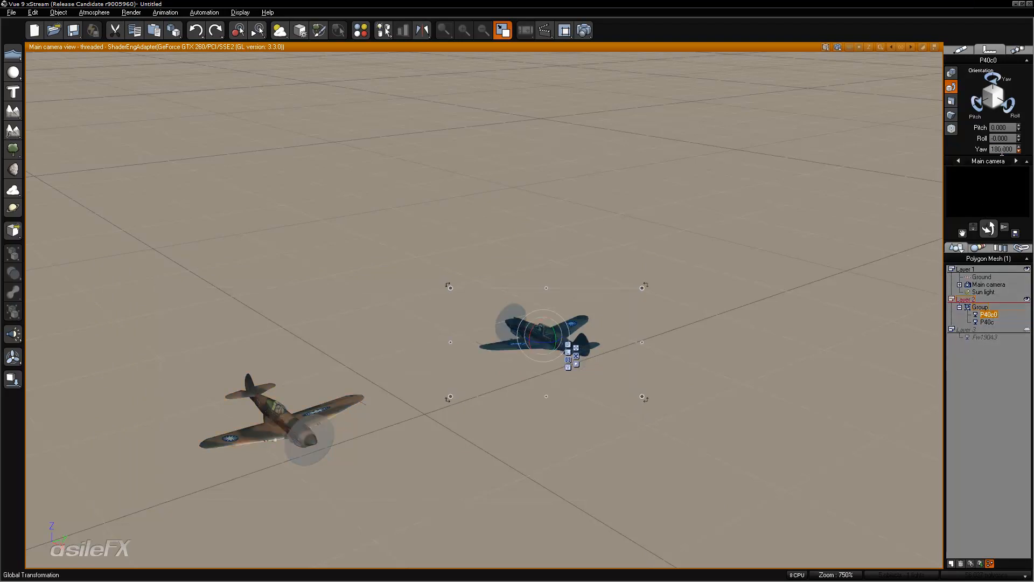
- Set the yaw orientation of the P40c plane inside the group to 180
{"action": "left_click", "coordinate": [987, 322]}
{"action": "left_click", "coordinate": [1002, 149]}
{"action": "type", "text": "1"}
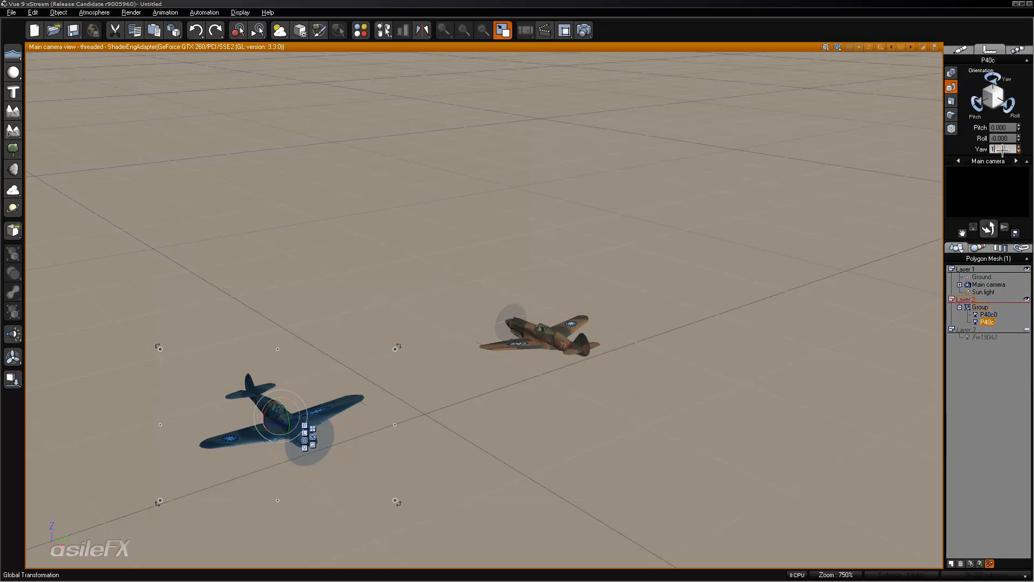
{"action": "type", "text": "80"}
{"action": "key", "text": "Return"}
- Select the group holding both P40c planes and move it freehand to about X 5.2 m, Z 3.1 m
{"action": "left_click_drag", "start_coordinate": [988, 229], "coordinate": [507, 323]}
{"action": "left_click", "coordinate": [980, 307]}
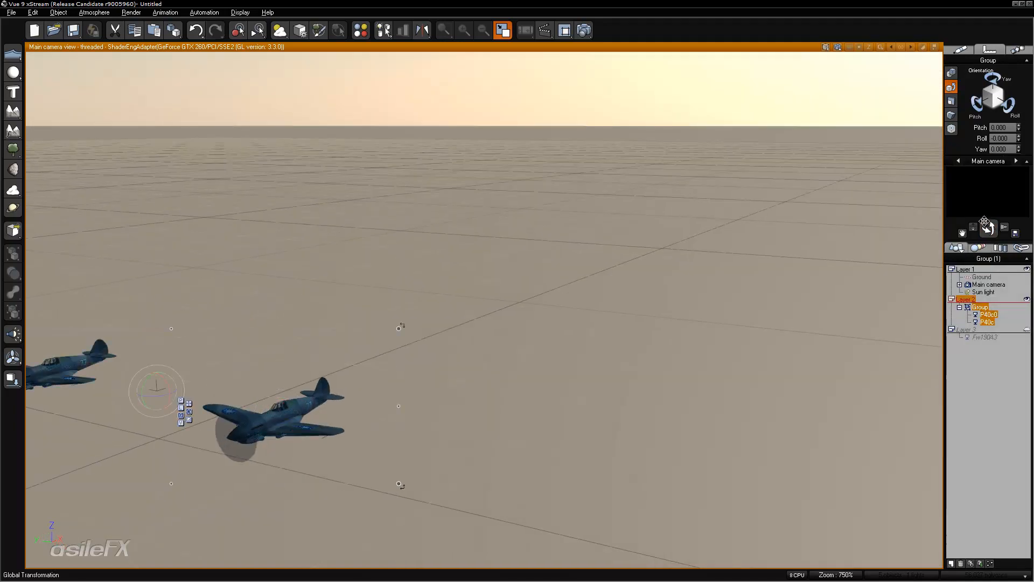
{"action": "right_click_drag", "start_coordinate": [724, 286], "coordinate": [750, 293]}
{"action": "key", "text": "1"}
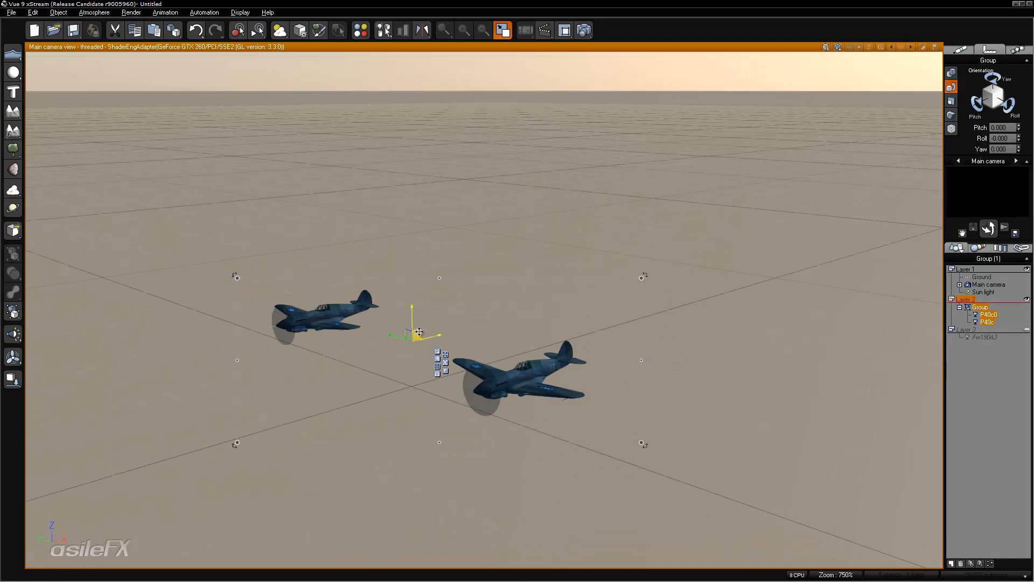
{"action": "left_click_drag", "start_coordinate": [419, 332], "coordinate": [483, 350]}
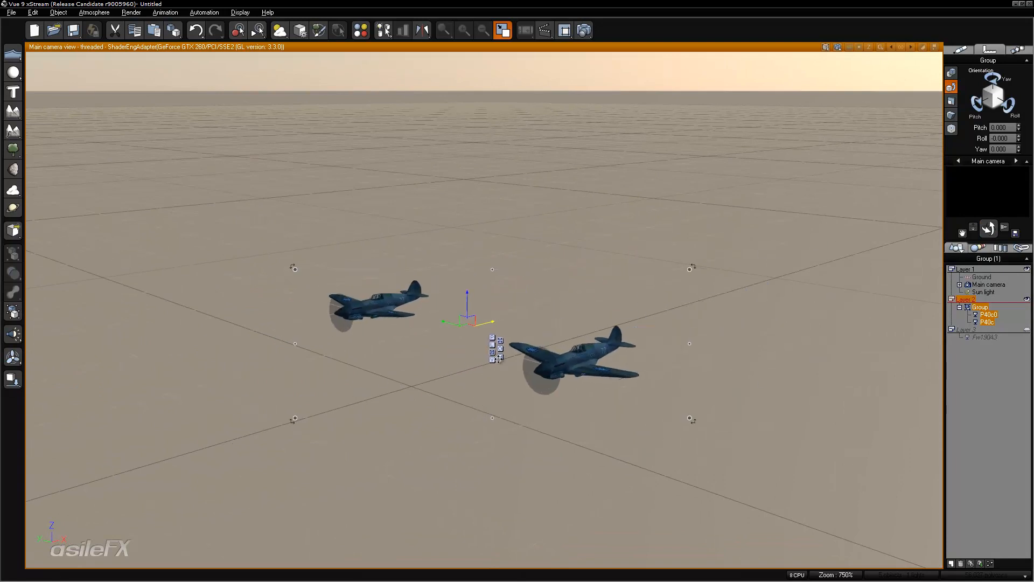
- Raise the group of P40c planes to a Z position of 700 m
{"action": "left_click", "coordinate": [951, 72]}
{"action": "right_click_drag", "start_coordinate": [792, 186], "coordinate": [775, 206]}
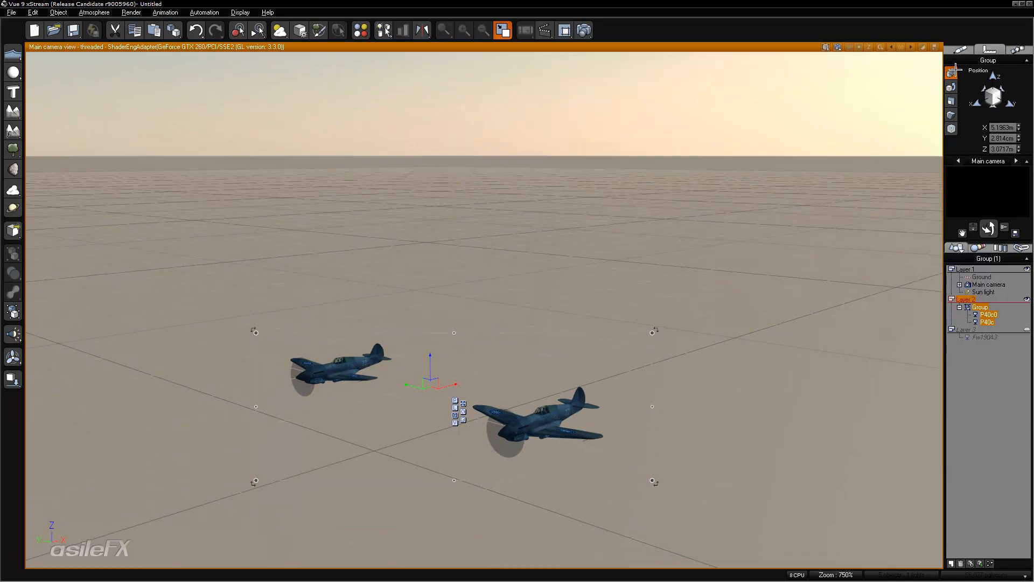
{"action": "left_click", "coordinate": [1003, 149]}
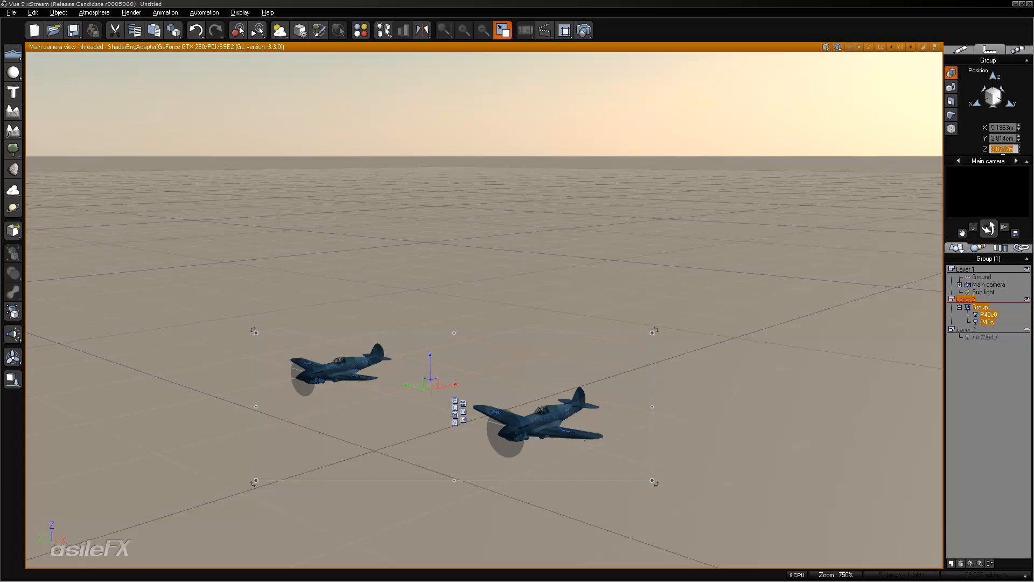
{"action": "type", "text": "700"}
{"action": "key", "text": "Return"}
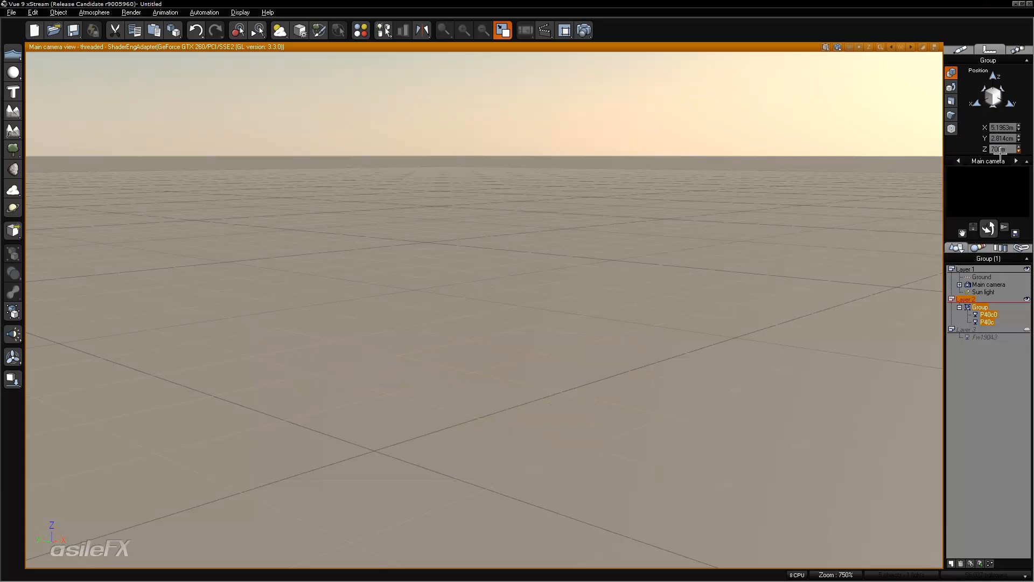
- Set the main camera's Z position to 700 m and reframe the two P40c planes
{"action": "left_click", "coordinate": [989, 284]}
{"action": "left_click", "coordinate": [1003, 149]}
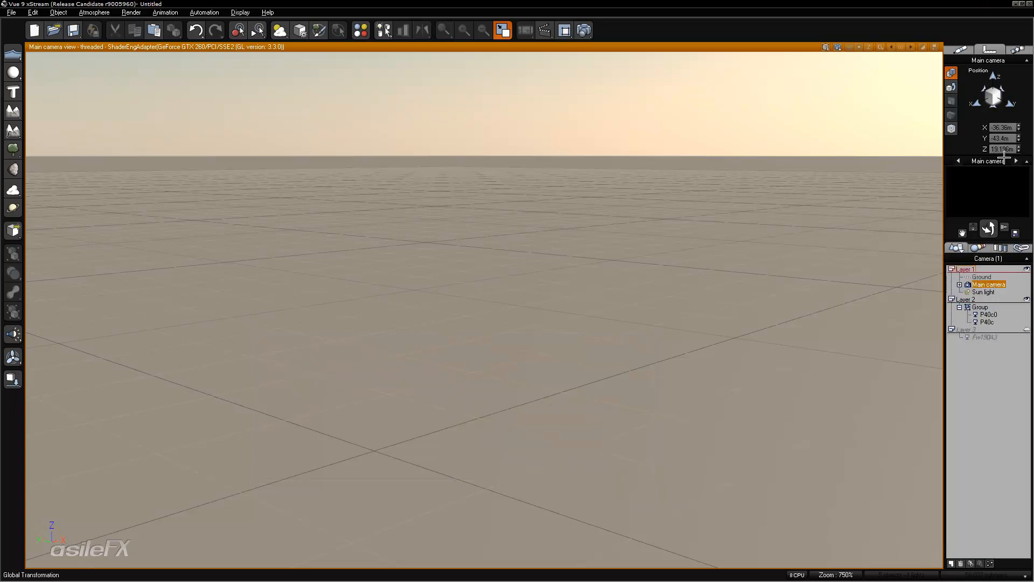
{"action": "type", "text": "700"}
{"action": "key", "text": "Return"}
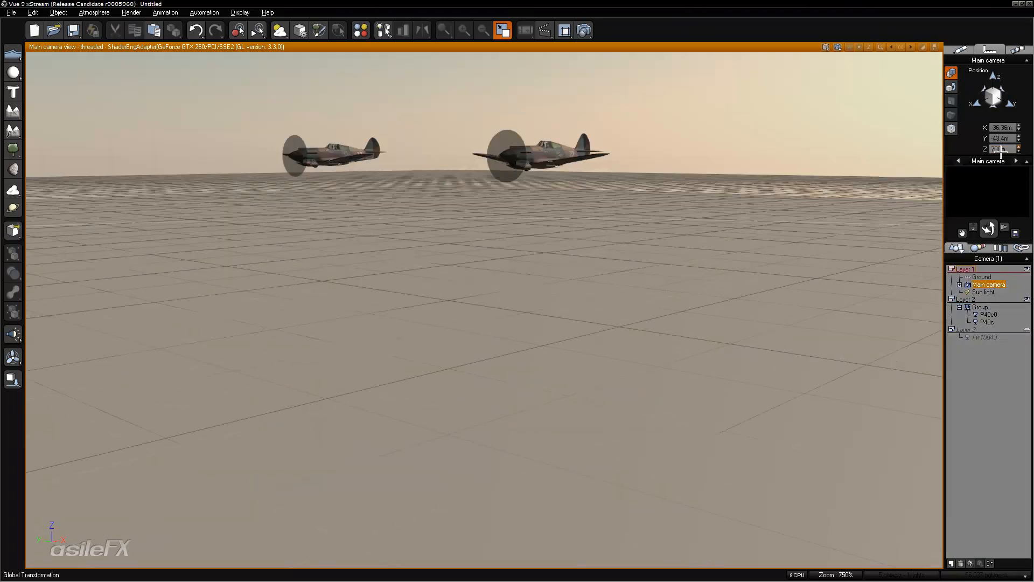
{"action": "middle_click_drag", "start_coordinate": [650, 183], "coordinate": [650, 186]}
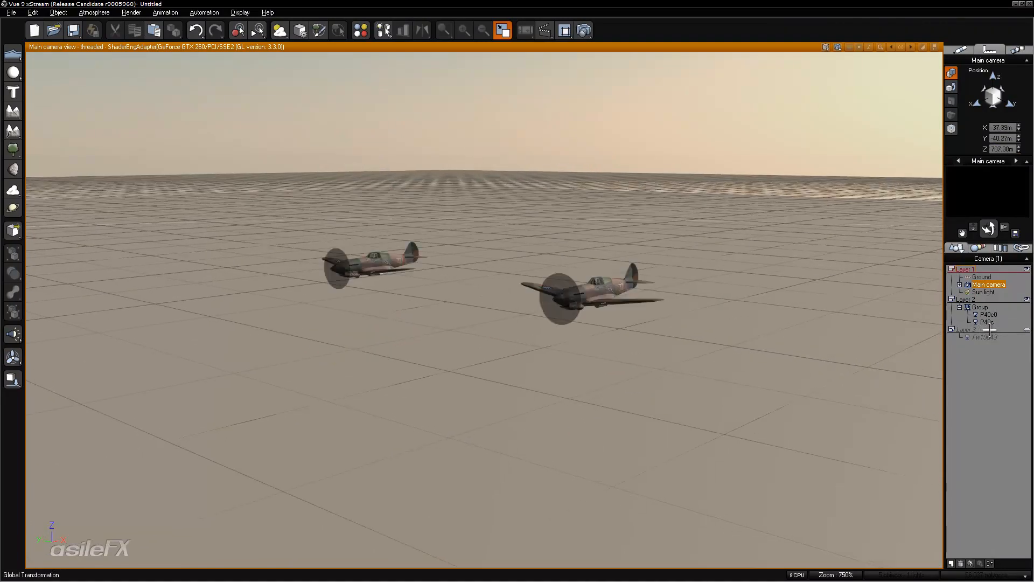
- Make Layer 3 visible and turn off the Hidden display option for the Fw190A3 plane
{"action": "left_click", "coordinate": [1026, 329]}
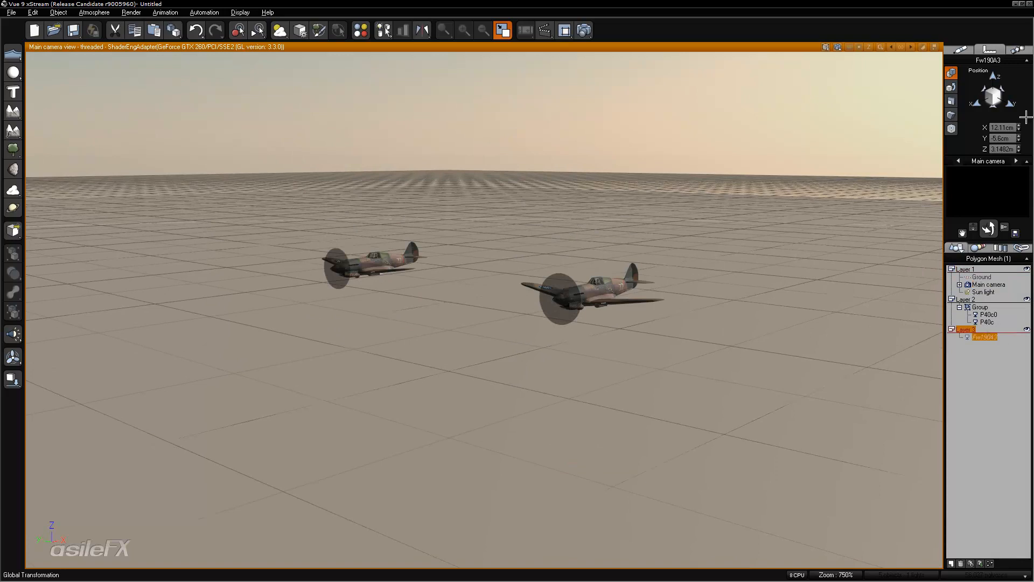
{"action": "left_click", "coordinate": [960, 49]}
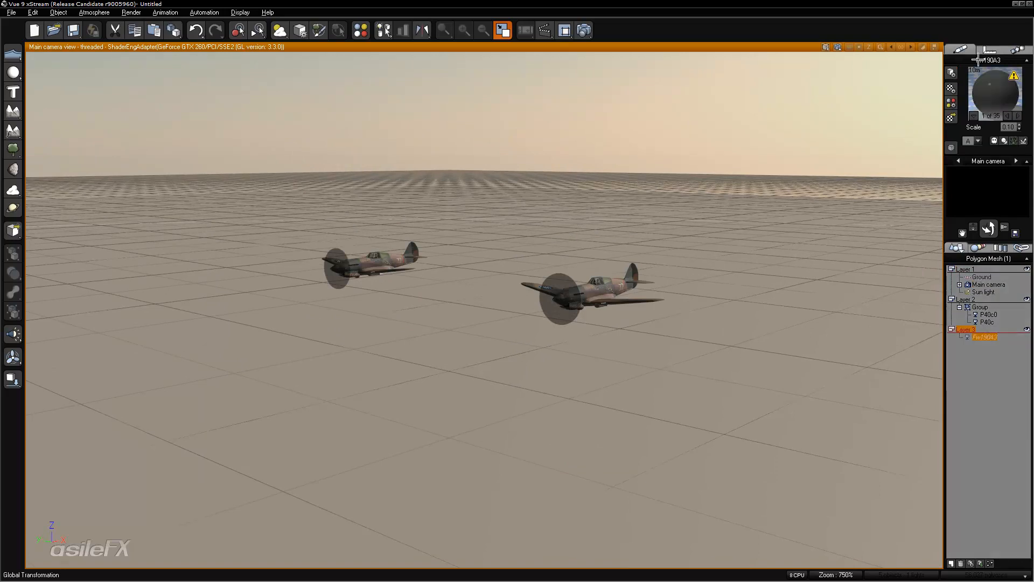
{"action": "left_click", "coordinate": [951, 147]}
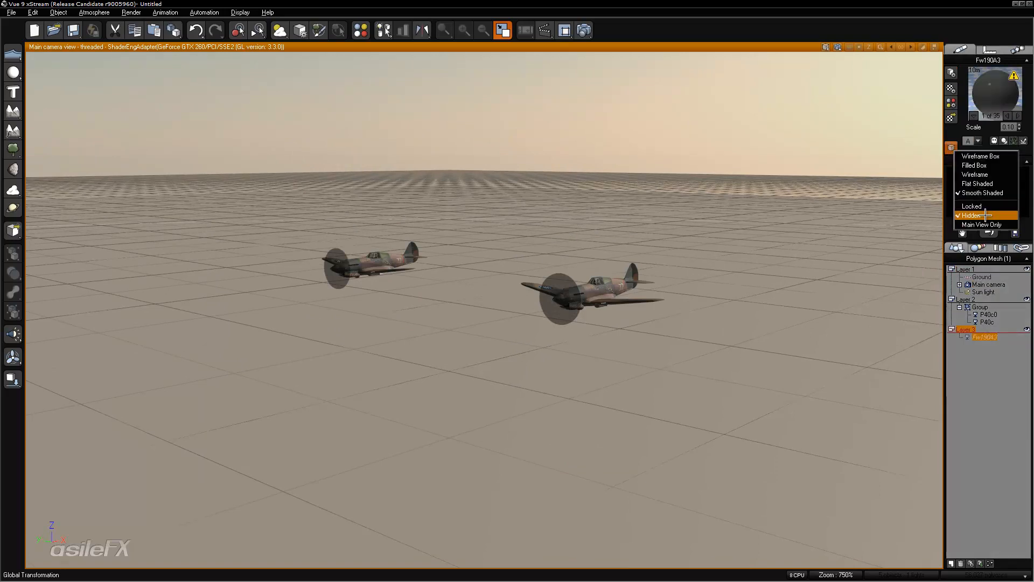
{"action": "left_click", "coordinate": [985, 215]}
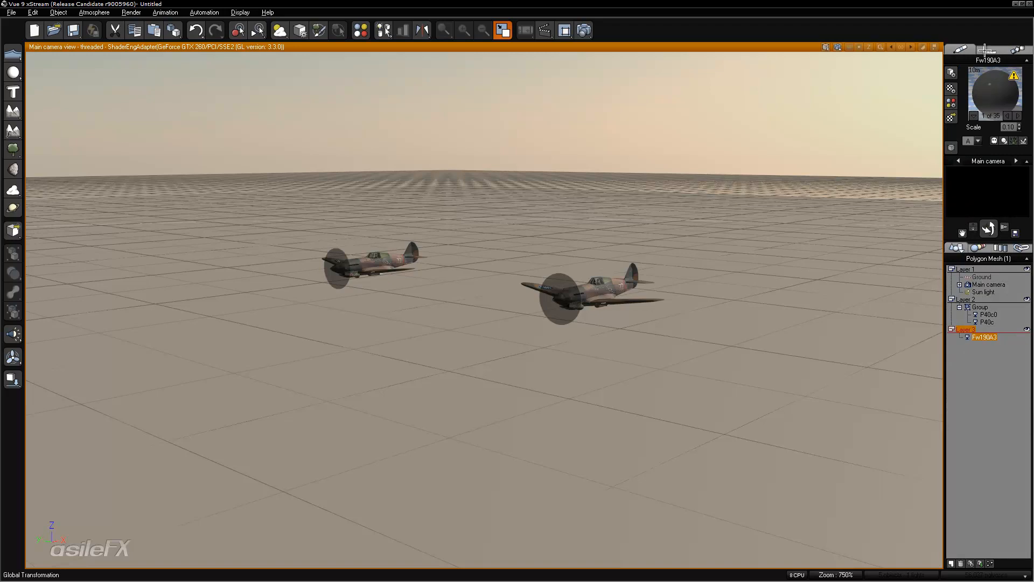
- Set the Fw190A3 plane's Z position to 700 m and deselect it
{"action": "left_click", "coordinate": [989, 49]}
{"action": "double_click", "coordinate": [1003, 149]}
{"action": "type", "text": "700"}
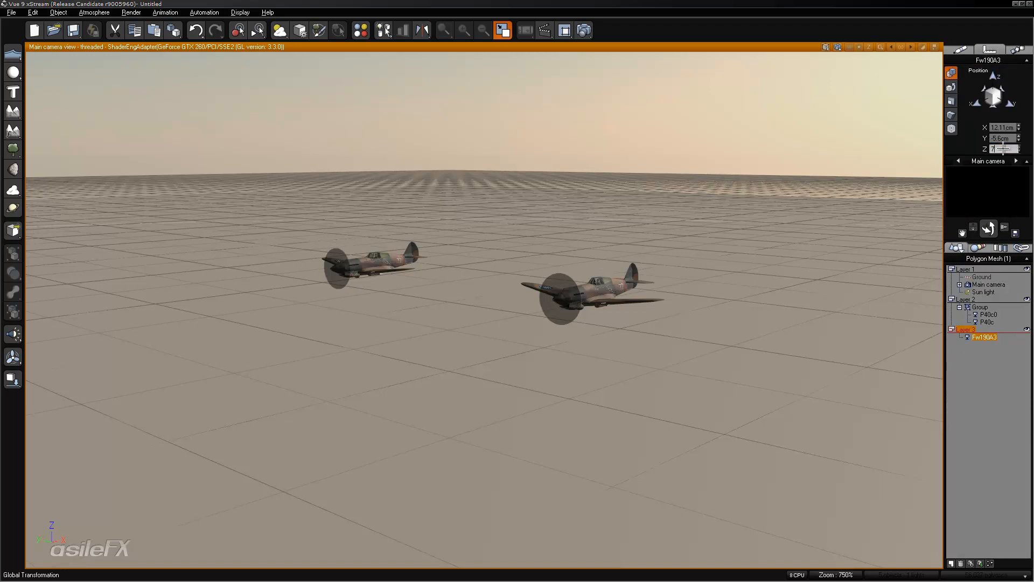
{"action": "key", "text": "Return"}
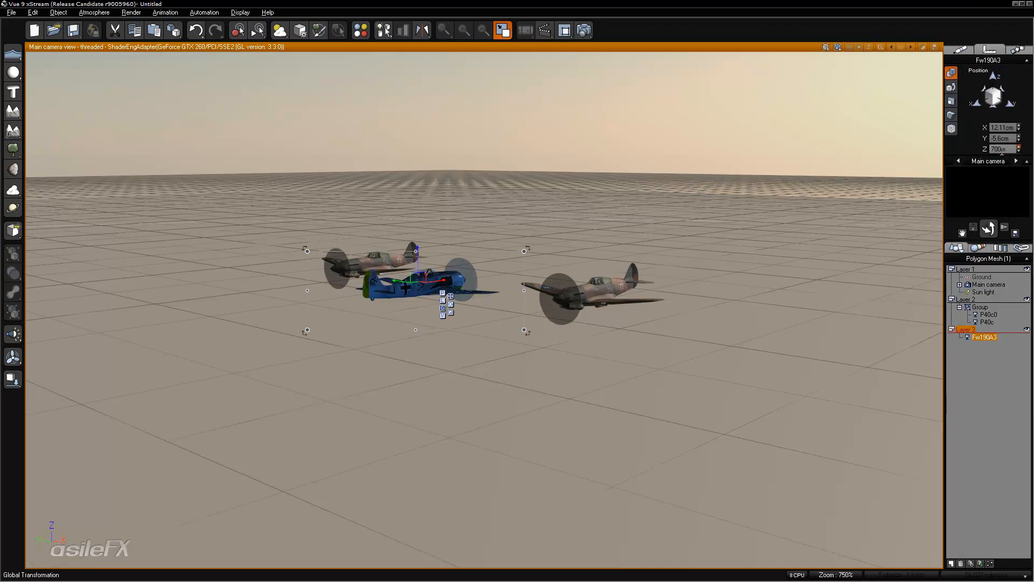
{"action": "left_click", "coordinate": [1004, 383]}
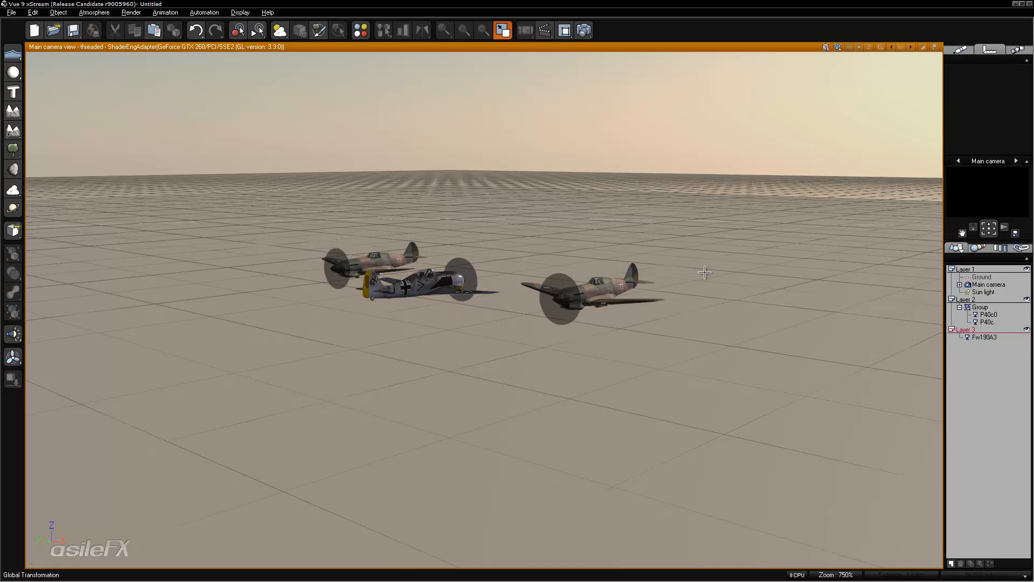
- Set the X position of the group holding both P40c planes to 500 m
{"action": "left_click", "coordinate": [382, 294]}
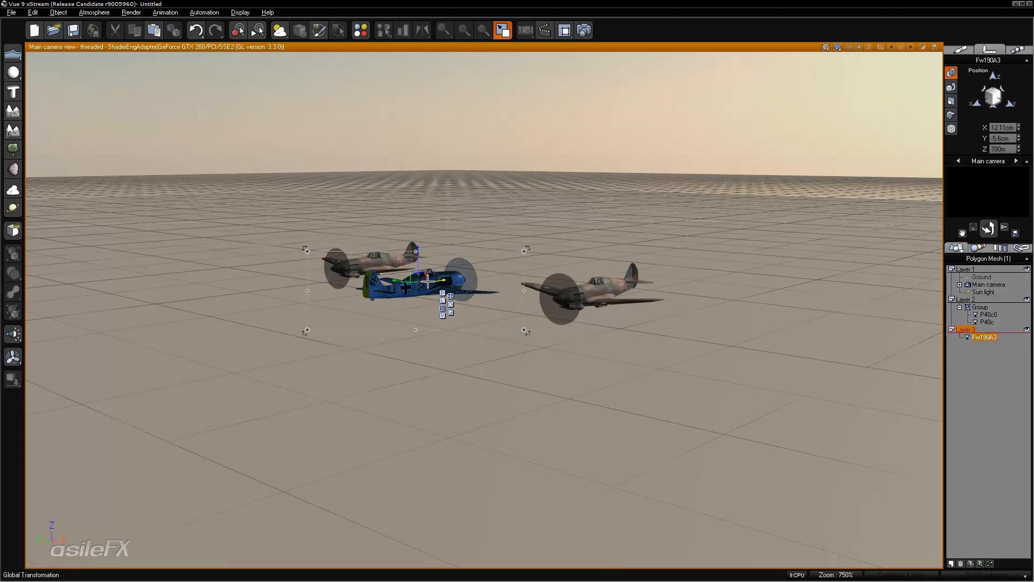
{"action": "left_click_drag", "start_coordinate": [989, 229], "coordinate": [875, 188]}
{"action": "middle_click_drag", "start_coordinate": [637, 257], "coordinate": [636, 256]}
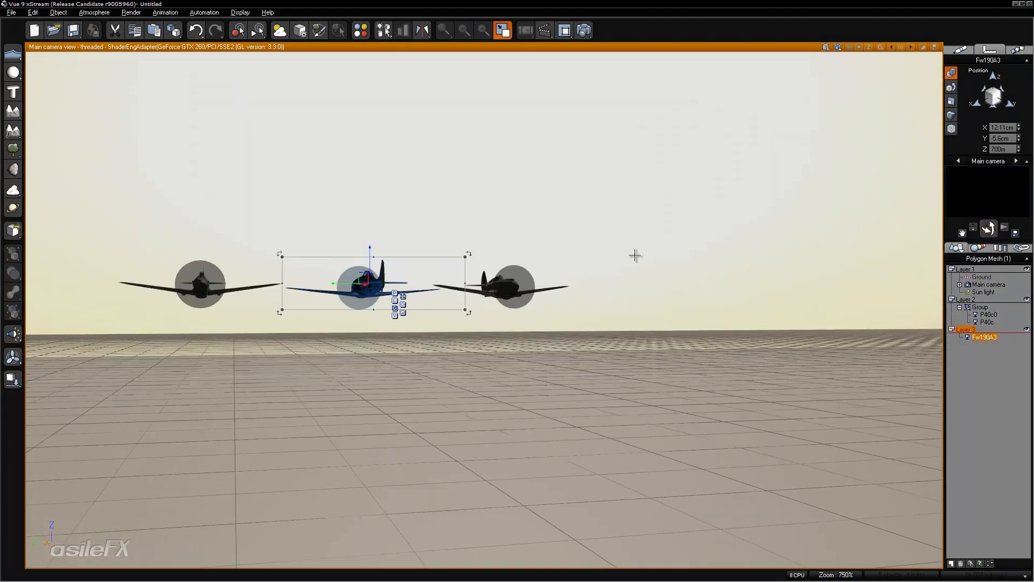
{"action": "right_click_drag", "start_coordinate": [635, 256], "coordinate": [640, 257], "text": "ctrl"}
{"action": "middle_click_drag", "start_coordinate": [639, 257], "coordinate": [647, 262]}
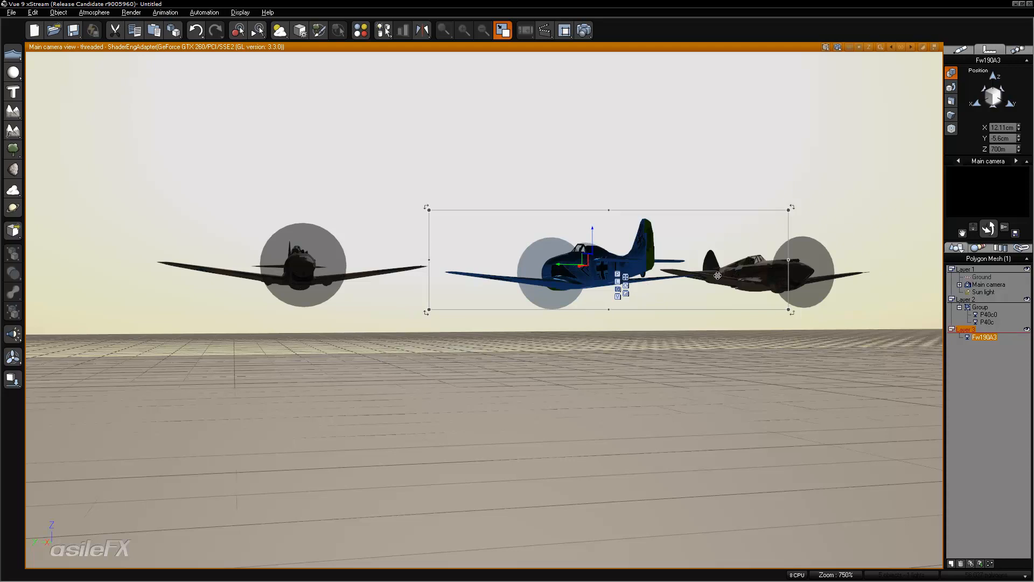
{"action": "left_click", "coordinate": [980, 306]}
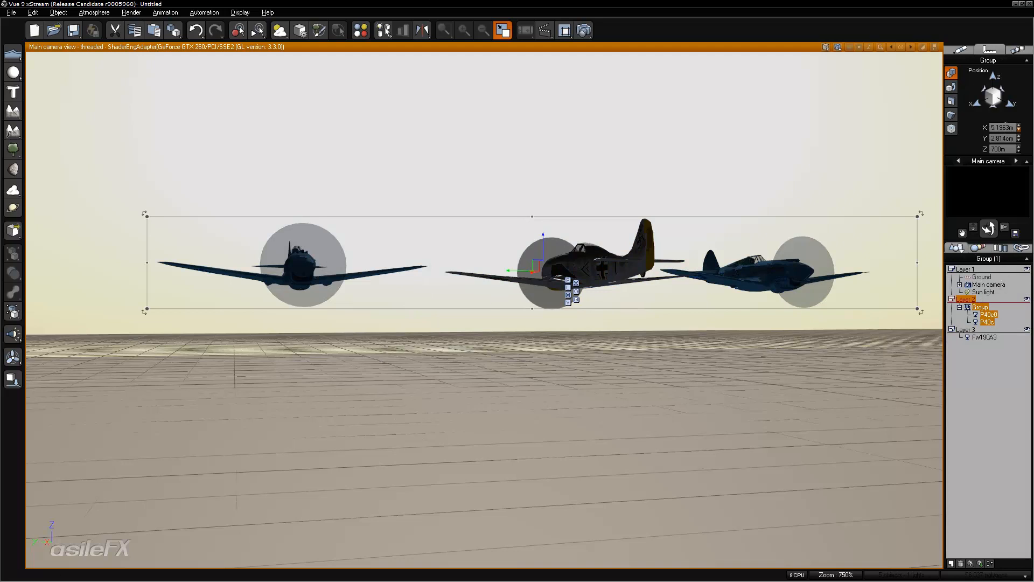
{"action": "left_click", "coordinate": [1002, 127]}
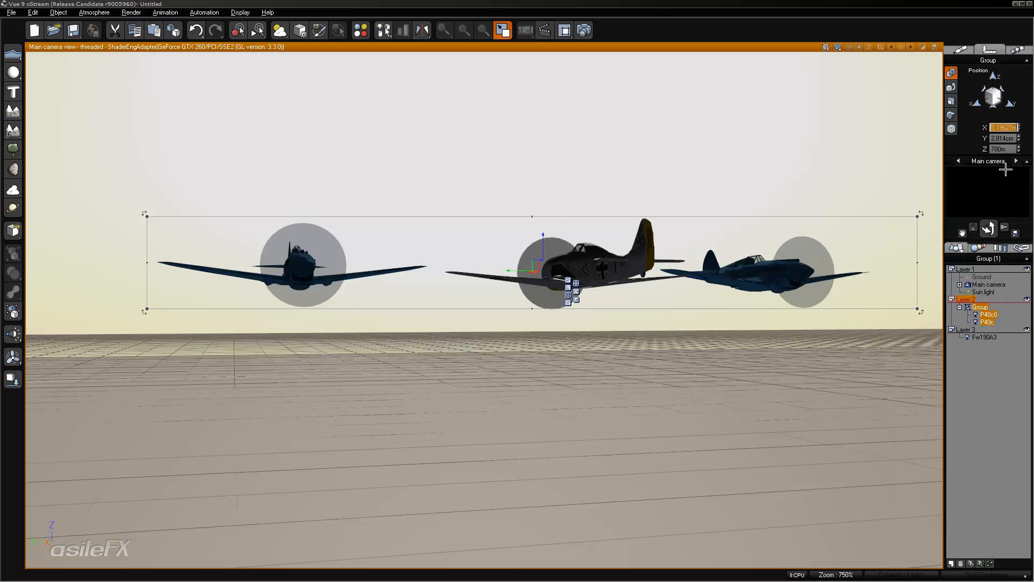
{"action": "type", "text": "500"}
{"action": "key", "text": "Return"}
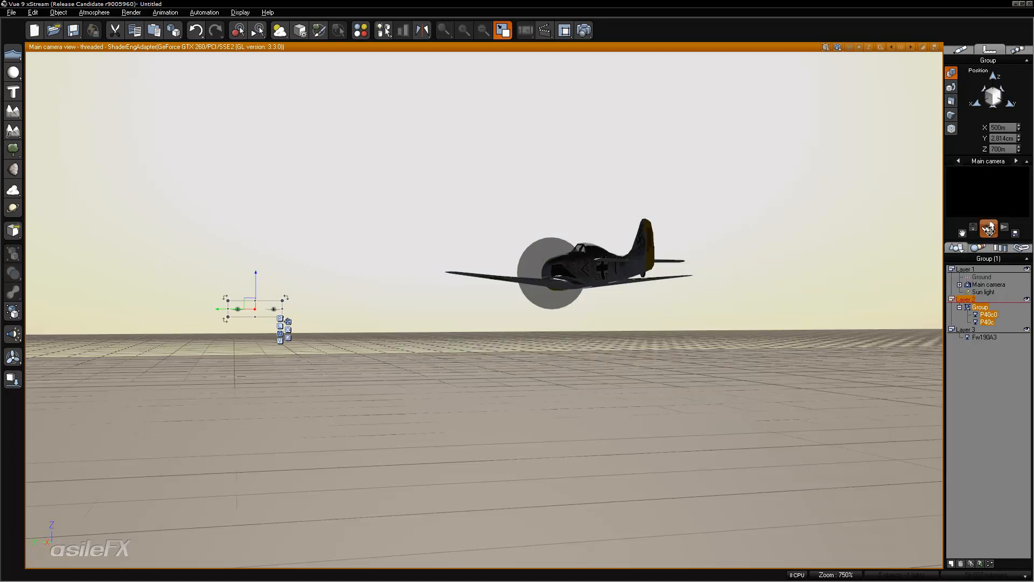
- Set the X position of the group holding both P40c planes to 1.1 km
{"action": "mouse_move", "coordinate": [990, 230]}
{"action": "left_mouse_down"}
{"action": "mouse_move", "coordinate": [972, 245]}
{"action": "mouse_move", "coordinate": [966, 233]}
{"action": "mouse_move", "coordinate": [985, 230]}
{"action": "left_mouse_up"}
{"action": "left_click", "coordinate": [1005, 128]}
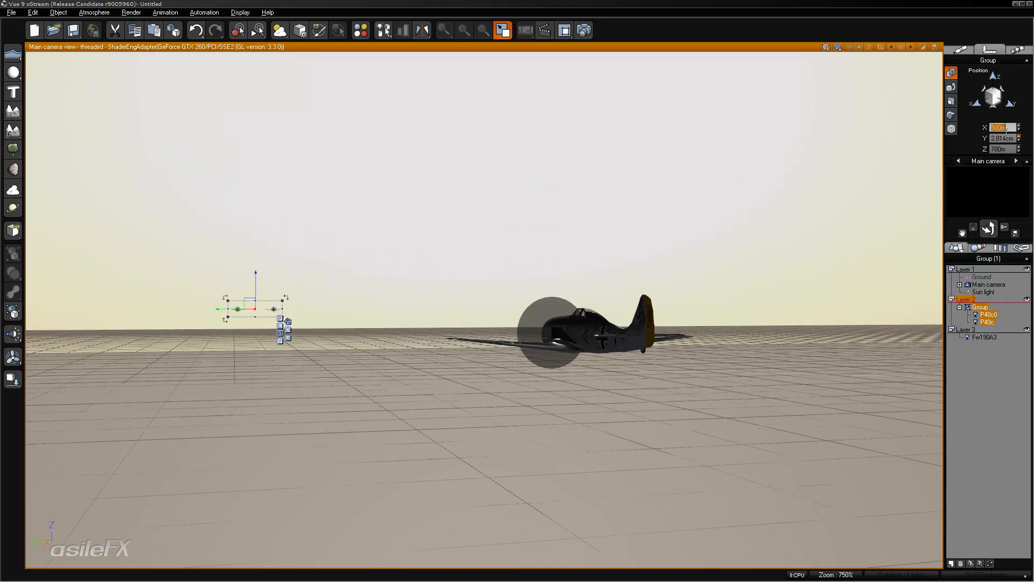
{"action": "type", "text": "1.1km"}
{"action": "key", "text": "Return"}
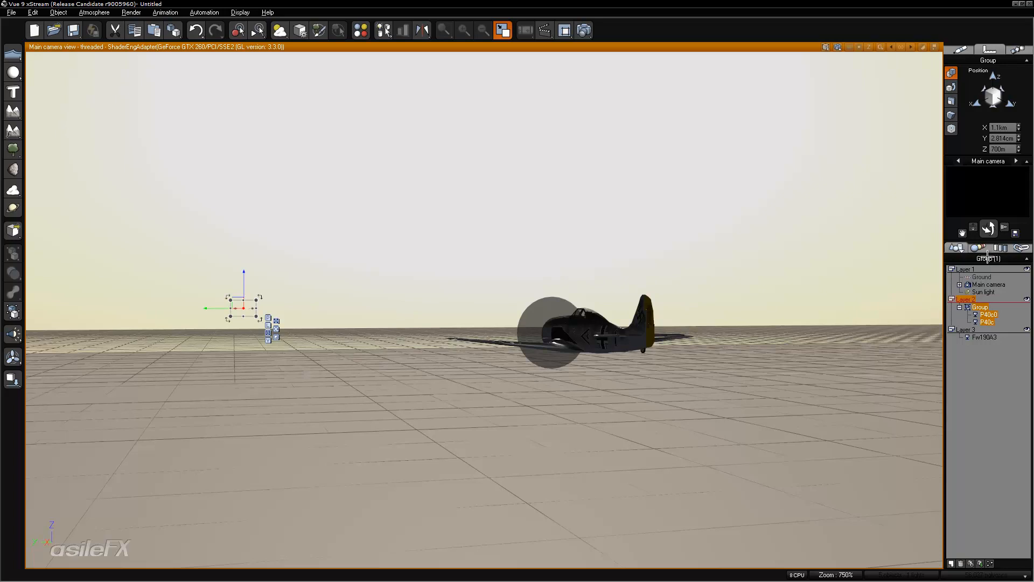
- Set the Fw190A3 plane's X position to -300 m
{"action": "left_click", "coordinate": [984, 337]}
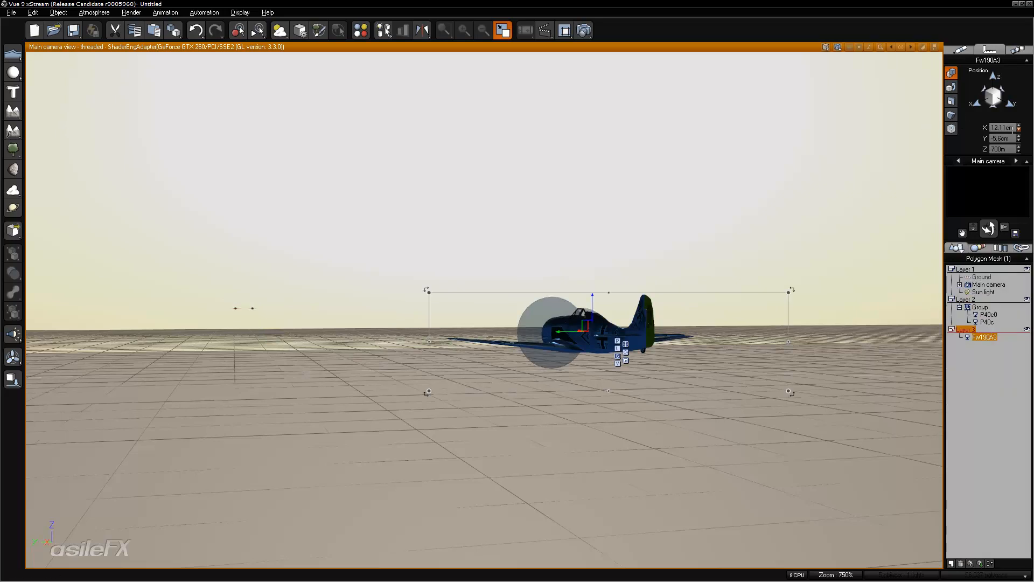
{"action": "left_click", "coordinate": [1001, 127]}
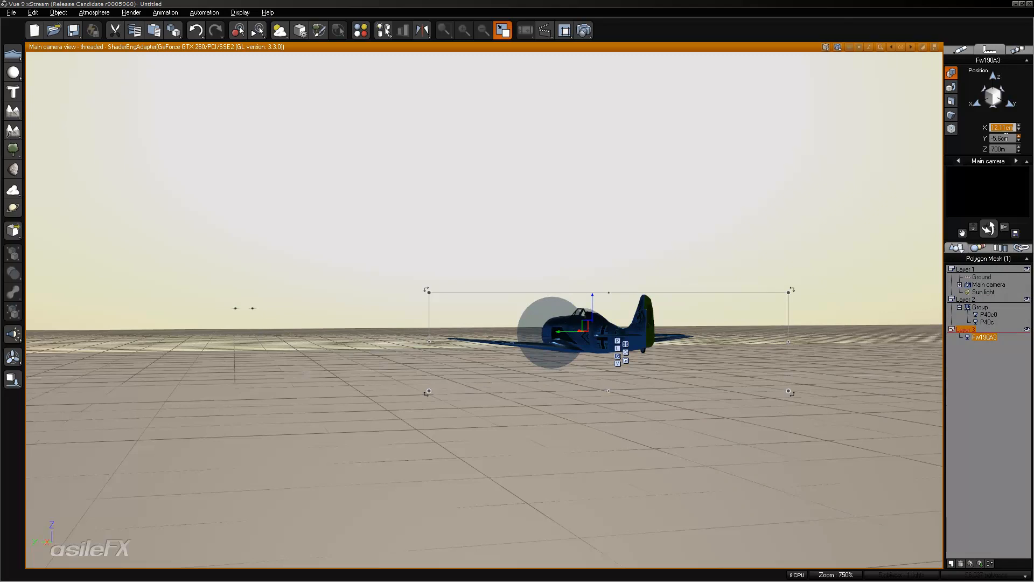
{"action": "type", "text": "-300"}
{"action": "key", "text": "Return"}
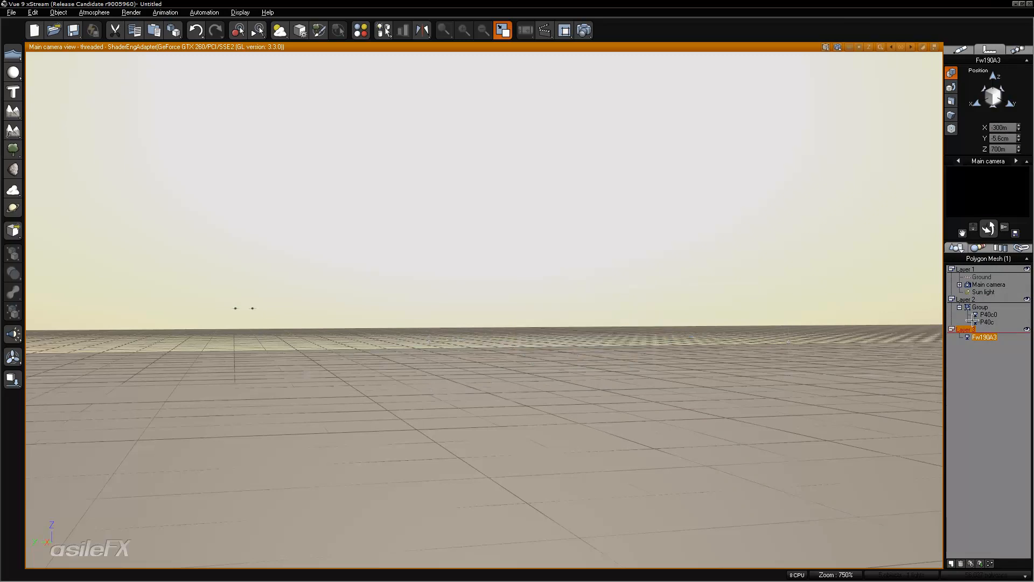
- Set the main camera's X position to -330 m and reframe the Fw190A3 with the P40c planes in the distance
{"action": "left_click", "coordinate": [987, 285]}
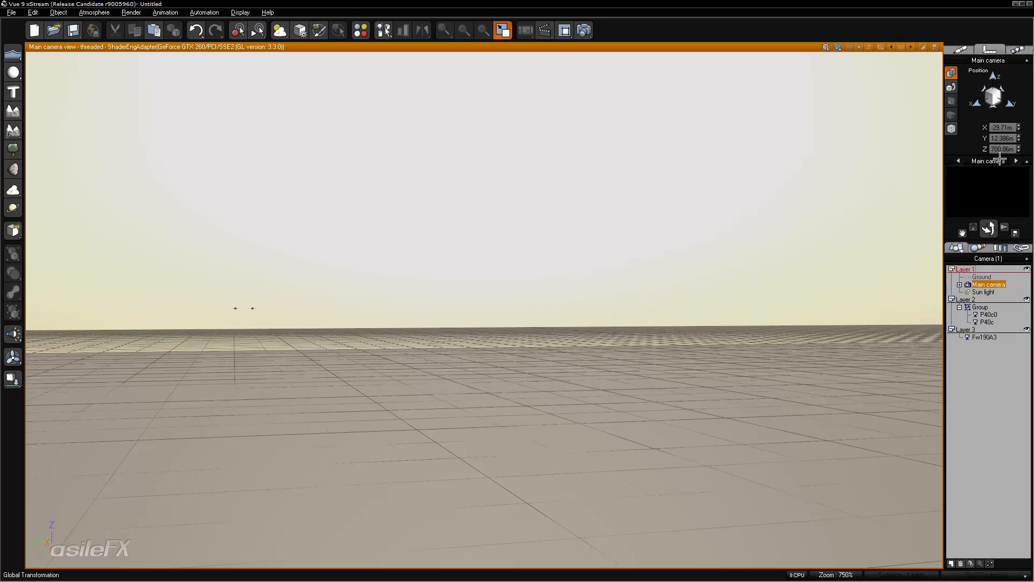
{"action": "left_click", "coordinate": [1001, 127]}
{"action": "type", "text": "-33"}
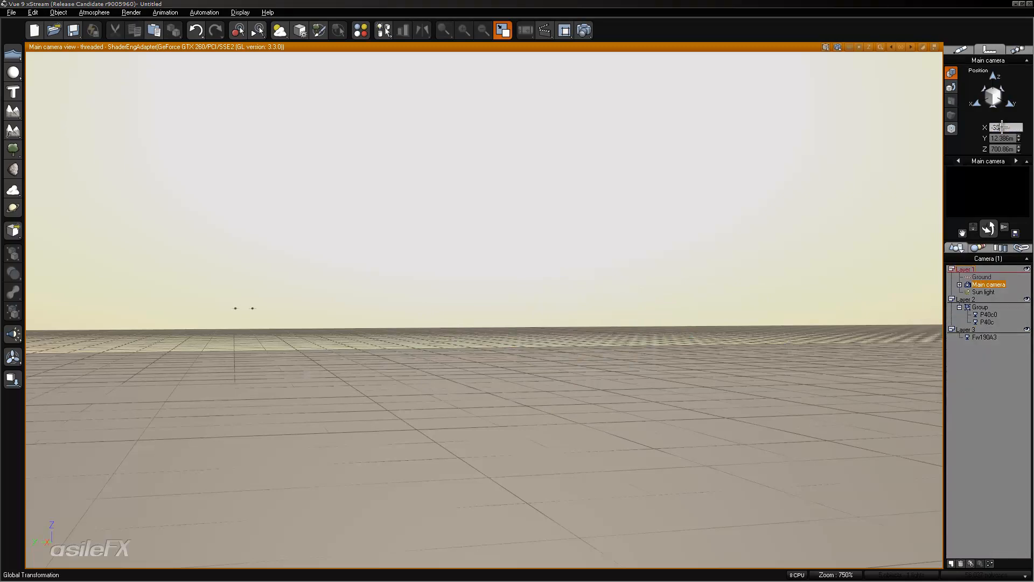
{"action": "type", "text": "0"}
{"action": "key", "text": "Return"}
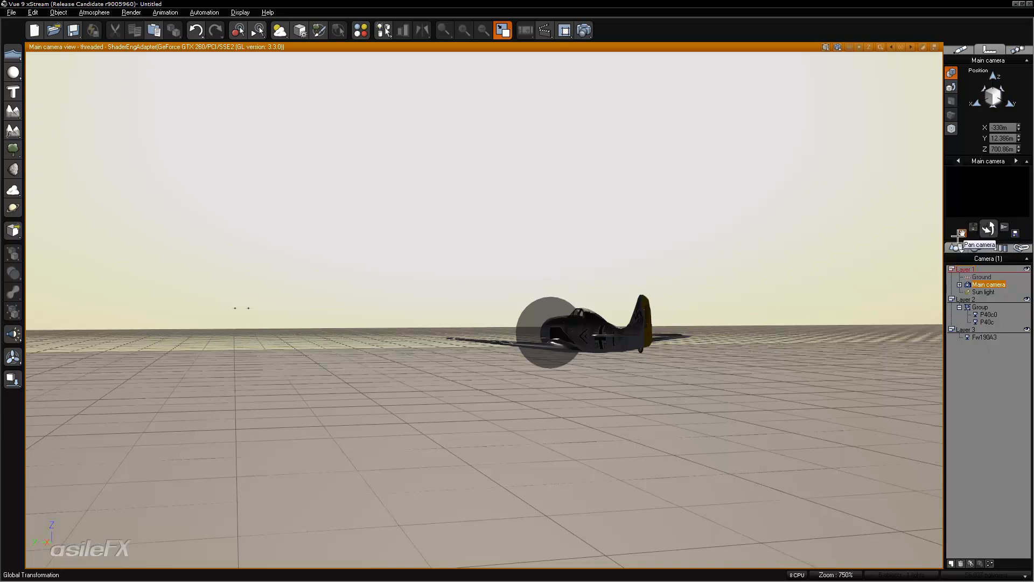
{"action": "left_click_drag", "start_coordinate": [962, 232], "coordinate": [810, 277]}
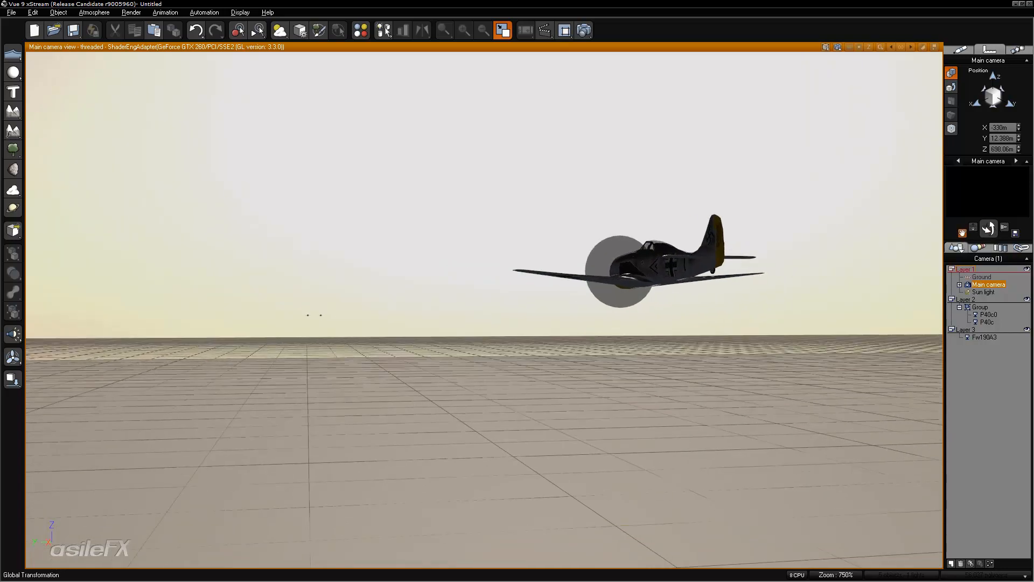
{"action": "left_click_drag", "start_coordinate": [962, 233], "coordinate": [988, 213]}
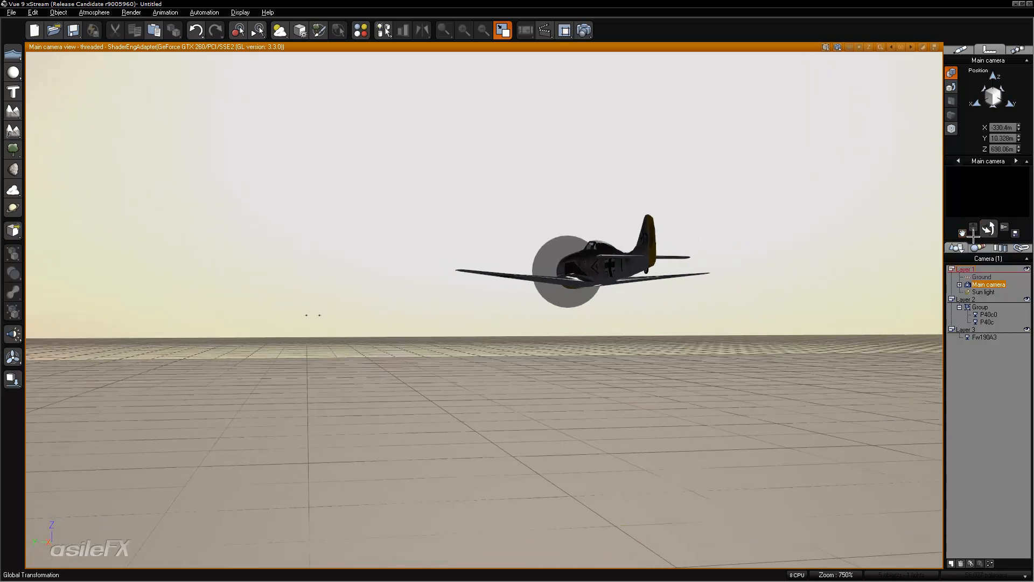
{"action": "right_click_drag", "start_coordinate": [568, 309], "coordinate": [563, 310]}
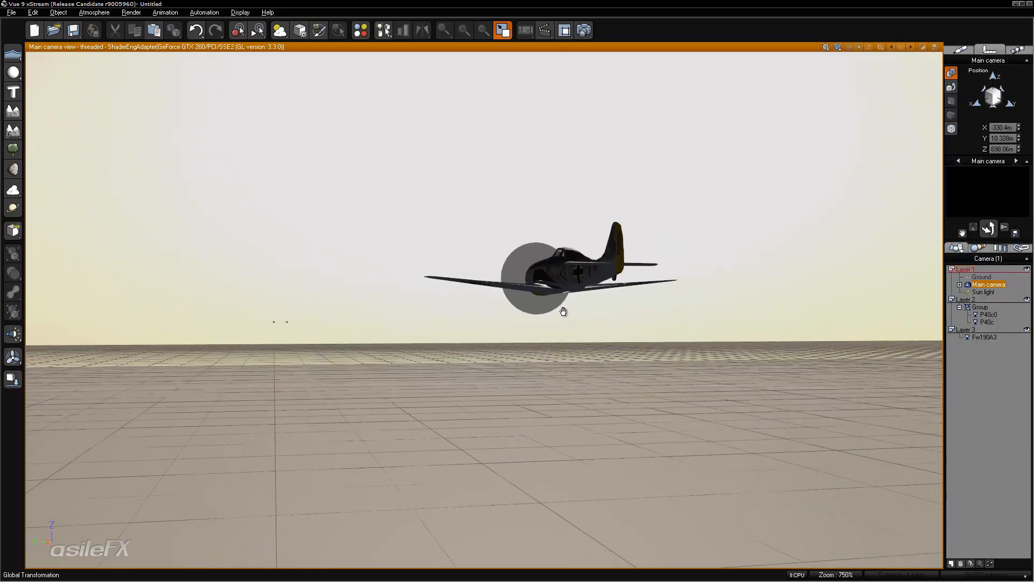
{"action": "left_click", "coordinate": [988, 562]}
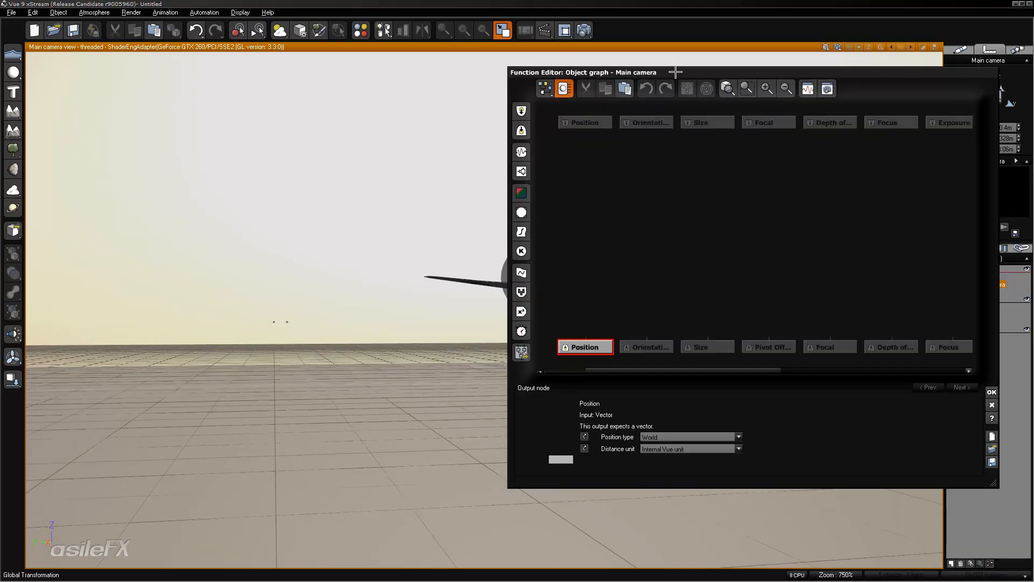
{"action": "left_click_drag", "start_coordinate": [675, 72], "coordinate": [704, 112]}
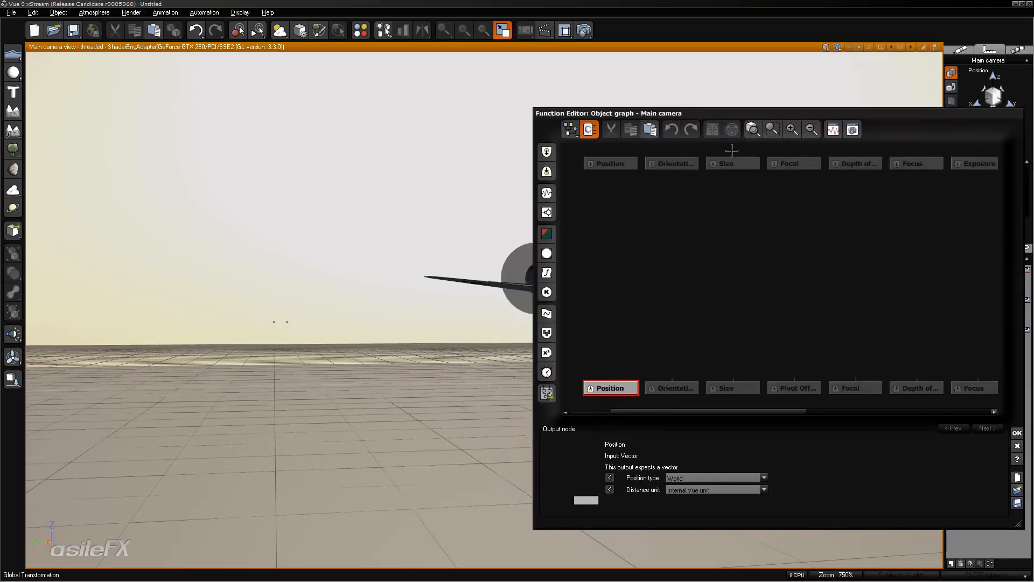
{"action": "left_click", "coordinate": [1017, 433]}
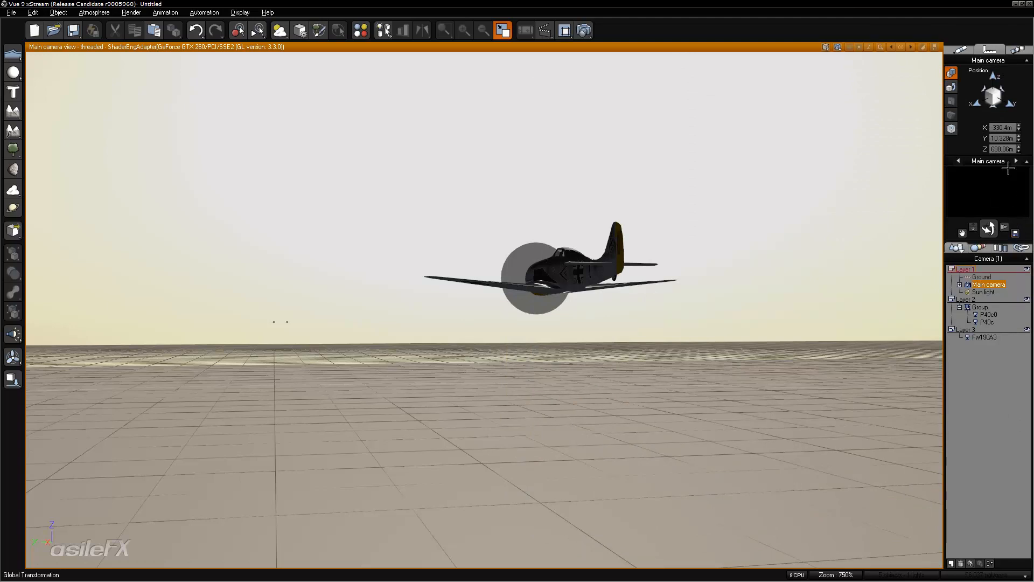
- Add a Track Relationship dynamics node to the main camera's object graph, above the Orientation output
{"action": "left_click", "coordinate": [959, 284]}
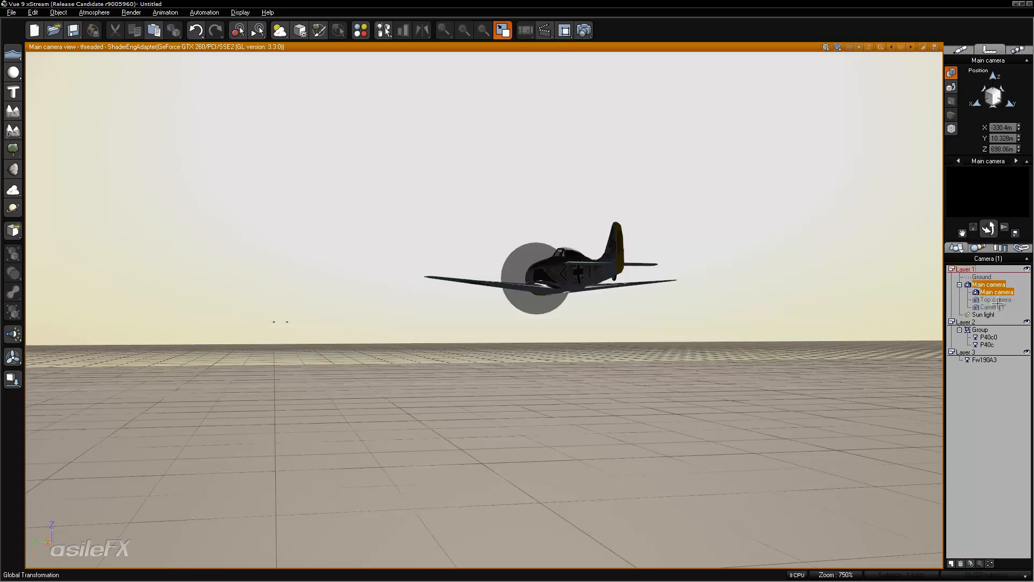
{"action": "left_click", "coordinate": [991, 563]}
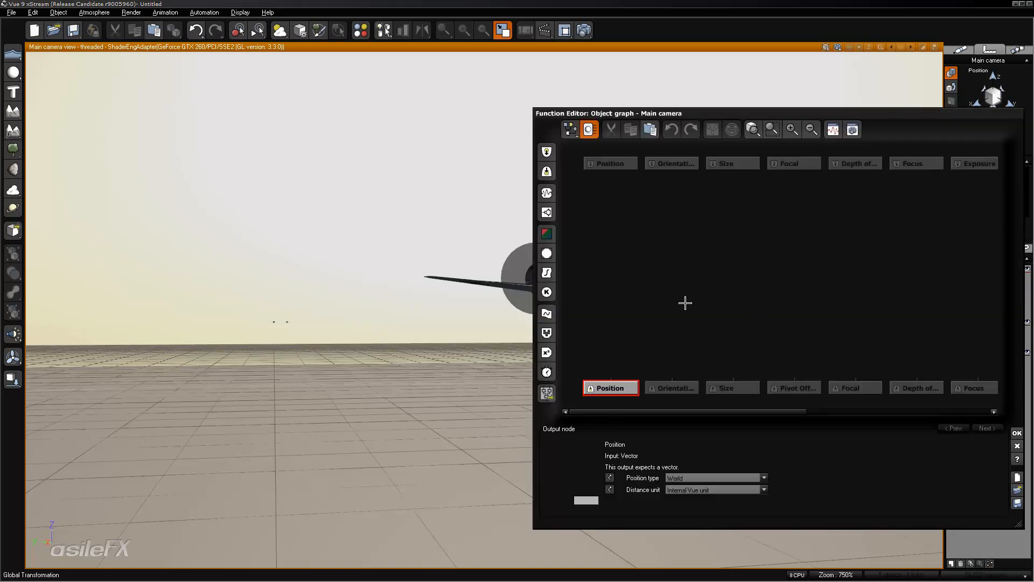
{"action": "left_click", "coordinate": [659, 303]}
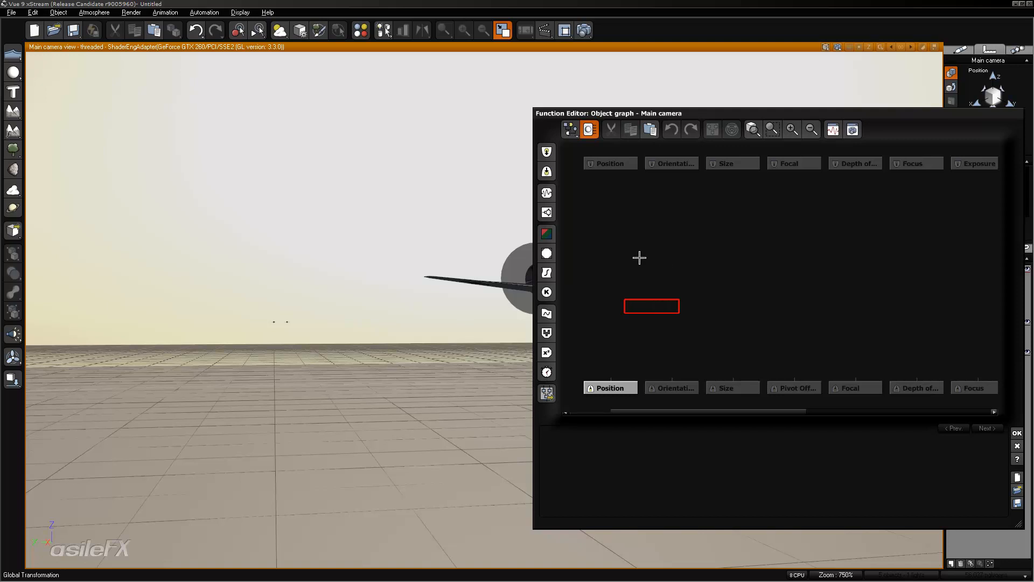
{"action": "left_click", "coordinate": [663, 283]}
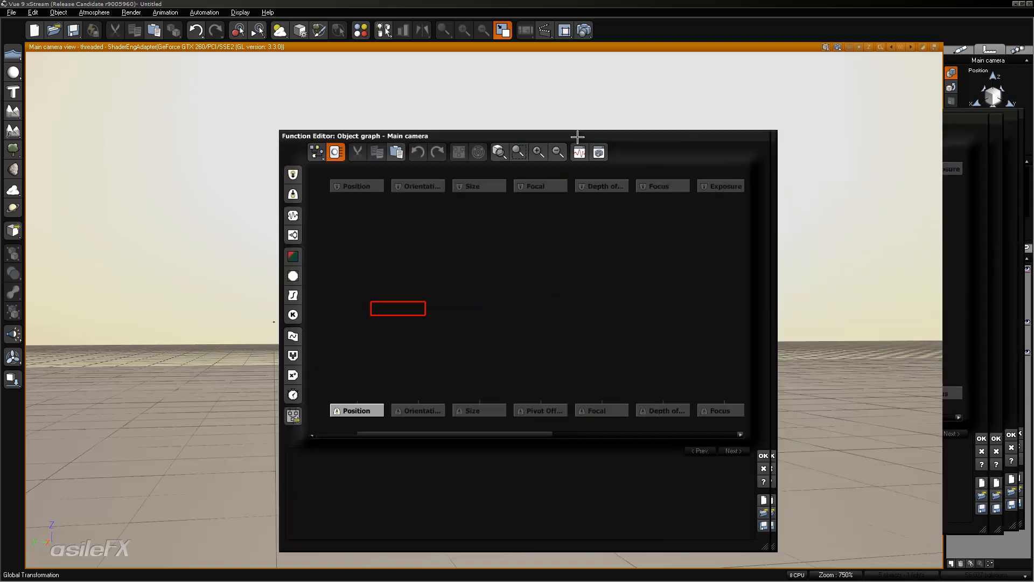
{"action": "left_click_drag", "start_coordinate": [836, 114], "coordinate": [635, 117]}
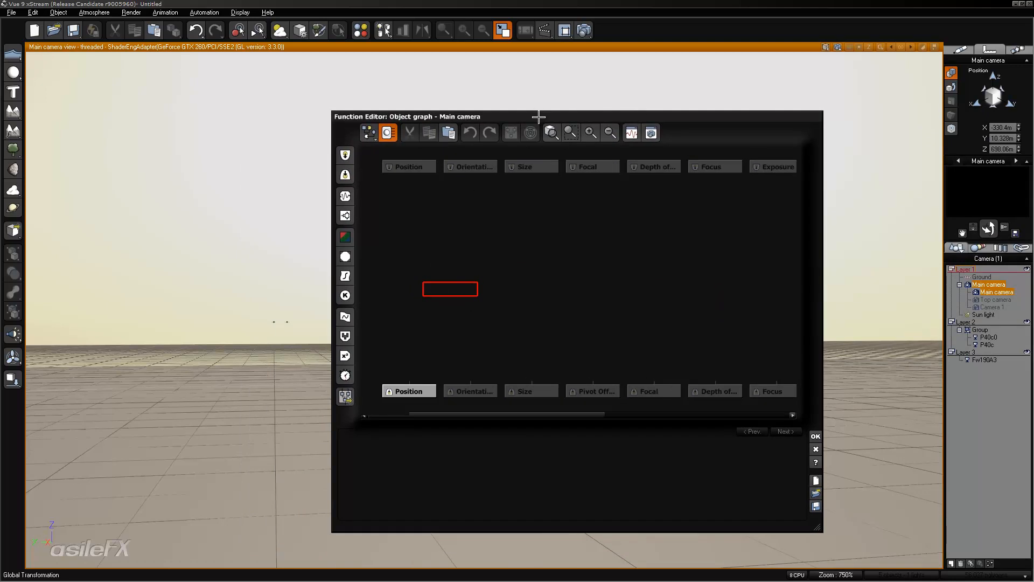
{"action": "left_click_drag", "start_coordinate": [539, 117], "coordinate": [554, 113]}
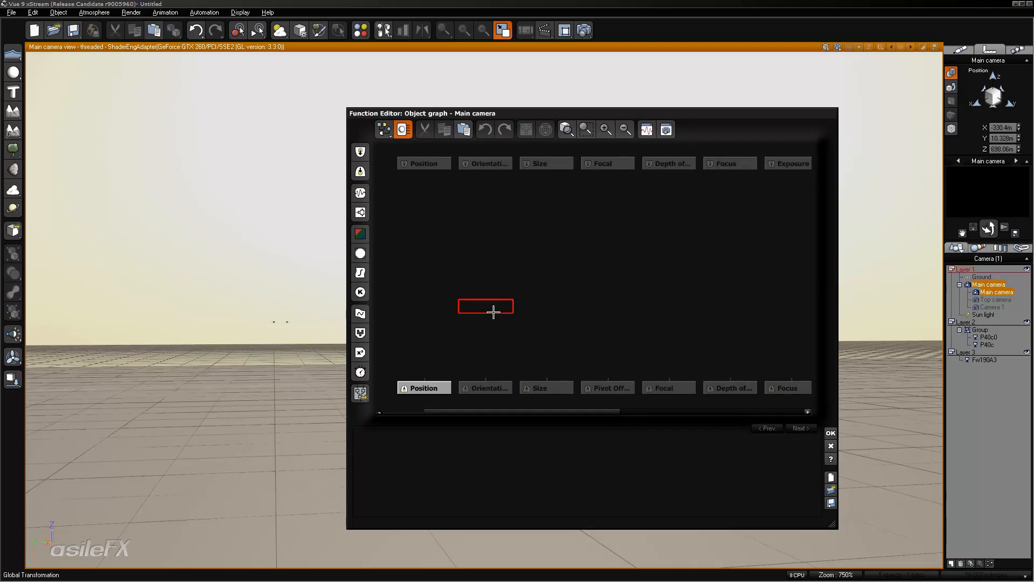
{"action": "right_click", "coordinate": [495, 308]}
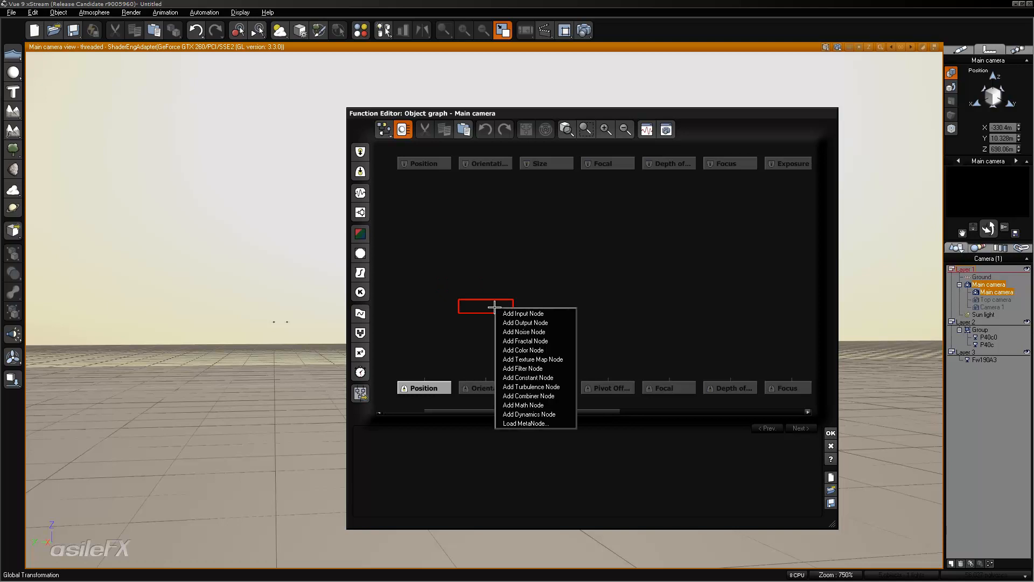
{"action": "mouse_move", "coordinate": [534, 414]}
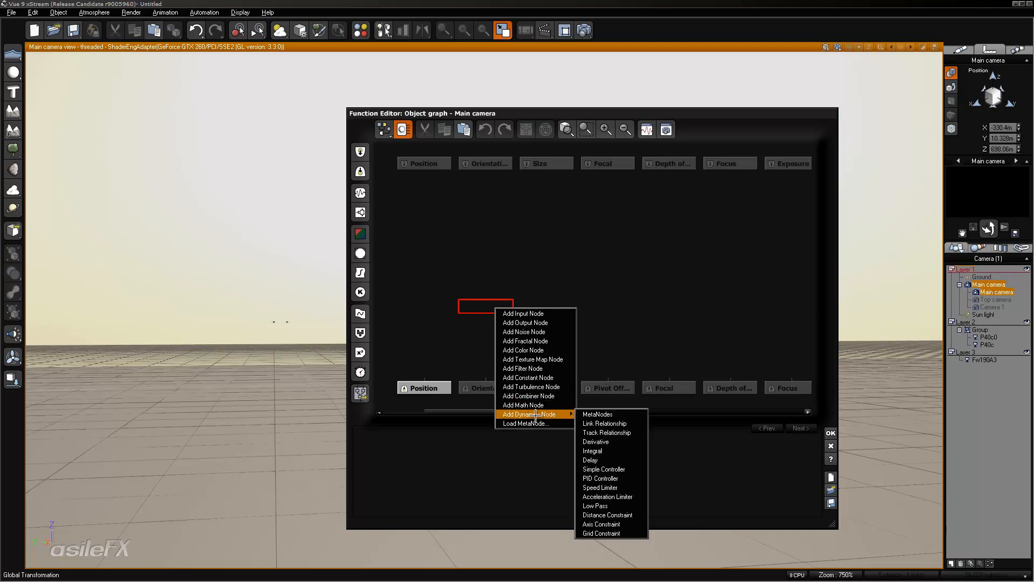
{"action": "left_click", "coordinate": [627, 432]}
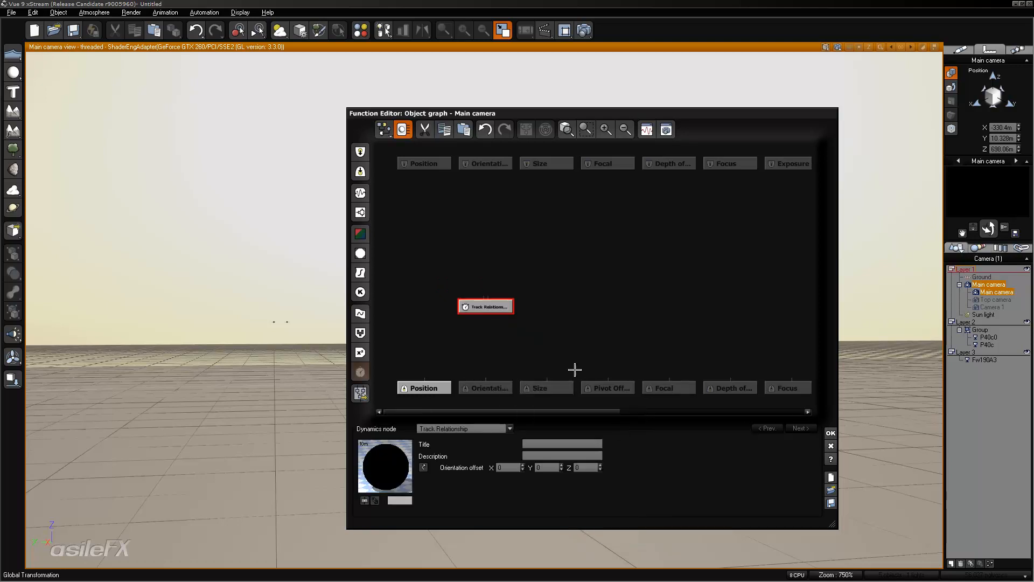
- Add an External Dependency input node above the Track Relationship node and set its dependency to Fw190A3 / Position
{"action": "left_click", "coordinate": [481, 258]}
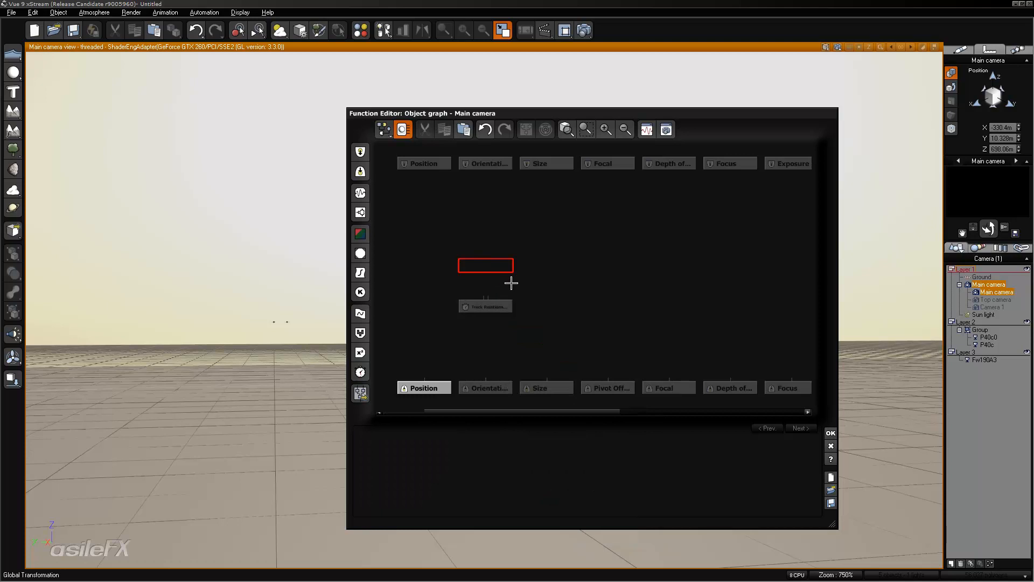
{"action": "left_click", "coordinate": [516, 263]}
{"action": "right_click", "coordinate": [517, 263]}
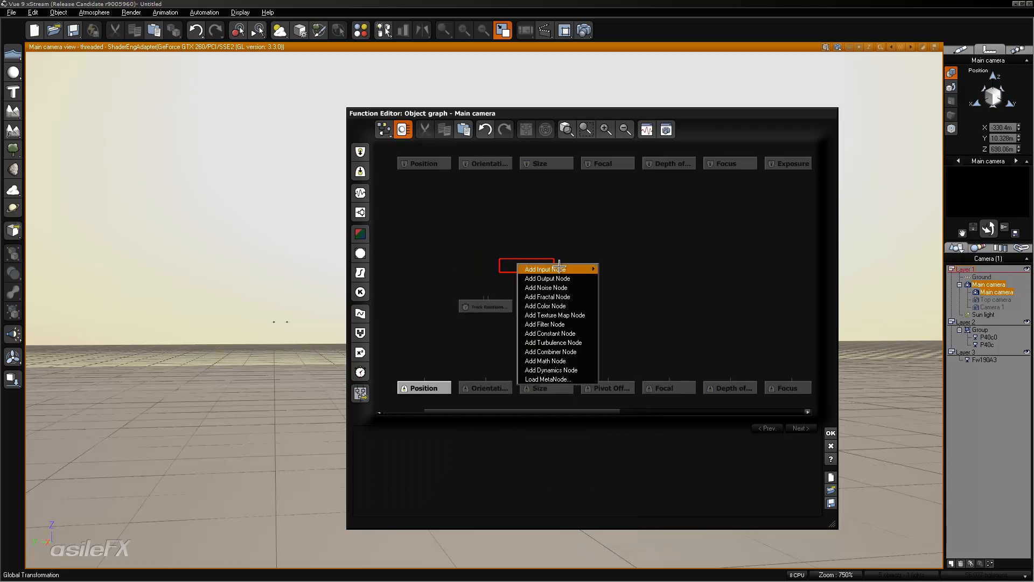
{"action": "mouse_move", "coordinate": [561, 266]}
{"action": "left_click", "coordinate": [648, 280]}
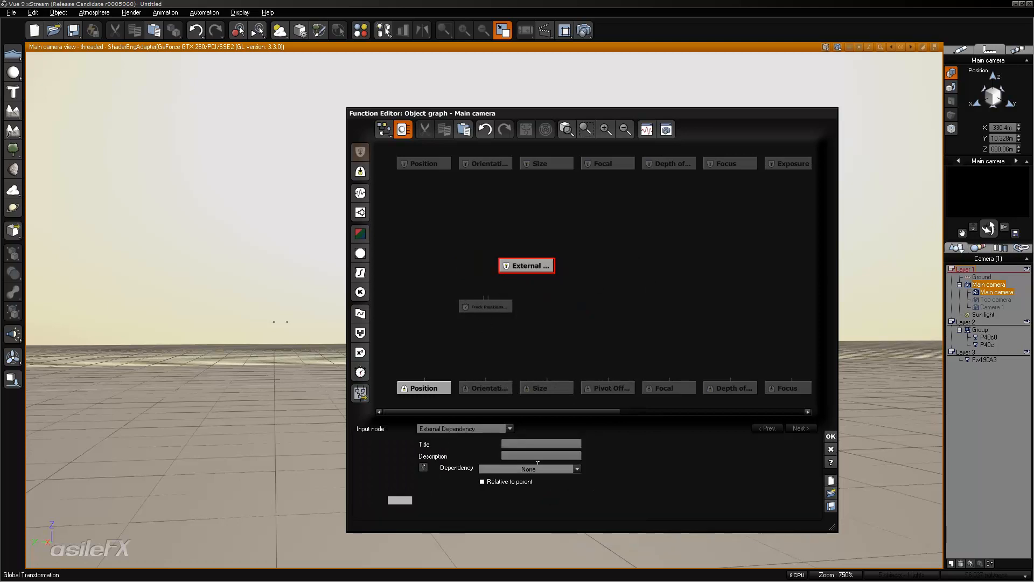
{"action": "left_click", "coordinate": [577, 468]}
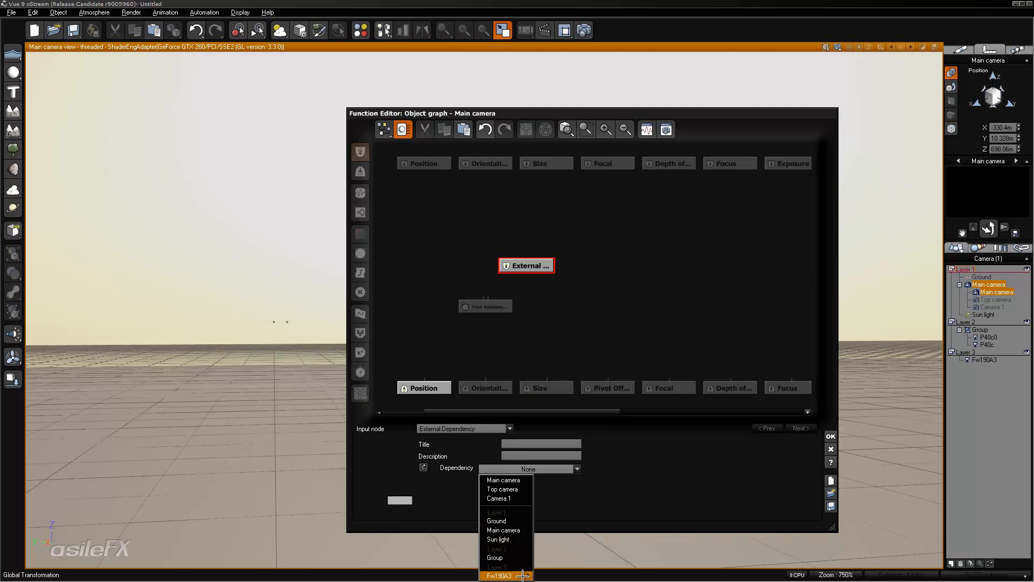
{"action": "mouse_move", "coordinate": [508, 575]}
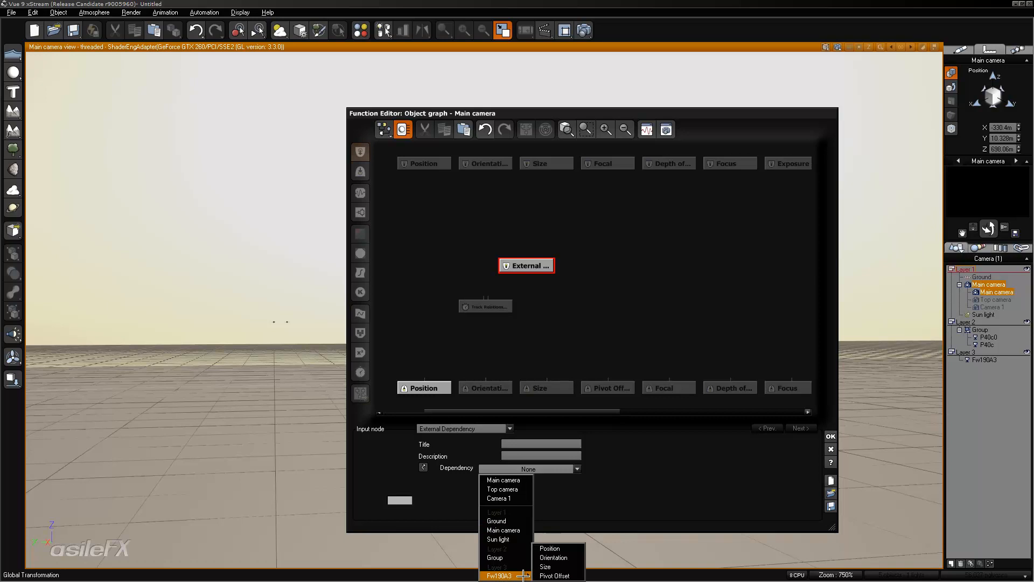
{"action": "left_click", "coordinate": [562, 546]}
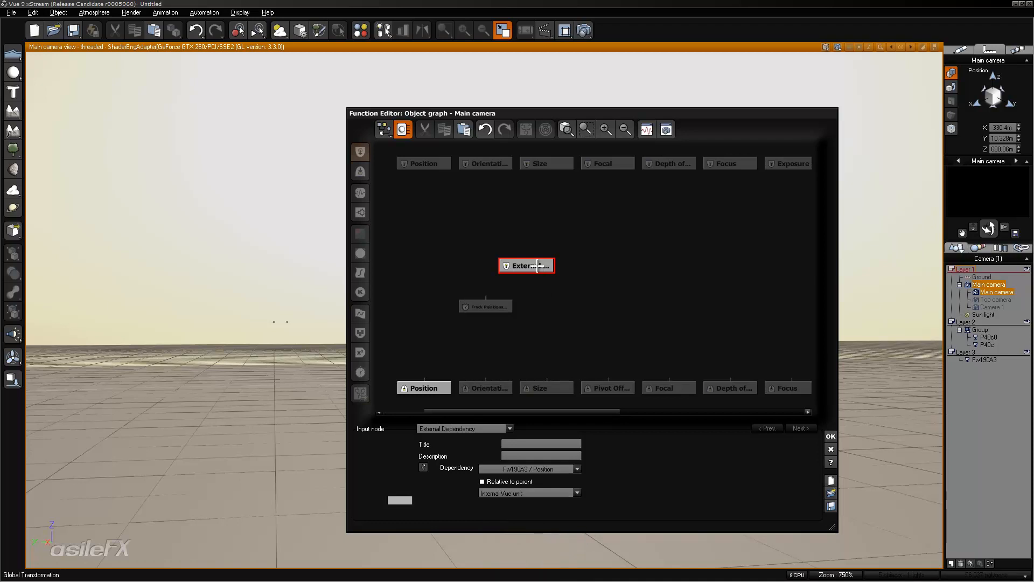
- Connect the External Dependency and camera Position inputs to the Track Relationship node, link it to the Orientation output, and accept the graph
{"action": "left_click", "coordinate": [487, 296]}
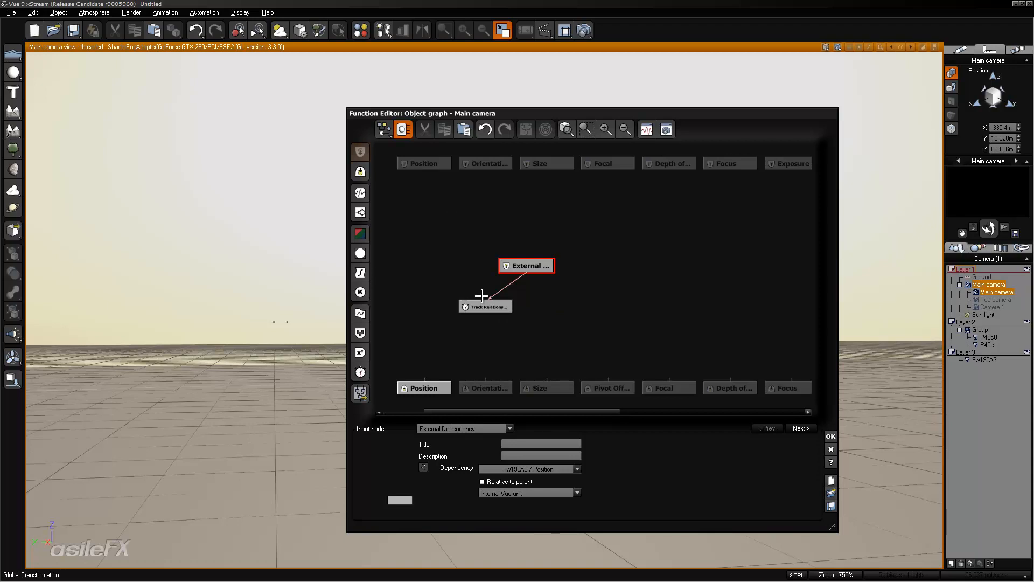
{"action": "left_click_drag", "start_coordinate": [483, 295], "coordinate": [423, 164]}
{"action": "left_click_drag", "start_coordinate": [487, 381], "coordinate": [485, 311]}
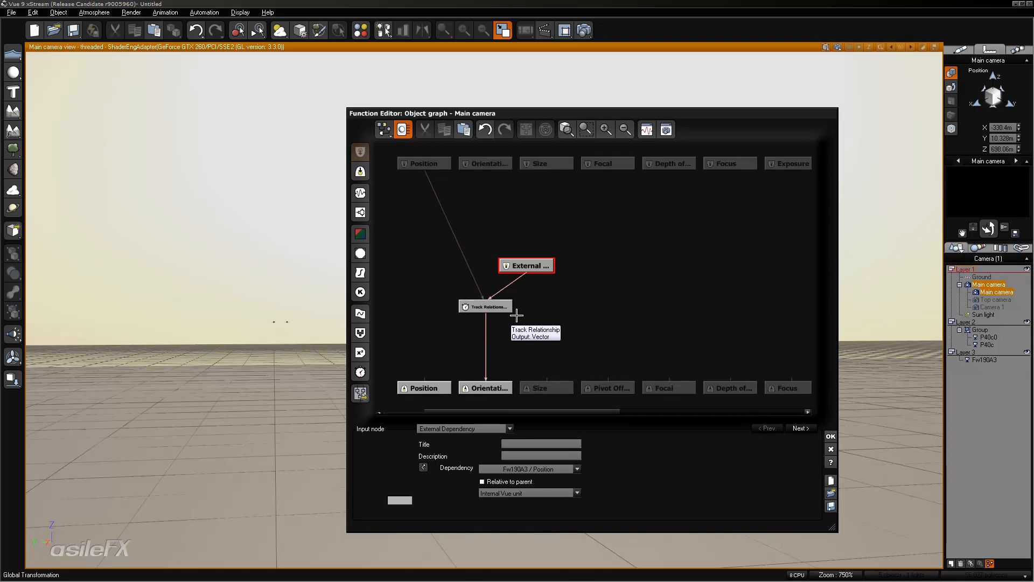
{"action": "left_click", "coordinate": [831, 435]}
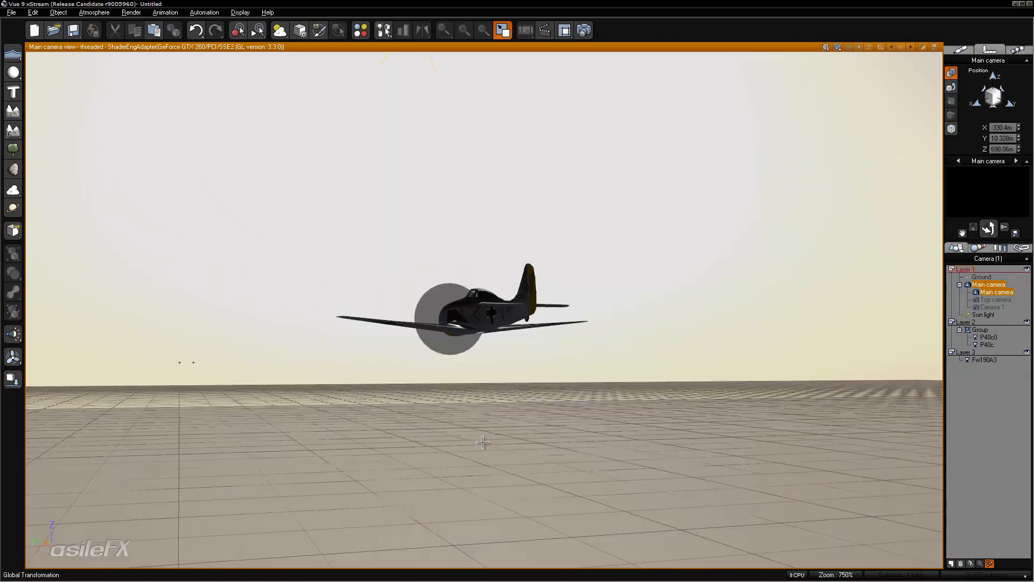
- Add an infinite Sea plane to the scene and deselect it
{"action": "mouse_move", "coordinate": [577, 335]}
{"action": "middle_mouse_down"}
{"action": "mouse_move", "coordinate": [586, 340]}
{"action": "mouse_move", "coordinate": [574, 339]}
{"action": "middle_mouse_up"}
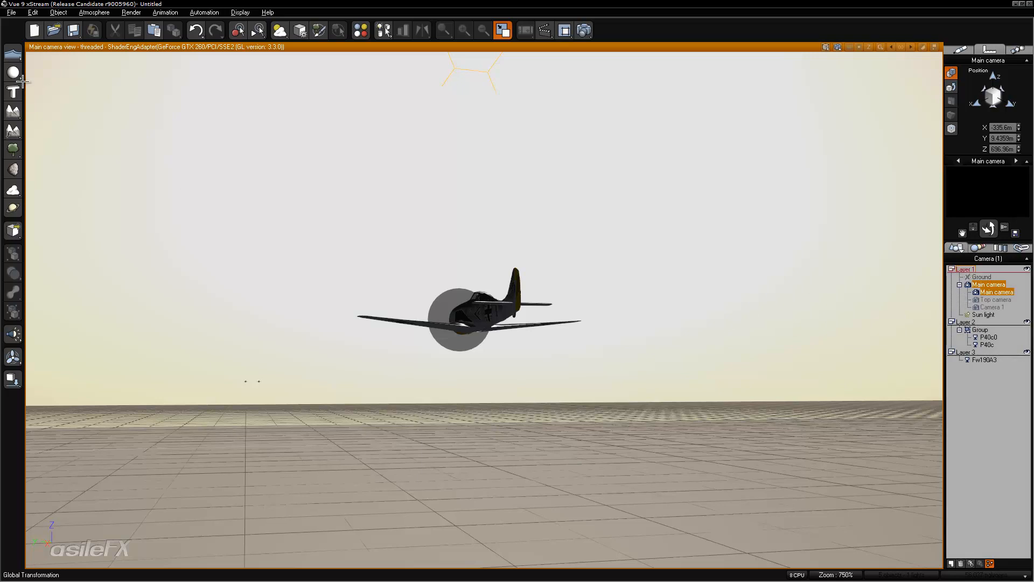
{"action": "left_click", "coordinate": [13, 53]}
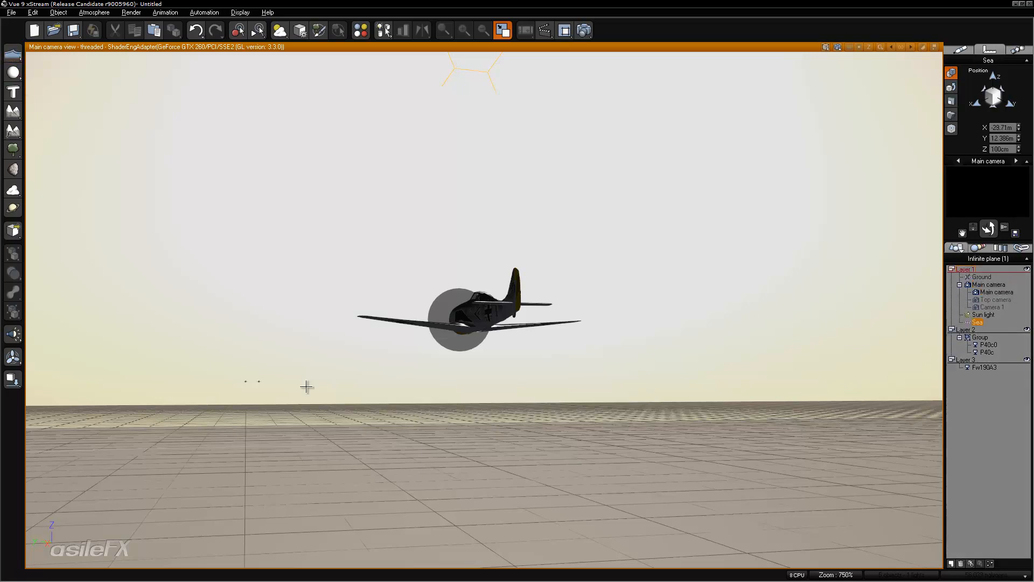
{"action": "left_click", "coordinate": [989, 386]}
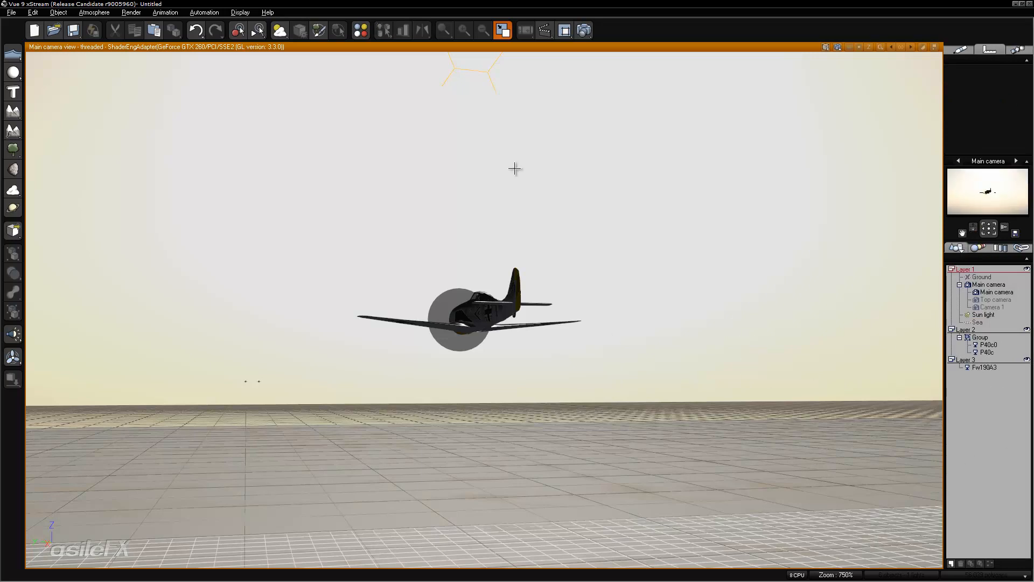
- Set the atmosphere's sun position to azimuth 94.63° and pitch 11.42°, and accept the change
{"action": "left_click", "coordinate": [94, 12]}
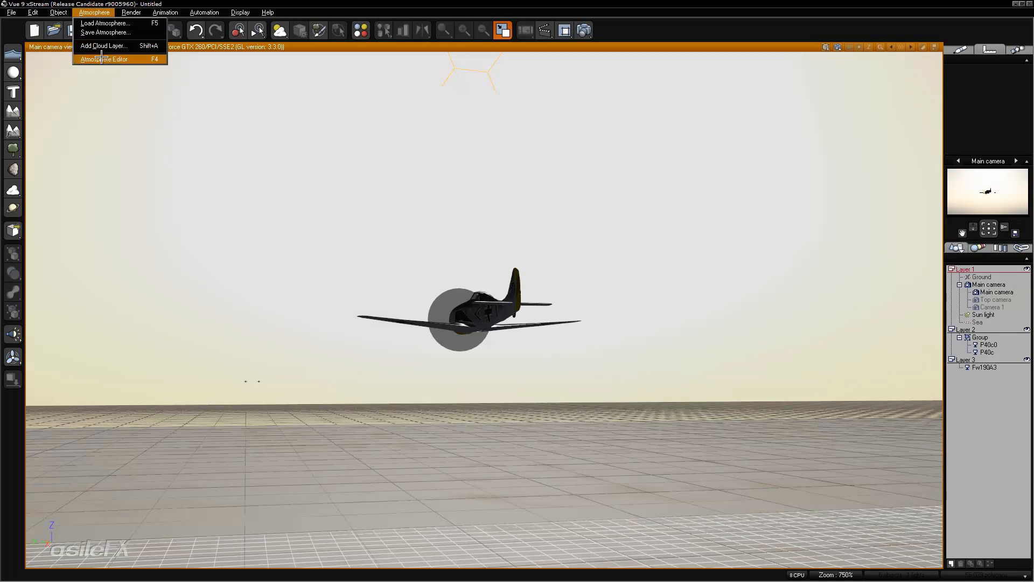
{"action": "left_click", "coordinate": [94, 57]}
{"action": "left_click", "coordinate": [363, 232]}
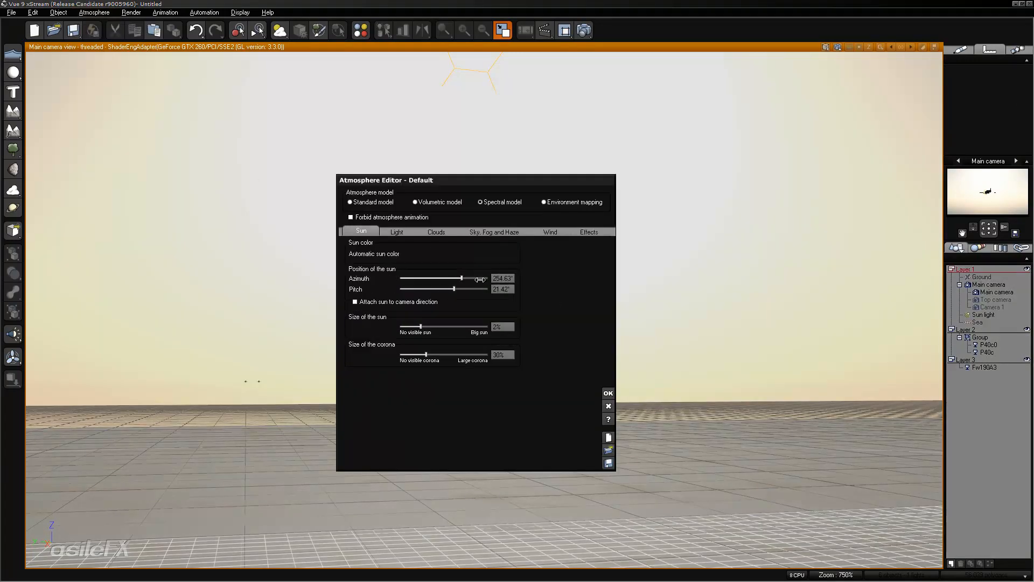
{"action": "left_click_drag", "start_coordinate": [475, 278], "coordinate": [427, 277]}
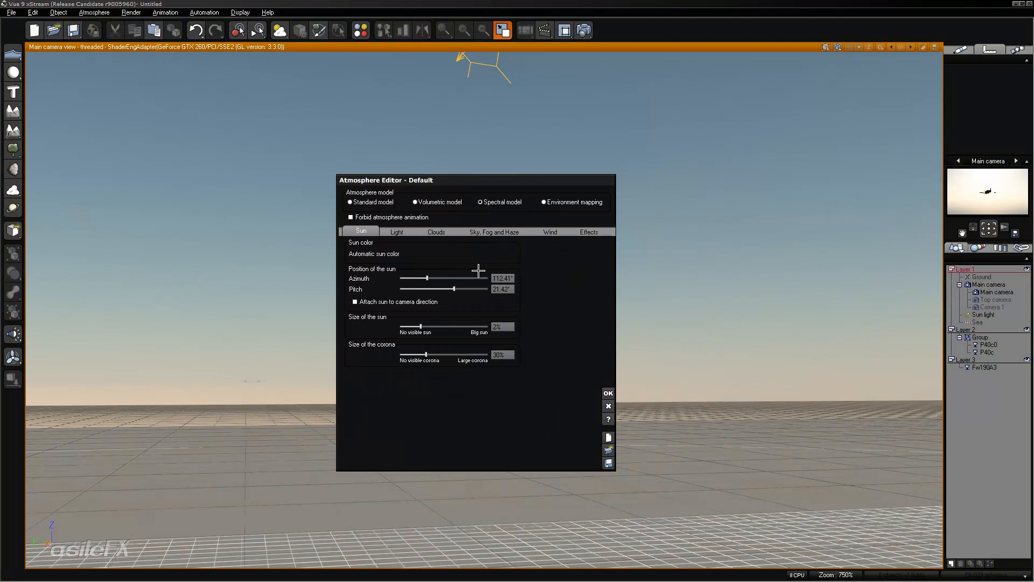
{"action": "mouse_move", "coordinate": [454, 277]}
{"action": "left_mouse_down"}
{"action": "mouse_move", "coordinate": [475, 277]}
{"action": "mouse_move", "coordinate": [401, 278]}
{"action": "mouse_move", "coordinate": [437, 281]}
{"action": "left_mouse_up"}
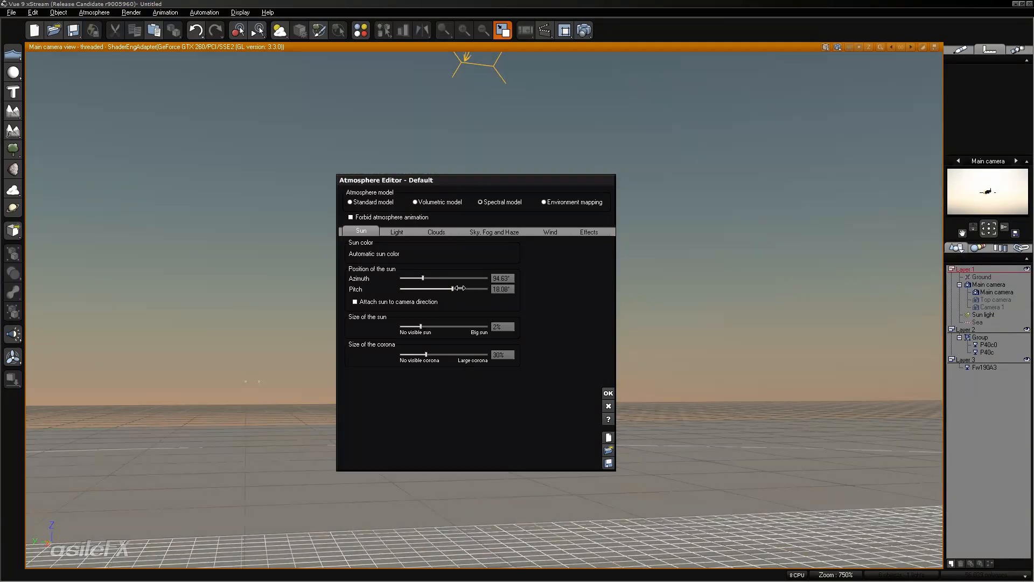
{"action": "left_click_drag", "start_coordinate": [458, 288], "coordinate": [455, 289]}
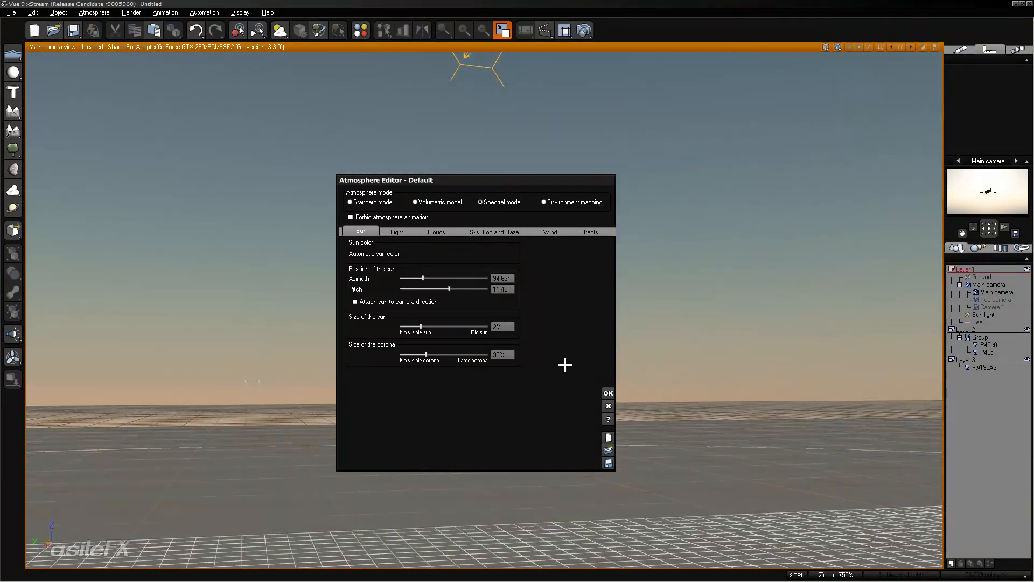
{"action": "left_click", "coordinate": [608, 393]}
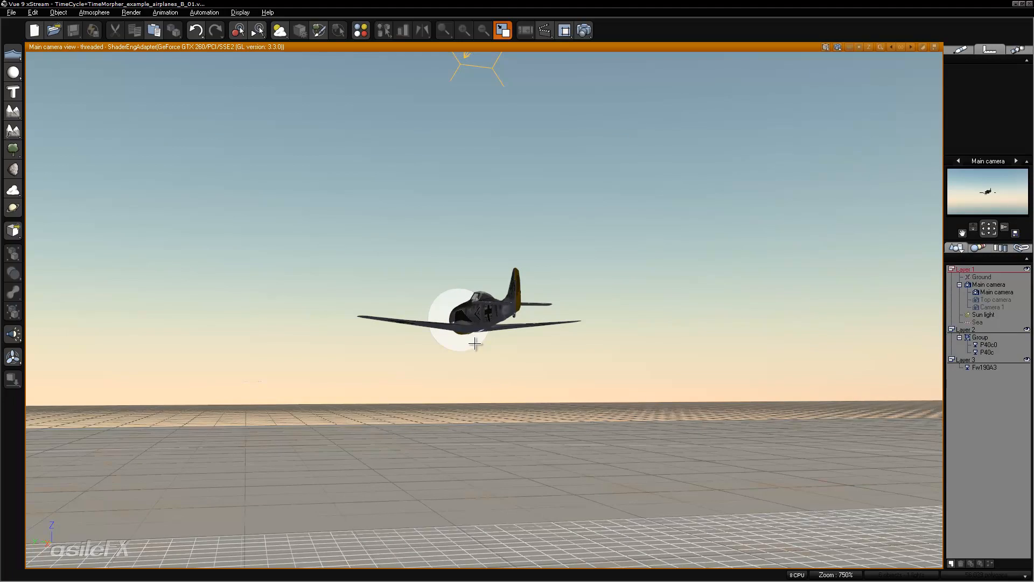
- Open the object graph of Fw190A3 and add a Time Cycle MetaNode as an input above the Position output
{"action": "left_click", "coordinate": [985, 368]}
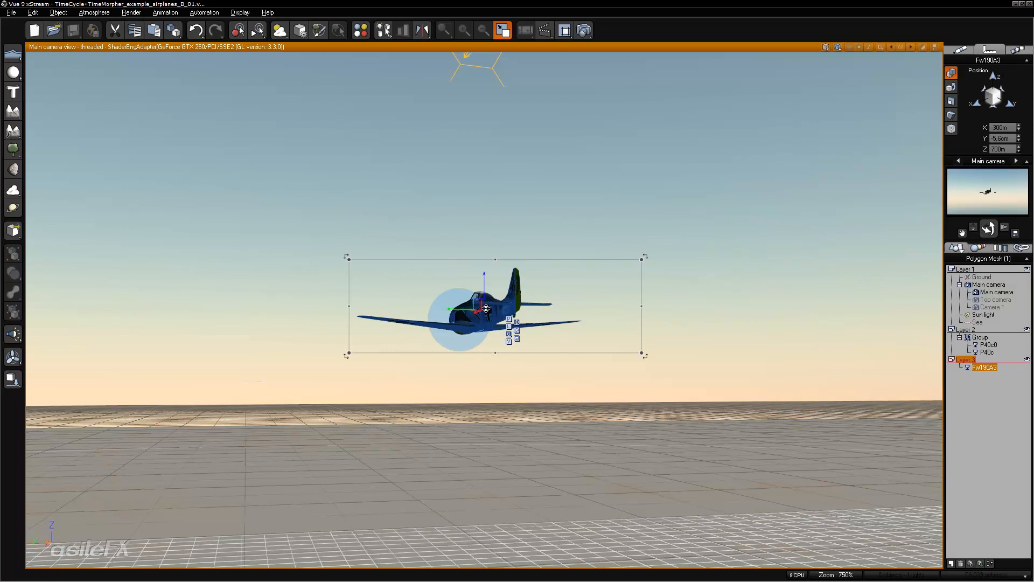
{"action": "left_click", "coordinate": [991, 562]}
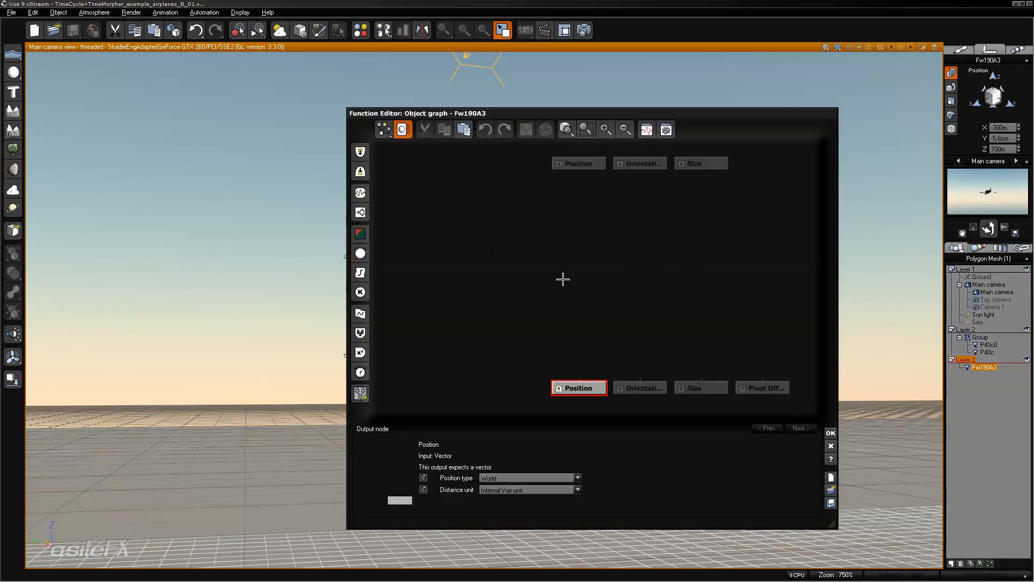
{"action": "right_click", "coordinate": [584, 272]}
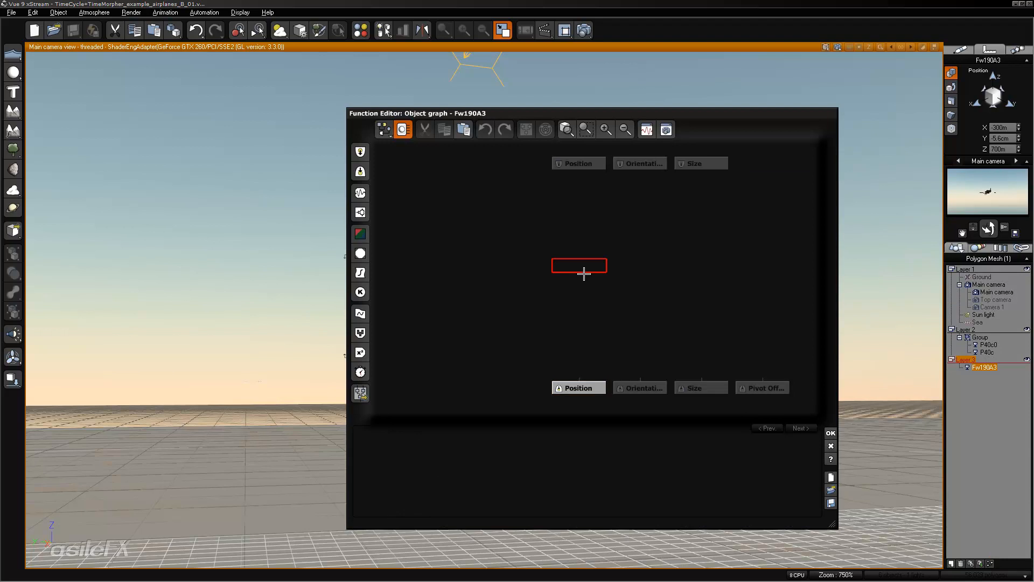
{"action": "mouse_move", "coordinate": [630, 279]}
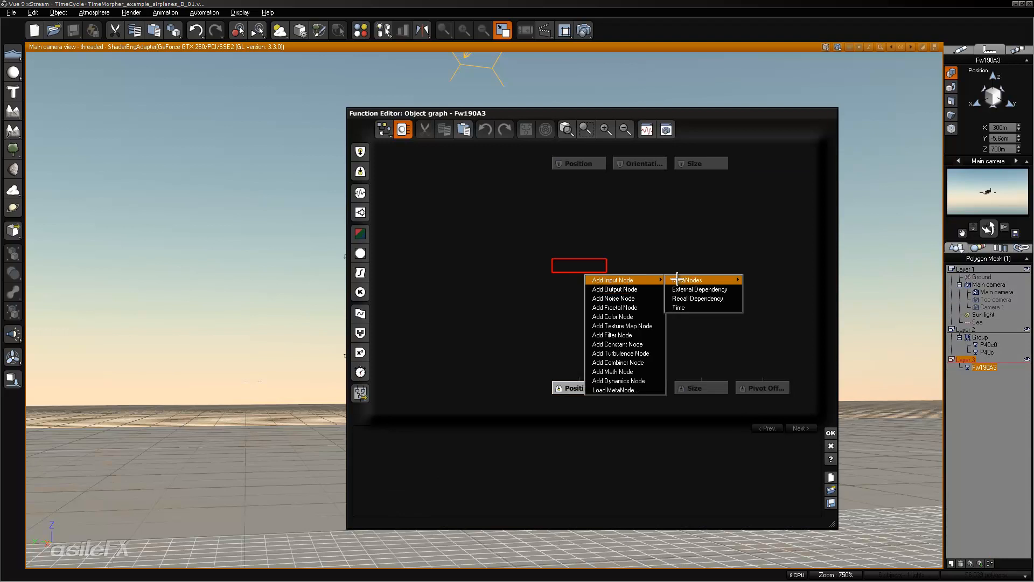
{"action": "mouse_move", "coordinate": [701, 280]}
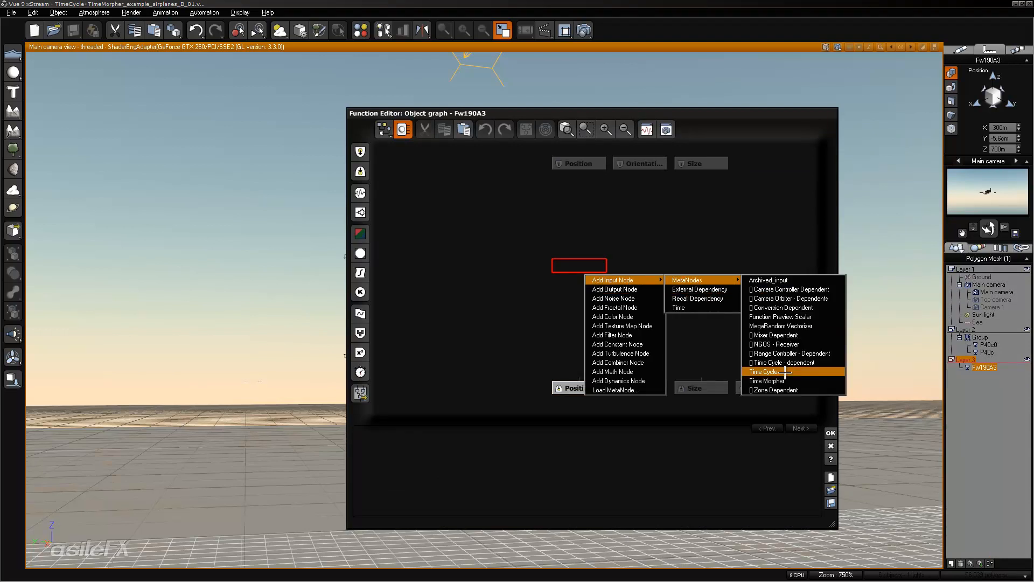
{"action": "left_click", "coordinate": [763, 371]}
{"action": "left_click_drag", "start_coordinate": [586, 265], "coordinate": [622, 304]}
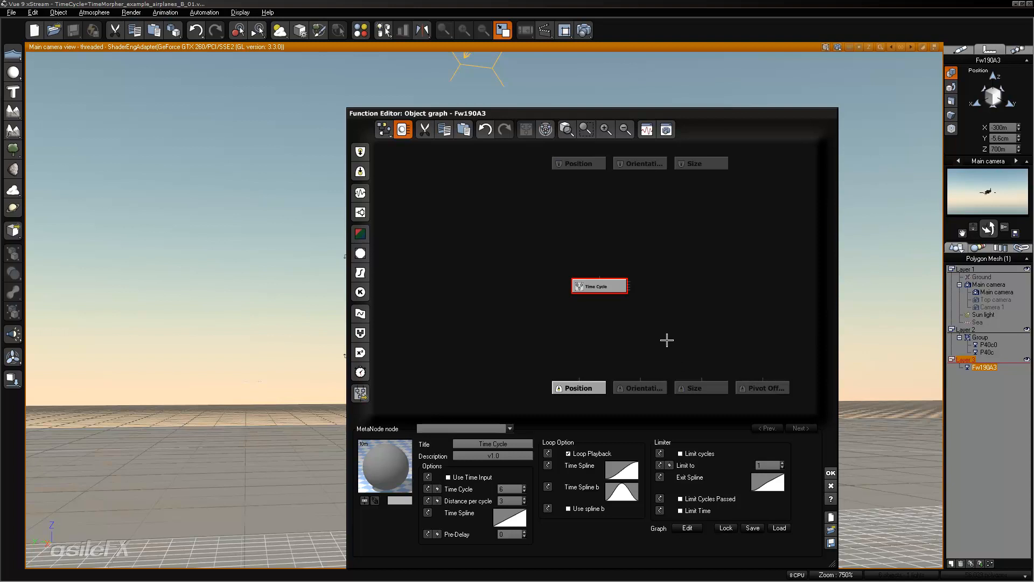
- Add a Time input node directly above the Time Cycle node
{"action": "left_click", "coordinate": [607, 262]}
{"action": "right_click", "coordinate": [607, 262]}
{"action": "mouse_move", "coordinate": [646, 267]}
{"action": "left_click", "coordinate": [702, 295]}
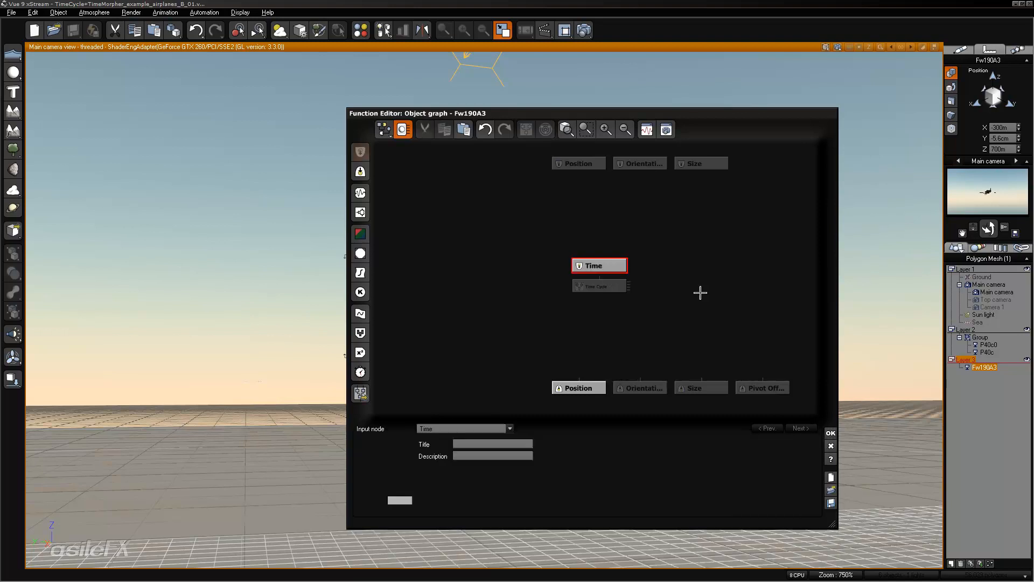
- Enable Use Time Input on the Time Cycle node and connect the Time node to its input
{"action": "left_click", "coordinate": [608, 291]}
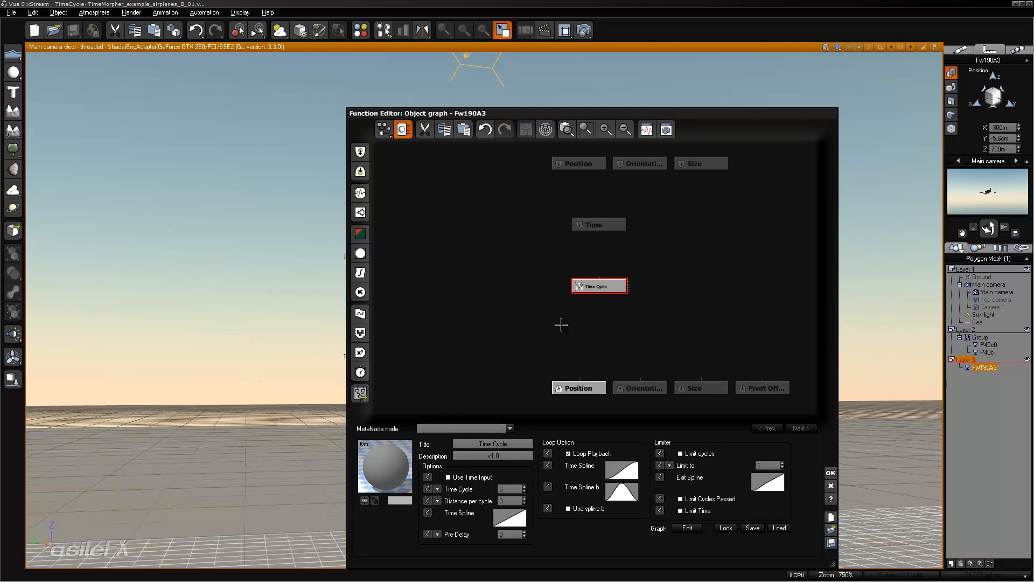
{"action": "left_click", "coordinate": [457, 477]}
{"action": "left_click_drag", "start_coordinate": [600, 276], "coordinate": [598, 225]}
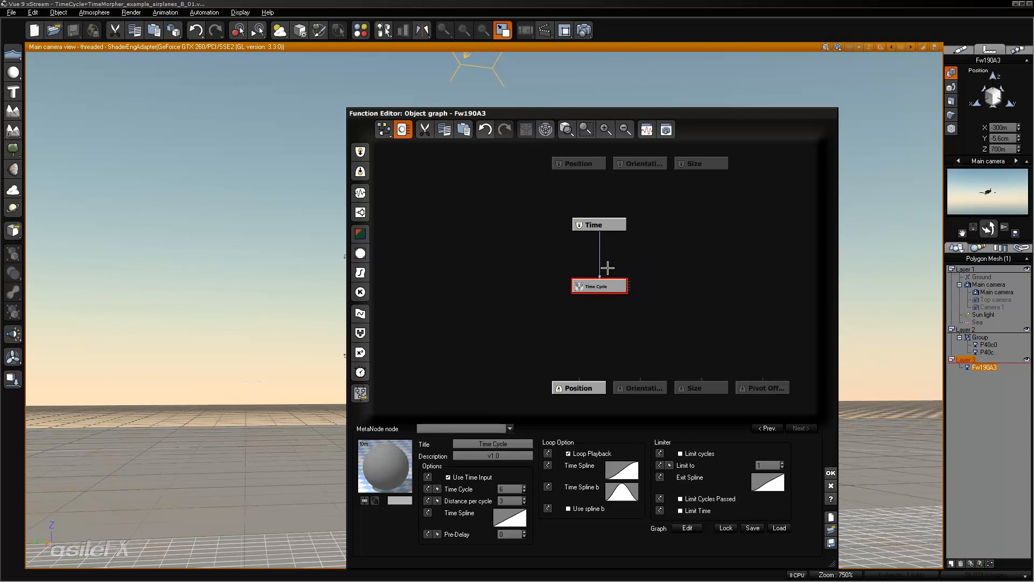
- Disable Use Time Input on the Time Cycle node and delete its link to the Time node
{"action": "left_click", "coordinate": [474, 476]}
{"action": "left_click", "coordinate": [598, 246]}
{"action": "key", "text": "Delete"}
- Move the Time node aside, below the Size input, and shift the Time Cycle node higher in the graph
{"action": "left_click_drag", "start_coordinate": [607, 296], "coordinate": [730, 209]}
{"action": "left_click_drag", "start_coordinate": [576, 251], "coordinate": [577, 230]}
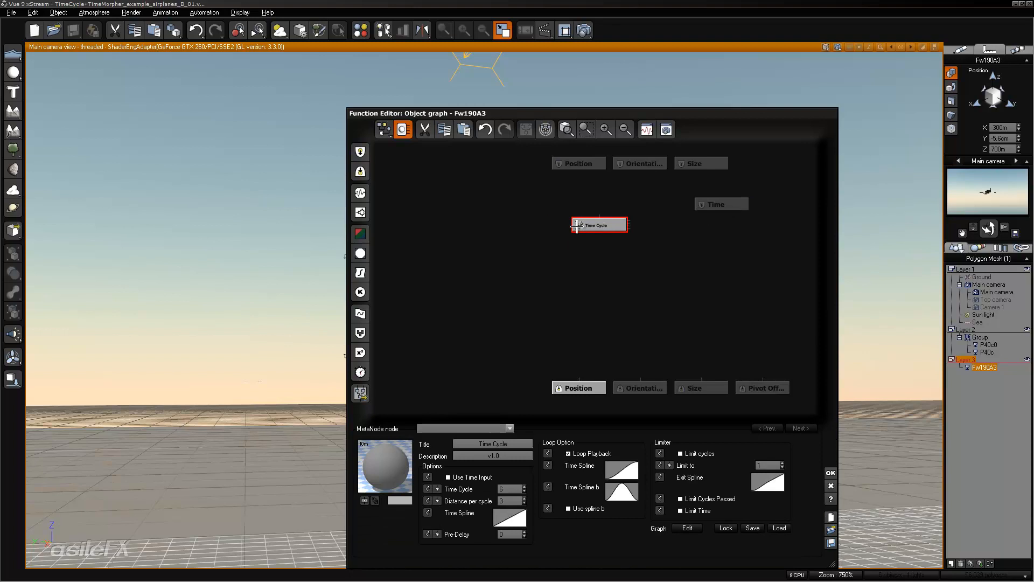
{"action": "left_click", "coordinate": [730, 202]}
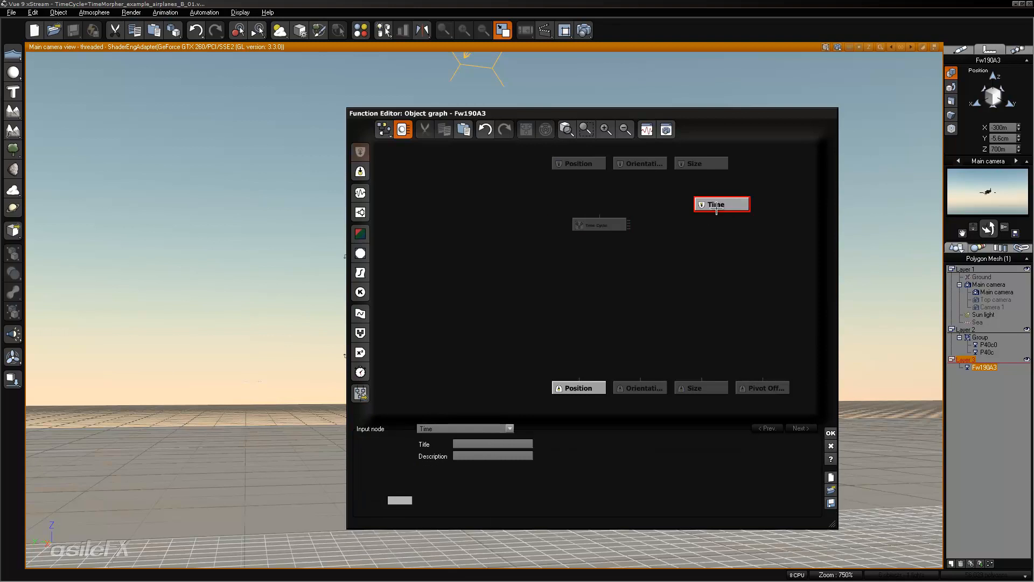
- Set the Time Cycle node's Time Cycle to 1 and Distance per cycle to 90, and align the node above the Position output
{"action": "left_click", "coordinate": [616, 225]}
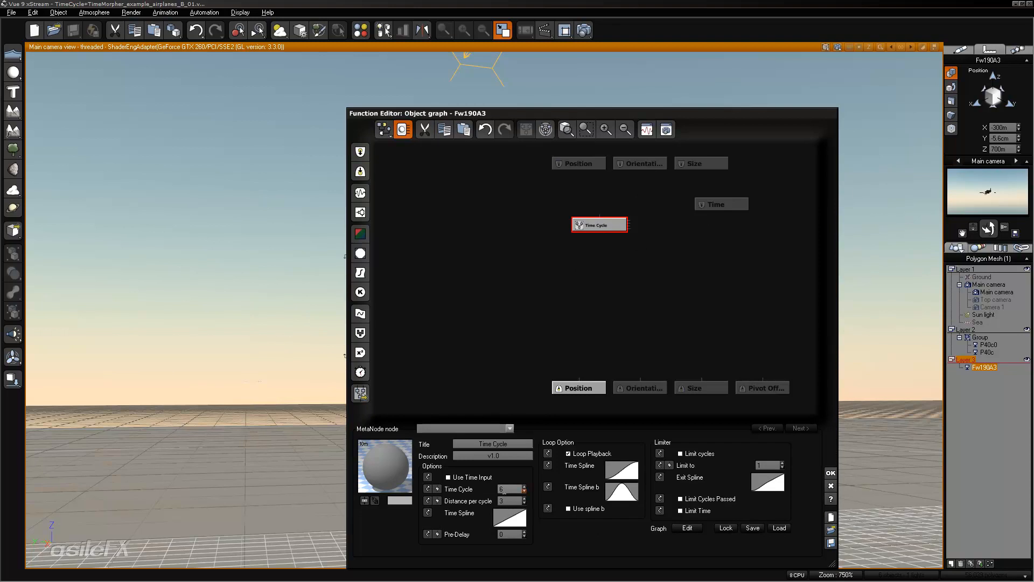
{"action": "double_click", "coordinate": [505, 488]}
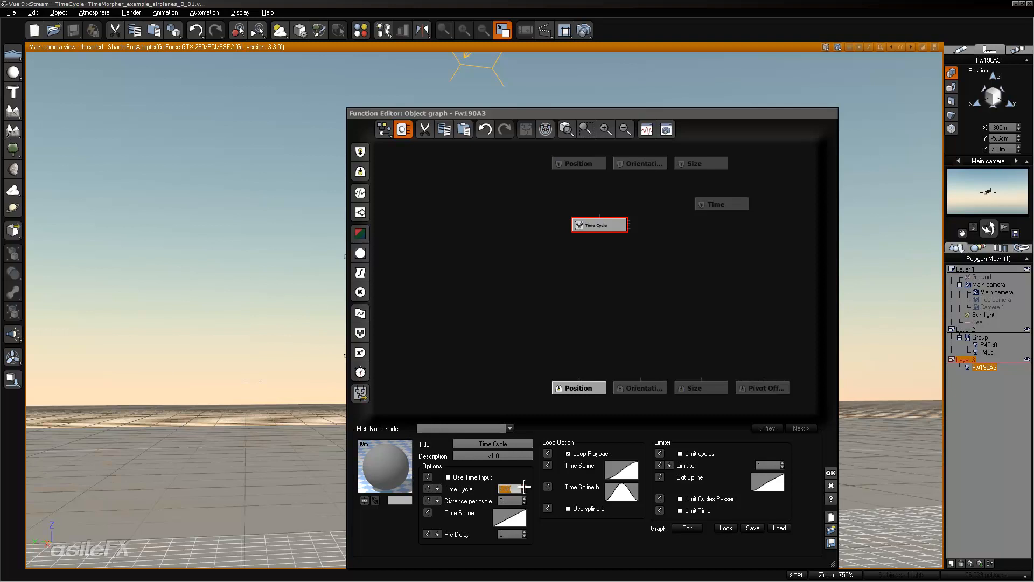
{"action": "type", "text": "1"}
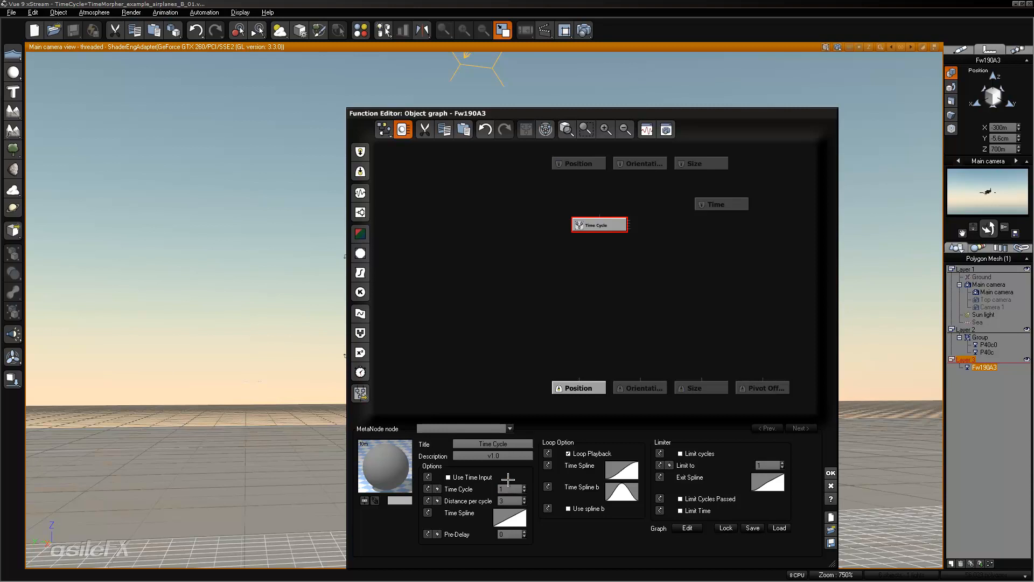
{"action": "left_click", "coordinate": [510, 500]}
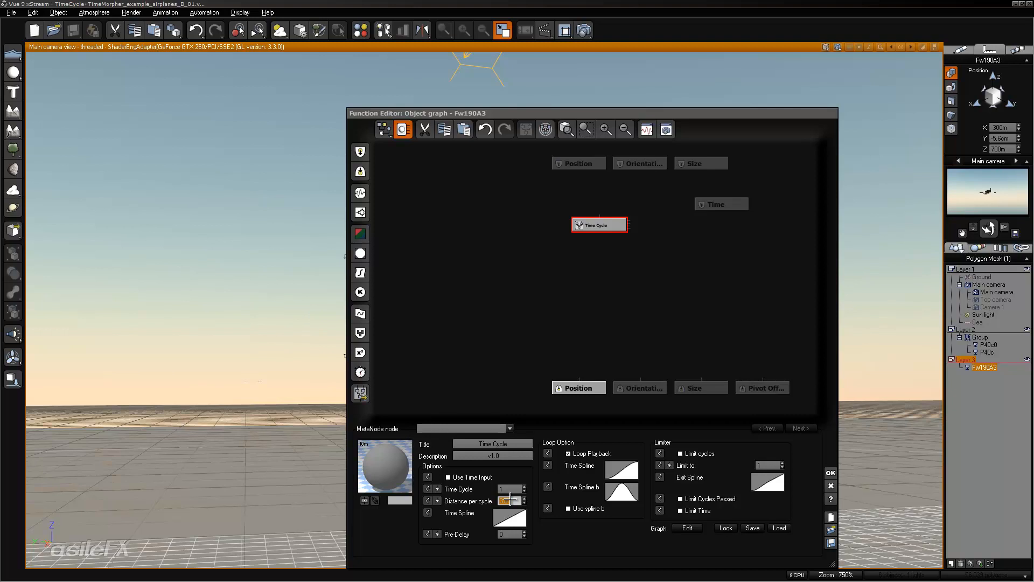
{"action": "type", "text": "90"}
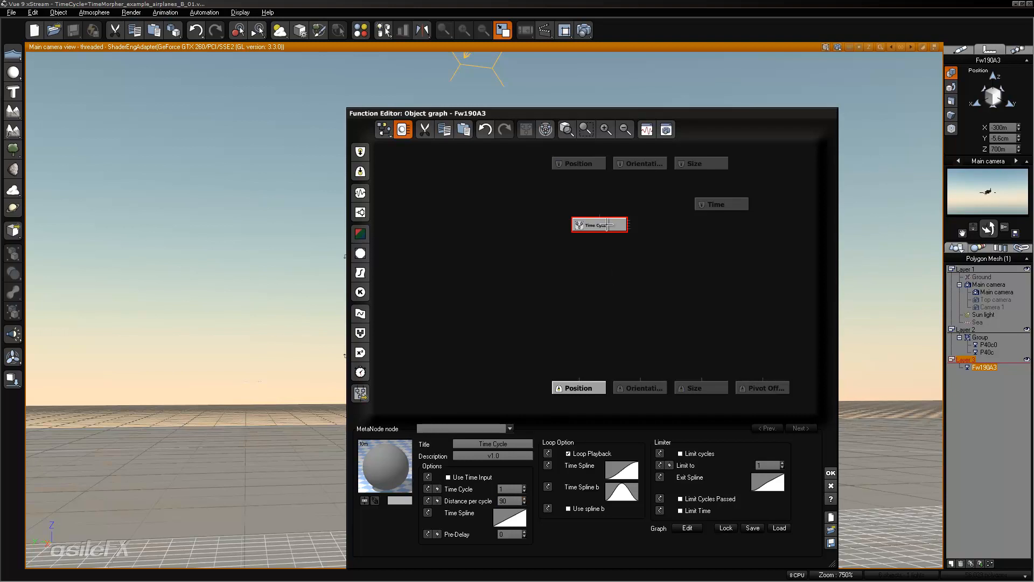
{"action": "left_click_drag", "start_coordinate": [617, 231], "coordinate": [597, 275]}
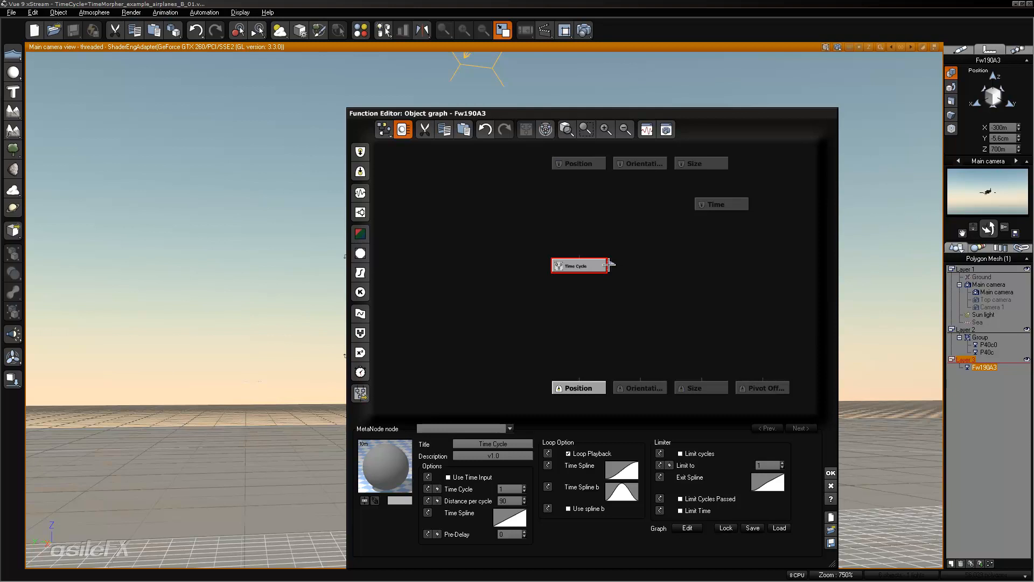
{"action": "mouse_move", "coordinate": [566, 270]}
{"action": "left_mouse_down"}
{"action": "mouse_move", "coordinate": [586, 331]}
{"action": "mouse_move", "coordinate": [566, 332]}
{"action": "mouse_move", "coordinate": [580, 269]}
{"action": "left_mouse_up"}
- Add a Composer 3 vector operation node between the Time Cycle node and the Position output
{"action": "left_click", "coordinate": [588, 328]}
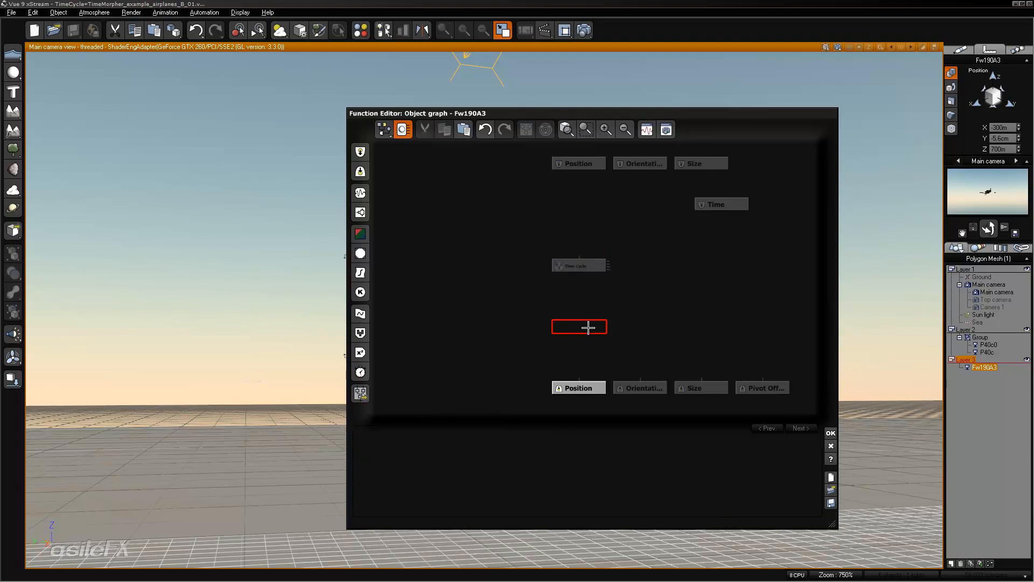
{"action": "right_click", "coordinate": [588, 328]}
{"action": "mouse_move", "coordinate": [620, 425]}
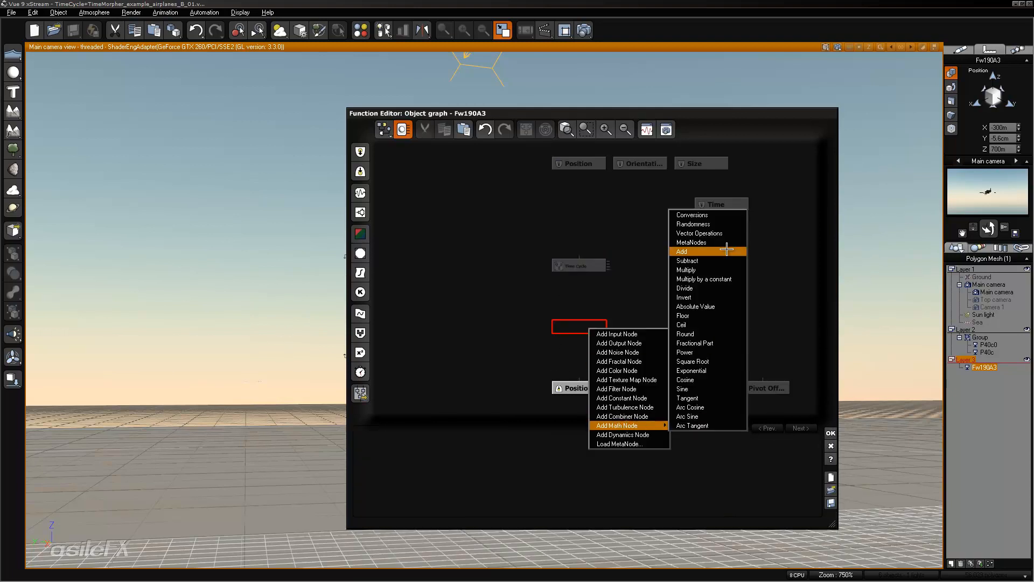
{"action": "mouse_move", "coordinate": [728, 232]}
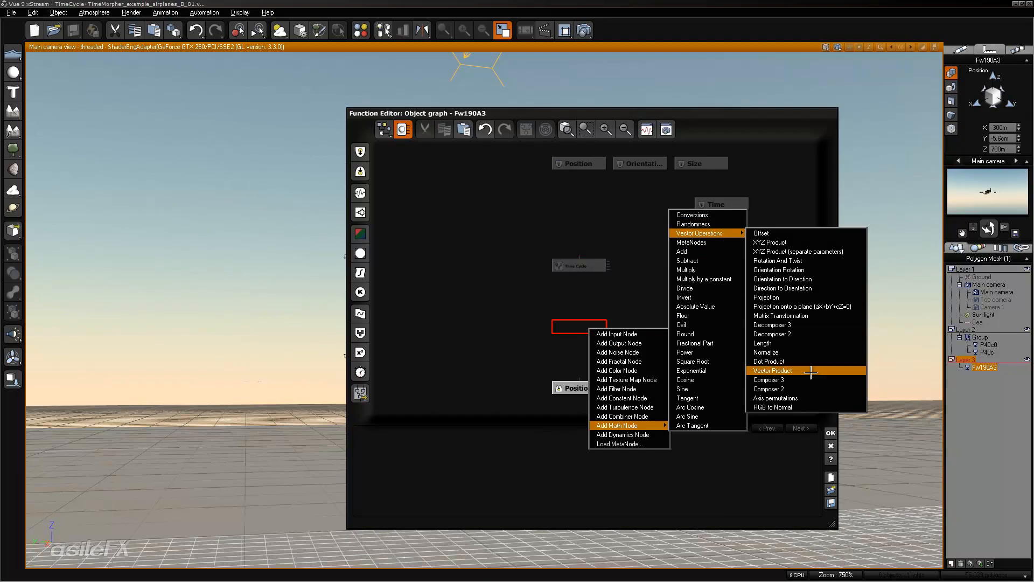
{"action": "left_click", "coordinate": [812, 379]}
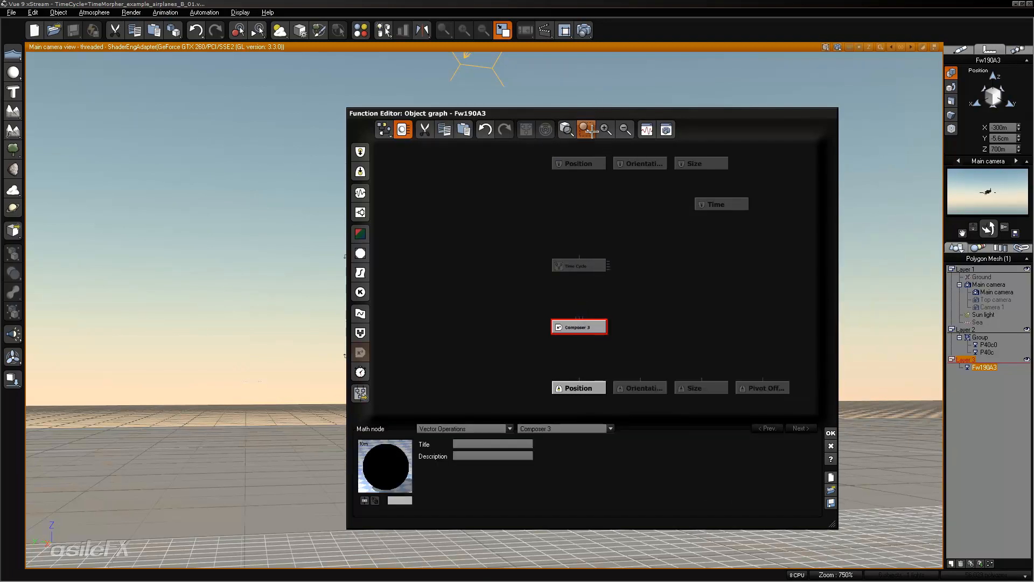
- Move the Composer 3 node up so it sits closely below the Time Cycle node
{"action": "left_click", "coordinate": [591, 131]}
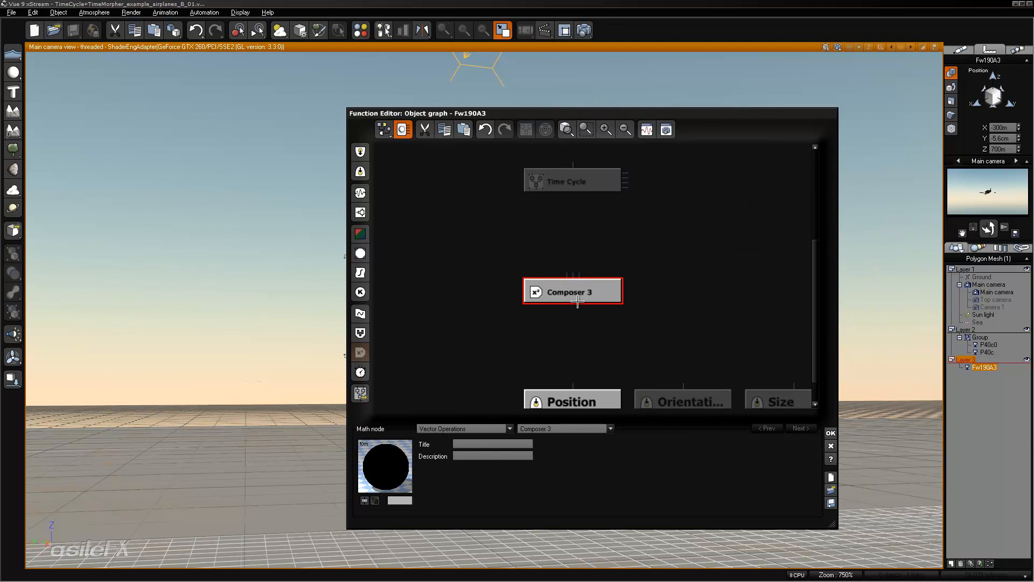
{"action": "left_click_drag", "start_coordinate": [577, 302], "coordinate": [577, 274]}
{"action": "middle_click_drag", "start_coordinate": [681, 246], "coordinate": [683, 285]}
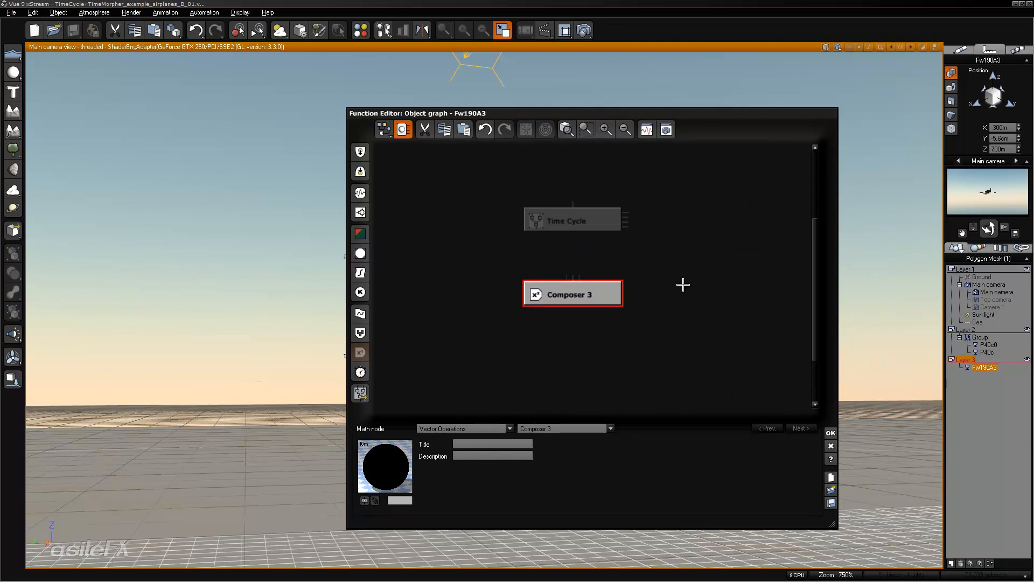
{"action": "left_click", "coordinate": [609, 257]}
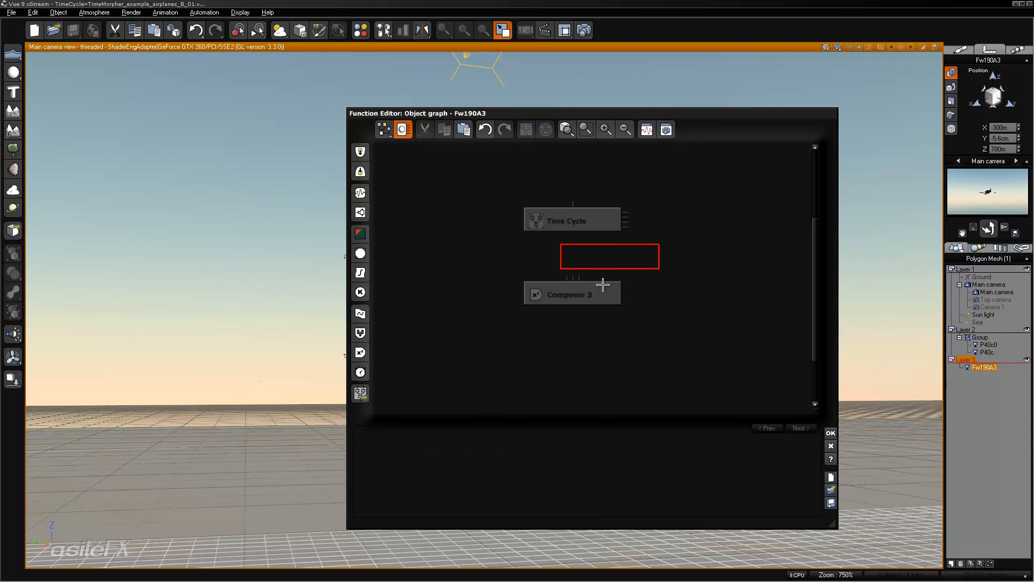
{"action": "left_click", "coordinate": [604, 285]}
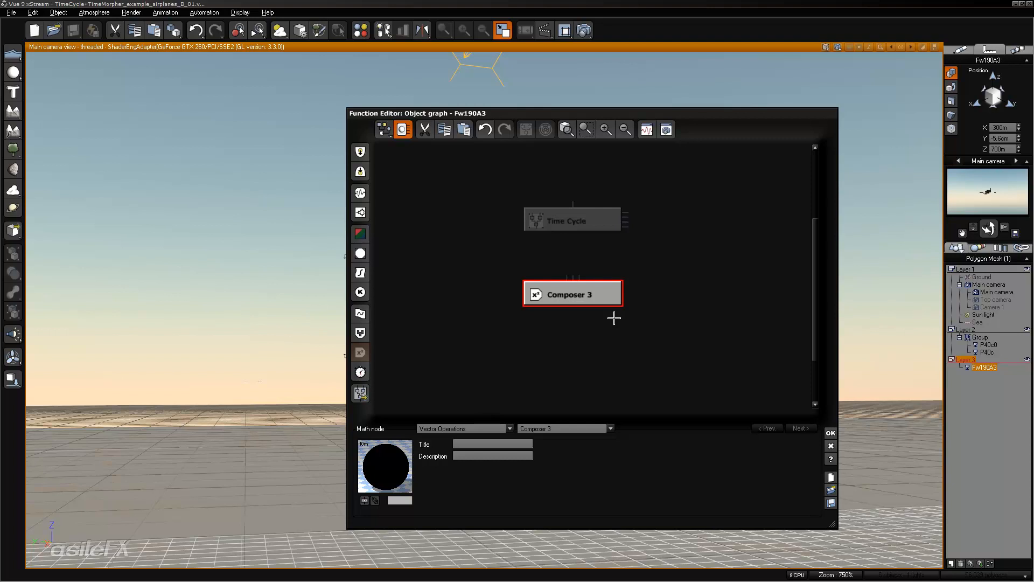
{"action": "scroll", "coordinate": [599, 291], "scroll_direction": "up", "scroll_amount": 1}
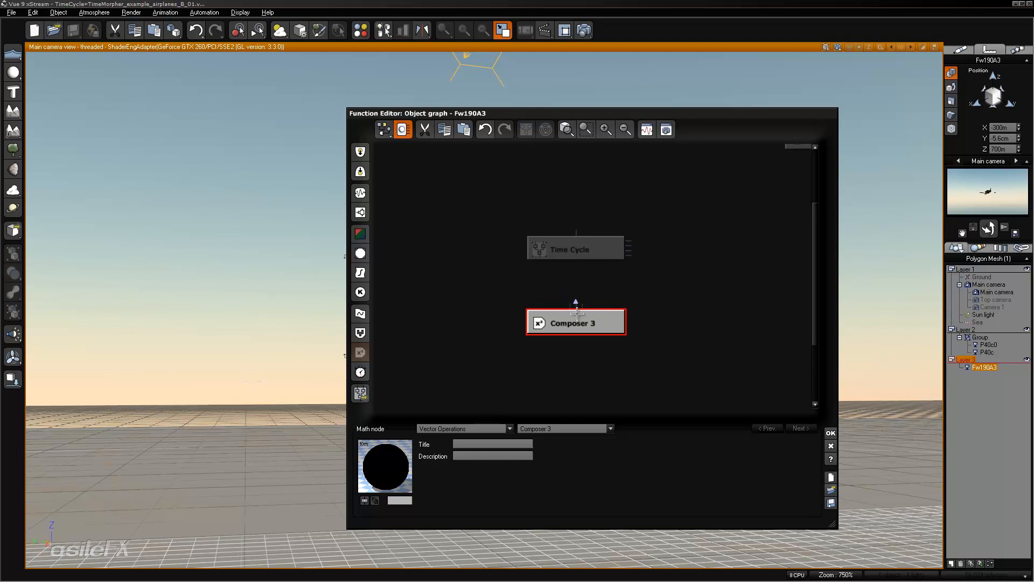
{"action": "left_click", "coordinate": [625, 130]}
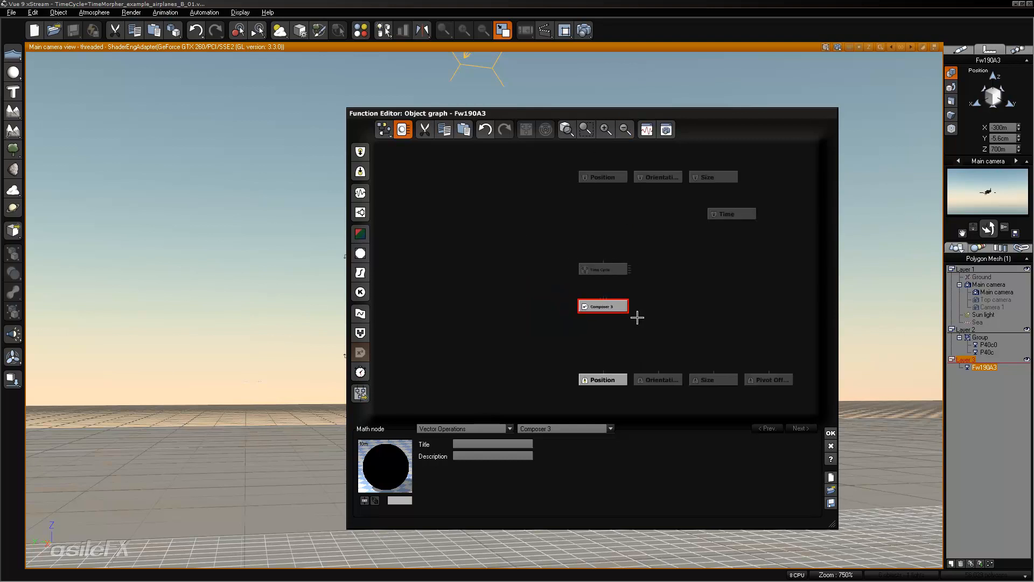
- Add a Constant Vector node beside the Composer 3 node in the Fw190A3 graph
{"action": "left_click", "coordinate": [542, 300]}
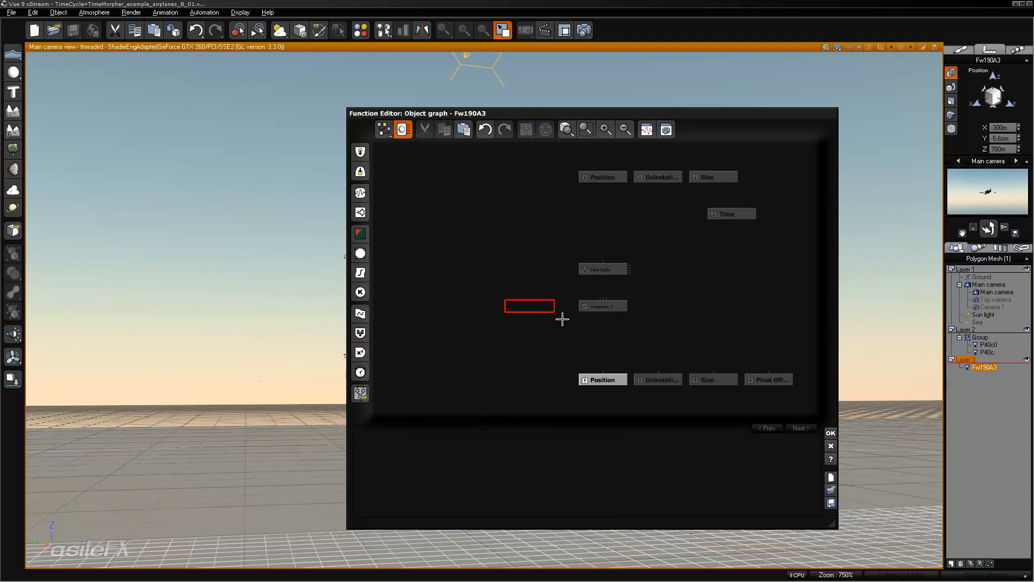
{"action": "left_click", "coordinate": [361, 291]}
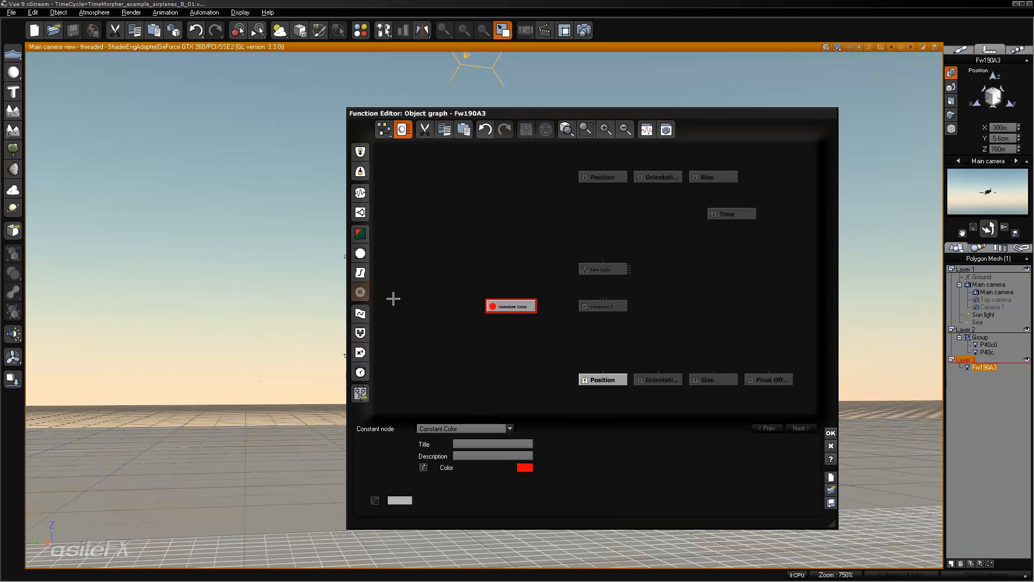
{"action": "left_click", "coordinate": [476, 428]}
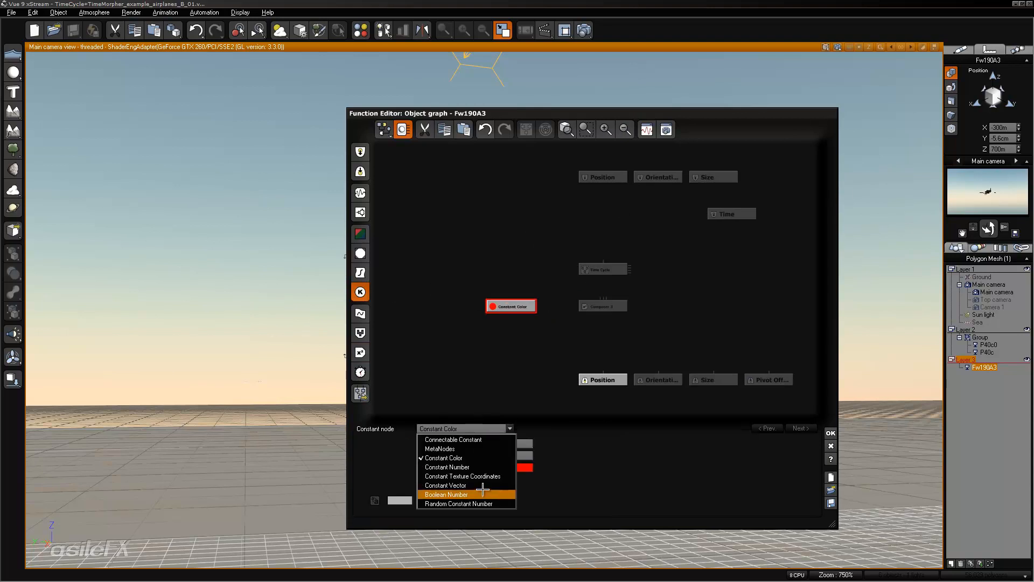
{"action": "left_click", "coordinate": [464, 485]}
{"action": "mouse_move", "coordinate": [529, 317]}
{"action": "left_mouse_down"}
{"action": "mouse_move", "coordinate": [553, 300]}
{"action": "mouse_move", "coordinate": [549, 319]}
{"action": "left_mouse_up"}
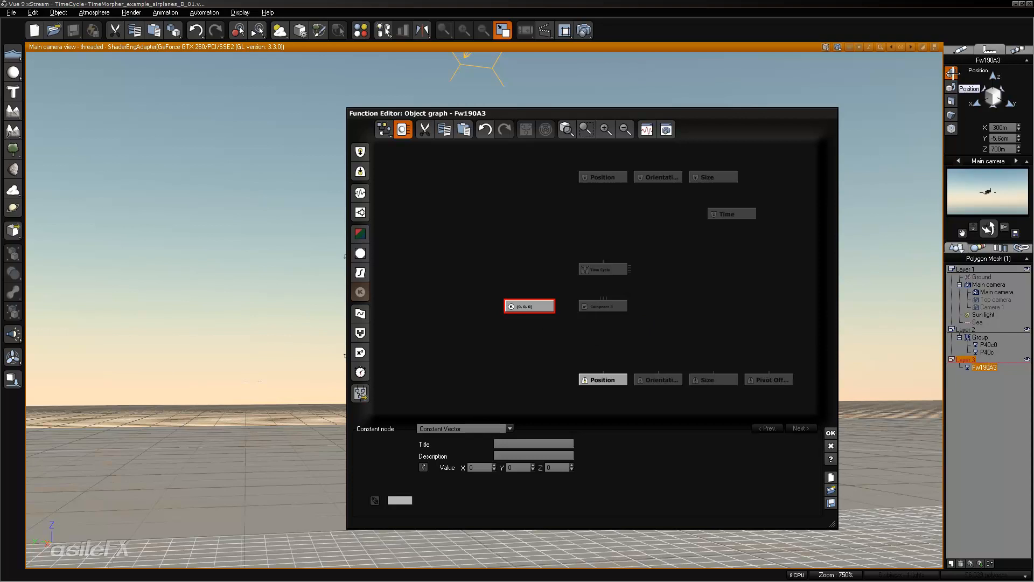
- Set the constant vector's value to X -300, Y 0, Z 700
{"action": "left_click", "coordinate": [478, 468]}
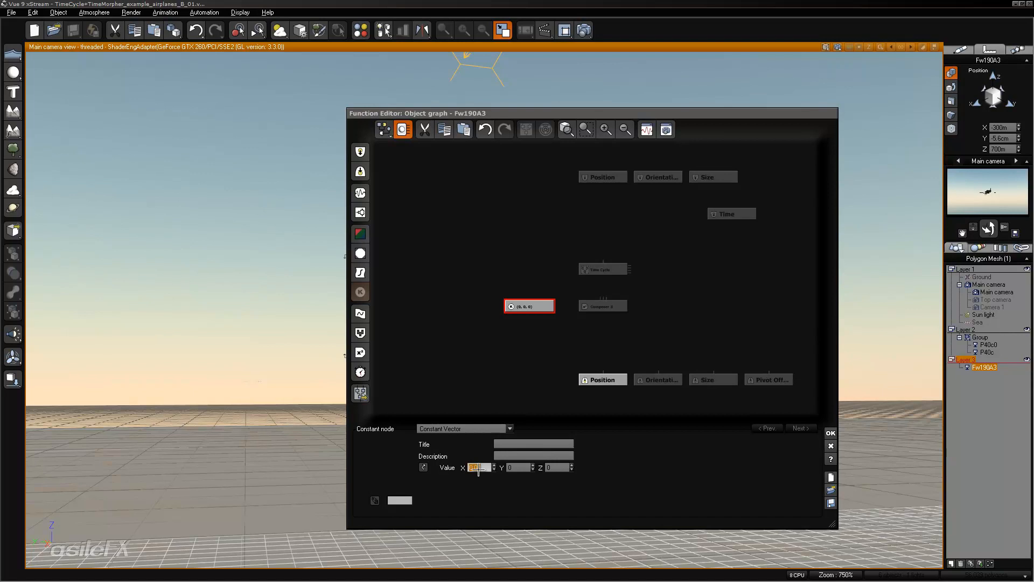
{"action": "type", "text": "-300"}
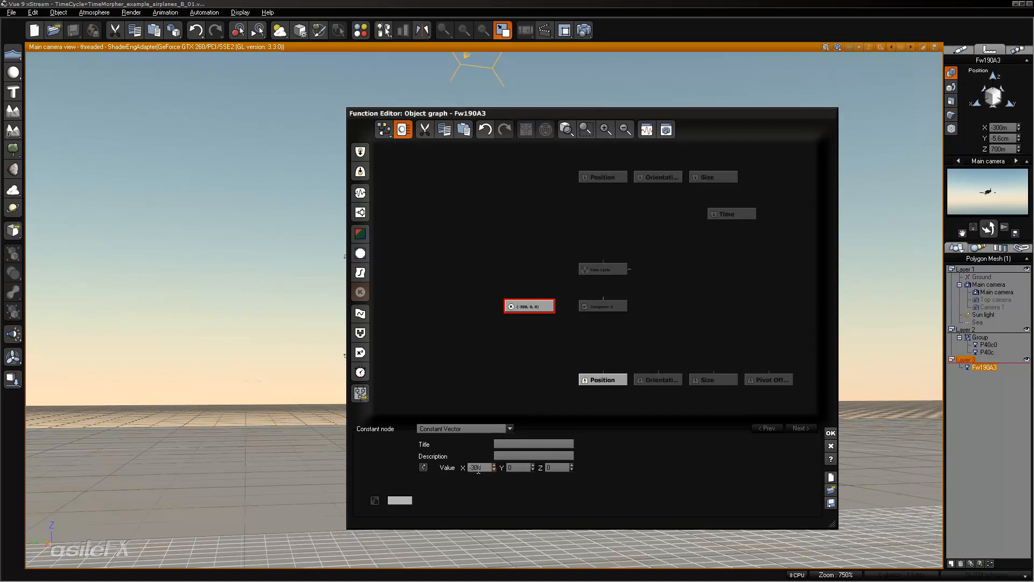
{"action": "left_click", "coordinate": [520, 466]}
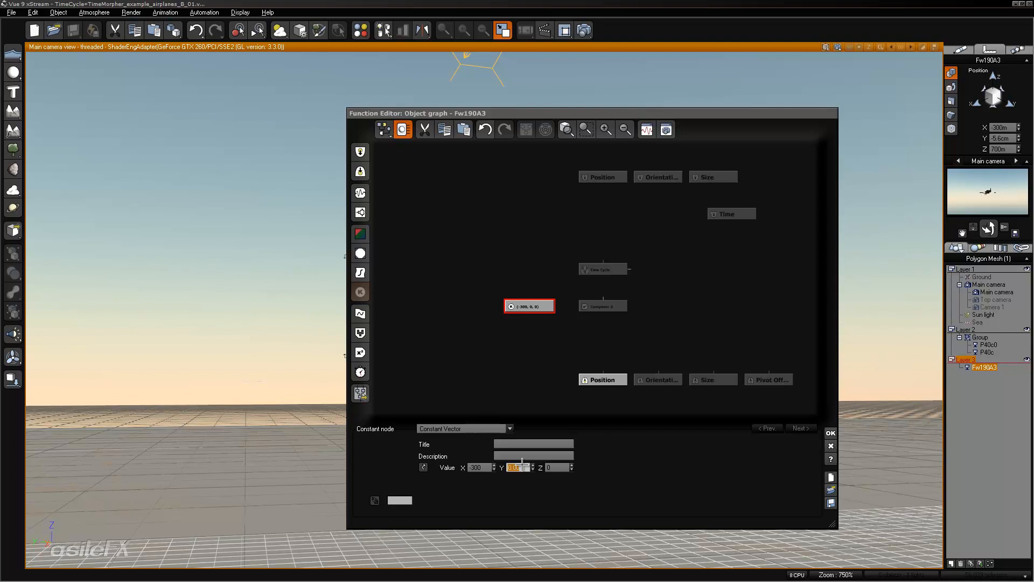
{"action": "left_click", "coordinate": [547, 467]}
{"action": "type", "text": "700"}
{"action": "key", "text": "Return"}
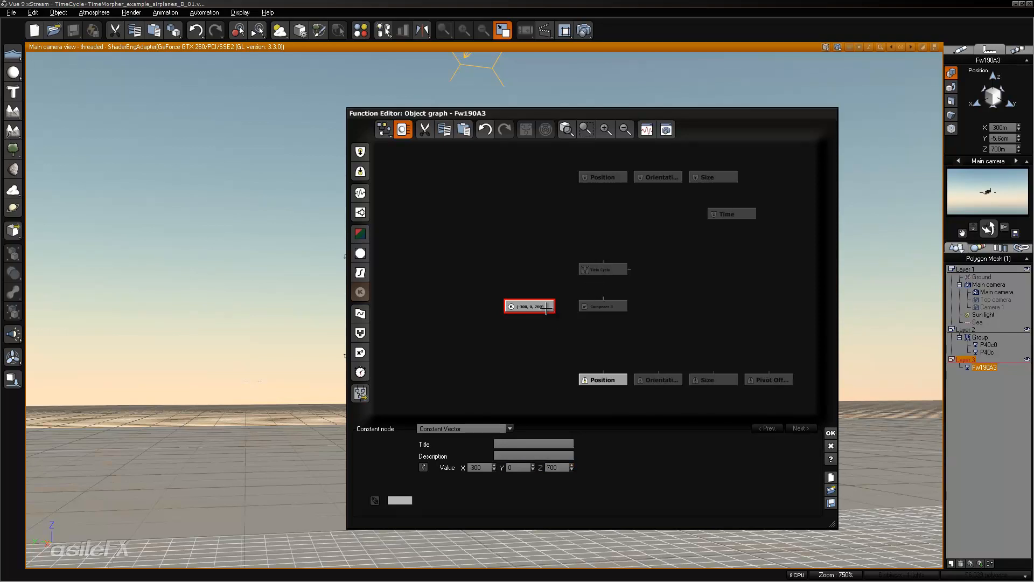
{"action": "mouse_move", "coordinate": [543, 307]}
{"action": "left_mouse_down"}
{"action": "mouse_move", "coordinate": [556, 306]}
{"action": "mouse_move", "coordinate": [530, 292]}
{"action": "mouse_move", "coordinate": [530, 311]}
{"action": "left_mouse_up"}
- Create a combiner node of type Add below the constant vector and Composer 3 nodes
{"action": "left_click", "coordinate": [581, 327]}
{"action": "left_click", "coordinate": [367, 337]}
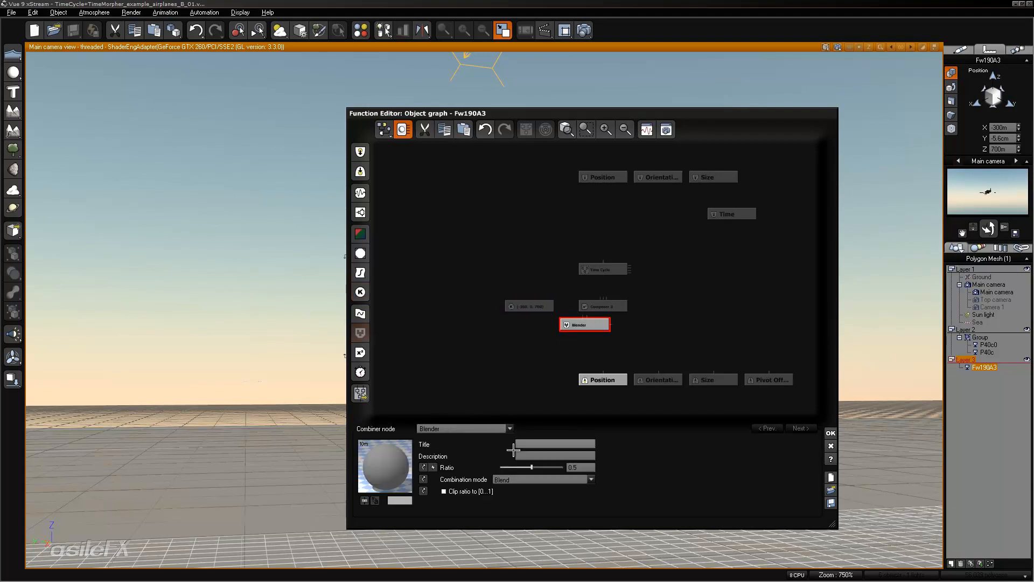
{"action": "left_click", "coordinate": [492, 429]}
{"action": "left_click", "coordinate": [452, 476]}
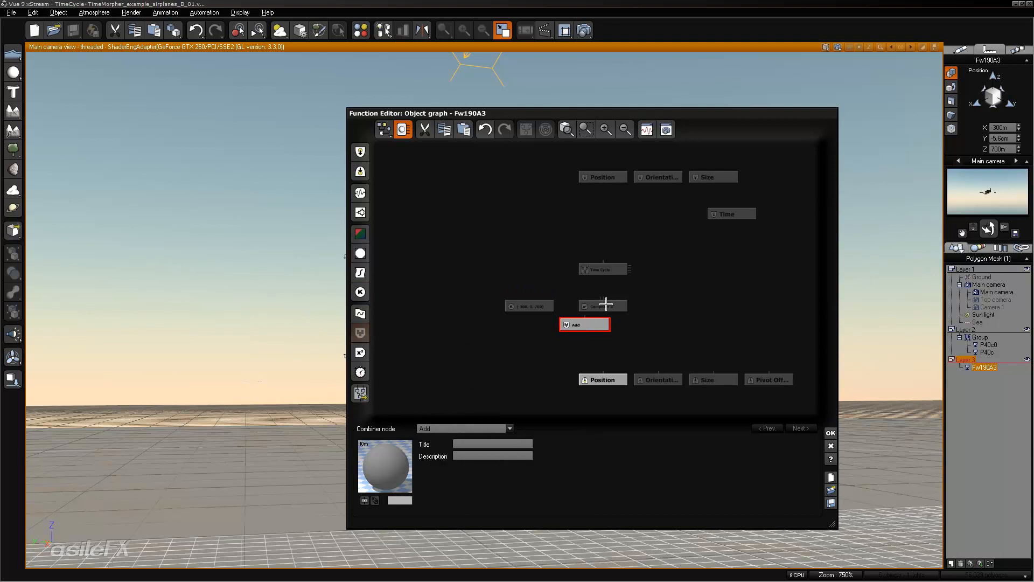
- Connect the constant vector and the Composer 3 node to the inputs of the Add node
{"action": "left_click_drag", "start_coordinate": [585, 329], "coordinate": [528, 308]}
{"action": "left_click", "coordinate": [529, 306]}
{"action": "left_click_drag", "start_coordinate": [555, 341], "coordinate": [601, 307]}
{"action": "left_click_drag", "start_coordinate": [588, 343], "coordinate": [588, 326]}
- Connect the Time Cycle node's Cycle Distance output to the X input of Composer 3
{"action": "left_click", "coordinate": [598, 267]}
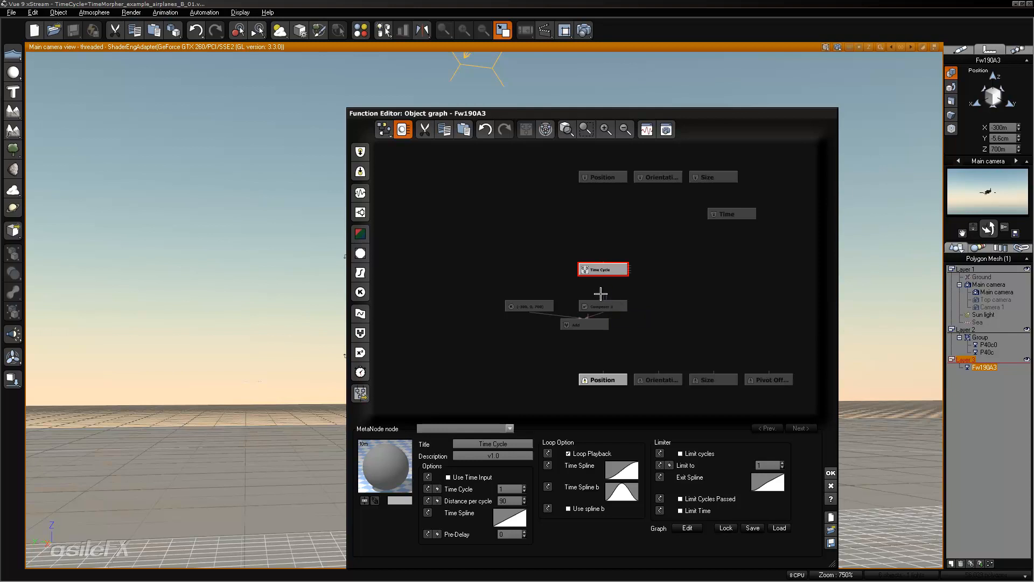
{"action": "left_click", "coordinate": [605, 129]}
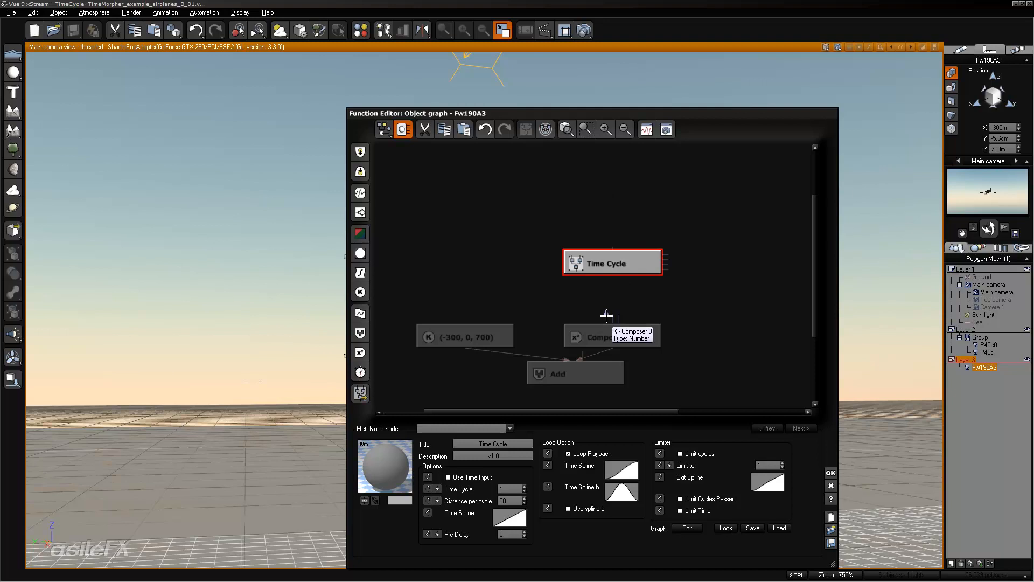
{"action": "left_click_drag", "start_coordinate": [606, 315], "coordinate": [611, 276]}
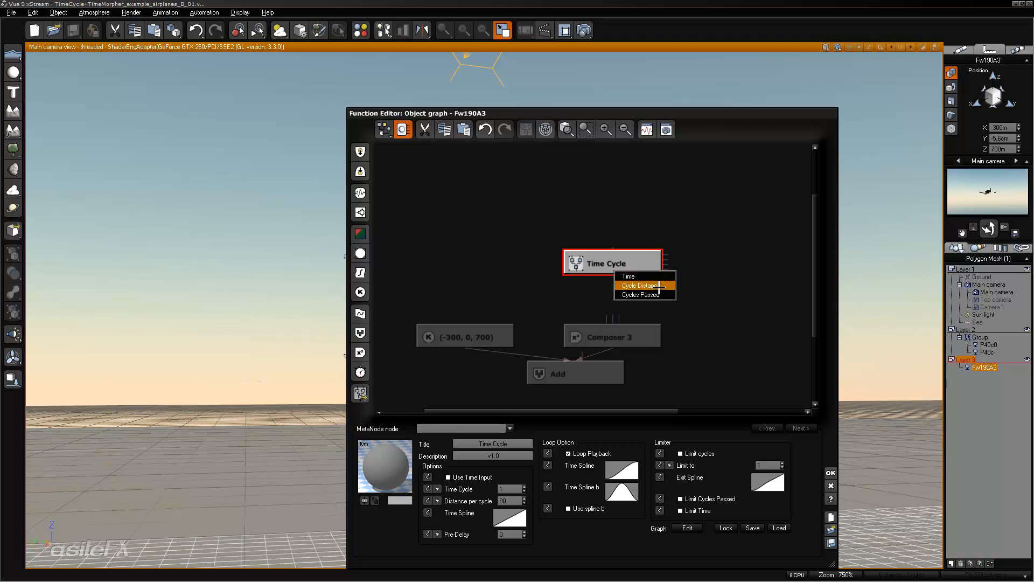
{"action": "left_click", "coordinate": [658, 286]}
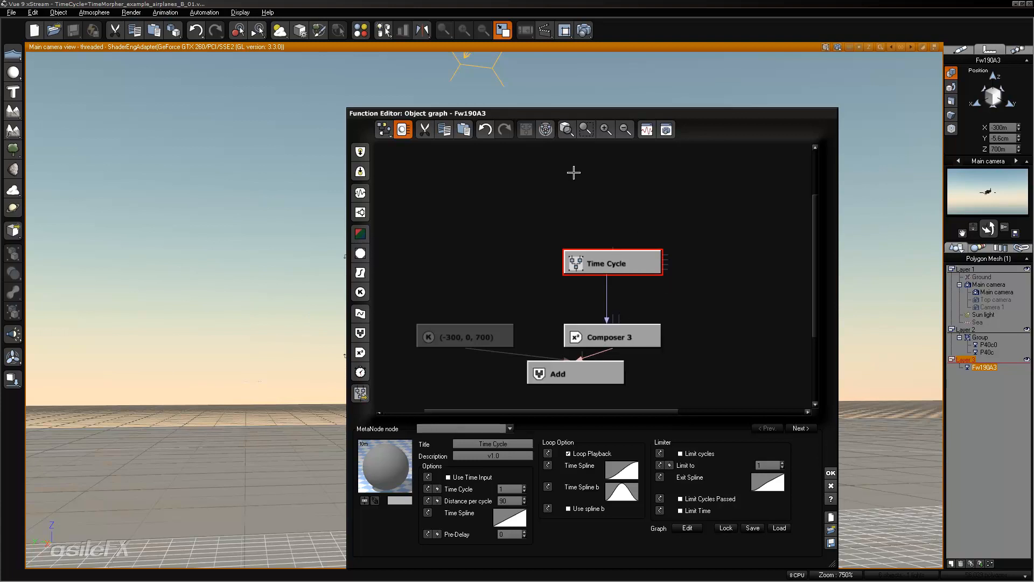
- Connect the Add node to the Position output, align it under Composer 3, and move the Function Editor aside to uncover the viewport
{"action": "left_click", "coordinate": [625, 129]}
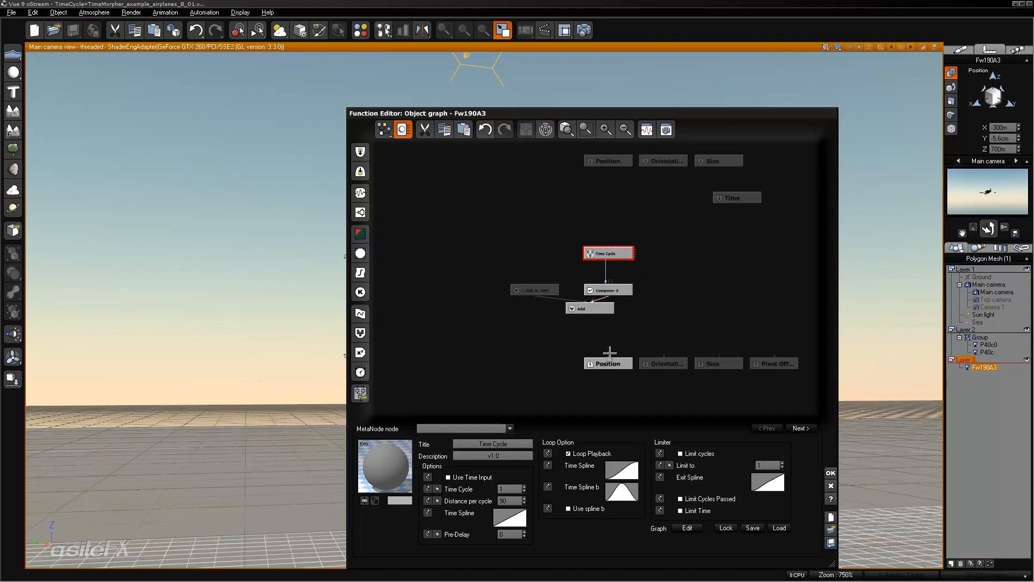
{"action": "left_click_drag", "start_coordinate": [608, 355], "coordinate": [614, 311]}
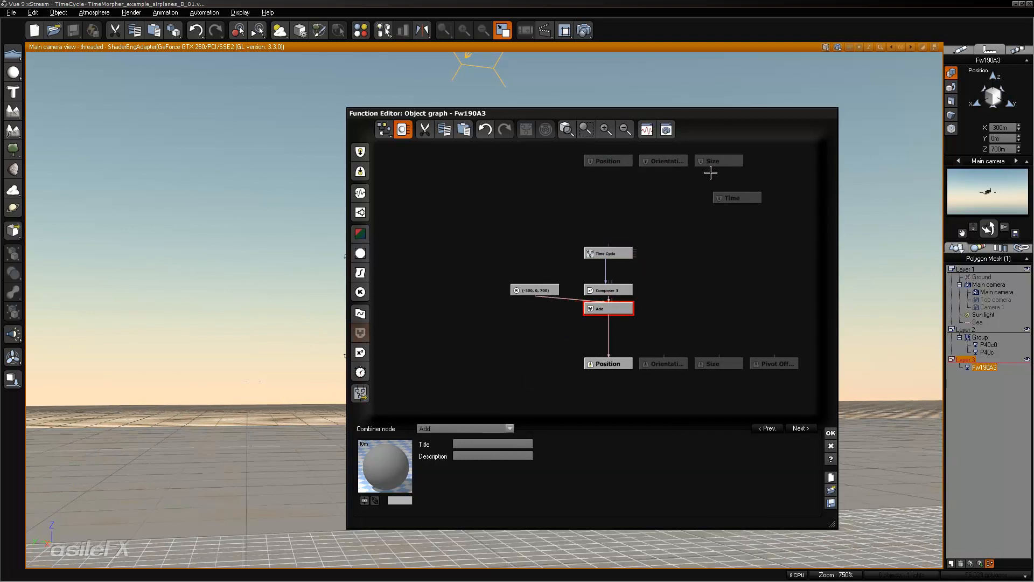
{"action": "left_click_drag", "start_coordinate": [730, 116], "coordinate": [394, 103]}
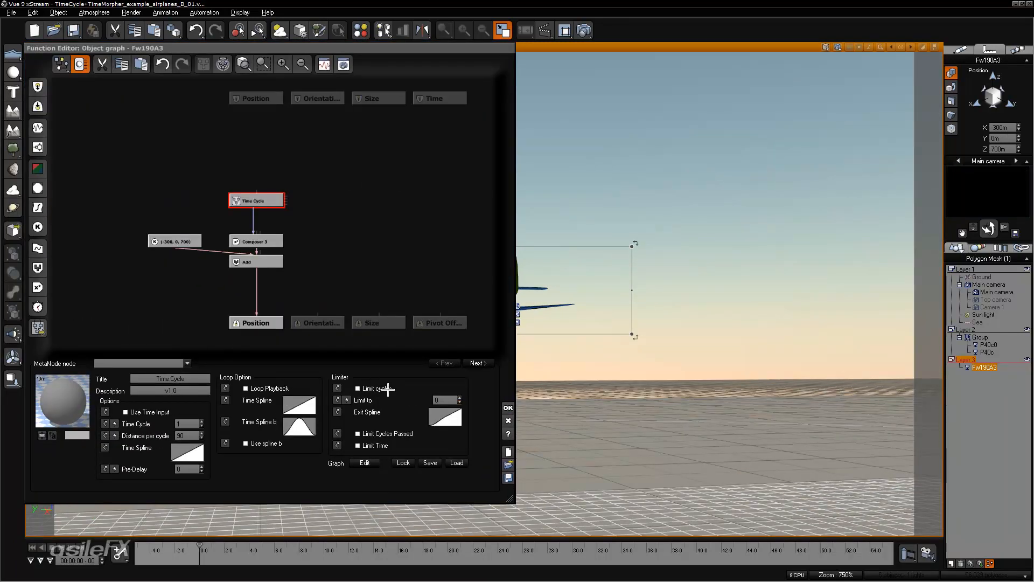
- Enable Limit cycles on the Time Cycle node, reset its Exit Spline filter, and accept the graph
{"action": "left_click", "coordinate": [371, 388]}
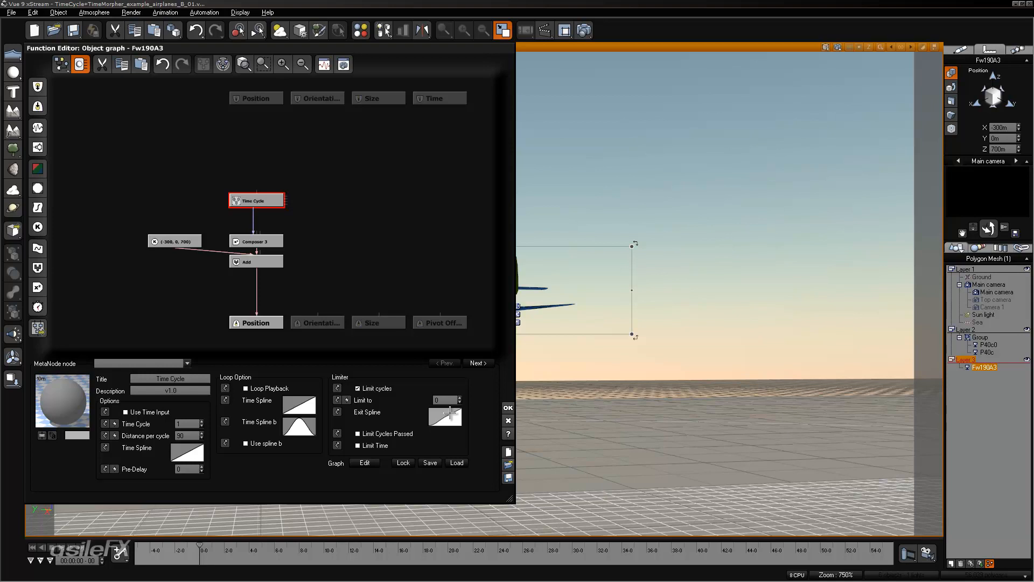
{"action": "right_click", "coordinate": [450, 413]}
{"action": "left_click", "coordinate": [474, 417]}
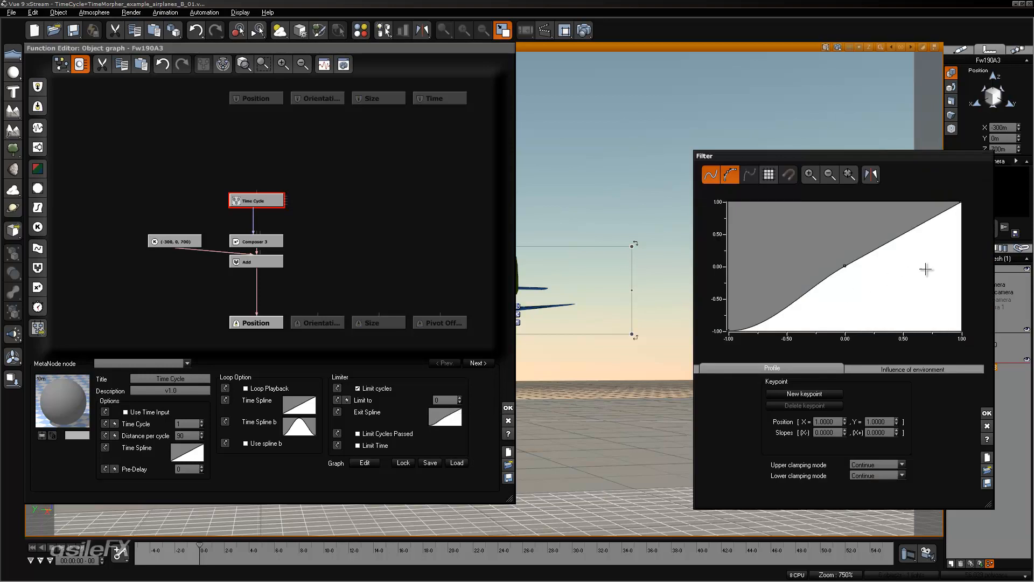
{"action": "left_click", "coordinate": [985, 412]}
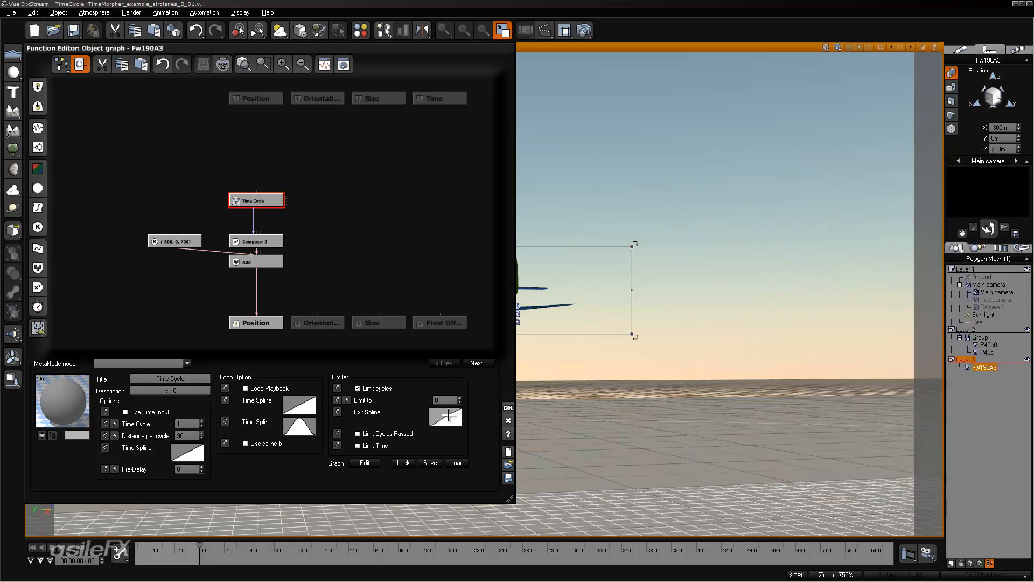
{"action": "right_click", "coordinate": [448, 414]}
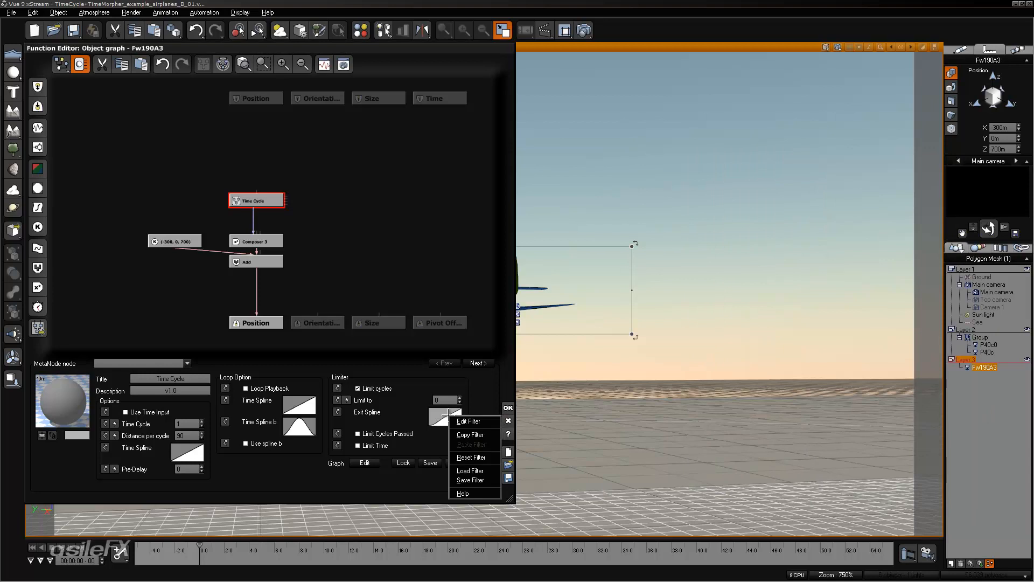
{"action": "left_click", "coordinate": [478, 458]}
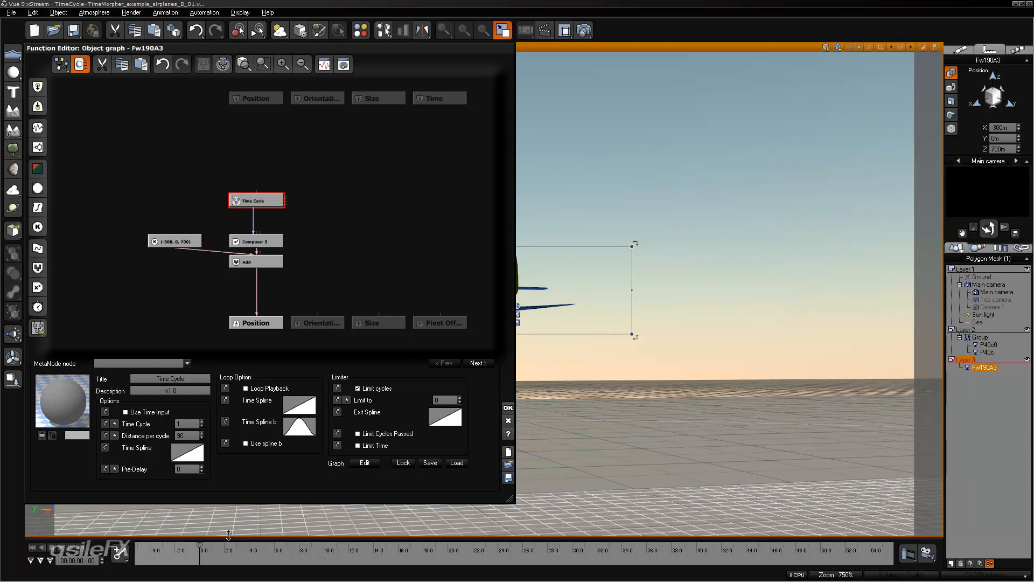
{"action": "left_click", "coordinate": [508, 407]}
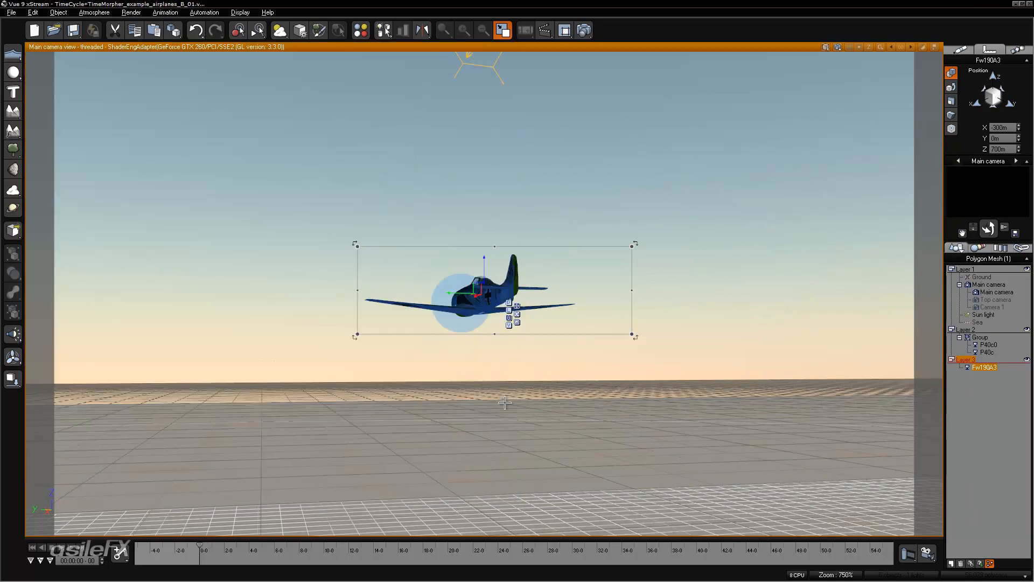
- Scrub the timeline to preview the Fw190A3's motion and return to the start
{"action": "mouse_move", "coordinate": [201, 542]}
{"action": "left_mouse_down"}
{"action": "mouse_move", "coordinate": [399, 535]}
{"action": "mouse_move", "coordinate": [370, 555]}
{"action": "mouse_move", "coordinate": [219, 548]}
{"action": "left_mouse_up"}
{"action": "left_click", "coordinate": [31, 546]}
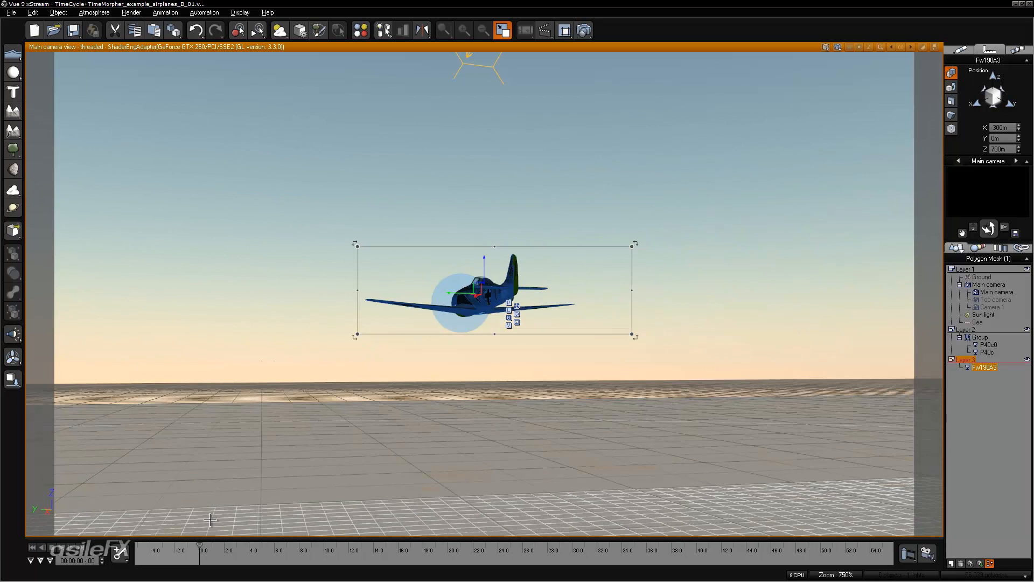
- Place Composer 3 directly beneath Time Cycle in the Fw190A3 graph and copy the Time Cycle, Composer 3, Add and constant vector nodes
{"action": "left_click", "coordinate": [988, 564]}
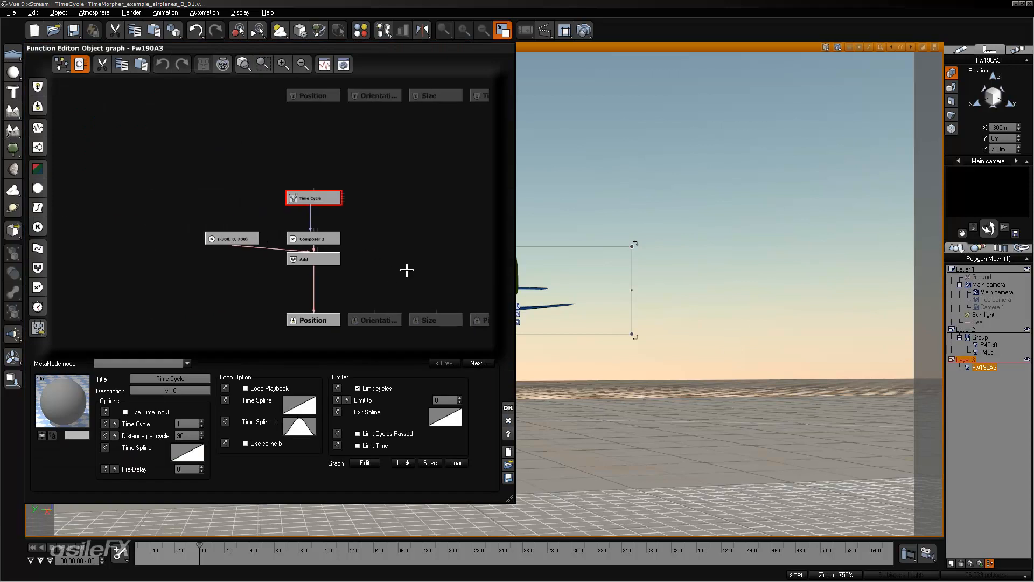
{"action": "left_click_drag", "start_coordinate": [337, 241], "coordinate": [338, 220]}
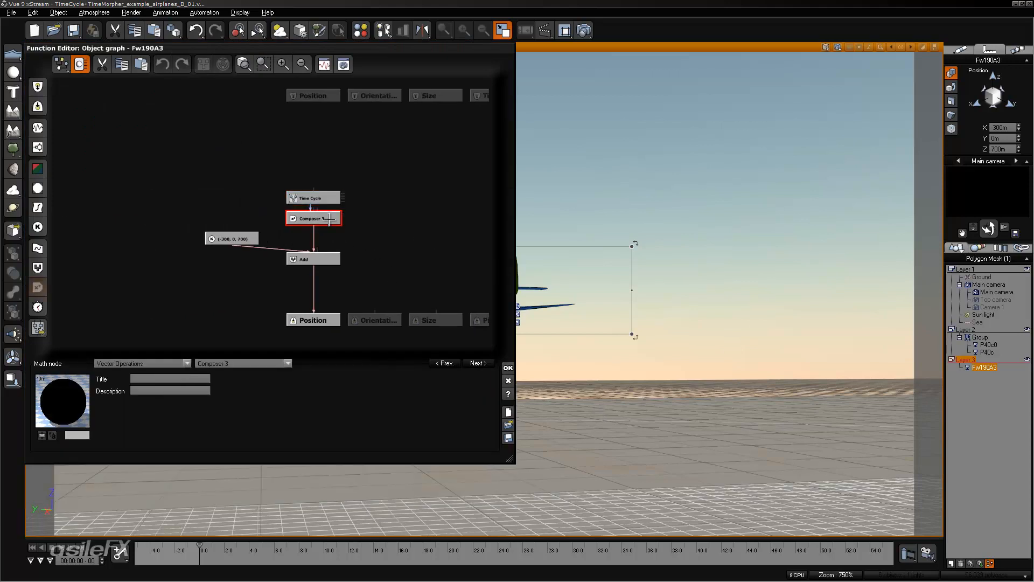
{"action": "left_click_drag", "start_coordinate": [364, 268], "coordinate": [292, 181]}
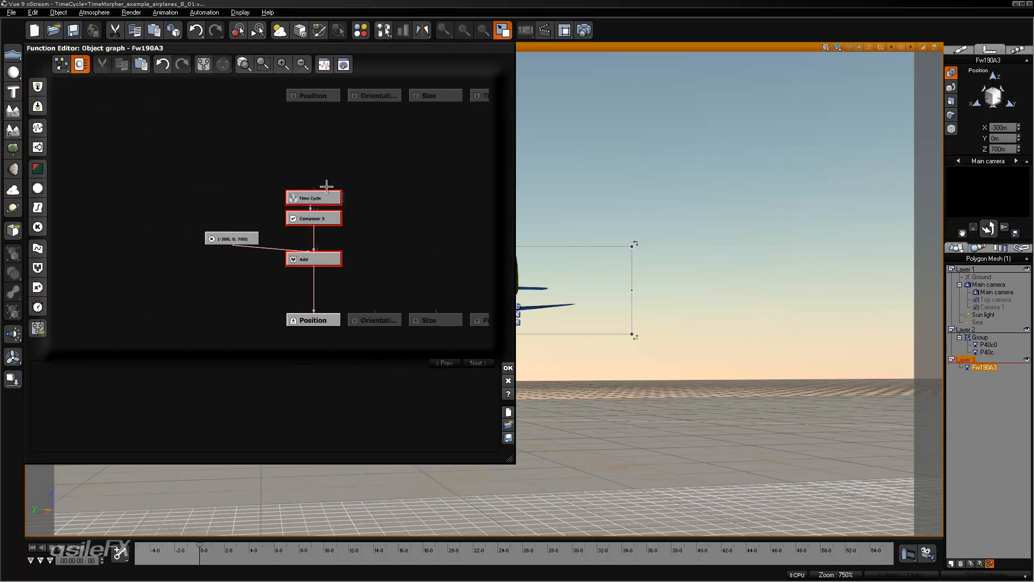
{"action": "left_click", "coordinate": [372, 241]}
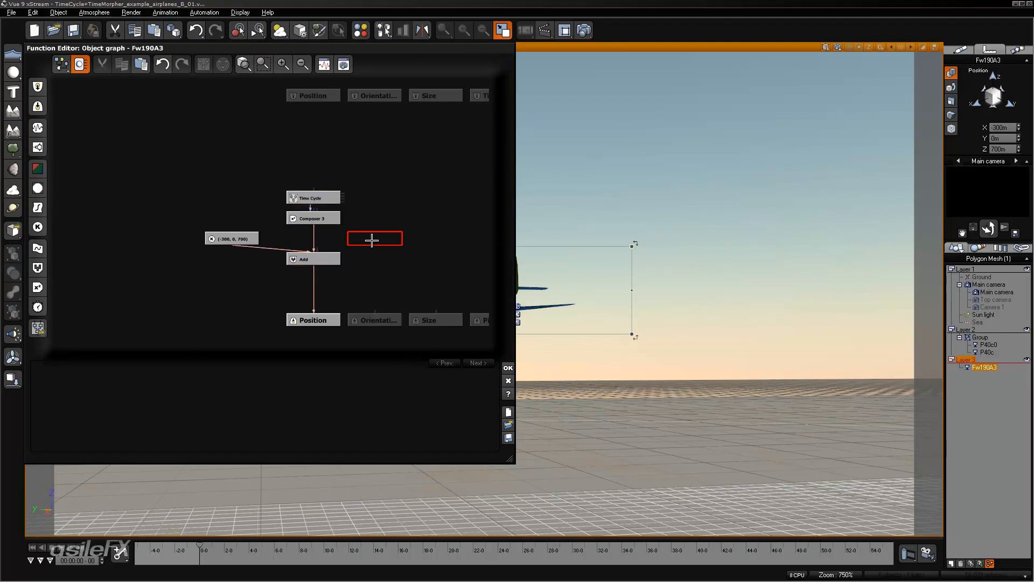
{"action": "left_click_drag", "start_coordinate": [406, 282], "coordinate": [207, 194]}
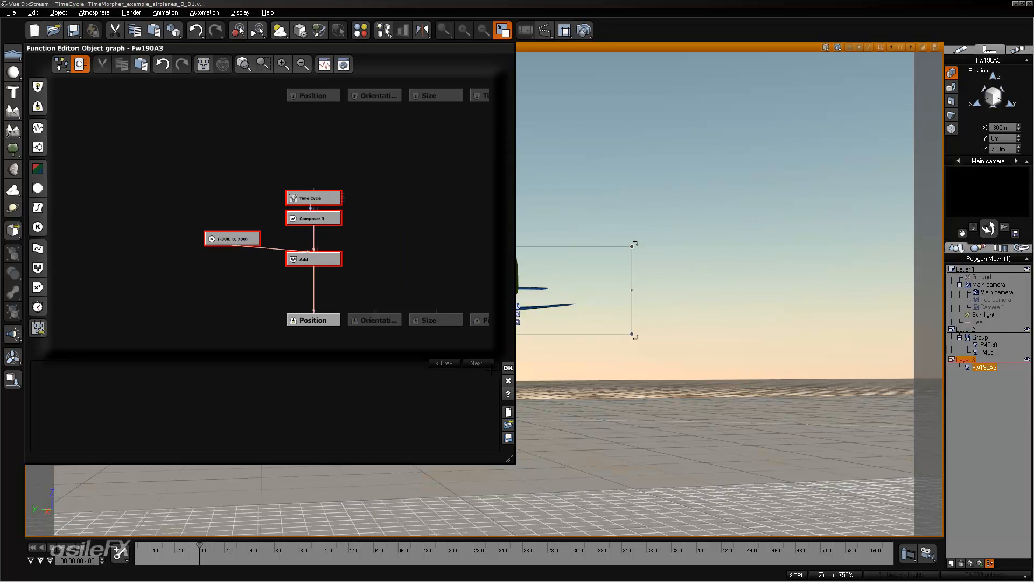
{"action": "left_click", "coordinate": [508, 368]}
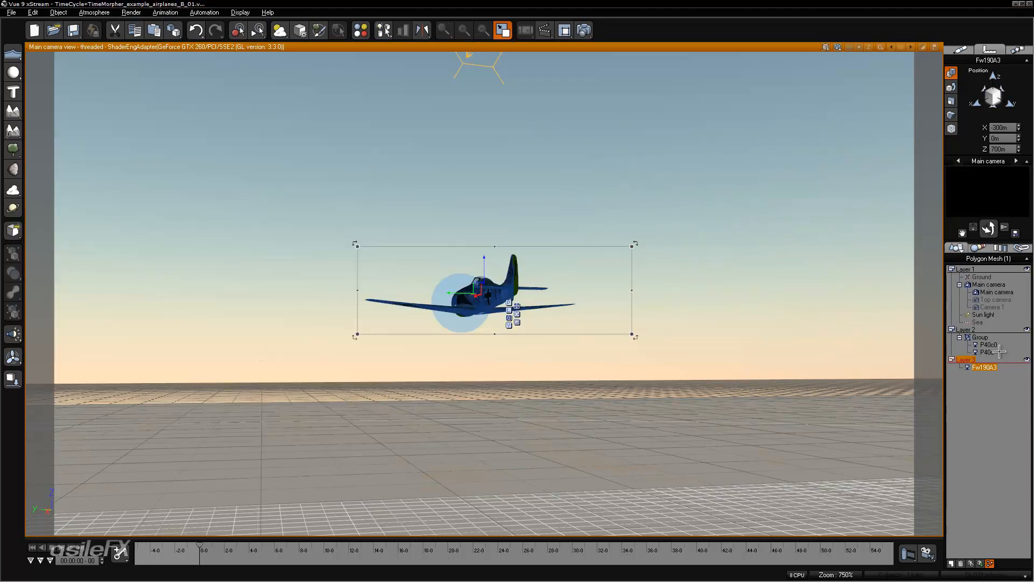
- Paste the copied Time Cycle node network into the Main camera's object graph, beside the tracking nodes
{"action": "left_click", "coordinate": [989, 292]}
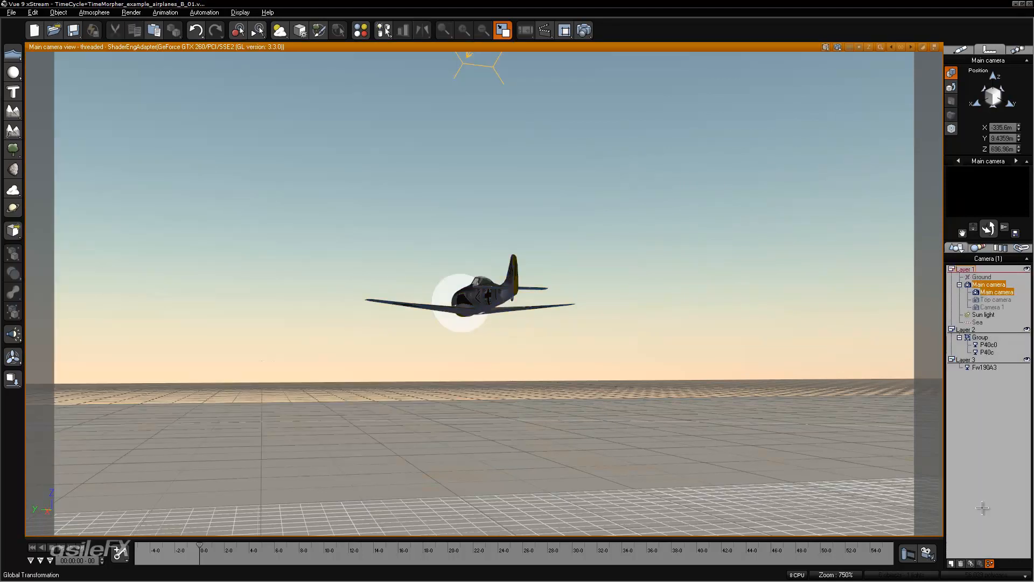
{"action": "left_click", "coordinate": [989, 563]}
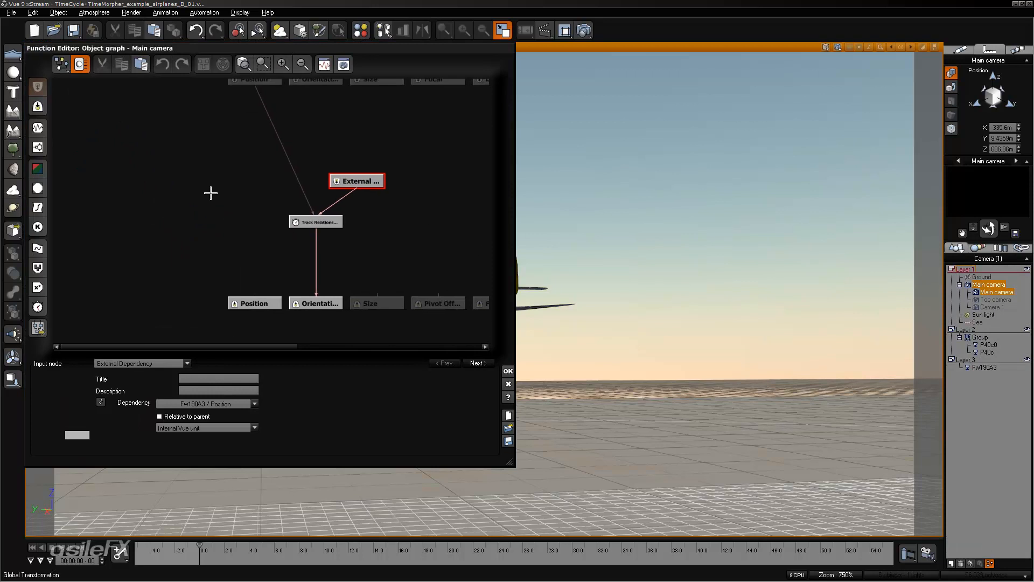
{"action": "key", "text": "ctrl+v"}
{"action": "left_click", "coordinate": [184, 168]}
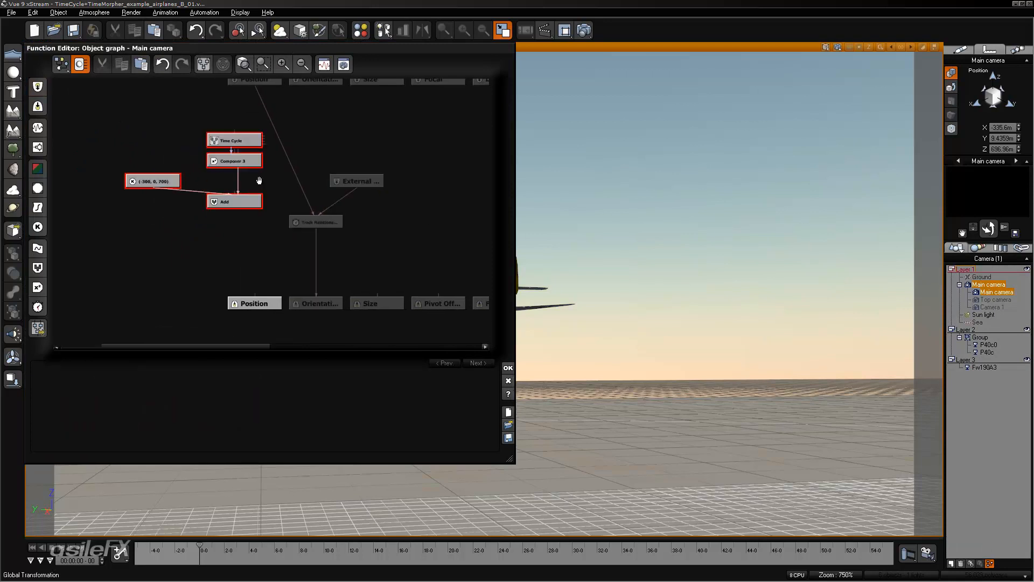
- Reposition the pasted nodes in the Main camera's graph and set their constant vector to X -335.6, Y 9.4, Z 697
{"action": "left_click_drag", "start_coordinate": [259, 181], "coordinate": [247, 196]}
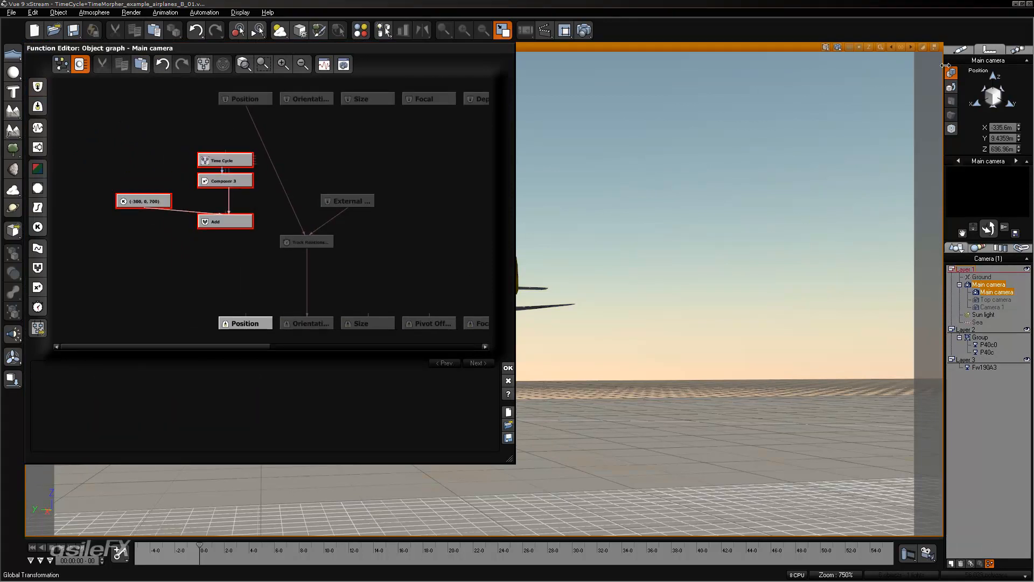
{"action": "left_click", "coordinate": [157, 200]}
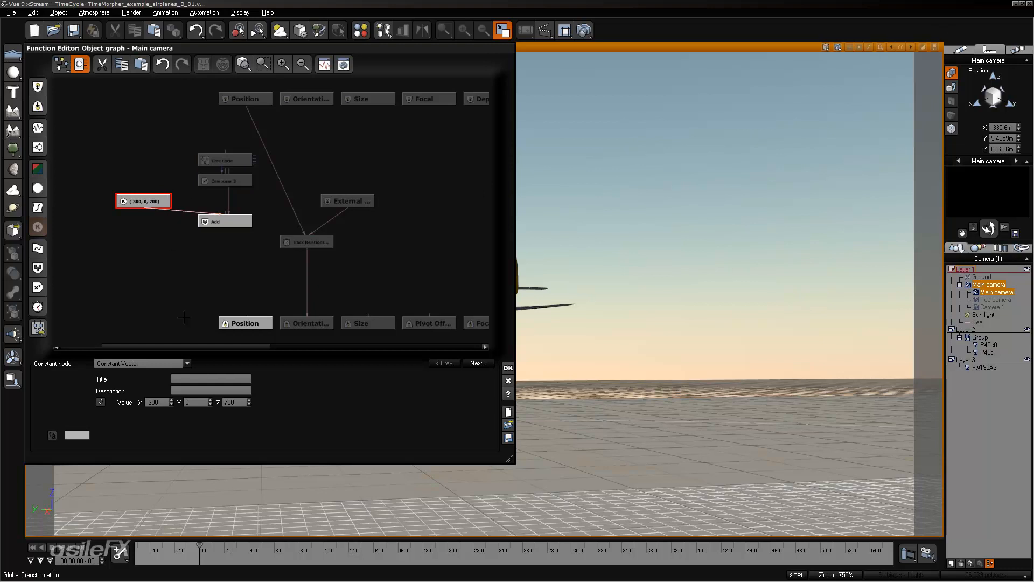
{"action": "double_click", "coordinate": [158, 403]}
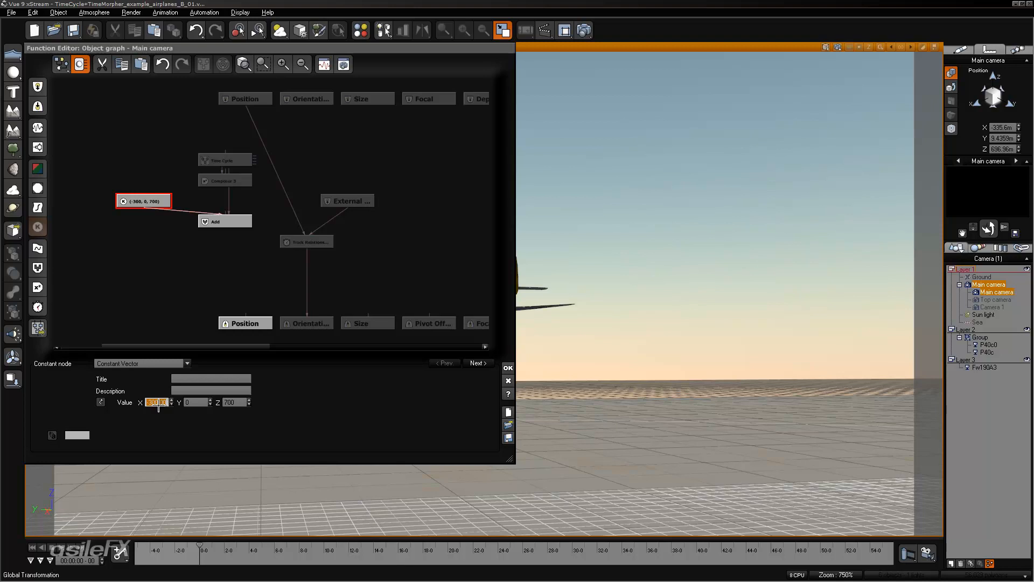
{"action": "key", "text": "BackSpace"}
{"action": "type", "text": "-335.6"}
{"action": "key", "text": "Return"}
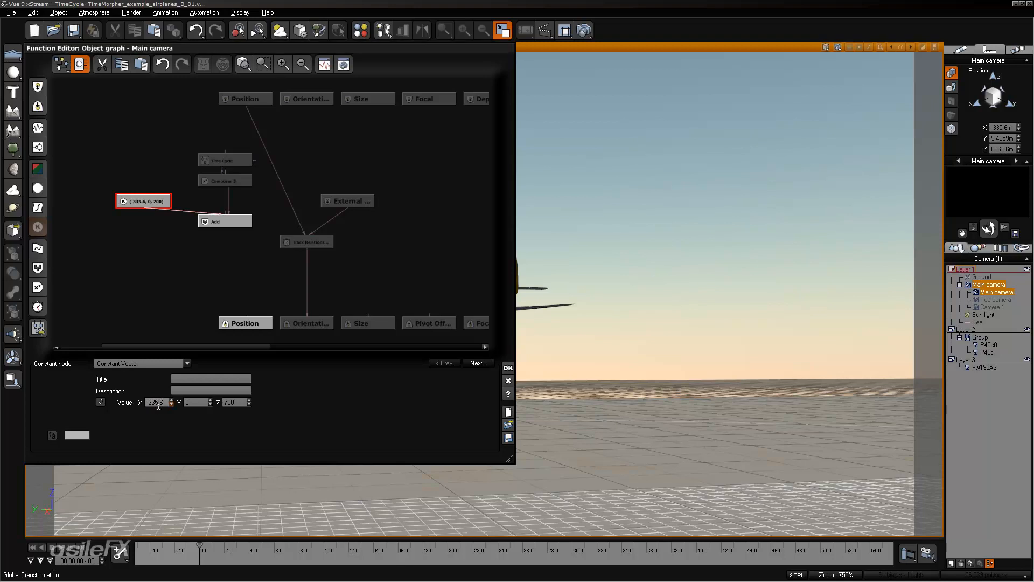
{"action": "left_click", "coordinate": [195, 403]}
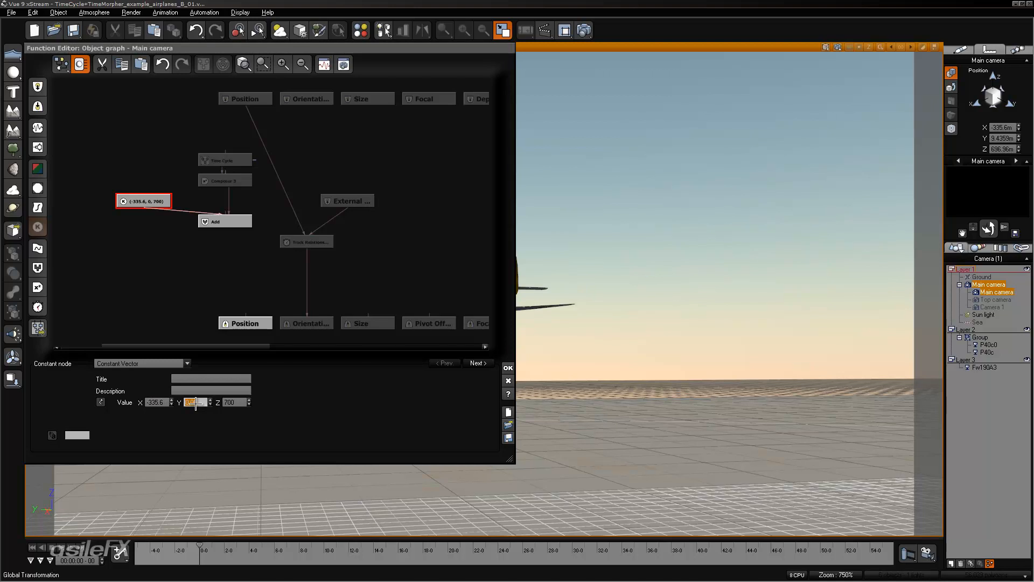
{"action": "type", "text": "9.4"}
{"action": "key", "text": "Return"}
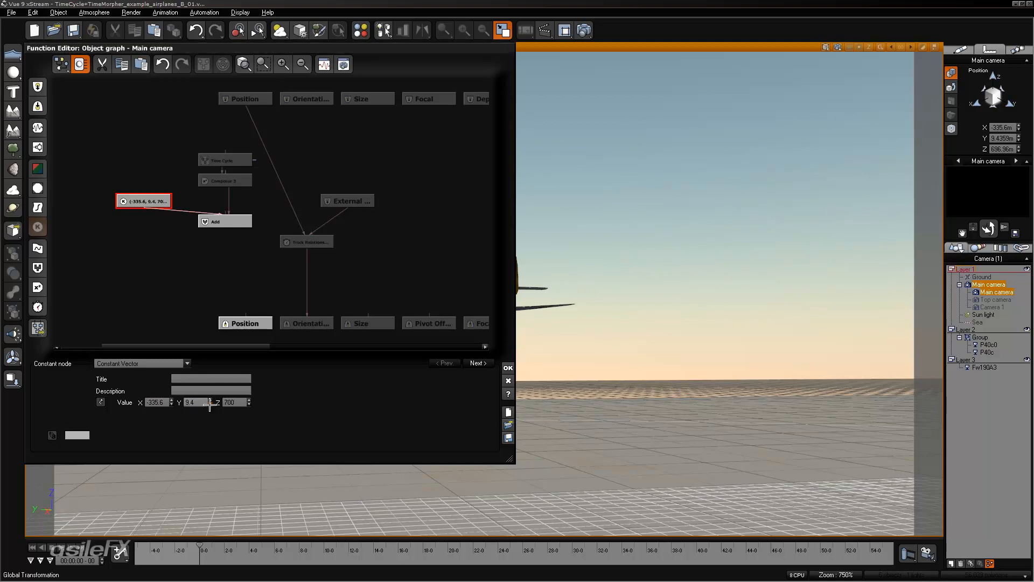
{"action": "left_click", "coordinate": [239, 402]}
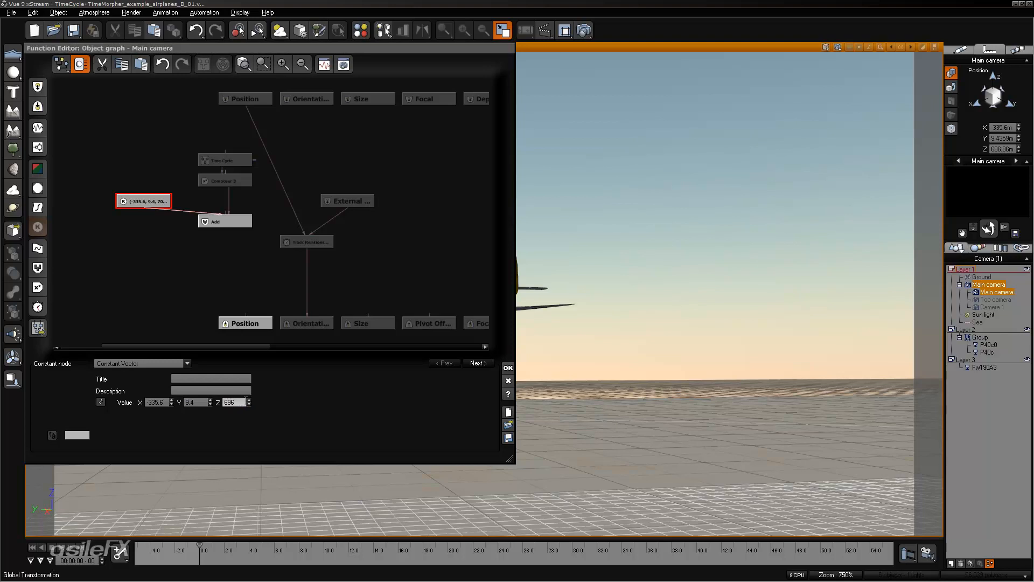
{"action": "type", "text": "697"}
{"action": "key", "text": "Return"}
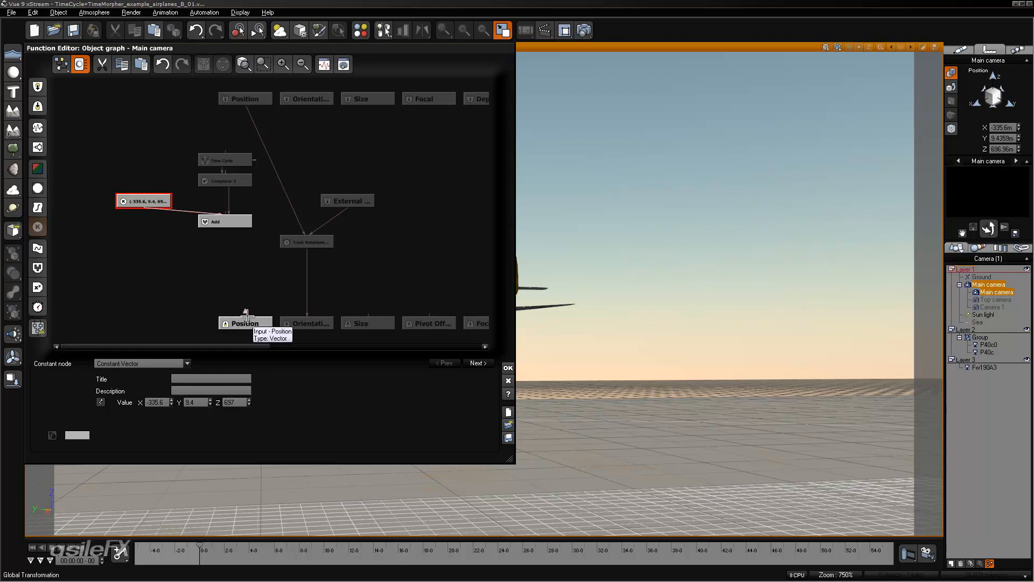
- Connect the Add node to the Main camera's Position output, accept the graph, and scrub the timeline to preview the motion before returning to the start
{"action": "left_click_drag", "start_coordinate": [245, 314], "coordinate": [222, 222]}
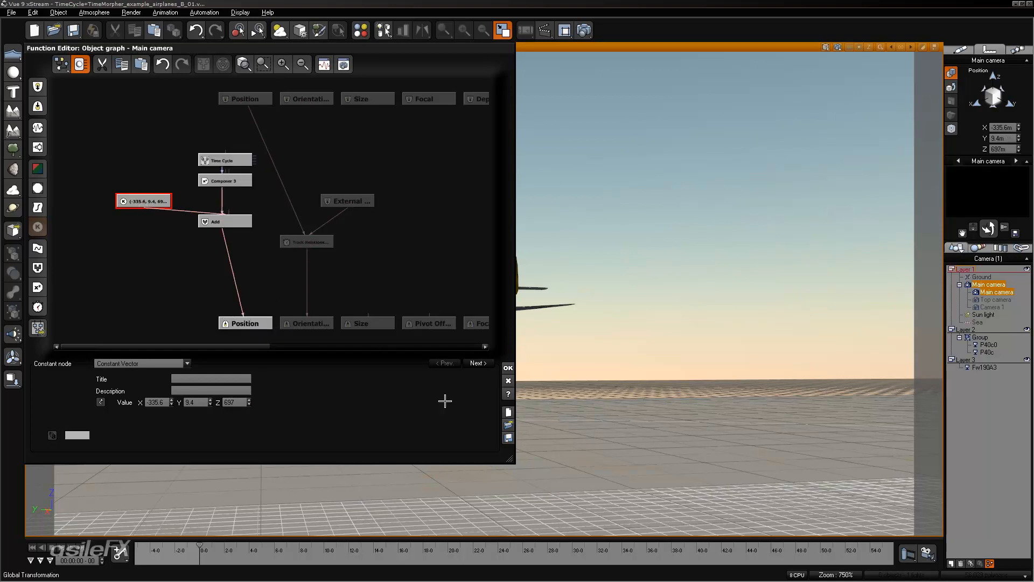
{"action": "left_click", "coordinate": [508, 367]}
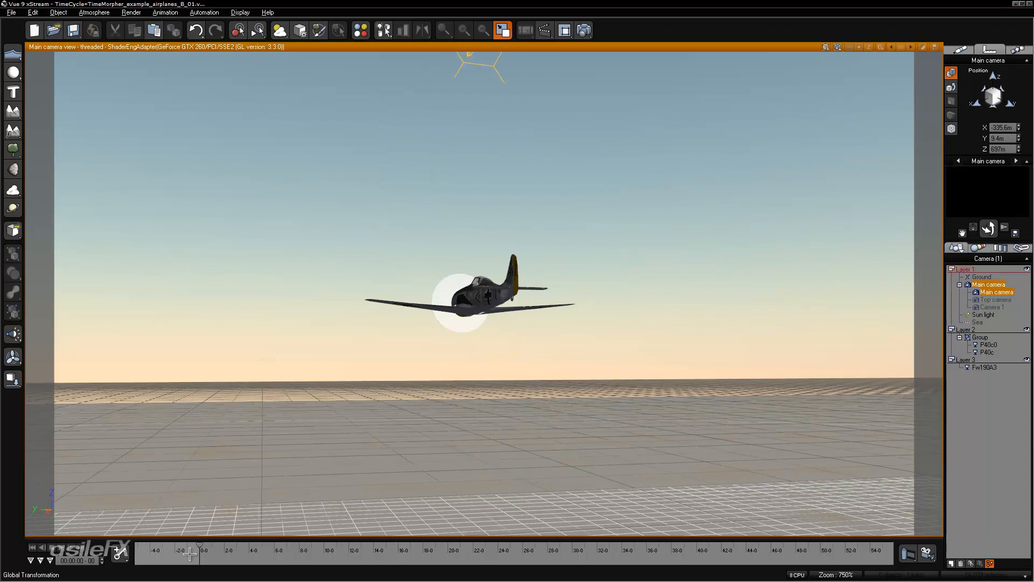
{"action": "left_click_drag", "start_coordinate": [199, 547], "coordinate": [220, 528]}
{"action": "left_click", "coordinate": [33, 548]}
- Set the X value of the constant vector in the Fw190A3's object graph to -800 and accept the graph
{"action": "left_click", "coordinate": [986, 368]}
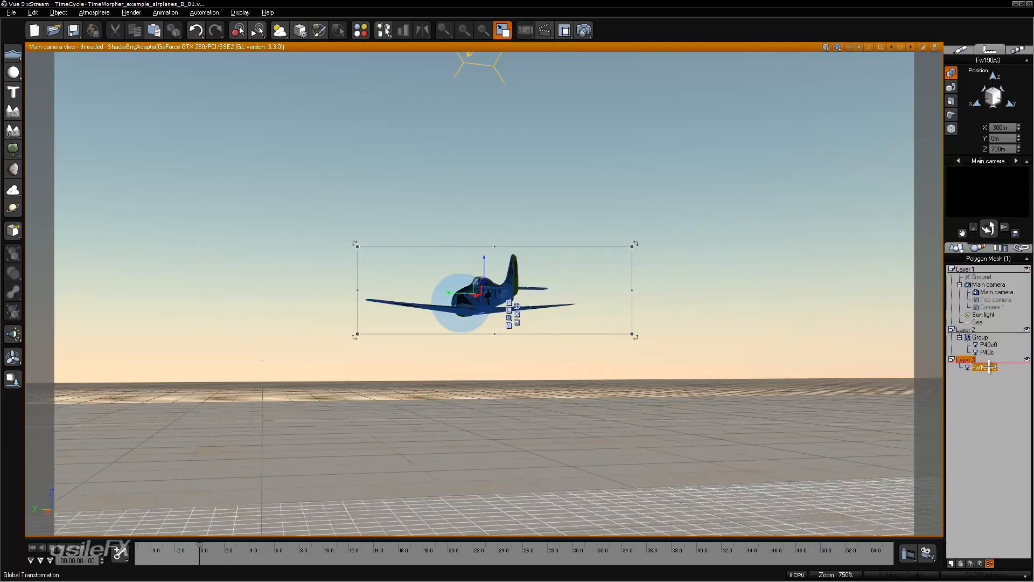
{"action": "left_click", "coordinate": [997, 291]}
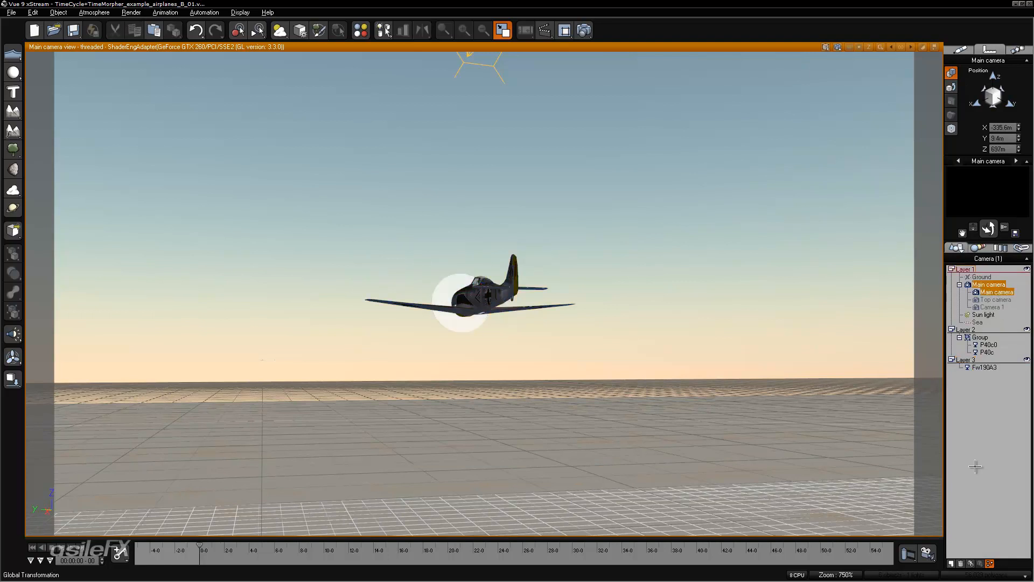
{"action": "left_click", "coordinate": [988, 367]}
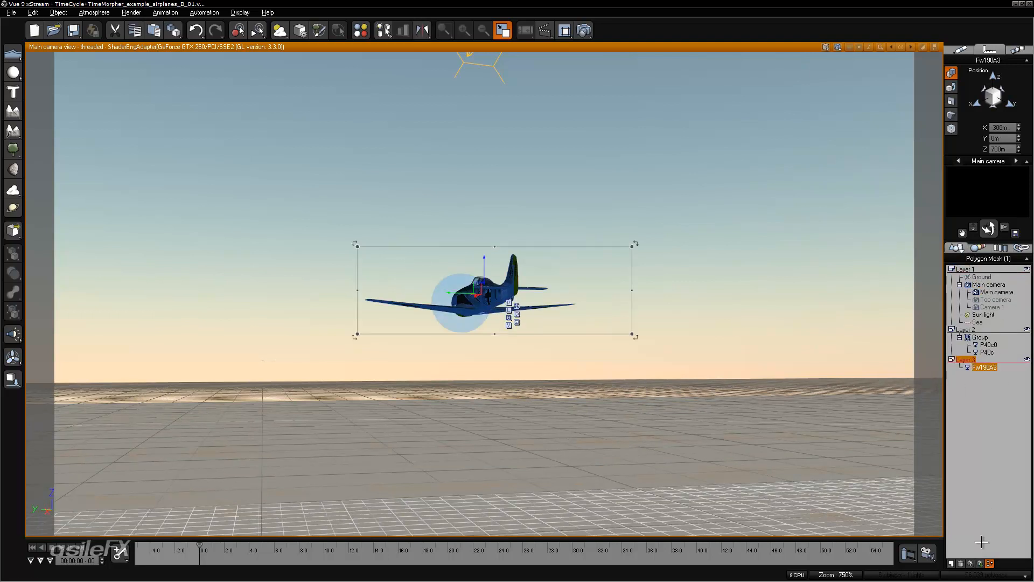
{"action": "left_click", "coordinate": [989, 563]}
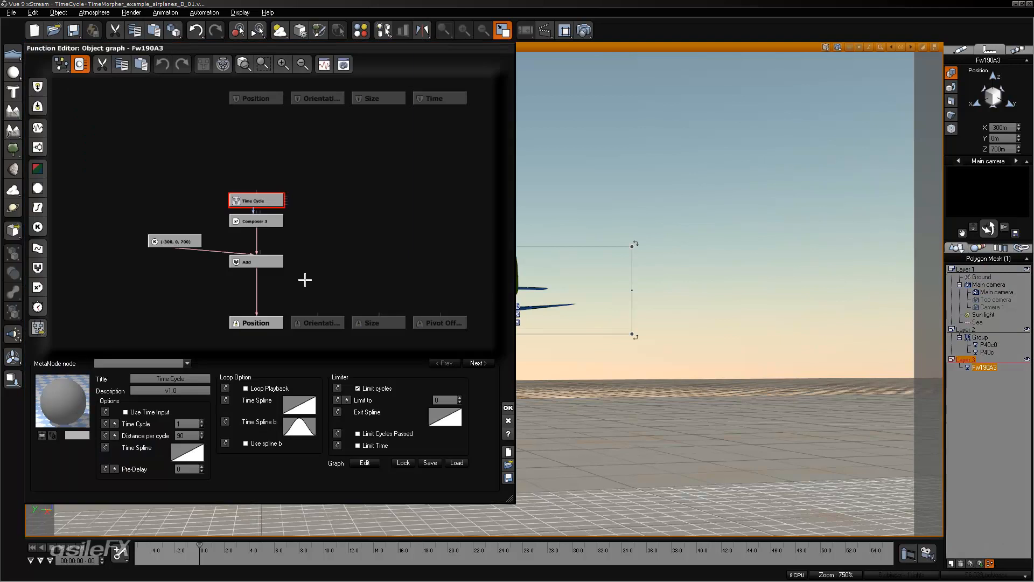
{"action": "left_click", "coordinate": [177, 241]}
{"action": "left_click", "coordinate": [156, 402]}
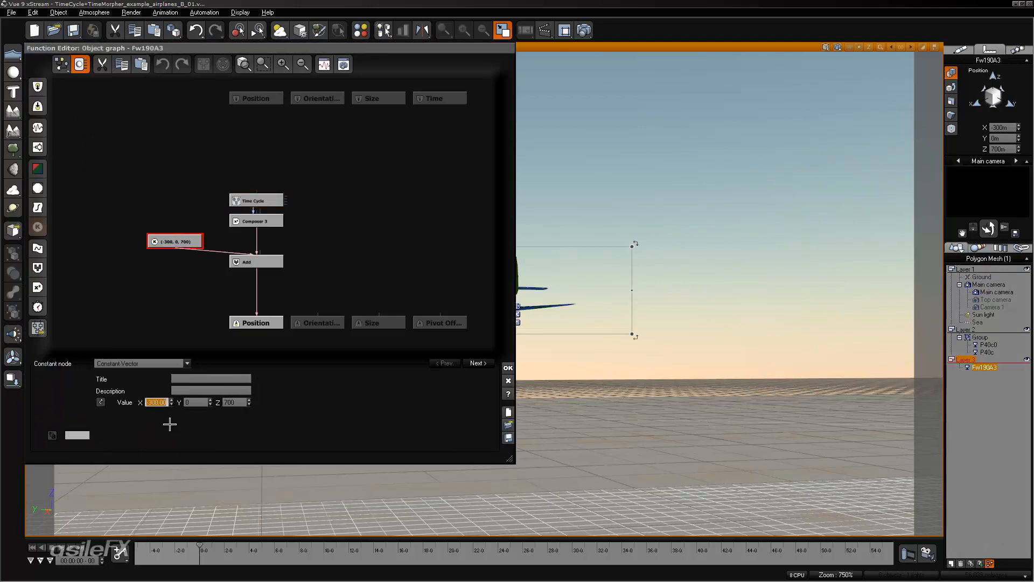
{"action": "type", "text": "-800"}
{"action": "key", "text": "Return"}
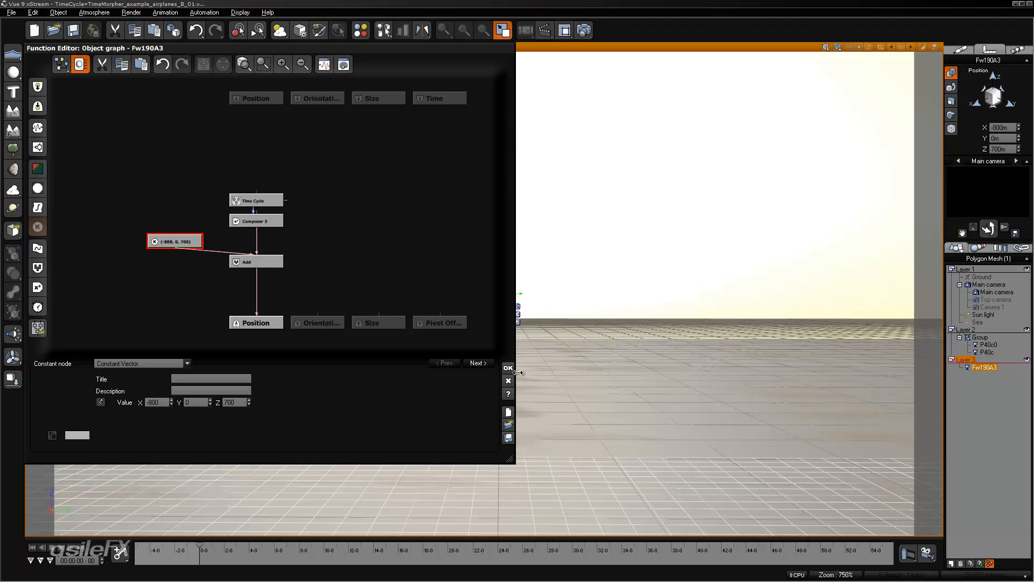
{"action": "left_click", "coordinate": [508, 368]}
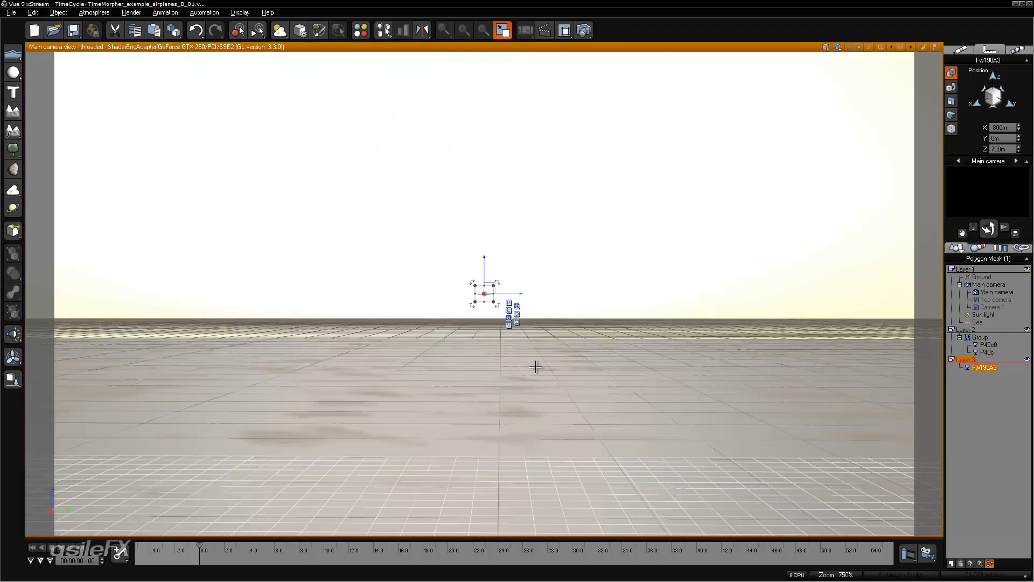
- Set the X value of the Main camera's constant vector to -835.6, accept the graph, and preview the motion up to about 20 seconds
{"action": "left_click", "coordinate": [994, 293]}
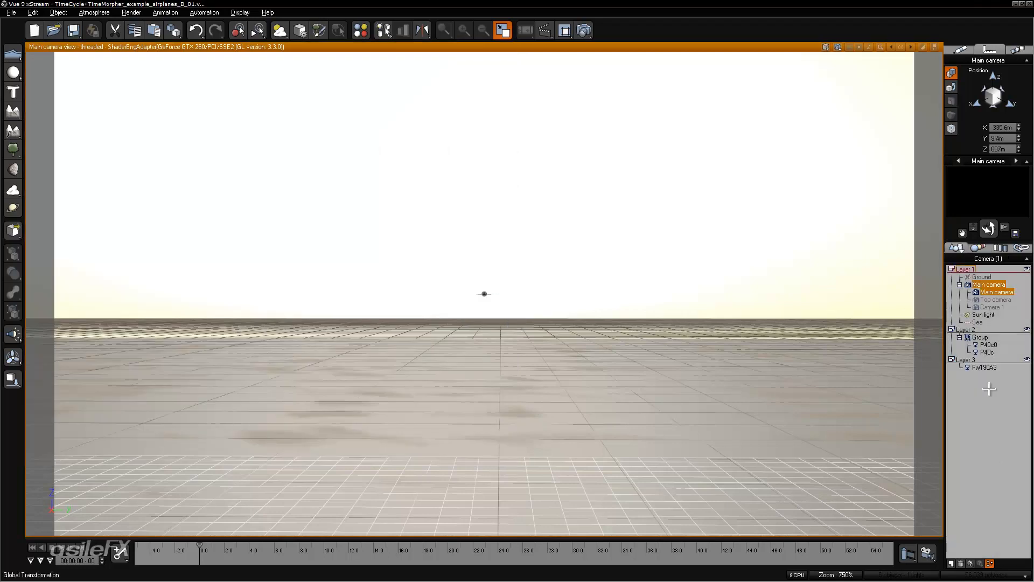
{"action": "left_click", "coordinate": [989, 563]}
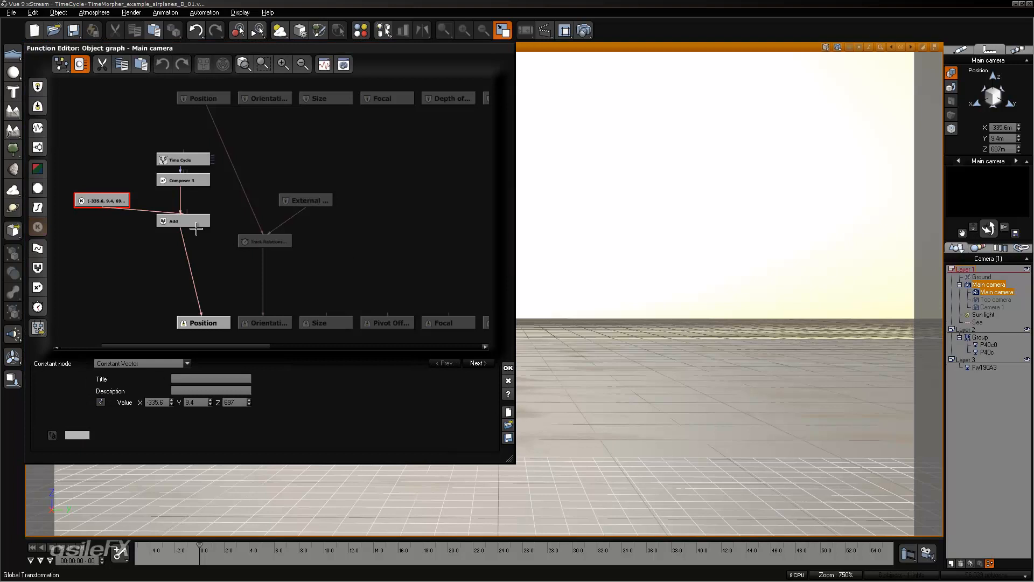
{"action": "left_click", "coordinate": [156, 401]}
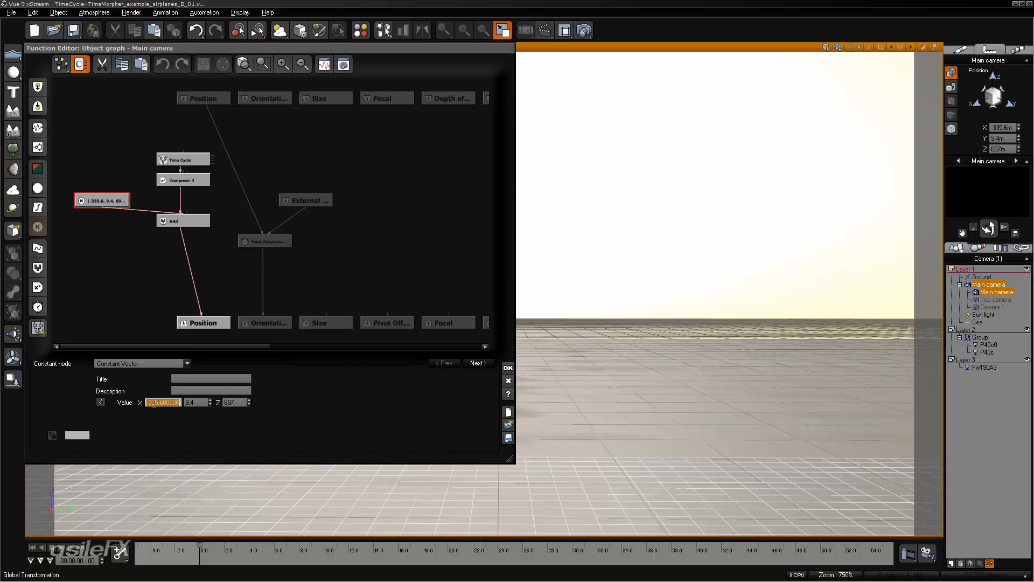
{"action": "left_click", "coordinate": [153, 402]}
{"action": "left_click", "coordinate": [508, 368]}
{"action": "left_click_drag", "start_coordinate": [200, 549], "coordinate": [444, 518]}
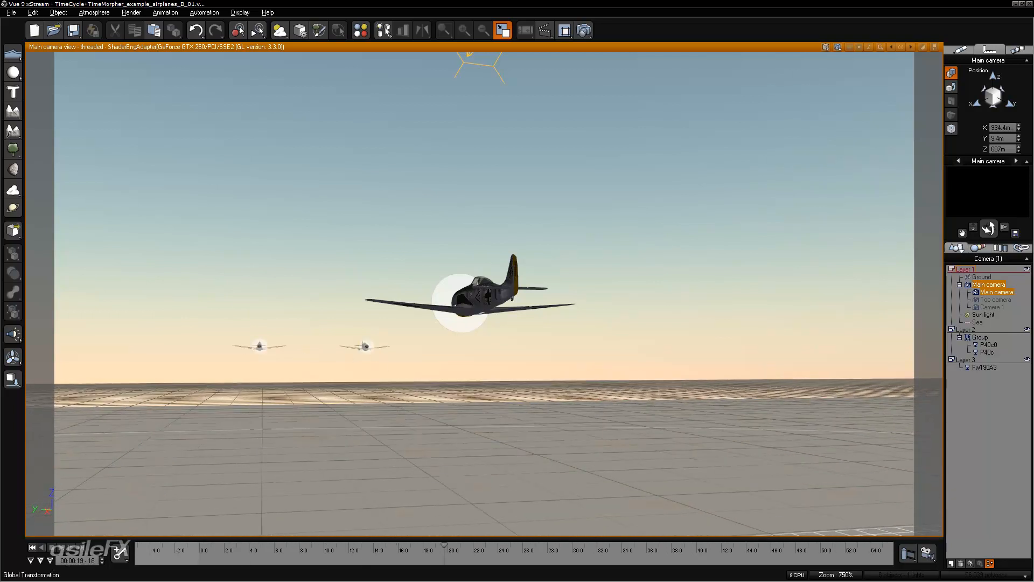
{"action": "left_click", "coordinate": [32, 547]}
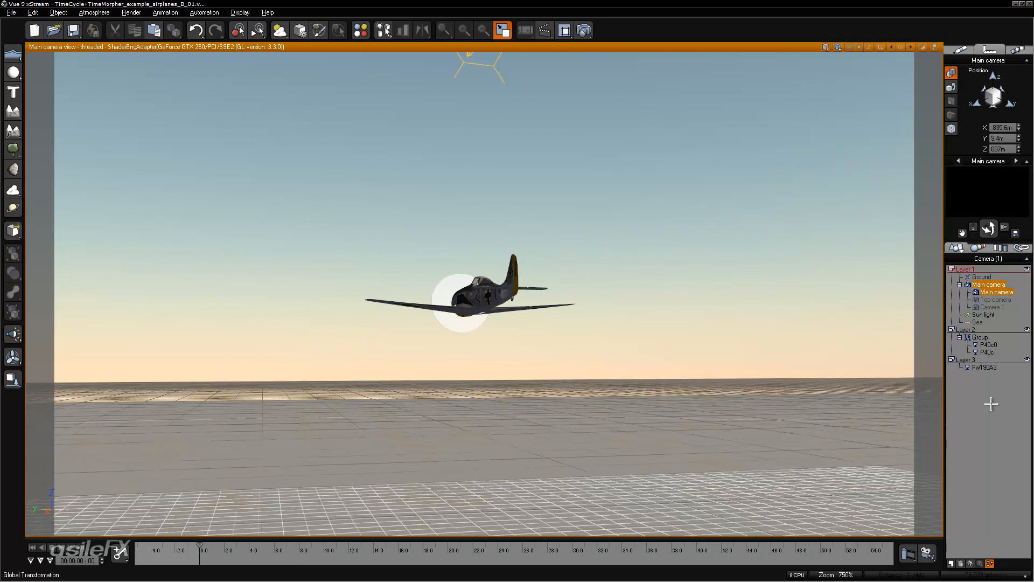
- Paste the copied Time Cycle node network into the P40c Group's object graph, above its Position output
{"action": "left_click", "coordinate": [985, 336]}
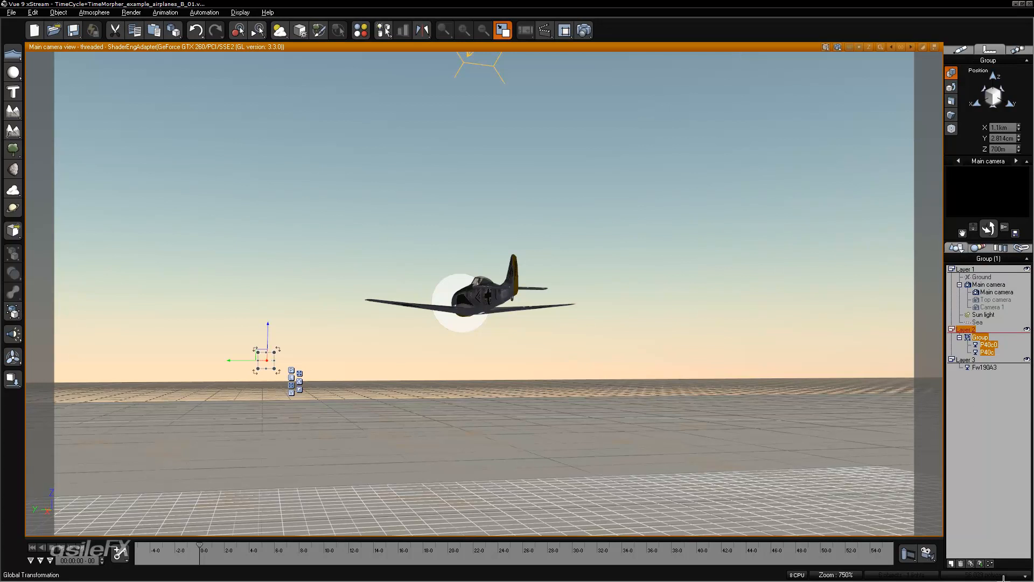
{"action": "left_click", "coordinate": [990, 562]}
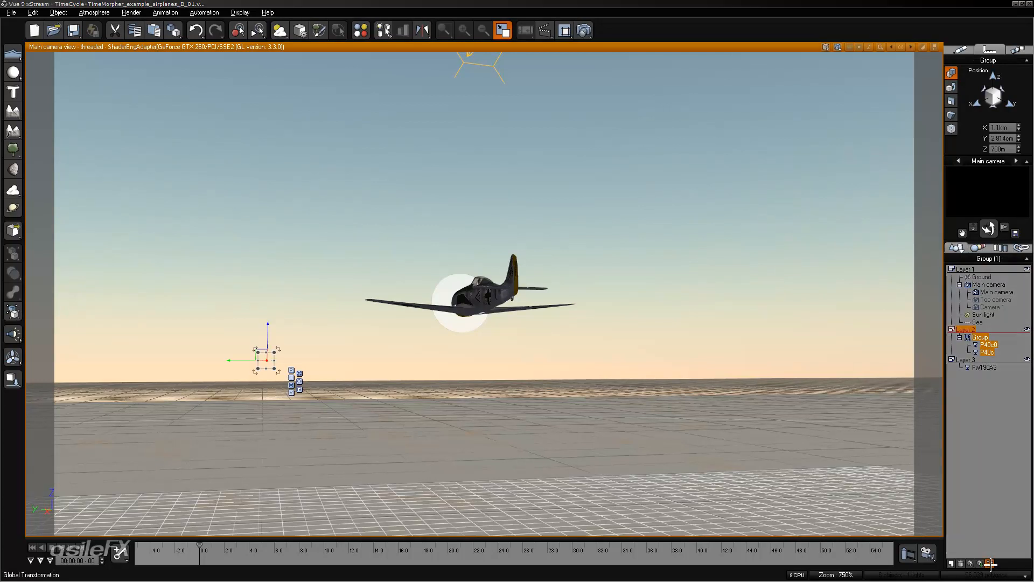
{"action": "left_click", "coordinate": [261, 243]}
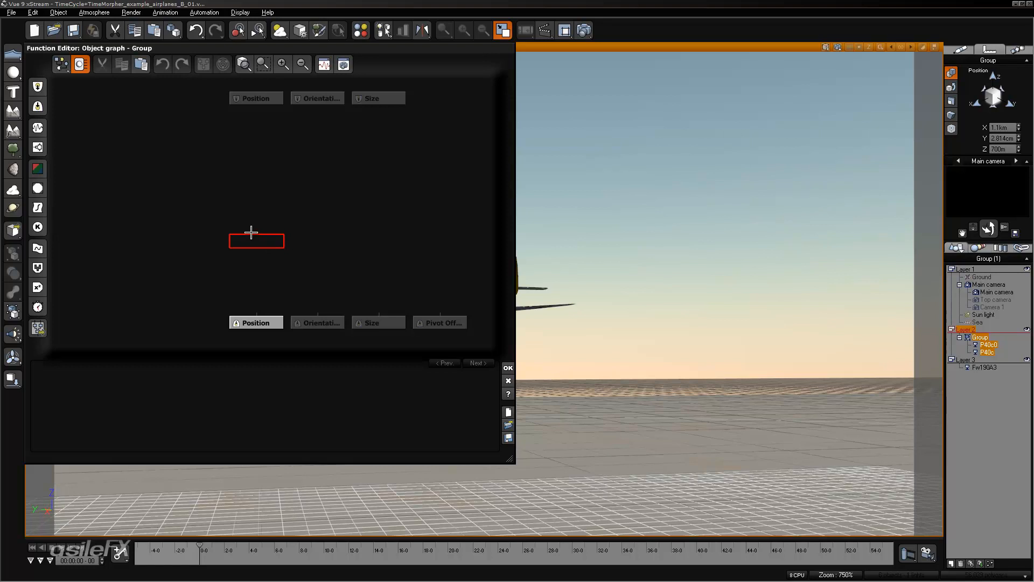
{"action": "left_click", "coordinate": [251, 232]}
{"action": "left_click_drag", "start_coordinate": [303, 227], "coordinate": [264, 189]}
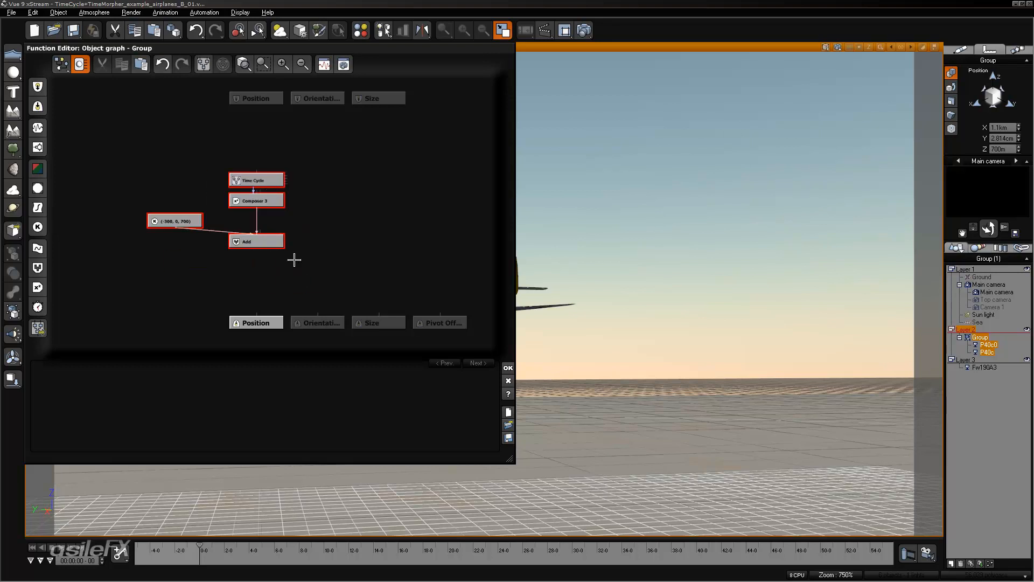
- Set the X value of the Group's constant vector to 1100
{"action": "left_click", "coordinate": [192, 217]}
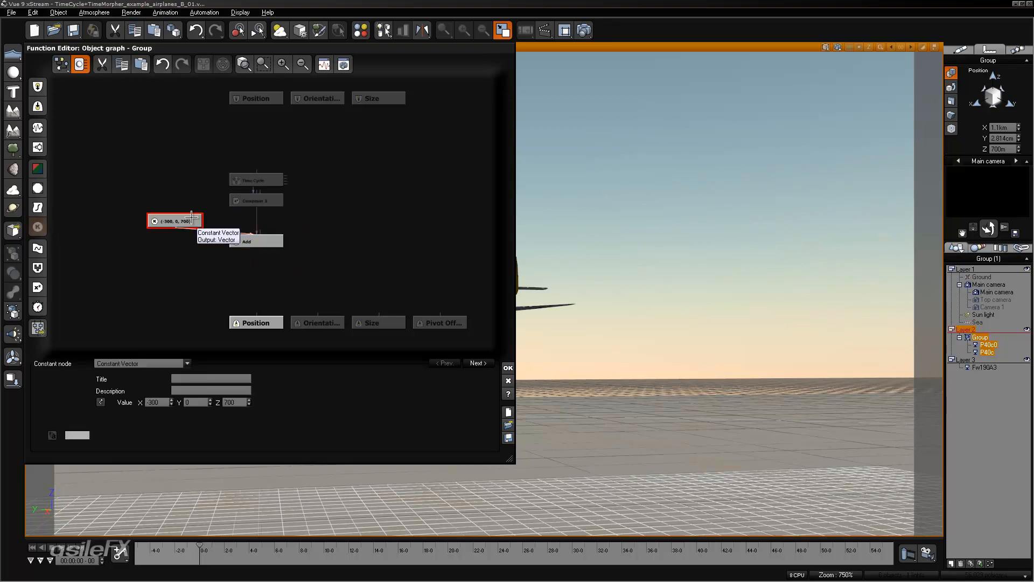
{"action": "left_click", "coordinate": [156, 402]}
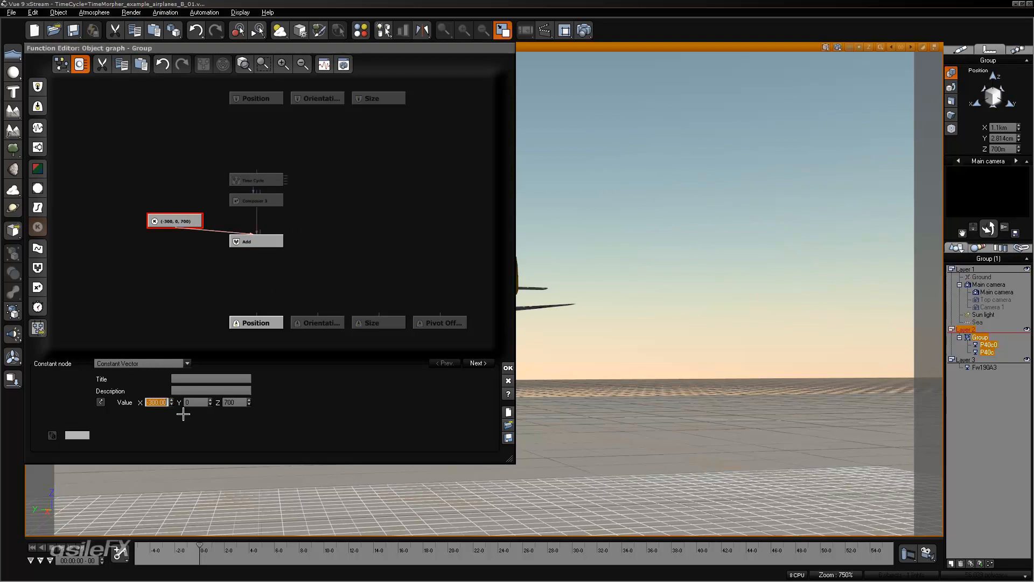
{"action": "type", "text": "1100"}
{"action": "key", "text": "Return"}
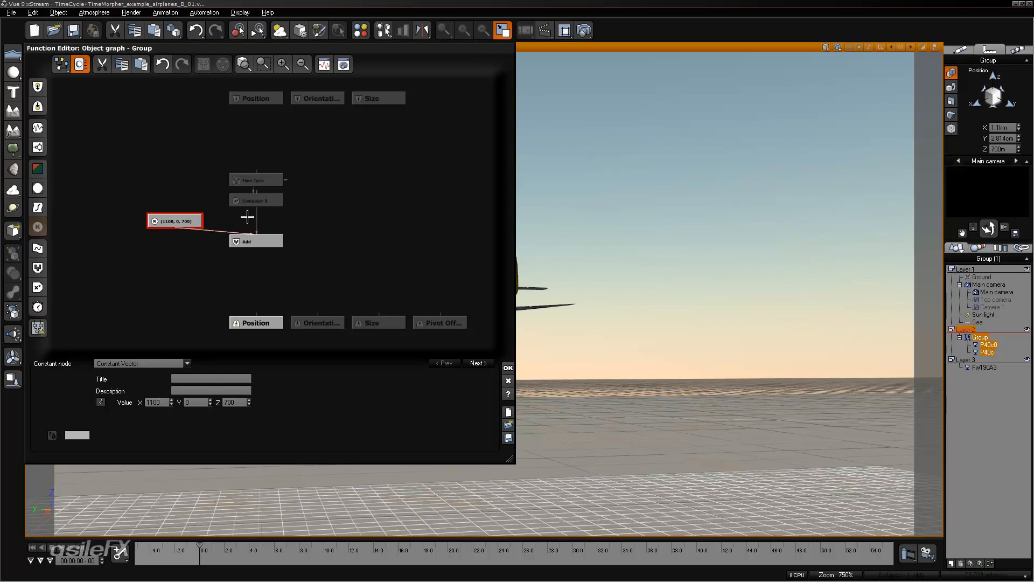
- Set the Group's Time Cycle distance per cycle to -90, connect the Add node to the Position output, and accept the graph
{"action": "left_click", "coordinate": [262, 176]}
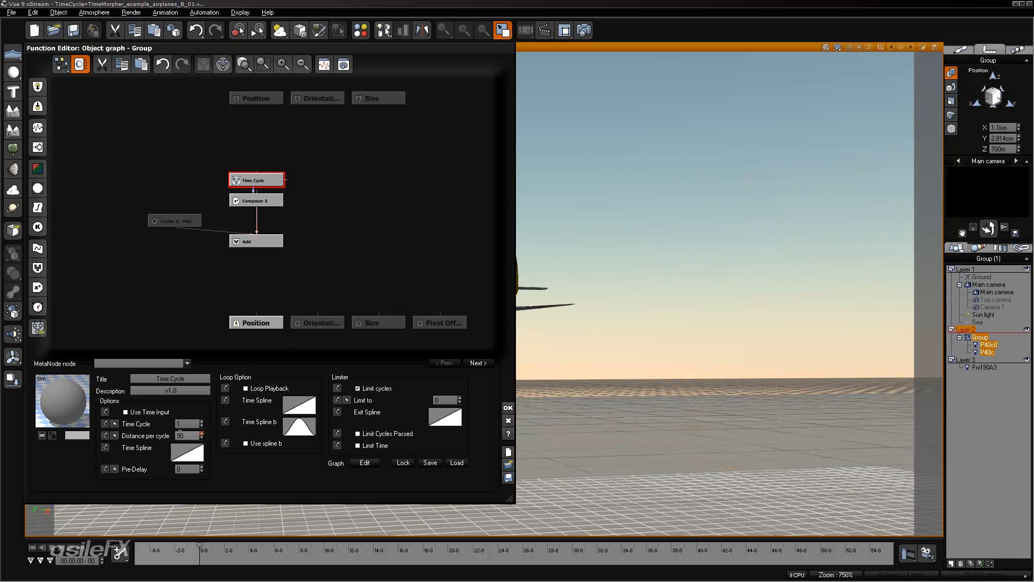
{"action": "double_click", "coordinate": [179, 435]}
{"action": "left_click", "coordinate": [220, 474]}
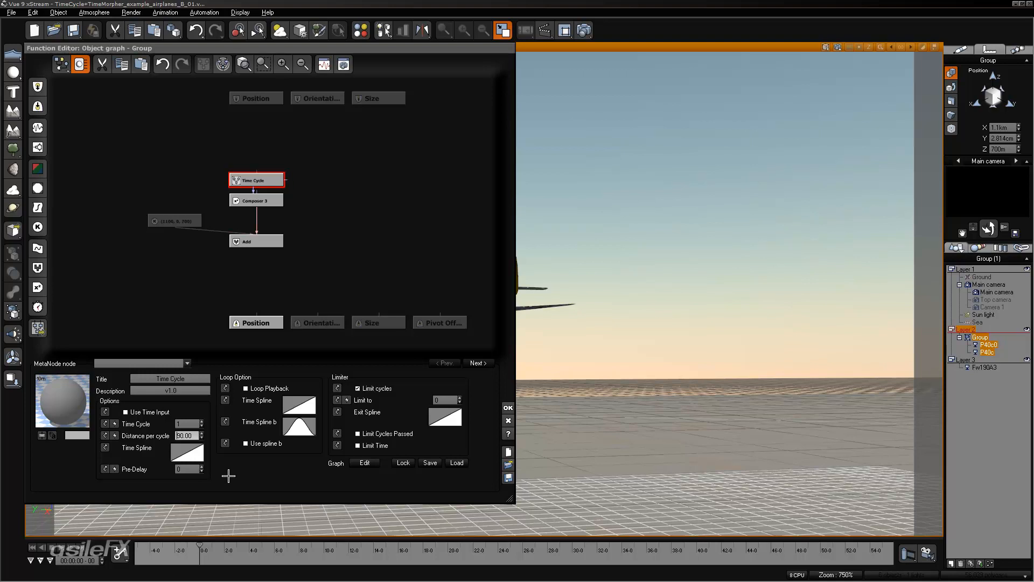
{"action": "type", "text": "-"}
{"action": "key", "text": "Return"}
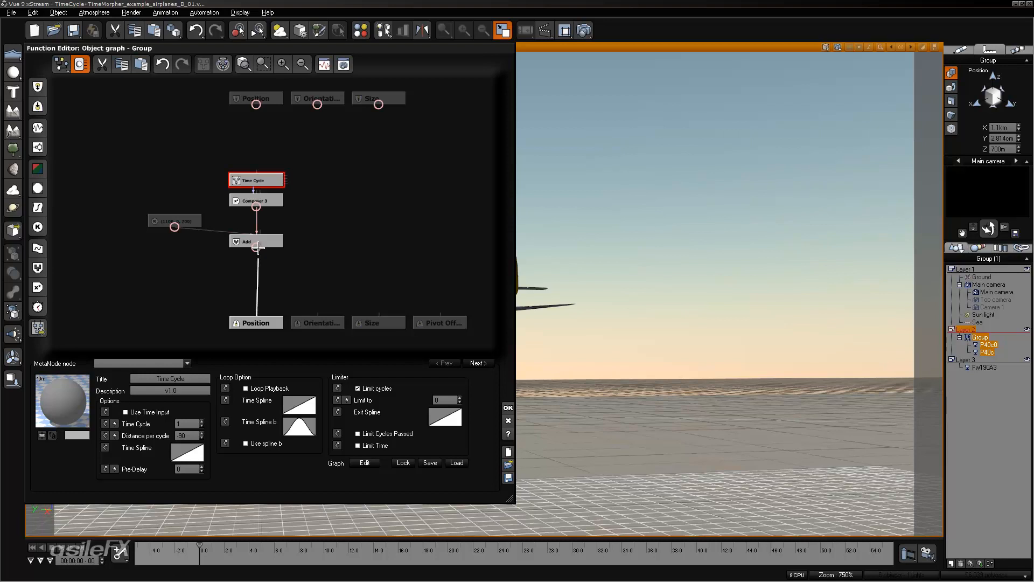
{"action": "left_click", "coordinate": [508, 408]}
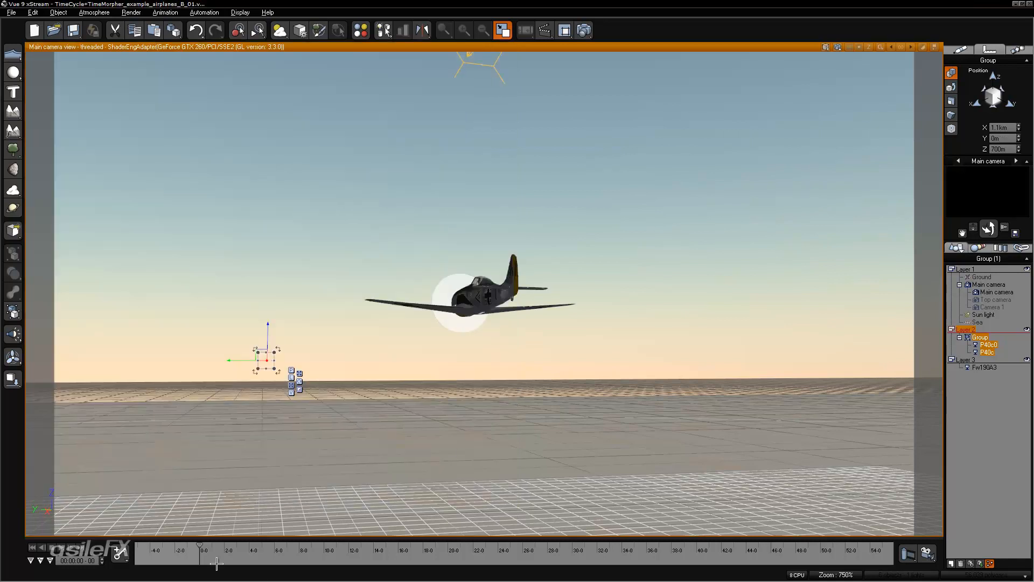
- Scrub to about 6 seconds and examine the P40c Group's motion from above in the enlarged Top view
{"action": "left_click_drag", "start_coordinate": [199, 548], "coordinate": [273, 548]}
{"action": "double_click", "coordinate": [565, 47]}
{"action": "left_click", "coordinate": [352, 161]}
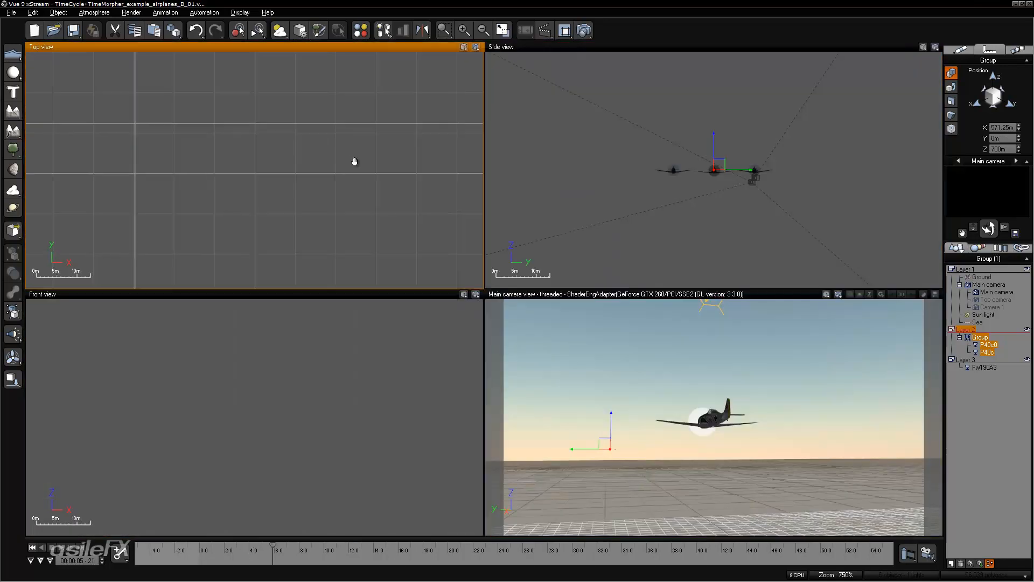
{"action": "double_click", "coordinate": [354, 48]}
{"action": "scroll", "coordinate": [368, 139], "scroll_direction": "down", "scroll_amount": 10}
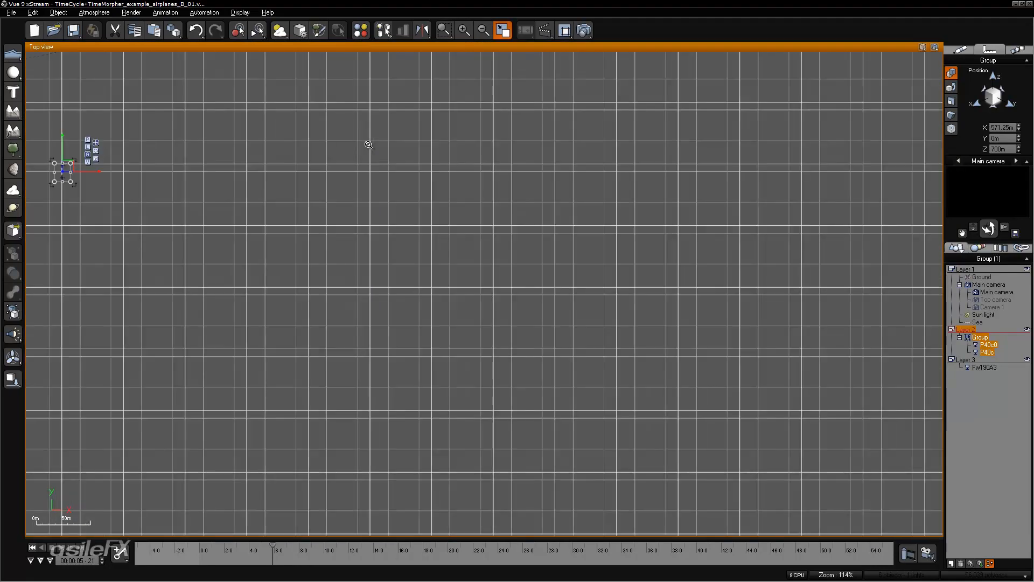
{"action": "right_click_drag", "start_coordinate": [403, 109], "coordinate": [578, 203]}
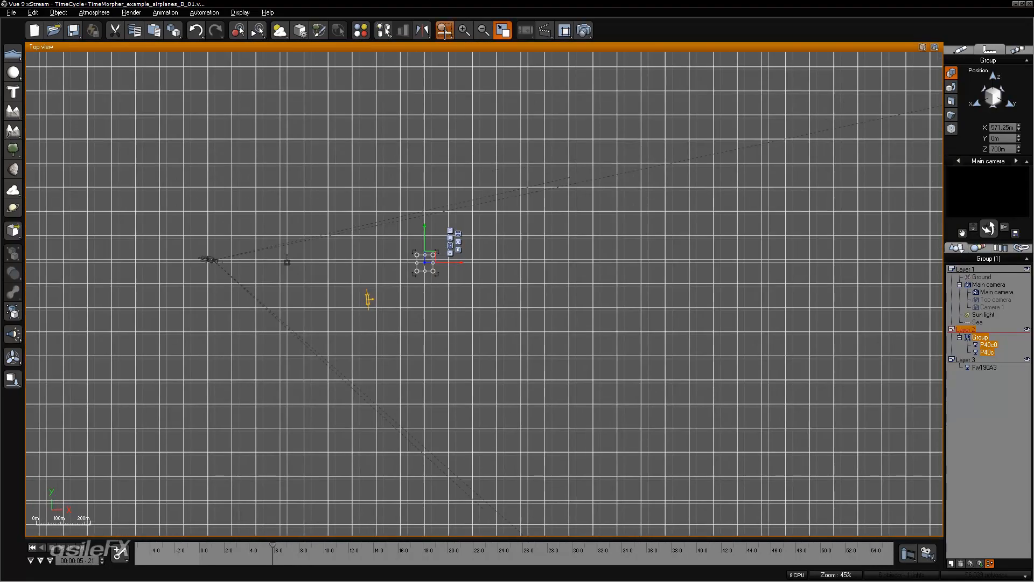
{"action": "left_click", "coordinate": [443, 31]}
{"action": "scroll", "coordinate": [604, 310], "scroll_direction": "down", "scroll_amount": 2}
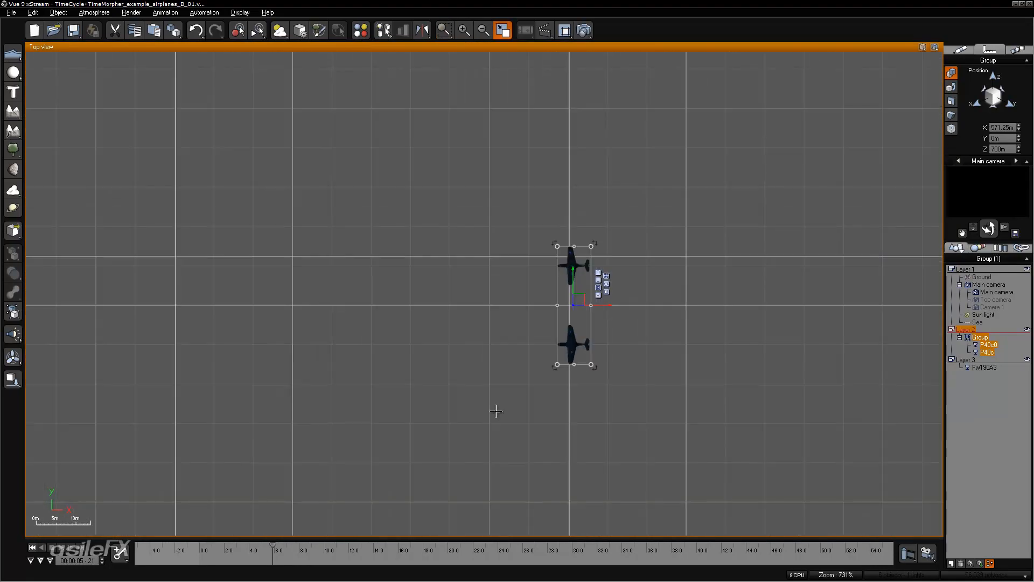
{"action": "mouse_move", "coordinate": [274, 545]}
{"action": "left_mouse_down"}
{"action": "mouse_move", "coordinate": [301, 544]}
{"action": "mouse_move", "coordinate": [197, 543]}
{"action": "mouse_move", "coordinate": [299, 537]}
{"action": "mouse_move", "coordinate": [199, 535]}
{"action": "mouse_move", "coordinate": [277, 535]}
{"action": "left_mouse_up"}
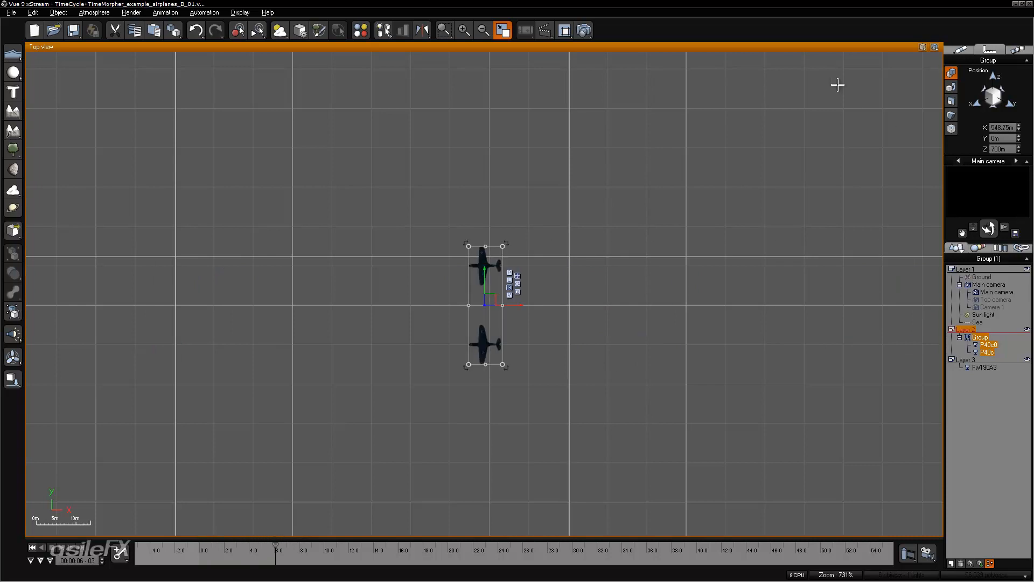
{"action": "double_click", "coordinate": [826, 49]}
{"action": "double_click", "coordinate": [793, 296]}
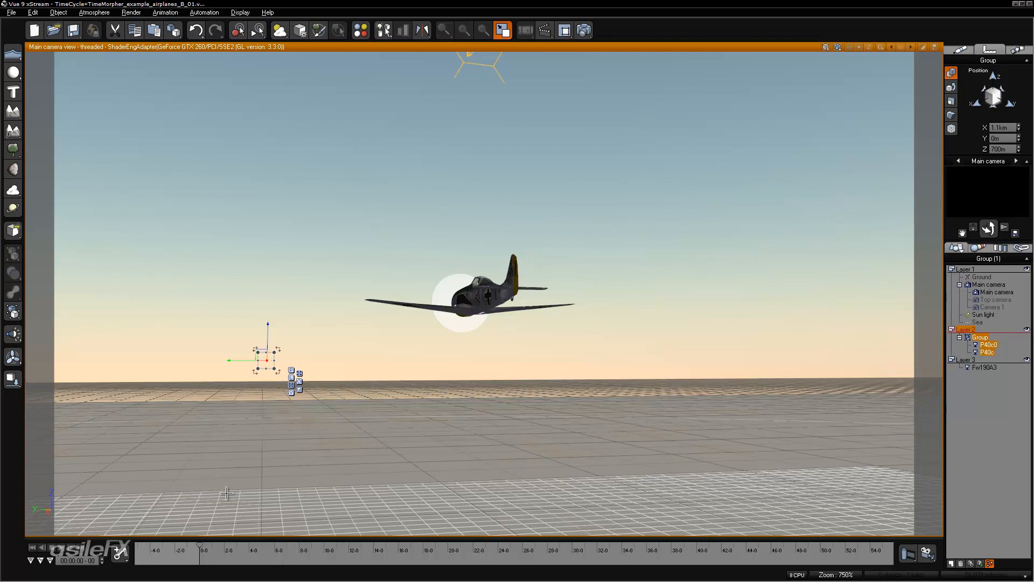
- Move P40c0's pivot to the fuselage underside, at about X 68 cm and Z -78 cm, working in the Front view
{"action": "double_click", "coordinate": [628, 48]}
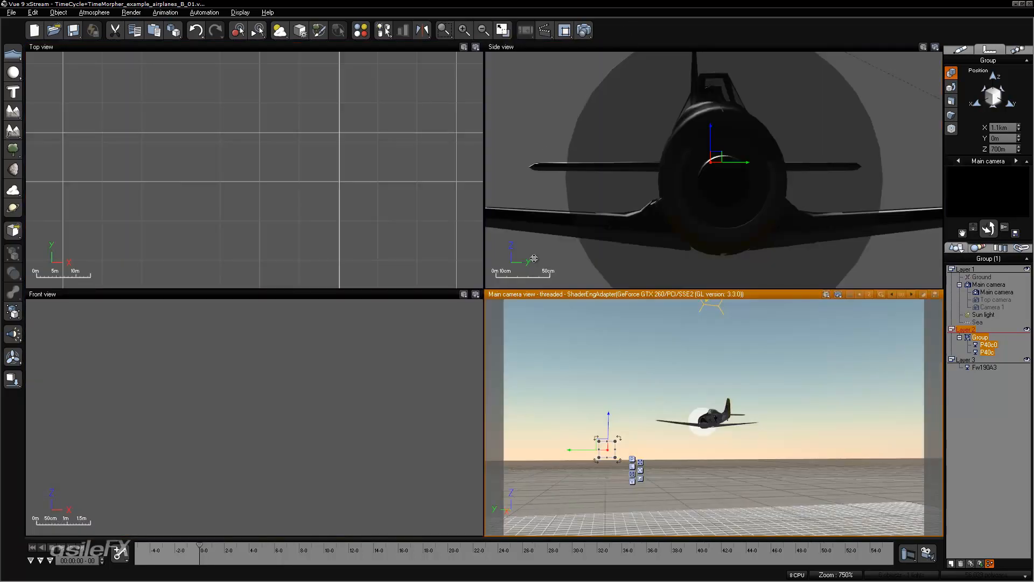
{"action": "left_click", "coordinate": [384, 391]}
{"action": "scroll", "coordinate": [391, 396], "scroll_direction": "down", "scroll_amount": 2}
{"action": "scroll", "coordinate": [391, 395], "scroll_direction": "down", "scroll_amount": 1}
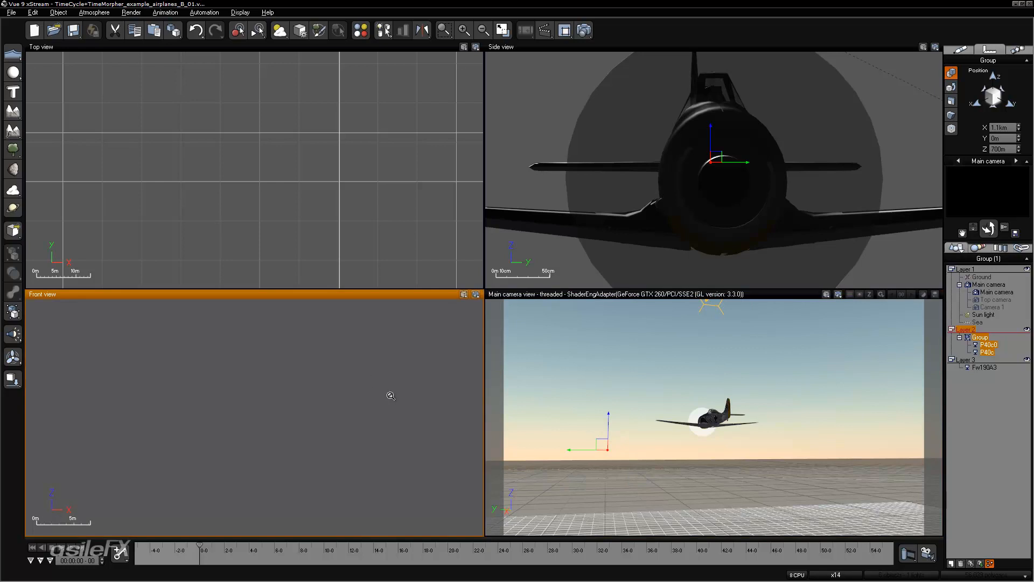
{"action": "left_click", "coordinate": [989, 344]}
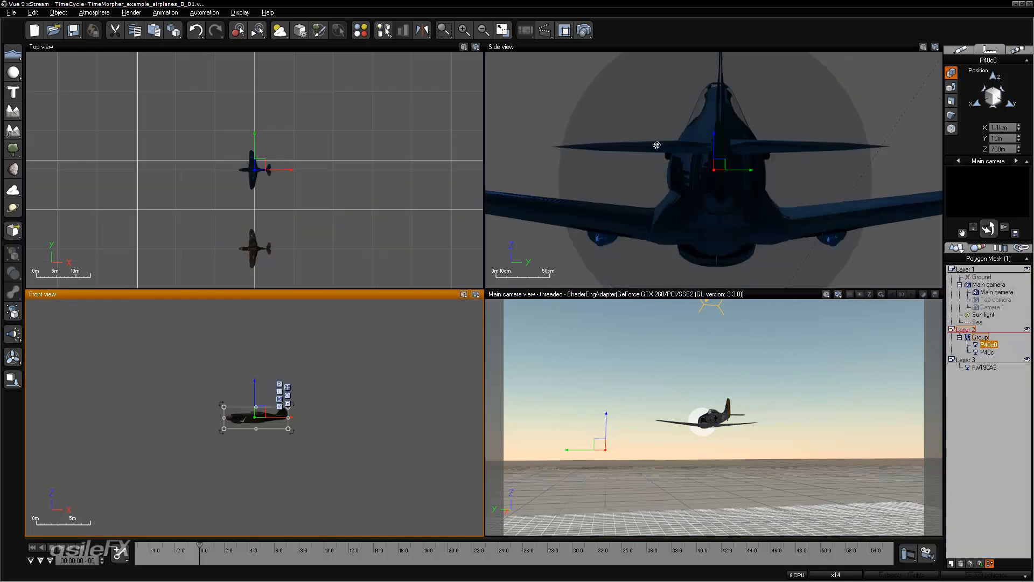
{"action": "left_click", "coordinate": [444, 30]}
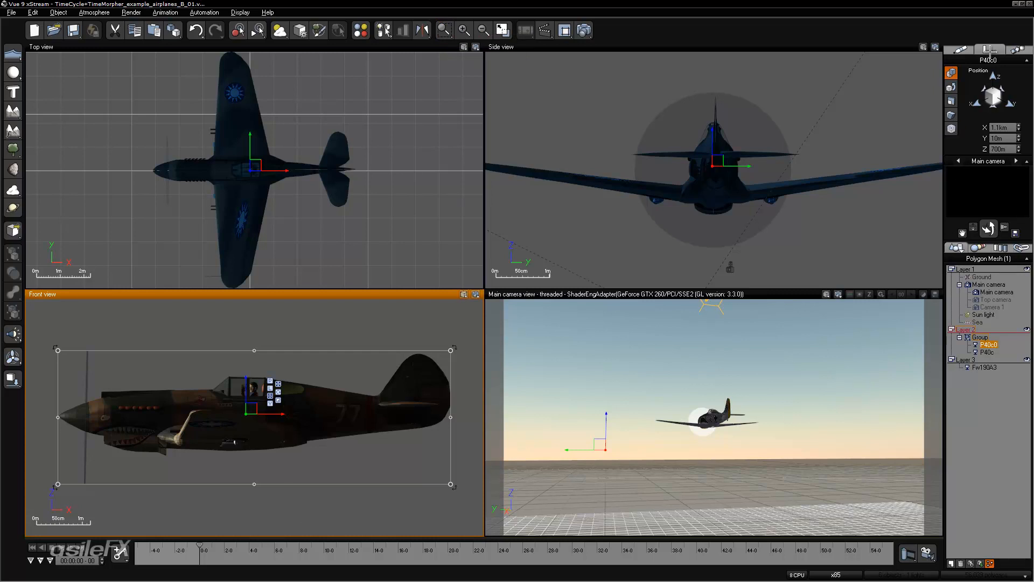
{"action": "left_click", "coordinate": [952, 128]}
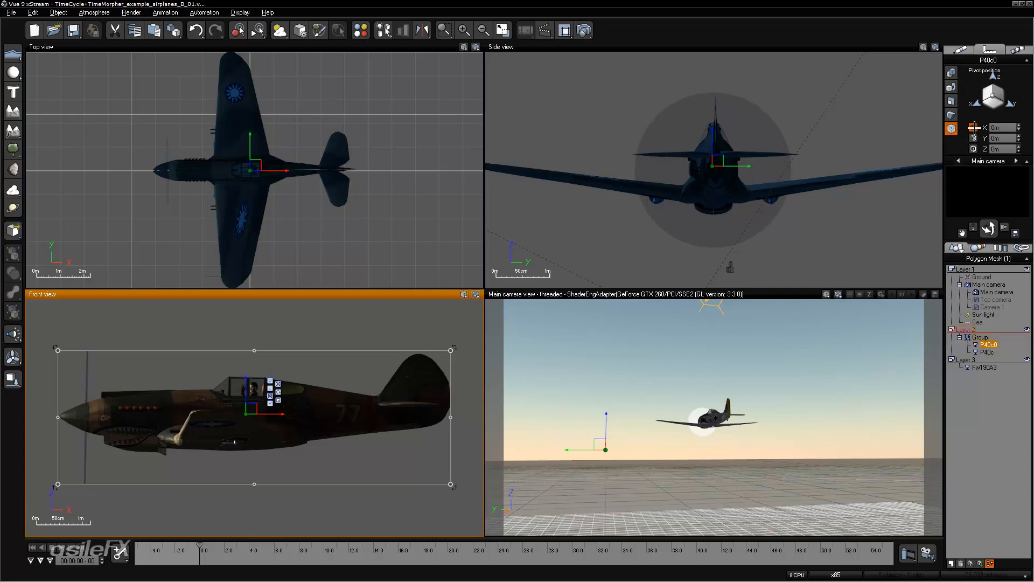
{"action": "left_click", "coordinate": [971, 128]}
{"action": "left_click_drag", "start_coordinate": [245, 414], "coordinate": [286, 450]}
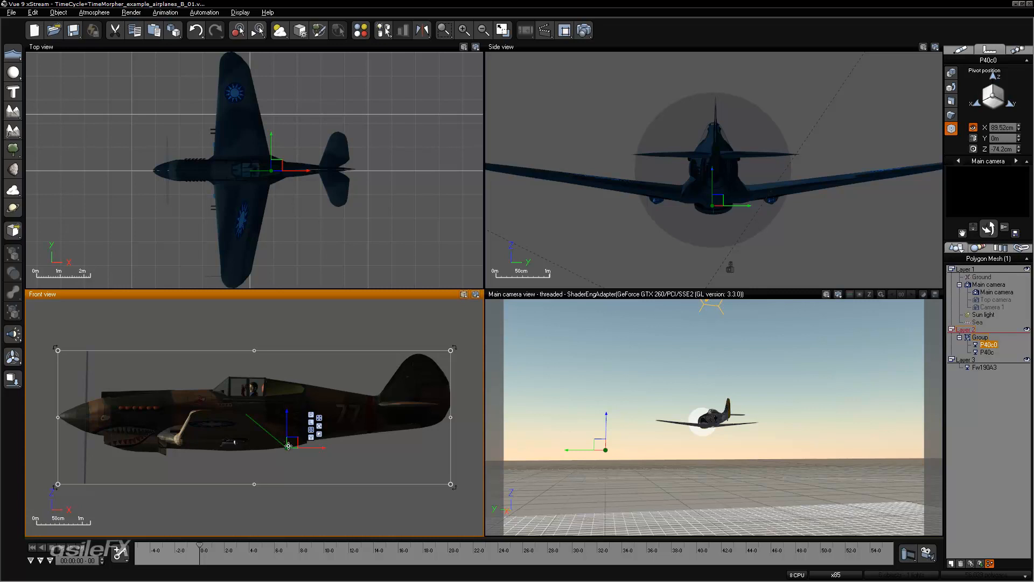
{"action": "left_click_drag", "start_coordinate": [288, 449], "coordinate": [277, 452]}
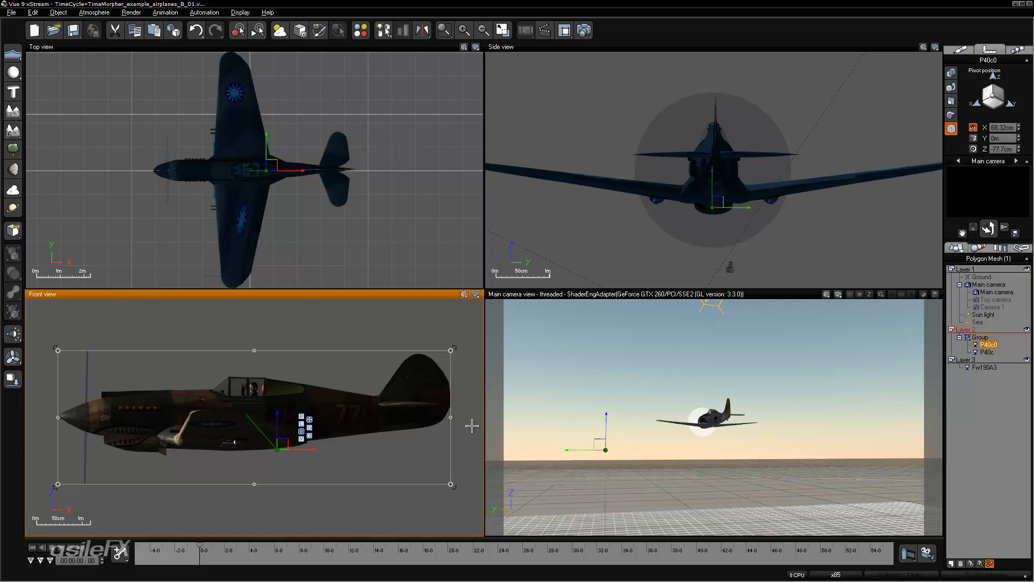
- Move P40c's pivot to the fuselage underside, at about X 1.1 m and Z -71 cm
{"action": "left_click", "coordinate": [985, 352]}
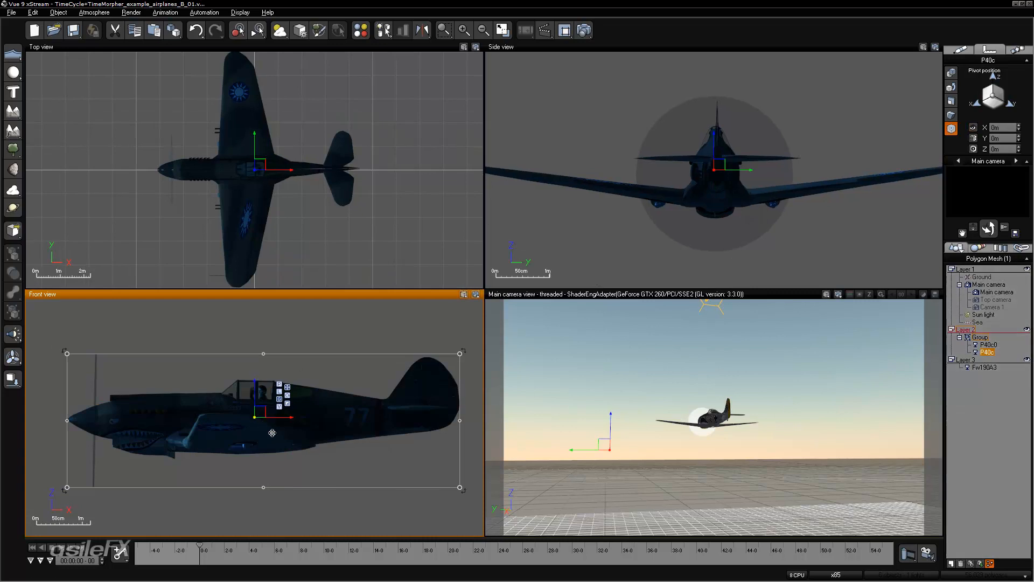
{"action": "left_click", "coordinate": [972, 127]}
{"action": "left_click_drag", "start_coordinate": [253, 417], "coordinate": [307, 449]}
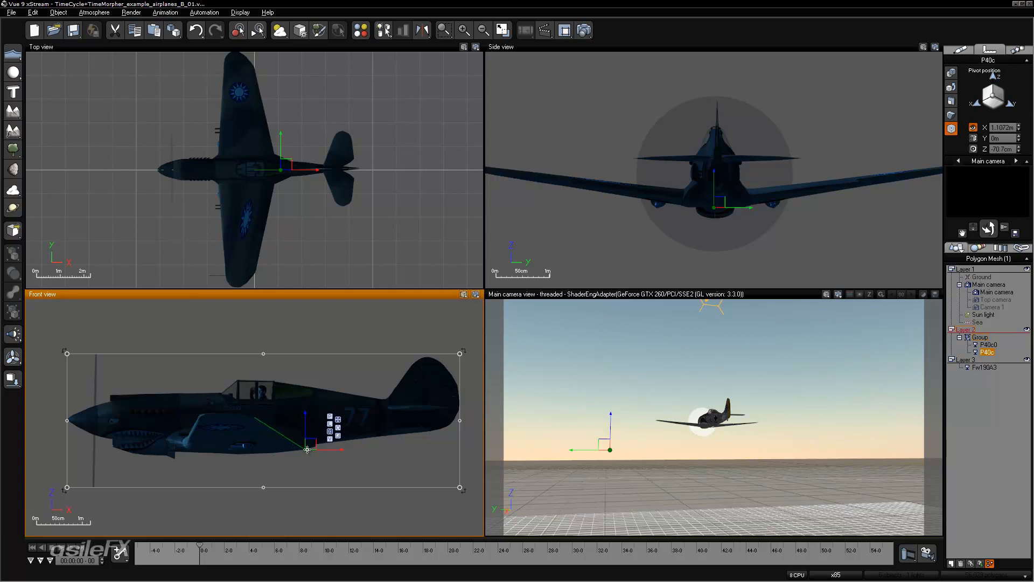
- Move the Fw190A3's pivot to about X 68 cm and Z -82.5 cm, and compare the pivots of all three planes
{"action": "left_click", "coordinate": [975, 367]}
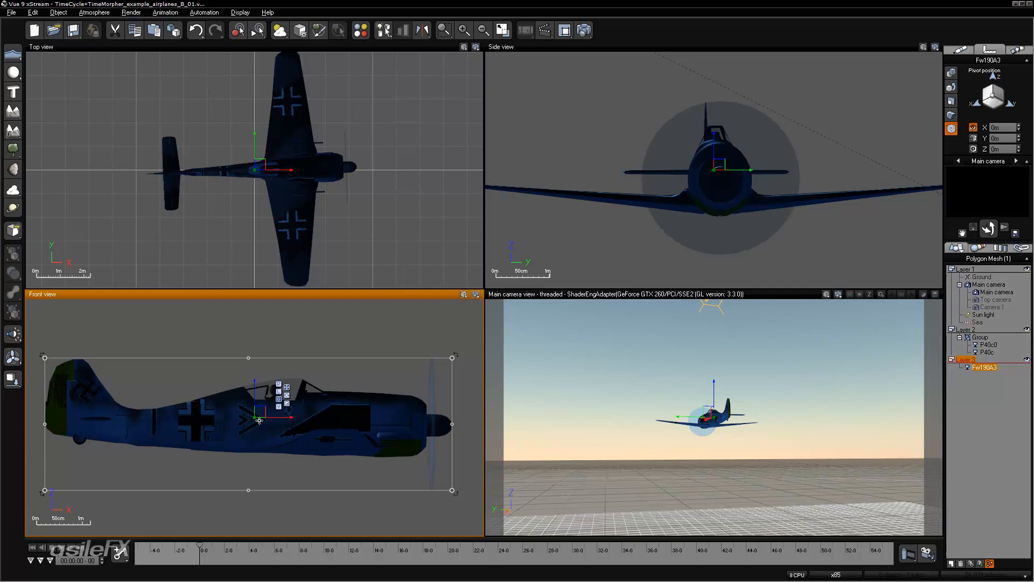
{"action": "left_click_drag", "start_coordinate": [252, 416], "coordinate": [285, 454]}
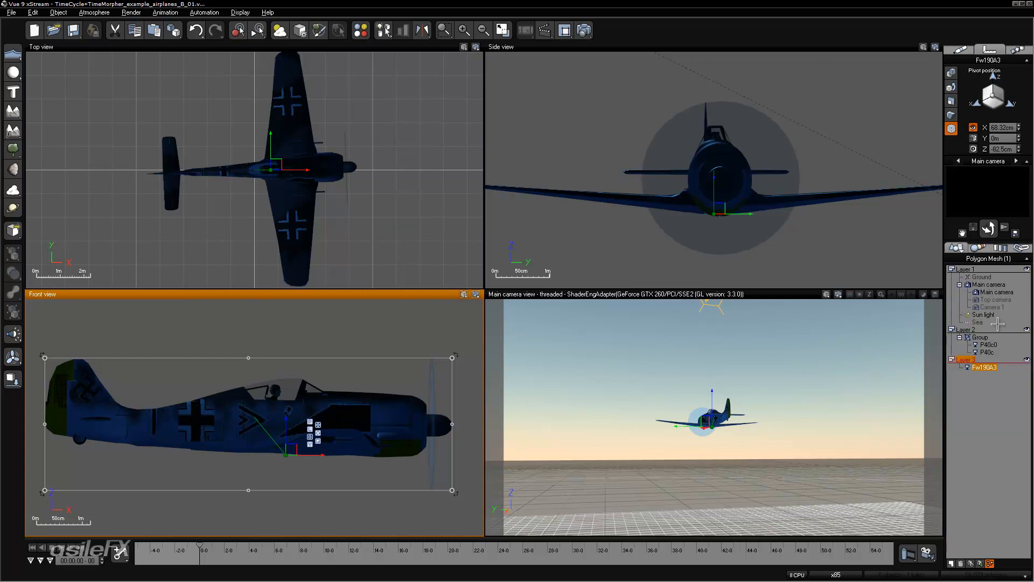
{"action": "left_click", "coordinate": [987, 346]}
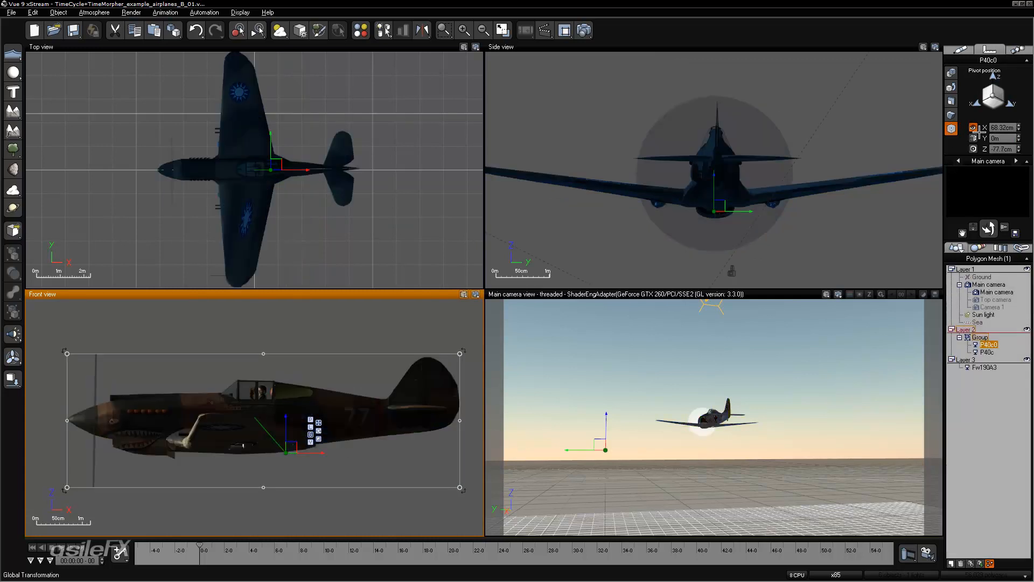
{"action": "left_click", "coordinate": [987, 352]}
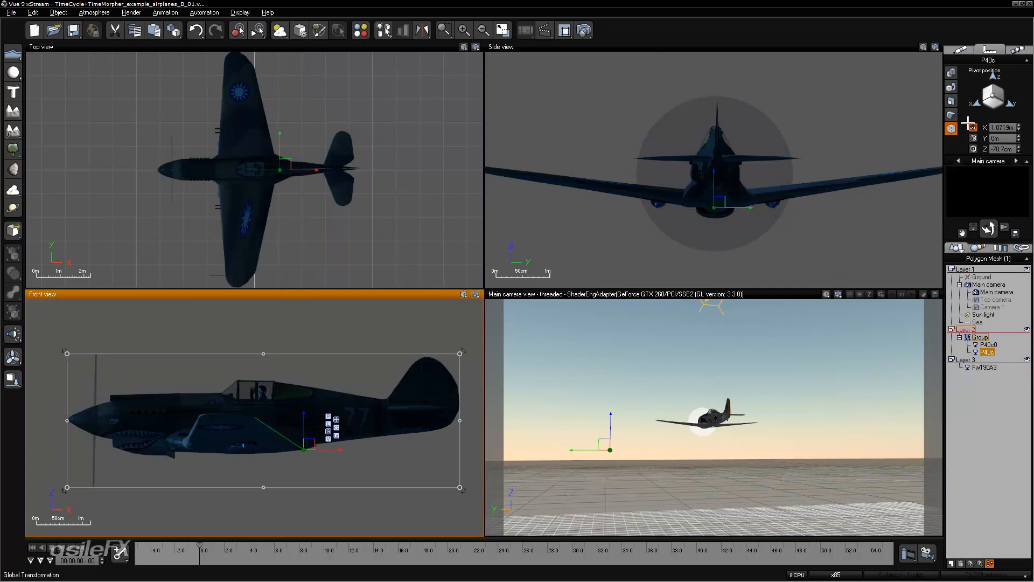
{"action": "left_click", "coordinate": [984, 366]}
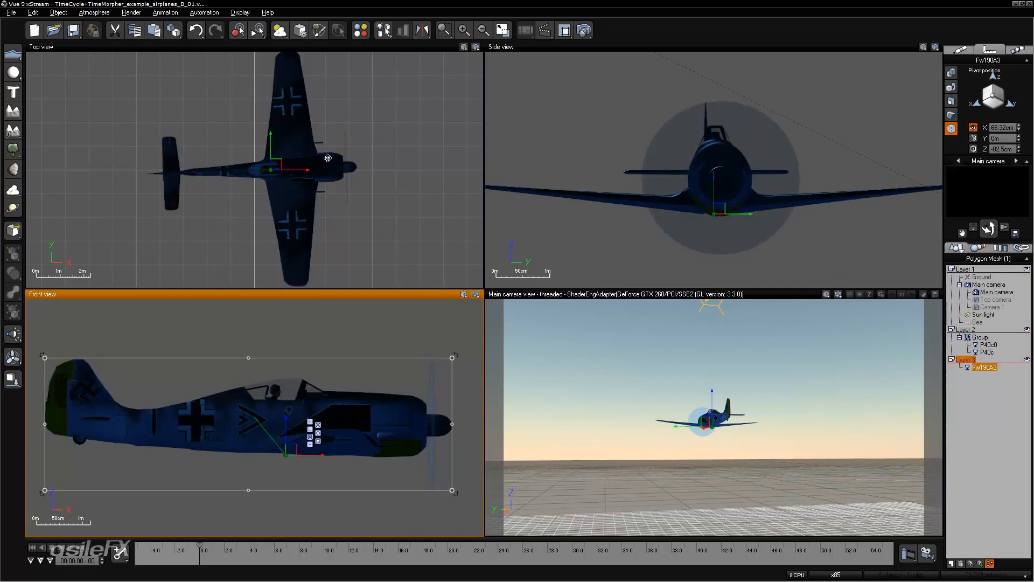
- Rotate the Fw190A3 slightly around its new pivot in the Top view, to a yaw of about 358
{"action": "left_click", "coordinate": [952, 85]}
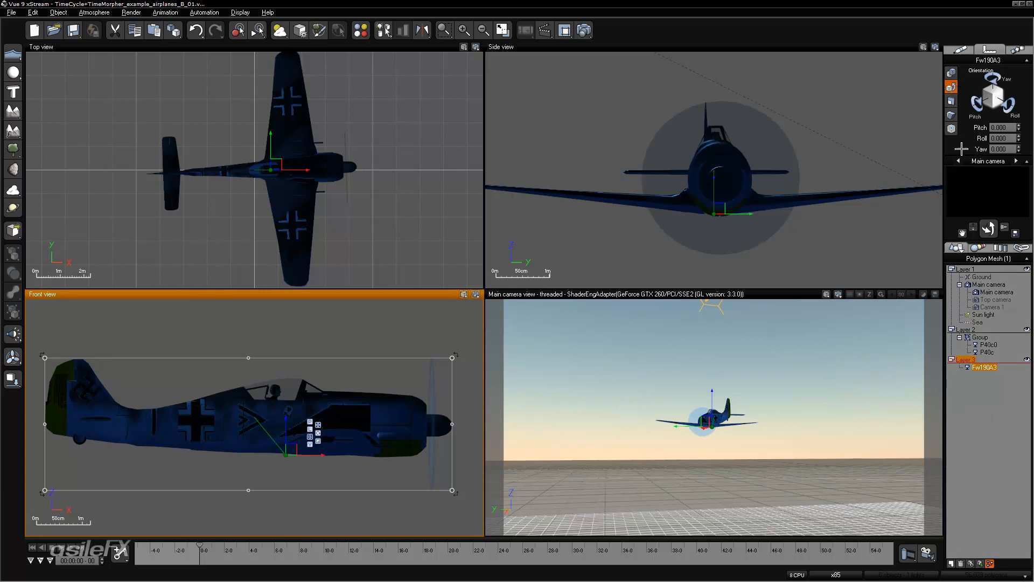
{"action": "left_click", "coordinate": [951, 129]}
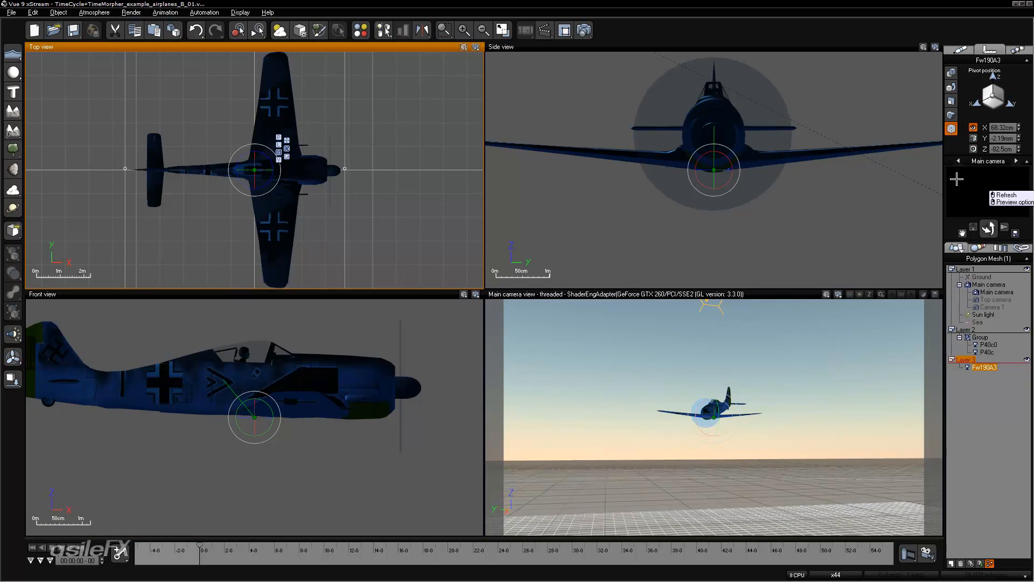
{"action": "left_click", "coordinate": [951, 88]}
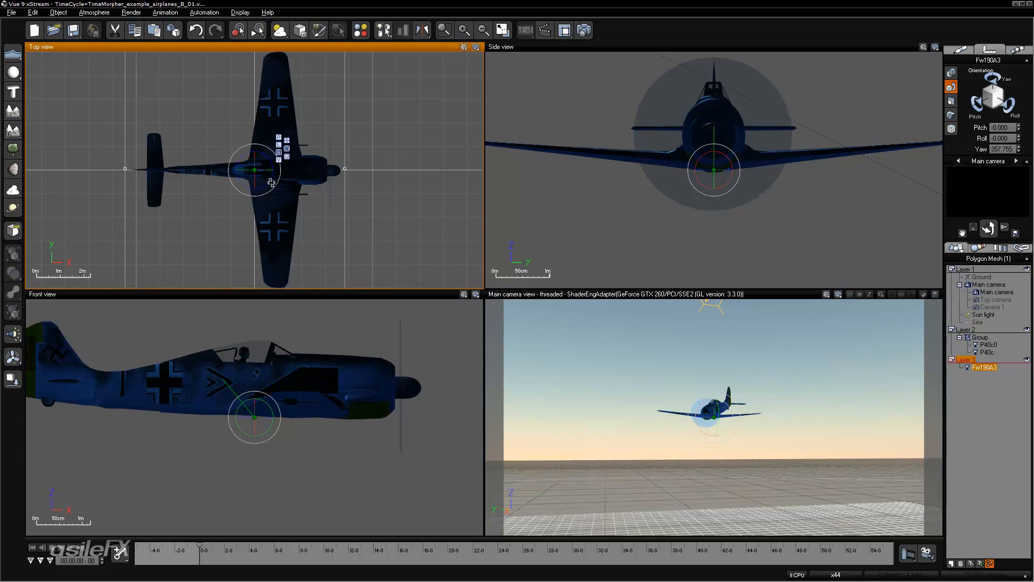
{"action": "mouse_move", "coordinate": [267, 181]}
{"action": "left_mouse_down"}
{"action": "mouse_move", "coordinate": [277, 193]}
{"action": "mouse_move", "coordinate": [270, 185]}
{"action": "left_mouse_up"}
{"action": "left_click", "coordinate": [977, 443]}
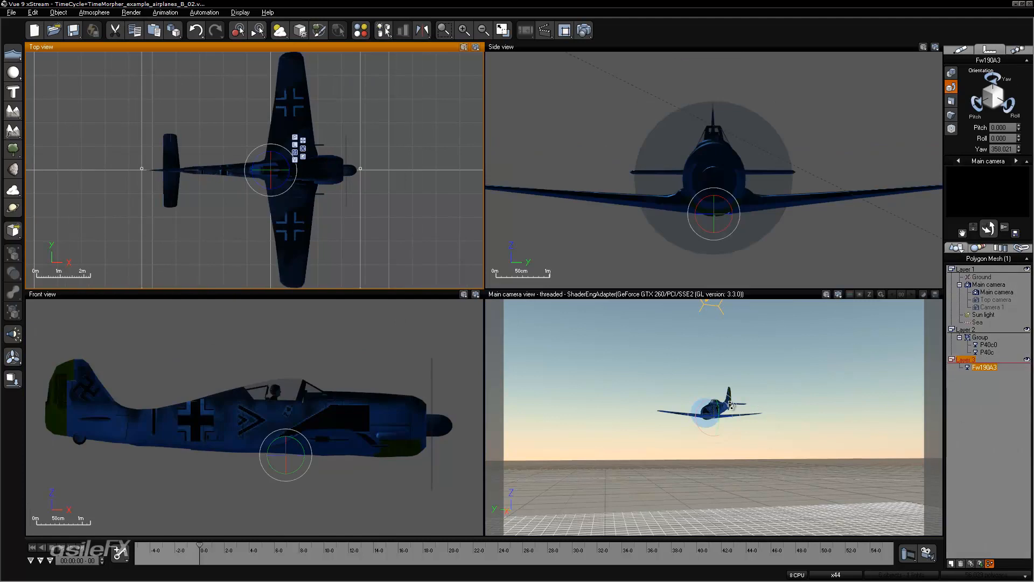
- Preview the enlarged Main camera view up to about 10 seconds and open the Fw190A3's object graph to inspect its nodes
{"action": "double_click", "coordinate": [721, 294]}
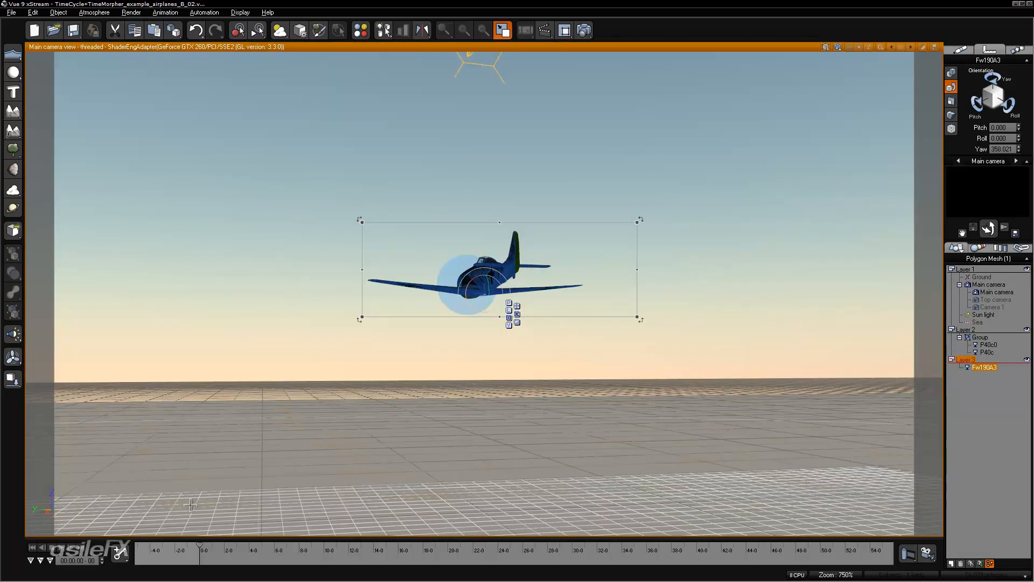
{"action": "left_click_drag", "start_coordinate": [199, 546], "coordinate": [327, 547]}
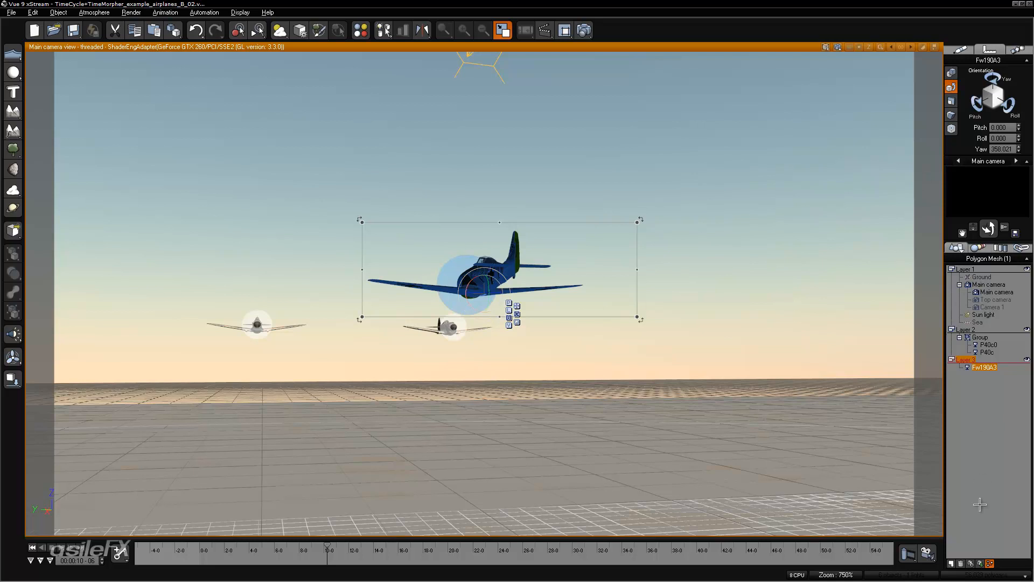
{"action": "left_click", "coordinate": [990, 563]}
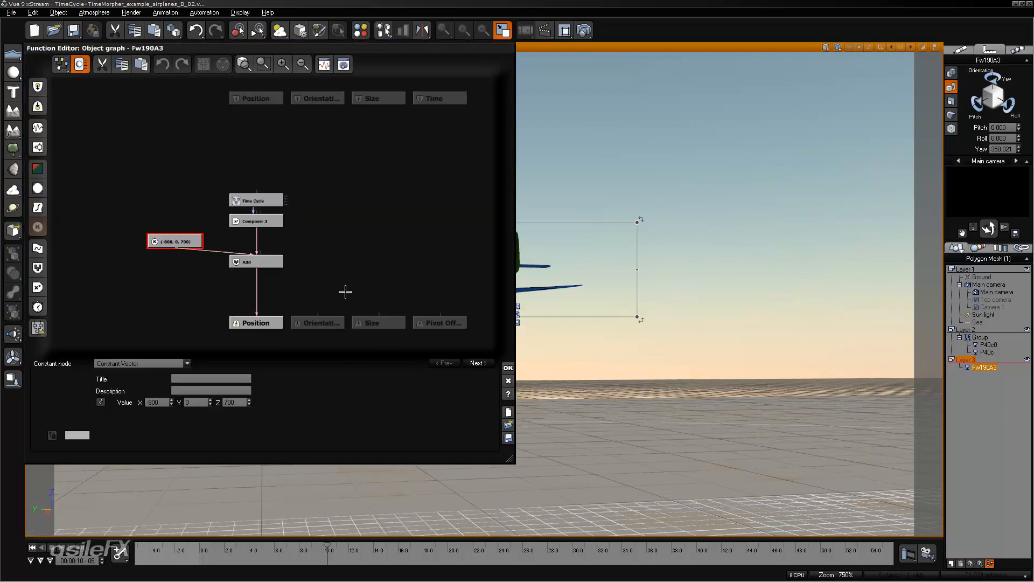
{"action": "left_click", "coordinate": [320, 266]}
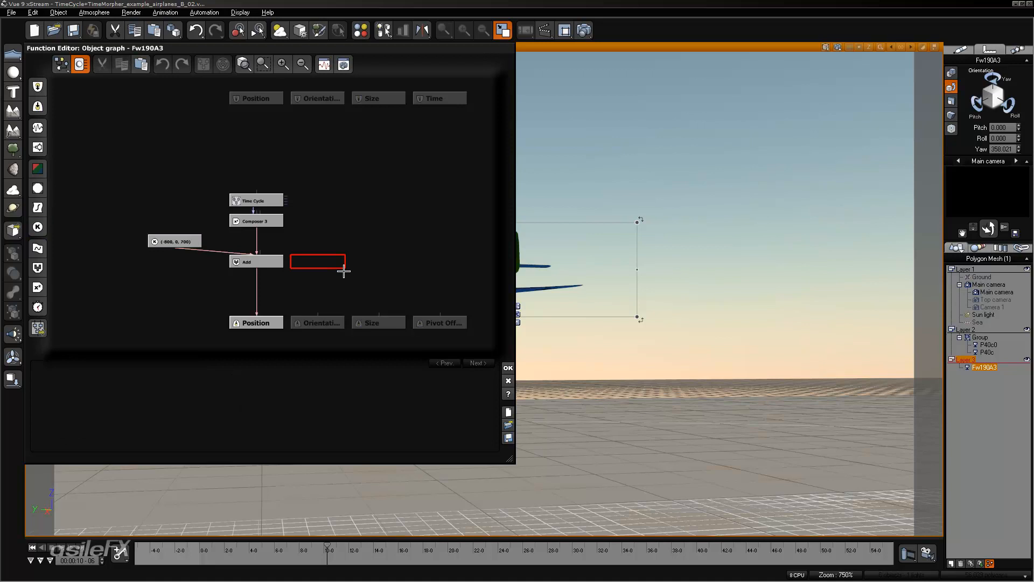
{"action": "left_click", "coordinate": [277, 201]}
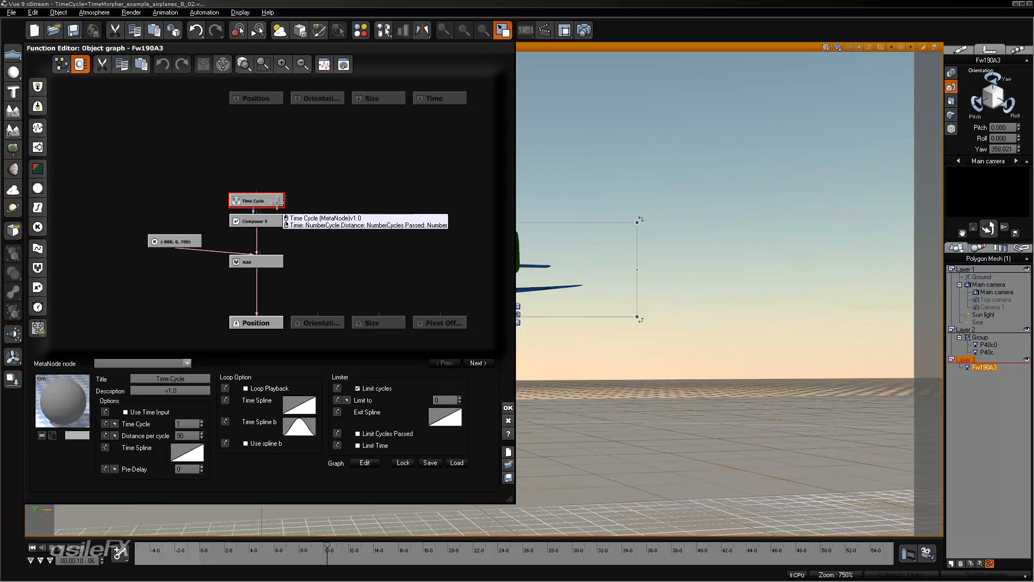
{"action": "left_click", "coordinate": [348, 194]}
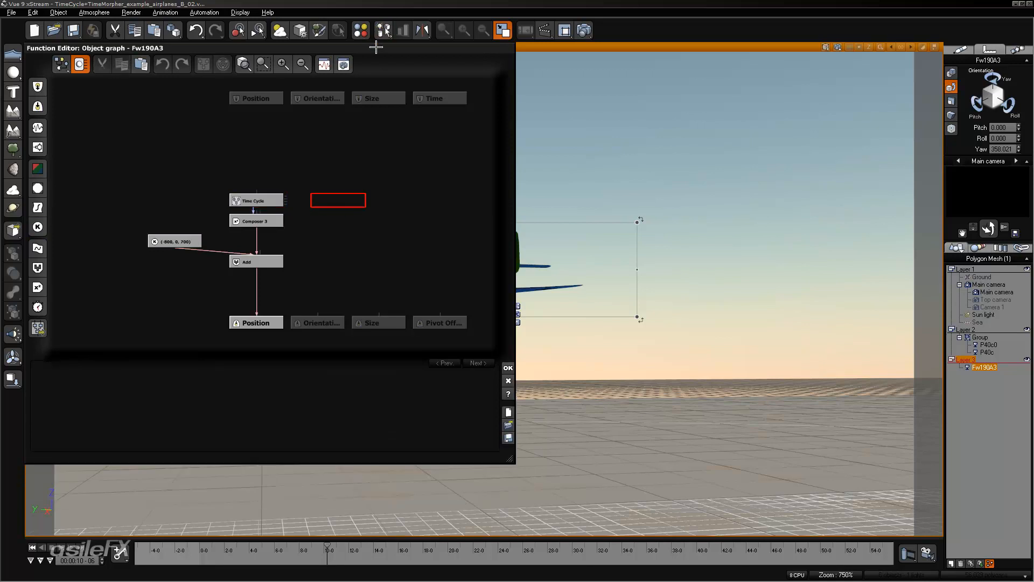
- Duplicate the linked Time Cycle and Composer 3 nodes above the Orientation output, and select the copied Time Cycle node
{"action": "left_click_drag", "start_coordinate": [376, 47], "coordinate": [803, 40]}
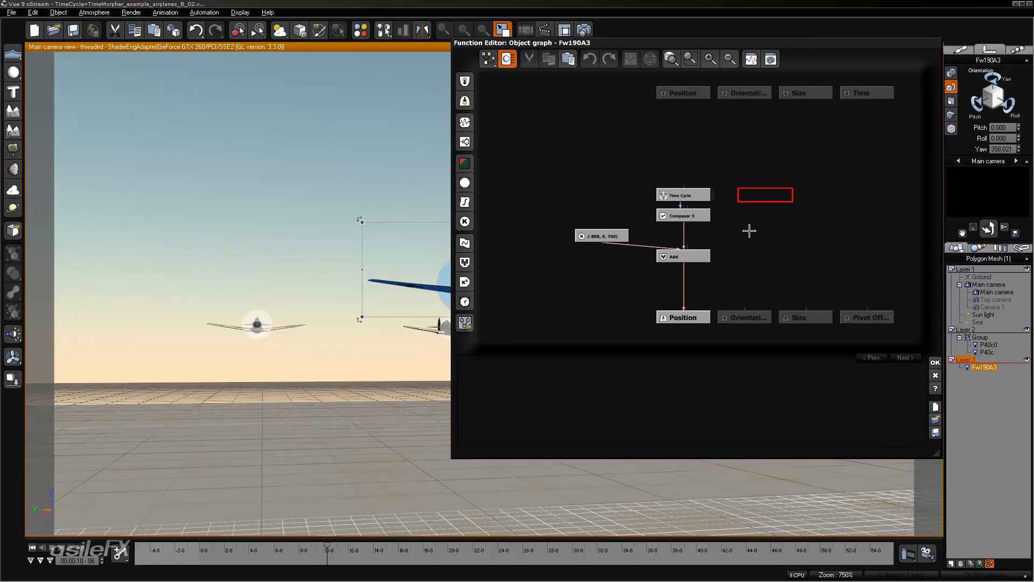
{"action": "left_click_drag", "start_coordinate": [748, 228], "coordinate": [657, 183]}
{"action": "key", "text": "ctrl+c"}
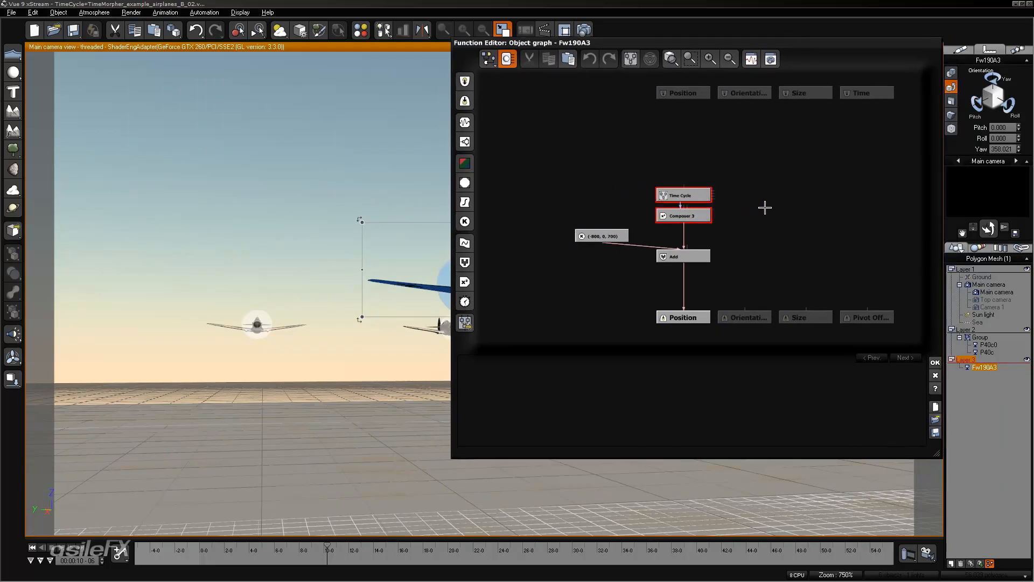
{"action": "left_click", "coordinate": [764, 210]}
{"action": "key", "text": "ctrl+v"}
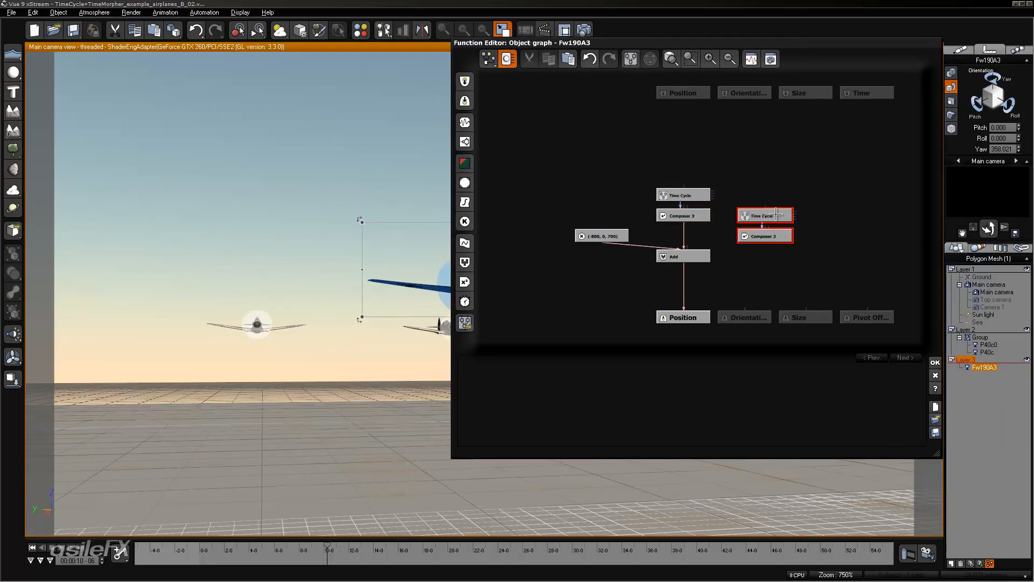
{"action": "mouse_move", "coordinate": [776, 215]}
{"action": "left_mouse_down"}
{"action": "mouse_move", "coordinate": [776, 195]}
{"action": "mouse_move", "coordinate": [768, 242]}
{"action": "mouse_move", "coordinate": [778, 201]}
{"action": "mouse_move", "coordinate": [774, 210]}
{"action": "left_mouse_up"}
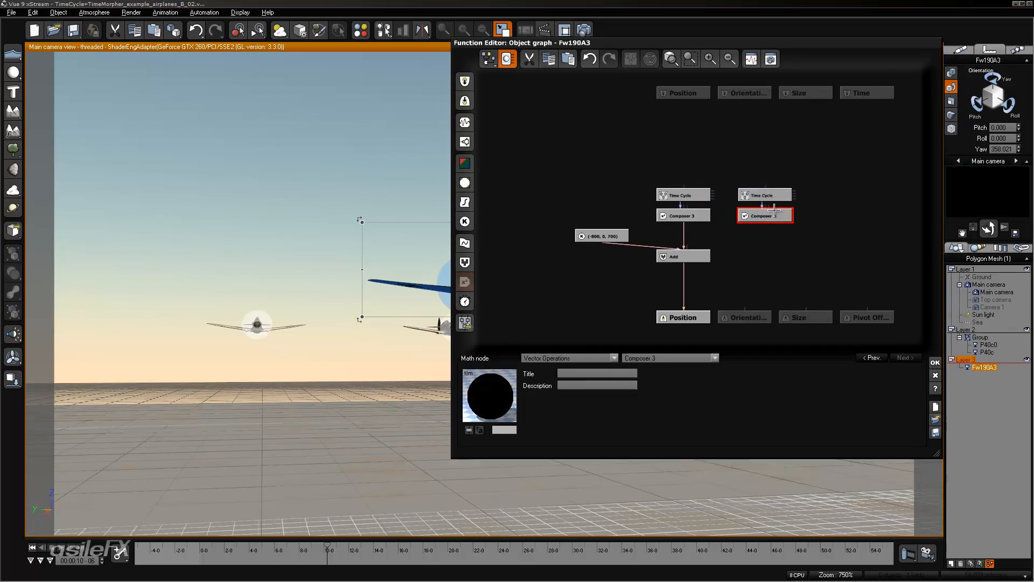
{"action": "left_click", "coordinate": [781, 194]}
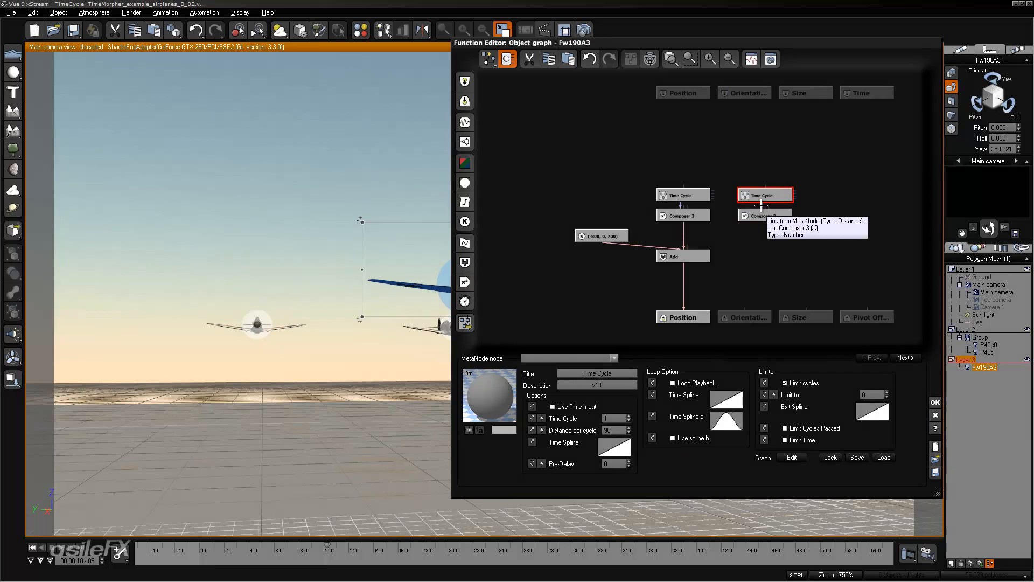
- Set the copied Time Cycle node's Time Cycle to 3 and its Pre-Delay to 10
{"action": "left_click", "coordinate": [763, 216]}
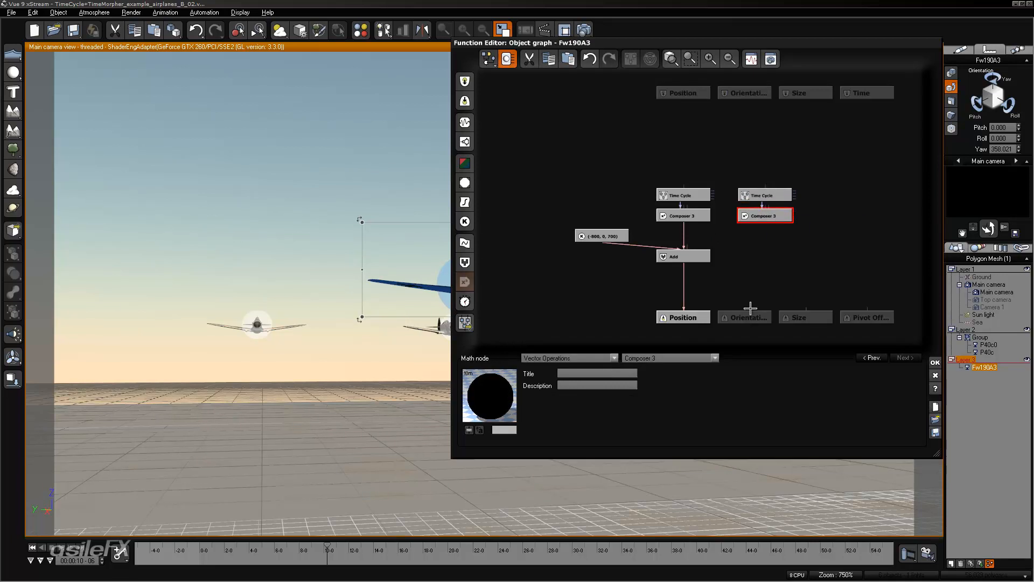
{"action": "left_click", "coordinate": [765, 195]}
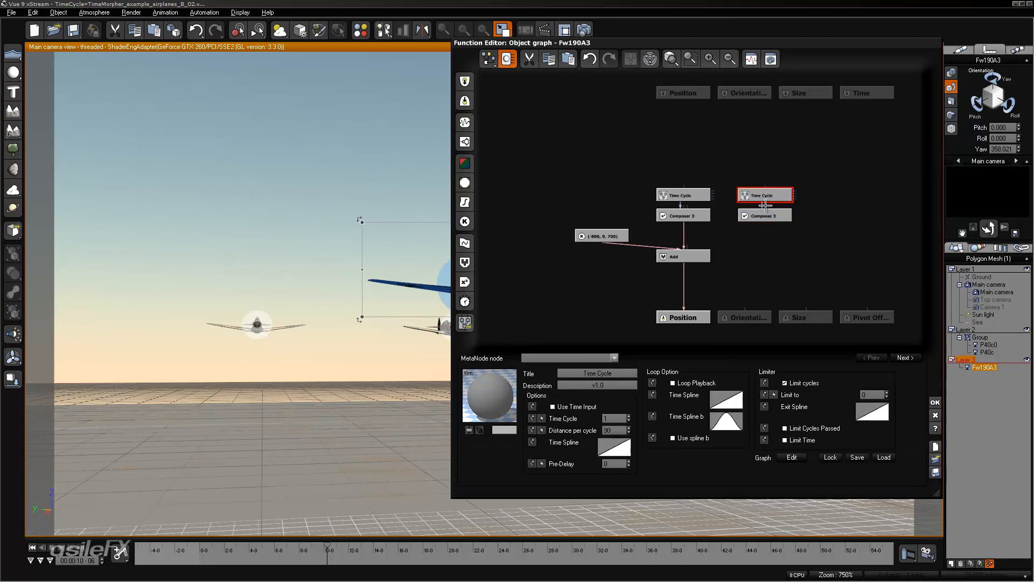
{"action": "left_click", "coordinate": [613, 418]}
{"action": "type", "text": "3"}
{"action": "key", "text": "Return"}
{"action": "left_click", "coordinate": [614, 463]}
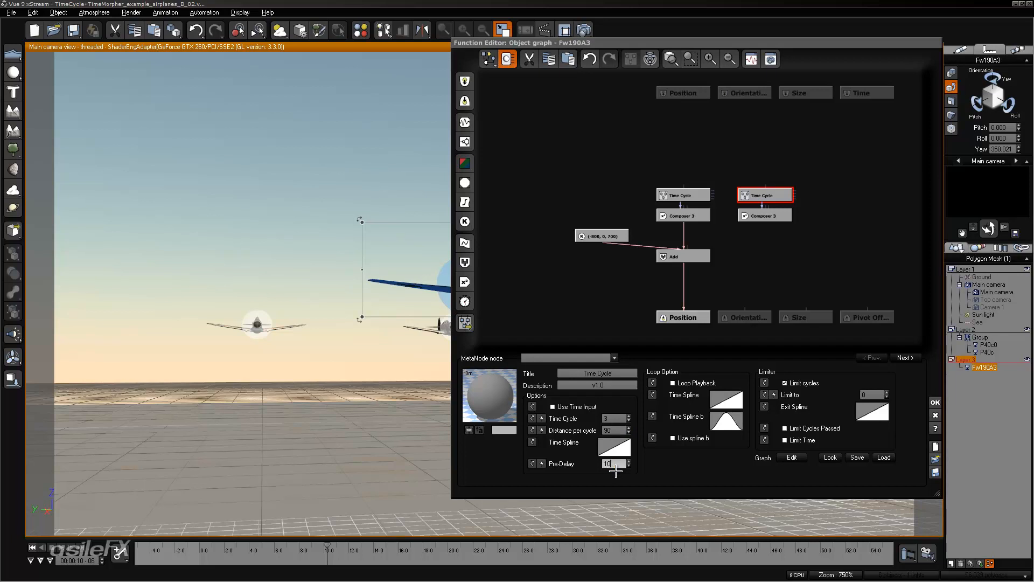
{"action": "key", "text": "Return"}
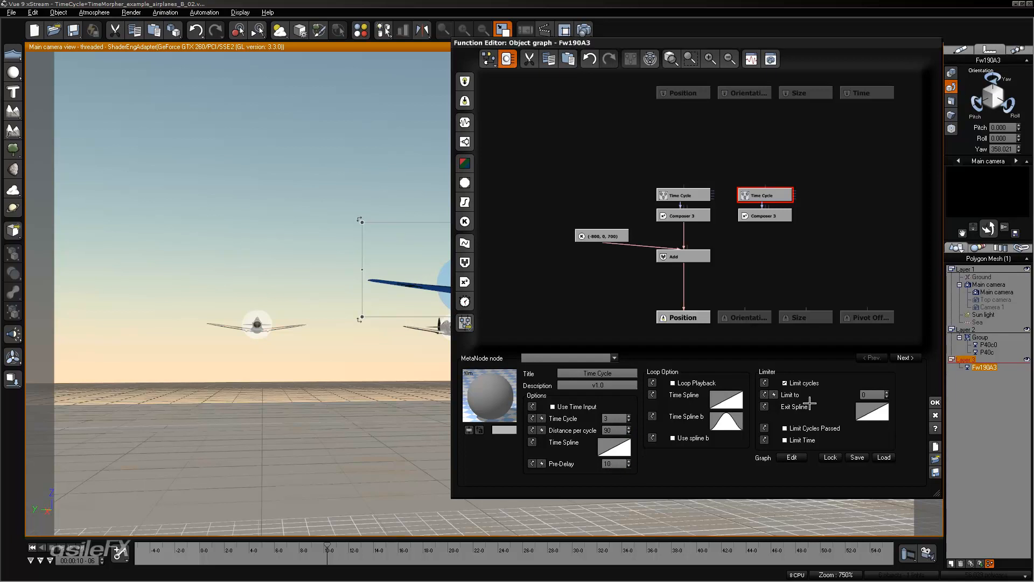
- Limit the copied Time Cycle node to 1 cycle, and enable its Limit Time and Loop Playback options
{"action": "left_click", "coordinate": [870, 394]}
{"action": "type", "text": "1"}
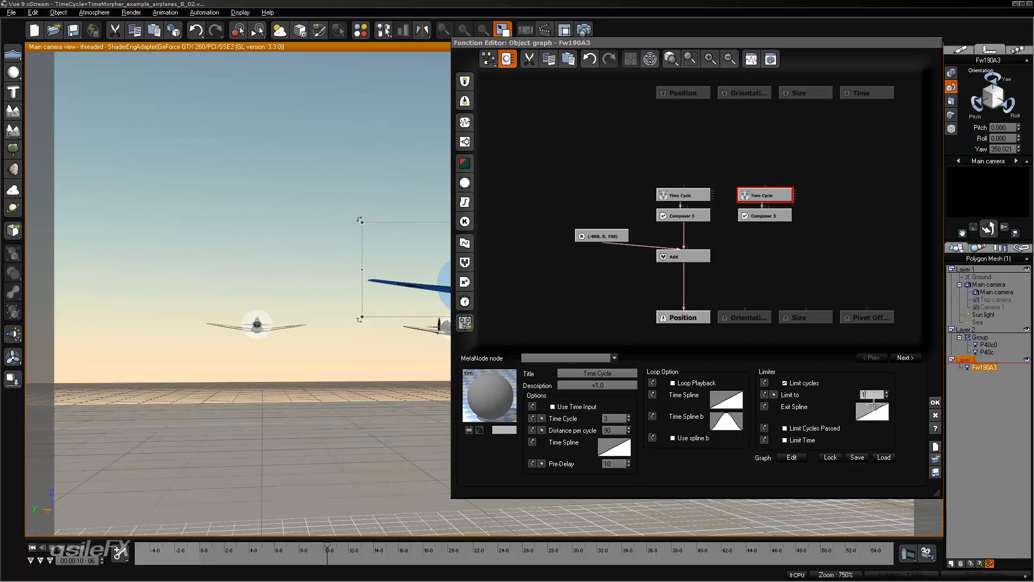
{"action": "key", "text": "Return"}
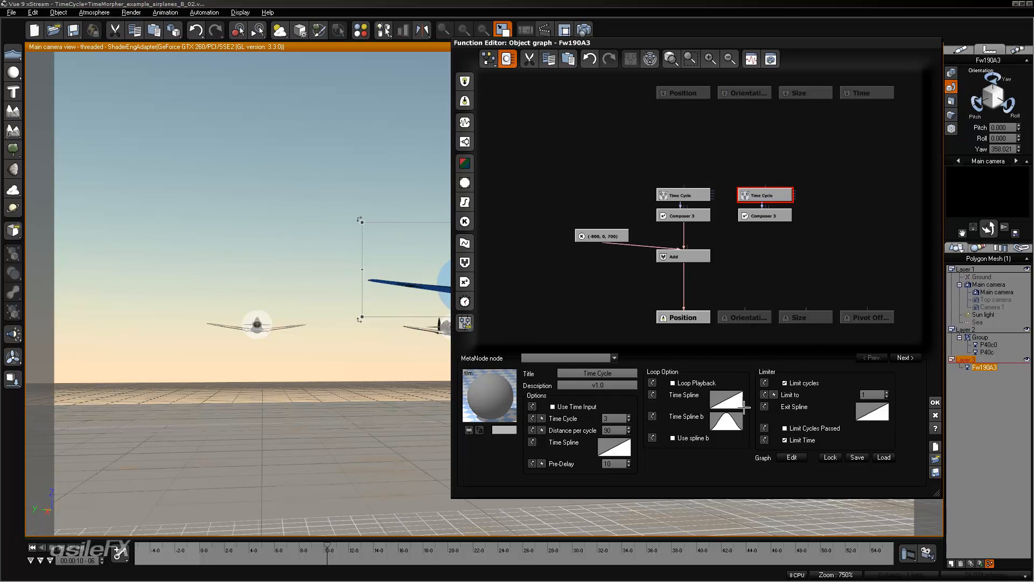
{"action": "left_click", "coordinate": [673, 383]}
- Link the copied Composer 3 to the Fw190A3's Orientation output, apply the graph and preview the motion back to about 9 seconds
{"action": "left_click", "coordinate": [750, 277]}
{"action": "left_click_drag", "start_coordinate": [746, 308], "coordinate": [769, 215]}
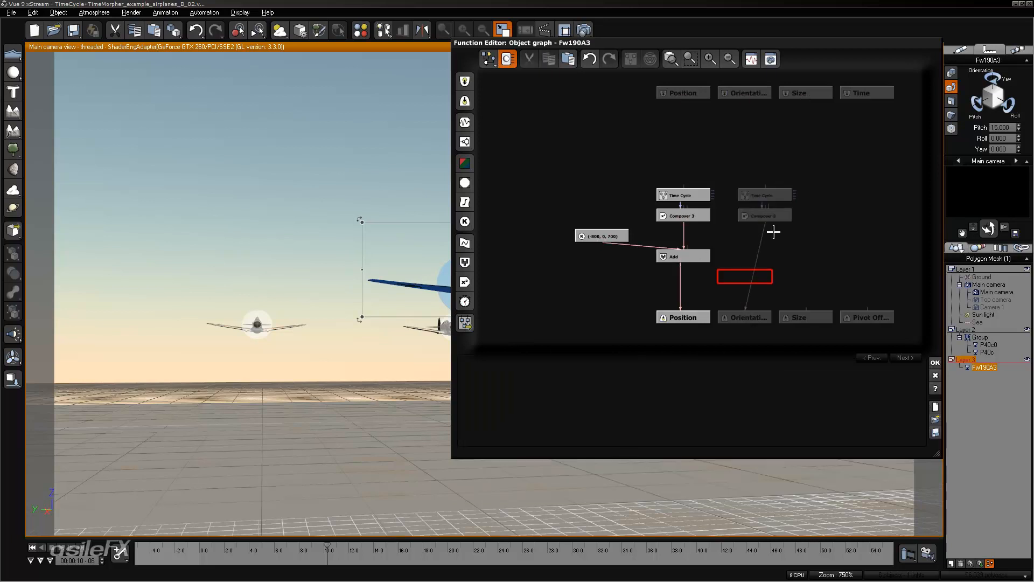
{"action": "left_click", "coordinate": [936, 361]}
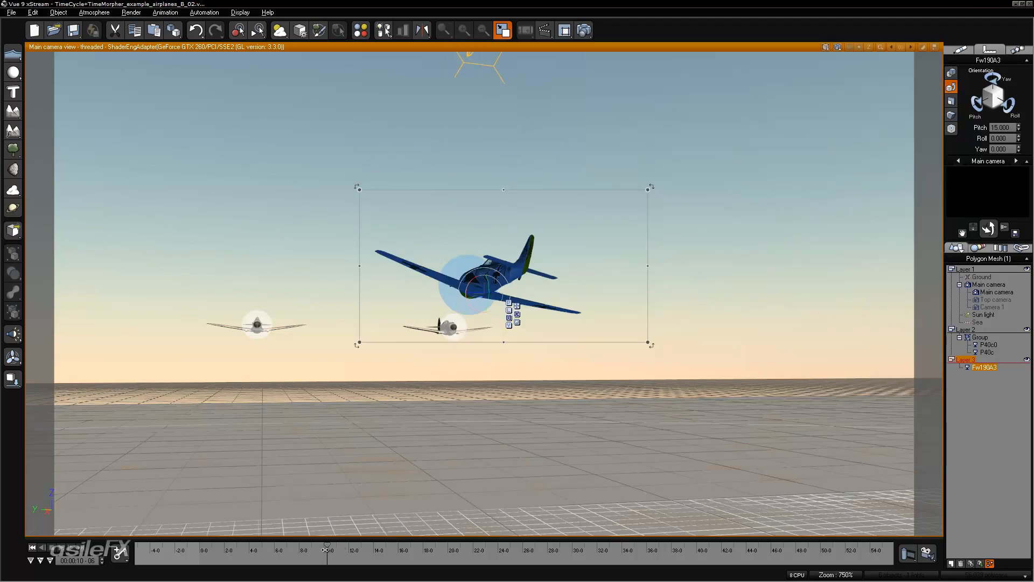
{"action": "mouse_move", "coordinate": [327, 548]}
{"action": "left_mouse_down"}
{"action": "mouse_move", "coordinate": [358, 547]}
{"action": "mouse_move", "coordinate": [311, 548]}
{"action": "left_mouse_up"}
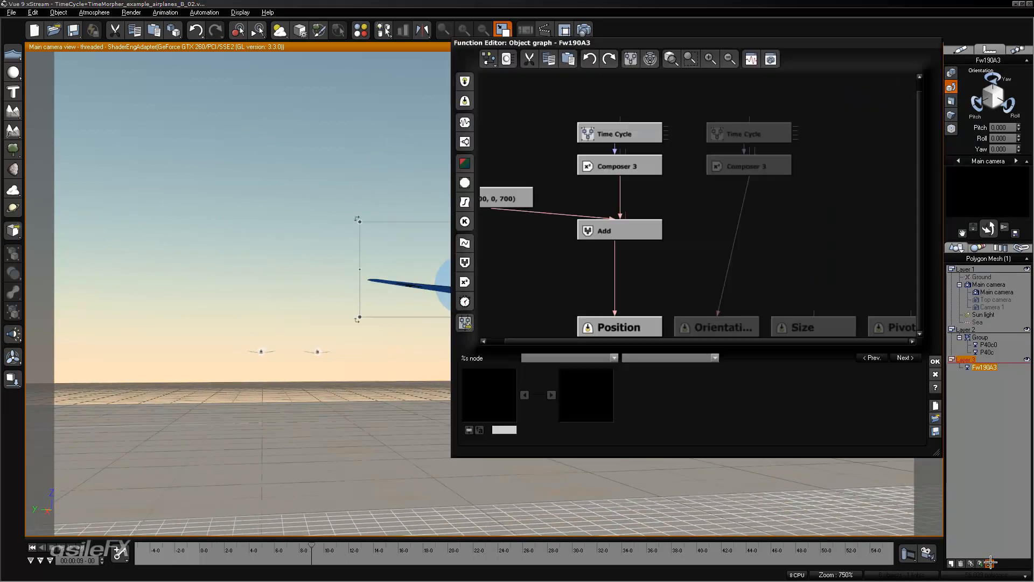
- Set the orientation Time Cycle's loop Time Spline to Mirror for upper and lower clamping, smooth its curve, and apply the graph
{"action": "left_click", "coordinate": [988, 562]}
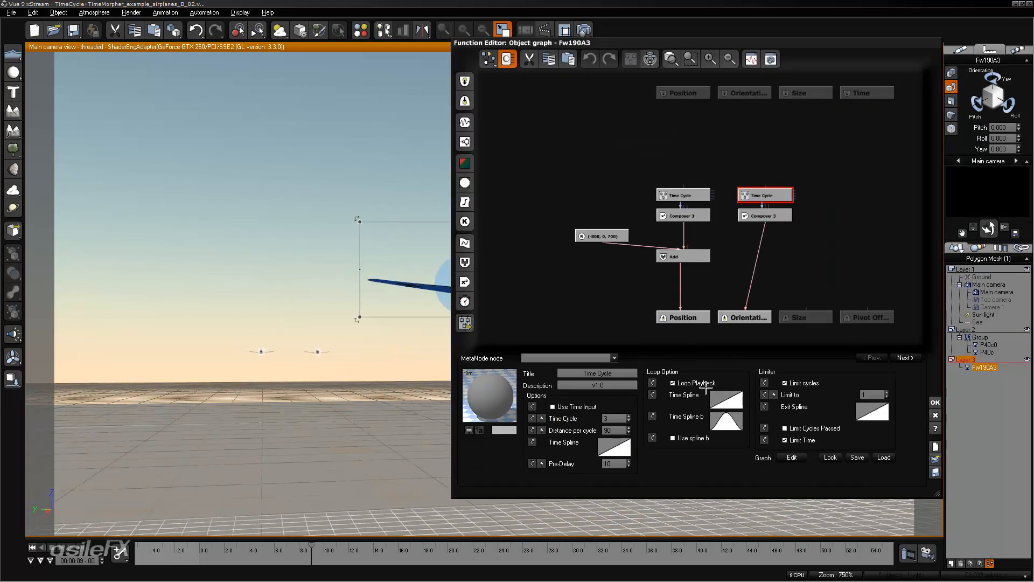
{"action": "left_click_drag", "start_coordinate": [312, 548], "coordinate": [339, 554]}
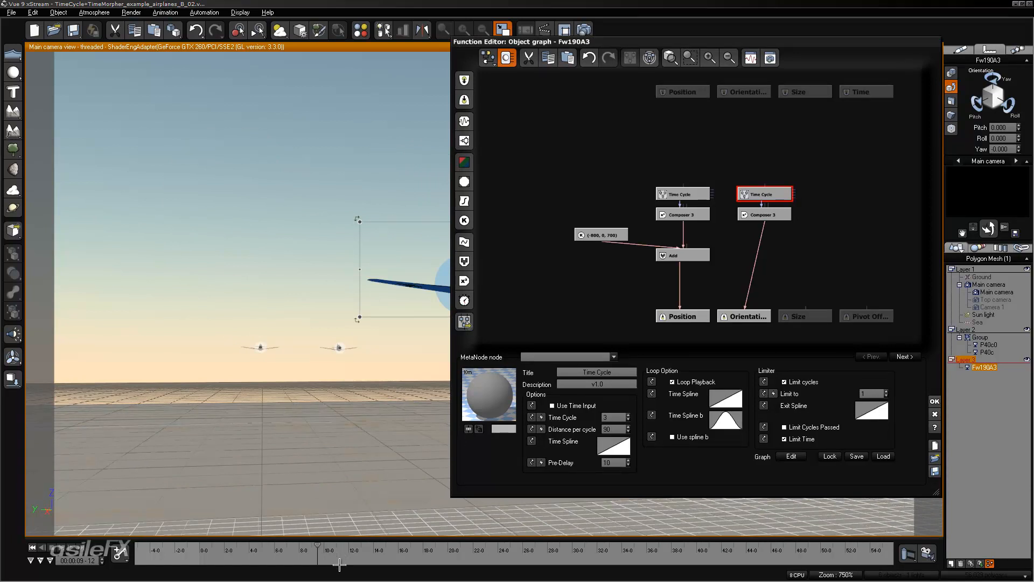
{"action": "right_click", "coordinate": [725, 394]}
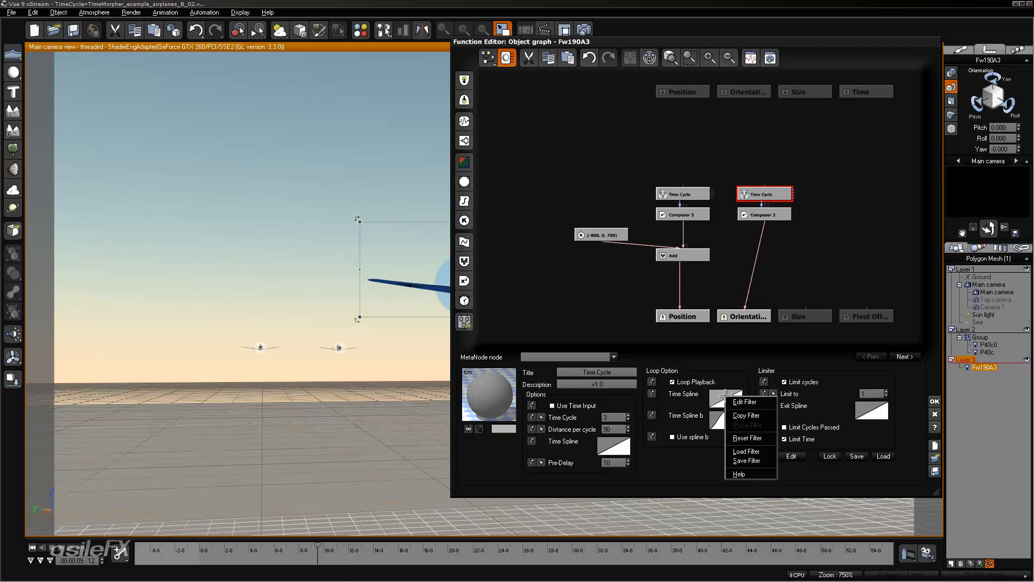
{"action": "left_click", "coordinate": [737, 401]}
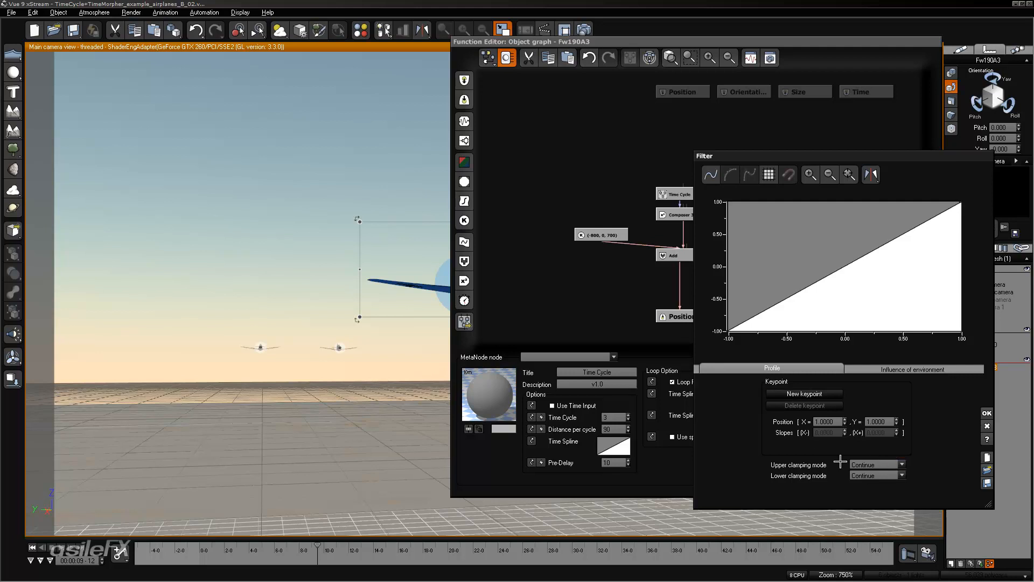
{"action": "left_click", "coordinate": [860, 464]}
{"action": "left_click", "coordinate": [887, 488]}
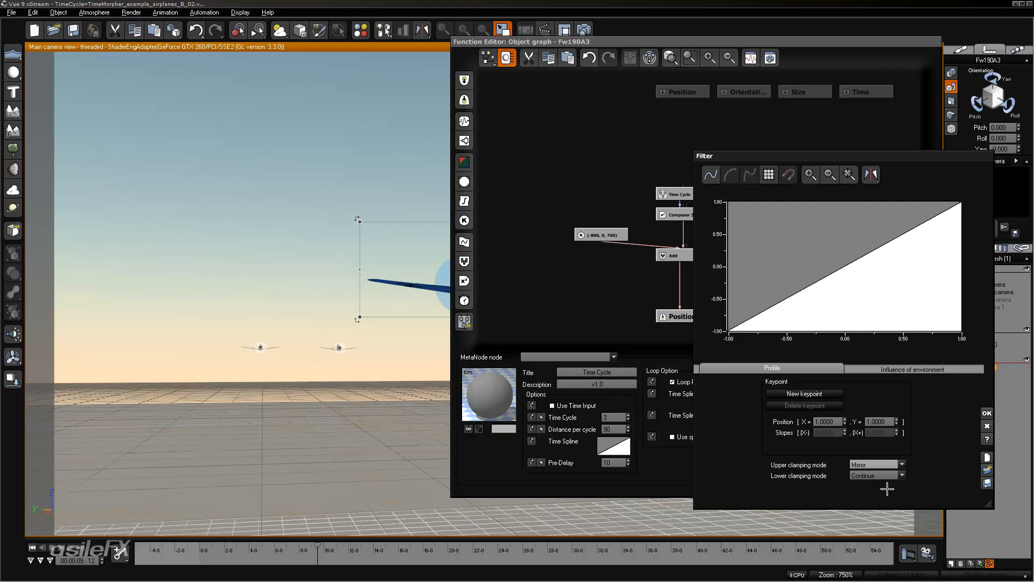
{"action": "left_click", "coordinate": [886, 475]}
{"action": "left_click", "coordinate": [885, 500]}
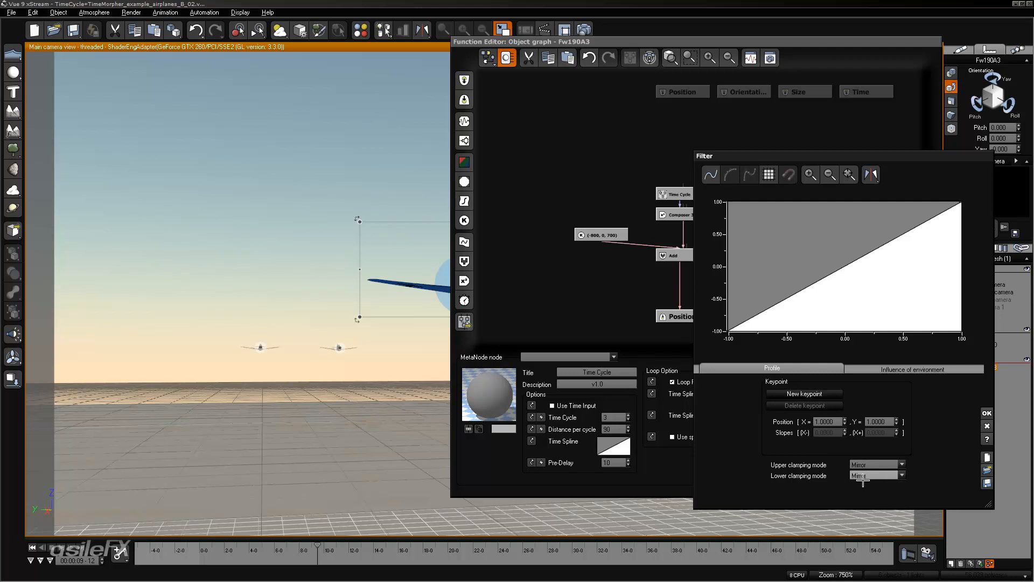
{"action": "left_click", "coordinate": [711, 174]}
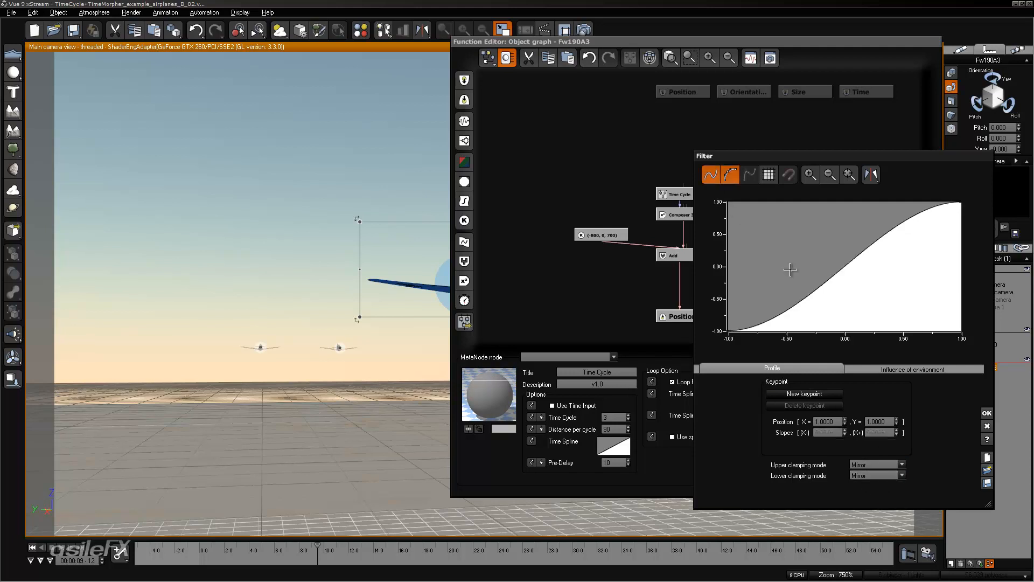
{"action": "left_click", "coordinate": [987, 413]}
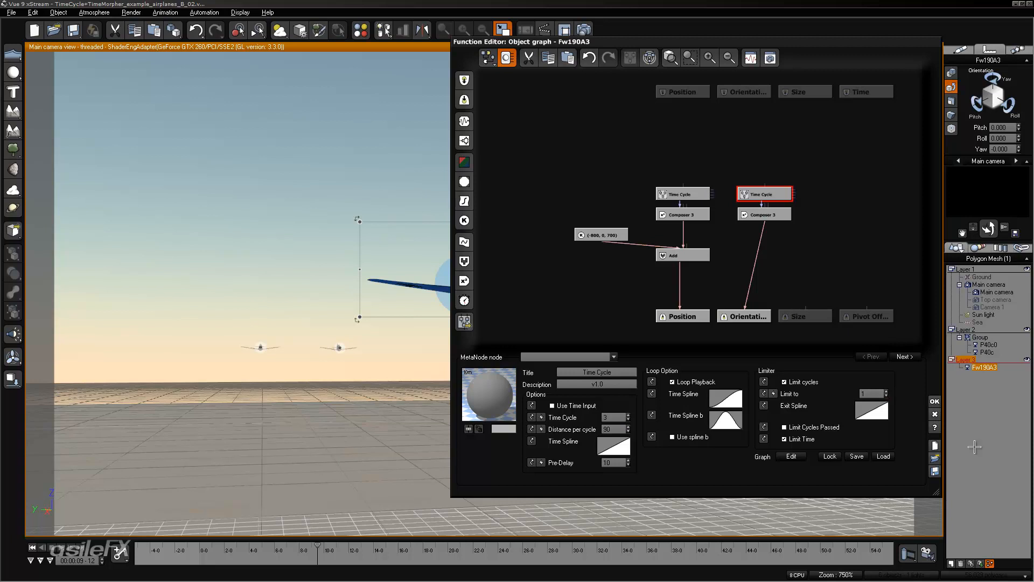
{"action": "left_click", "coordinate": [934, 402]}
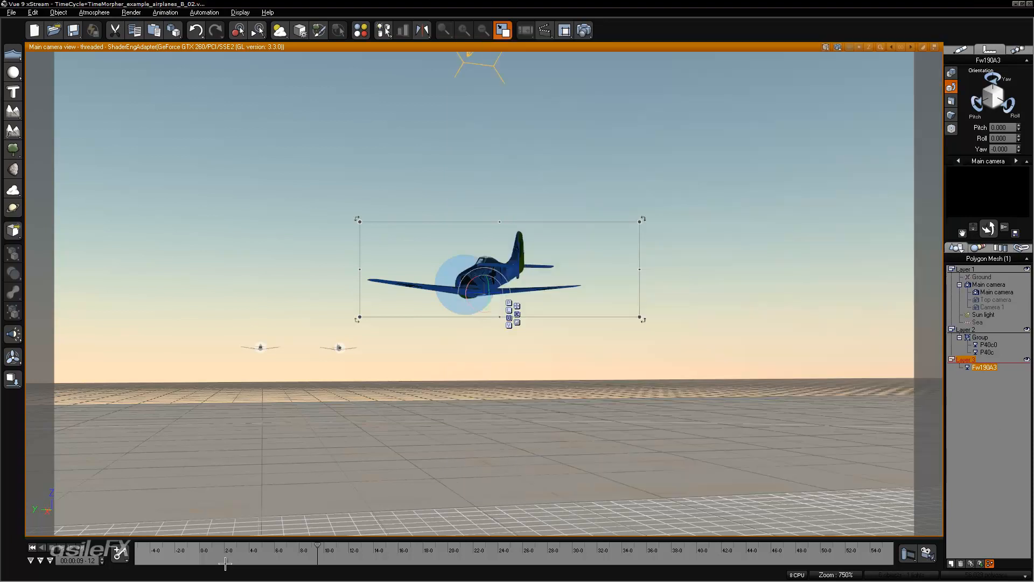
- Set the orientation Time Cycle's Pre-Delay to 9 and preview the Fw190A3's motion up to about 11.5 seconds
{"action": "mouse_move", "coordinate": [317, 546]}
{"action": "left_mouse_down"}
{"action": "mouse_move", "coordinate": [211, 545]}
{"action": "mouse_move", "coordinate": [344, 534]}
{"action": "mouse_move", "coordinate": [321, 545]}
{"action": "left_mouse_up"}
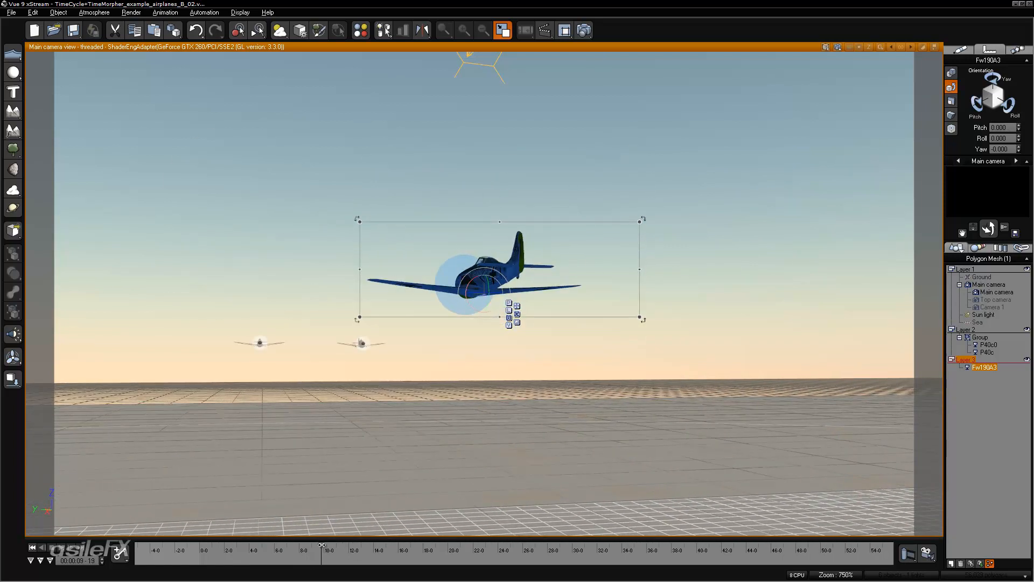
{"action": "left_click", "coordinate": [990, 563]}
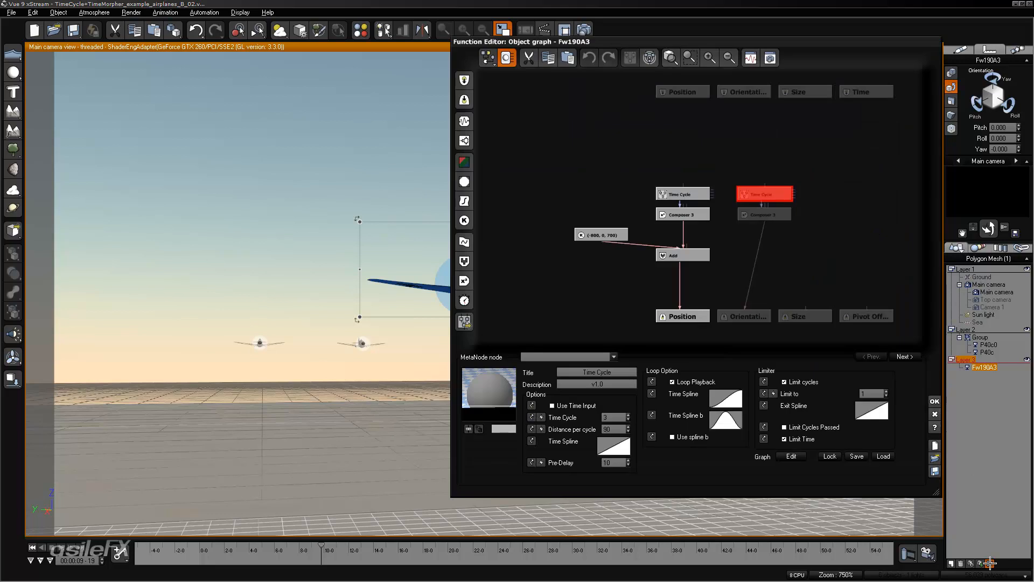
{"action": "left_click", "coordinate": [614, 462]}
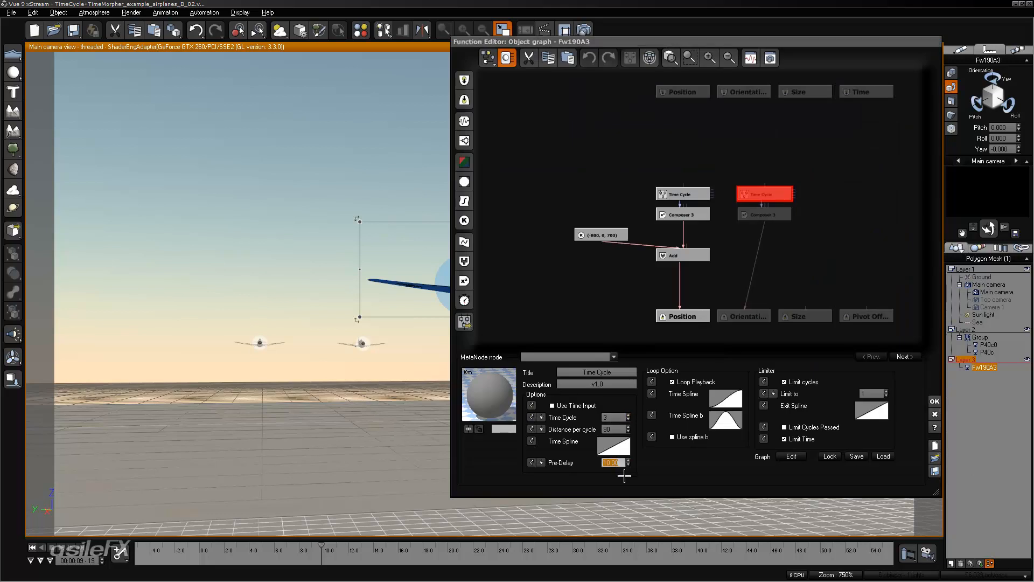
{"action": "type", "text": "9"}
{"action": "key", "text": "Return"}
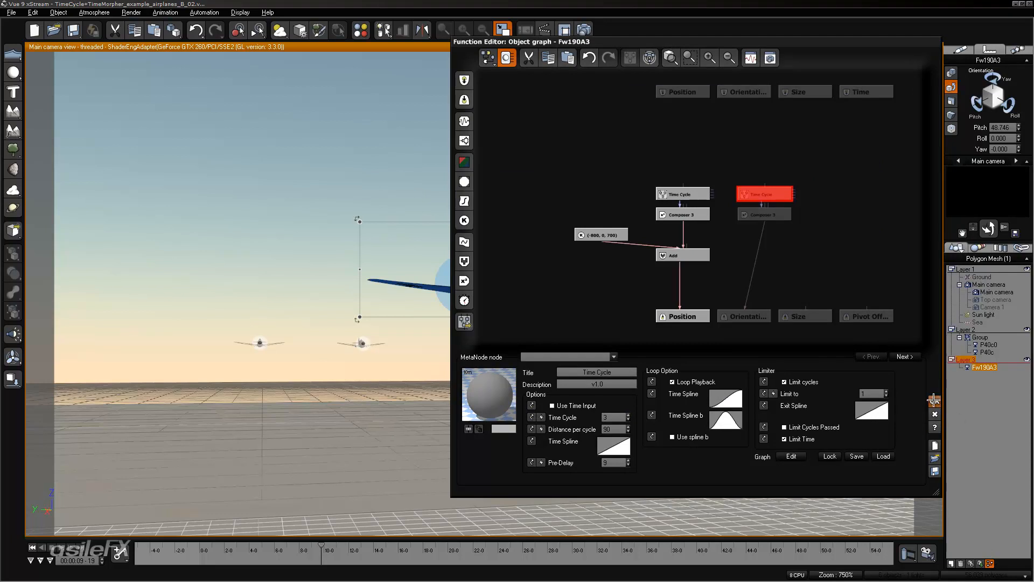
{"action": "left_click", "coordinate": [935, 400]}
{"action": "mouse_move", "coordinate": [322, 548]}
{"action": "left_mouse_down"}
{"action": "mouse_move", "coordinate": [302, 551]}
{"action": "mouse_move", "coordinate": [358, 550]}
{"action": "mouse_move", "coordinate": [326, 550]}
{"action": "mouse_move", "coordinate": [345, 550]}
{"action": "left_mouse_up"}
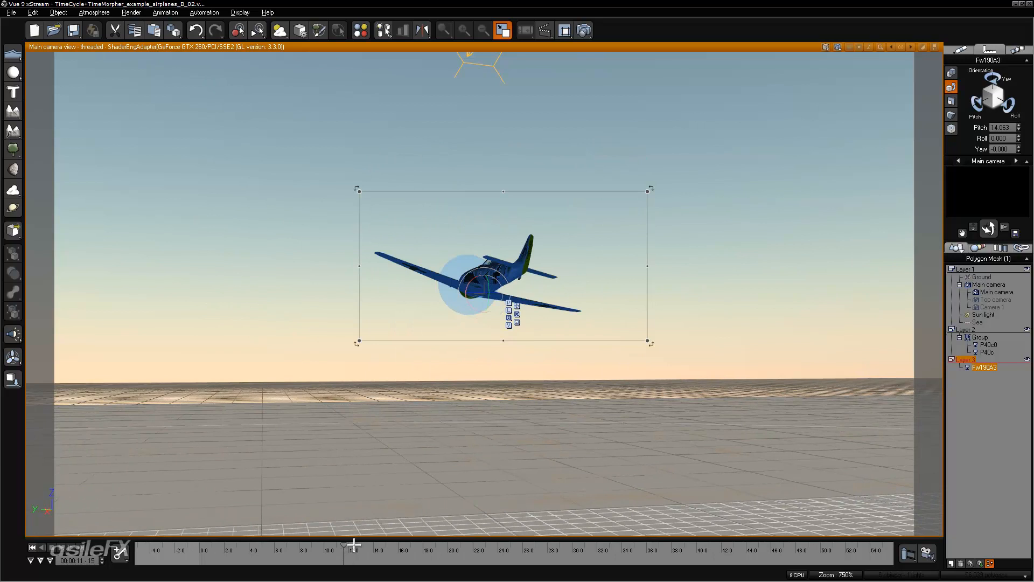
- Enable spline b on the orientation Time Cycle, add a keypoint at about X 0.64, Y 0.5 to Time Spline b, and preview the motion
{"action": "left_click", "coordinate": [990, 563]}
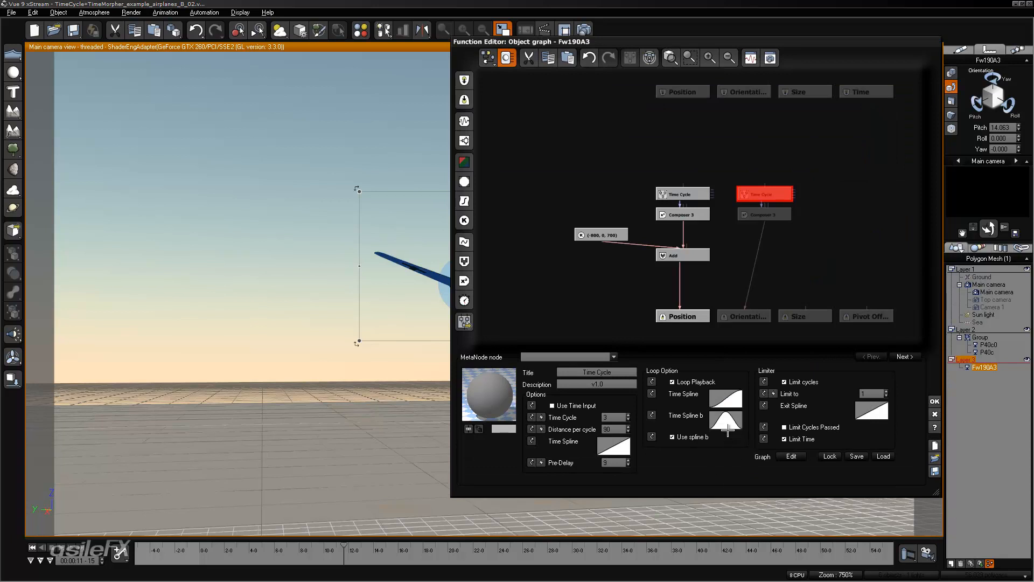
{"action": "right_click", "coordinate": [727, 430]}
{"action": "left_click", "coordinate": [740, 420]}
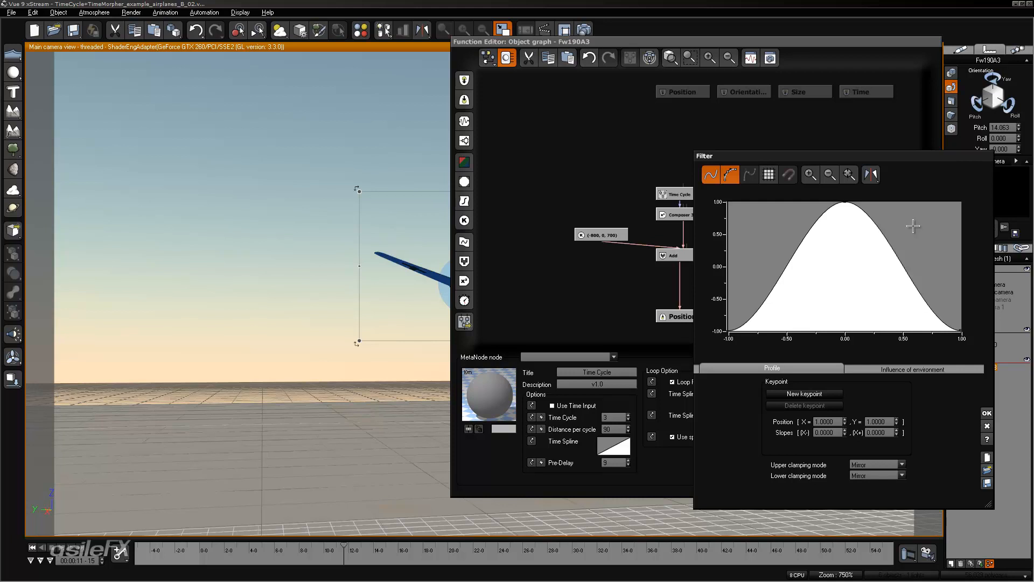
{"action": "left_click_drag", "start_coordinate": [904, 211], "coordinate": [919, 235]}
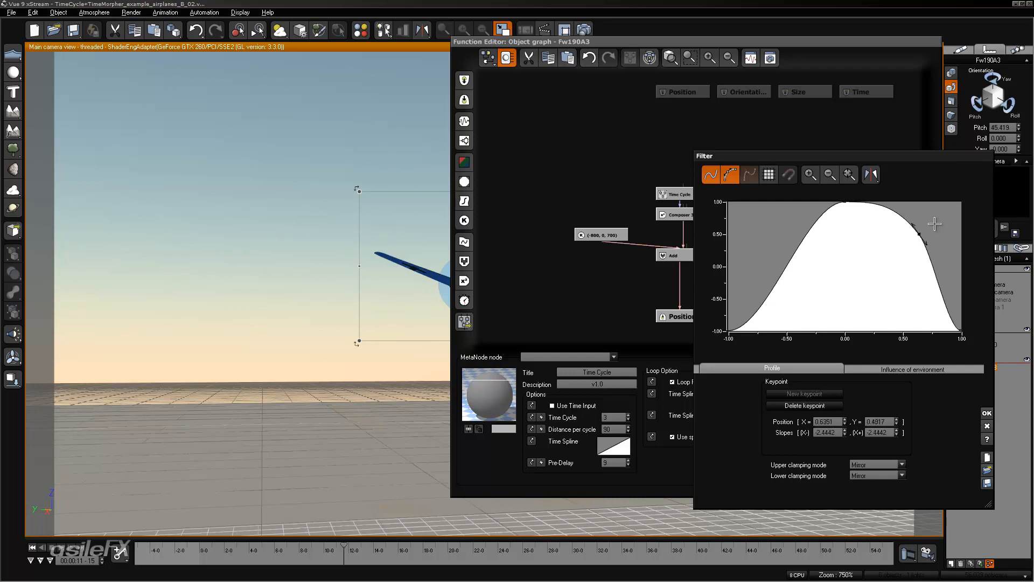
{"action": "left_click", "coordinate": [987, 412]}
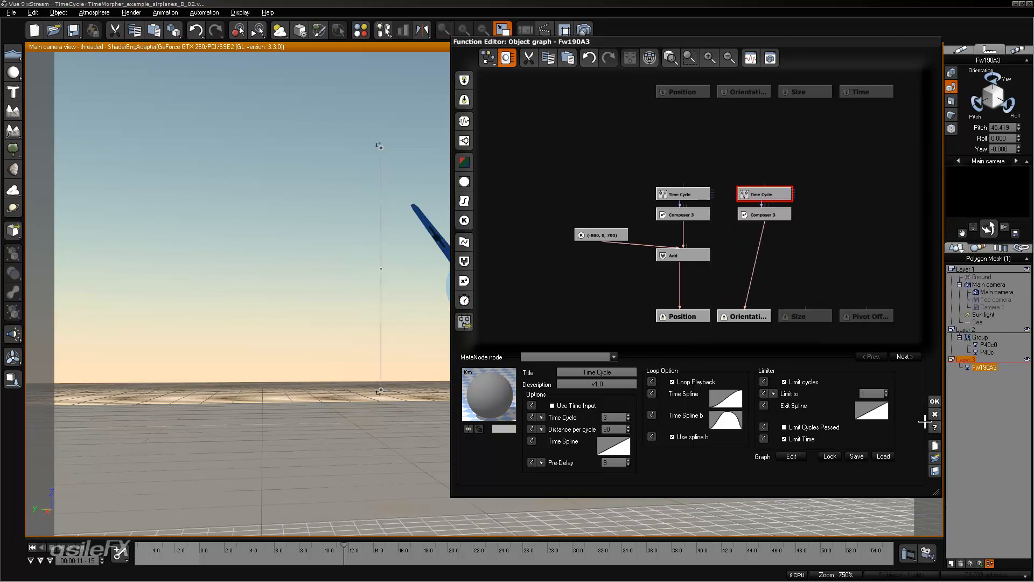
{"action": "left_click", "coordinate": [931, 404]}
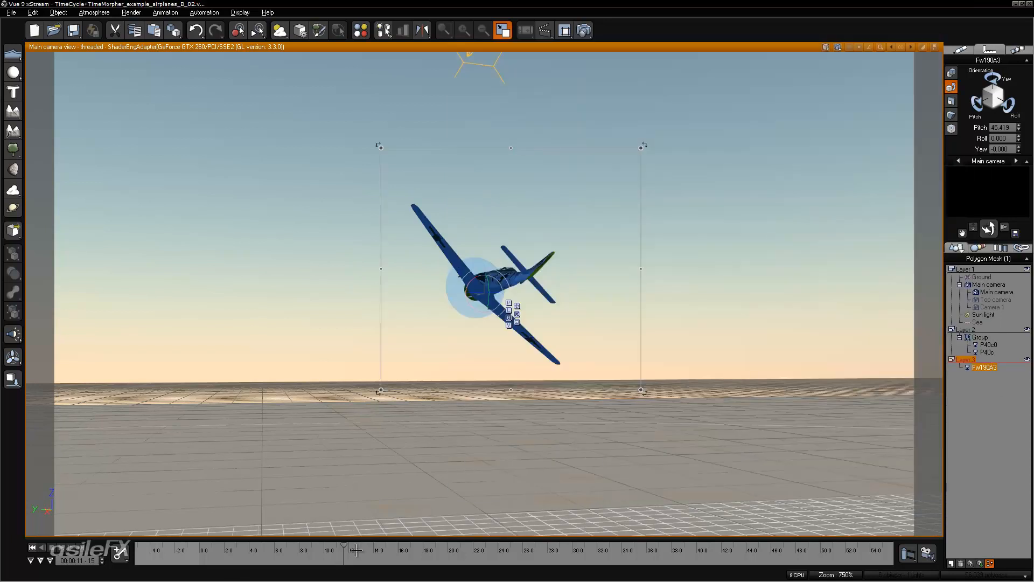
{"action": "left_click_drag", "start_coordinate": [345, 549], "coordinate": [304, 552]}
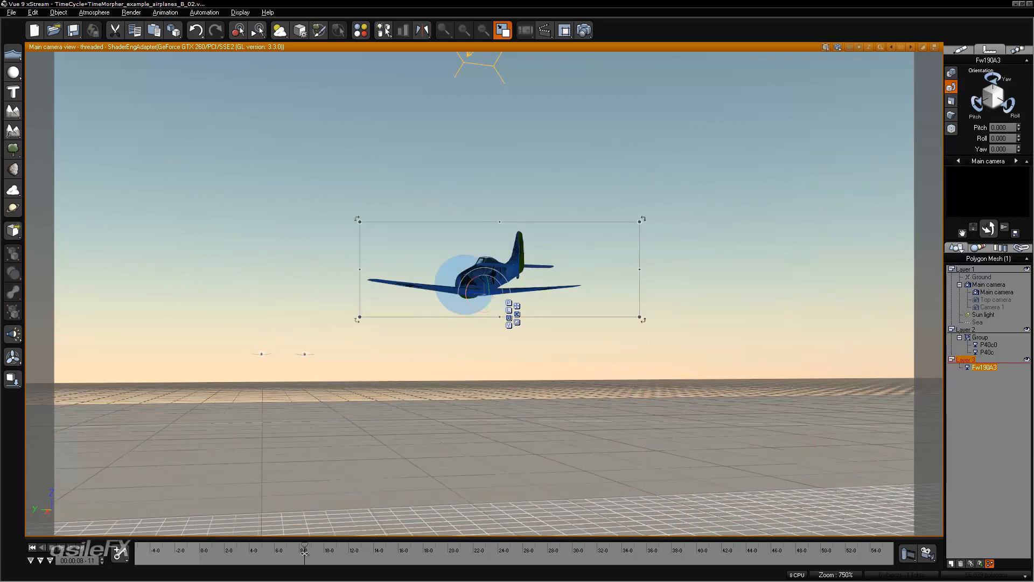
- Reopen the Fw190A3's object graph and compare the curves of the orientation Time Cycle's Time Spline b and Time Spline
{"action": "left_click", "coordinate": [988, 562]}
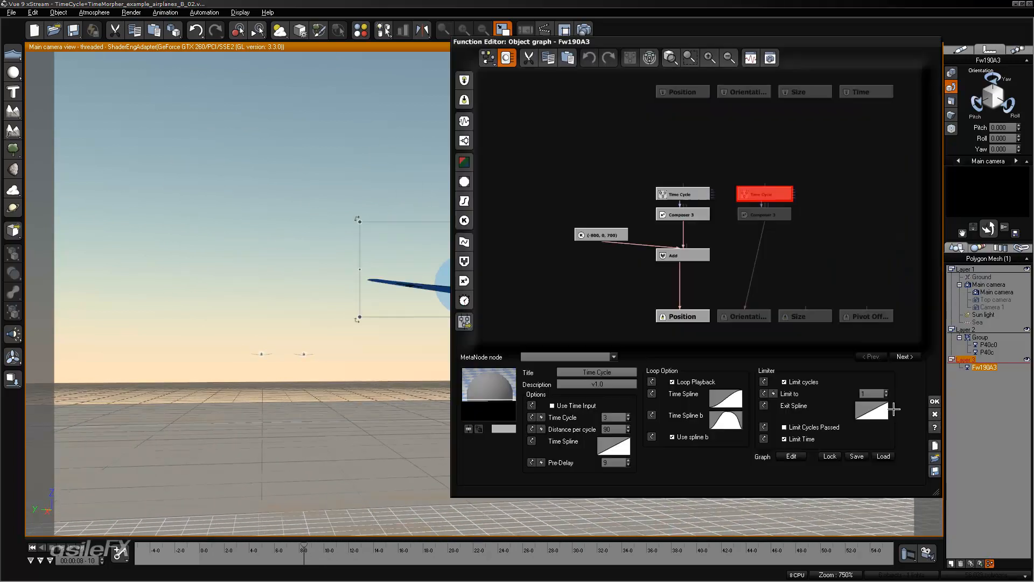
{"action": "right_click", "coordinate": [734, 424]}
{"action": "left_click", "coordinate": [737, 428]}
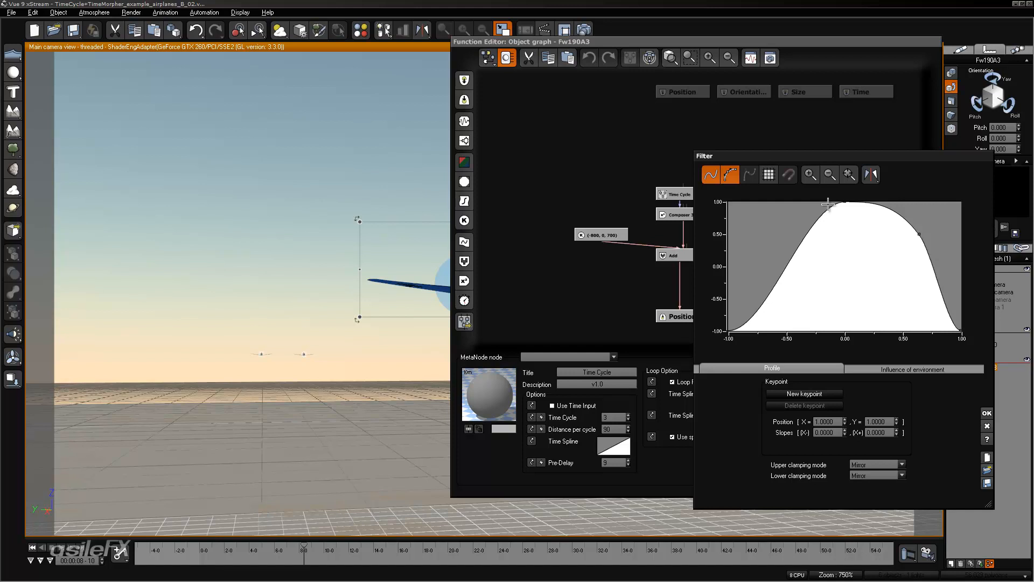
{"action": "left_click", "coordinate": [987, 413]}
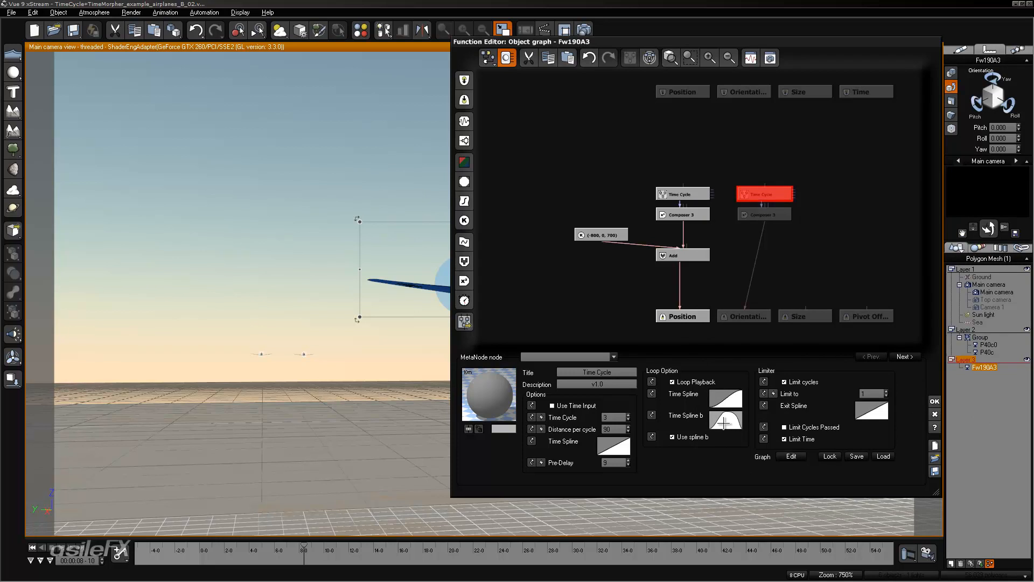
{"action": "left_click", "coordinate": [724, 422]}
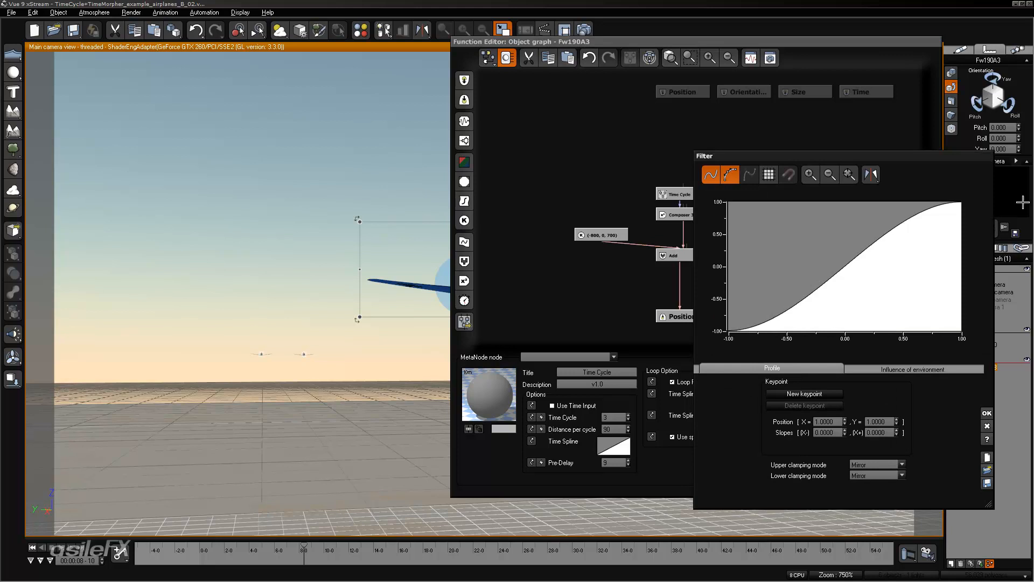
{"action": "left_click", "coordinate": [985, 412]}
{"action": "right_click", "coordinate": [722, 418]}
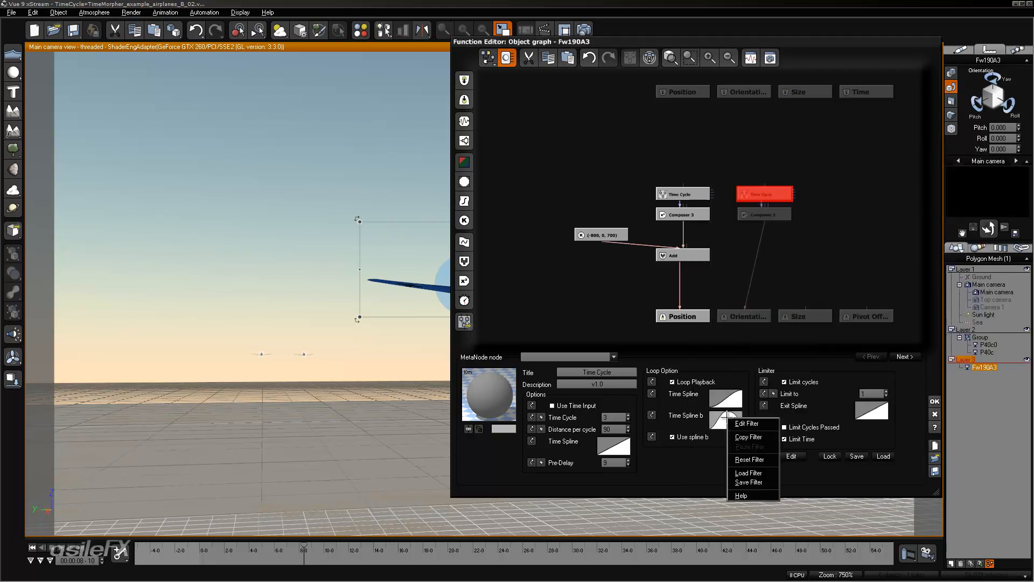
{"action": "left_click", "coordinate": [740, 421]}
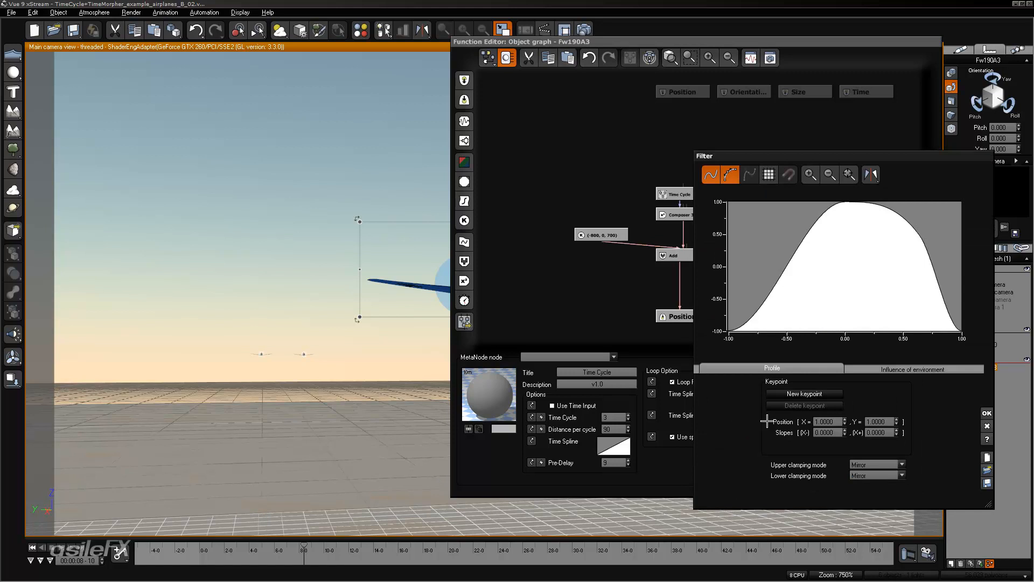
{"action": "left_click_drag", "start_coordinate": [852, 160], "coordinate": [525, 192]}
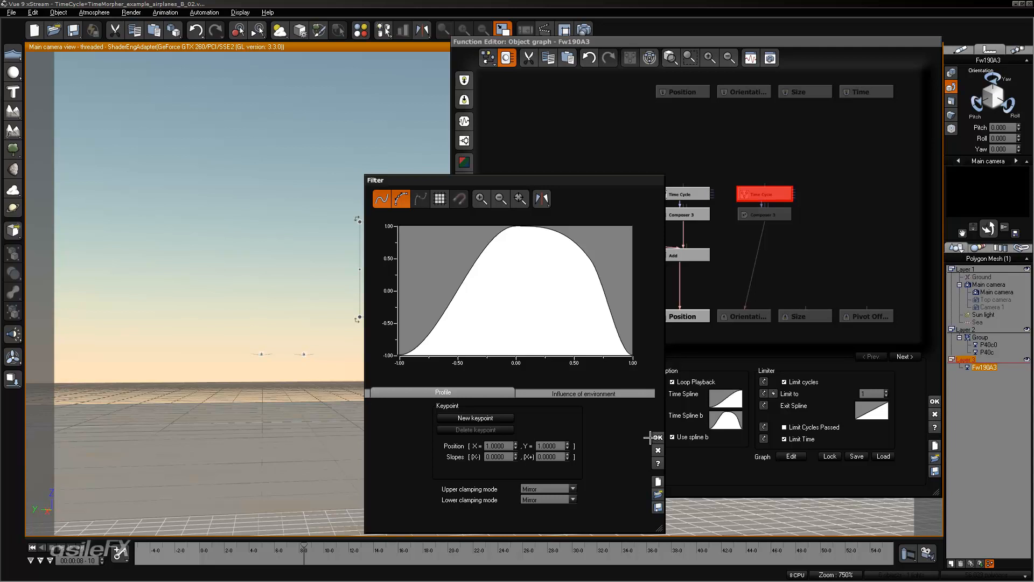
{"action": "left_click", "coordinate": [658, 438]}
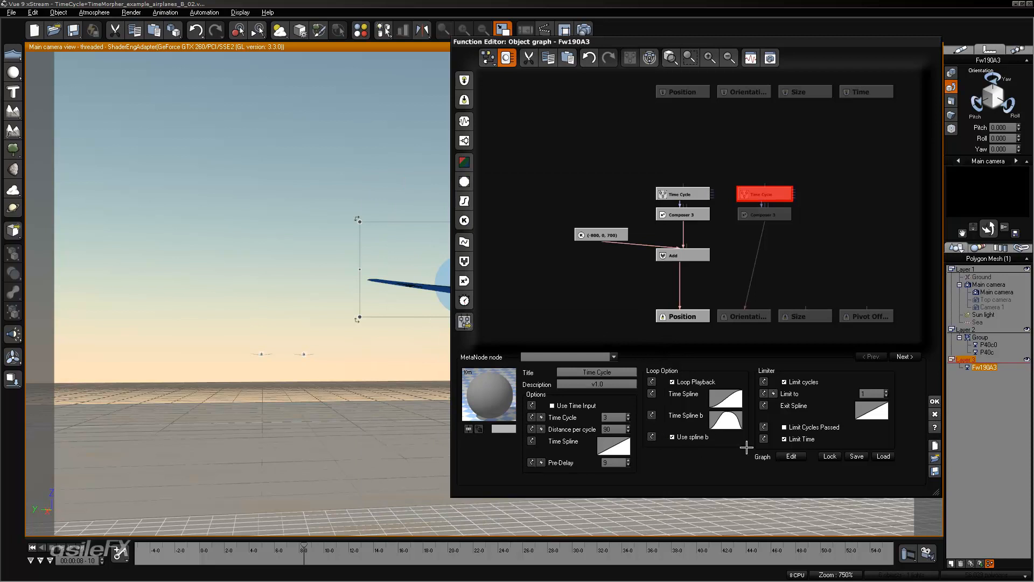
- Inspect the Exit Spline filter profile of the Time Cycle node that drives the orientation of Fw190A3
{"action": "left_click", "coordinate": [872, 411]}
{"action": "left_click", "coordinate": [887, 417]}
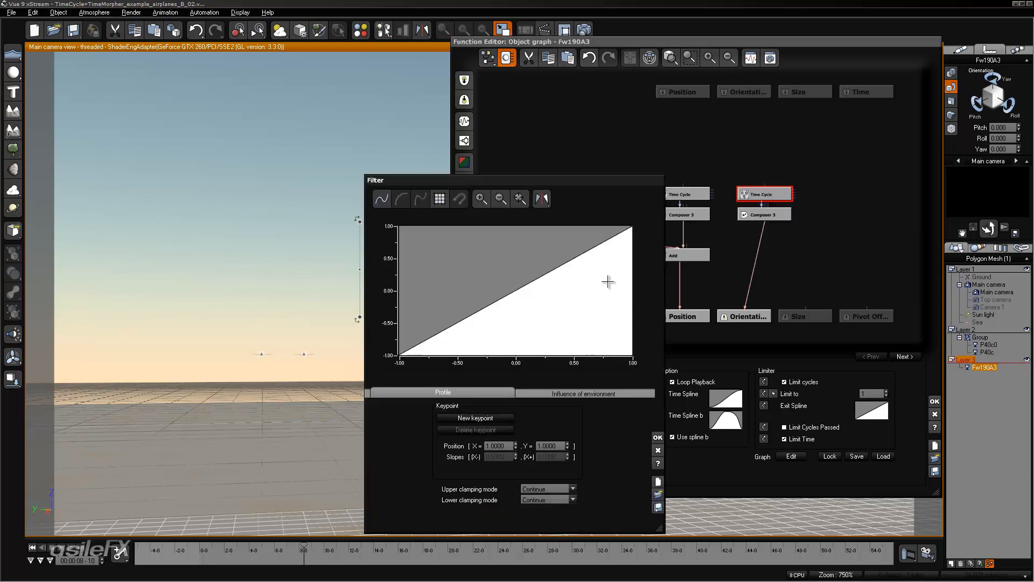
{"action": "left_click", "coordinate": [658, 437]}
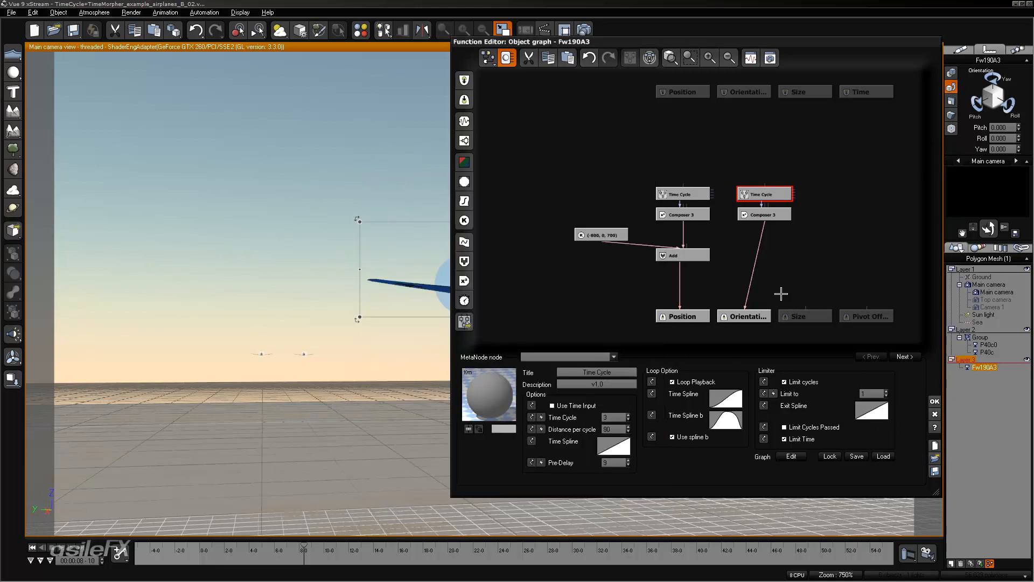
- Add a temporary Time Cycle MetaNode in the empty area of the graph and copy its Exit Spline filter
{"action": "left_click", "coordinate": [808, 232]}
{"action": "right_click", "coordinate": [808, 232]}
{"action": "mouse_move", "coordinate": [840, 236]}
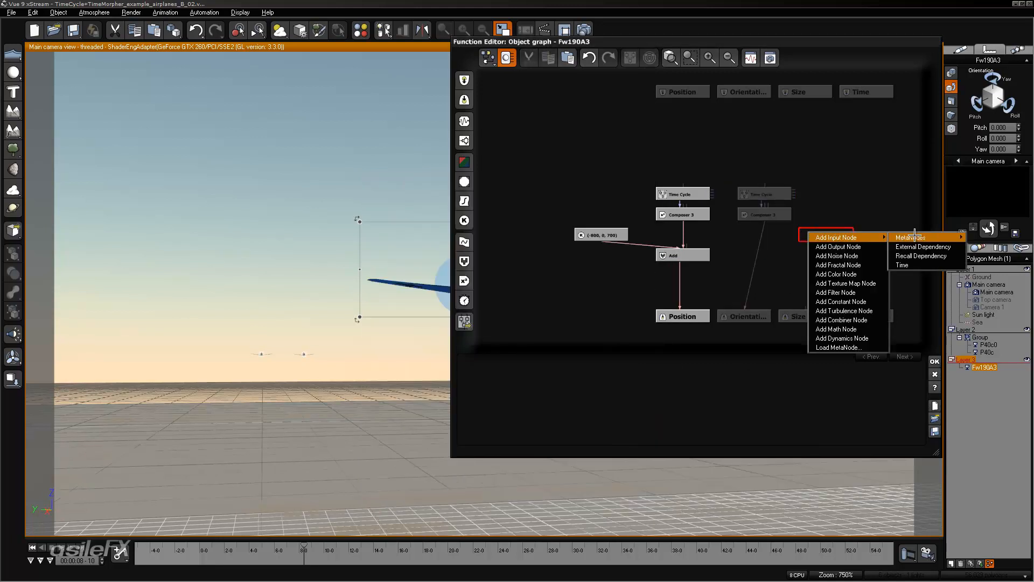
{"action": "mouse_move", "coordinate": [899, 236]}
{"action": "left_click", "coordinate": [818, 330]}
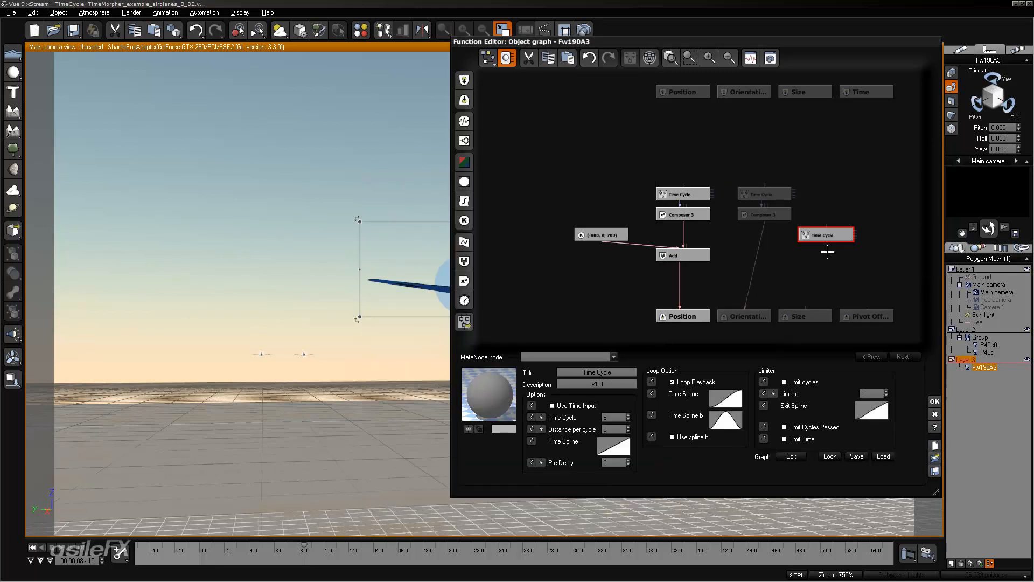
{"action": "right_click", "coordinate": [879, 412]}
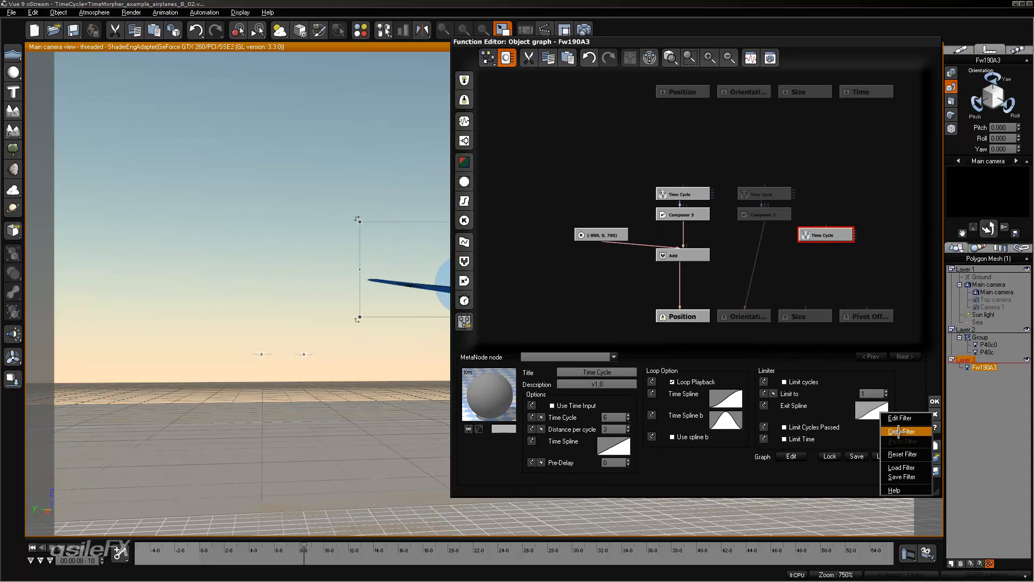
{"action": "left_click", "coordinate": [896, 432]}
- Paste the copied filter into the Exit Spline of the orientation Time Cycle node
{"action": "left_click", "coordinate": [784, 219]}
{"action": "left_click", "coordinate": [779, 199]}
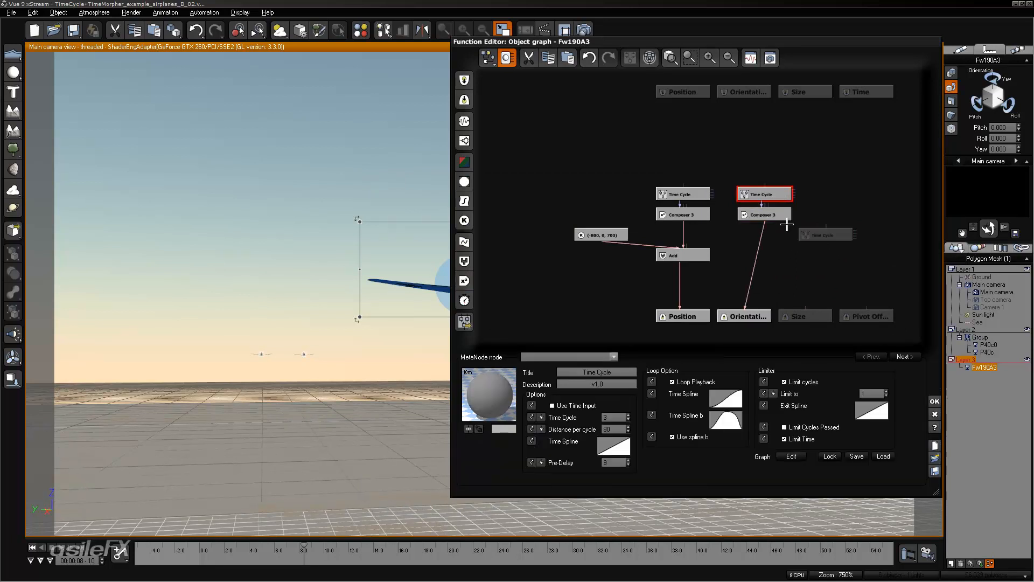
{"action": "right_click", "coordinate": [868, 416]}
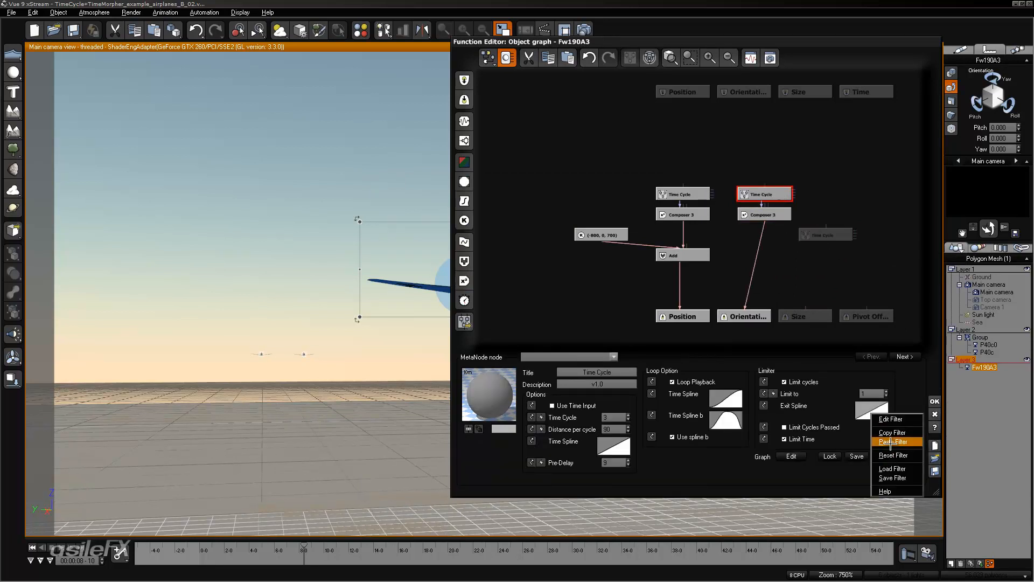
{"action": "left_click", "coordinate": [890, 443]}
- Delete the temporary Time Cycle node and accept the Fw190A3 function graph
{"action": "left_click", "coordinate": [835, 233]}
{"action": "key", "text": "Delete"}
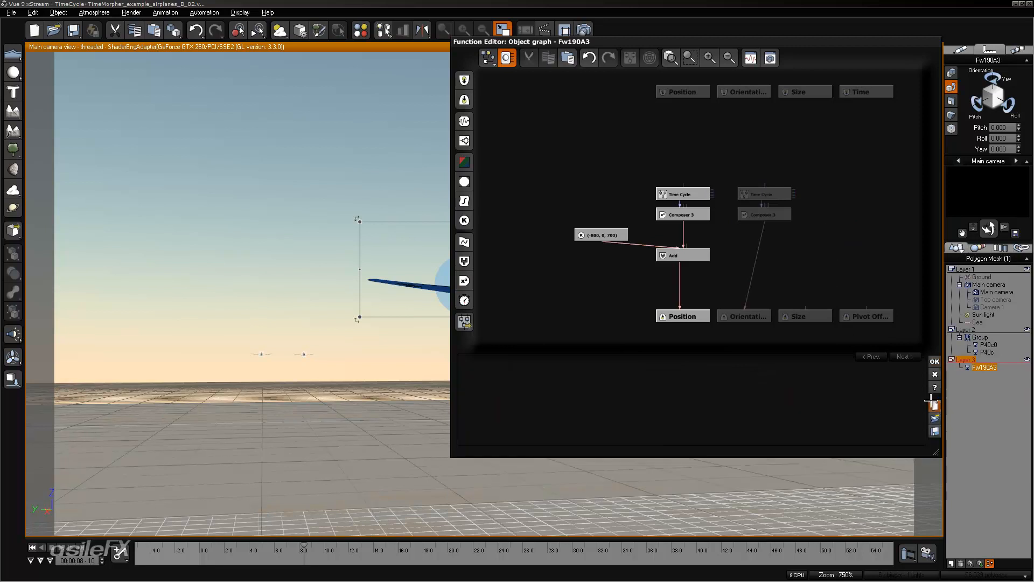
{"action": "left_click", "coordinate": [933, 362]}
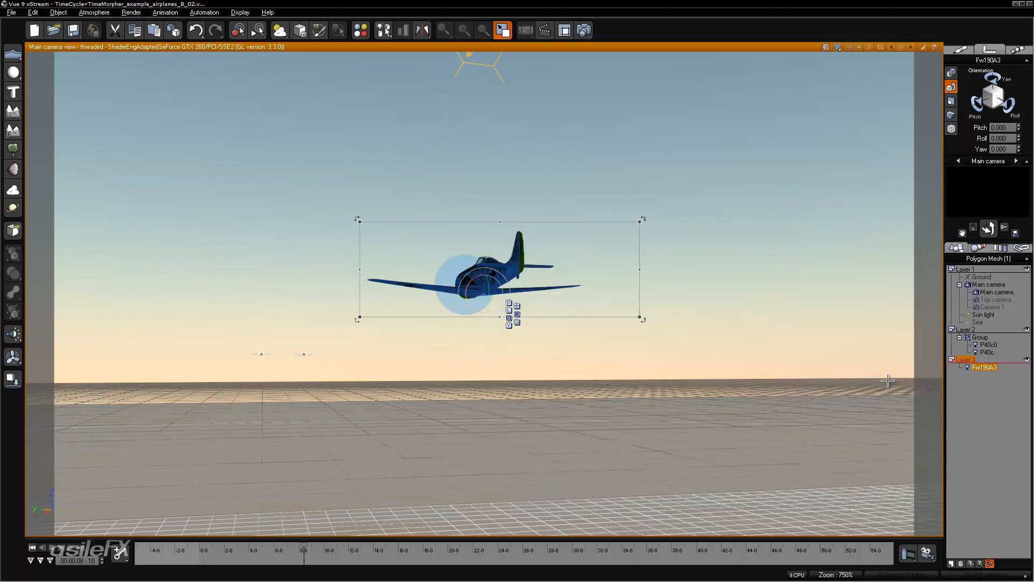
- Move the animation time to about 10 seconds and open the function graph of plane P40c0
{"action": "left_click_drag", "start_coordinate": [303, 549], "coordinate": [327, 560]}
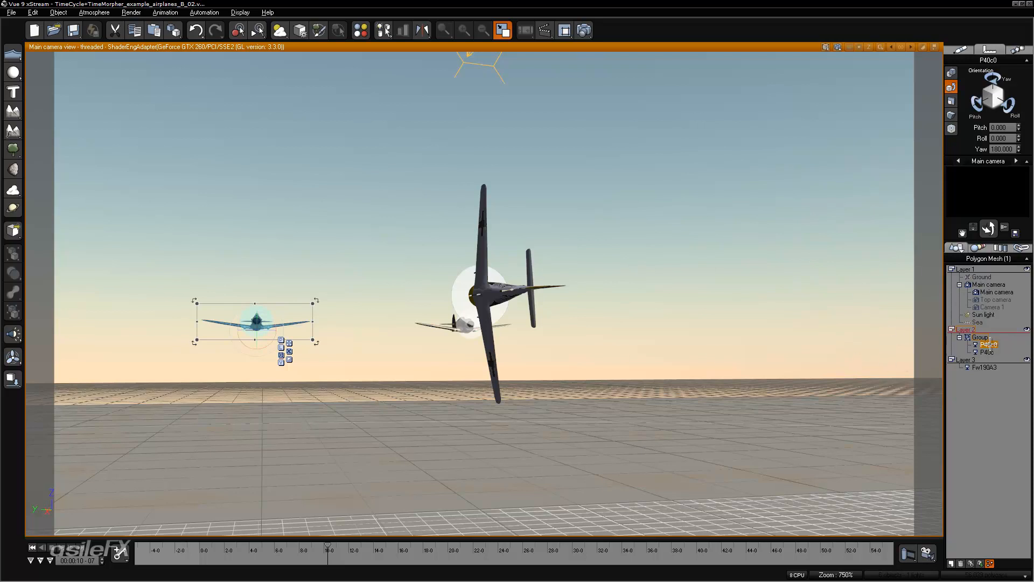
{"action": "left_click", "coordinate": [987, 563]}
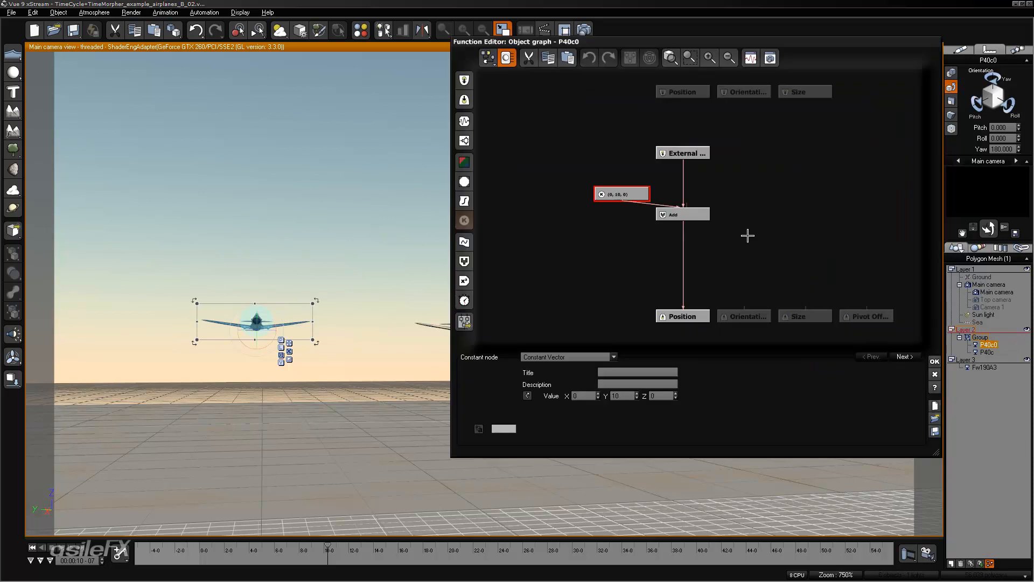
- Add a "TimeMorpher - Auto - additional" combiner MetaNode beside the Add node in the P40c0 graph
{"action": "right_click_drag", "start_coordinate": [729, 239], "coordinate": [677, 242]}
{"action": "left_click", "coordinate": [691, 234]}
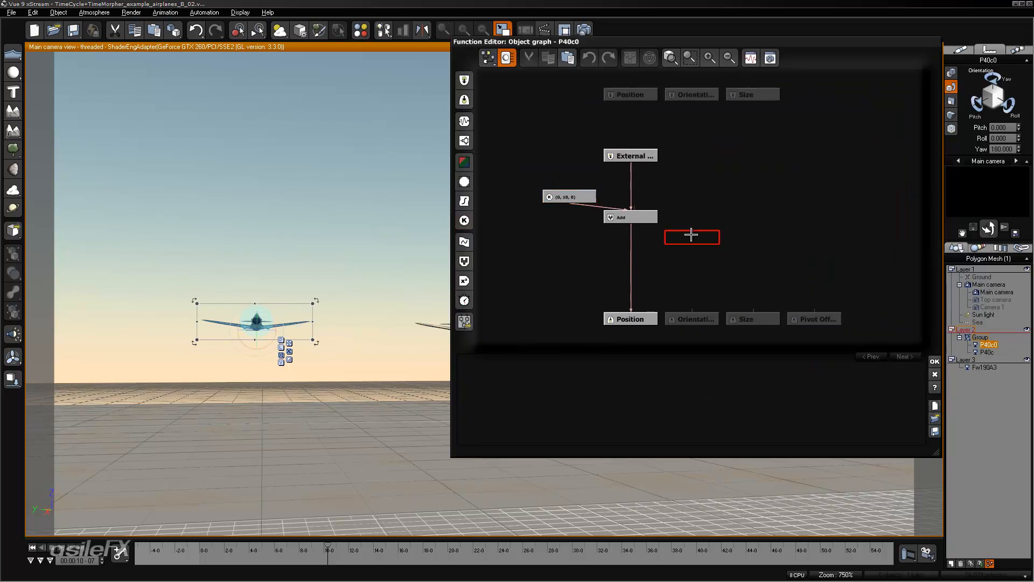
{"action": "left_click", "coordinate": [697, 216]}
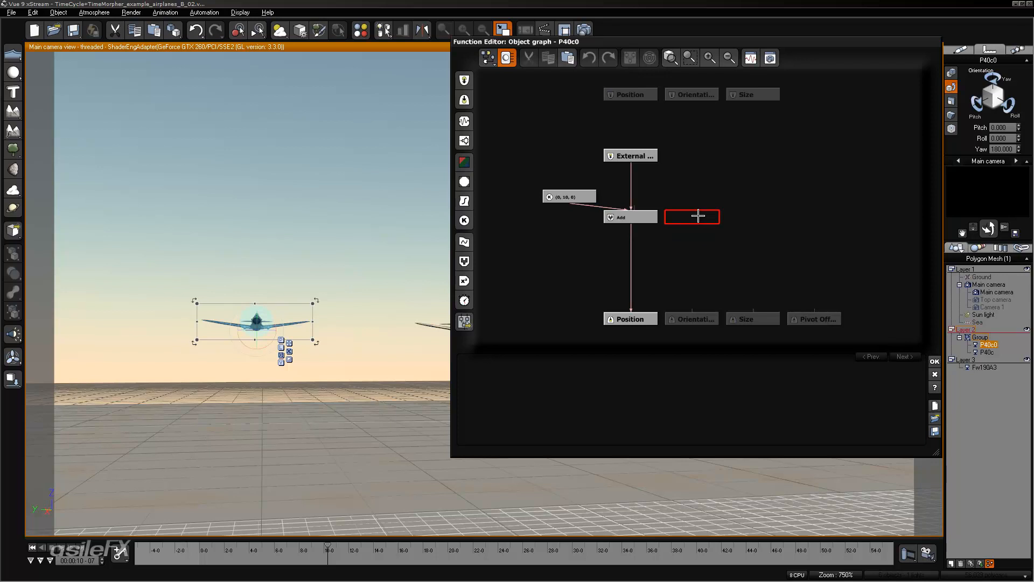
{"action": "right_click", "coordinate": [698, 216]}
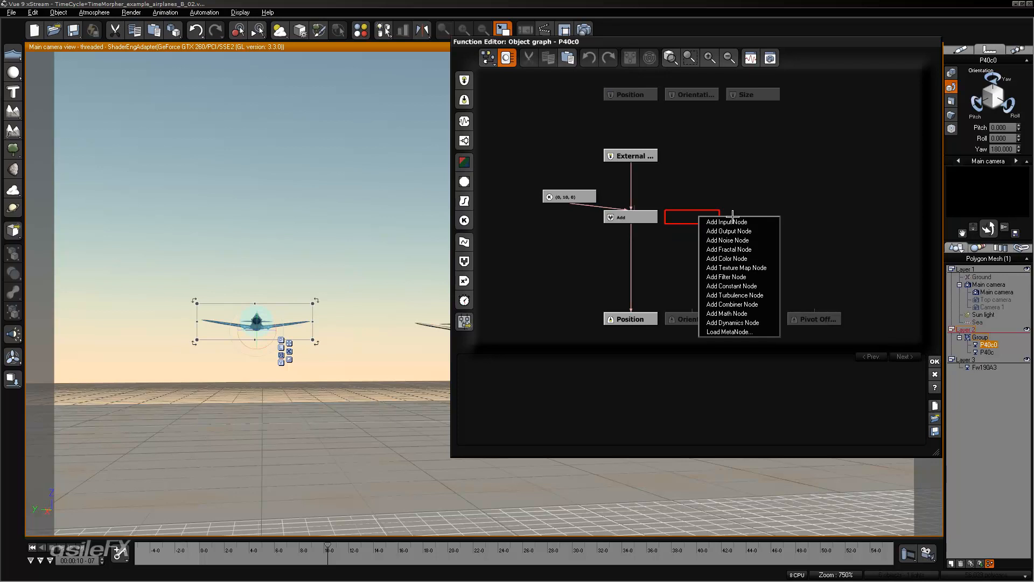
{"action": "mouse_move", "coordinate": [765, 295]}
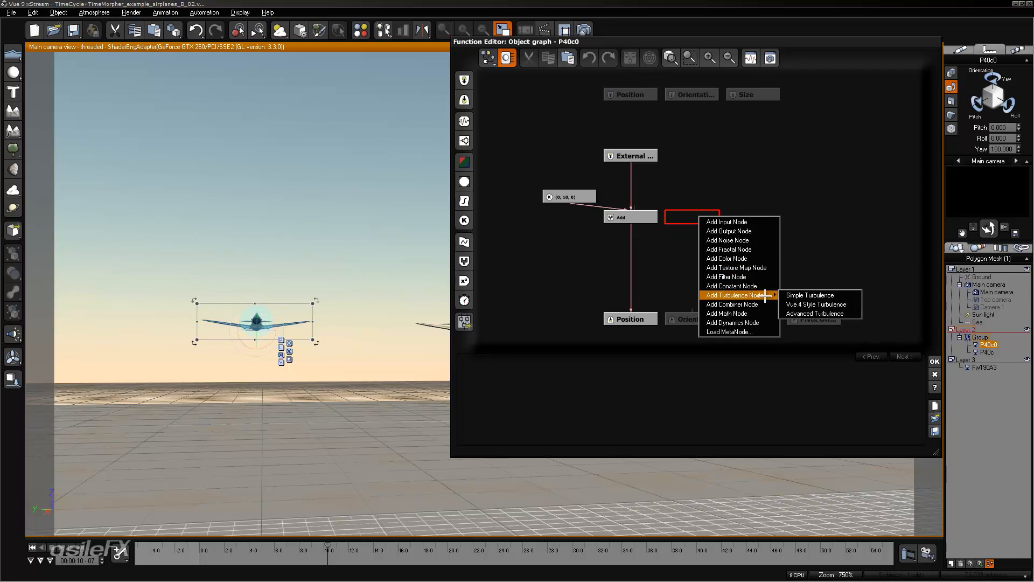
{"action": "mouse_move", "coordinate": [832, 304]}
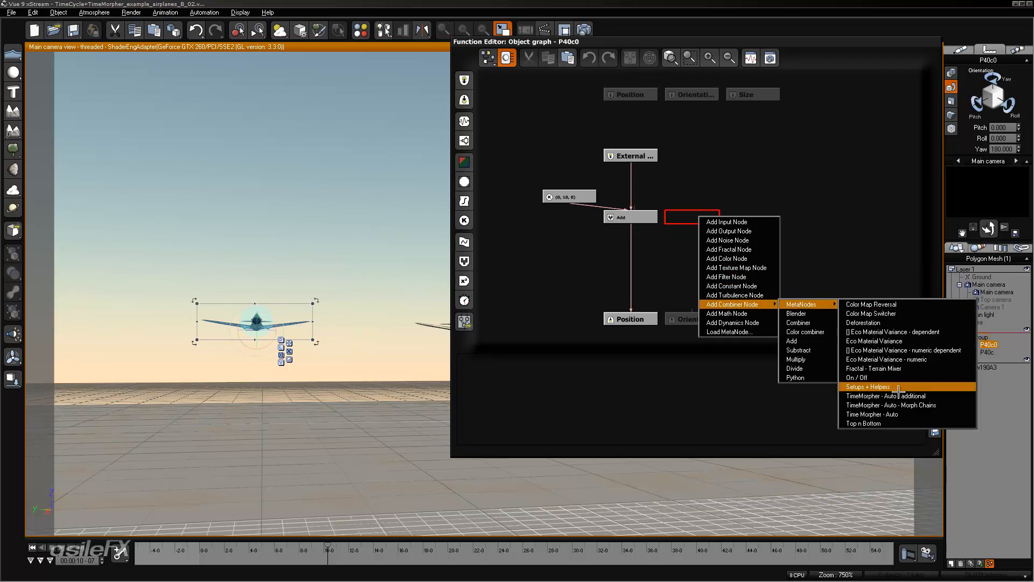
{"action": "left_click", "coordinate": [947, 396]}
{"action": "left_click_drag", "start_coordinate": [709, 221], "coordinate": [786, 221]}
- Examine the settings of the individual TimeMorpher nodes inside the "TimeMorpher - Auto - additional" MetaNode
{"action": "double_click", "coordinate": [760, 218]}
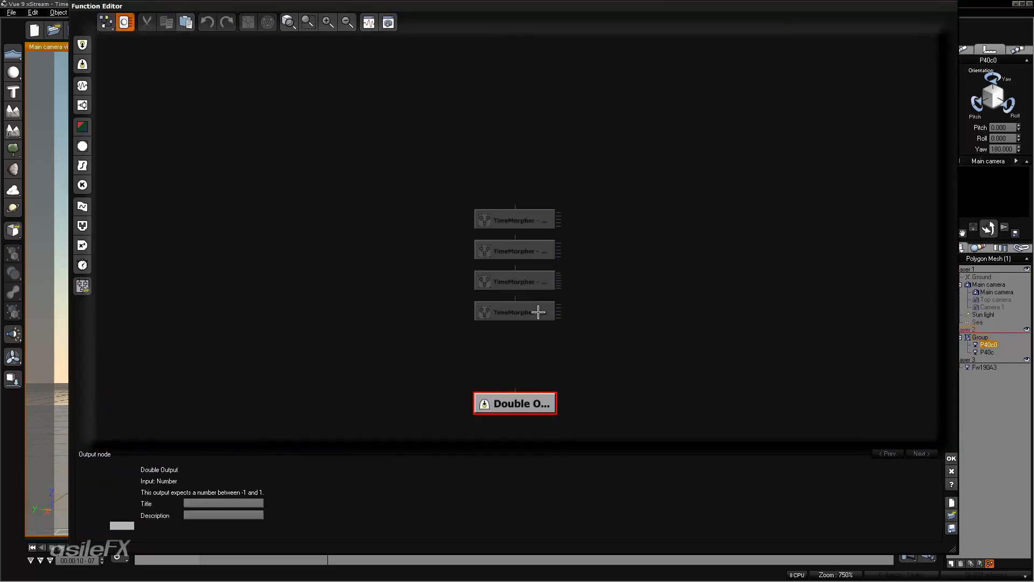
{"action": "left_click", "coordinate": [540, 219]}
{"action": "left_click", "coordinate": [536, 252]}
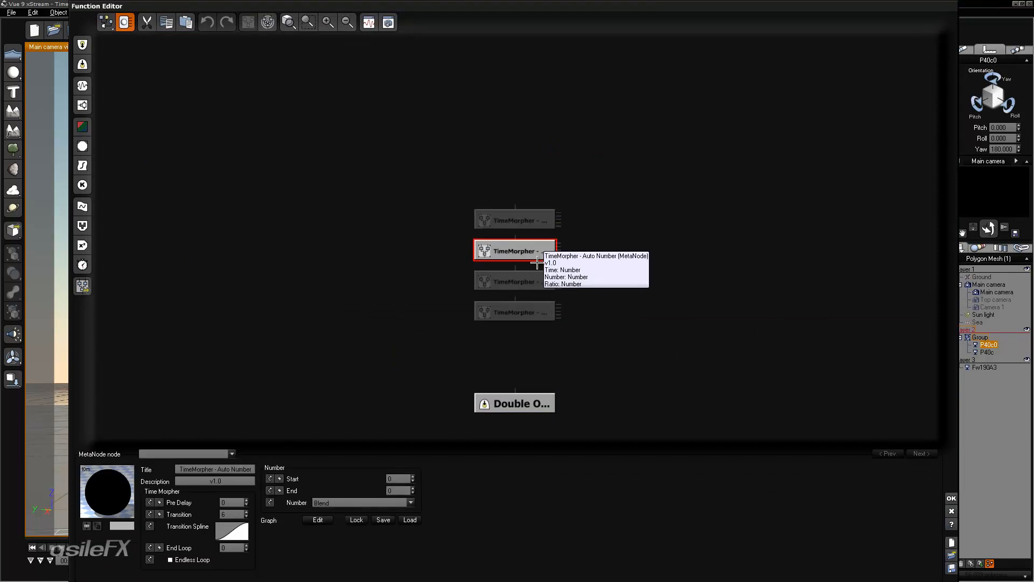
{"action": "left_click", "coordinate": [536, 280]}
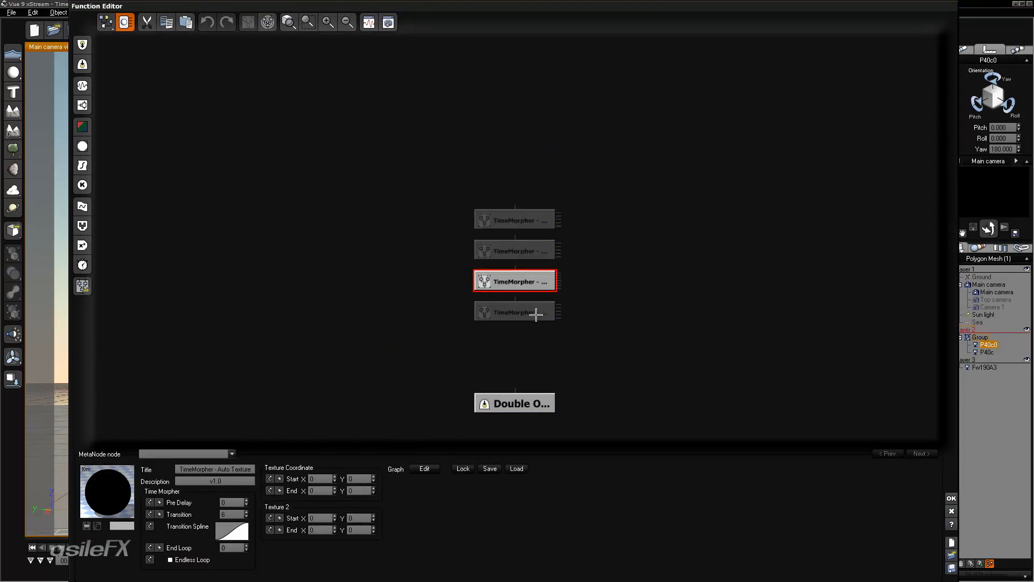
{"action": "left_click", "coordinate": [536, 309]}
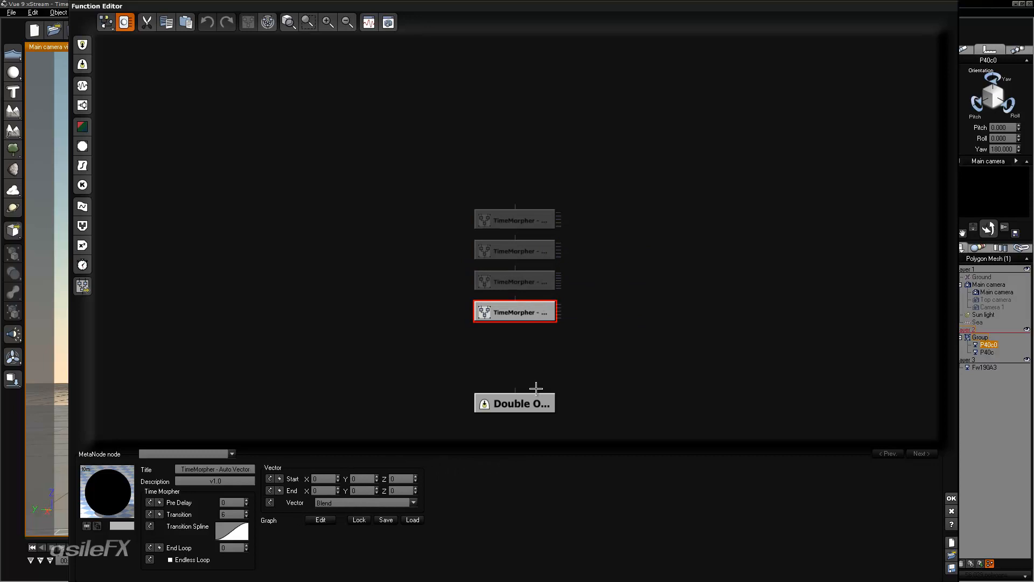
{"action": "left_click", "coordinate": [559, 322]}
{"action": "left_click", "coordinate": [542, 314]}
{"action": "left_click", "coordinate": [966, 509]}
- Try ungrouping a copy of the additional TimeMorpher MetaNode, and discard the graph changes
{"action": "left_click_drag", "start_coordinate": [771, 217], "coordinate": [691, 217]}
{"action": "middle_click_drag", "start_coordinate": [788, 231], "coordinate": [632, 236]}
{"action": "left_click_drag", "start_coordinate": [630, 226], "coordinate": [773, 186]}
{"action": "left_click", "coordinate": [649, 60]}
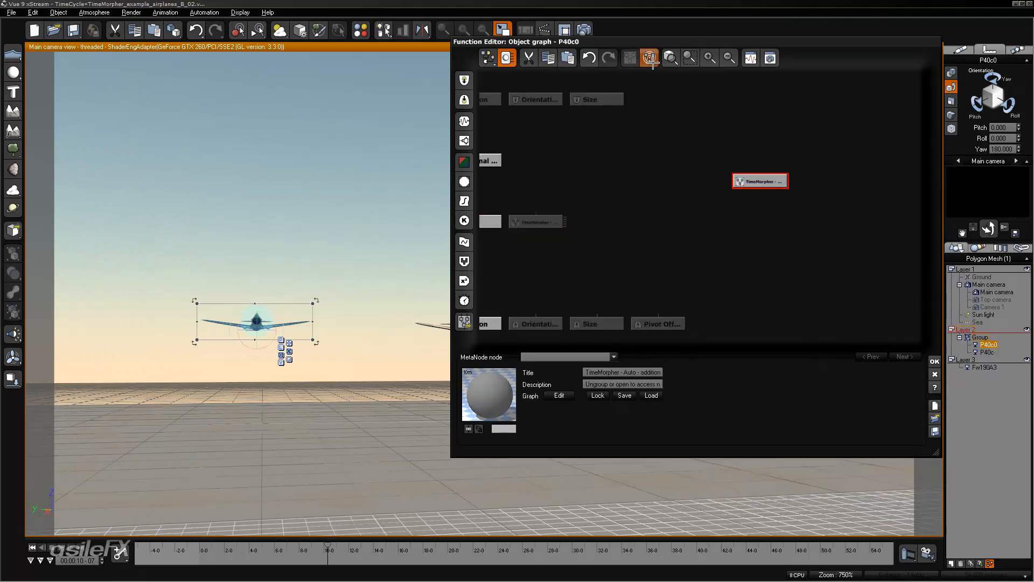
{"action": "middle_click_drag", "start_coordinate": [754, 233], "coordinate": [655, 207]}
{"action": "left_click_drag", "start_coordinate": [892, 237], "coordinate": [644, 321]}
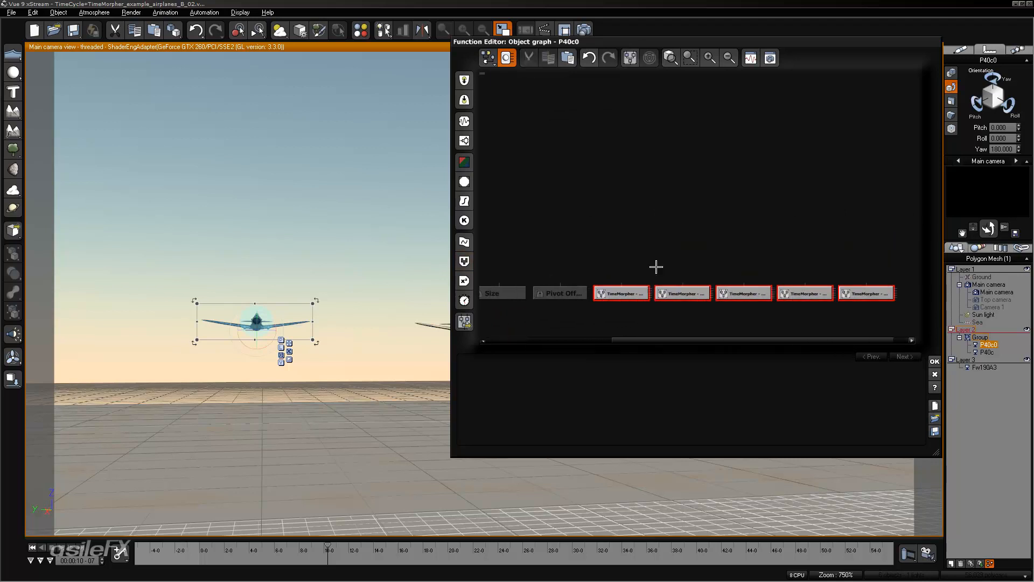
{"action": "left_click", "coordinate": [935, 375]}
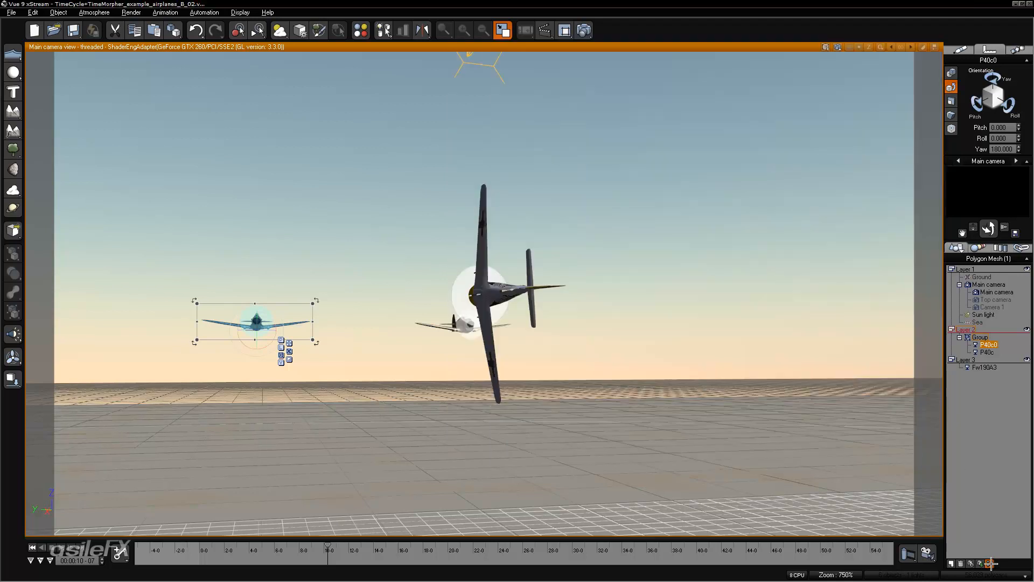
- Reopen the P40c0 function graph and add a "TimeMorpher - Auto - additional" combiner MetaNode in an empty area
{"action": "left_click", "coordinate": [990, 563]}
{"action": "right_click", "coordinate": [821, 236]}
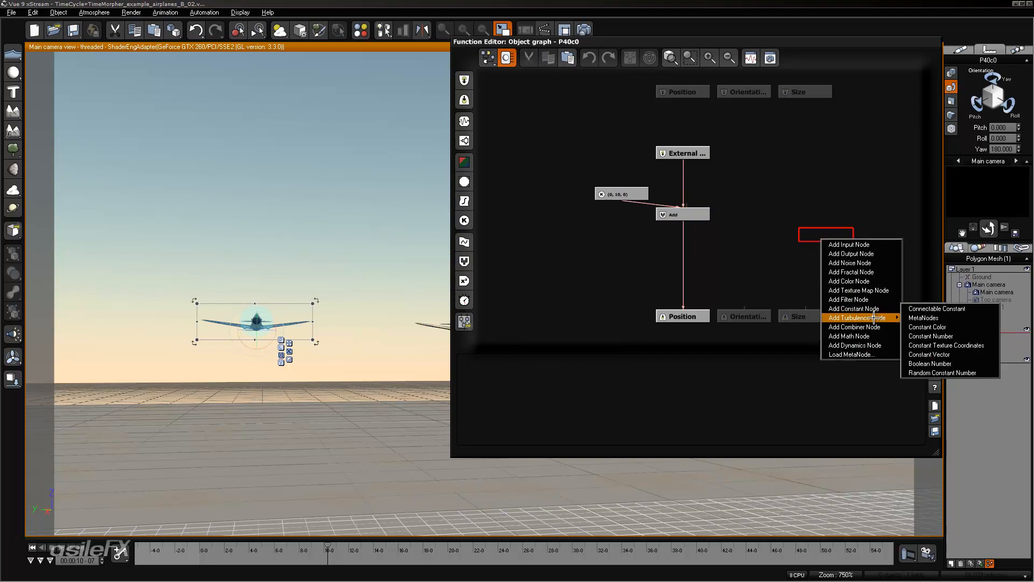
{"action": "mouse_move", "coordinate": [873, 318]}
{"action": "mouse_move", "coordinate": [922, 326]}
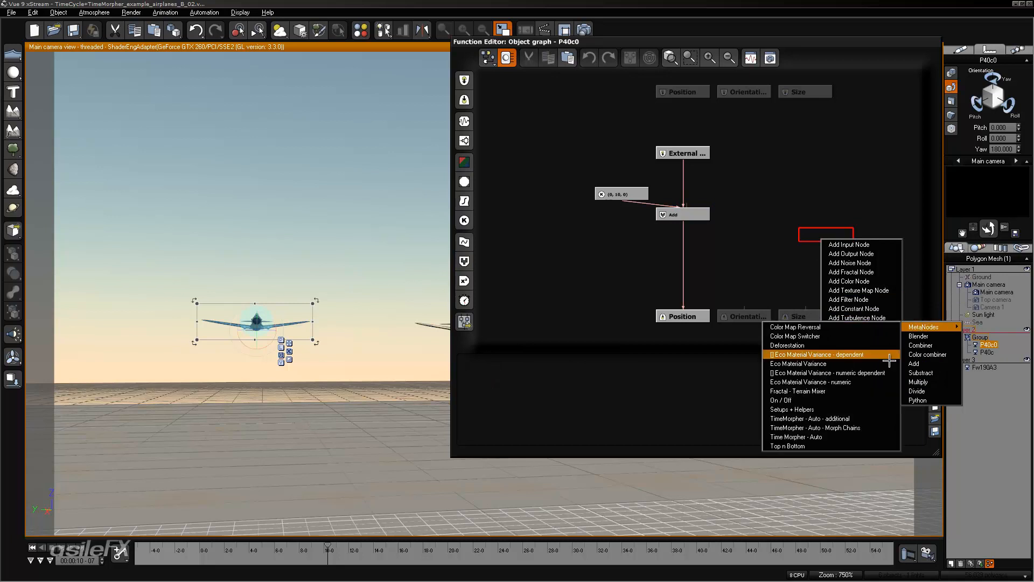
{"action": "left_click", "coordinate": [859, 416]}
- Copy the TimeMorpher - Auto Vector node from inside the MetaNode and paste it into the P40c0 graph
{"action": "double_click", "coordinate": [814, 234]}
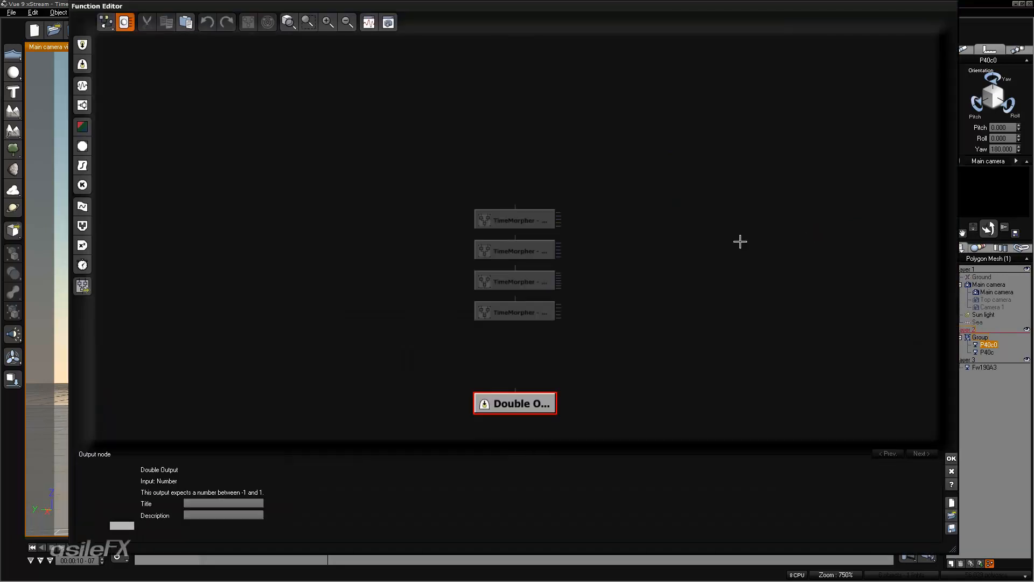
{"action": "left_click", "coordinate": [536, 319]}
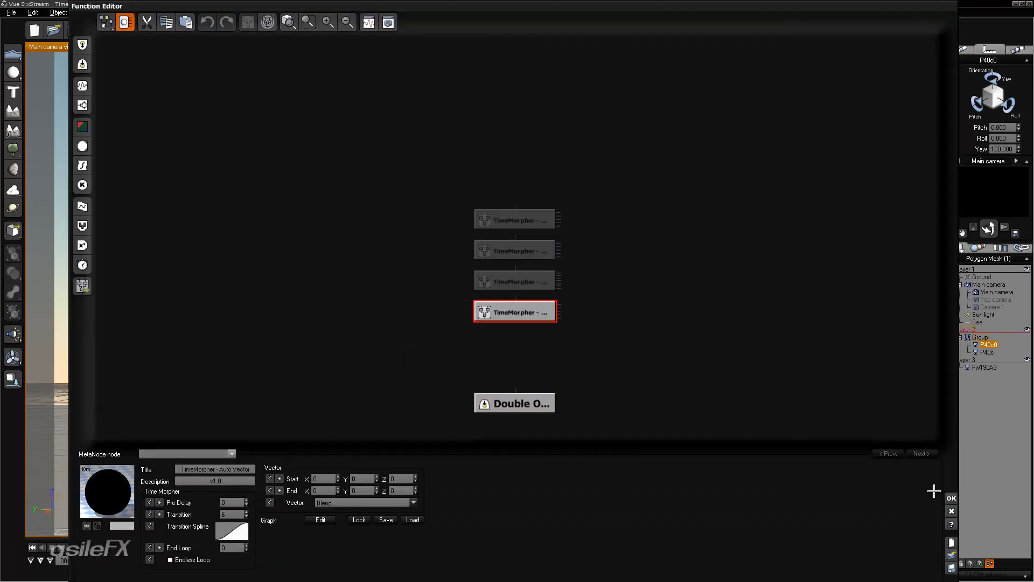
{"action": "left_click", "coordinate": [950, 498]}
{"action": "key", "text": "ctrl+v"}
- Delete the containing "TimeMorpher - Auto - additional" MetaNode and place the Auto Vector node above the Orientation output
{"action": "left_click", "coordinate": [830, 236]}
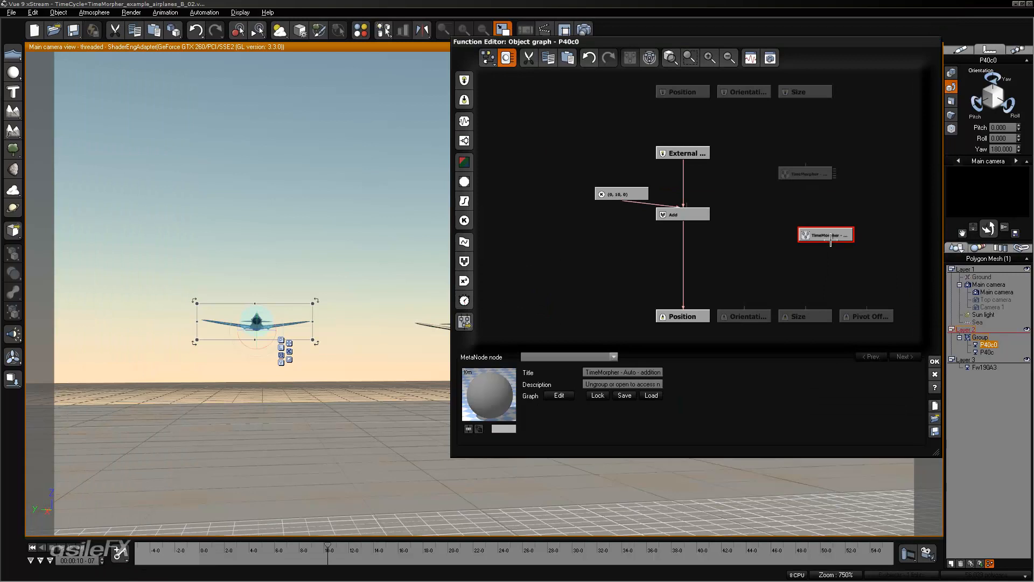
{"action": "key", "text": "Delete"}
{"action": "left_click_drag", "start_coordinate": [825, 176], "coordinate": [759, 252]}
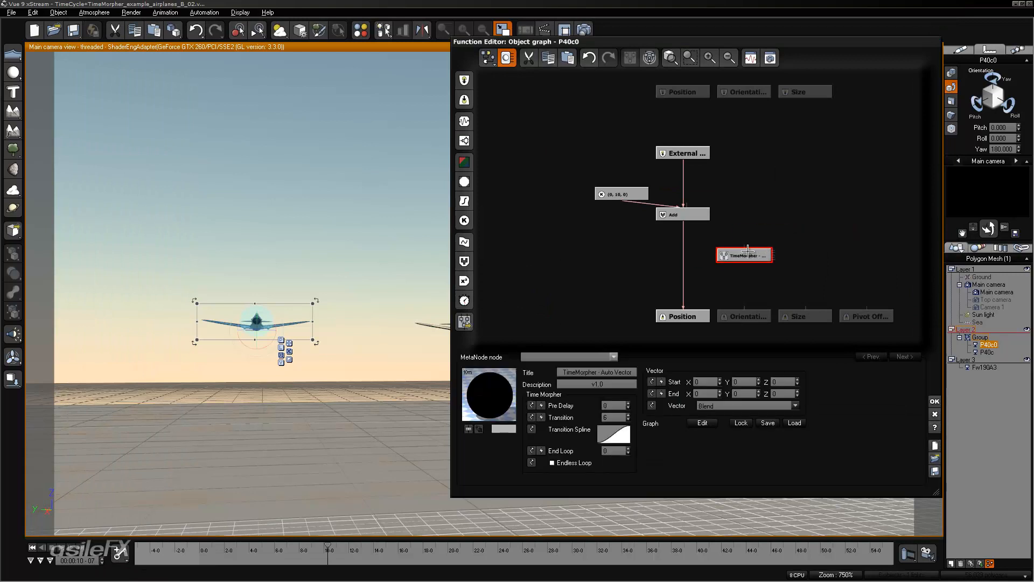
- Add a Time input node, connect it to the TimeMorpher - Auto Vector node, and align that node with the Add node
{"action": "right_click", "coordinate": [750, 180]}
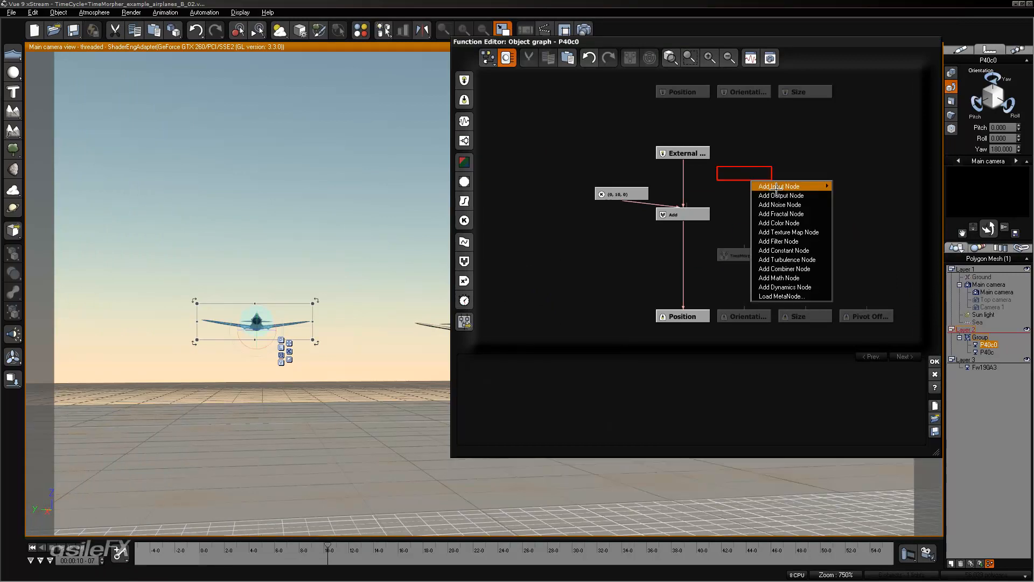
{"action": "mouse_move", "coordinate": [778, 186]}
{"action": "left_click", "coordinate": [861, 215]}
{"action": "left_click_drag", "start_coordinate": [744, 246], "coordinate": [737, 174]}
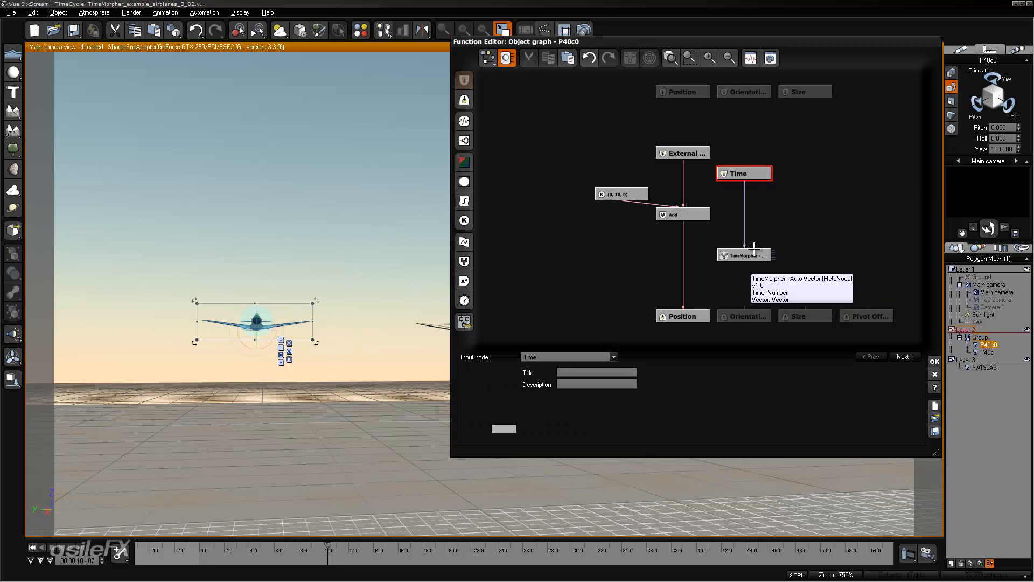
{"action": "left_click_drag", "start_coordinate": [753, 258], "coordinate": [752, 217]}
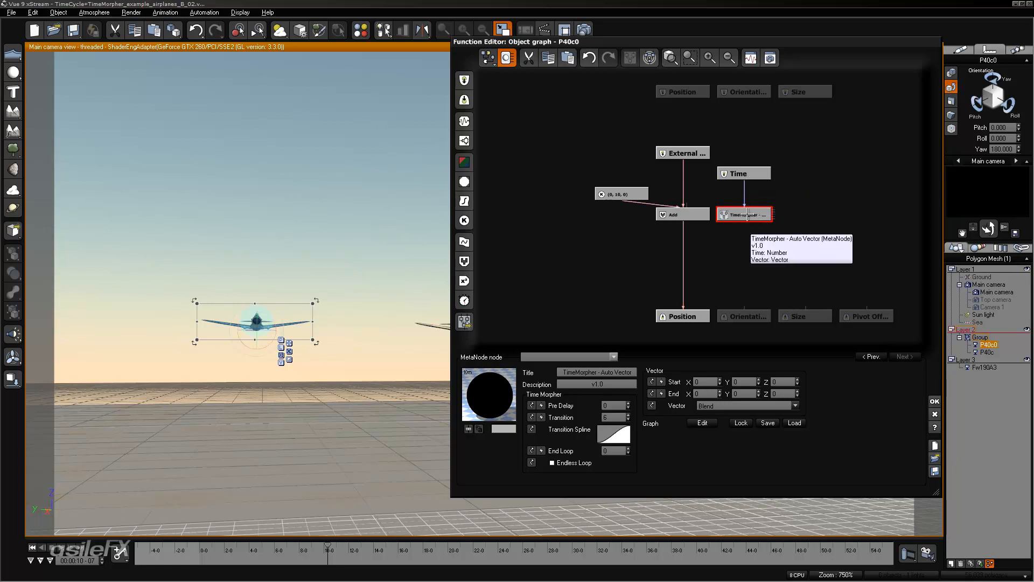
- Set the Pre Delay of the TimeMorpher - Auto Vector node to 9
{"action": "left_click", "coordinate": [613, 405]}
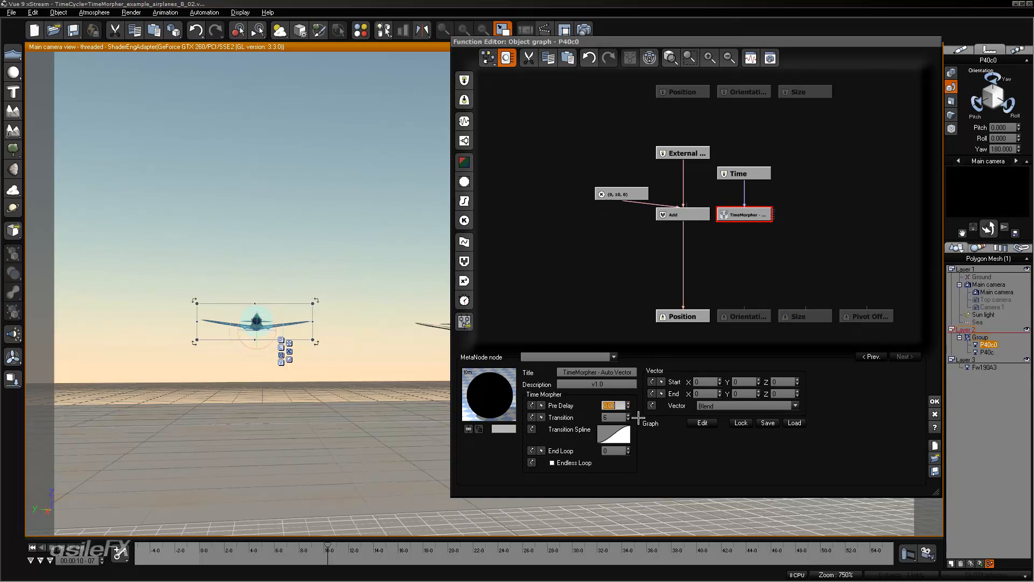
{"action": "type", "text": "9"}
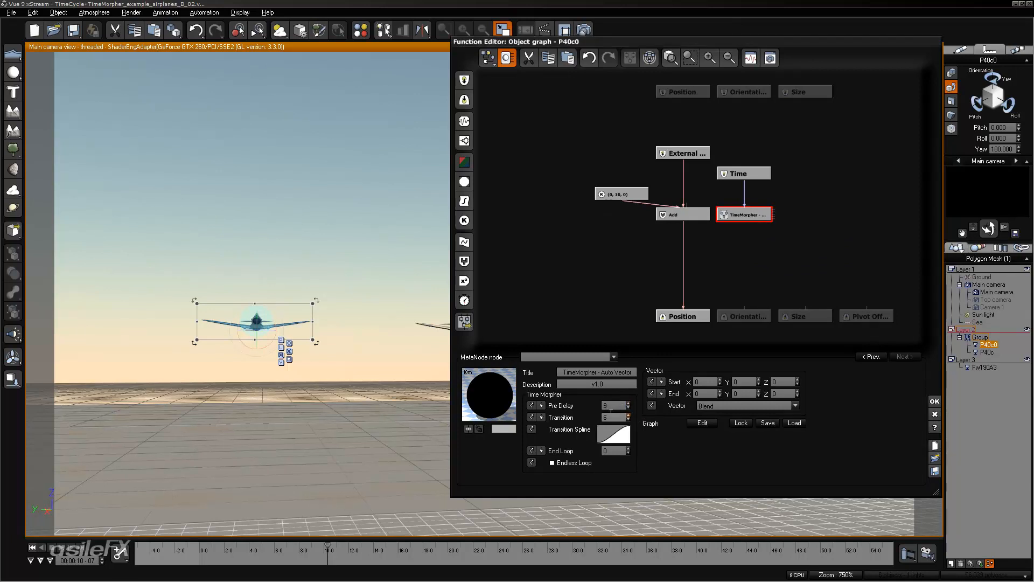
{"action": "left_click", "coordinate": [613, 418]}
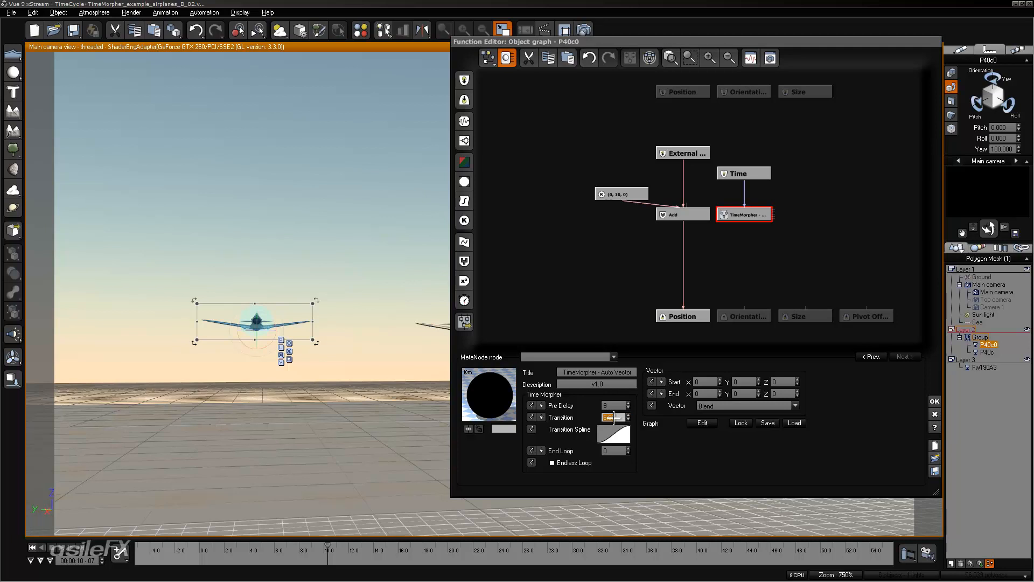
- Set the Z values of both the Start and End vectors to 180 on the TimeMorpher node
{"action": "left_click", "coordinate": [703, 381]}
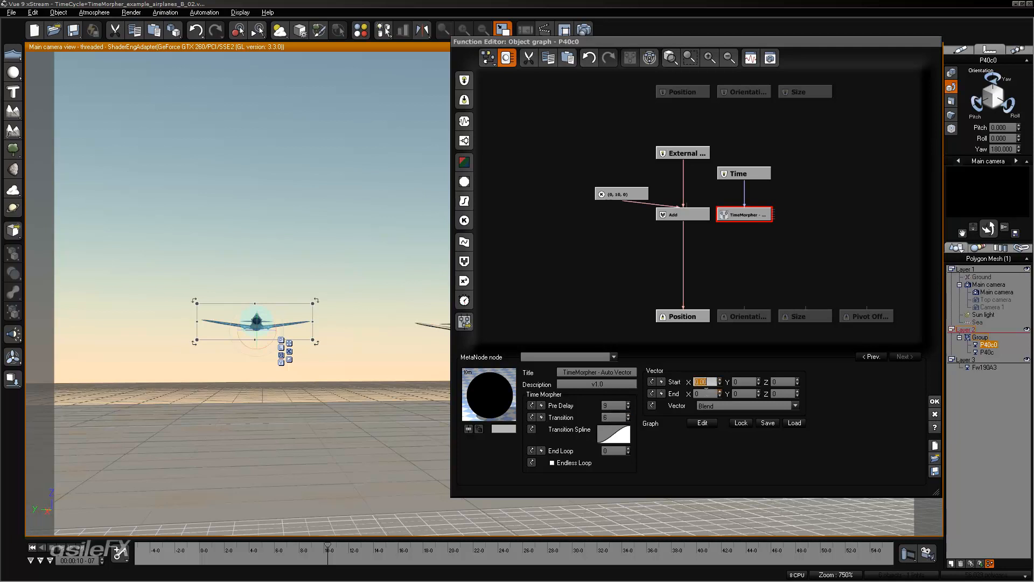
{"action": "left_click", "coordinate": [704, 394]}
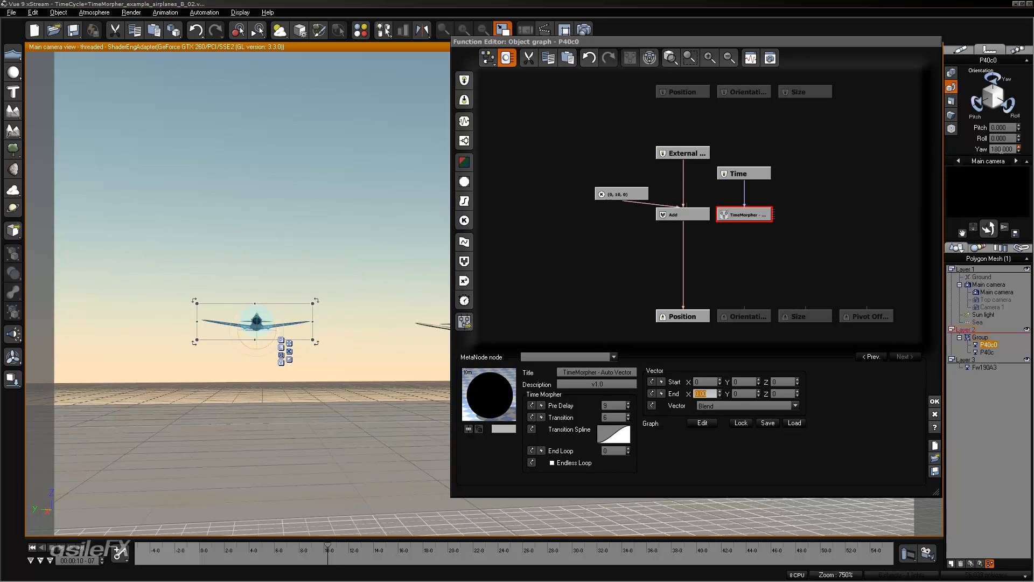
{"action": "left_click", "coordinate": [784, 383]}
{"action": "type", "text": "1"}
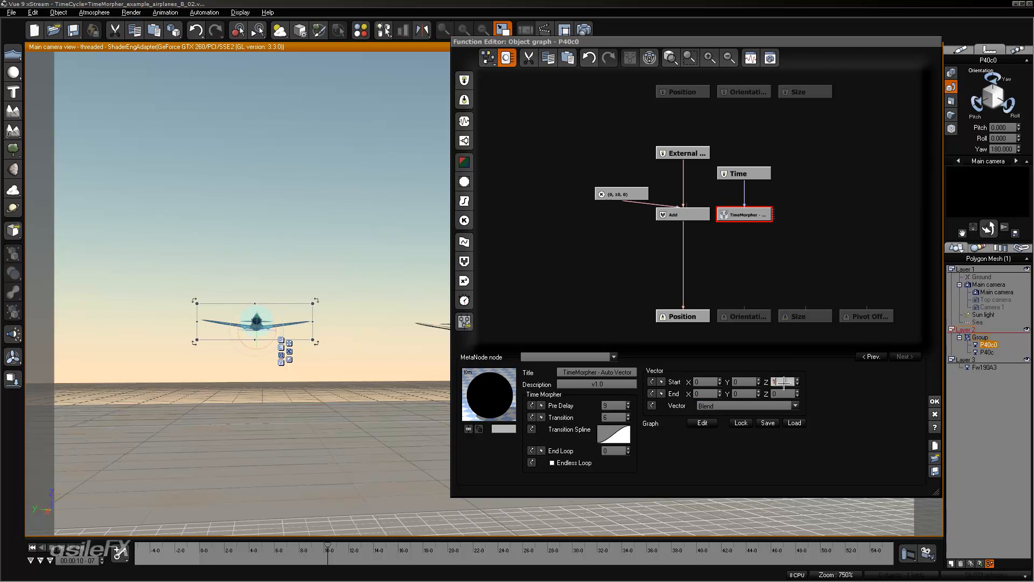
{"action": "type", "text": "80"}
{"action": "left_click", "coordinate": [779, 389]}
{"action": "type", "text": "180"}
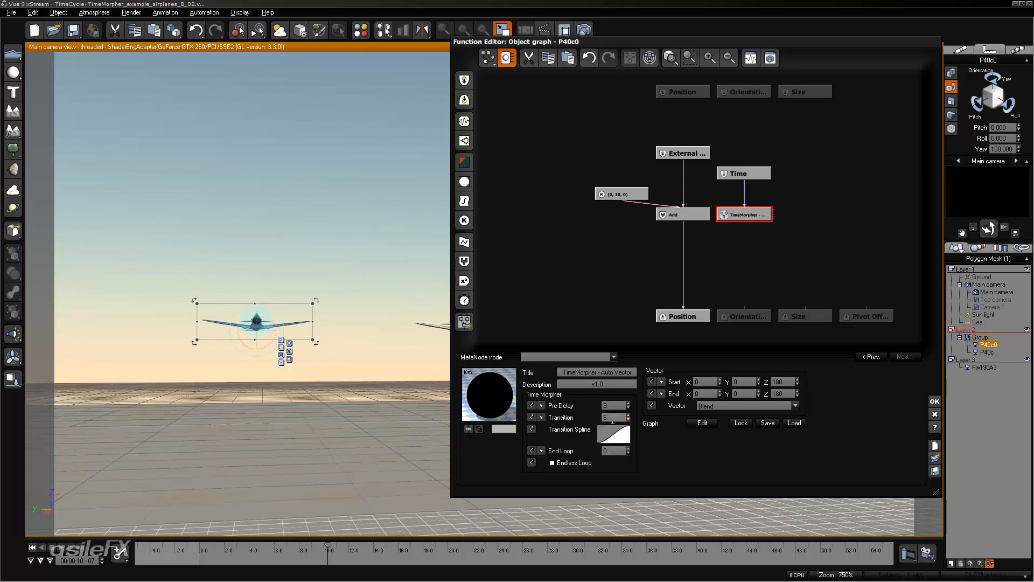
- Set the TimeMorpher node's Transition to 2 and move the node directly beneath the Time node
{"action": "left_click", "coordinate": [613, 419]}
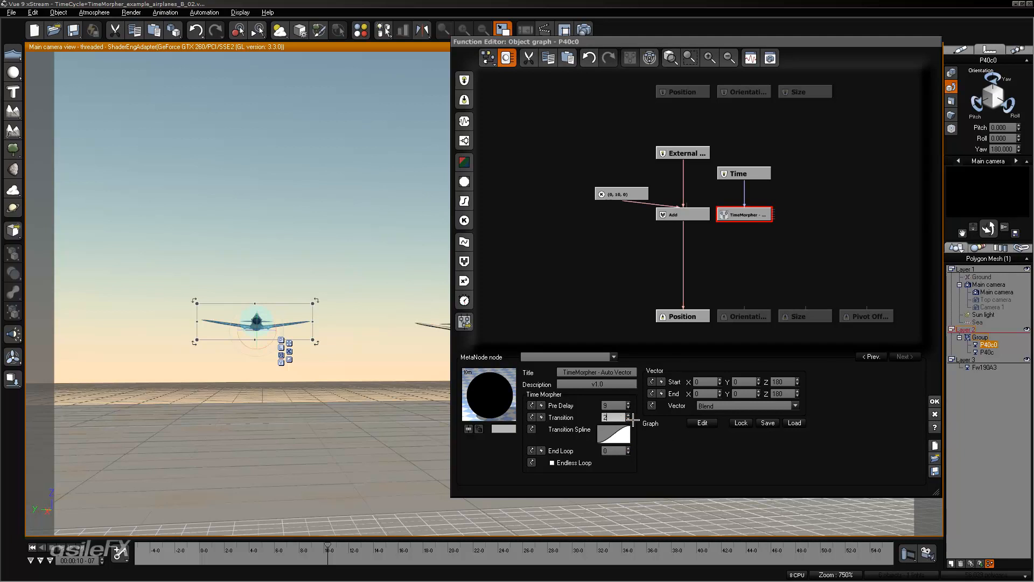
{"action": "key", "text": "Return"}
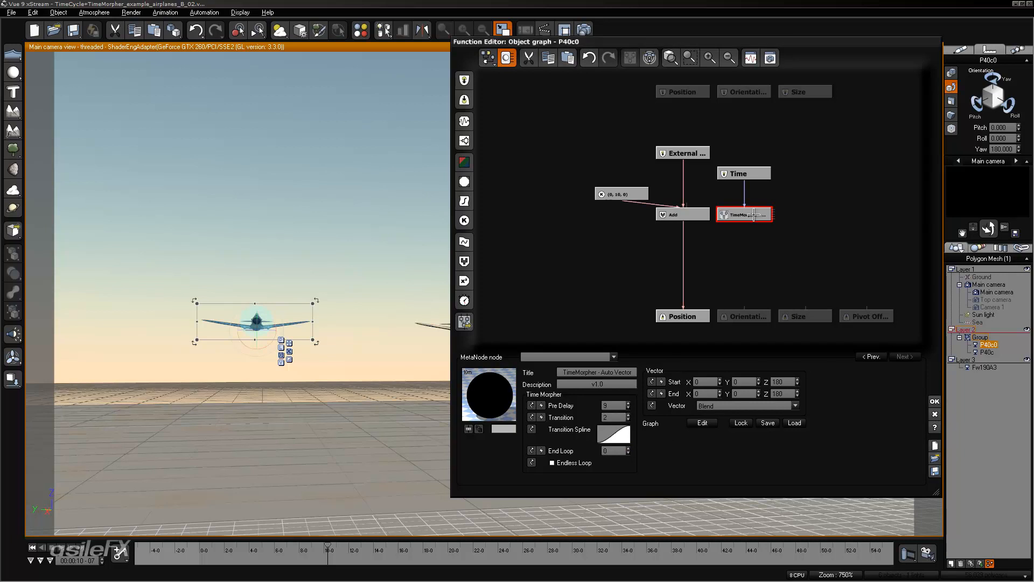
{"action": "left_click_drag", "start_coordinate": [754, 215], "coordinate": [754, 194]}
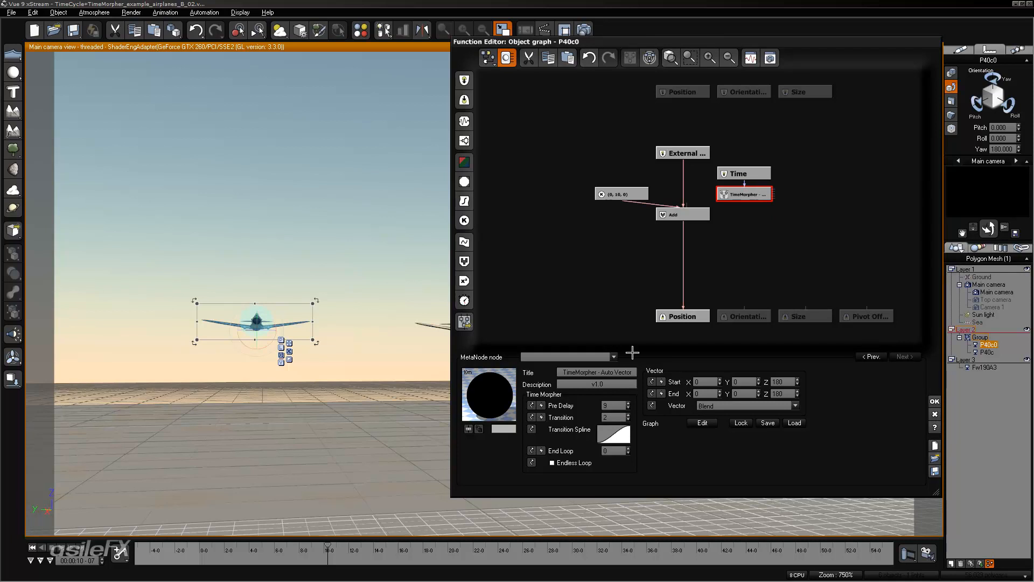
- Keep the Start vector's X at 0 and set the End vector's X to 90
{"action": "left_click", "coordinate": [704, 381]}
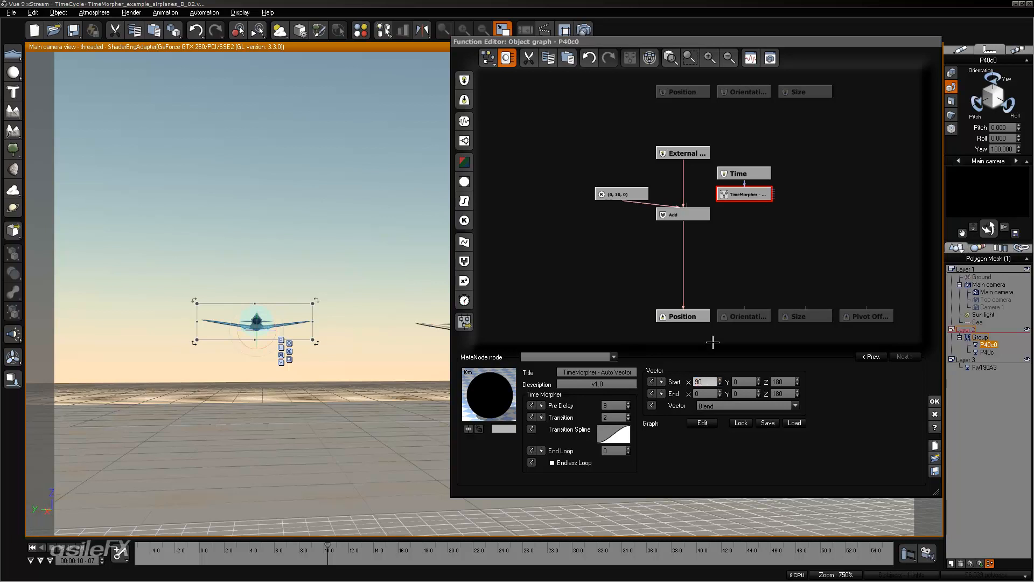
{"action": "key", "text": "BackSpace"}
{"action": "key", "text": "BackSpace"}
{"action": "left_click", "coordinate": [706, 393]}
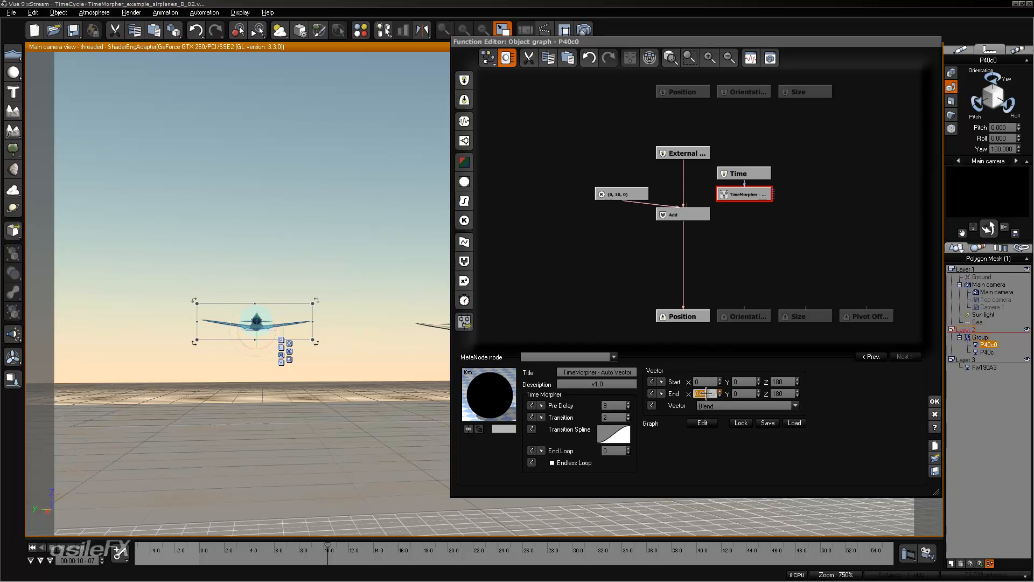
{"action": "type", "text": "90"}
{"action": "key", "text": "Return"}
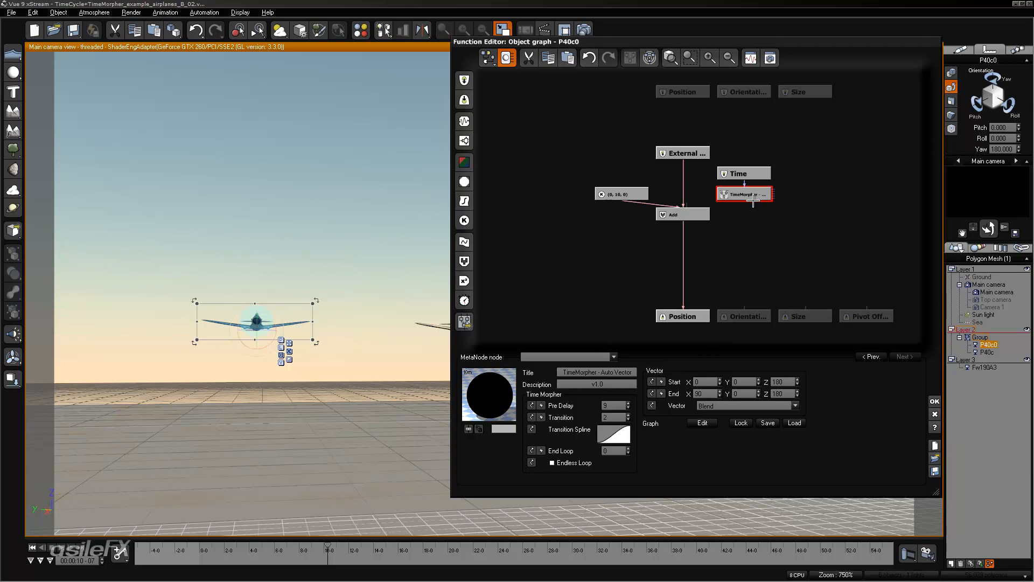
- Duplicate the TimeMorpher - Auto Vector node below the original, leaving the Time node connected only to the original
{"action": "left_click_drag", "start_coordinate": [789, 231], "coordinate": [715, 165]}
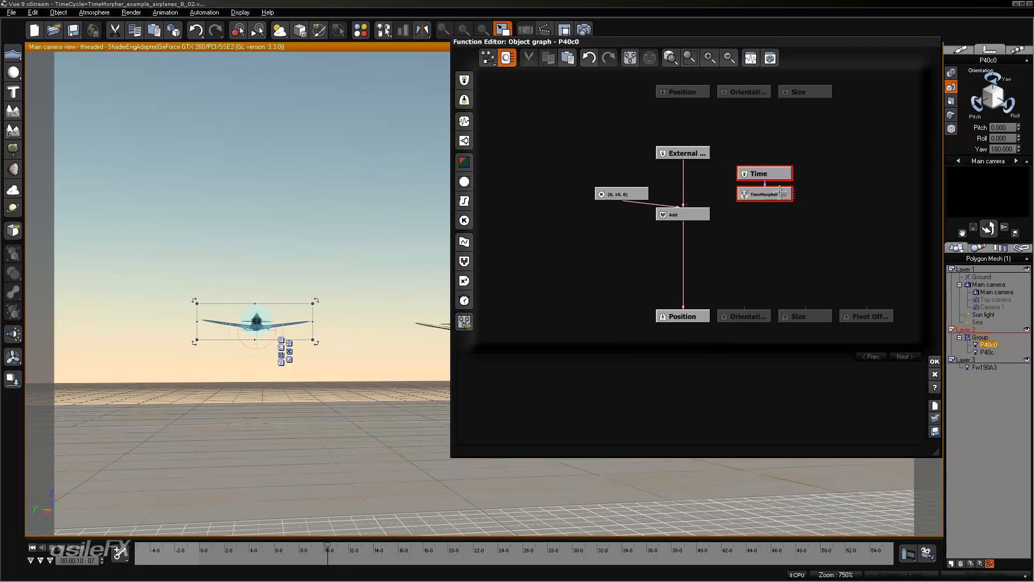
{"action": "left_click", "coordinate": [768, 217]}
{"action": "left_click", "coordinate": [752, 196]}
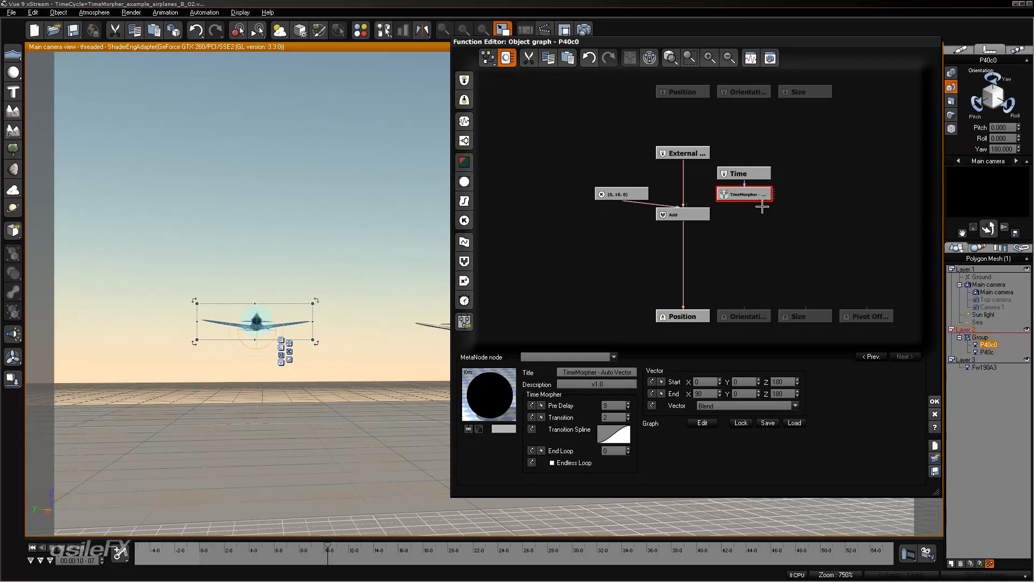
{"action": "left_click_drag", "start_coordinate": [759, 201], "coordinate": [772, 235]}
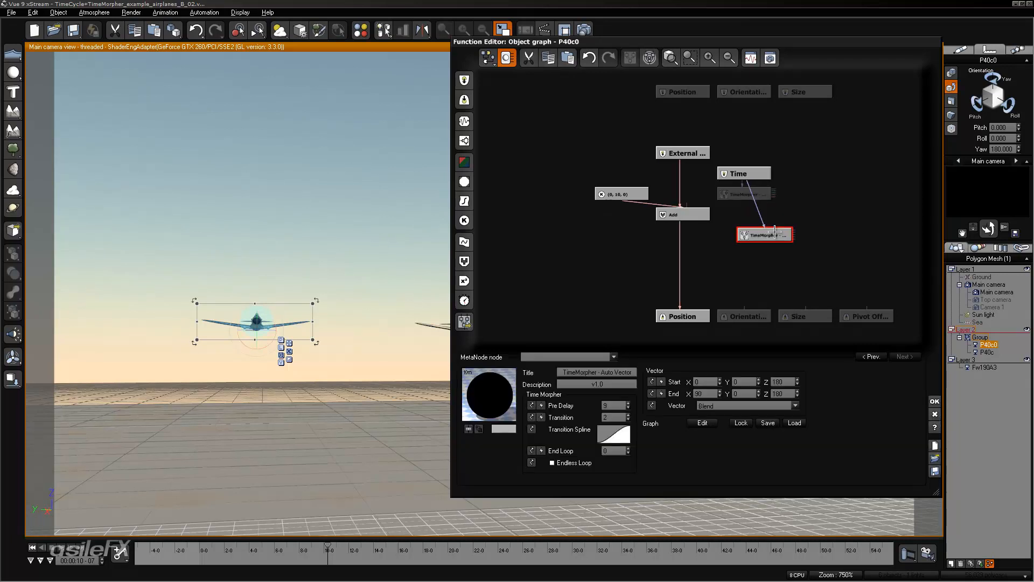
{"action": "left_click", "coordinate": [755, 206]}
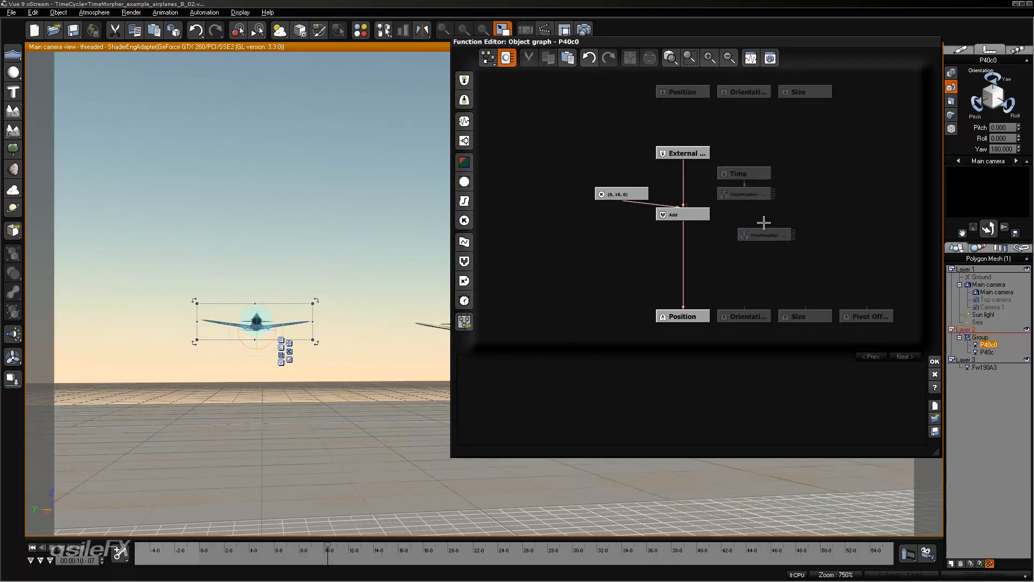
- Connect the duplicate's Time input to the first TimeMorpher node's Time output and place the duplicate just below it
{"action": "left_click", "coordinate": [710, 57]}
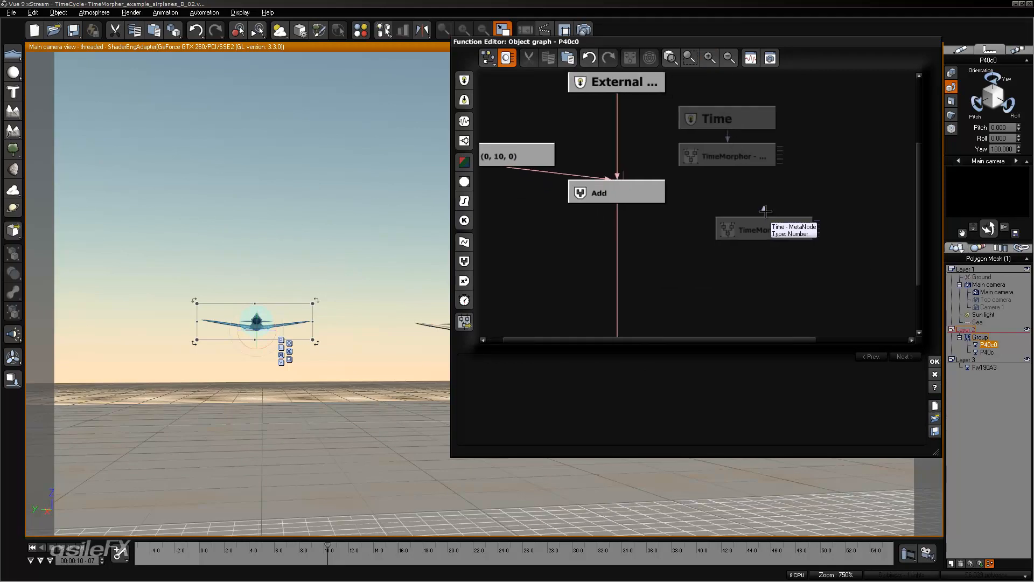
{"action": "left_click_drag", "start_coordinate": [763, 213], "coordinate": [728, 169]}
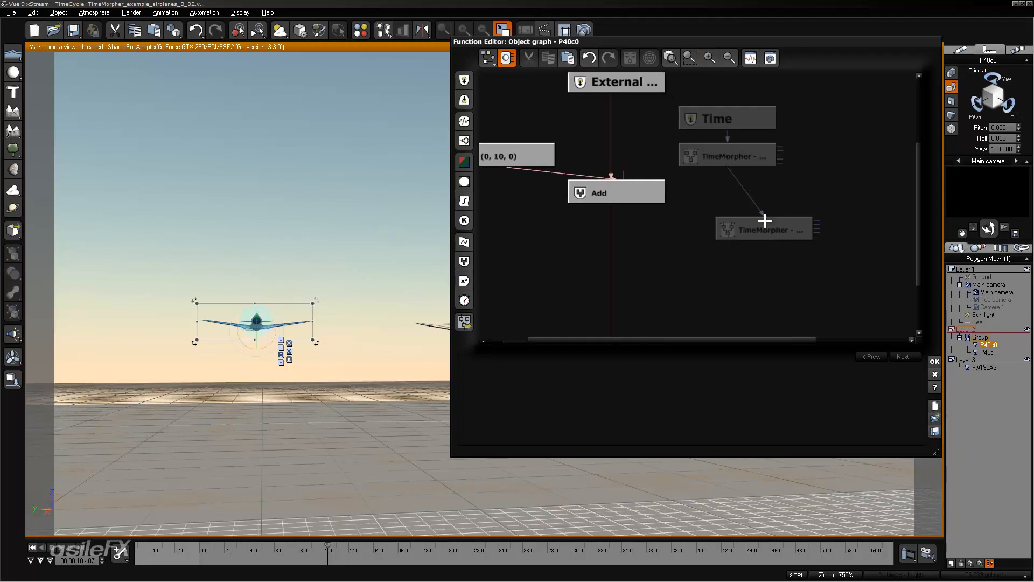
{"action": "left_click_drag", "start_coordinate": [765, 226], "coordinate": [765, 193]}
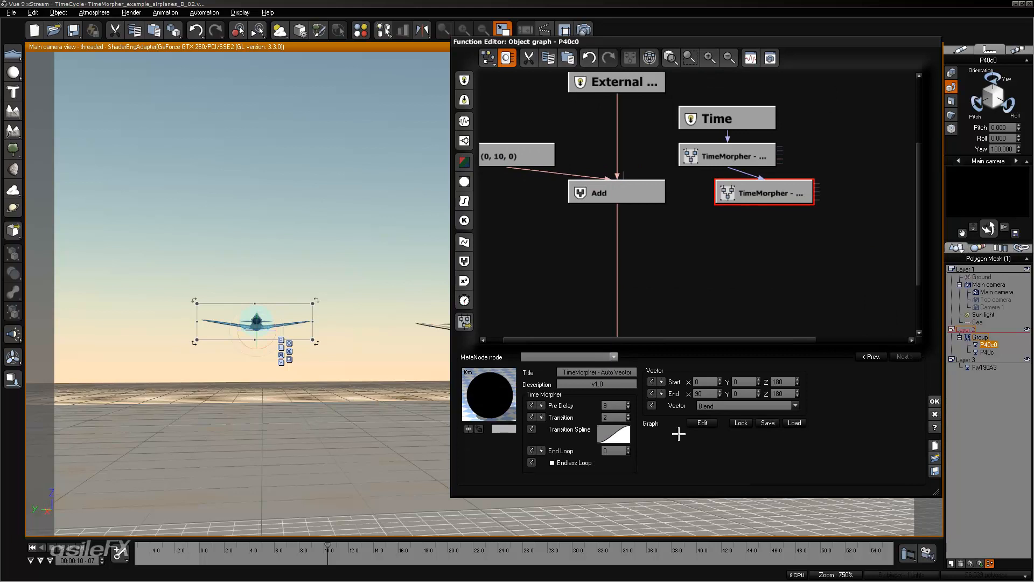
- Expose the Start vector of the second TimeMorpher node as an input and connect it to the first TimeMorpher's vector output
{"action": "left_click", "coordinate": [661, 382]}
{"action": "left_click_drag", "start_coordinate": [878, 167], "coordinate": [729, 160]}
{"action": "key", "text": "Delete"}
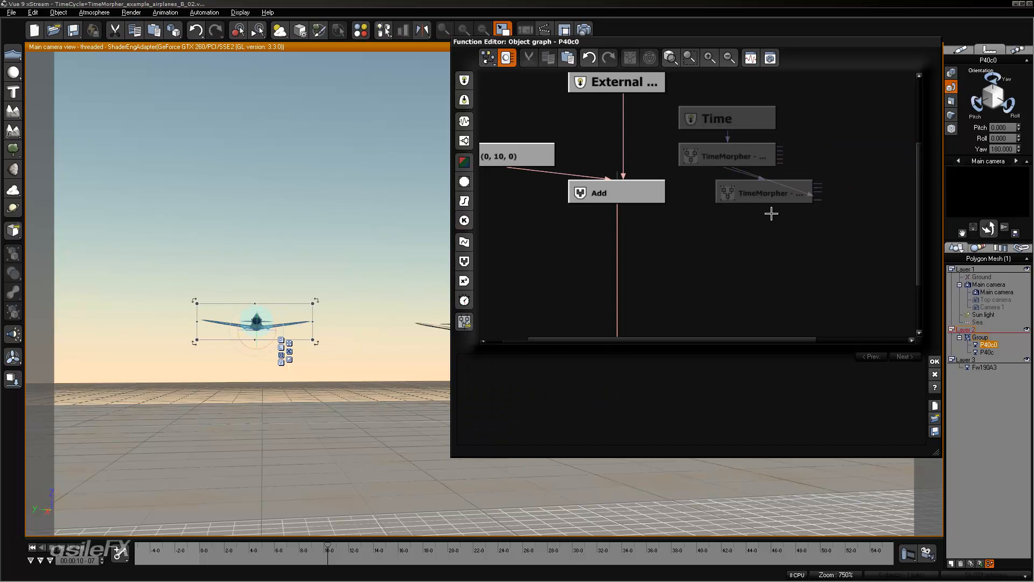
{"action": "left_click", "coordinate": [745, 159]}
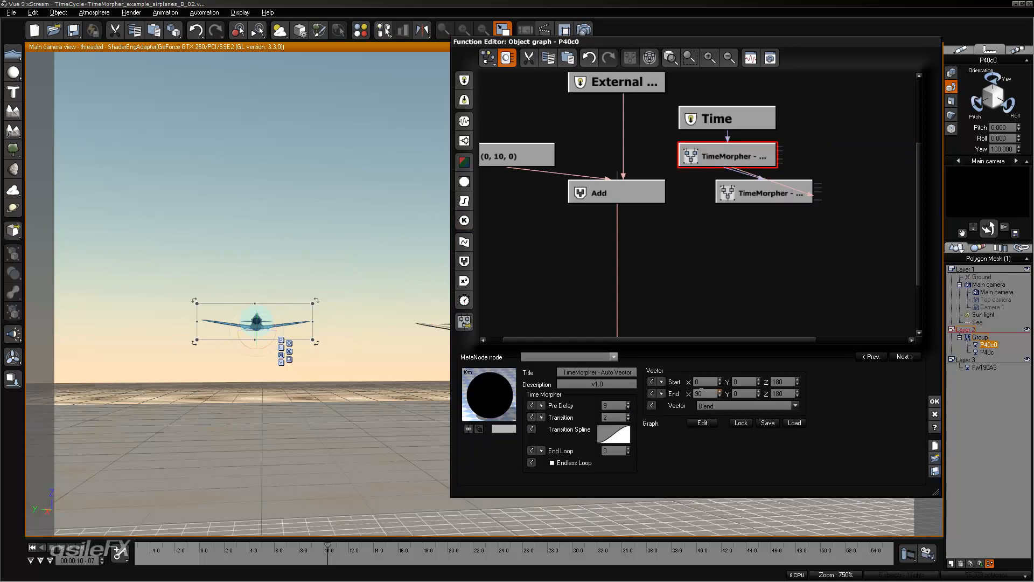
{"action": "left_click", "coordinate": [790, 184]}
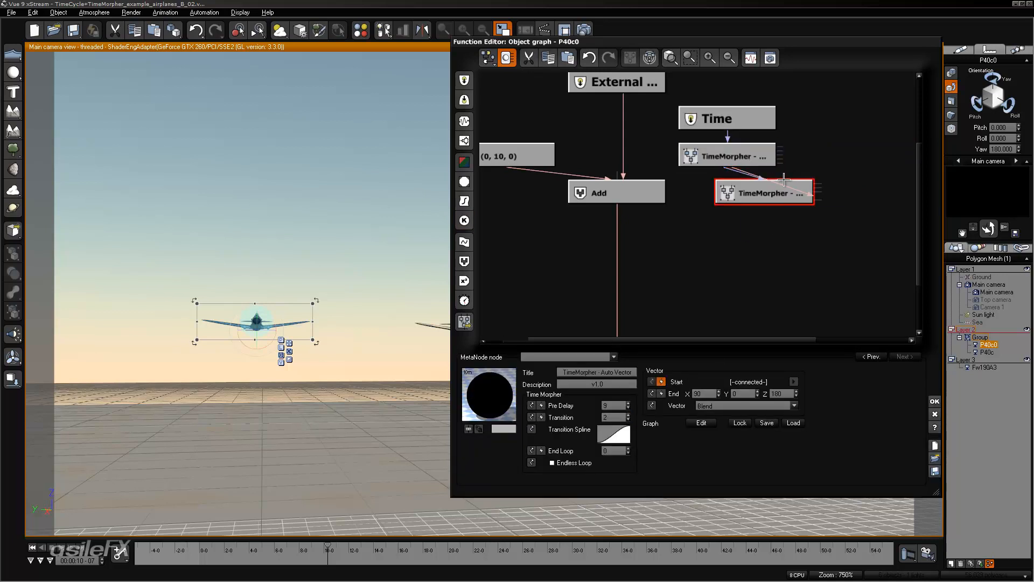
- Set the second TimeMorpher node's End X to 0 and its Pre Delay to -0.5
{"action": "left_click", "coordinate": [706, 394]}
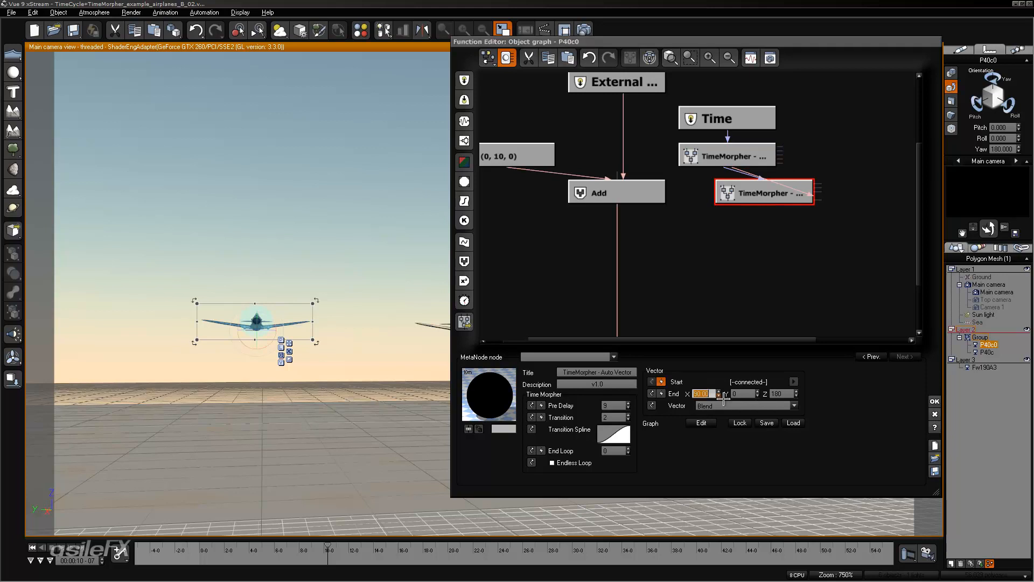
{"action": "key", "text": "Return"}
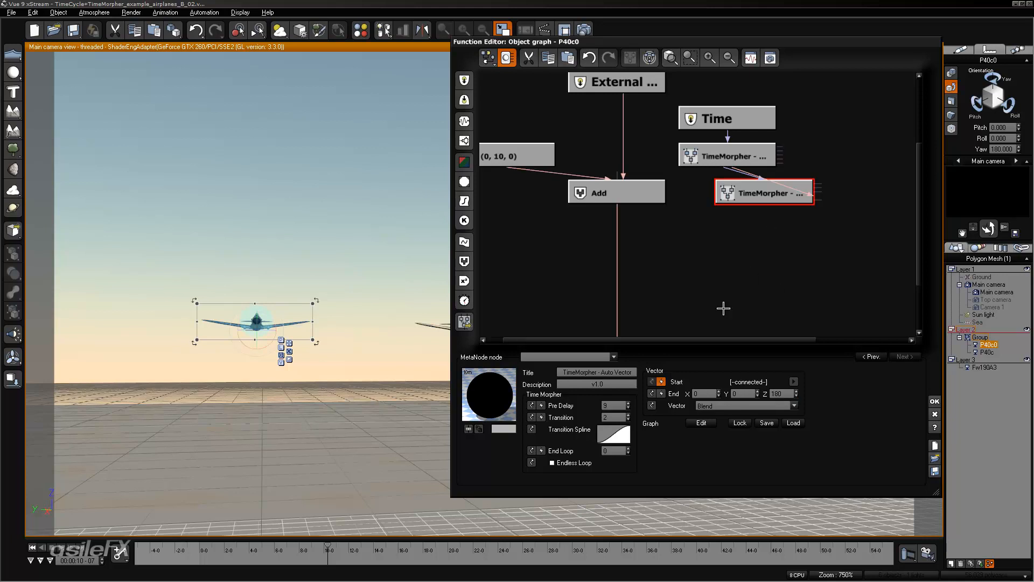
{"action": "left_click", "coordinate": [619, 406]}
{"action": "type", "text": "0"}
{"action": "key", "text": "Return"}
{"action": "left_click", "coordinate": [613, 405]}
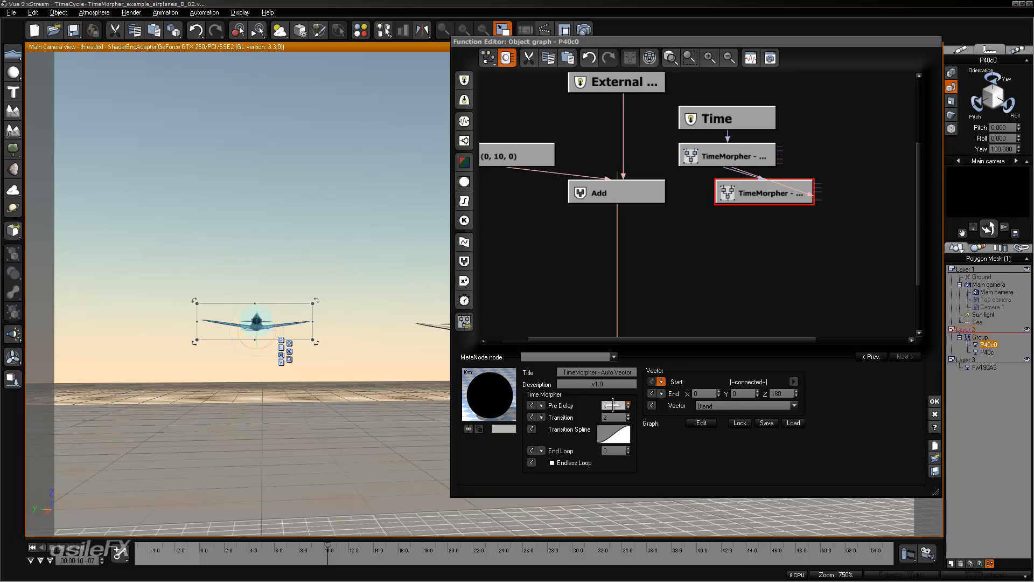
{"action": "type", "text": "-0.5"}
{"action": "key", "text": "Return"}
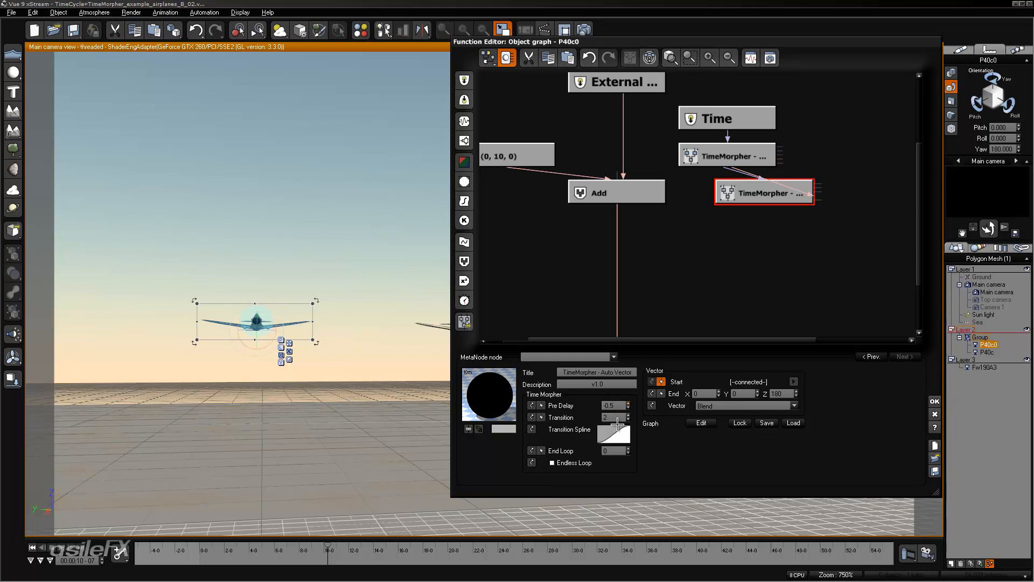
- Connect the second TimeMorpher node's vector output to the Orientation output and accept the P40c0 function graph
{"action": "scroll", "coordinate": [720, 226], "scroll_direction": "down", "scroll_amount": 3}
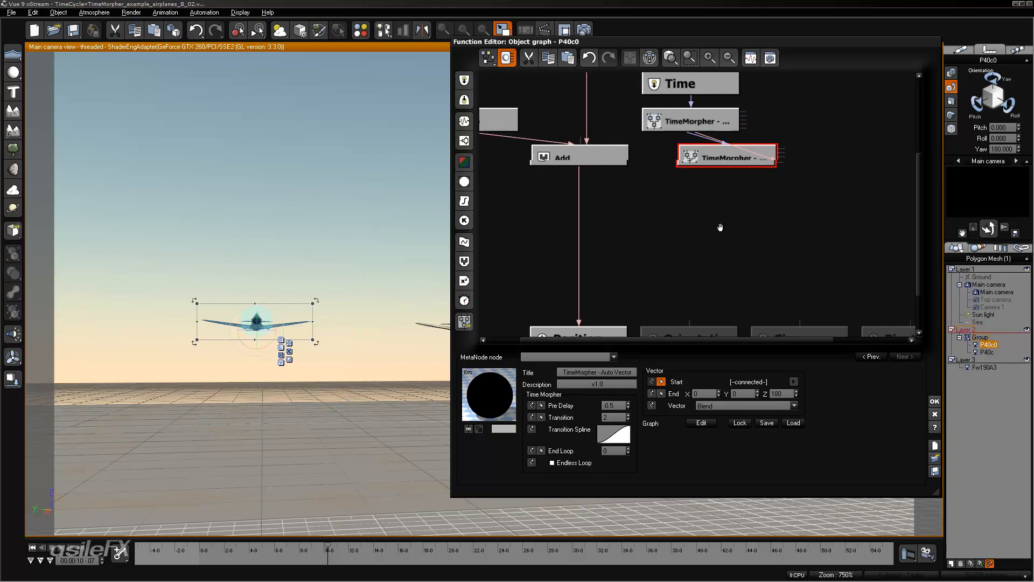
{"action": "left_click", "coordinate": [725, 59]}
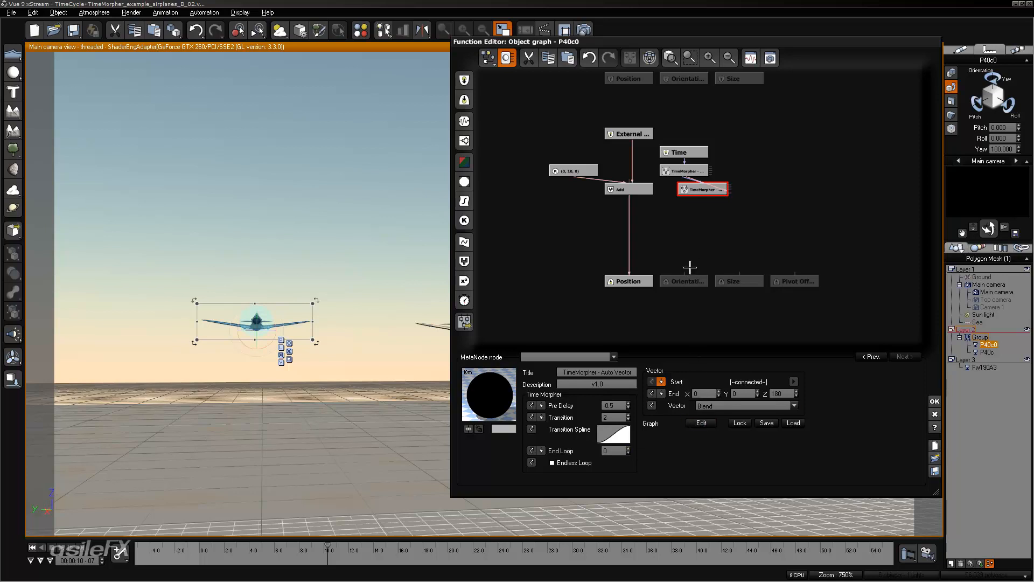
{"action": "left_click_drag", "start_coordinate": [684, 273], "coordinate": [702, 195]}
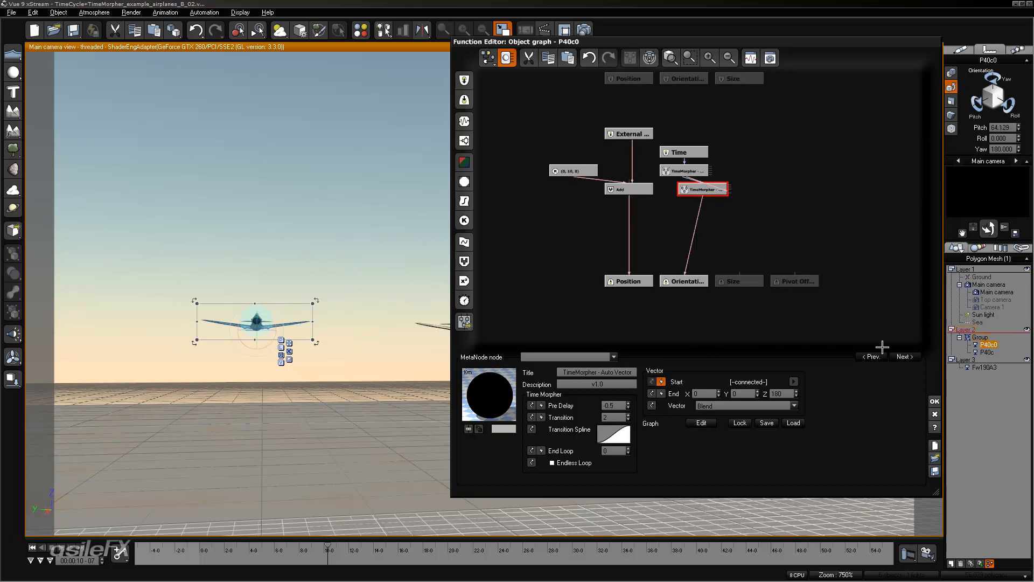
{"action": "left_click", "coordinate": [934, 401]}
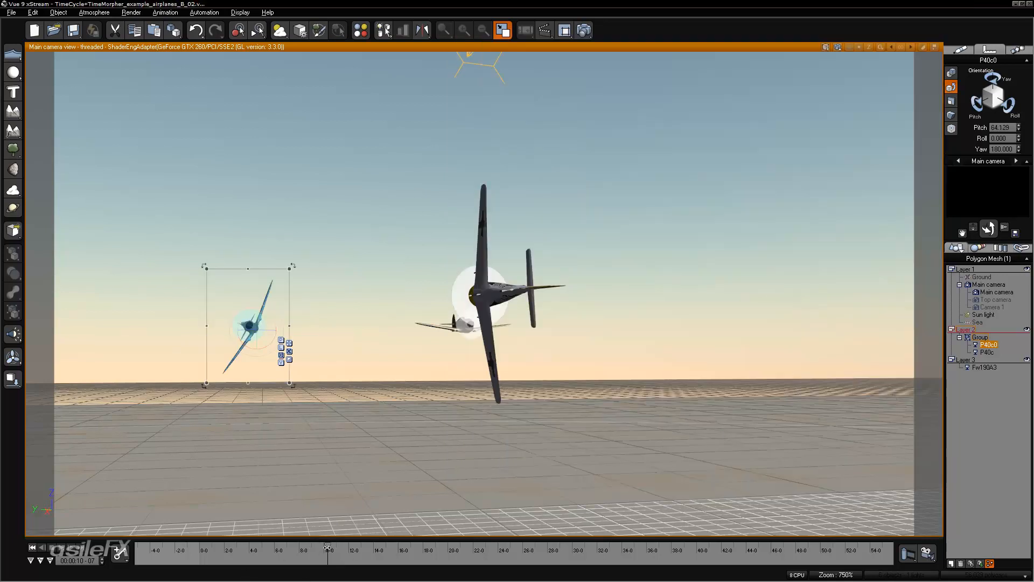
- Scrub the timeline just past 10 seconds and examine P40c0's banking in a maximized Side view showing all three planes
{"action": "mouse_move", "coordinate": [327, 547]}
{"action": "left_mouse_down"}
{"action": "mouse_move", "coordinate": [289, 547]}
{"action": "mouse_move", "coordinate": [335, 542]}
{"action": "left_mouse_up"}
{"action": "double_click", "coordinate": [644, 48]}
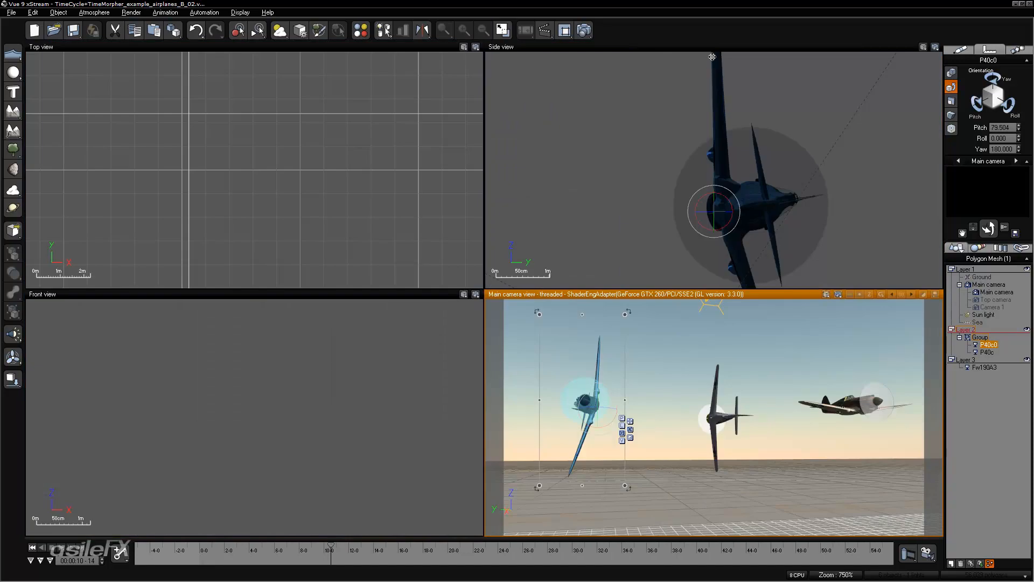
{"action": "double_click", "coordinate": [718, 49]}
{"action": "scroll", "coordinate": [689, 323], "scroll_direction": "down", "scroll_amount": 3}
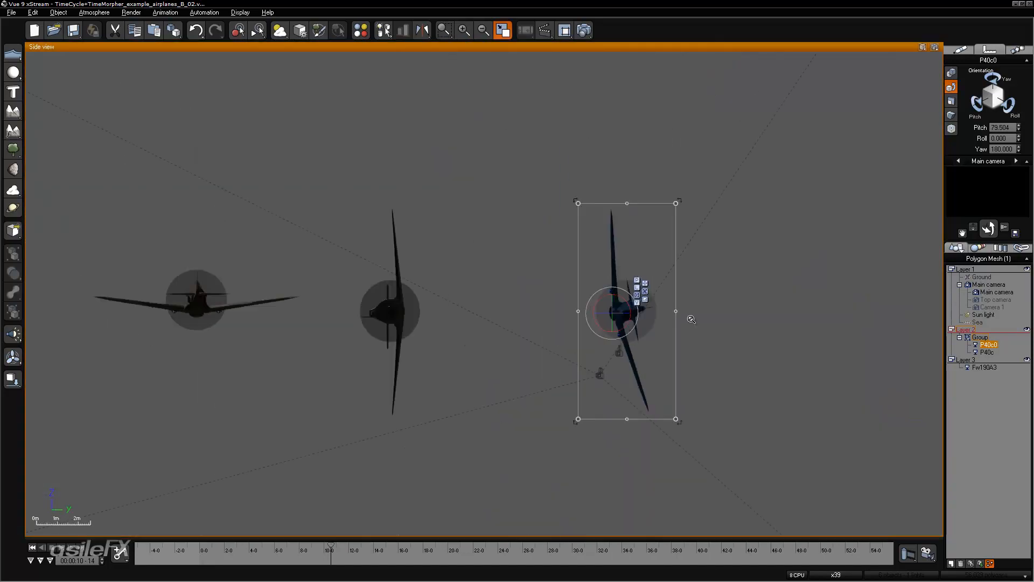
{"action": "right_click_drag", "start_coordinate": [657, 330], "coordinate": [697, 341]}
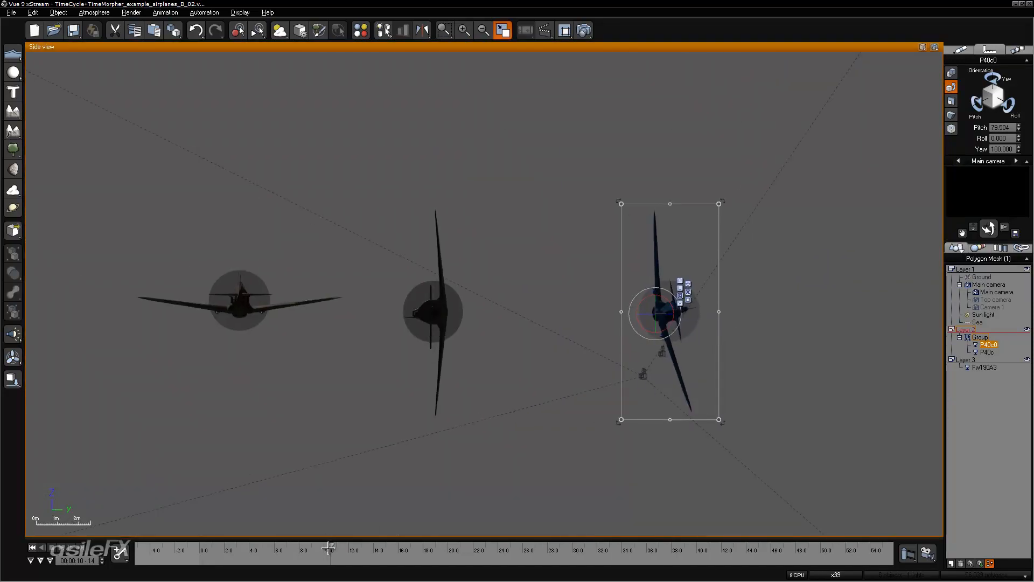
{"action": "mouse_move", "coordinate": [331, 549]}
{"action": "left_mouse_down"}
{"action": "mouse_move", "coordinate": [277, 548]}
{"action": "mouse_move", "coordinate": [359, 539]}
{"action": "mouse_move", "coordinate": [332, 536]}
{"action": "left_mouse_up"}
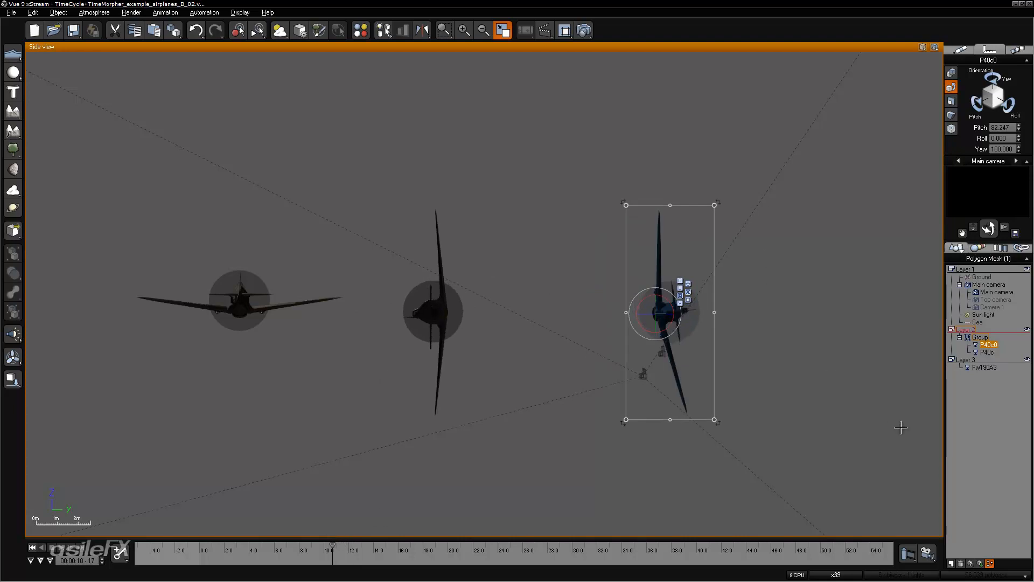
- Set the second TimeMorpher node's Pre Delay to 2 in P40c0's function graph, accept it, and scrub to just before 10 seconds
{"action": "left_click", "coordinate": [986, 564]}
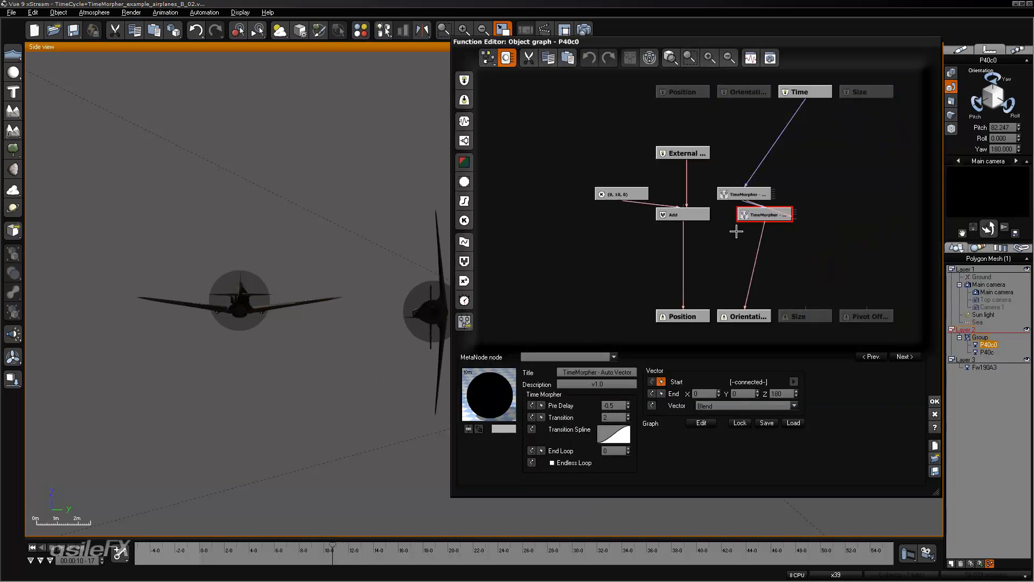
{"action": "double_click", "coordinate": [611, 405]}
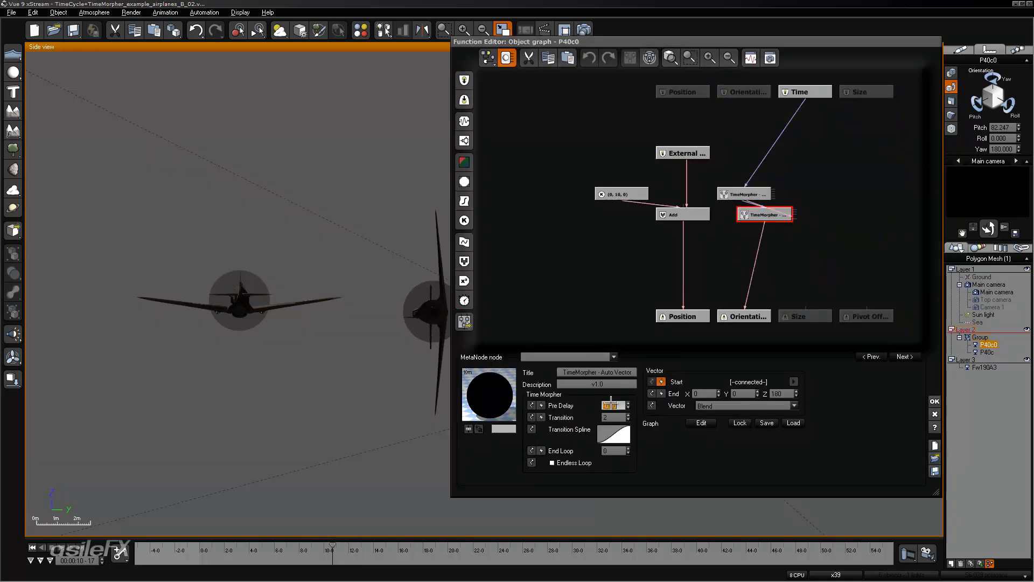
{"action": "type", "text": "2"}
{"action": "key", "text": "Return"}
{"action": "left_click", "coordinate": [935, 400]}
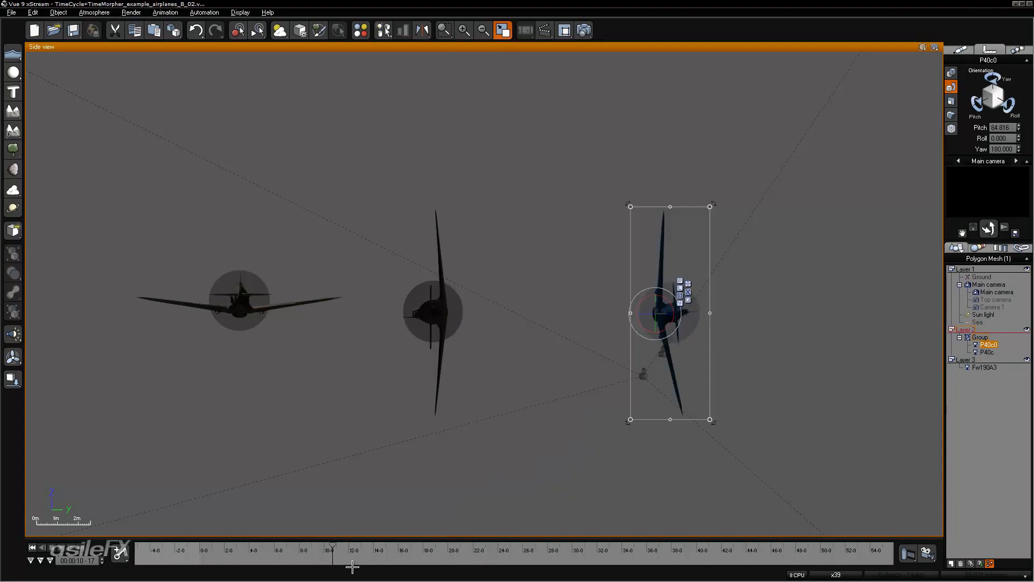
{"action": "mouse_move", "coordinate": [332, 553]}
{"action": "left_mouse_down"}
{"action": "mouse_move", "coordinate": [309, 552]}
{"action": "mouse_move", "coordinate": [401, 545]}
{"action": "mouse_move", "coordinate": [322, 553]}
{"action": "left_mouse_up"}
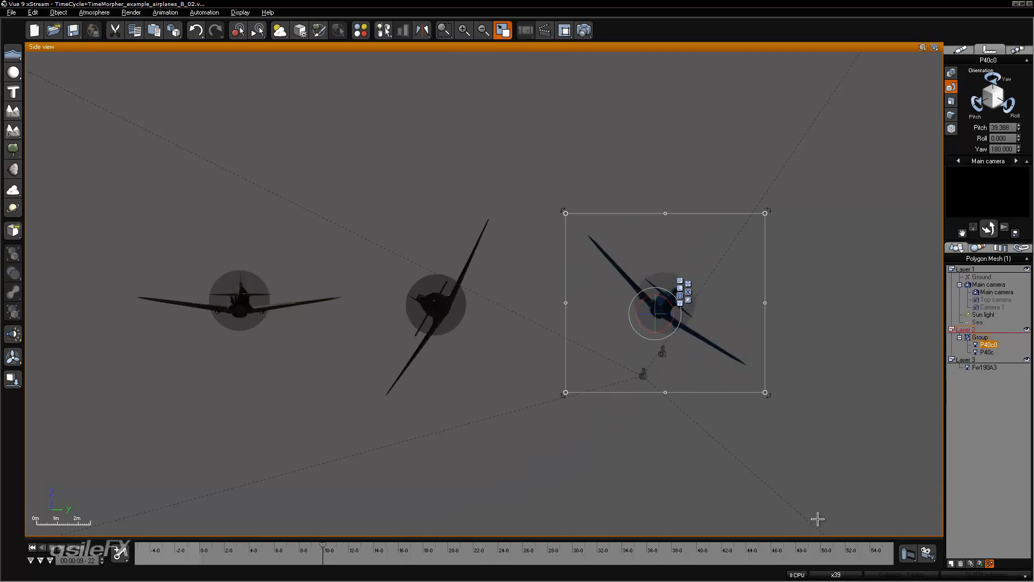
- Set the second TimeMorpher node's Pre Delay to 1 in P40c0's function graph, accept it, and scrub to about 12 seconds
{"action": "left_click", "coordinate": [989, 564]}
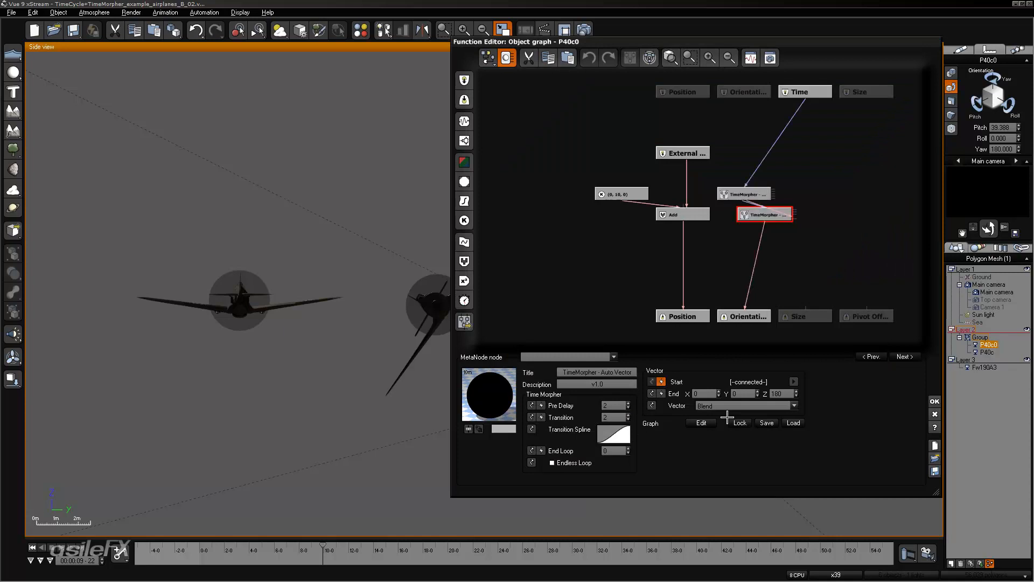
{"action": "double_click", "coordinate": [614, 405]}
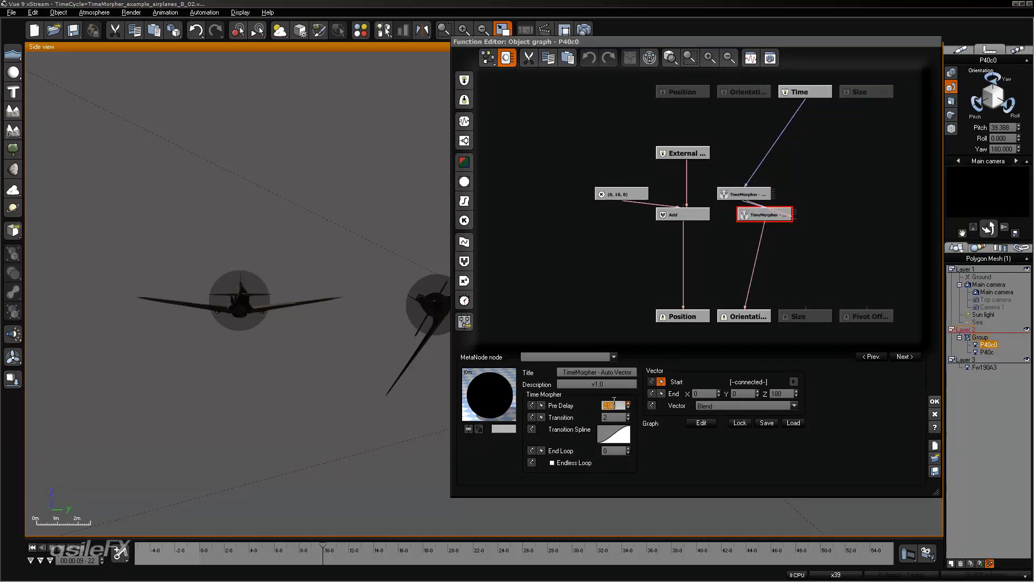
{"action": "type", "text": "1"}
{"action": "key", "text": "Return"}
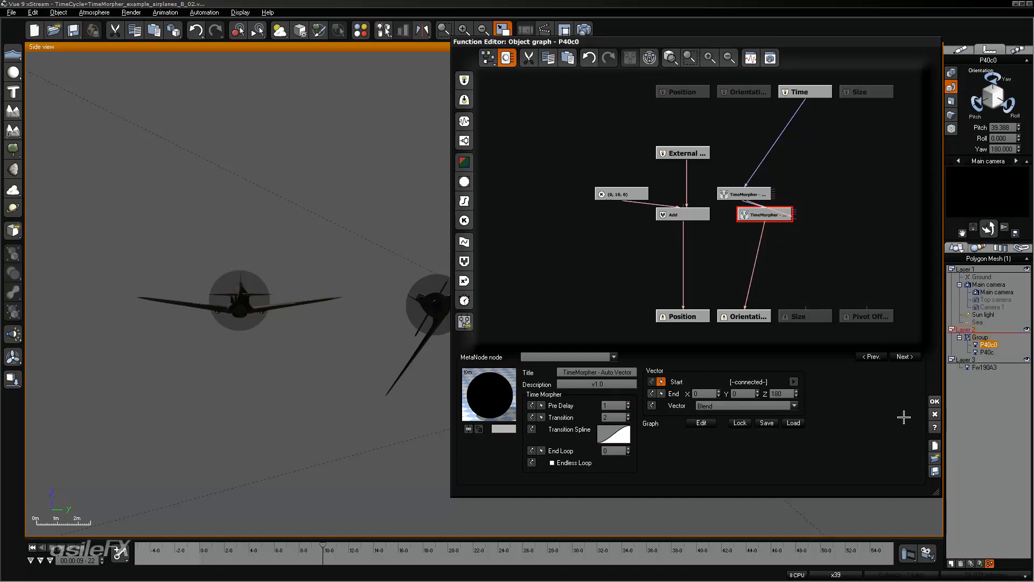
{"action": "left_click", "coordinate": [935, 401]}
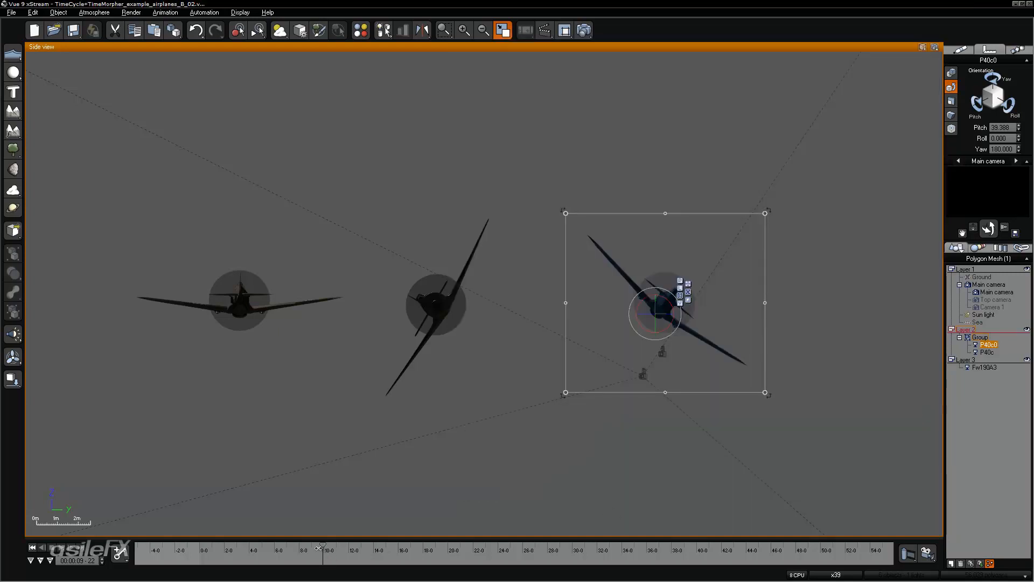
{"action": "left_click_drag", "start_coordinate": [319, 547], "coordinate": [351, 538]}
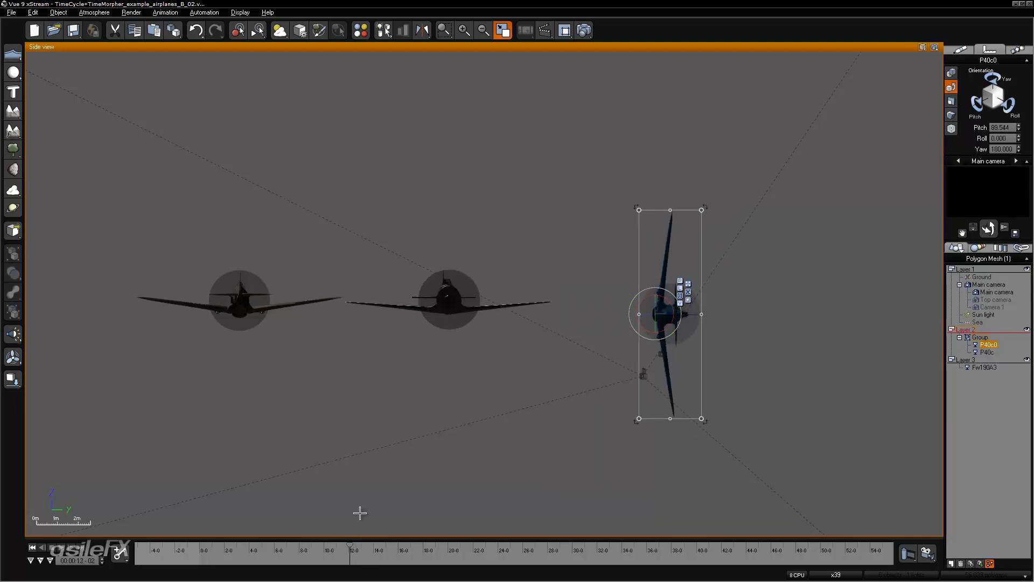
- Rewind the animation to 0, restore the four-view layout, and copy both TimeMorpher nodes from P40c0's function graph
{"action": "left_click", "coordinate": [32, 547]}
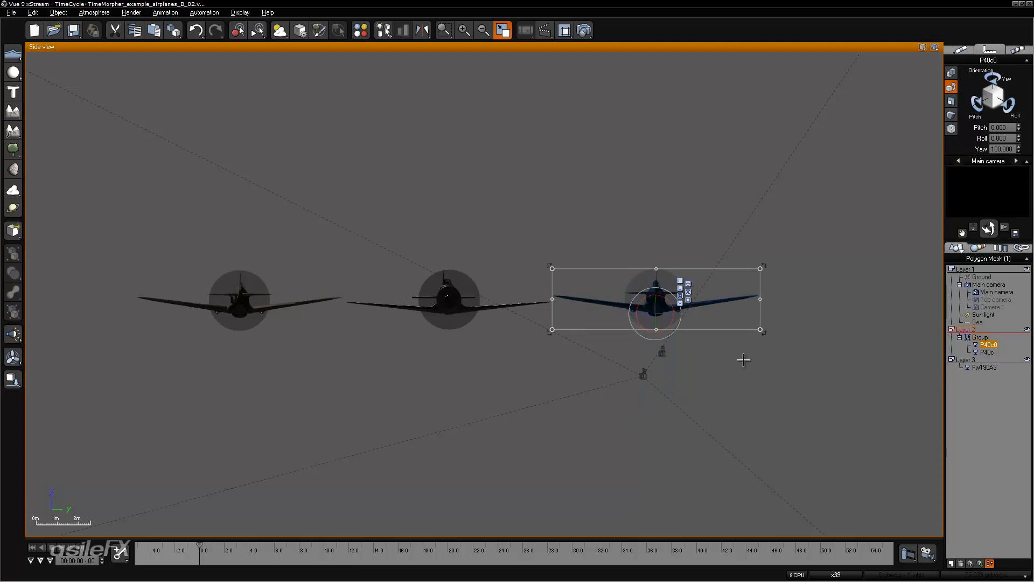
{"action": "double_click", "coordinate": [760, 48]}
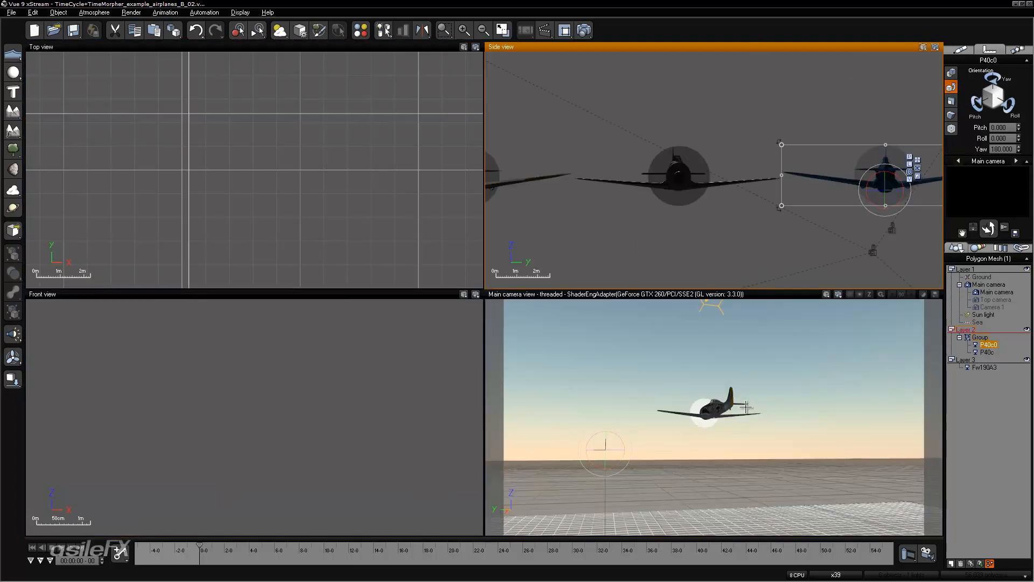
{"action": "right_click_drag", "start_coordinate": [736, 216], "coordinate": [772, 217]}
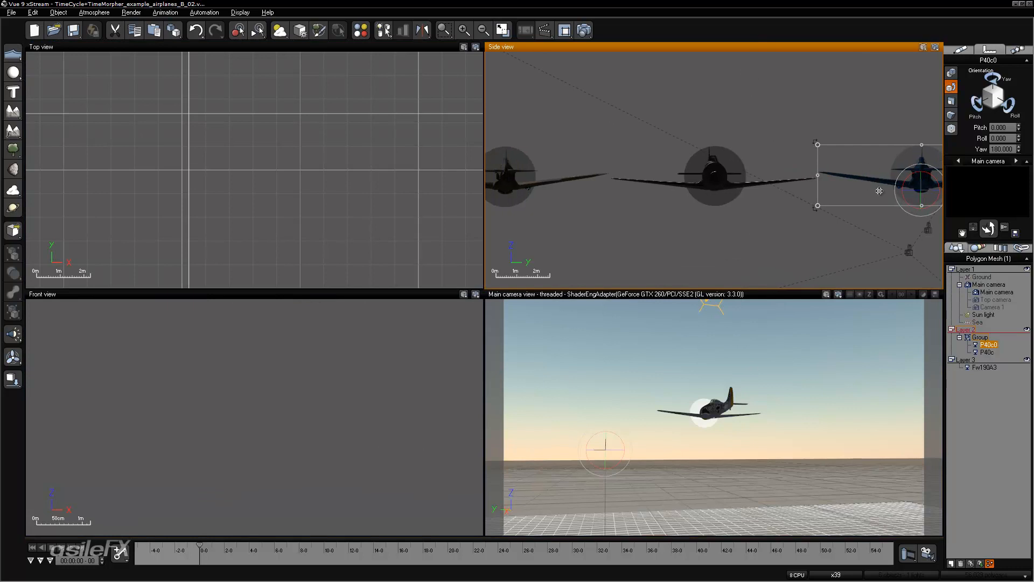
{"action": "left_click", "coordinate": [989, 563]}
{"action": "left_click_drag", "start_coordinate": [808, 255], "coordinate": [720, 185]}
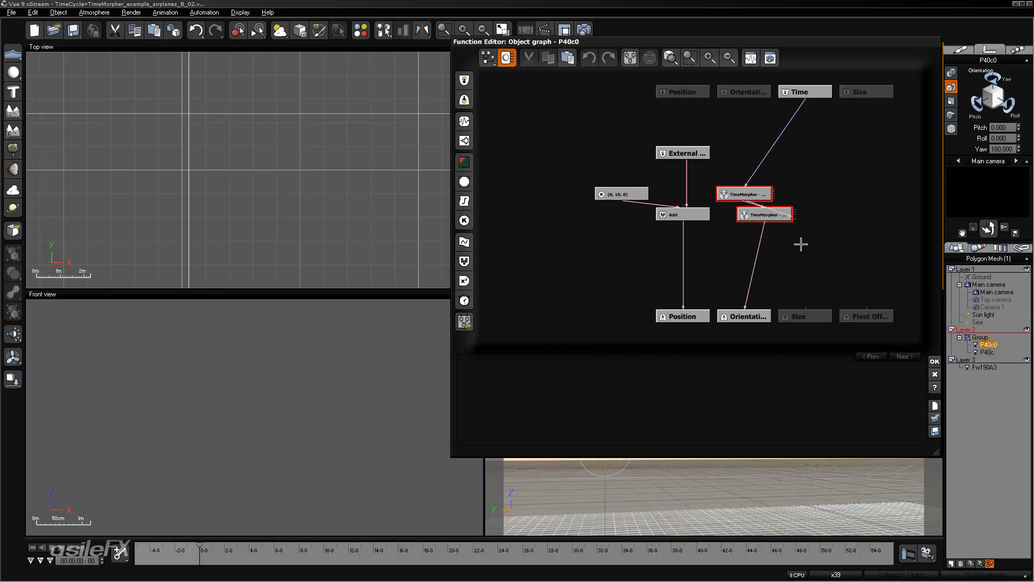
{"action": "left_click", "coordinate": [934, 361]}
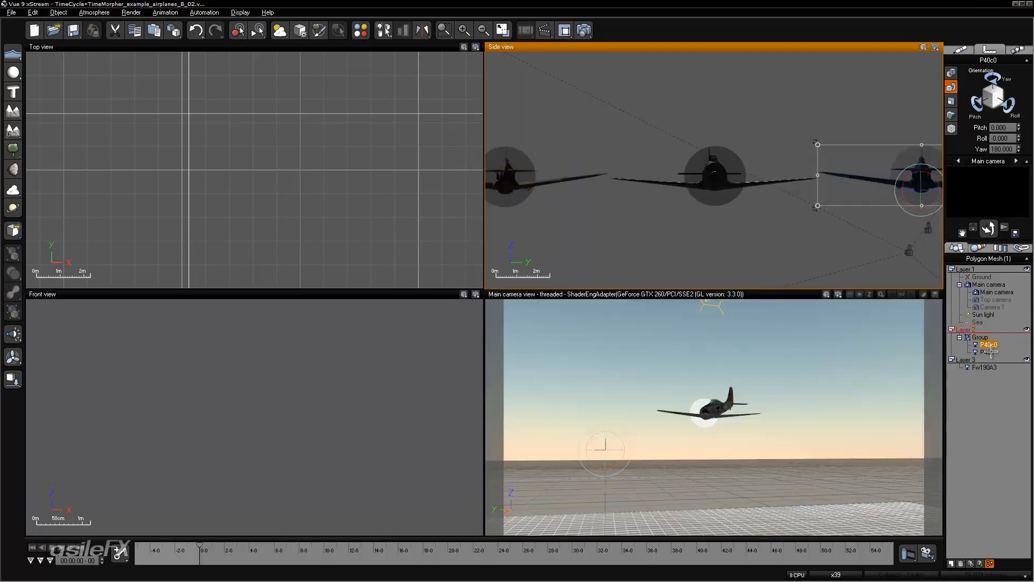
- Paste the two copied TimeMorpher nodes into P40c's function graph and align them one below the other
{"action": "left_click", "coordinate": [987, 352]}
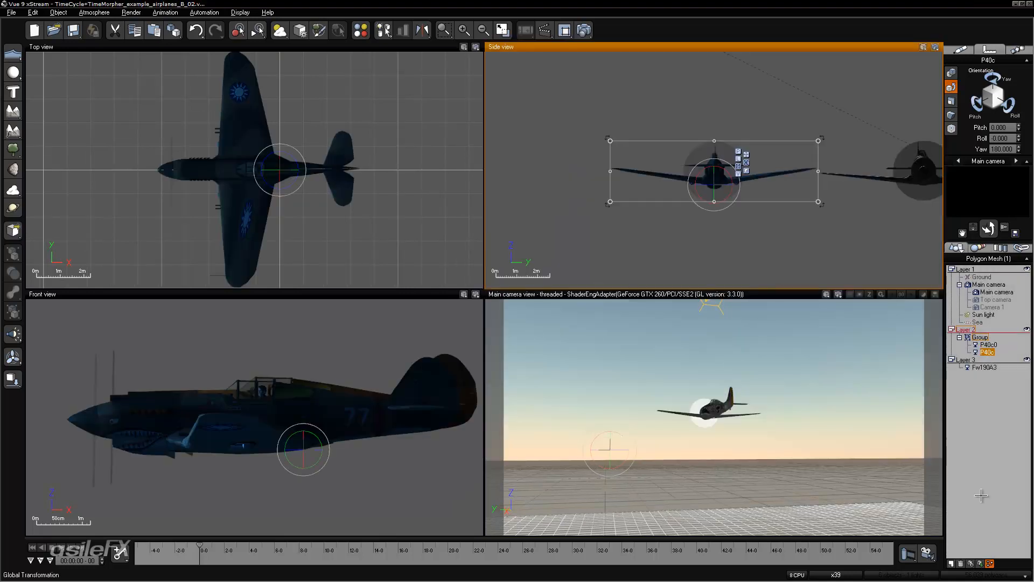
{"action": "left_click", "coordinate": [991, 563]}
{"action": "key", "text": "ctrl+v"}
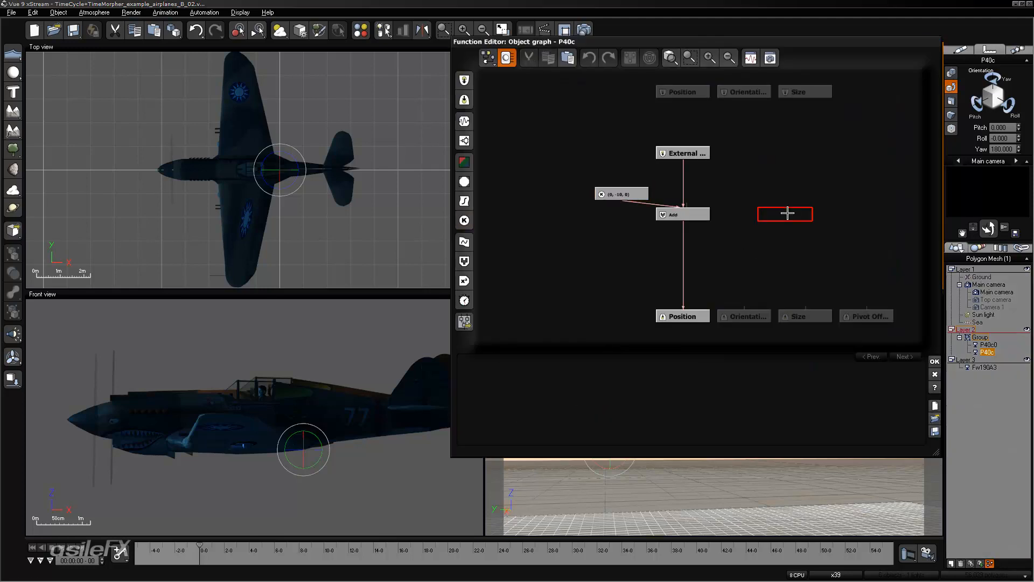
{"action": "left_click", "coordinate": [776, 215]}
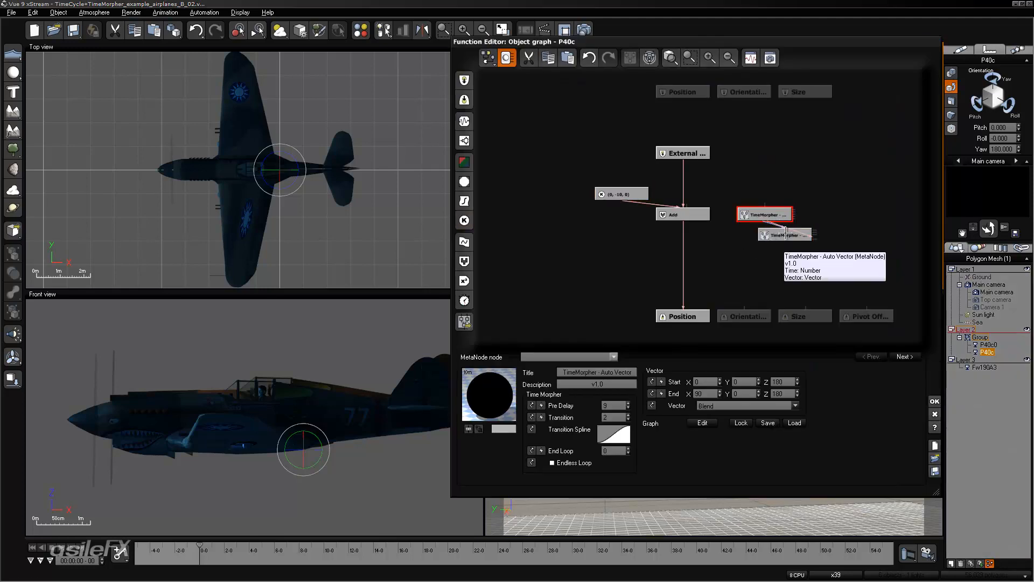
{"action": "left_click", "coordinate": [771, 237]}
- Set the first pasted TimeMorpher node's End X to 270 and its Start X to 360
{"action": "left_click", "coordinate": [765, 215]}
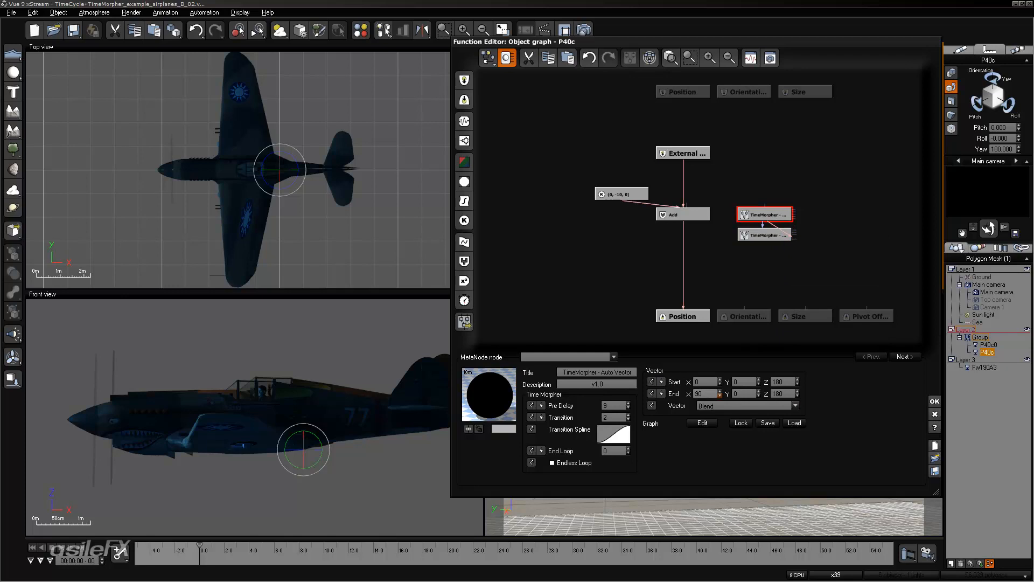
{"action": "left_click", "coordinate": [705, 394]}
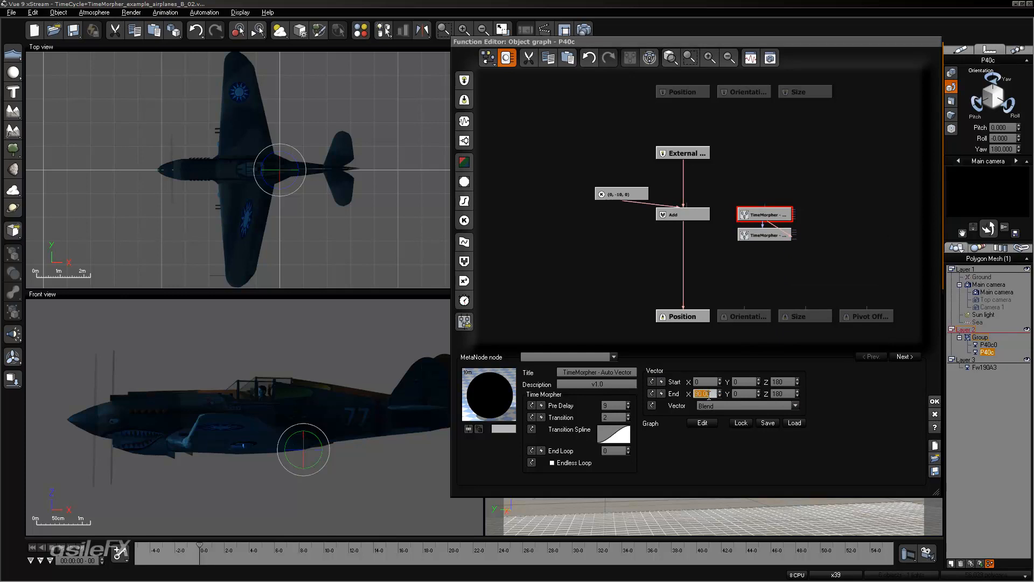
{"action": "type", "text": "270"}
{"action": "left_click", "coordinate": [704, 382]}
{"action": "type", "text": "360"}
- Set the second pasted TimeMorpher node's End X to 360
{"action": "left_click", "coordinate": [767, 235]}
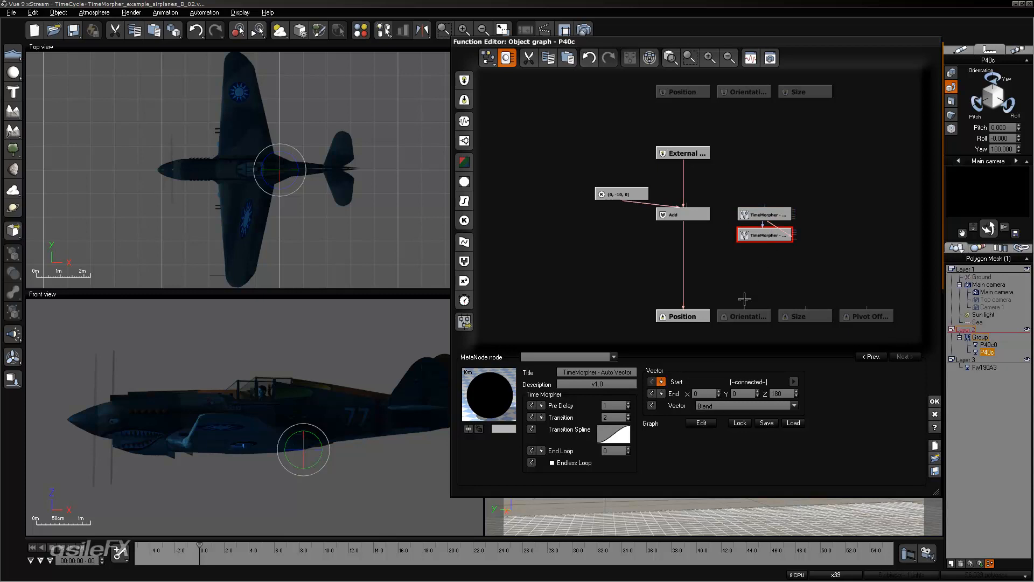
{"action": "left_click", "coordinate": [705, 393]}
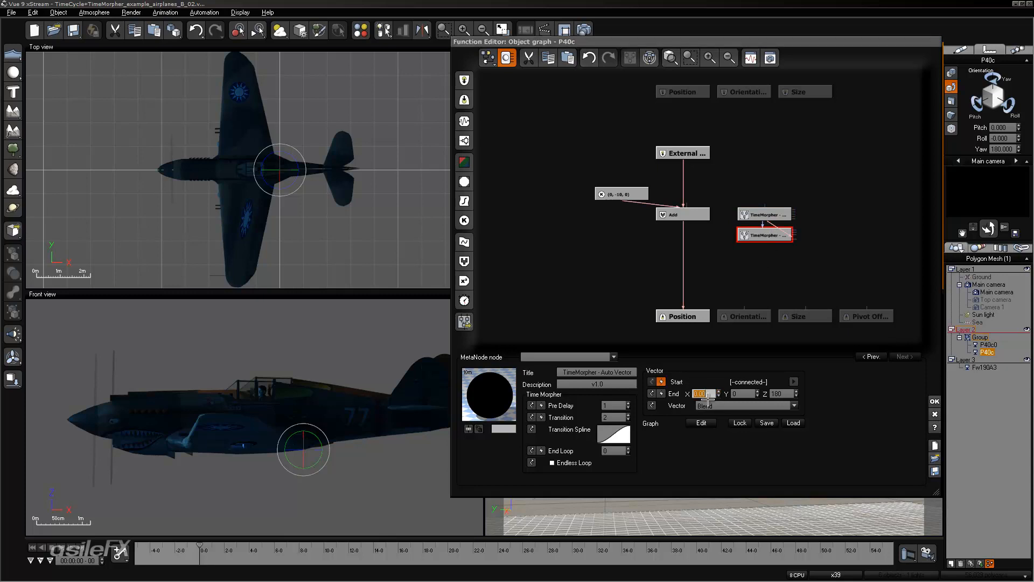
{"action": "key", "text": "Return"}
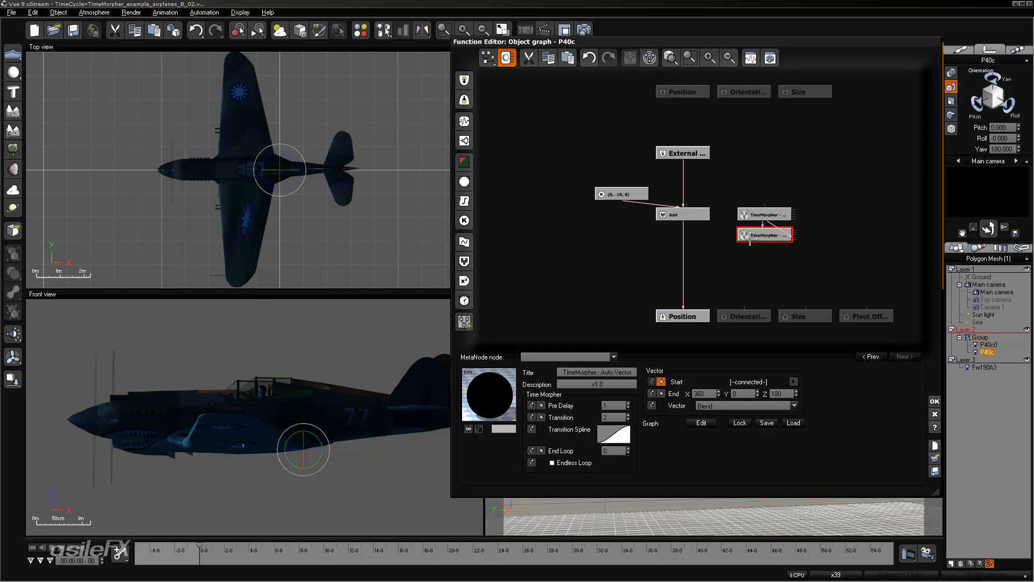
- Add a Time input feeding the first TimeMorpher, connect the second TimeMorpher to the Orientation output, and accept P40c's graph
{"action": "left_click", "coordinate": [765, 204]}
{"action": "right_click", "coordinate": [767, 178]}
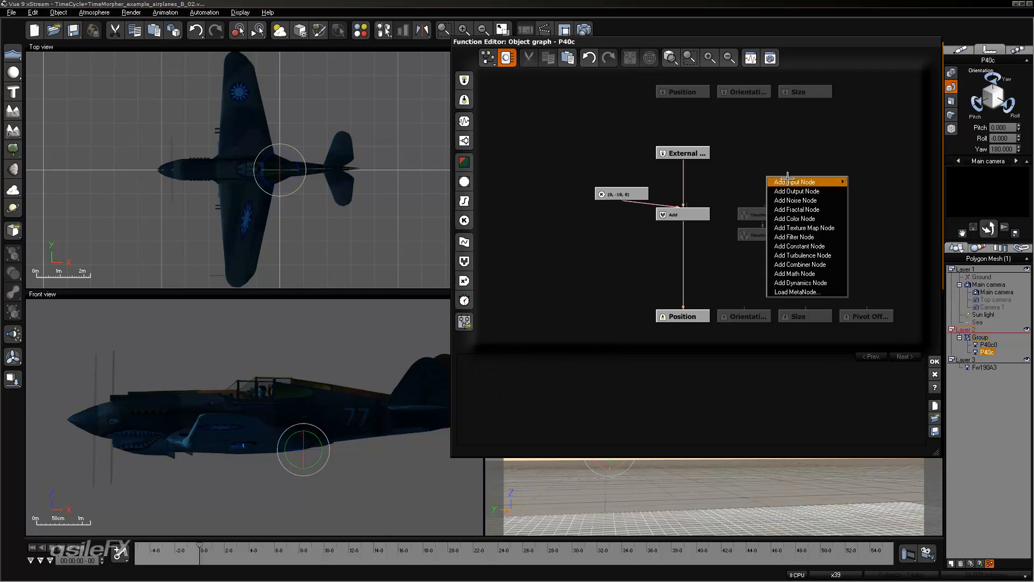
{"action": "mouse_move", "coordinate": [786, 181]}
{"action": "left_click", "coordinate": [885, 210]}
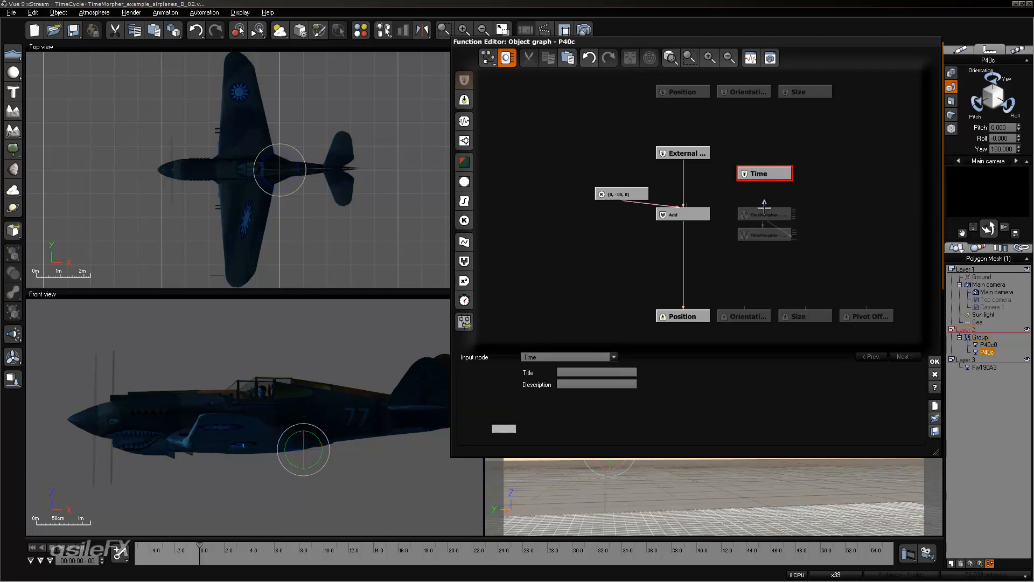
{"action": "left_click_drag", "start_coordinate": [759, 210], "coordinate": [765, 173]}
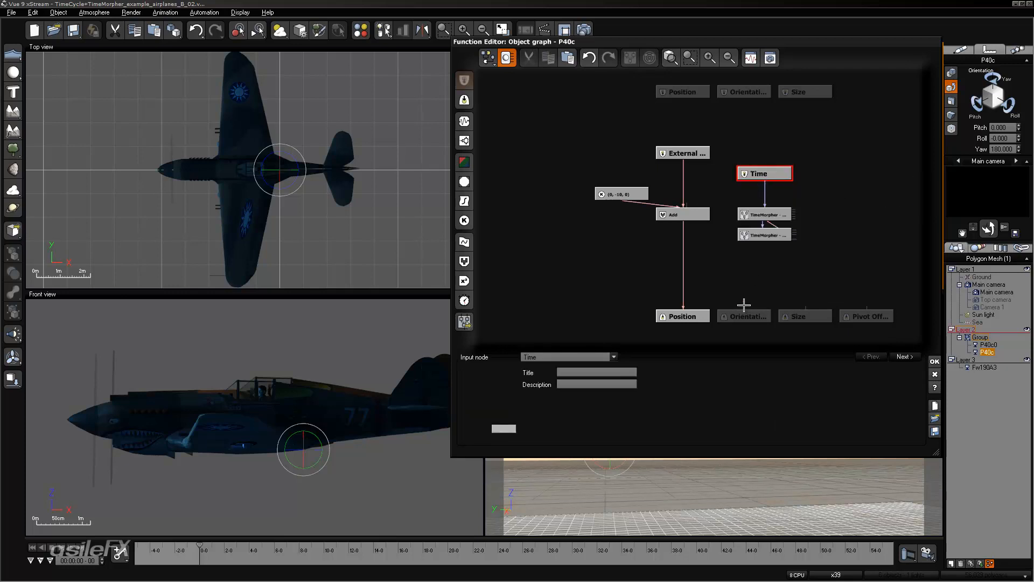
{"action": "left_click_drag", "start_coordinate": [744, 305], "coordinate": [765, 235]}
{"action": "left_click", "coordinate": [934, 362]}
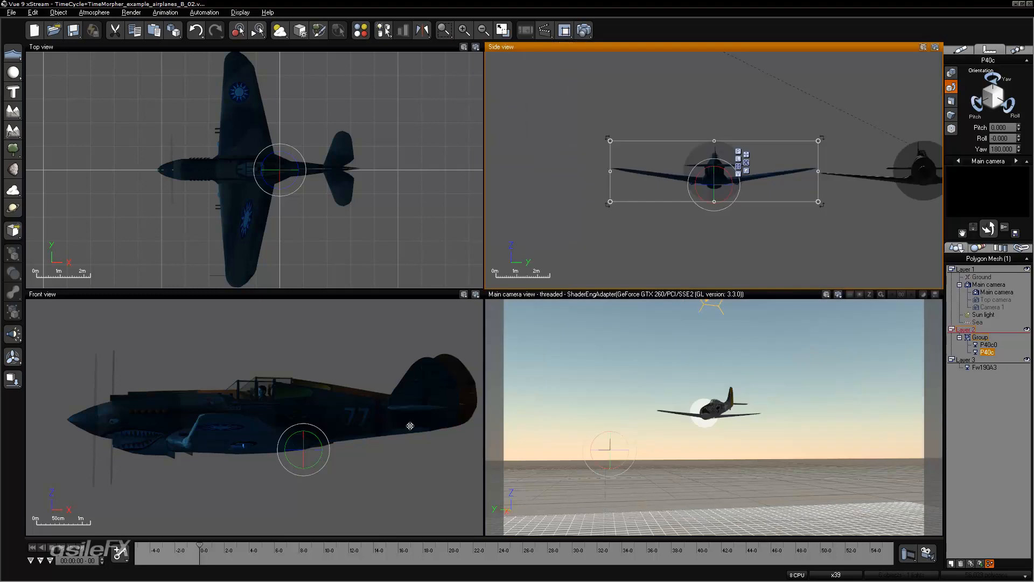
- Scrub to about 10 seconds in a maximized Main camera view to examine all three planes banking, and rewind to 0
{"action": "left_click_drag", "start_coordinate": [205, 543], "coordinate": [231, 544]}
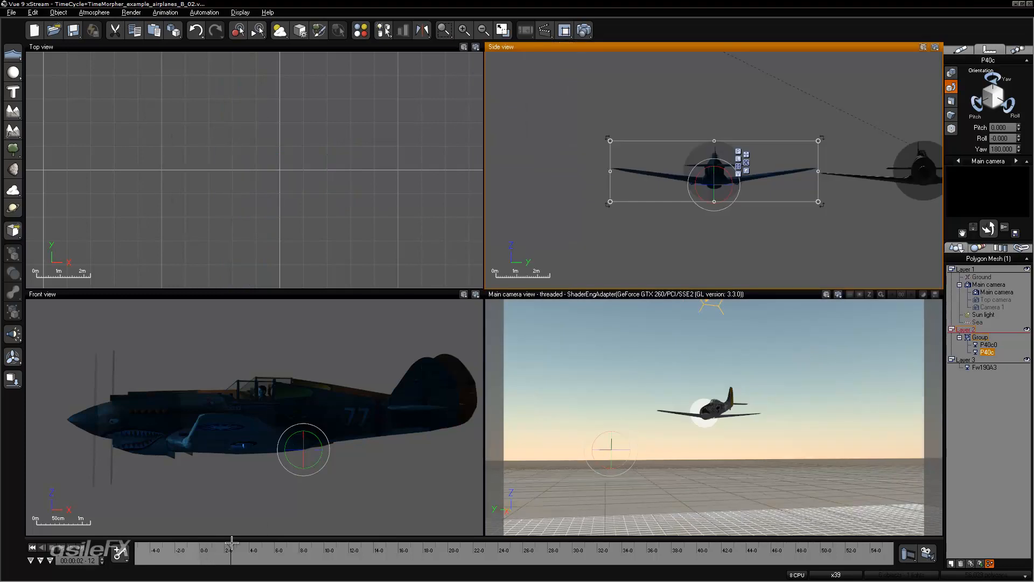
{"action": "double_click", "coordinate": [683, 296]}
{"action": "left_click_drag", "start_coordinate": [231, 544], "coordinate": [329, 538]}
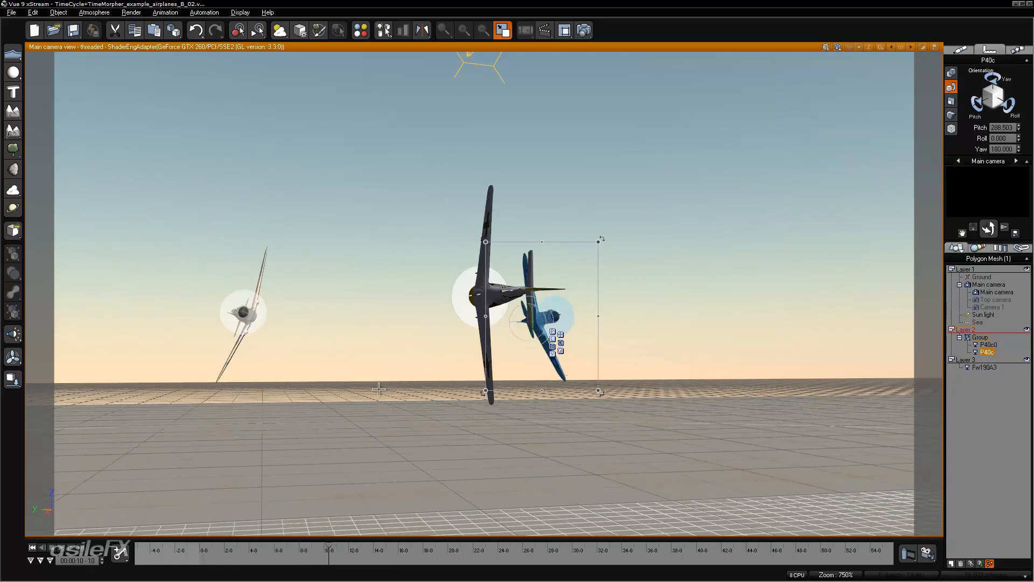
{"action": "left_click", "coordinate": [31, 548]}
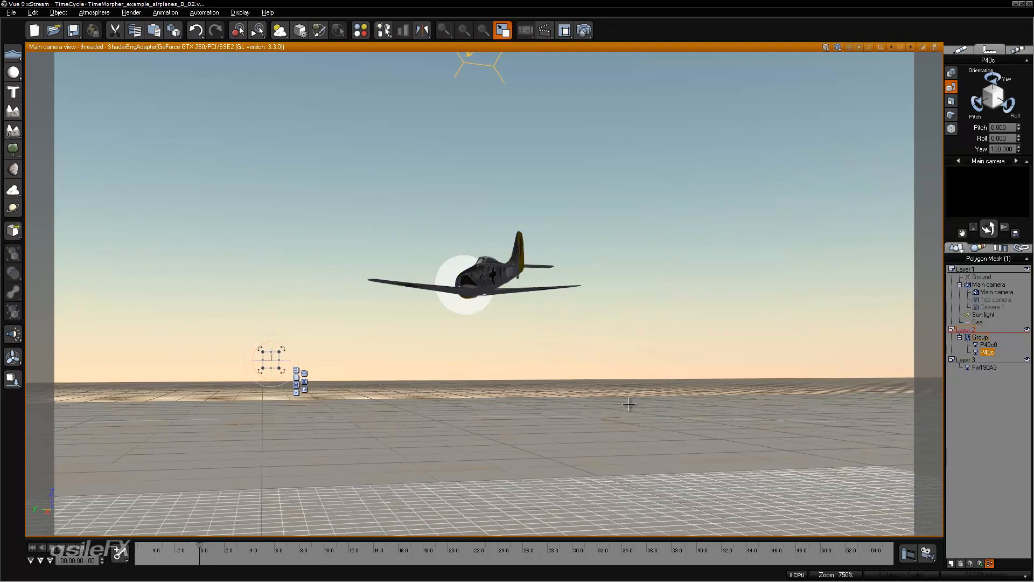
- Set the Y value of P40c0's constant offset vector to 7.5 and accept its function graph
{"action": "left_click", "coordinate": [987, 344]}
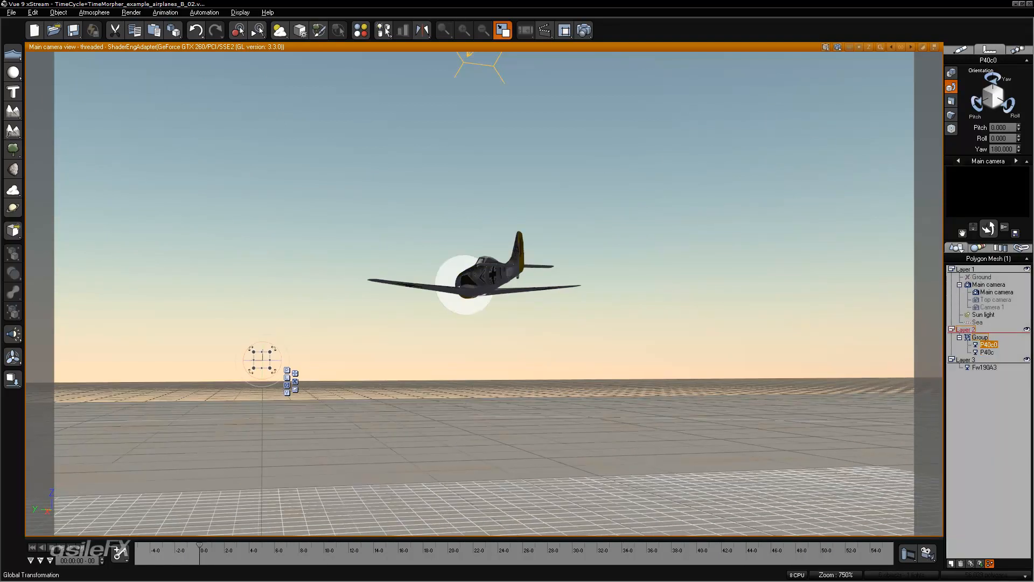
{"action": "left_click", "coordinate": [989, 564]}
{"action": "left_click", "coordinate": [625, 195]}
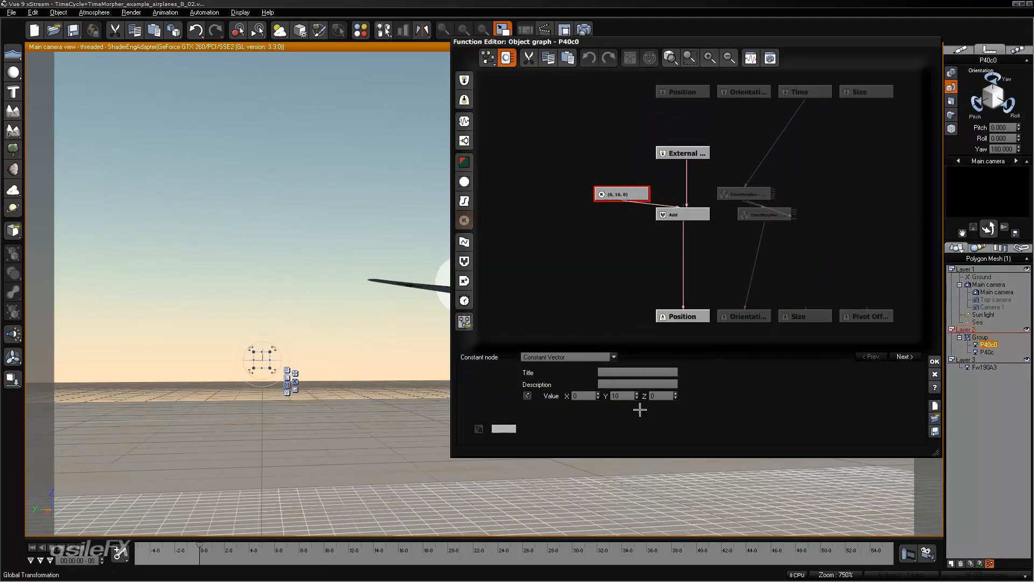
{"action": "left_click", "coordinate": [628, 398]}
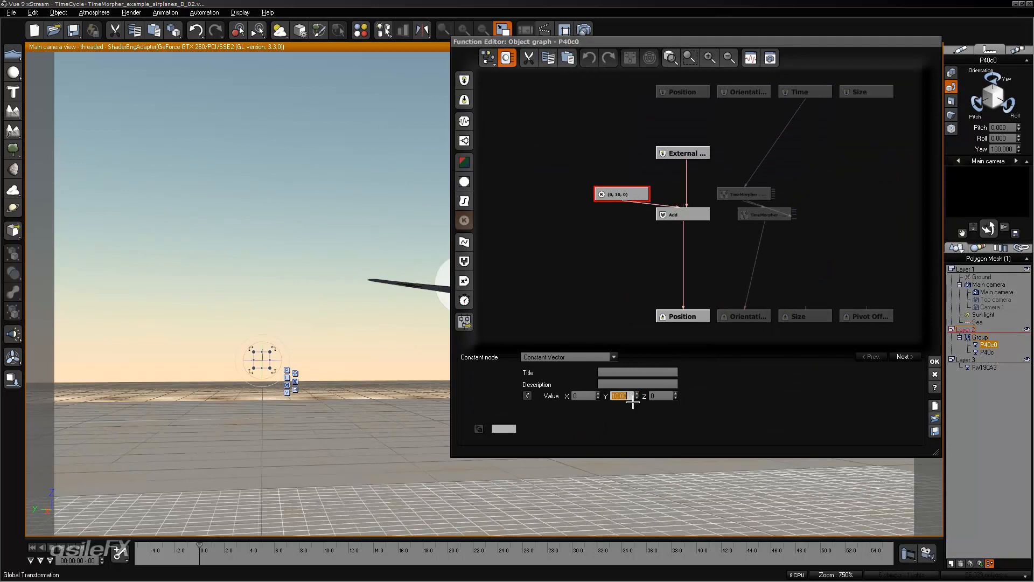
{"action": "type", "text": "7.5"}
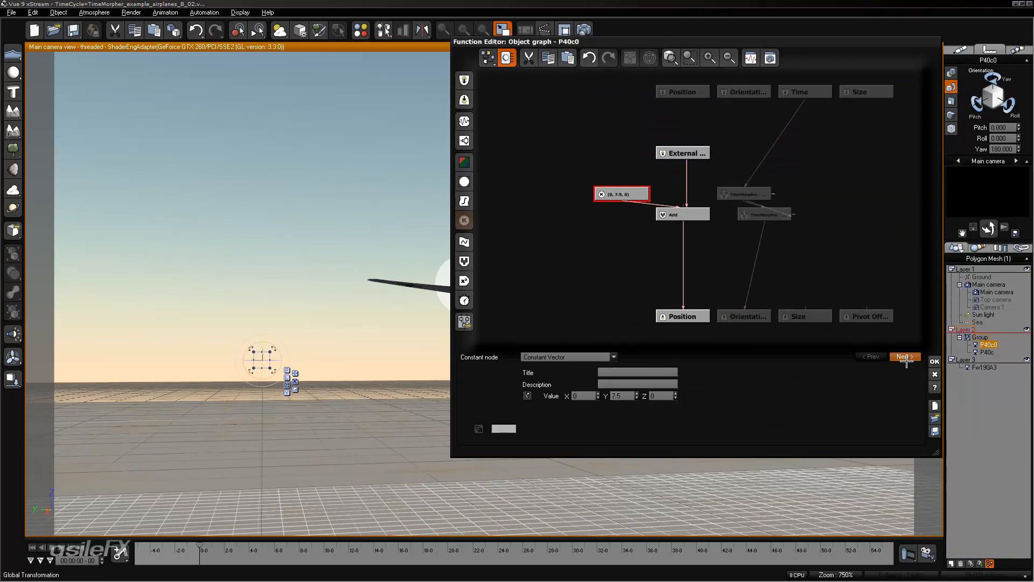
{"action": "left_click", "coordinate": [934, 361]}
- Set the Y value of P40c's constant offset vector to -7.5 and accept its function graph
{"action": "left_click", "coordinate": [987, 351]}
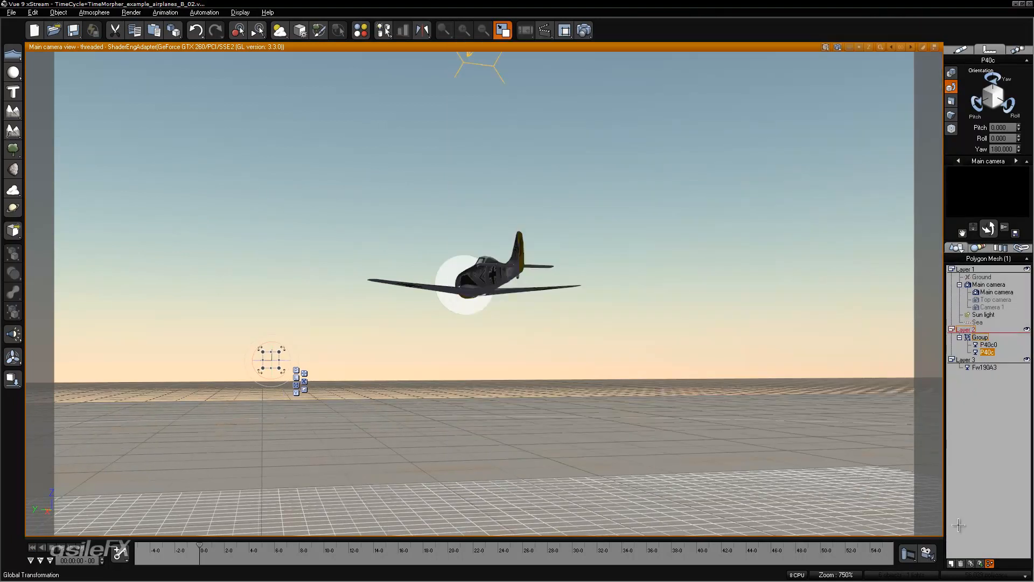
{"action": "left_click", "coordinate": [989, 563]}
{"action": "left_click", "coordinate": [636, 193]}
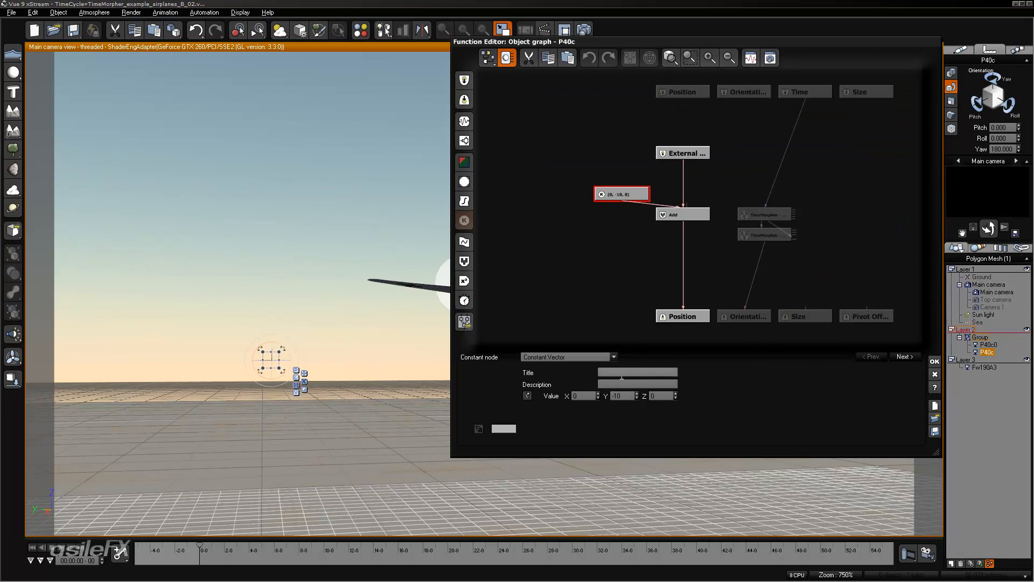
{"action": "left_click", "coordinate": [621, 396]}
{"action": "type", "text": "-7.5"}
{"action": "key", "text": "Return"}
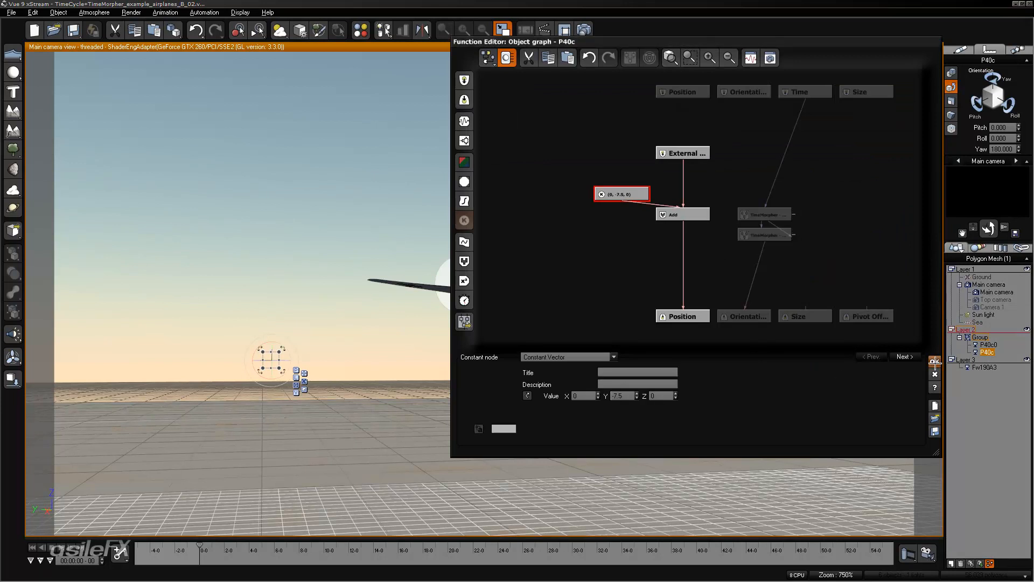
{"action": "left_click", "coordinate": [935, 362]}
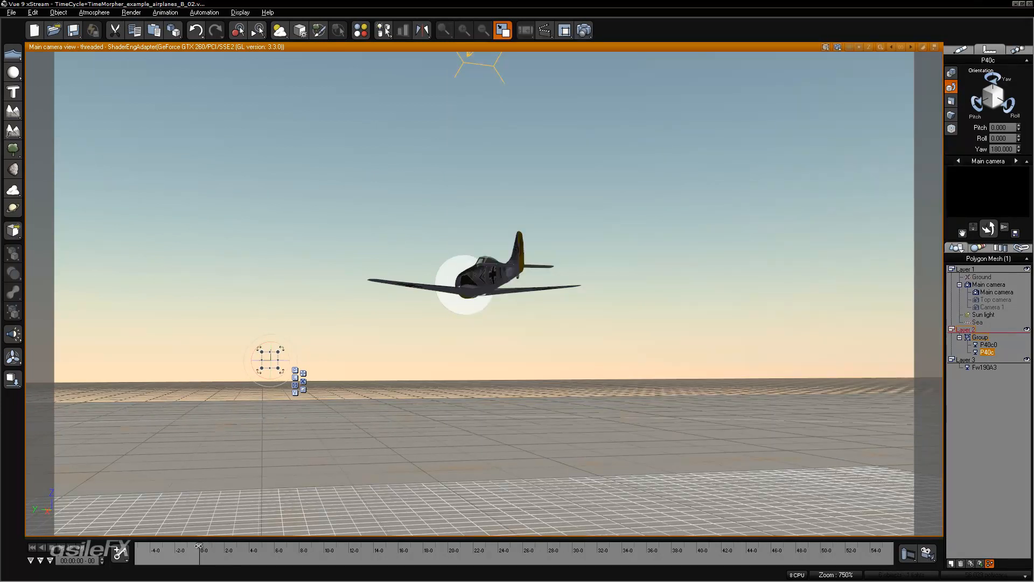
- Scrub the timeline to about 10 seconds to examine the tightened formation through the Main camera
{"action": "left_click_drag", "start_coordinate": [198, 545], "coordinate": [329, 530]}
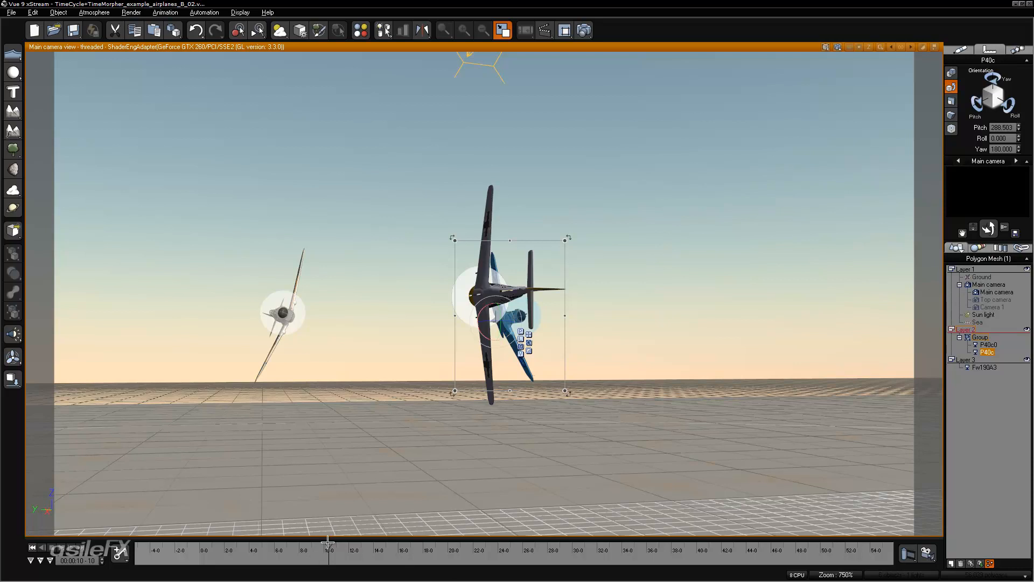
{"action": "left_click_drag", "start_coordinate": [328, 548], "coordinate": [327, 547]}
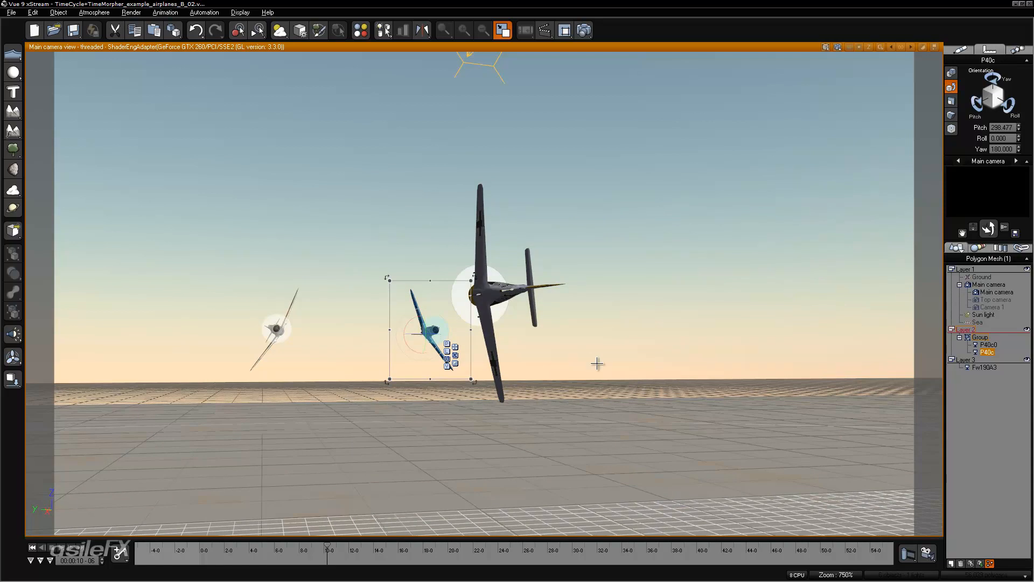
- Open P40c0's function graph and move the constant vector node away from Add and the first TimeMorpher directly above the second
{"action": "left_click", "coordinate": [989, 343]}
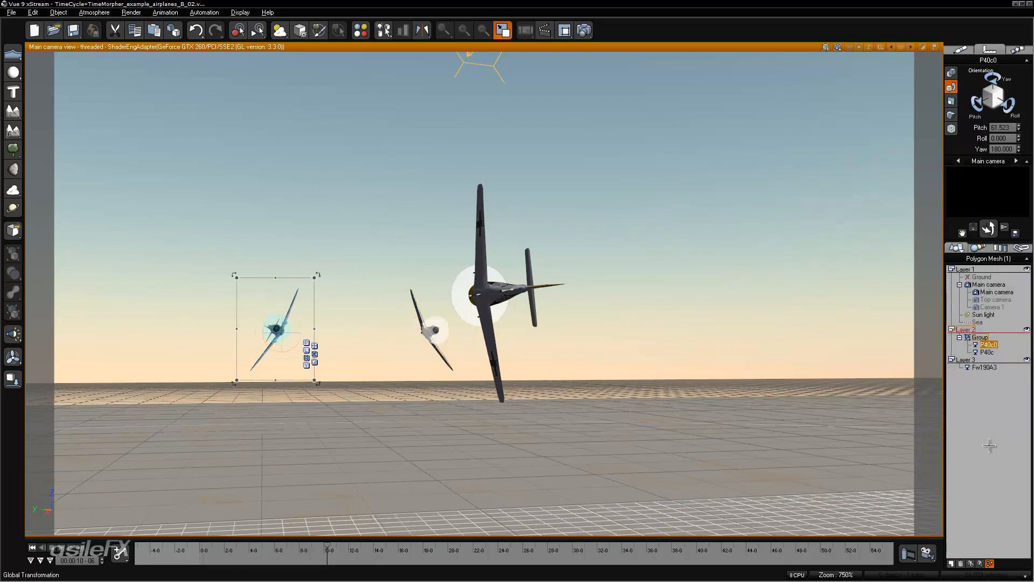
{"action": "left_click", "coordinate": [990, 562]}
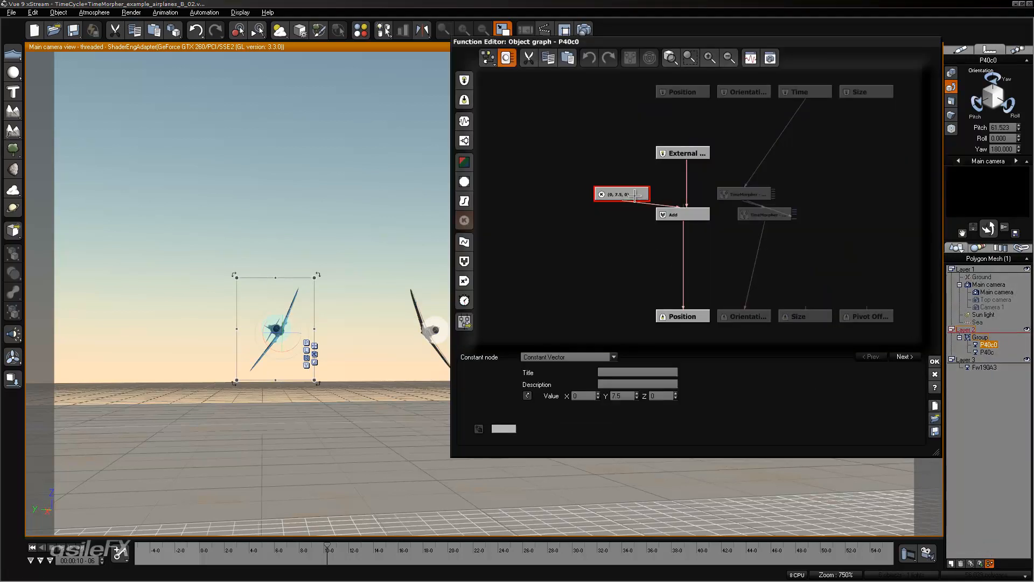
{"action": "left_click_drag", "start_coordinate": [636, 195], "coordinate": [604, 181]}
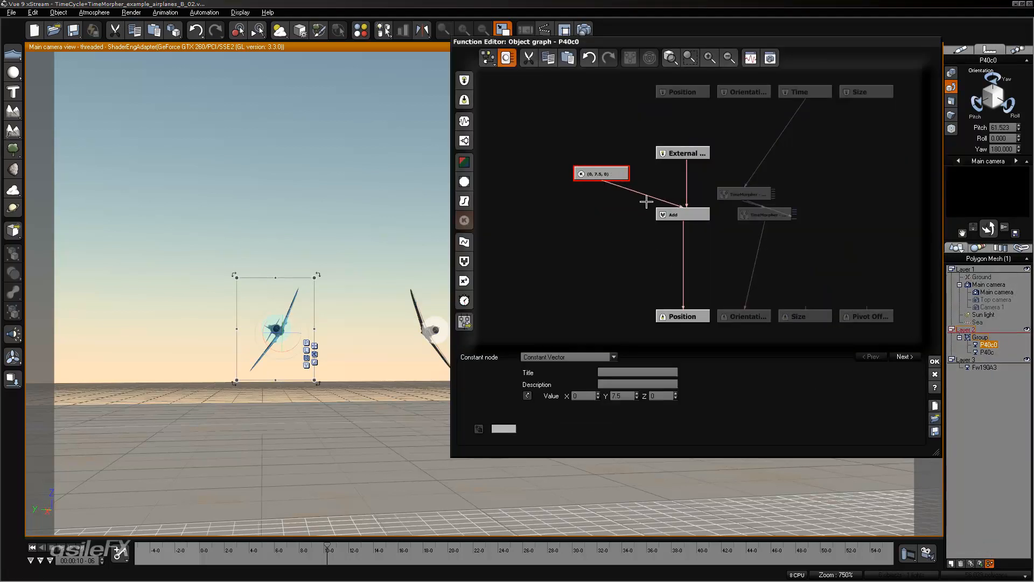
{"action": "left_click", "coordinate": [613, 241]}
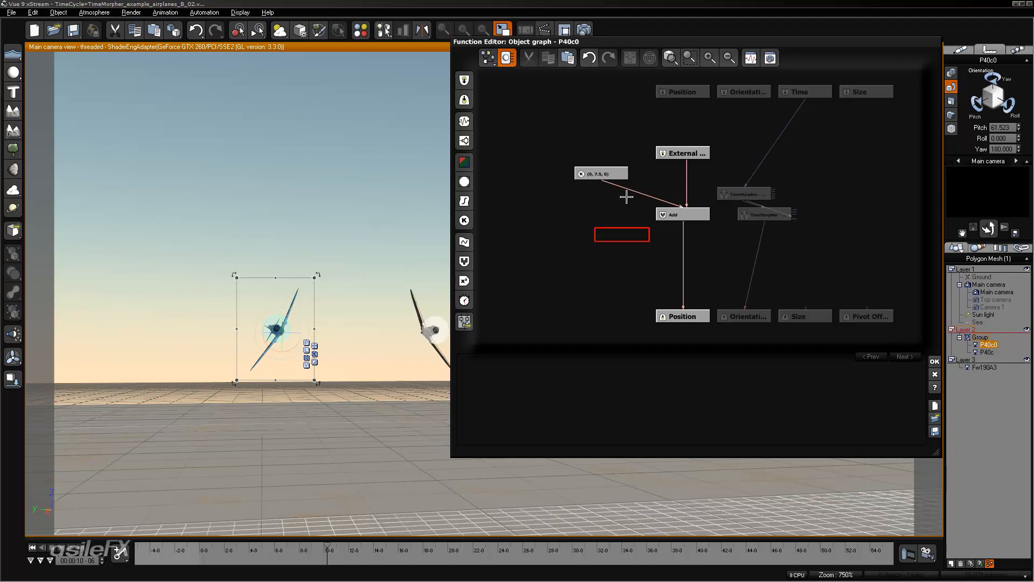
{"action": "left_click", "coordinate": [753, 193]}
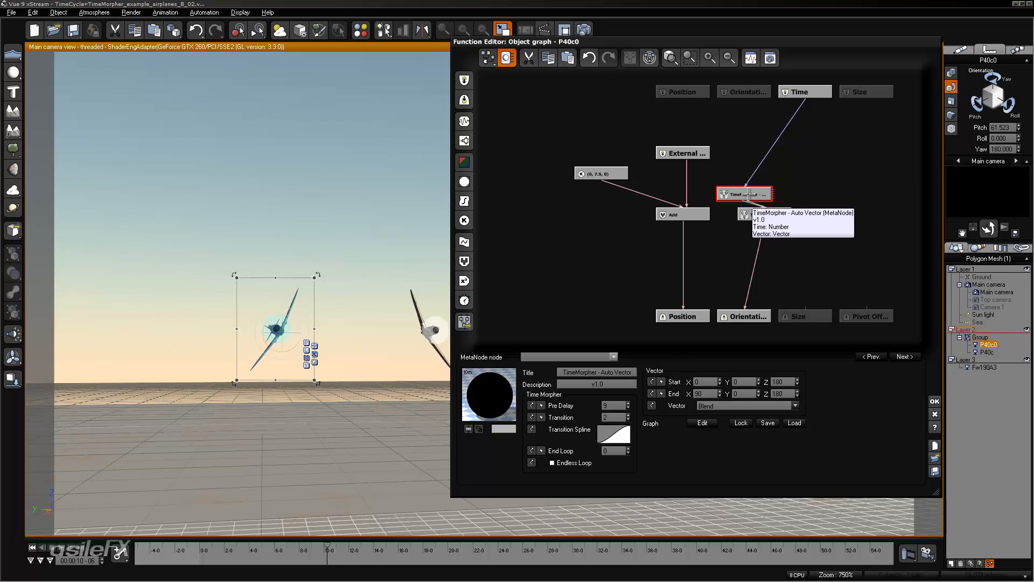
{"action": "left_click_drag", "start_coordinate": [756, 197], "coordinate": [777, 177]}
- Paste a TimeMorpher copy fed by Time above the constant vector and compare it with the two existing TimeMorphers
{"action": "left_click", "coordinate": [597, 217]}
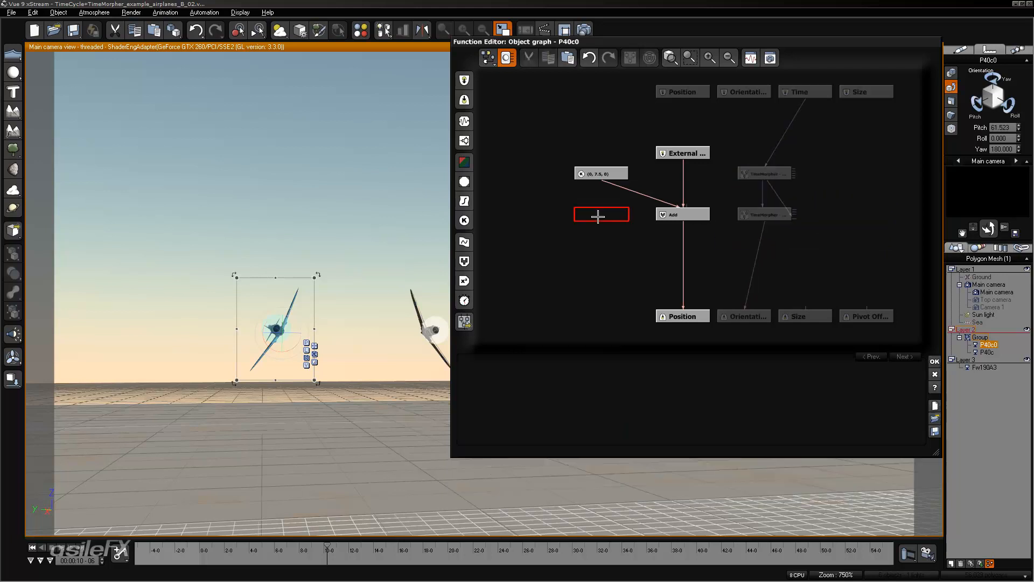
{"action": "key", "text": "ctrl+v"}
{"action": "left_click_drag", "start_coordinate": [615, 210], "coordinate": [633, 222]}
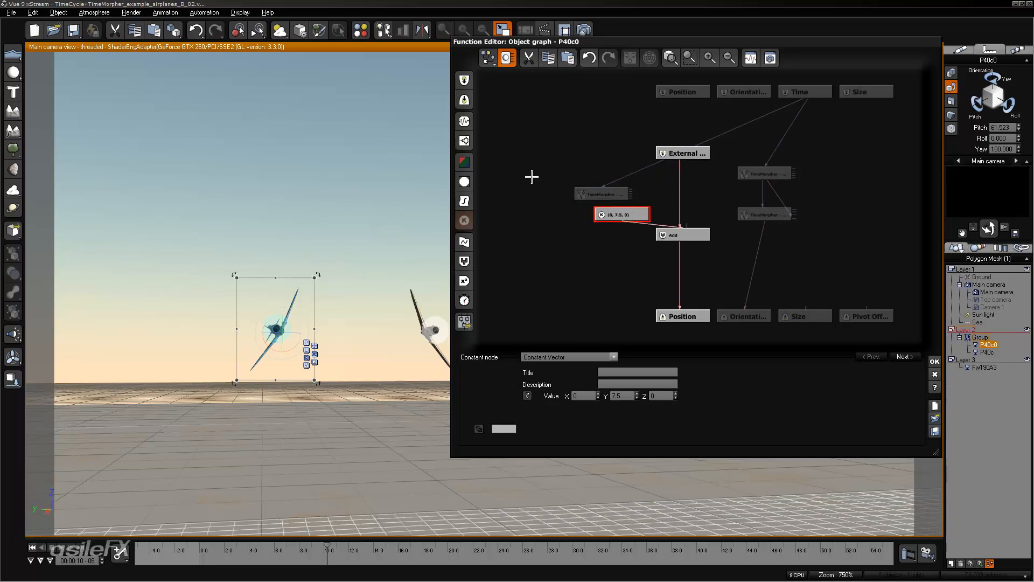
{"action": "left_click_drag", "start_coordinate": [595, 193], "coordinate": [596, 172]}
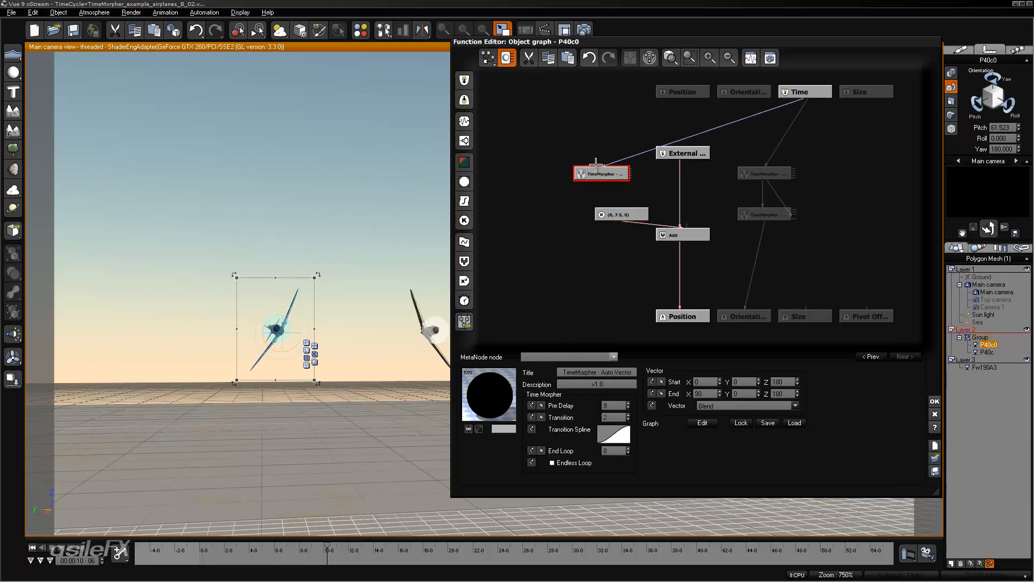
{"action": "left_click", "coordinate": [772, 173]}
{"action": "left_click", "coordinate": [773, 211]}
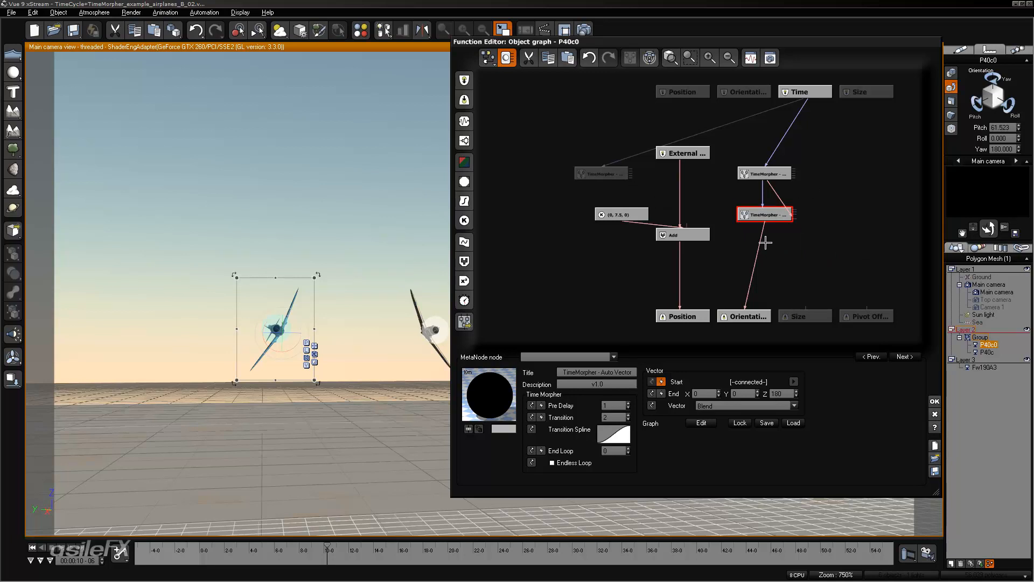
{"action": "left_click", "coordinate": [786, 237]}
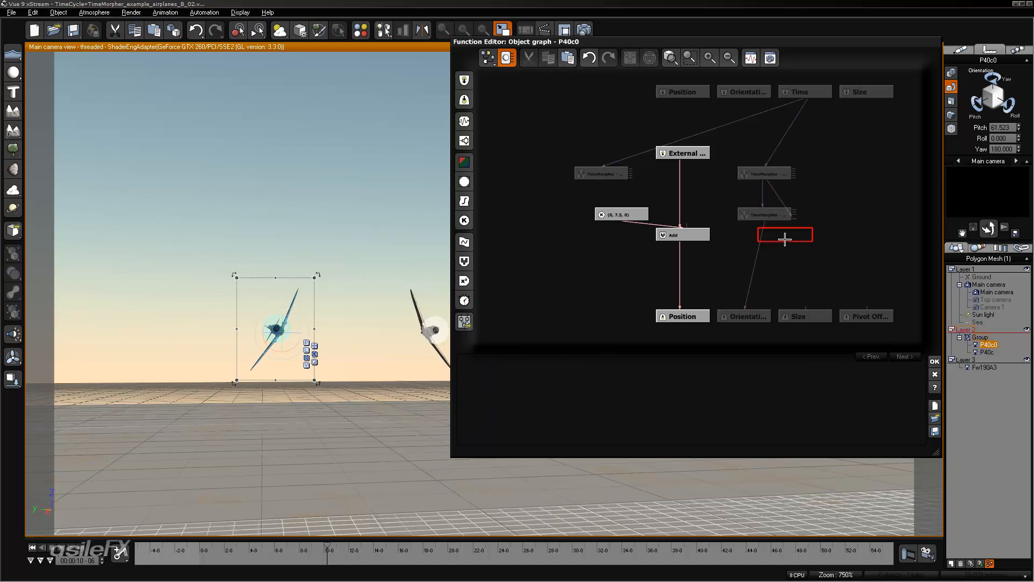
{"action": "right_click", "coordinate": [786, 237]}
{"action": "mouse_move", "coordinate": [854, 244]}
{"action": "mouse_move", "coordinate": [887, 245]}
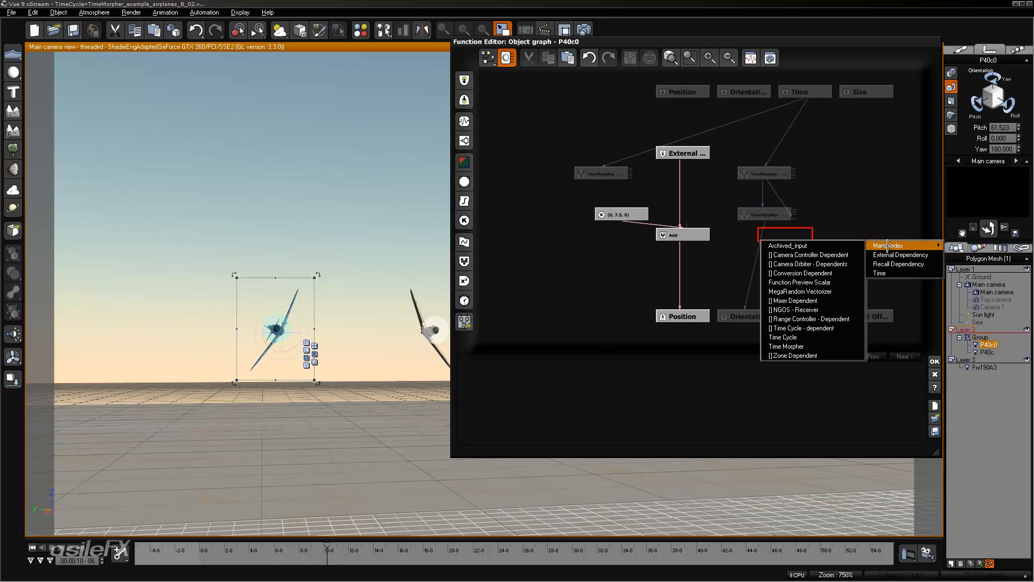
{"action": "left_click", "coordinate": [821, 345]}
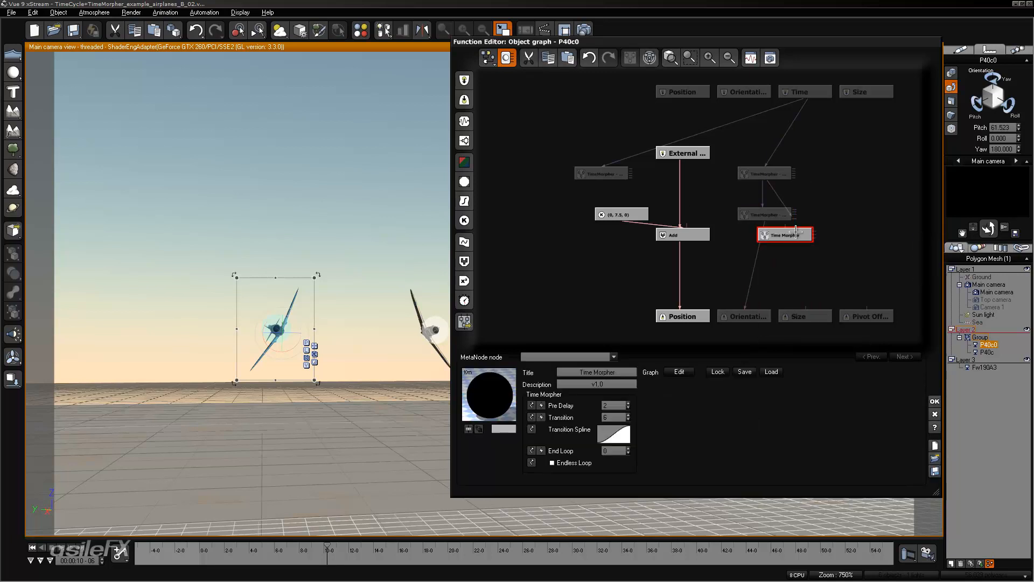
{"action": "left_click_drag", "start_coordinate": [792, 233], "coordinate": [833, 190]}
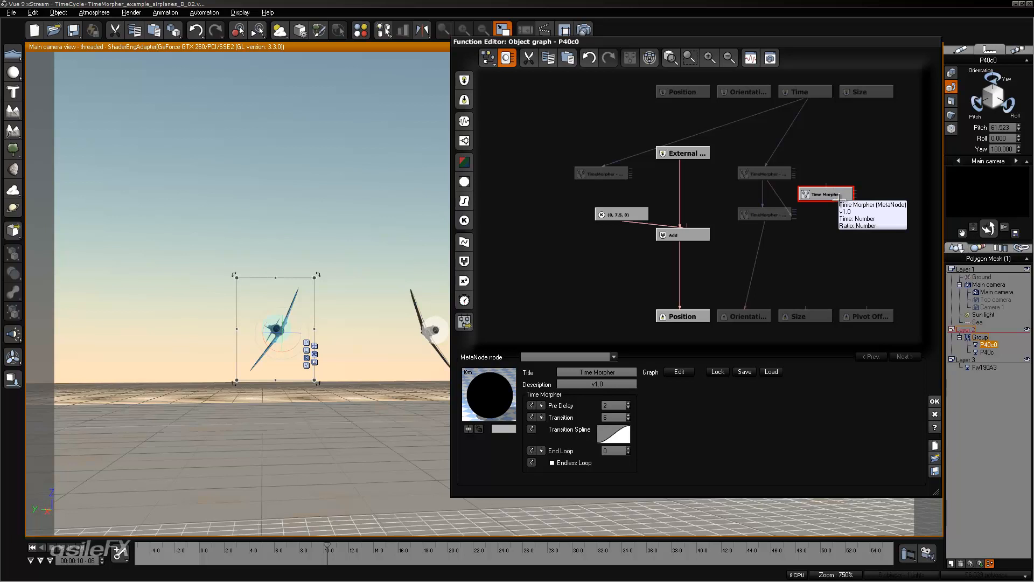
{"action": "key", "text": "Delete"}
- Delete the pasted TimeMorpher node above the constant vector
{"action": "left_click", "coordinate": [778, 168]}
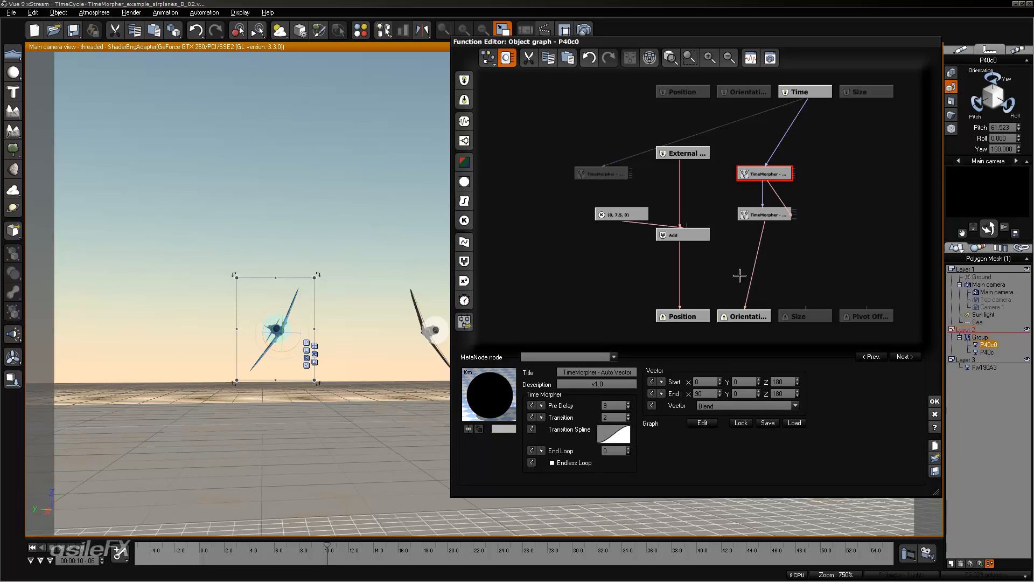
{"action": "left_click", "coordinate": [573, 196]}
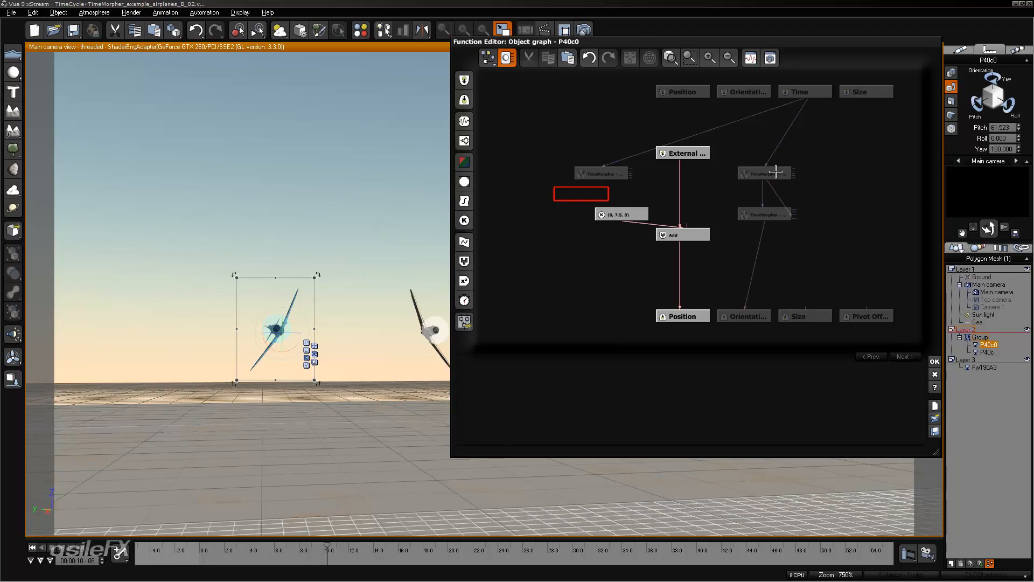
{"action": "left_click", "coordinate": [776, 173]}
{"action": "left_click", "coordinate": [612, 174]}
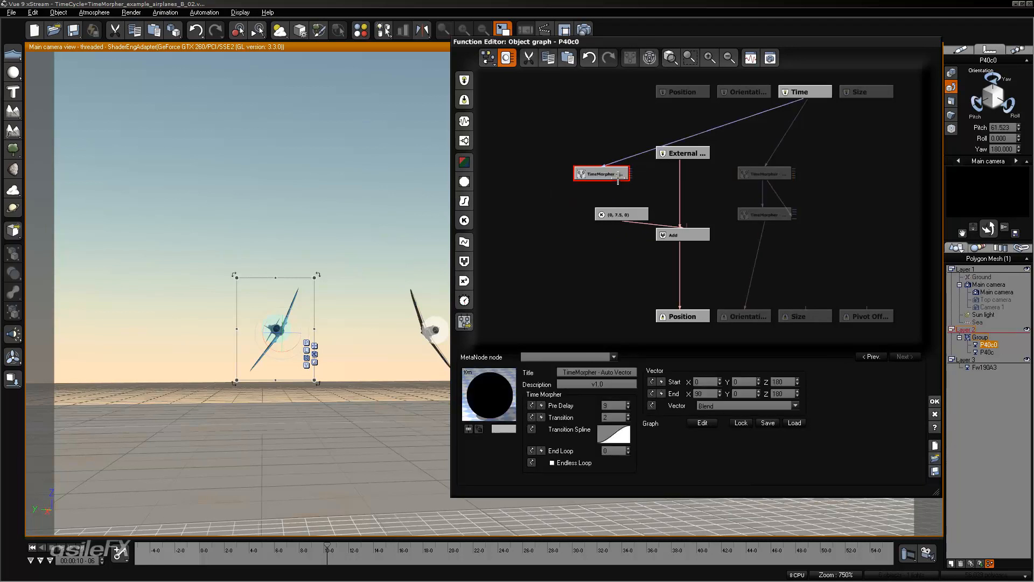
{"action": "key", "text": "Delete"}
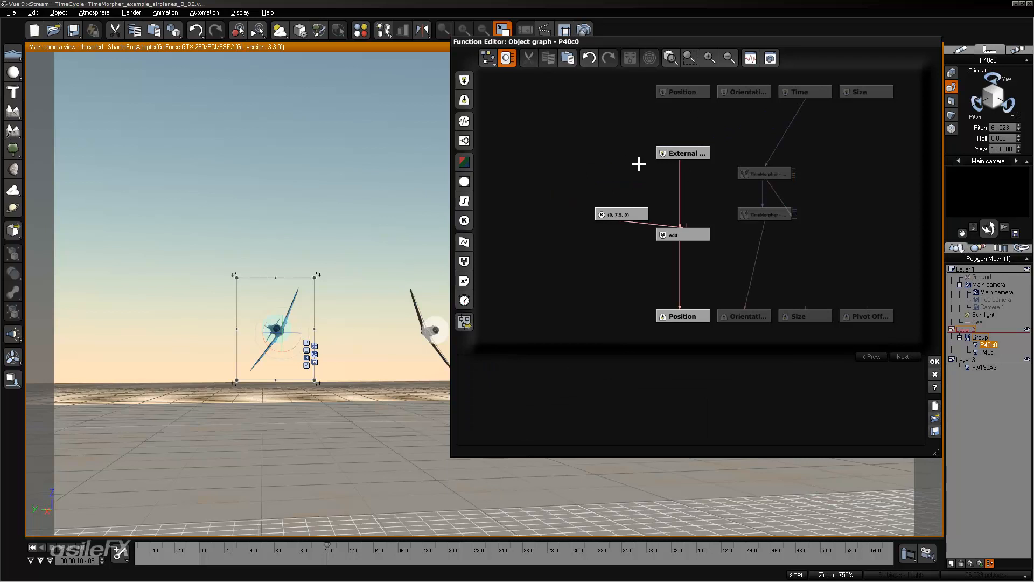
- Open the first TimeMorpher's internal graph and add a Double Output node beside its Vector output
{"action": "left_click", "coordinate": [760, 173]}
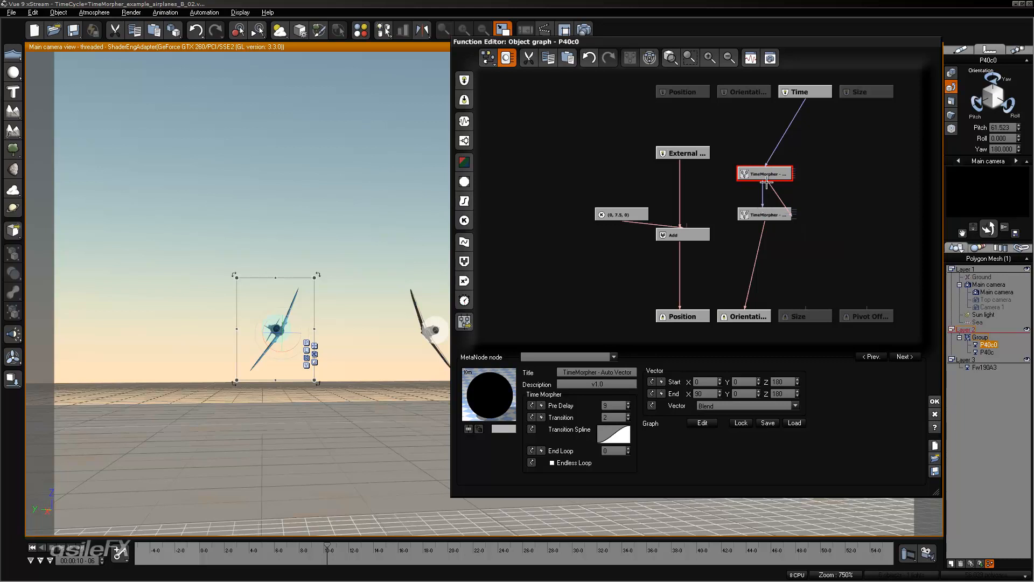
{"action": "left_click", "coordinate": [709, 58]}
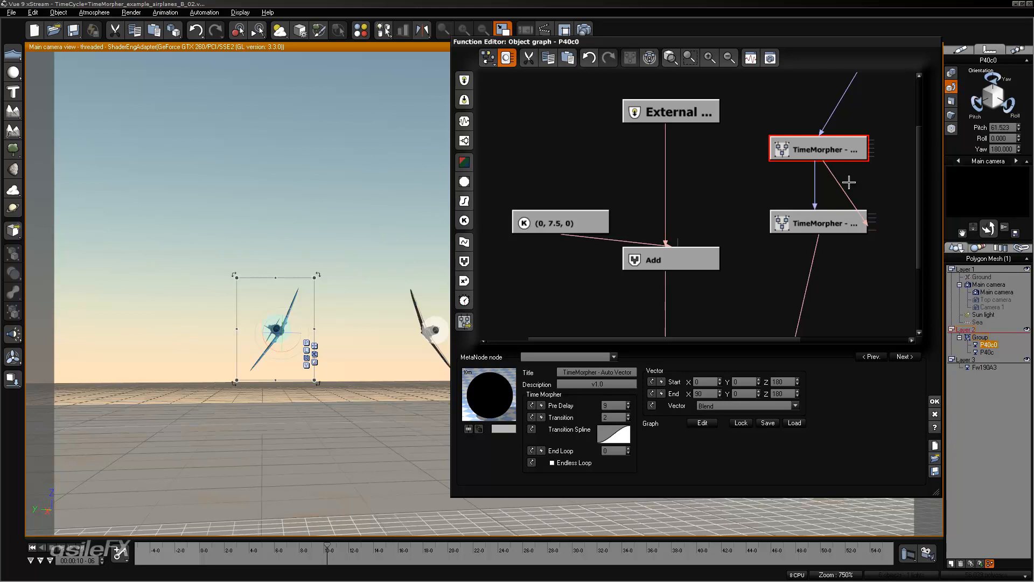
{"action": "double_click", "coordinate": [822, 149]}
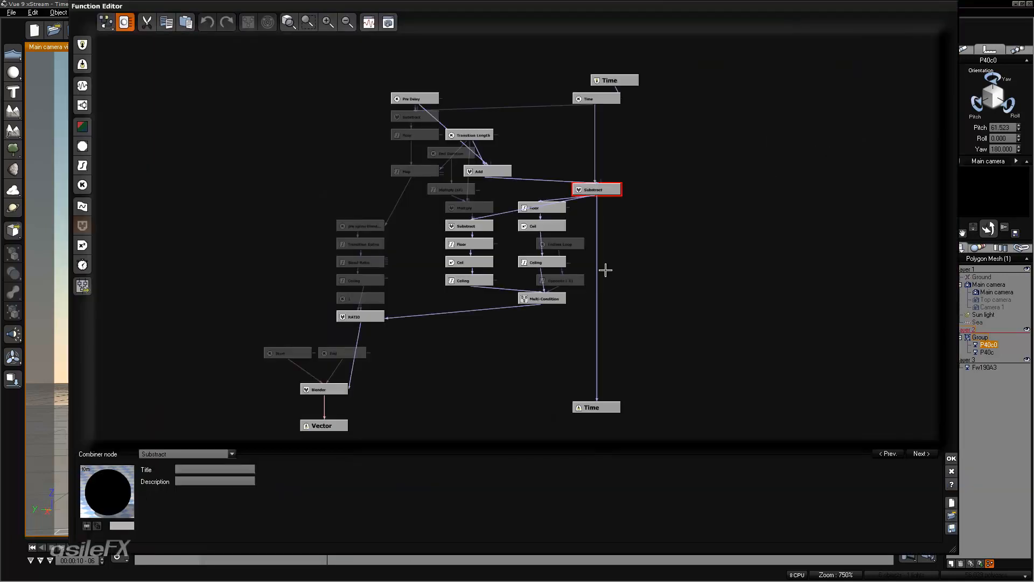
{"action": "left_click_drag", "start_coordinate": [567, 358], "coordinate": [639, 316]}
{"action": "left_click_drag", "start_coordinate": [538, 358], "coordinate": [697, 151]}
{"action": "left_click", "coordinate": [328, 23]}
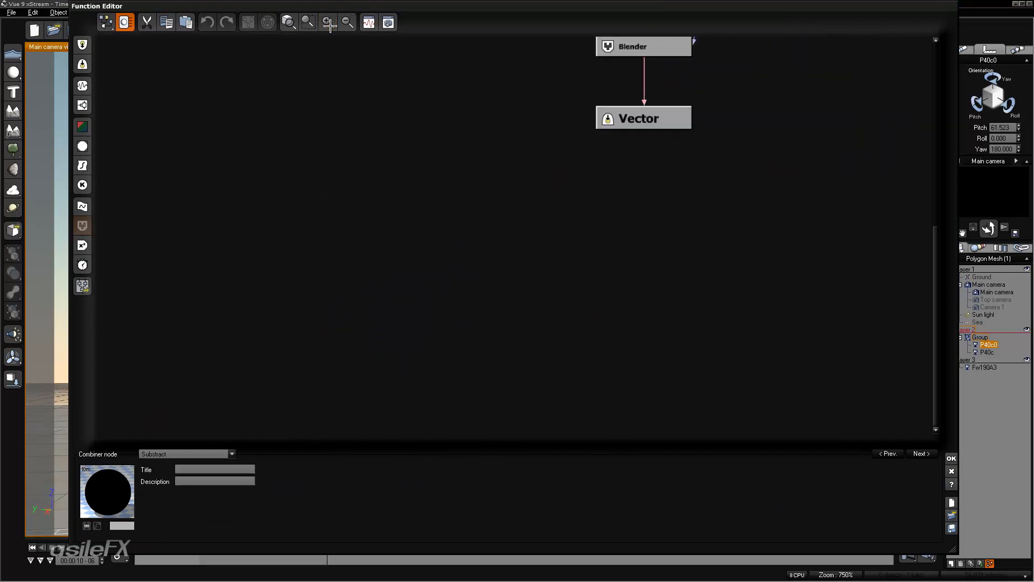
{"action": "left_click_drag", "start_coordinate": [694, 222], "coordinate": [612, 323]}
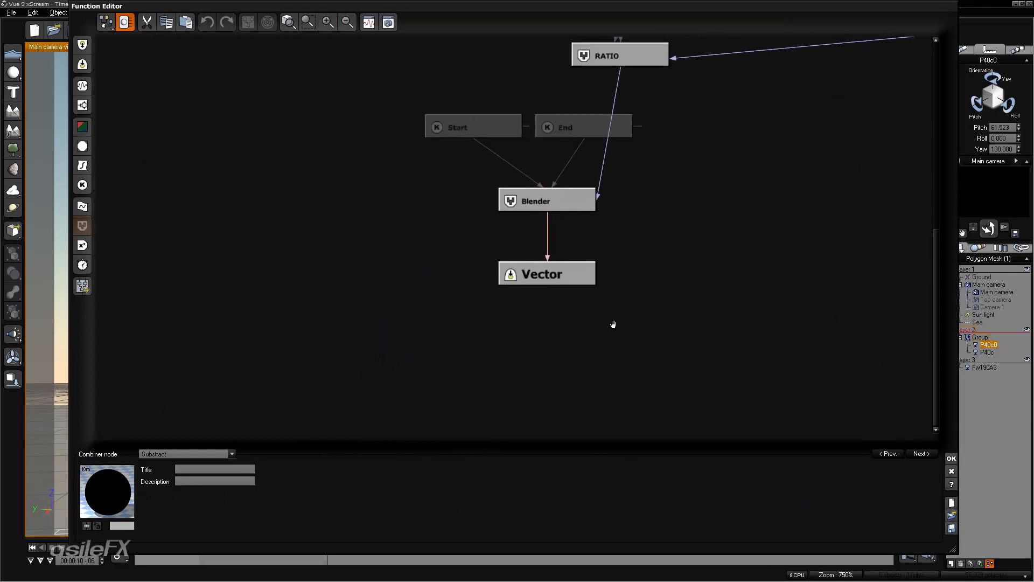
{"action": "left_click", "coordinate": [734, 234]}
{"action": "right_click", "coordinate": [734, 234]}
{"action": "mouse_move", "coordinate": [777, 251]}
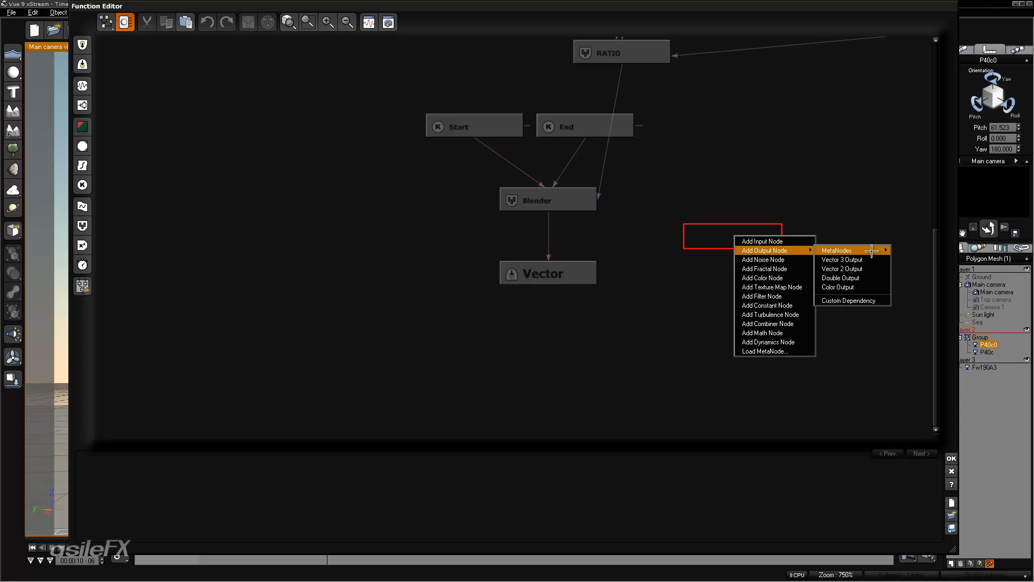
{"action": "left_click", "coordinate": [865, 277]}
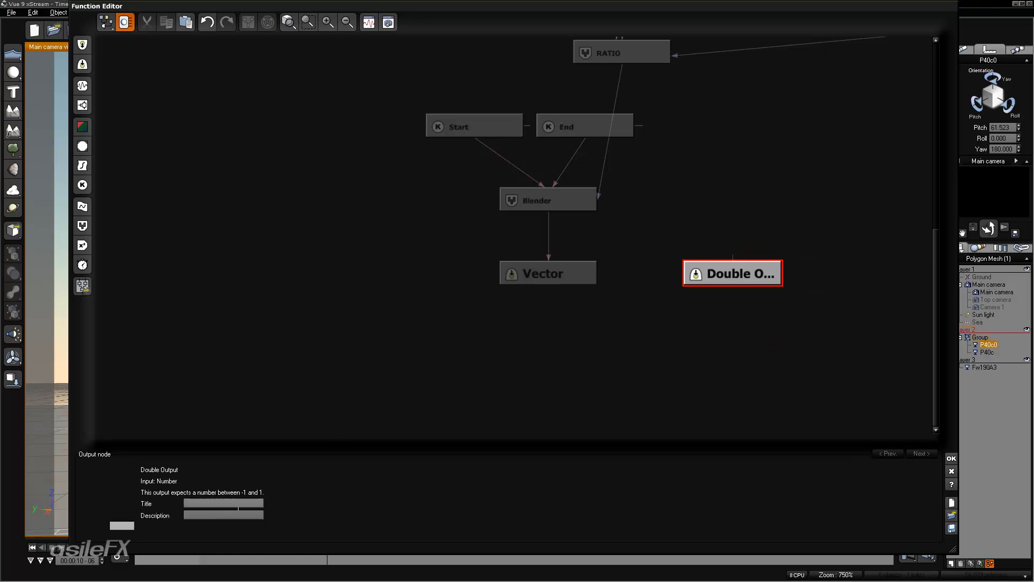
- Title the new output Ratio, connect it to the RATIO node, and accept the first TimeMorpher's internal graph
{"action": "left_click", "coordinate": [244, 502]}
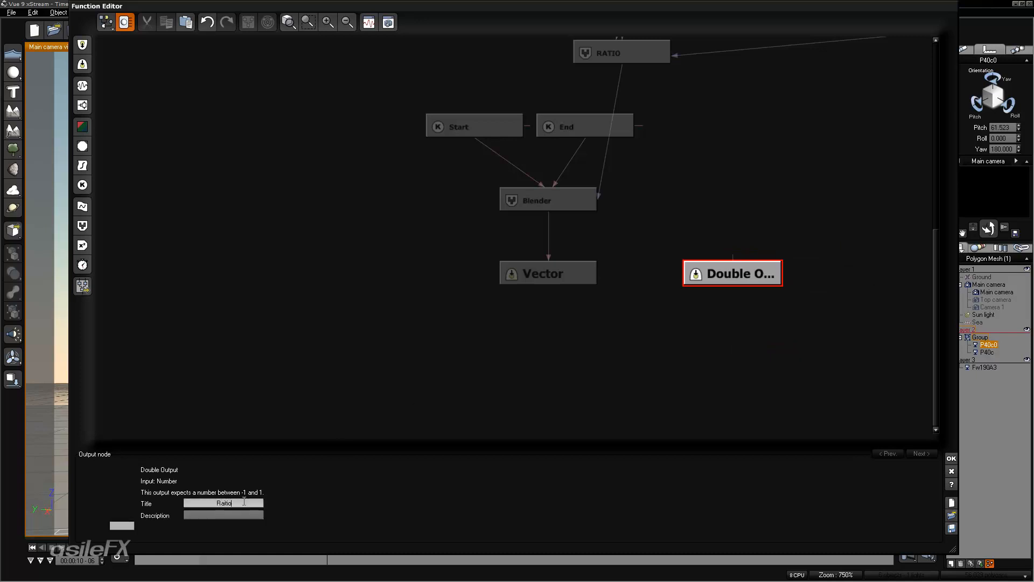
{"action": "type", "text": "Ratio"}
{"action": "key", "text": "Return"}
{"action": "left_click_drag", "start_coordinate": [733, 258], "coordinate": [628, 54]}
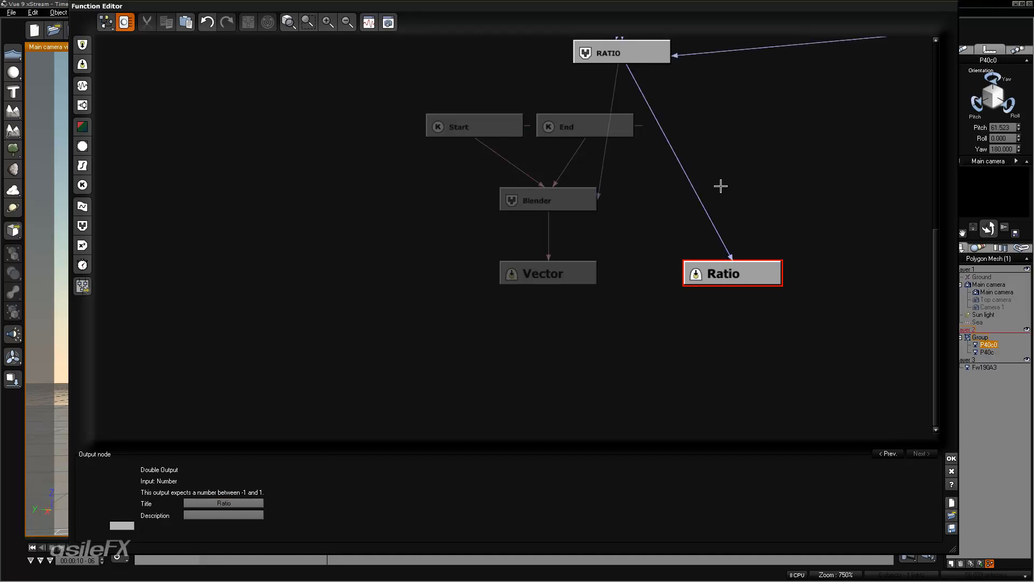
{"action": "left_click", "coordinate": [951, 458]}
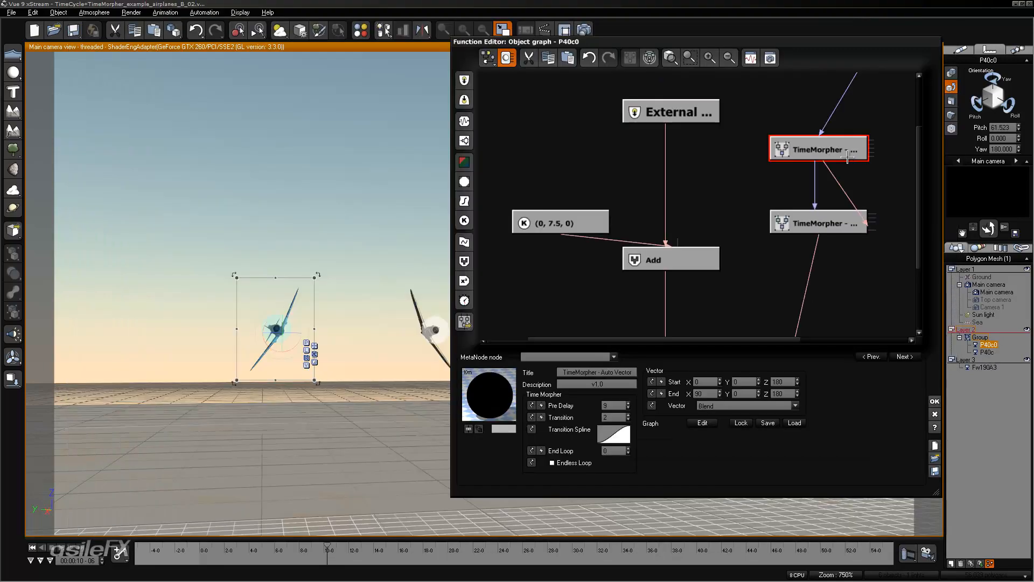
- Open the second TimeMorpher's internal graph and add a Double Output node beside its Vector output, connected to the RATIO node
{"action": "middle_click_drag", "start_coordinate": [831, 212], "coordinate": [783, 200]}
{"action": "left_click", "coordinate": [785, 201]}
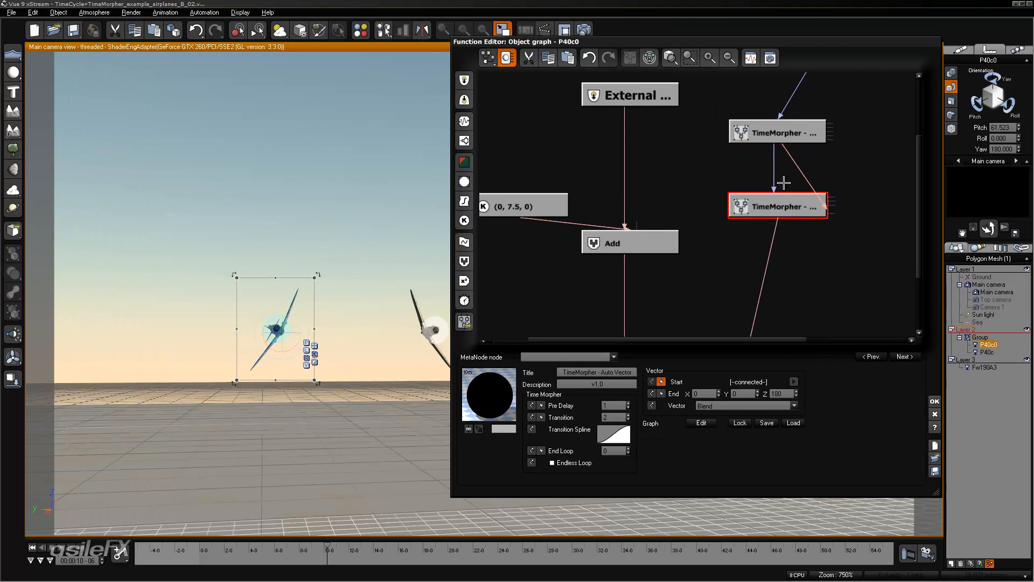
{"action": "double_click", "coordinate": [785, 200]}
{"action": "middle_click_drag", "start_coordinate": [663, 292], "coordinate": [840, 37]}
{"action": "left_click", "coordinate": [328, 20]}
{"action": "middle_click_drag", "start_coordinate": [522, 111], "coordinate": [547, 224]}
{"action": "middle_click_drag", "start_coordinate": [699, 176], "coordinate": [679, 223]}
{"action": "right_click", "coordinate": [687, 203]}
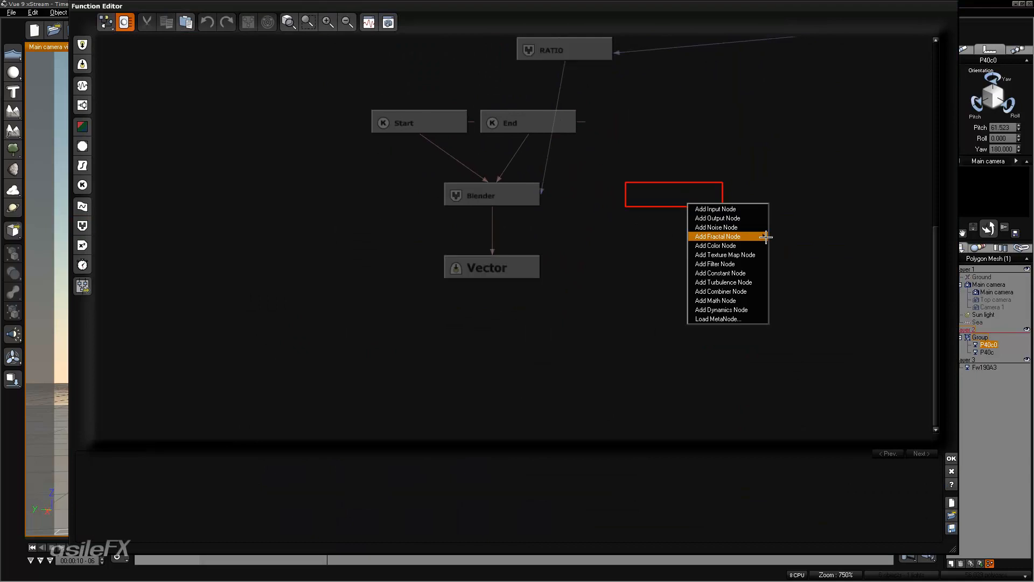
{"action": "mouse_move", "coordinate": [727, 217]}
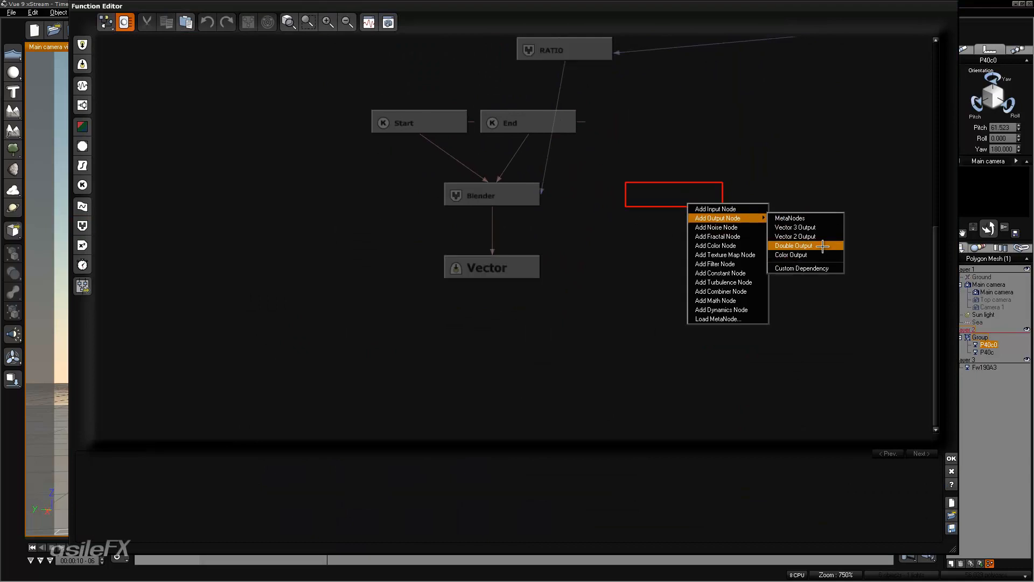
{"action": "left_click", "coordinate": [794, 245]}
{"action": "left_click_drag", "start_coordinate": [672, 249], "coordinate": [555, 56]}
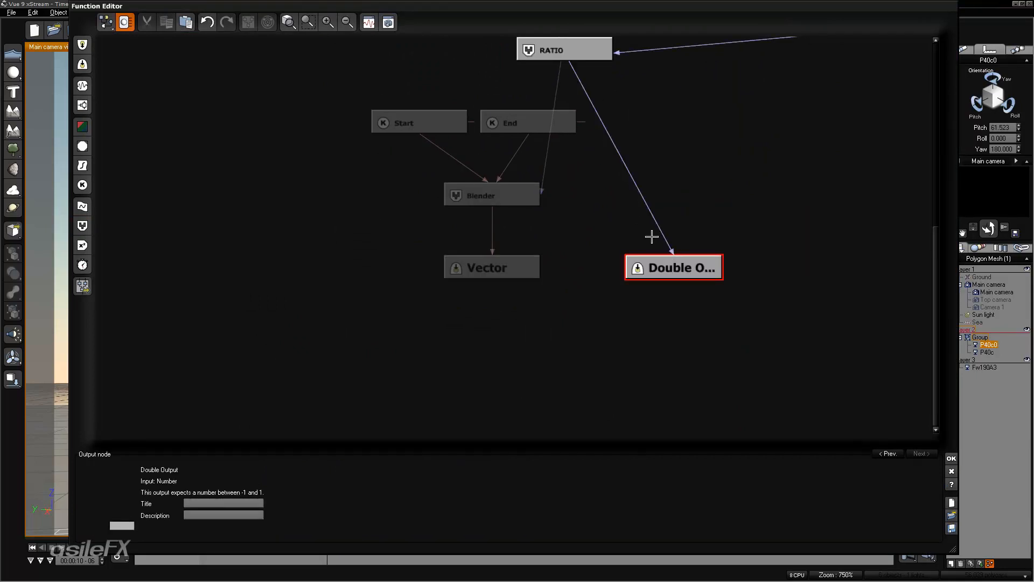
- Title the new output Ratio and accept the second TimeMorpher's internal graph
{"action": "left_click", "coordinate": [241, 501]}
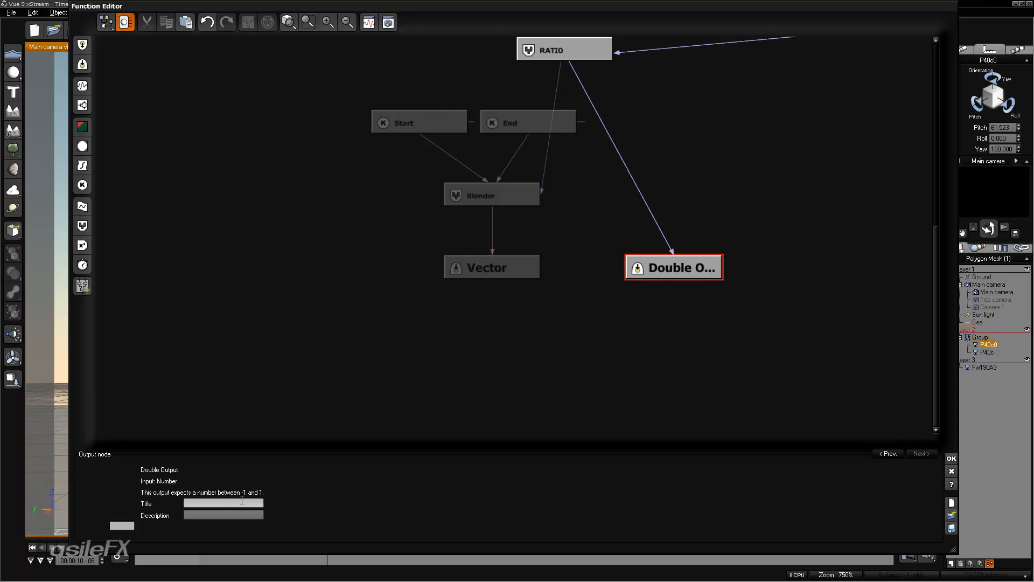
{"action": "type", "text": "Ratio"}
{"action": "key", "text": "Return"}
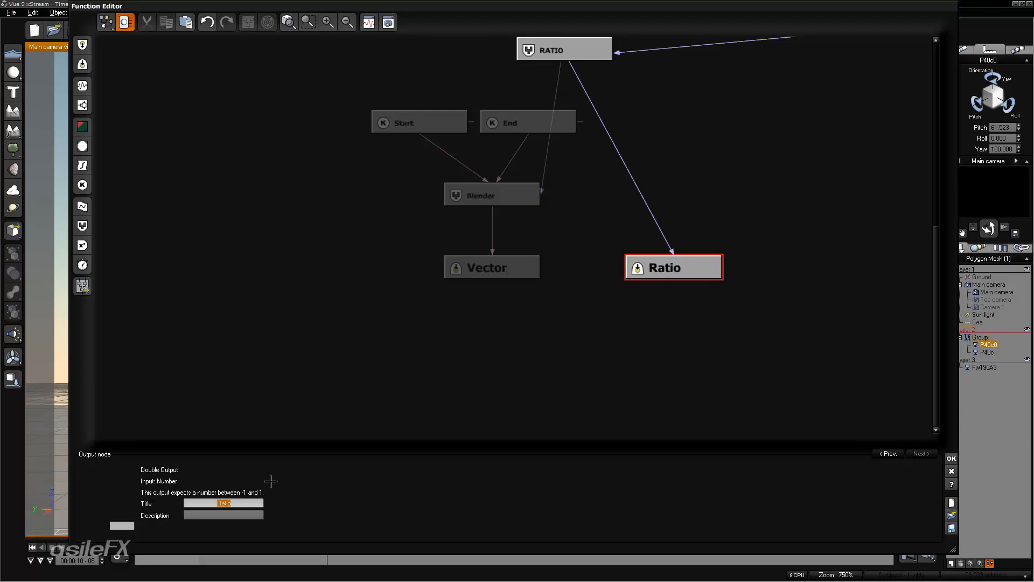
{"action": "left_click", "coordinate": [951, 458]}
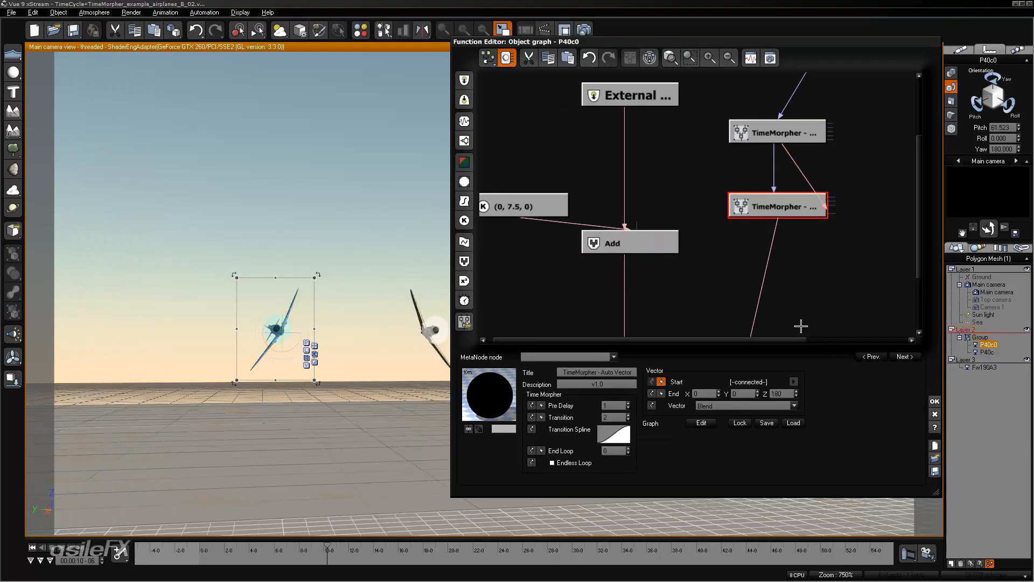
- Make room in P40c0's graph by moving the Add node down and the (0, 7.5, 0) constant vector farther up and away from it
{"action": "middle_click_drag", "start_coordinate": [775, 269], "coordinate": [835, 253]}
{"action": "middle_click_drag", "start_coordinate": [688, 195], "coordinate": [696, 221]}
{"action": "left_click_drag", "start_coordinate": [727, 248], "coordinate": [727, 286]}
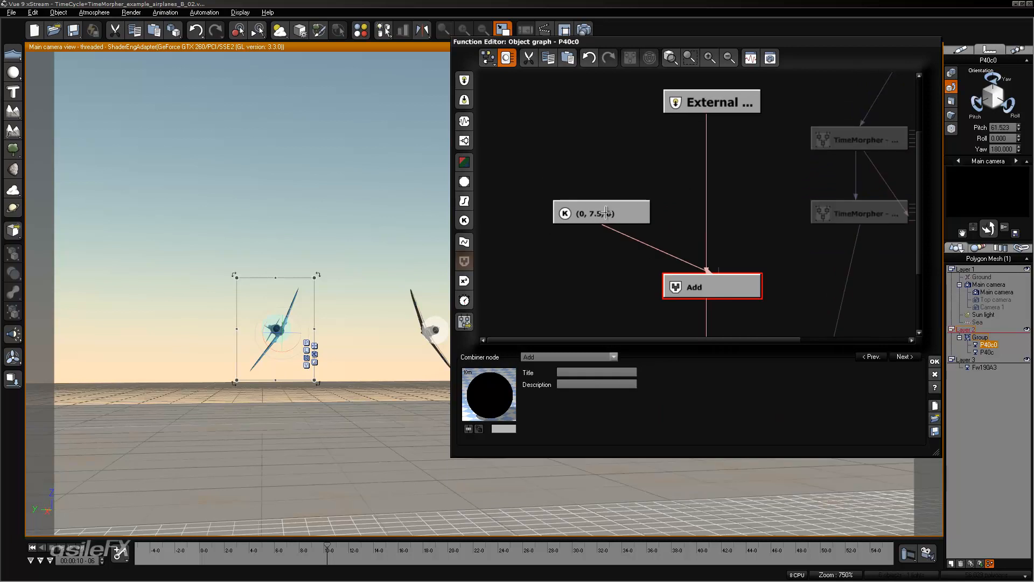
{"action": "left_click_drag", "start_coordinate": [606, 213], "coordinate": [533, 142]}
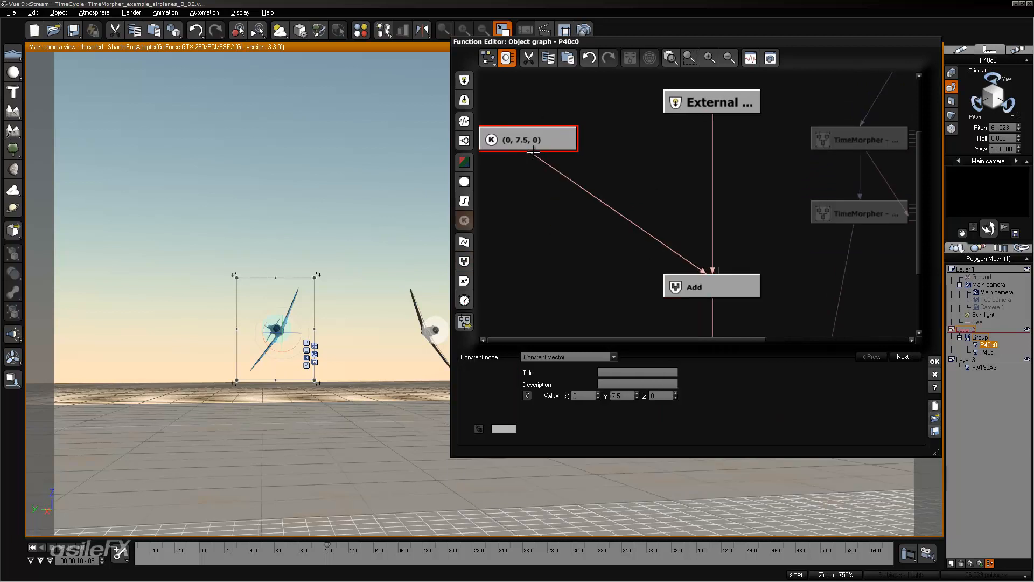
{"action": "left_click", "coordinate": [653, 129]}
{"action": "left_click", "coordinate": [569, 139]}
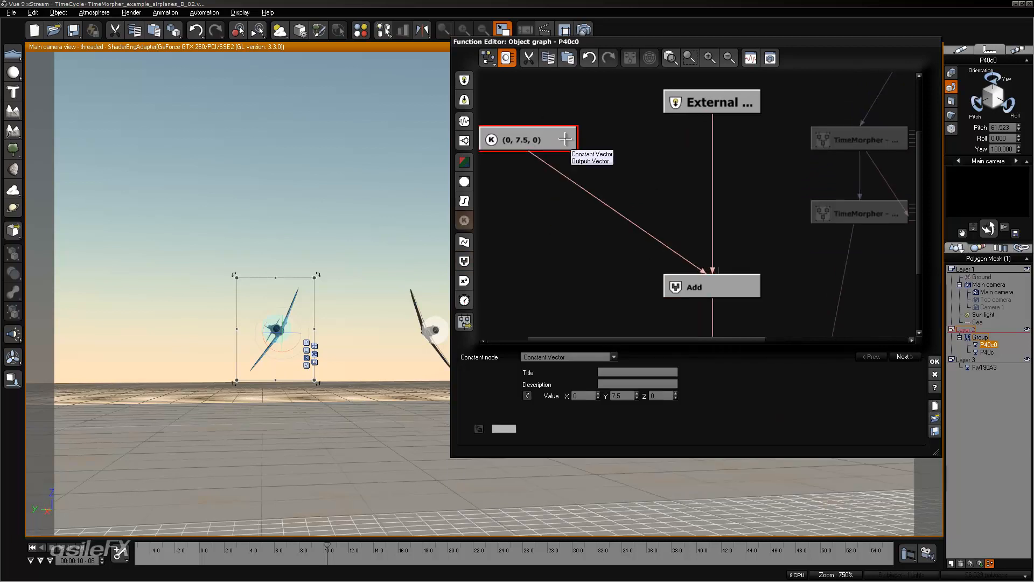
- Add a Constant Vector node beside the (0, 7.5, 0) vector and set its Y value to 15
{"action": "left_click", "coordinate": [615, 138]}
{"action": "right_click", "coordinate": [635, 139]}
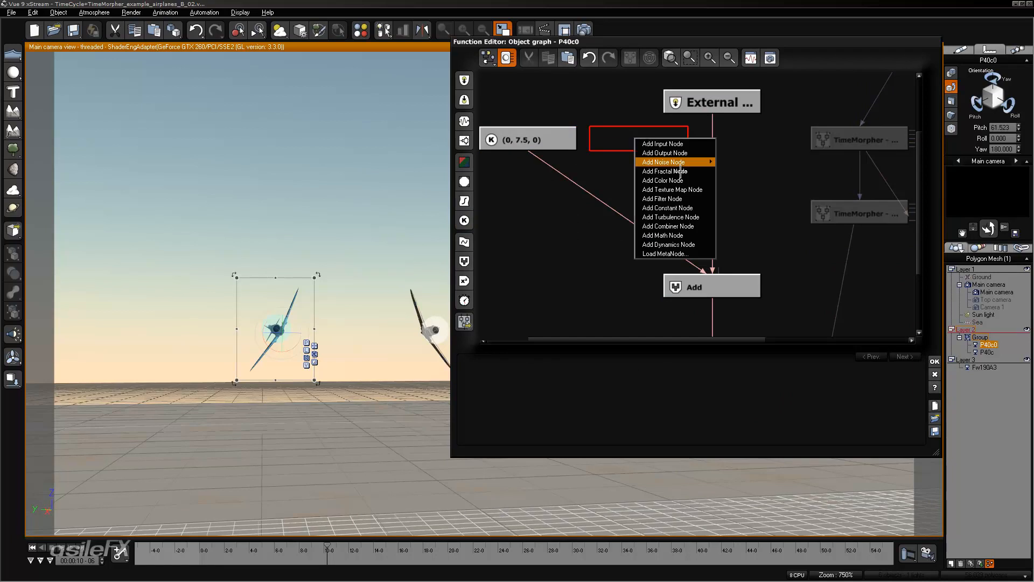
{"action": "mouse_move", "coordinate": [702, 209]}
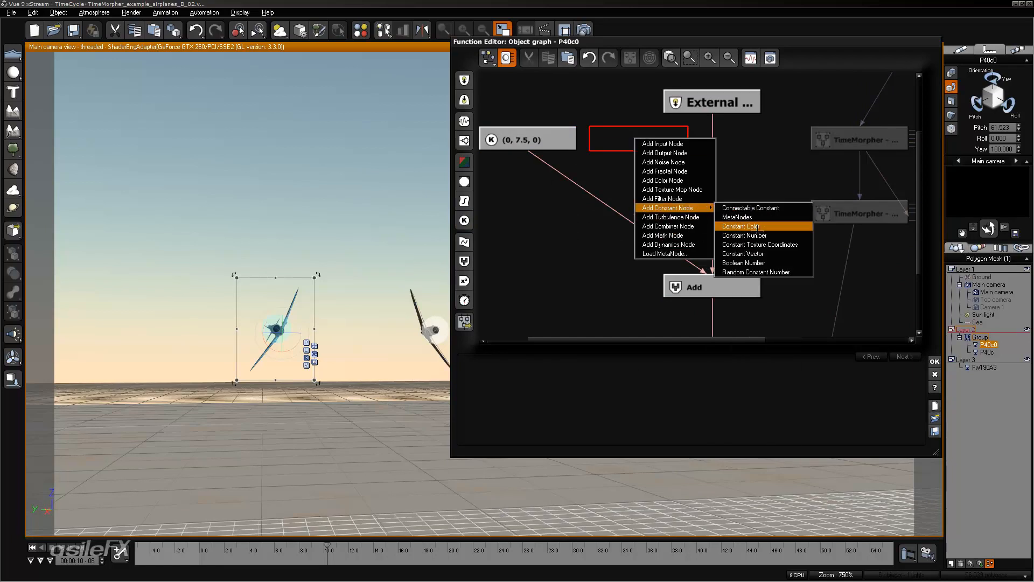
{"action": "left_click", "coordinate": [771, 253]}
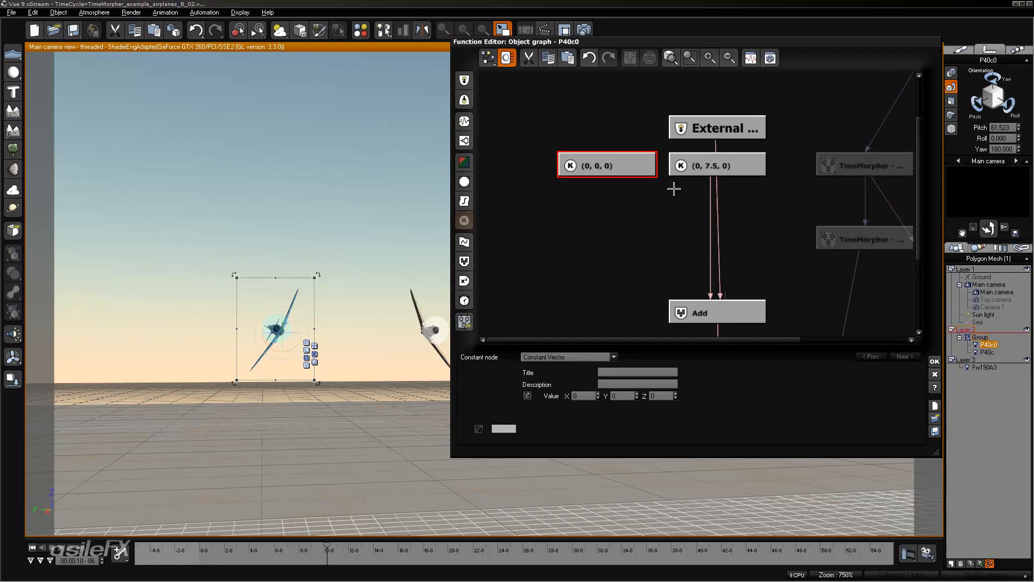
{"action": "left_click_drag", "start_coordinate": [536, 197], "coordinate": [532, 172]}
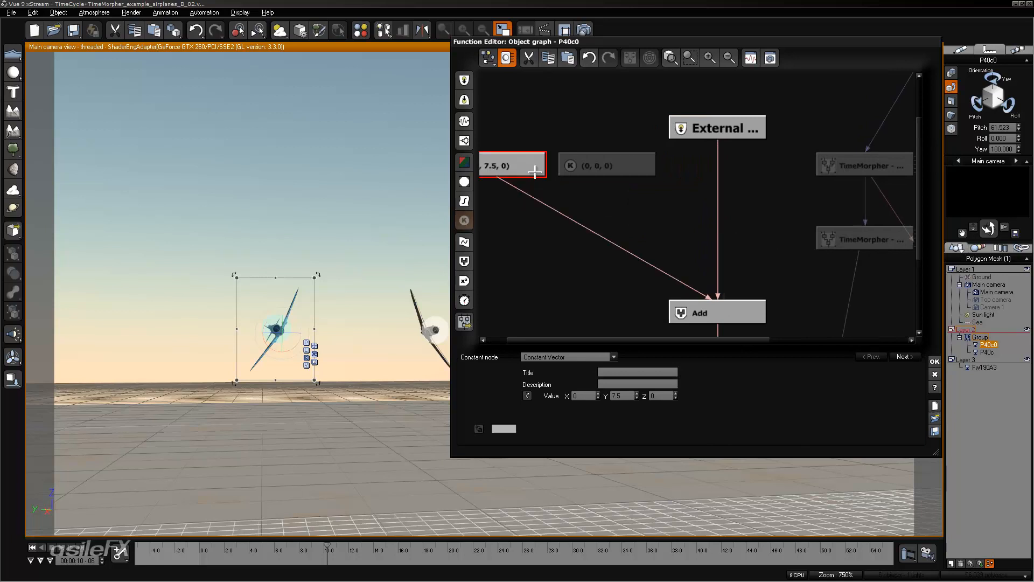
{"action": "left_click", "coordinate": [616, 147]}
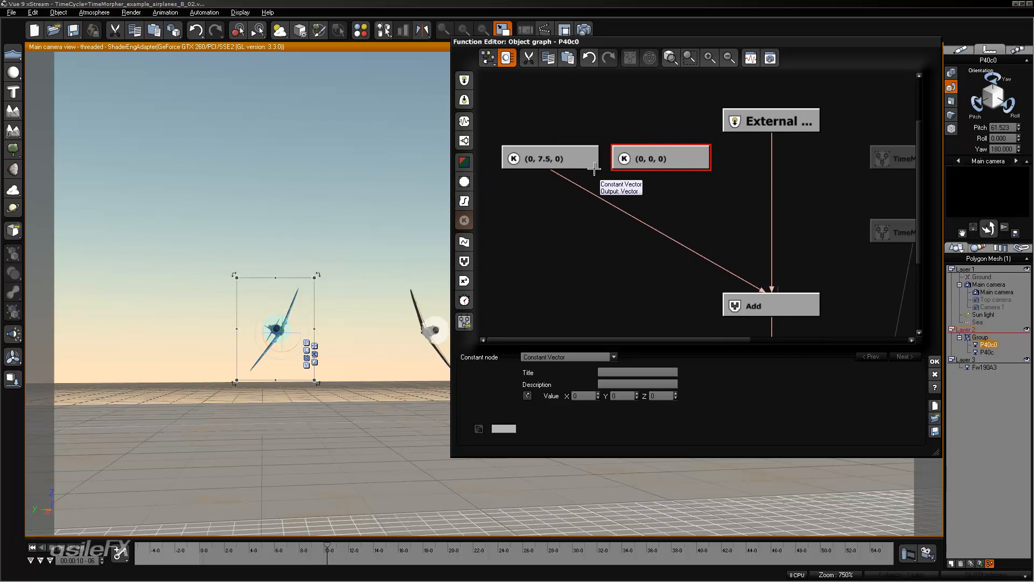
{"action": "left_click", "coordinate": [624, 395]}
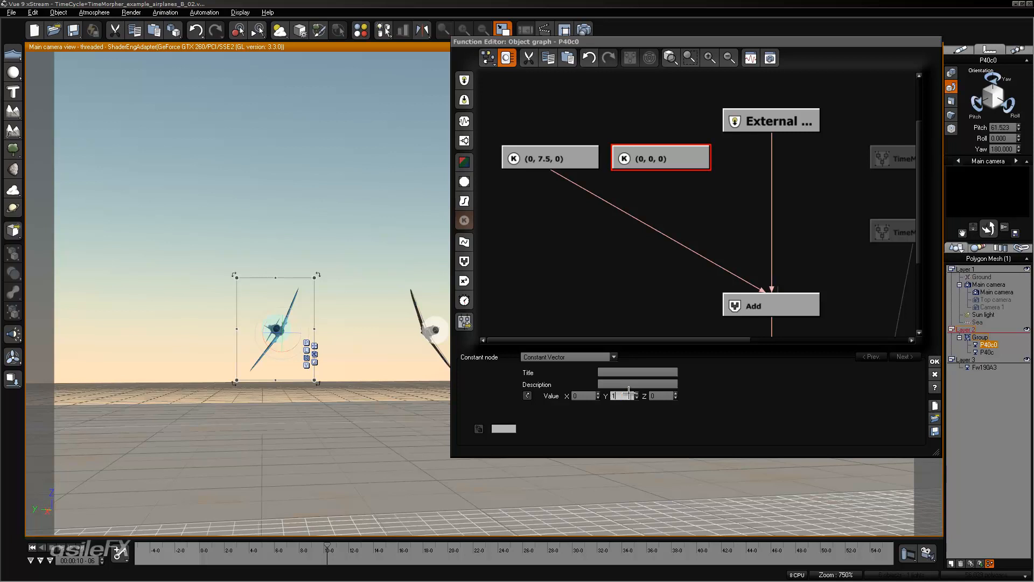
{"action": "key", "text": "Return"}
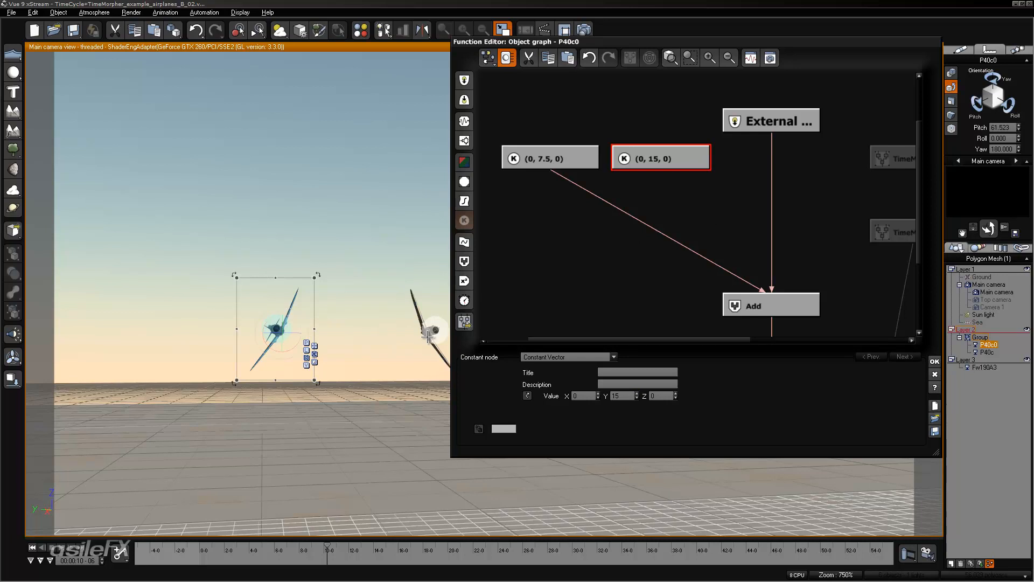
{"action": "scroll", "coordinate": [722, 221], "scroll_direction": "down", "scroll_amount": 2}
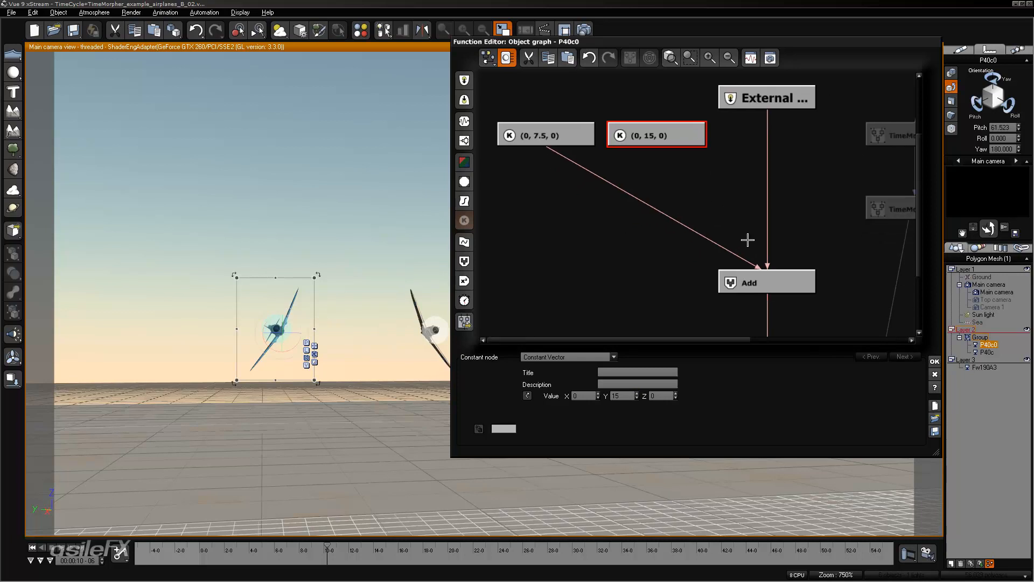
{"action": "middle_click_drag", "start_coordinate": [672, 172], "coordinate": [711, 195]}
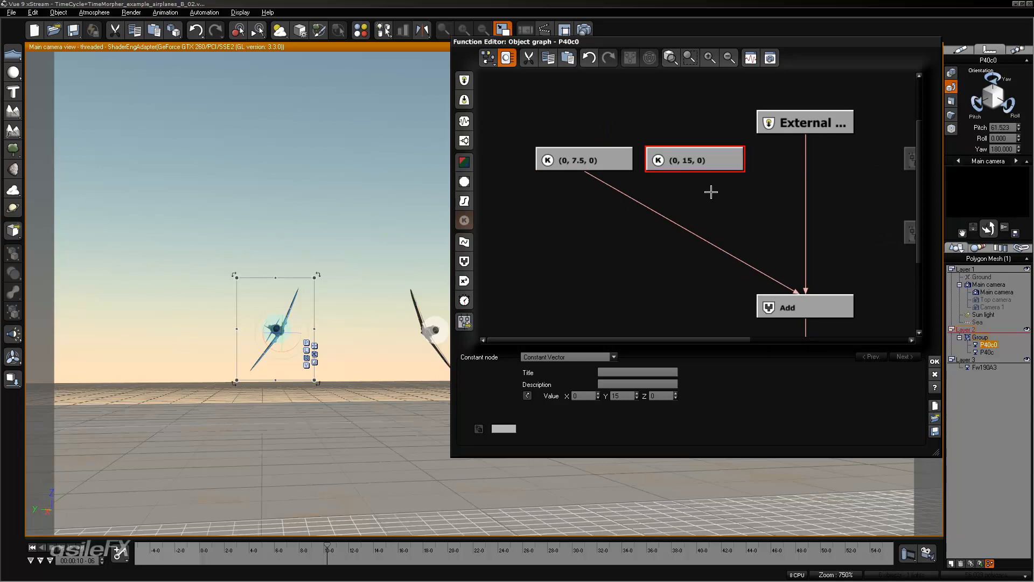
- Add a Composer 3 vector operation node below the two constant vectors, beside the Add node
{"action": "key", "text": "ctrl+x"}
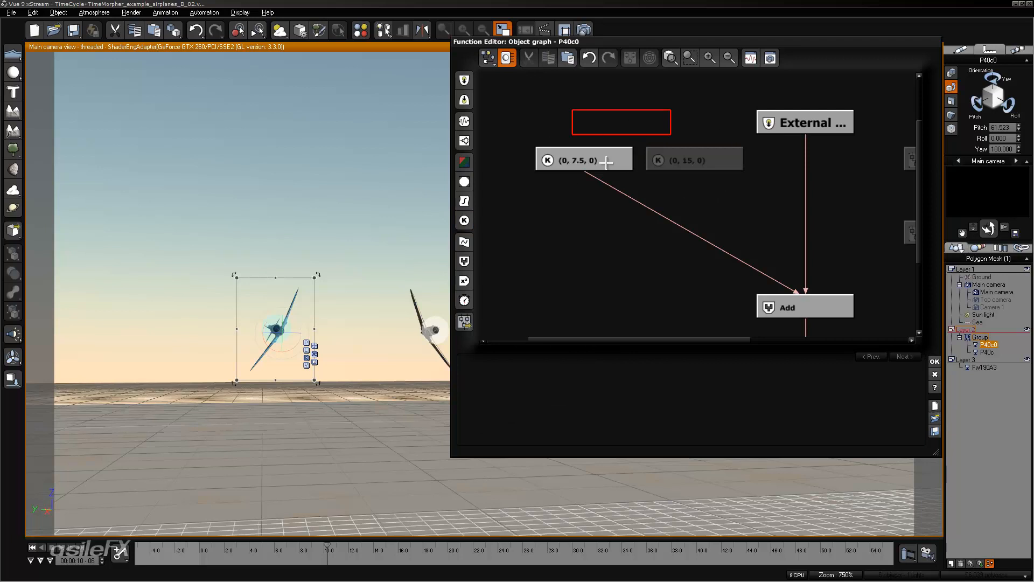
{"action": "left_click", "coordinate": [578, 207]}
{"action": "left_click", "coordinate": [621, 257]}
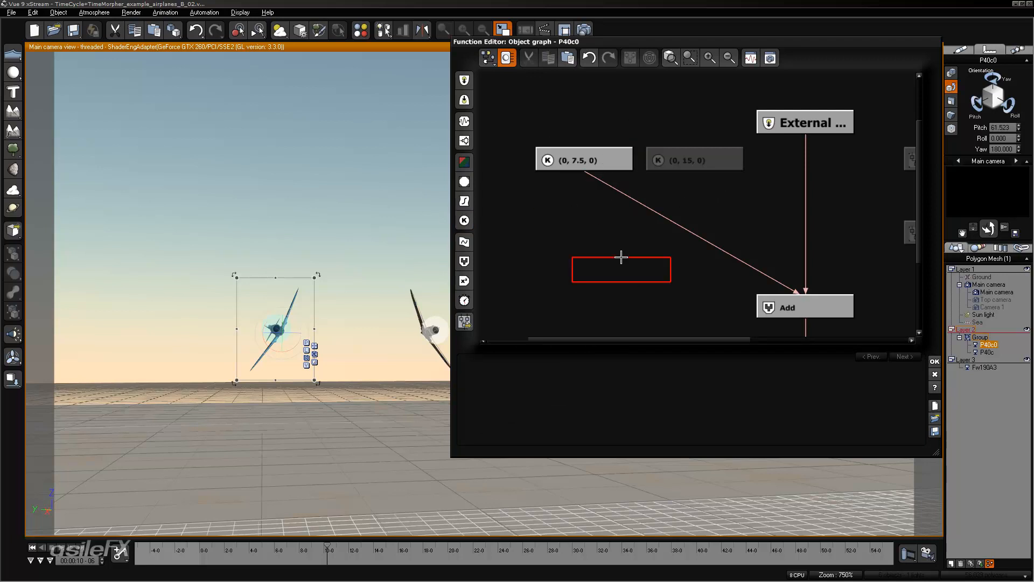
{"action": "right_click", "coordinate": [621, 258]}
{"action": "mouse_move", "coordinate": [686, 355]}
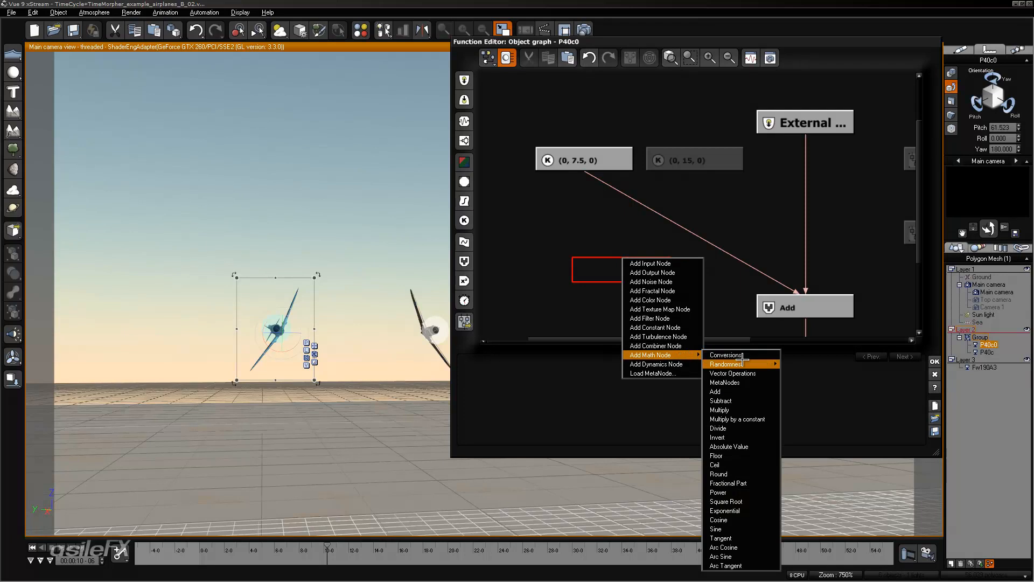
{"action": "mouse_move", "coordinate": [752, 373]}
{"action": "left_click", "coordinate": [837, 521]}
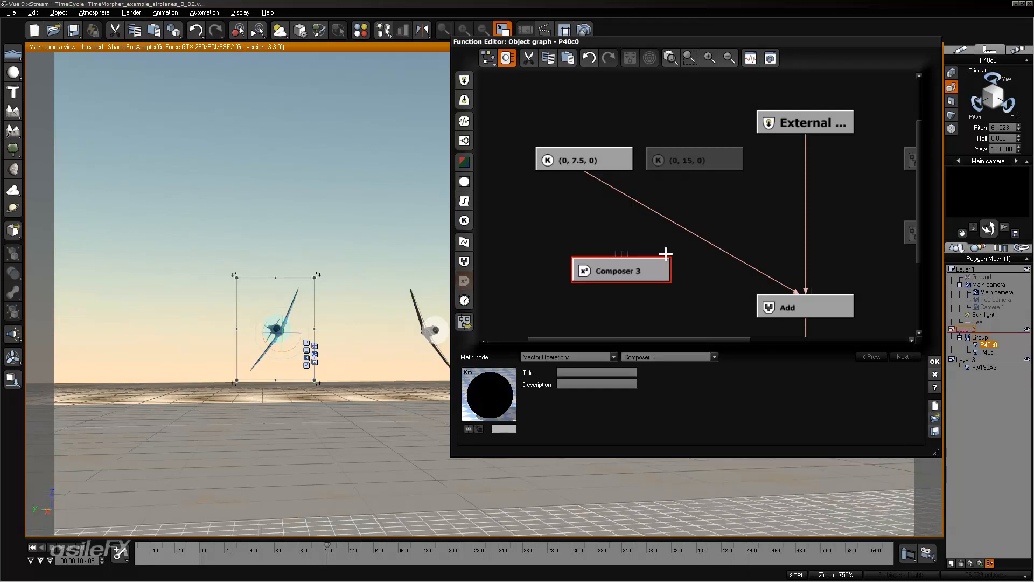
{"action": "left_click_drag", "start_coordinate": [653, 260], "coordinate": [659, 284]}
- Add a Constant Number node with value 7.5 above the Composer 3 node, moving the (0, 7.5, 0) vector out of its way
{"action": "left_click", "coordinate": [629, 222]}
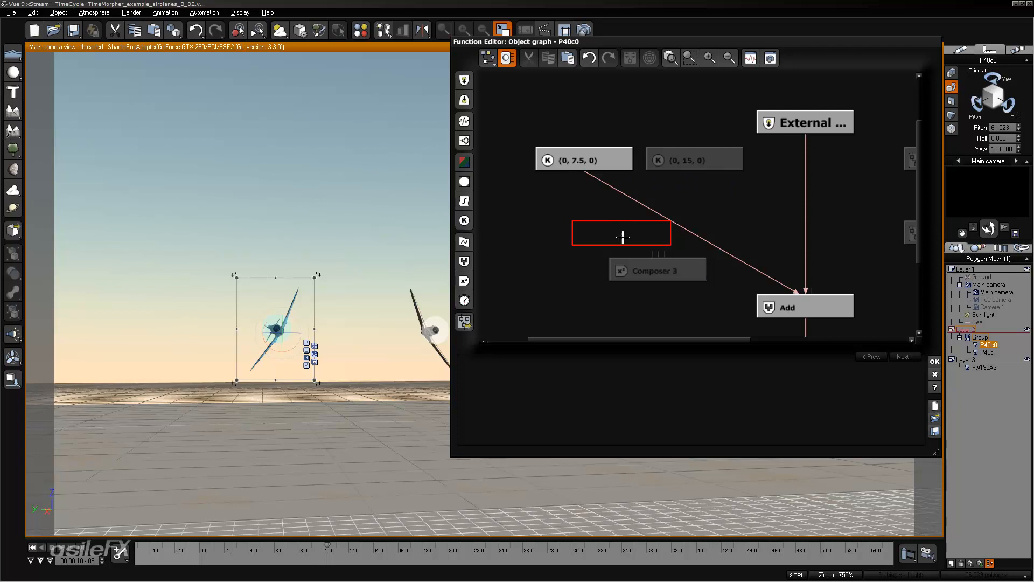
{"action": "left_click", "coordinate": [464, 220]}
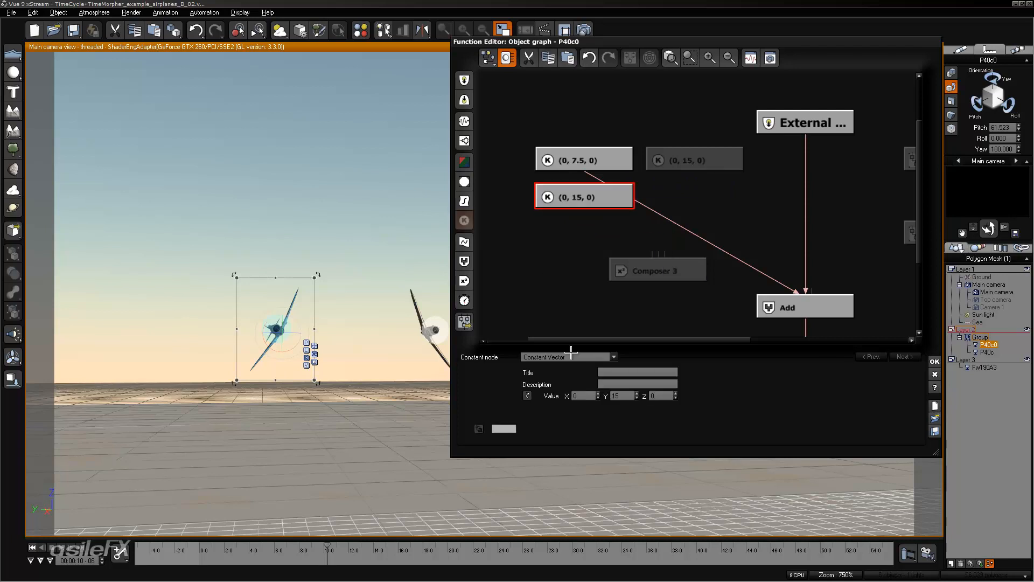
{"action": "left_click", "coordinate": [553, 357]}
{"action": "left_click", "coordinate": [589, 395]}
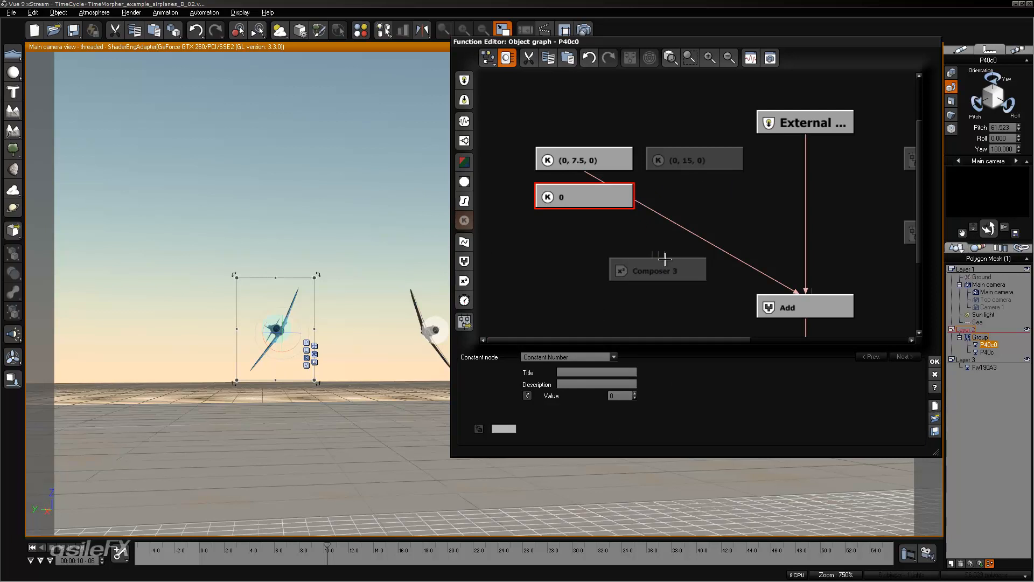
{"action": "left_click_drag", "start_coordinate": [608, 160], "coordinate": [643, 122]}
{"action": "left_click", "coordinate": [605, 195]}
{"action": "left_click", "coordinate": [625, 395]}
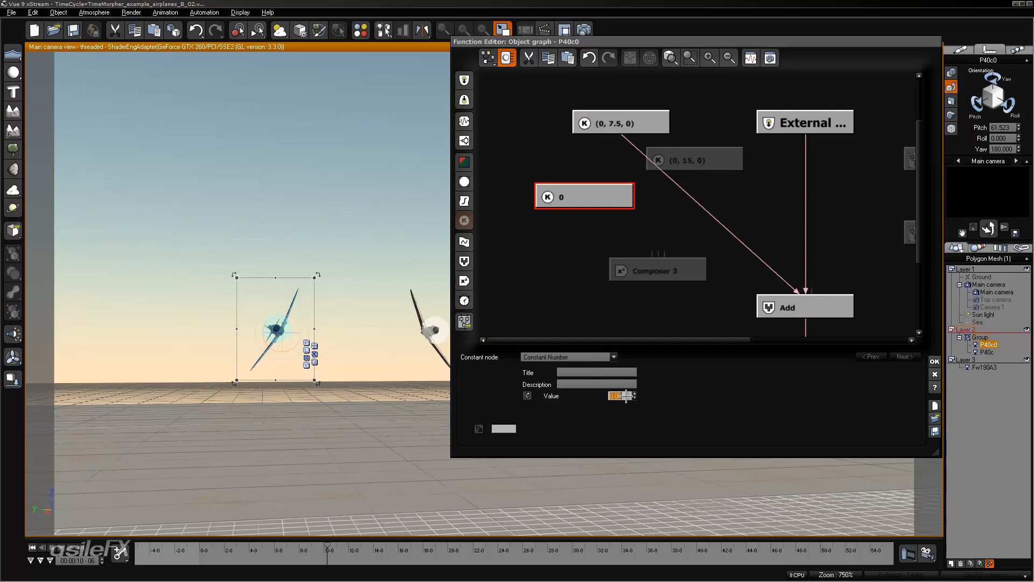
{"action": "key", "text": "Return"}
{"action": "left_click_drag", "start_coordinate": [599, 201], "coordinate": [552, 199]}
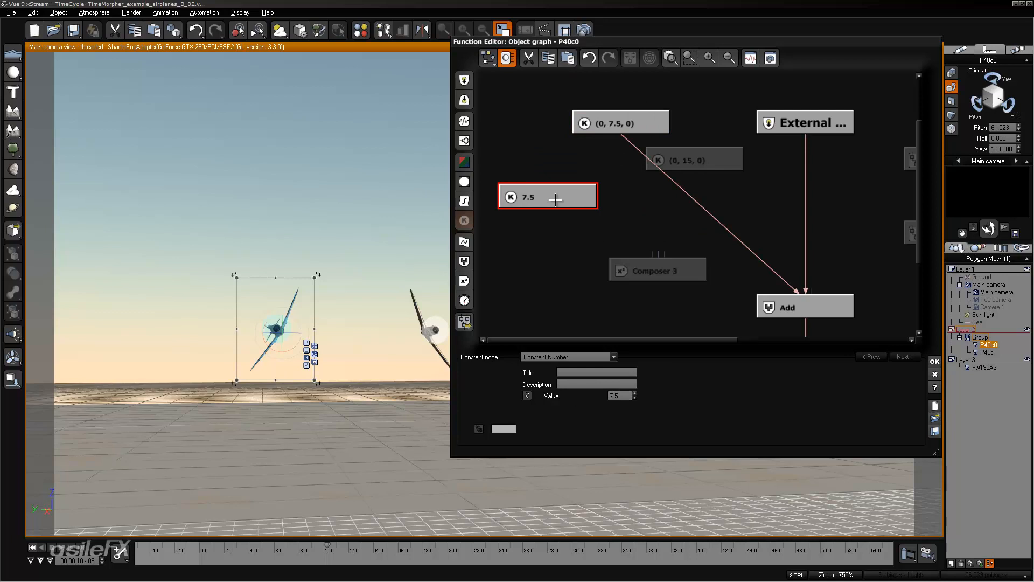
- Add a second Constant Number node beside the 7.5 constant and set its value to 15
{"action": "left_click", "coordinate": [639, 208]}
{"action": "left_click", "coordinate": [664, 194]}
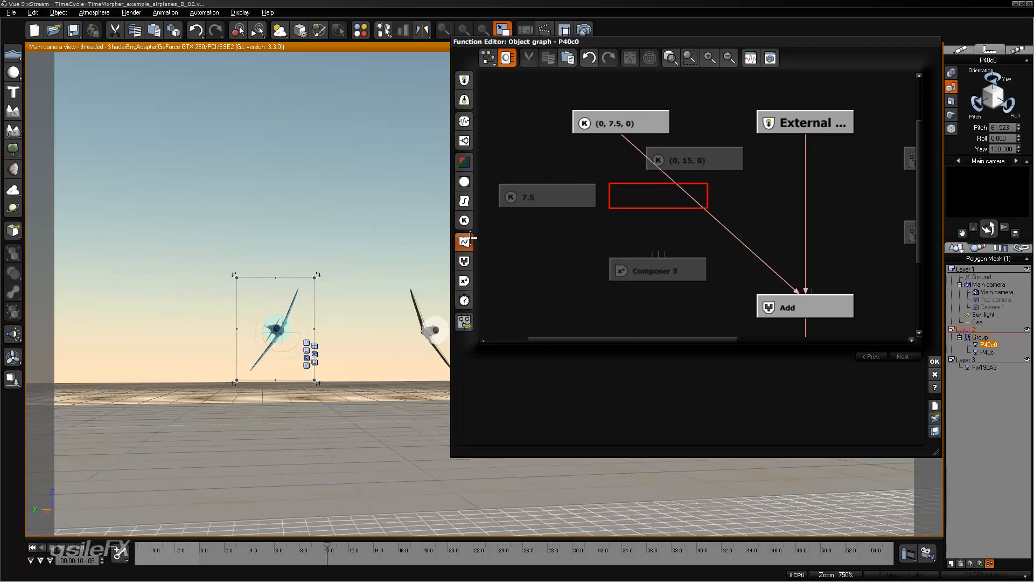
{"action": "left_click", "coordinate": [464, 220]}
{"action": "left_click", "coordinate": [620, 394]}
{"action": "type", "text": "1"}
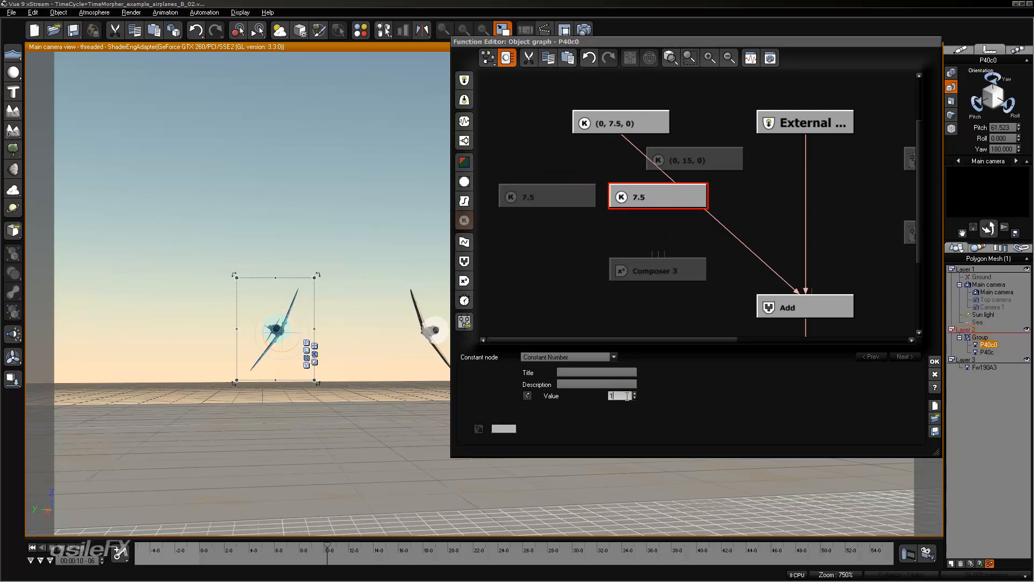
{"action": "type", "text": "5"}
{"action": "key", "text": "Return"}
- Move the Composer 3 node lower and centre it beneath the 7.5 and 15 constants, leaving a free slot between them
{"action": "mouse_move", "coordinate": [670, 200]}
{"action": "middle_mouse_down"}
{"action": "mouse_move", "coordinate": [687, 223]}
{"action": "mouse_move", "coordinate": [677, 208]}
{"action": "middle_mouse_up"}
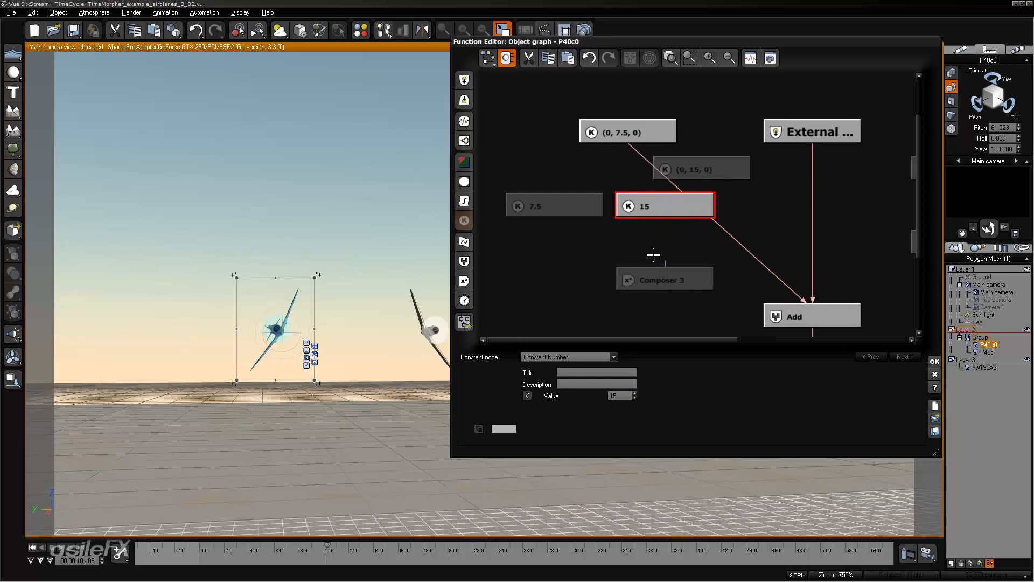
{"action": "middle_click_drag", "start_coordinate": [674, 245], "coordinate": [671, 234]}
{"action": "left_click_drag", "start_coordinate": [668, 258], "coordinate": [591, 216]}
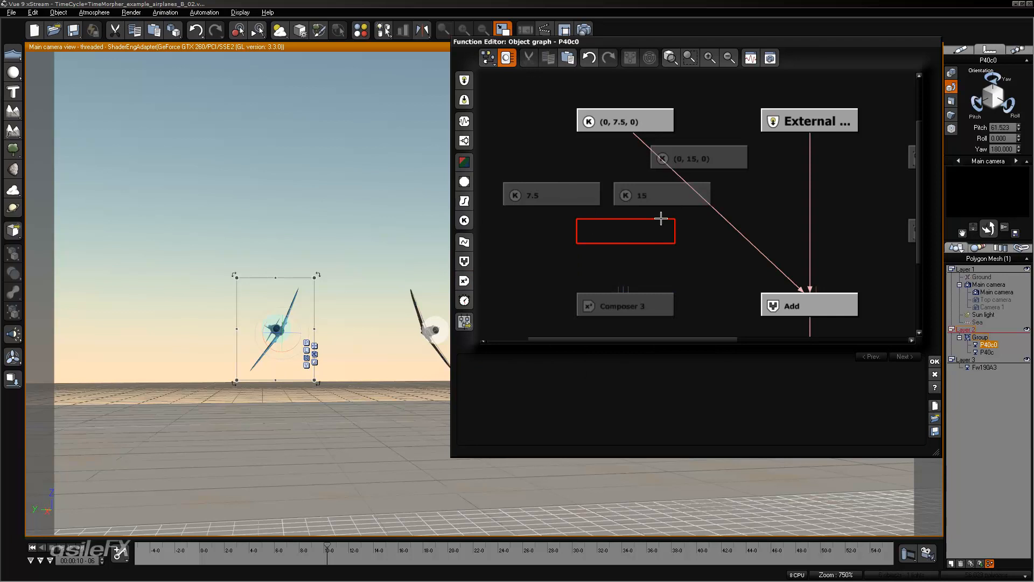
{"action": "middle_click_drag", "start_coordinate": [668, 223], "coordinate": [646, 230]}
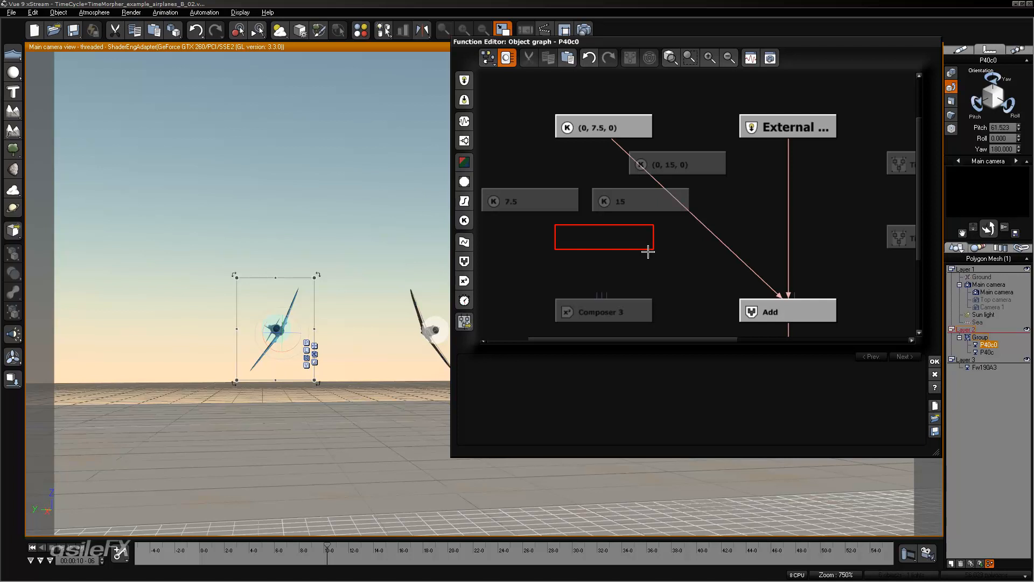
{"action": "middle_click_drag", "start_coordinate": [562, 256], "coordinate": [520, 250]}
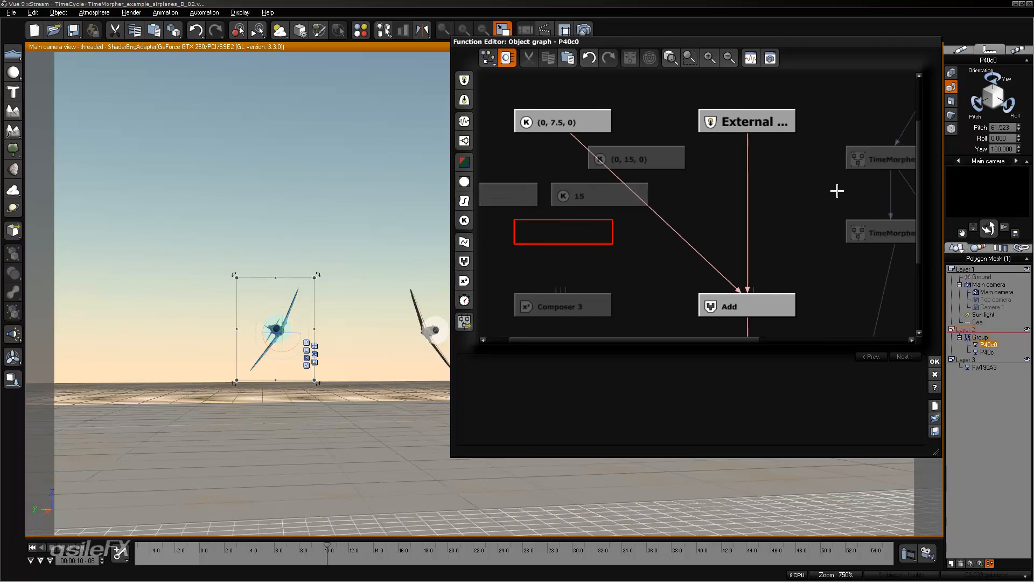
{"action": "middle_click_drag", "start_coordinate": [642, 237], "coordinate": [679, 240]}
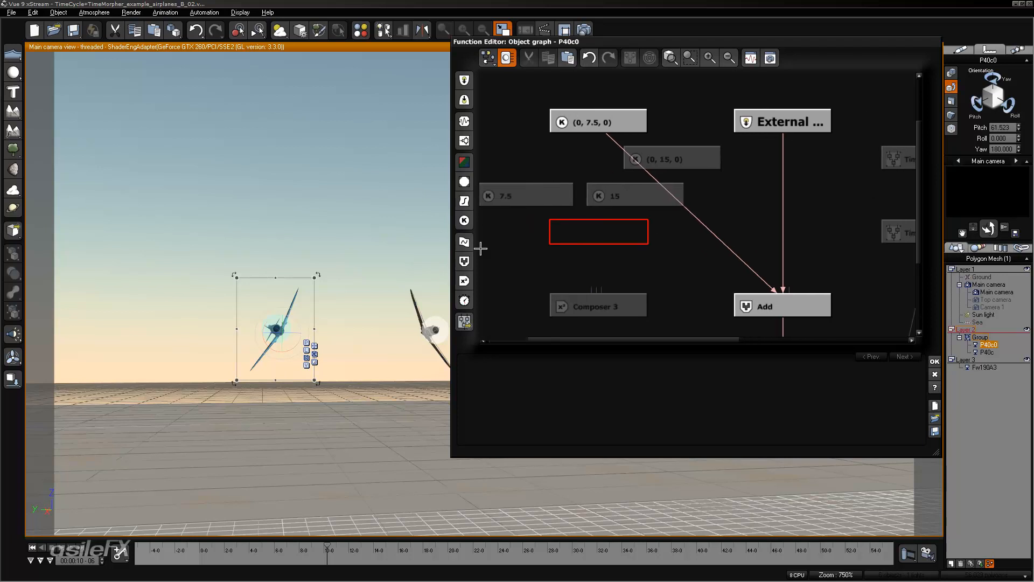
- Add a combiner node in the free slot above Composer 3, set it to Blender, and keep its ratio clipped to [0...1]
{"action": "mouse_move", "coordinate": [749, 224]}
{"action": "middle_mouse_down"}
{"action": "mouse_move", "coordinate": [653, 232]}
{"action": "mouse_move", "coordinate": [743, 243]}
{"action": "middle_mouse_up"}
{"action": "left_click", "coordinate": [465, 261]}
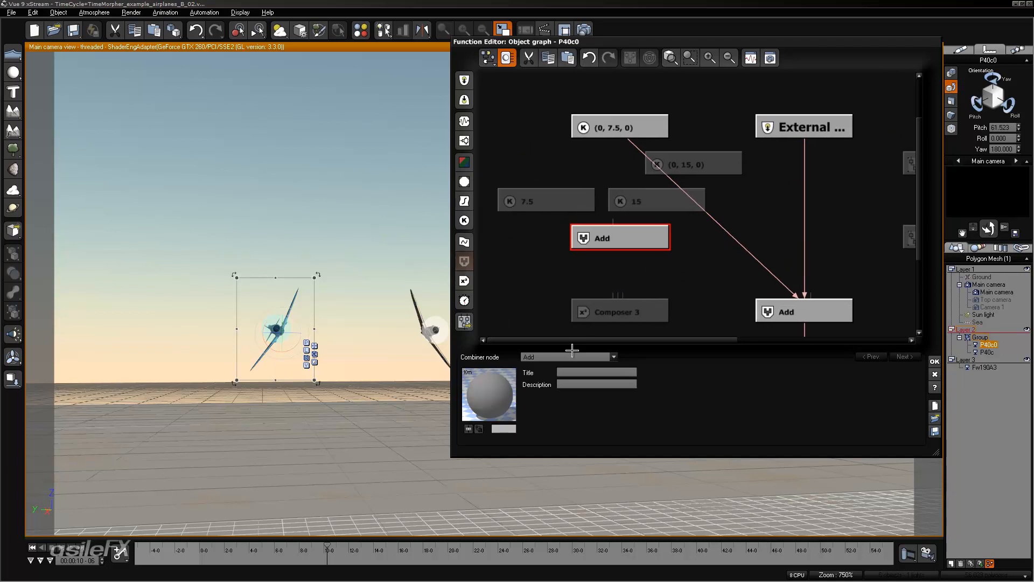
{"action": "left_click", "coordinate": [568, 357]}
{"action": "left_click", "coordinate": [538, 377]}
{"action": "middle_click_drag", "start_coordinate": [658, 282], "coordinate": [565, 279]}
{"action": "left_click", "coordinate": [575, 419]}
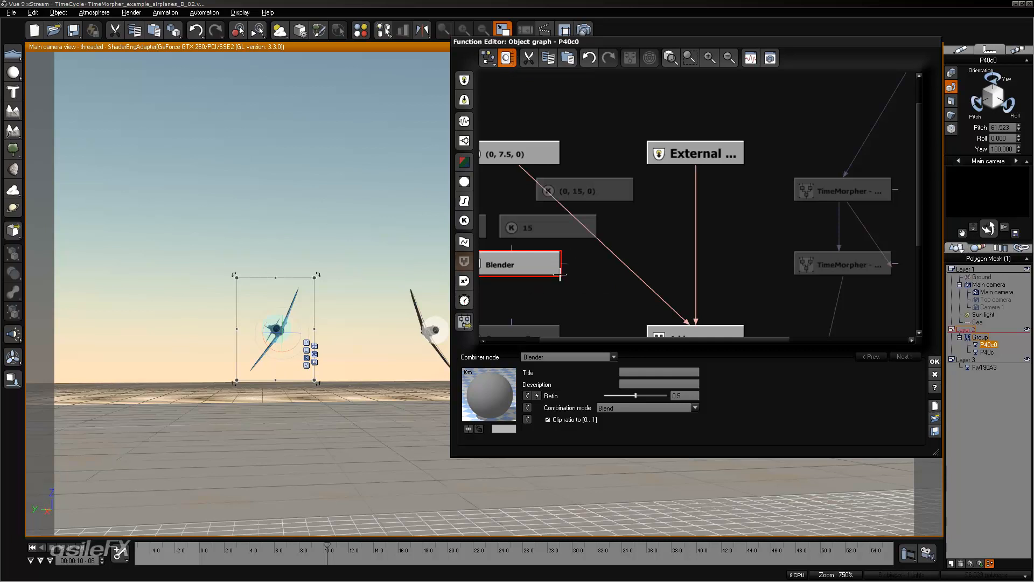
- Connect the Blender's Ratio input to the upper TimeMorpher MetaNode's exposed Ratio output
{"action": "middle_click_drag", "start_coordinate": [596, 264], "coordinate": [641, 256]}
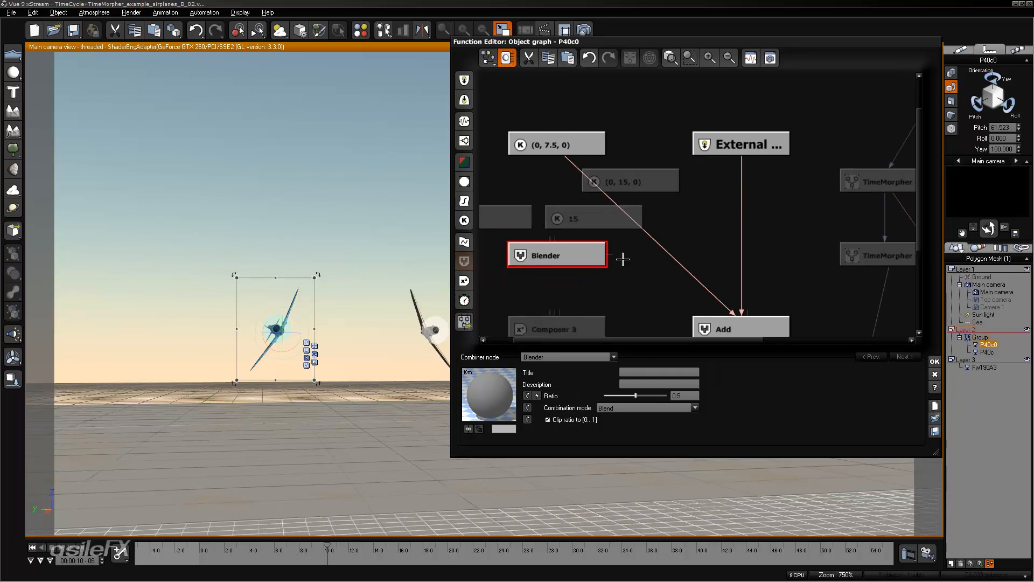
{"action": "left_click_drag", "start_coordinate": [594, 256], "coordinate": [591, 269]}
{"action": "key", "text": "ctrl+z"}
{"action": "middle_click_drag", "start_coordinate": [653, 260], "coordinate": [604, 261]}
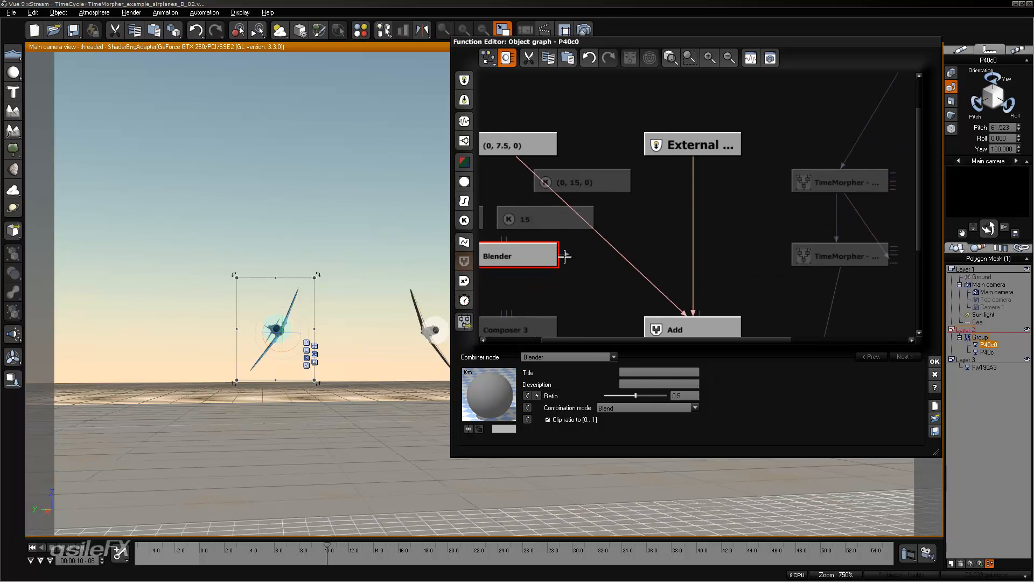
{"action": "left_click_drag", "start_coordinate": [564, 256], "coordinate": [747, 270]}
{"action": "left_click_drag", "start_coordinate": [868, 188], "coordinate": [858, 212]}
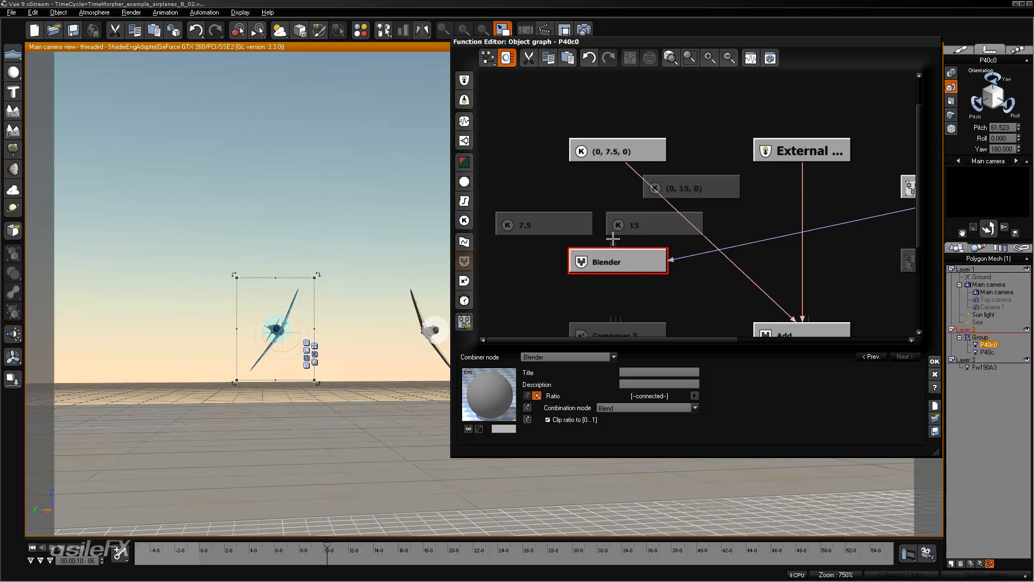
- Feed the 7.5 and 15 constants into the Blender's inputs and connect its output to Composer 3's middle (Y) input
{"action": "left_click_drag", "start_coordinate": [611, 245], "coordinate": [545, 236]}
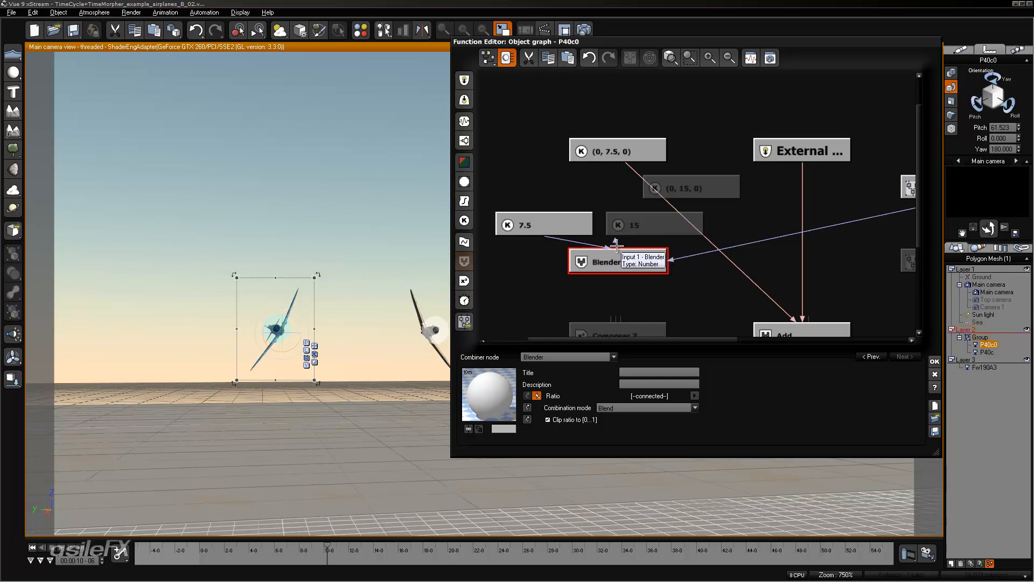
{"action": "left_click_drag", "start_coordinate": [620, 246], "coordinate": [657, 229]}
{"action": "middle_click_drag", "start_coordinate": [667, 280], "coordinate": [646, 235]}
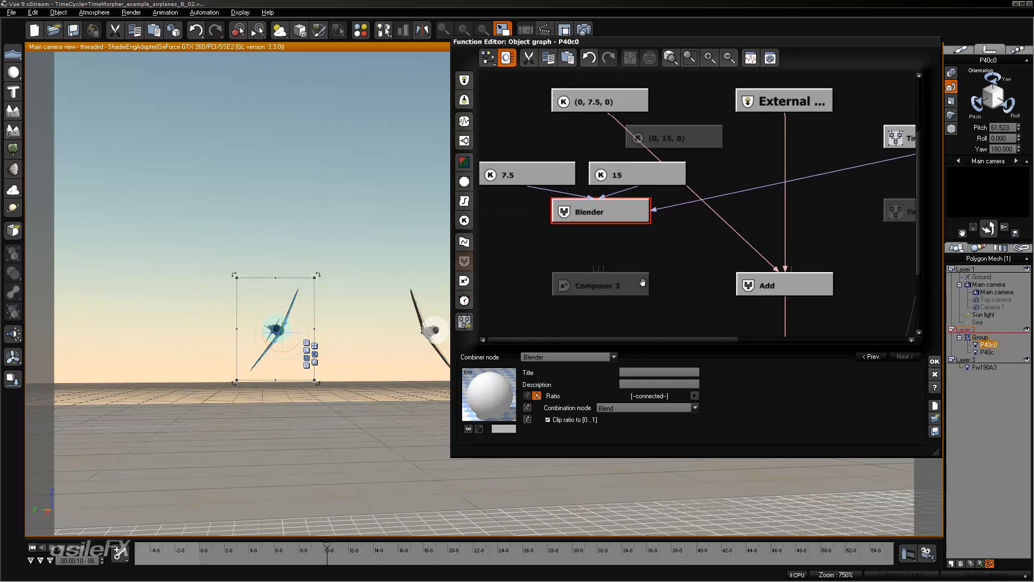
{"action": "middle_click_drag", "start_coordinate": [644, 284], "coordinate": [653, 256]}
{"action": "left_click_drag", "start_coordinate": [608, 241], "coordinate": [610, 197]}
{"action": "middle_click_drag", "start_coordinate": [634, 240], "coordinate": [651, 243]}
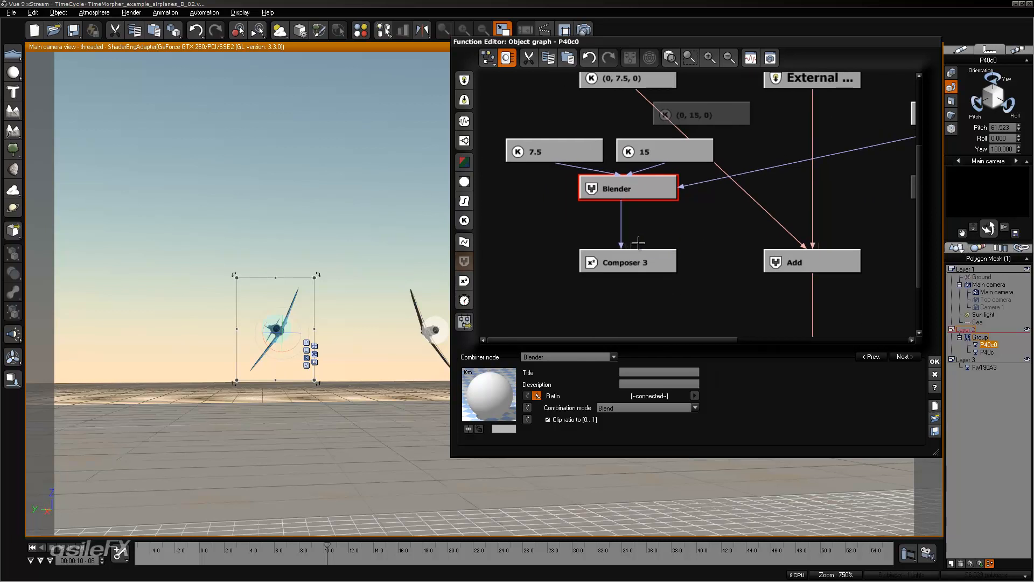
- Move Composer 3 directly beneath the Blender and move the (0, 15, 0) vector above the 7.5 constant
{"action": "mouse_move", "coordinate": [641, 262]}
{"action": "left_mouse_down"}
{"action": "mouse_move", "coordinate": [630, 257]}
{"action": "mouse_move", "coordinate": [650, 245]}
{"action": "left_mouse_up"}
{"action": "middle_click_drag", "start_coordinate": [702, 241], "coordinate": [707, 287]}
{"action": "left_click_drag", "start_coordinate": [681, 291], "coordinate": [579, 136]}
{"action": "middle_click_drag", "start_coordinate": [729, 223], "coordinate": [727, 248]}
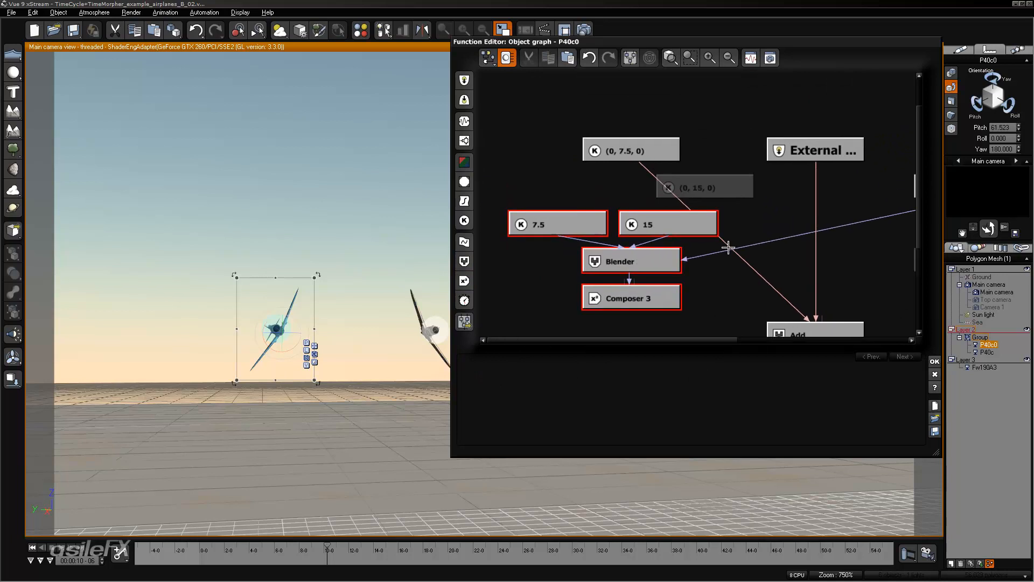
{"action": "left_click_drag", "start_coordinate": [716, 186], "coordinate": [589, 163]}
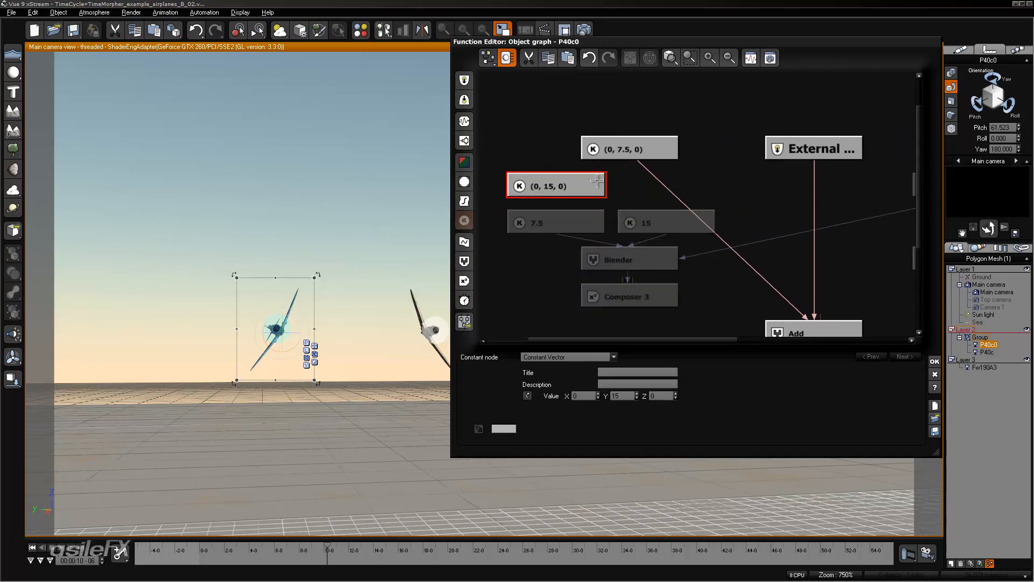
{"action": "mouse_move", "coordinate": [649, 384]}
{"action": "left_mouse_down"}
{"action": "mouse_move", "coordinate": [649, 373]}
{"action": "mouse_move", "coordinate": [646, 384]}
{"action": "left_mouse_up"}
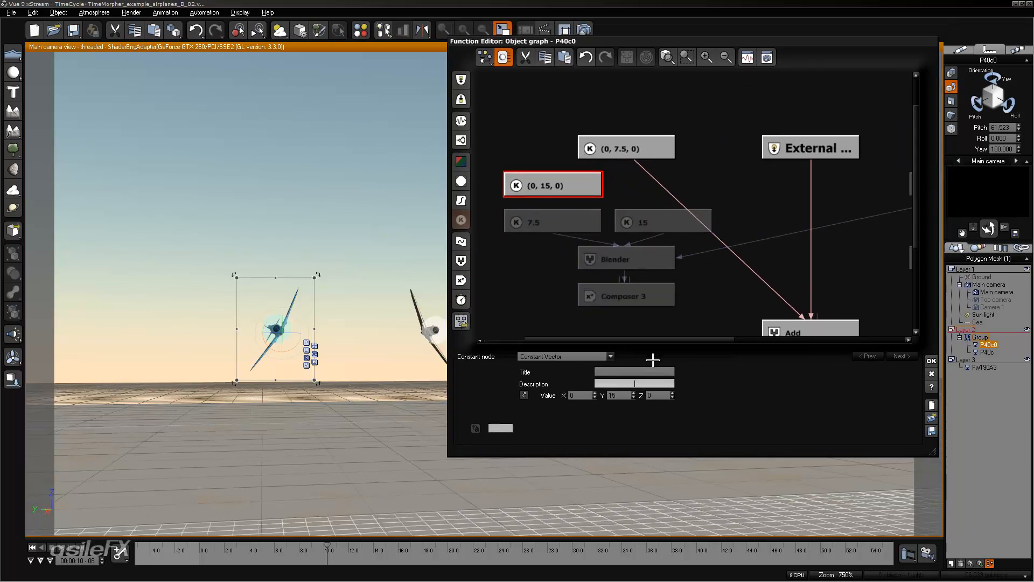
{"action": "left_click", "coordinate": [713, 292]}
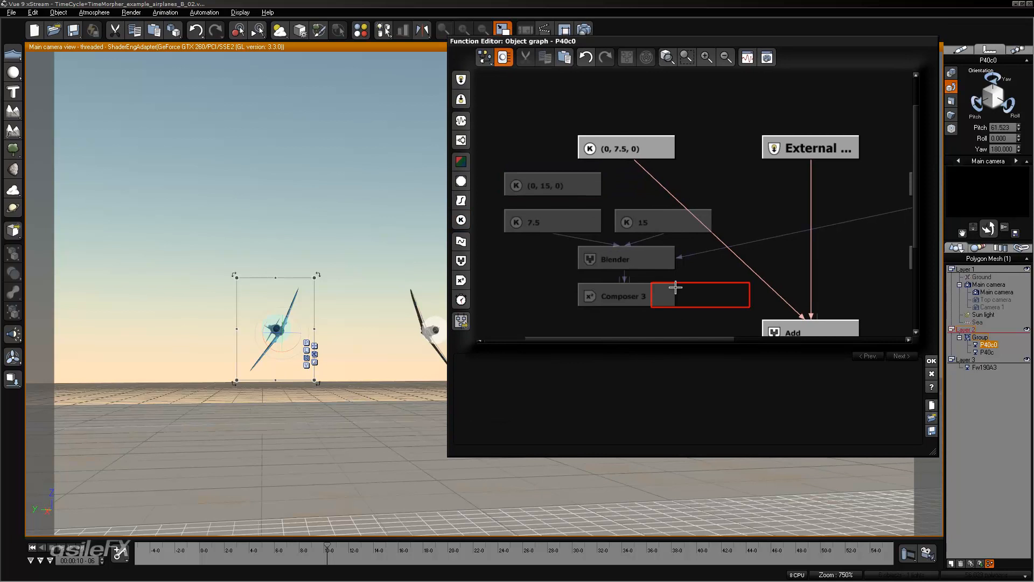
- Replace the constant vector feeding Add with Composer 3's output, deleting the (0, 15, 0) and (0, 7.5, 0) vectors
{"action": "left_click_drag", "start_coordinate": [665, 288], "coordinate": [662, 245]}
{"action": "left_click_drag", "start_coordinate": [626, 129], "coordinate": [619, 264]}
{"action": "left_click", "coordinate": [593, 145]}
{"action": "key", "text": "Delete"}
{"action": "left_click", "coordinate": [619, 114]}
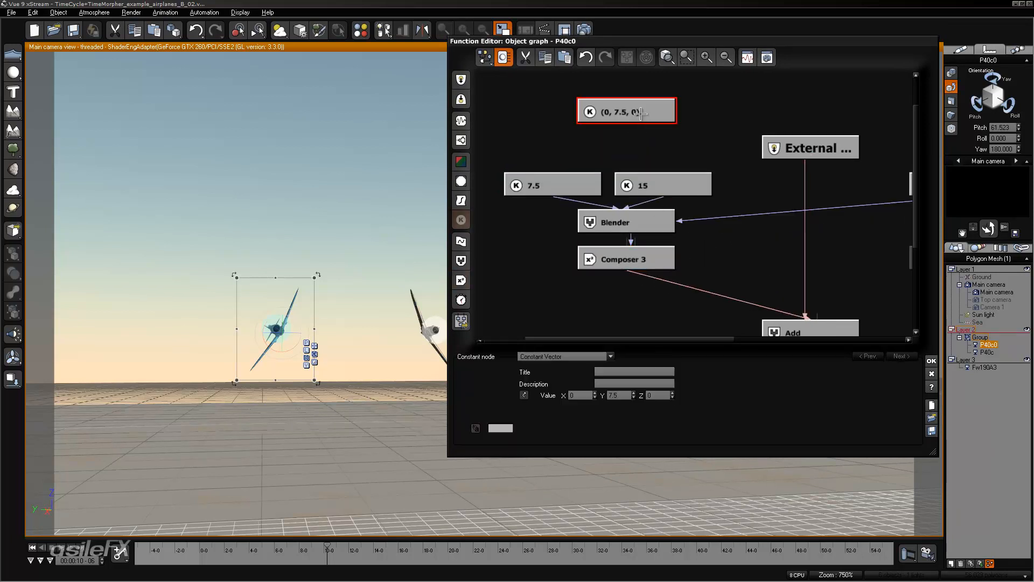
{"action": "key", "text": "Delete"}
- Move the lower TimeMorpher MetaNode directly beneath the upper one
{"action": "middle_click_drag", "start_coordinate": [702, 177], "coordinate": [671, 105]}
{"action": "middle_click_drag", "start_coordinate": [735, 176], "coordinate": [684, 208]}
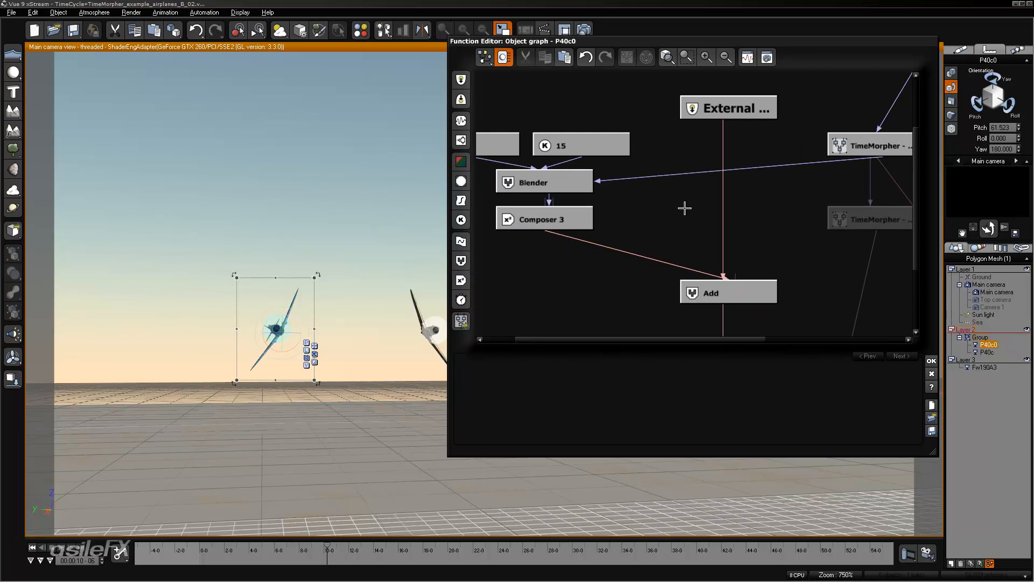
{"action": "mouse_move", "coordinate": [684, 208]}
{"action": "middle_mouse_down"}
{"action": "mouse_move", "coordinate": [738, 217]}
{"action": "mouse_move", "coordinate": [719, 204]}
{"action": "mouse_move", "coordinate": [706, 221]}
{"action": "mouse_move", "coordinate": [676, 221]}
{"action": "middle_mouse_up"}
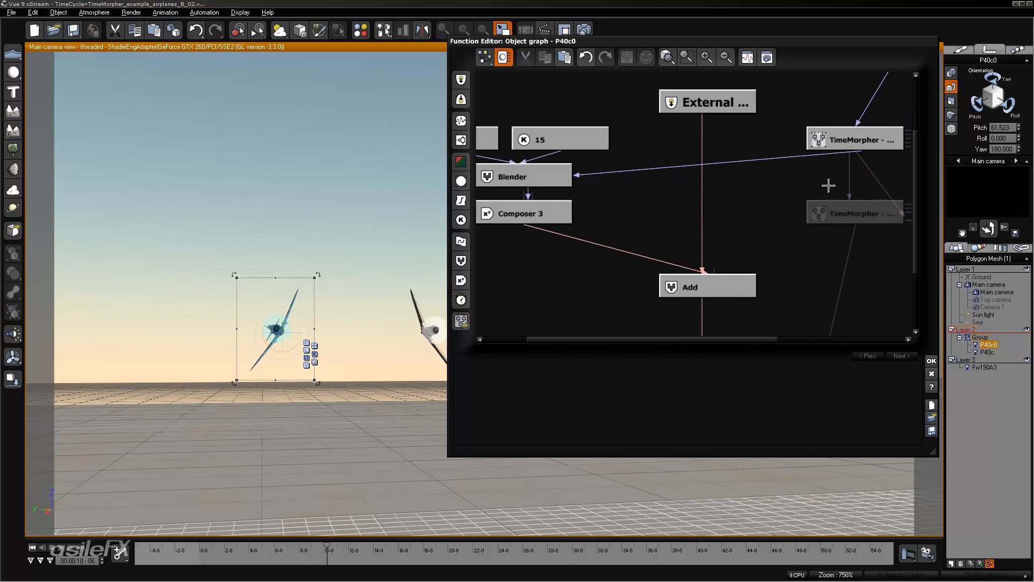
{"action": "left_click_drag", "start_coordinate": [850, 215], "coordinate": [850, 170]}
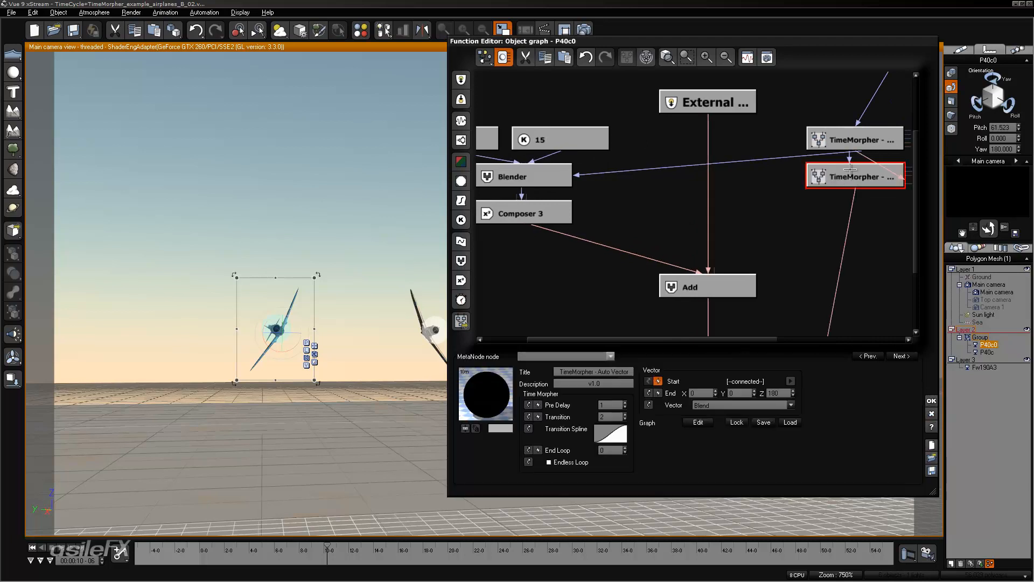
{"action": "middle_click_drag", "start_coordinate": [688, 264], "coordinate": [738, 285]}
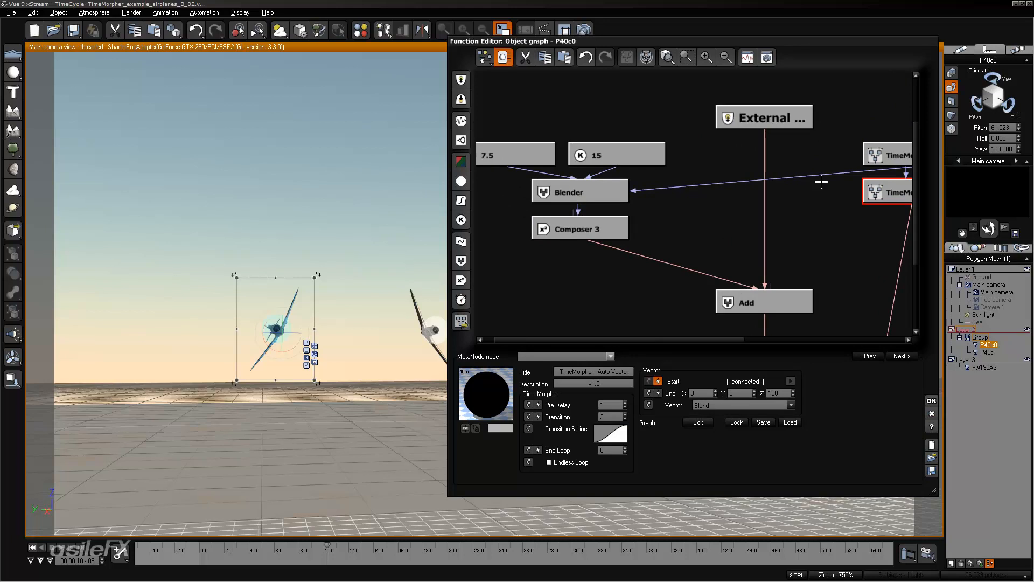
{"action": "middle_click_drag", "start_coordinate": [631, 218], "coordinate": [713, 209]}
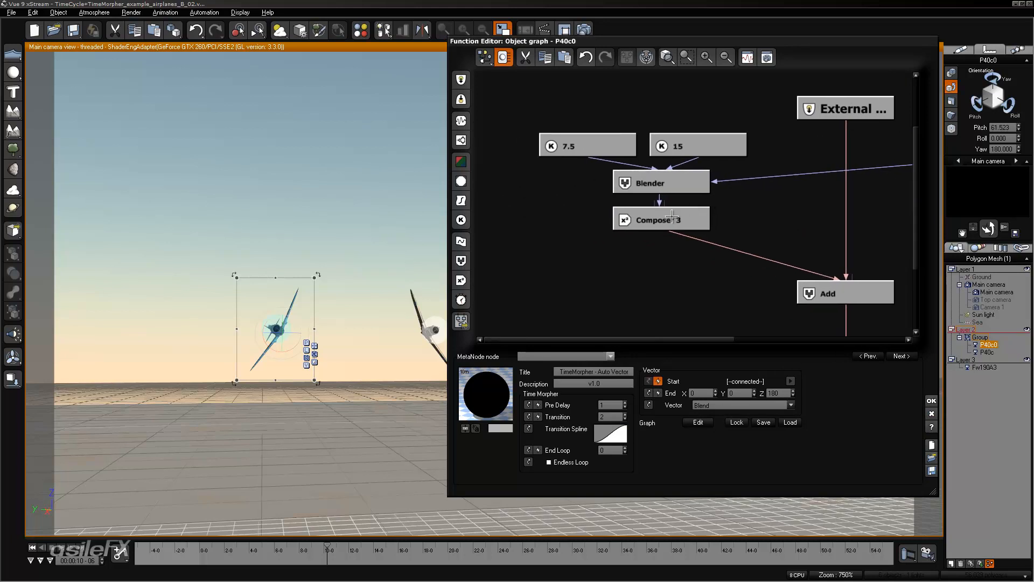
- Move Composer 3 down one row and add a Custom Dependency output node, placing it diagonally below Composer 3
{"action": "left_click_drag", "start_coordinate": [674, 215], "coordinate": [675, 234]}
{"action": "right_click", "coordinate": [605, 220]}
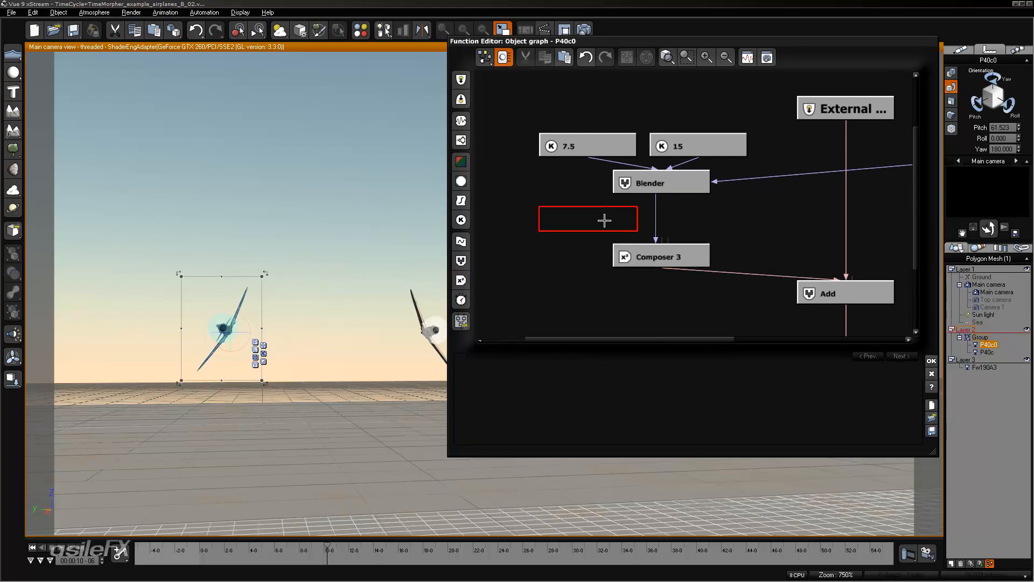
{"action": "mouse_move", "coordinate": [657, 237]}
{"action": "left_click", "coordinate": [739, 284]}
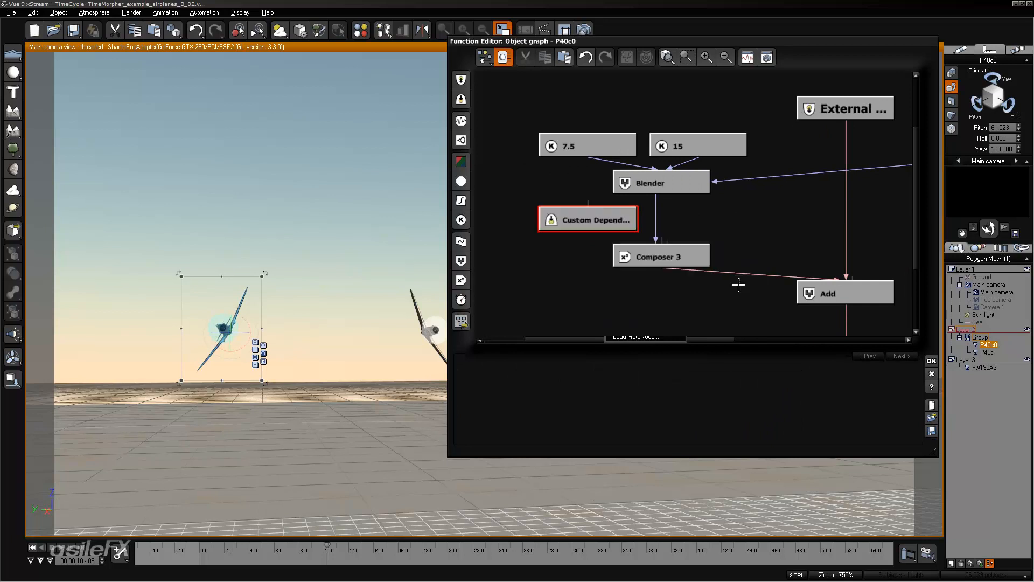
{"action": "left_click_drag", "start_coordinate": [646, 192], "coordinate": [609, 293]}
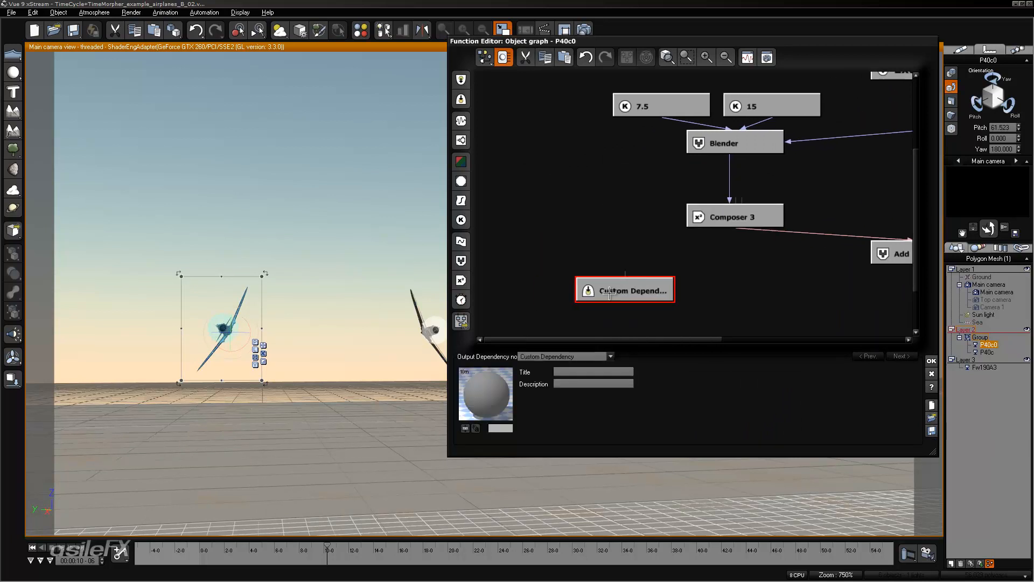
- Add an Opposite (-X) filter node above the Custom Dependency output and link it between the Blender and that output
{"action": "left_click", "coordinate": [623, 246]}
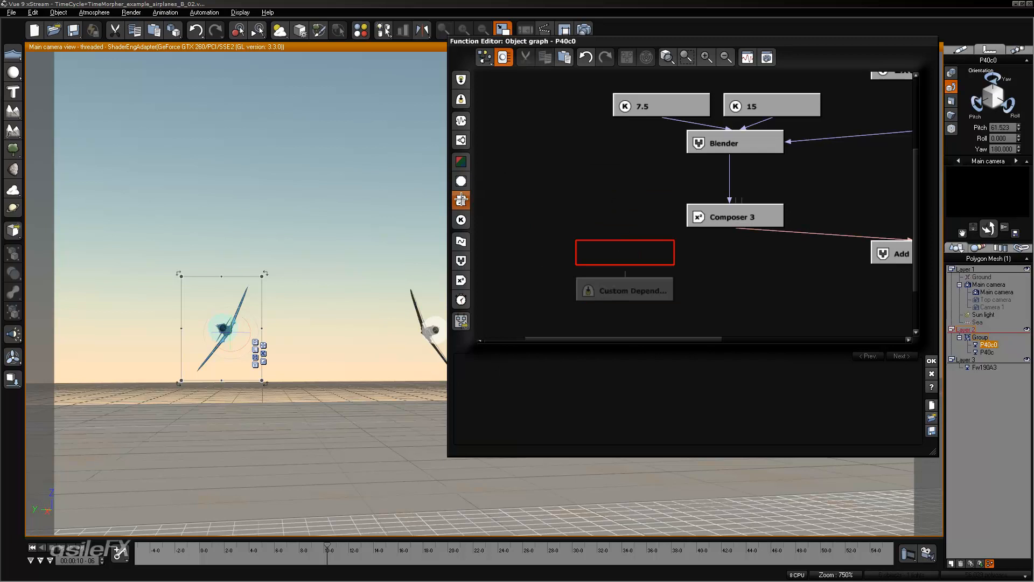
{"action": "left_click", "coordinate": [461, 199]}
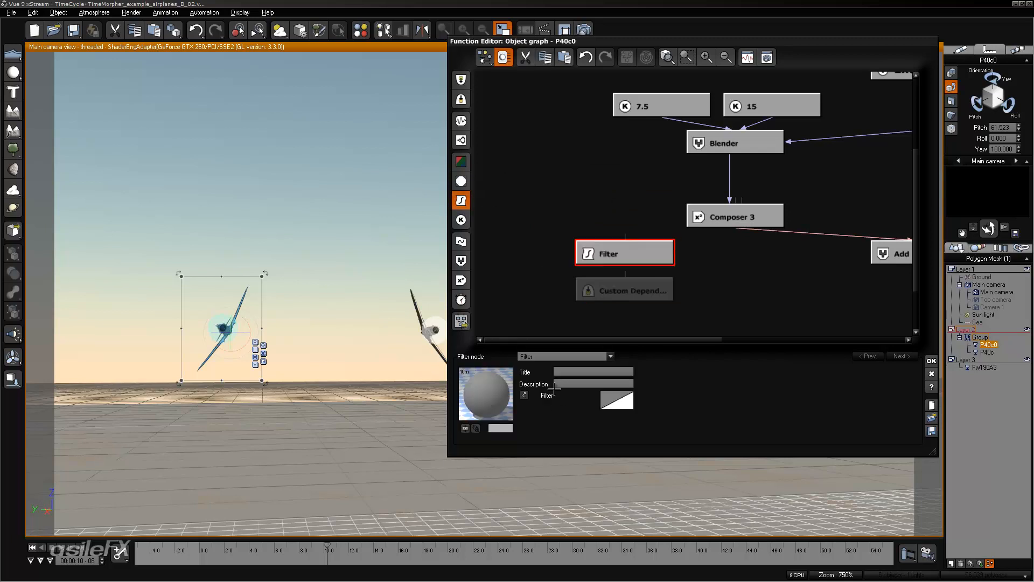
{"action": "left_click", "coordinate": [566, 357]}
{"action": "left_click", "coordinate": [571, 135]}
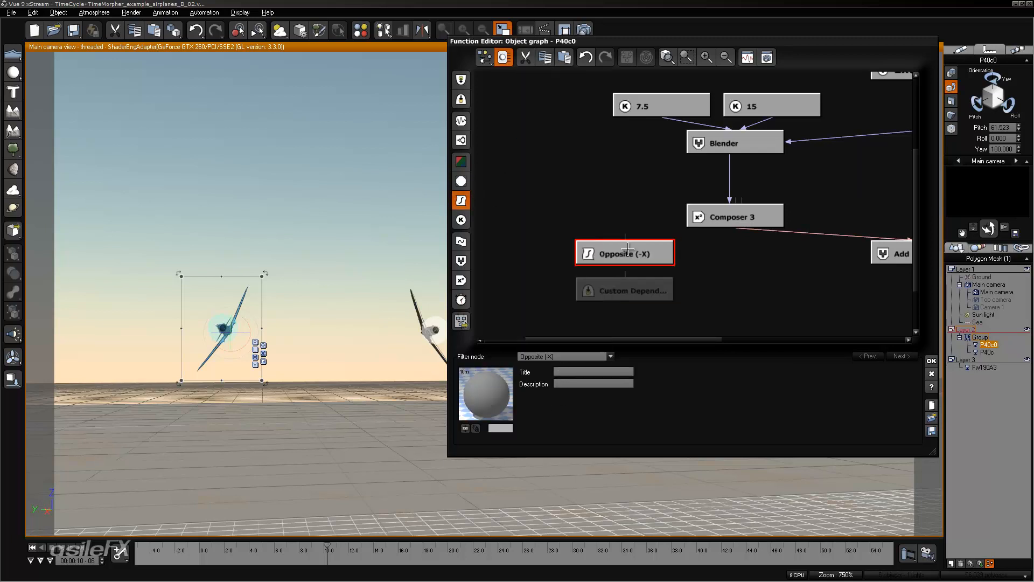
{"action": "left_click_drag", "start_coordinate": [625, 234], "coordinate": [733, 152]}
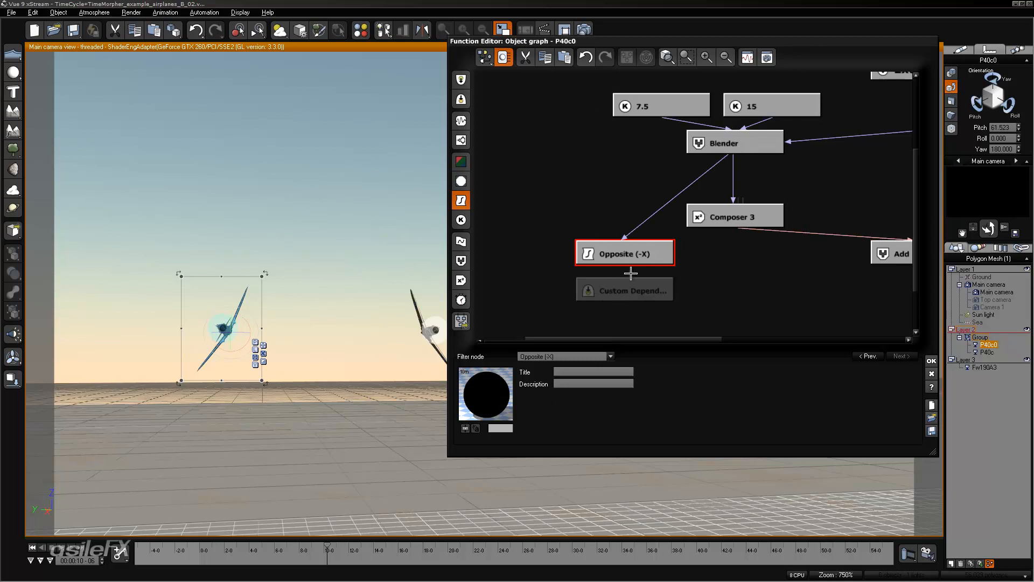
{"action": "left_click_drag", "start_coordinate": [627, 273], "coordinate": [627, 258]}
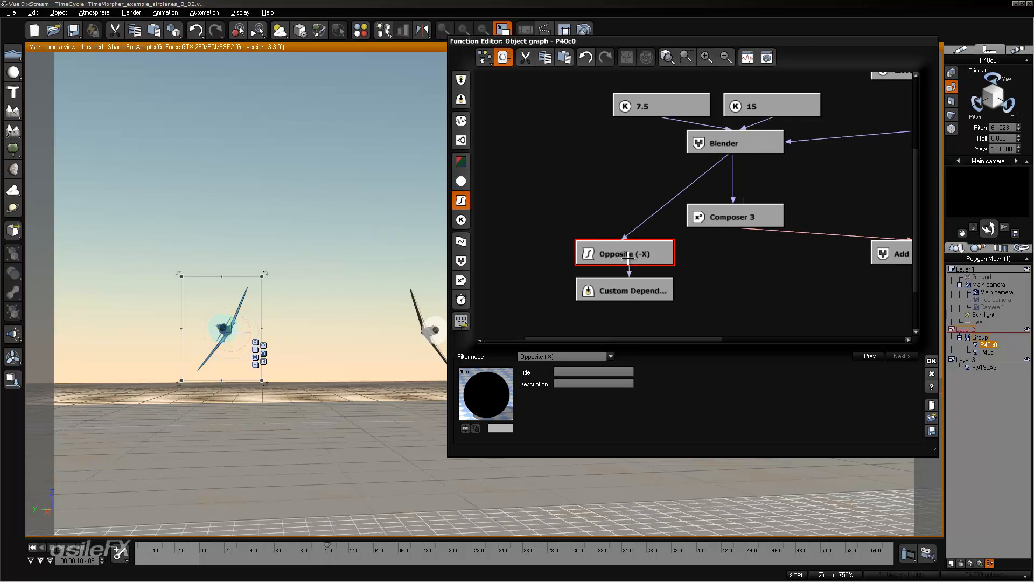
- Title the Custom Dependency output node "[] Y Postion Offset"
{"action": "left_click", "coordinate": [637, 299]}
{"action": "left_click", "coordinate": [605, 371]}
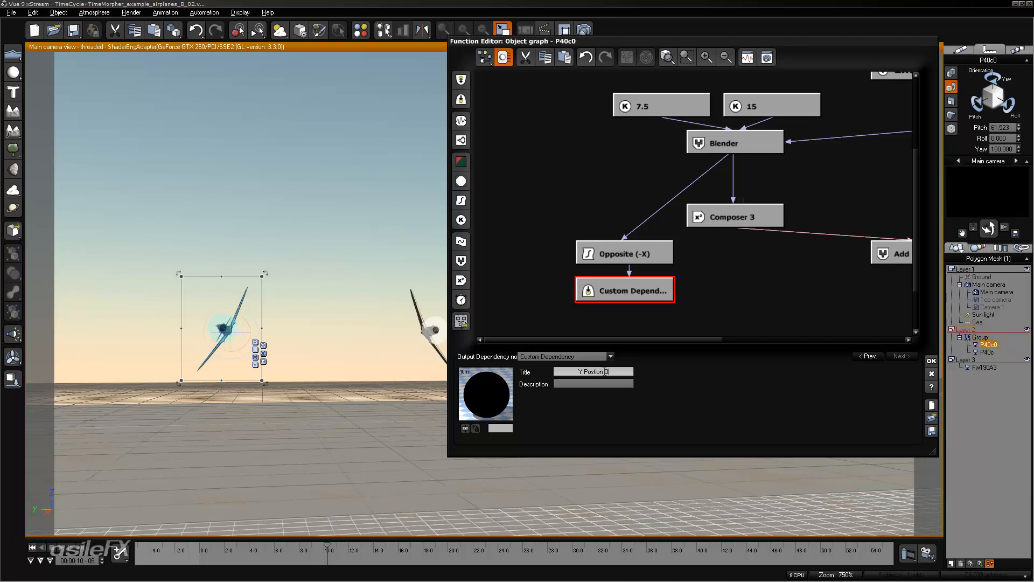
{"action": "type", "text": "t"}
{"action": "key", "text": "Return"}
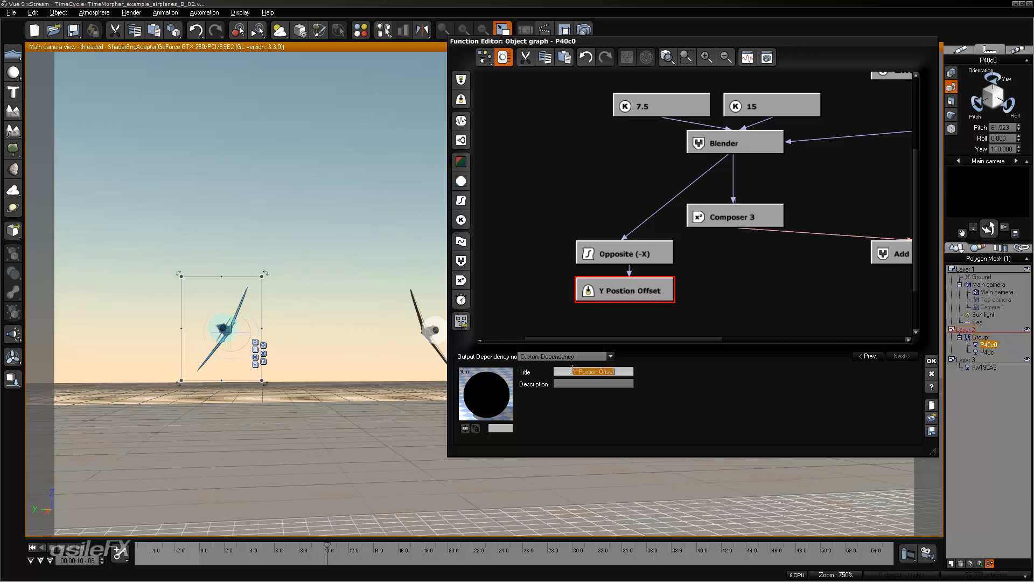
{"action": "left_click", "coordinate": [571, 370]}
{"action": "type", "text": "[]"}
{"action": "left_click", "coordinate": [593, 208]}
{"action": "middle_click_drag", "start_coordinate": [685, 257], "coordinate": [617, 249]}
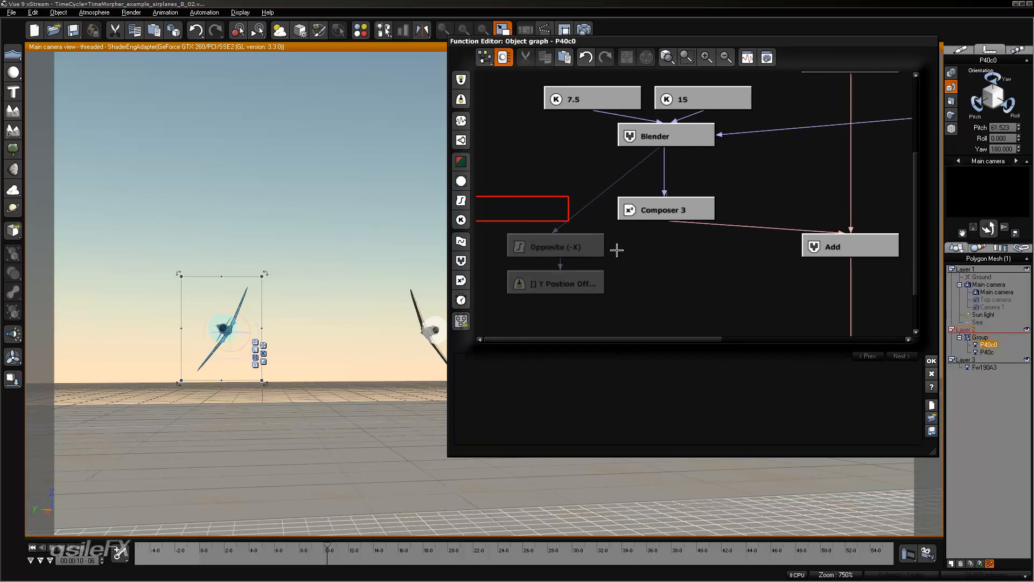
- Accept P40c0's function graph and open the object graph of P40c
{"action": "left_click", "coordinate": [931, 361]}
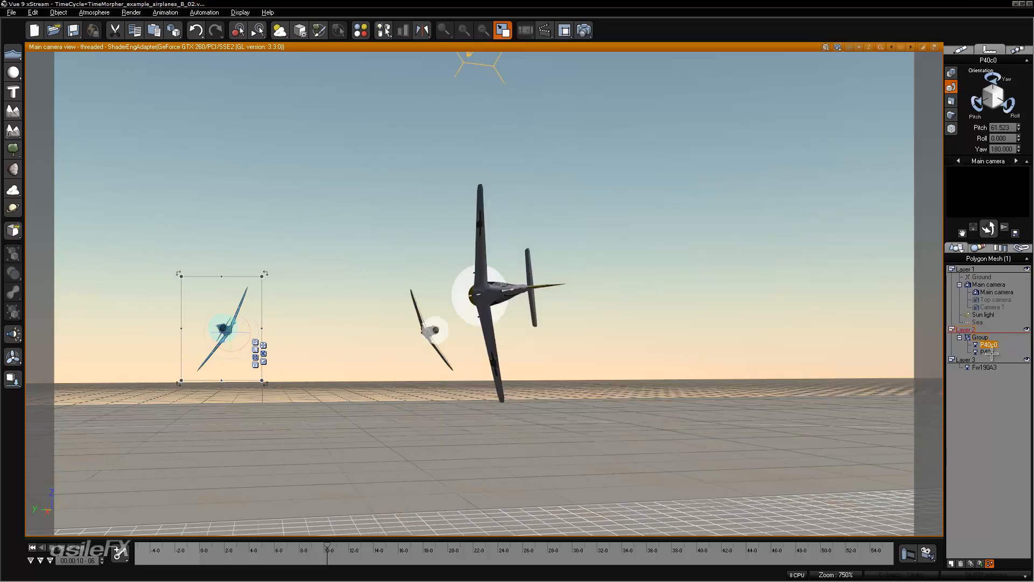
{"action": "left_click", "coordinate": [989, 353]}
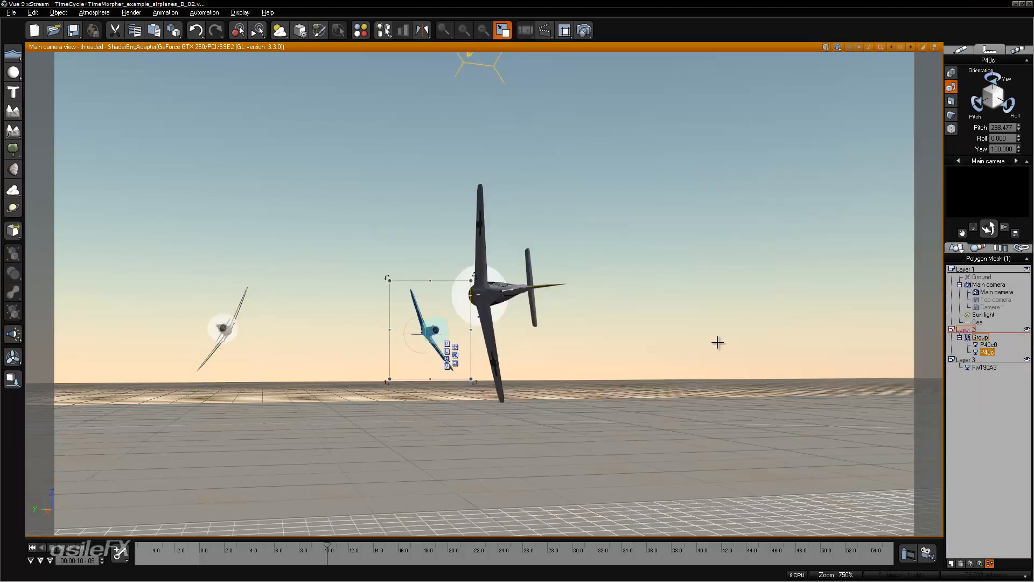
{"action": "left_click", "coordinate": [989, 563]}
- Move the (0, -7.5, 0) vector up and away from the Add node
{"action": "middle_click_drag", "start_coordinate": [629, 241], "coordinate": [660, 285]}
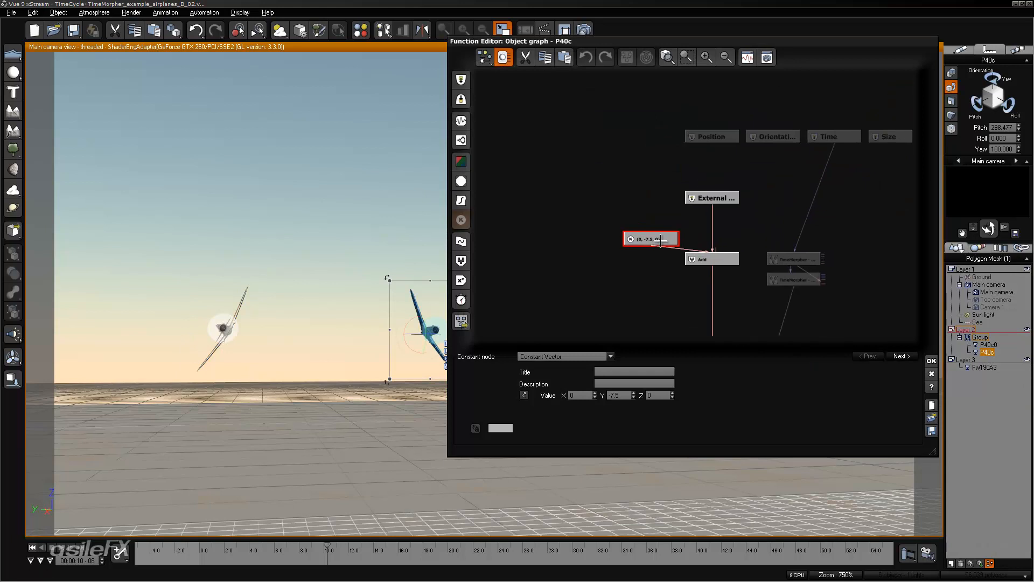
{"action": "left_click_drag", "start_coordinate": [661, 241], "coordinate": [641, 221]}
{"action": "middle_click_drag", "start_coordinate": [590, 235], "coordinate": [604, 235]}
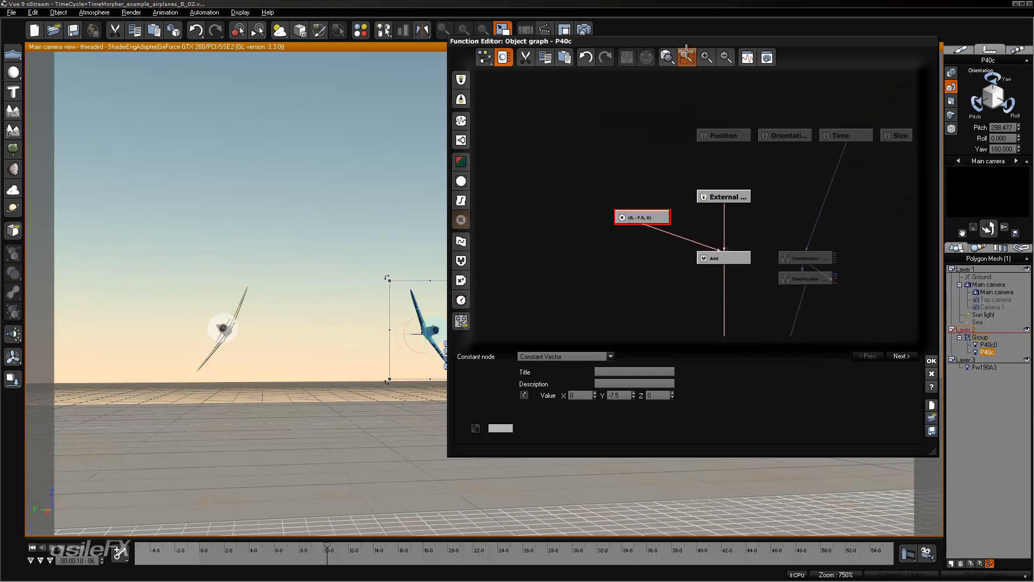
- Add an External Dependency input node above the (0, -7.5, 0) vector
{"action": "left_click", "coordinate": [706, 58]}
{"action": "left_click", "coordinate": [636, 122]}
{"action": "left_click", "coordinate": [610, 157]}
{"action": "right_click", "coordinate": [609, 156]}
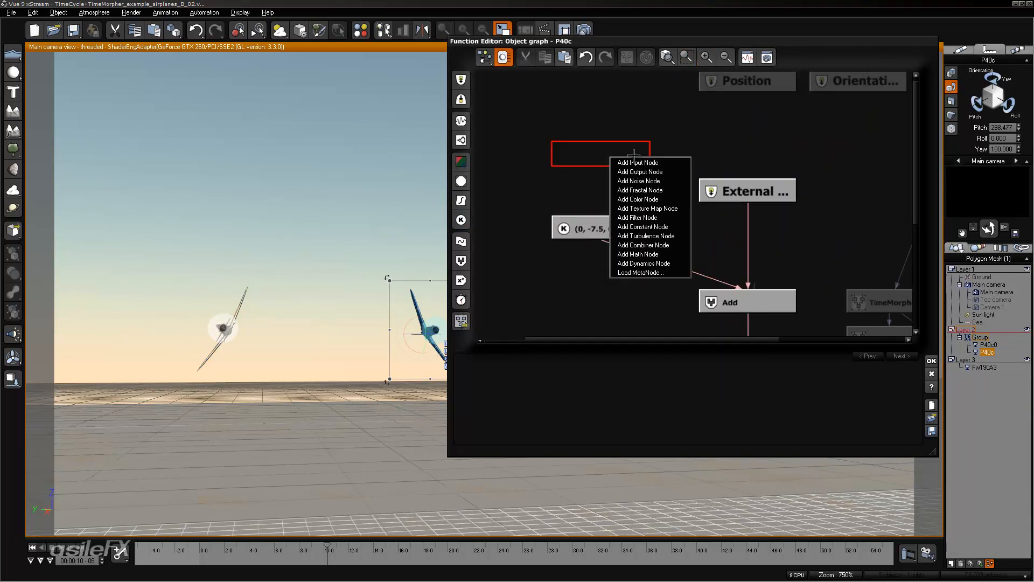
{"action": "mouse_move", "coordinate": [664, 160]}
{"action": "left_click", "coordinate": [716, 169]}
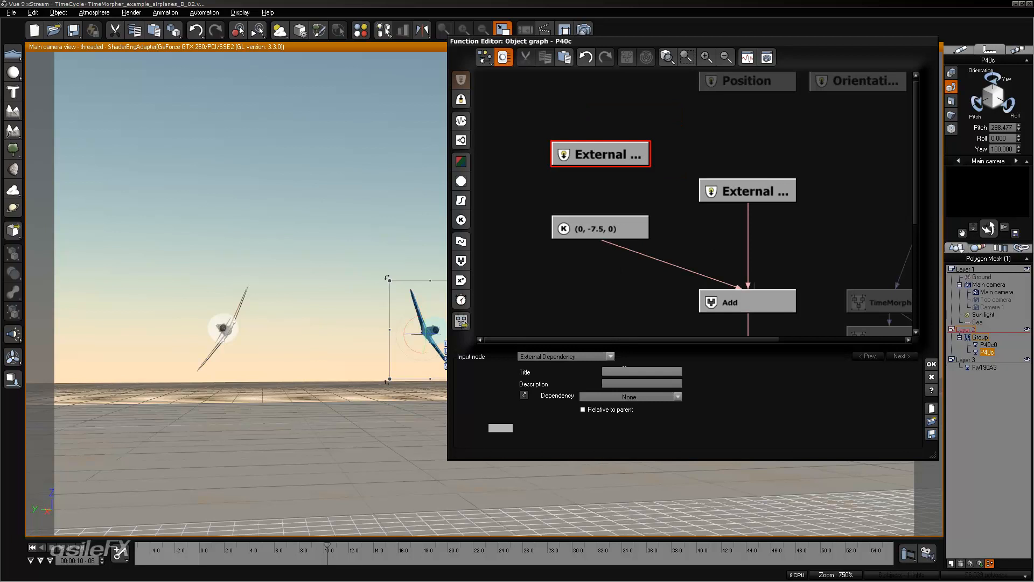
- Set the new External Dependency node's dependency to P40c0's "[] Y Postion Offset" output
{"action": "left_click", "coordinate": [629, 397]}
{"action": "mouse_move", "coordinate": [621, 512]}
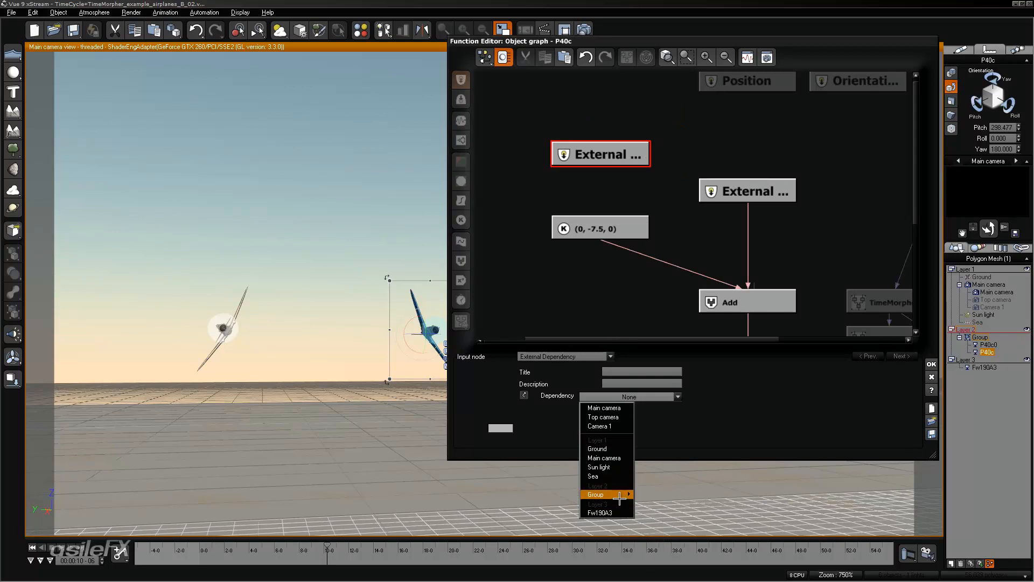
{"action": "mouse_move", "coordinate": [614, 495]}
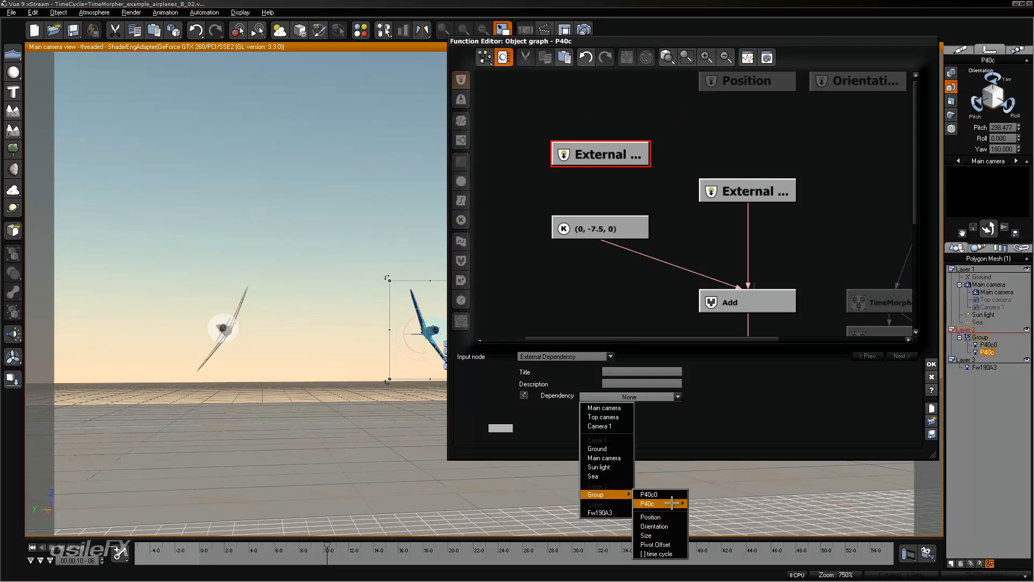
{"action": "mouse_move", "coordinate": [668, 494]}
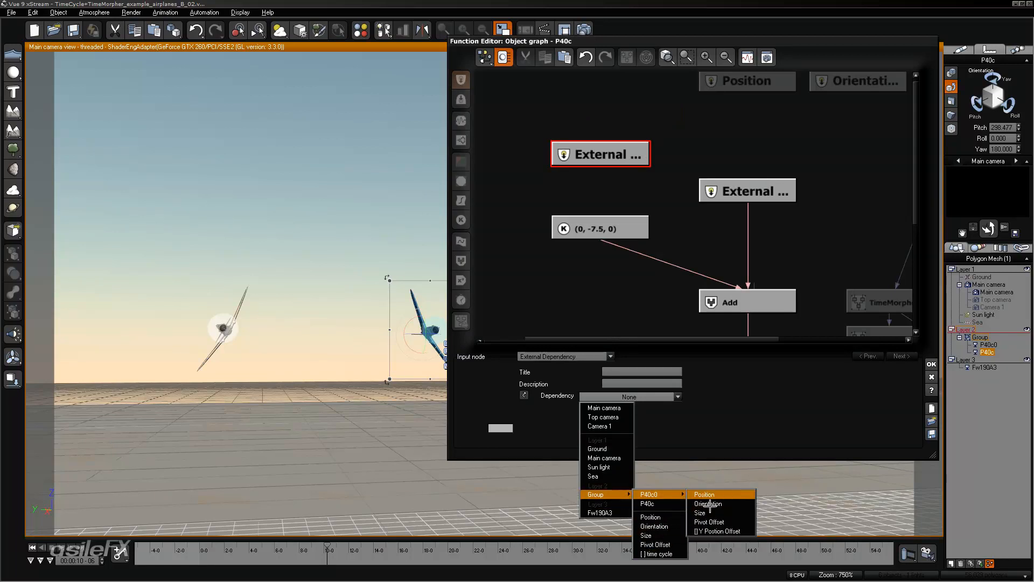
{"action": "left_click", "coordinate": [742, 531]}
- Add a Composer 3 node below the (0, -7.5, 0) vector and feed its Y input from the new External Dependency
{"action": "middle_click_drag", "start_coordinate": [681, 242], "coordinate": [684, 235]}
{"action": "left_click", "coordinate": [590, 251]}
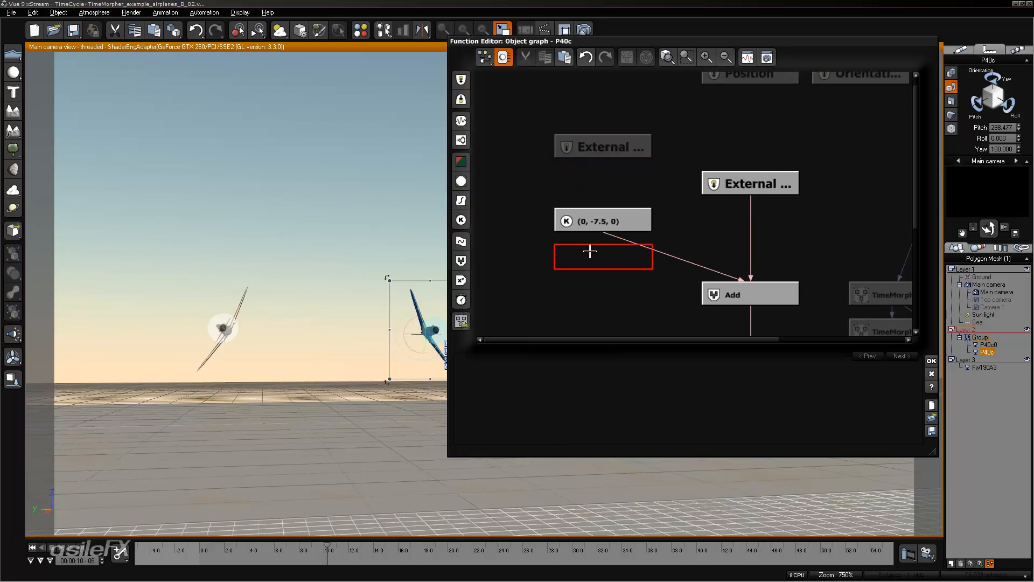
{"action": "left_click", "coordinate": [461, 260]}
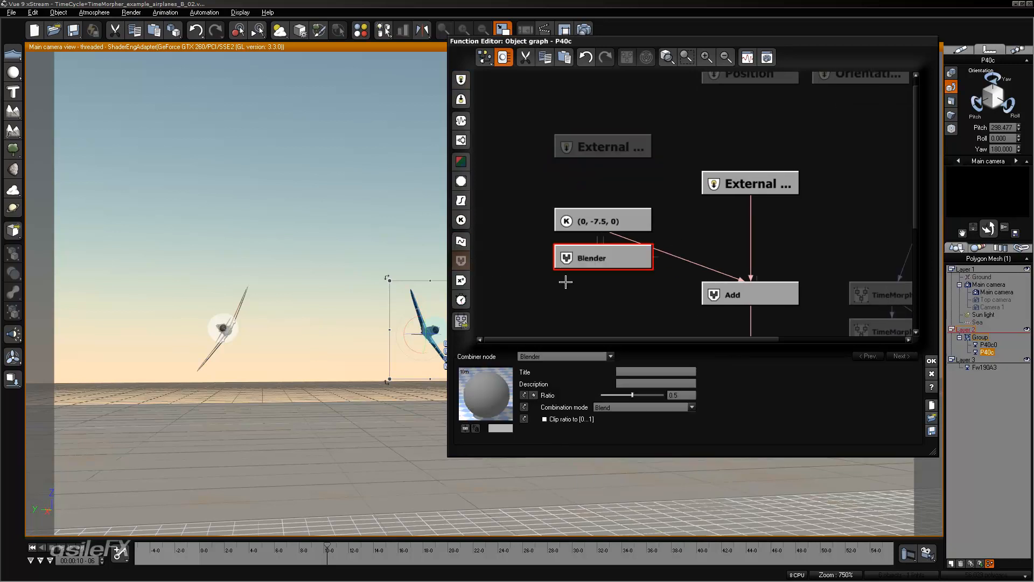
{"action": "left_click", "coordinate": [590, 254]}
{"action": "left_click", "coordinate": [461, 280]}
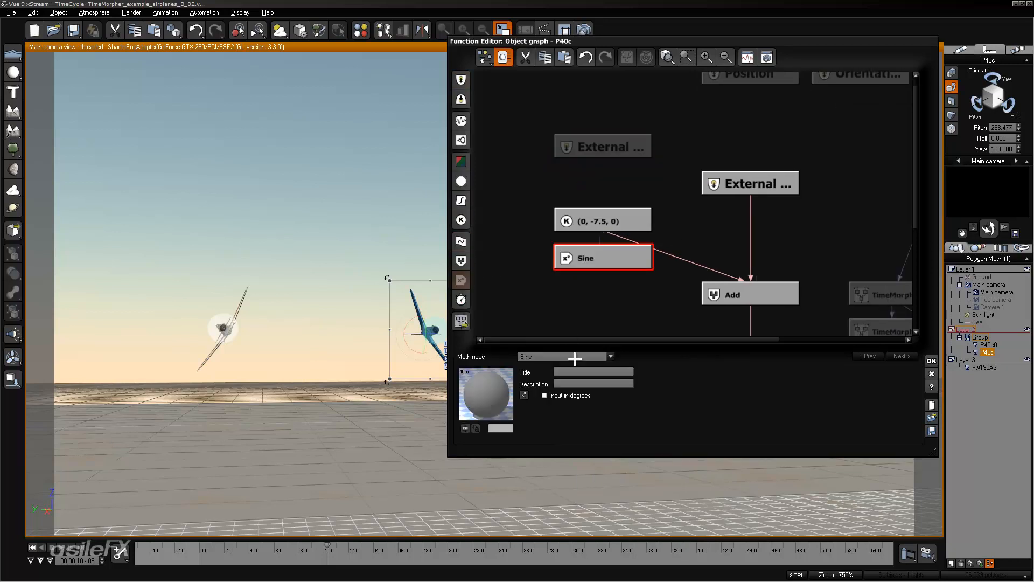
{"action": "left_click", "coordinate": [573, 357]}
{"action": "mouse_move", "coordinate": [566, 162]}
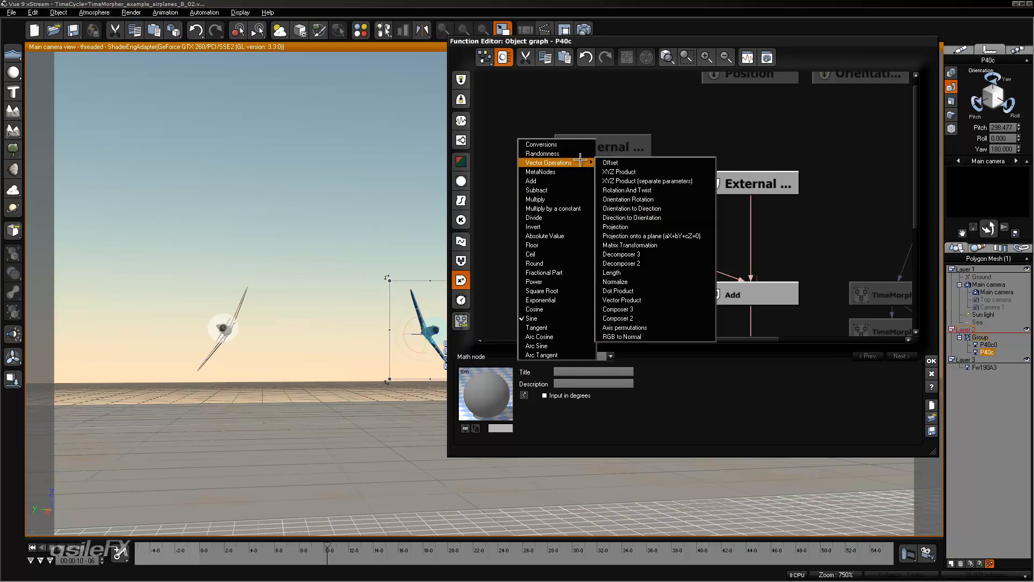
{"action": "left_click", "coordinate": [644, 309]}
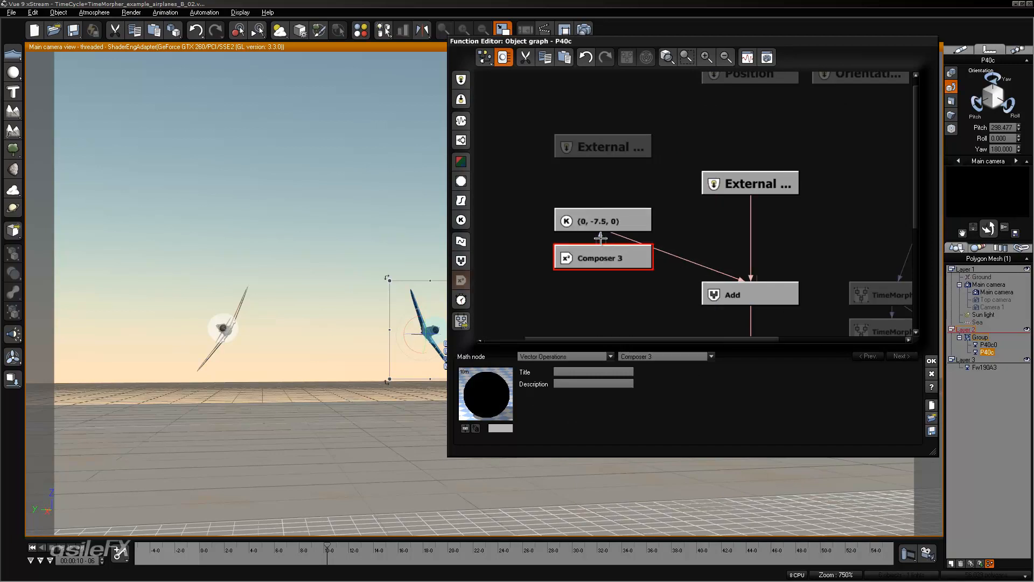
{"action": "left_click_drag", "start_coordinate": [601, 237], "coordinate": [606, 154]}
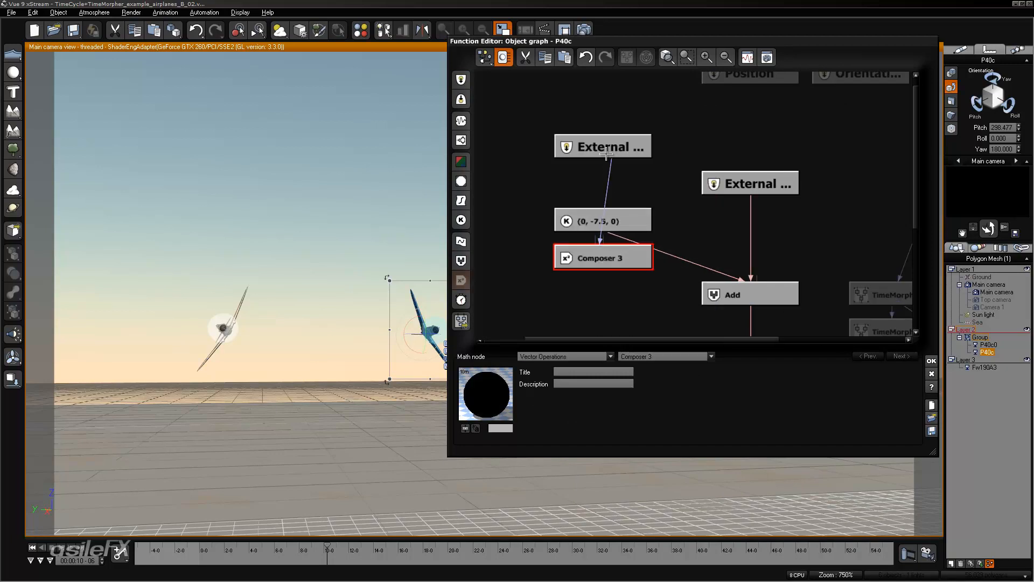
- Replace the (0, -7.5, 0) vector with Composer 3 as the Add node's input and accept P40c's graph
{"action": "left_click", "coordinate": [631, 220]}
{"action": "key", "text": "Delete"}
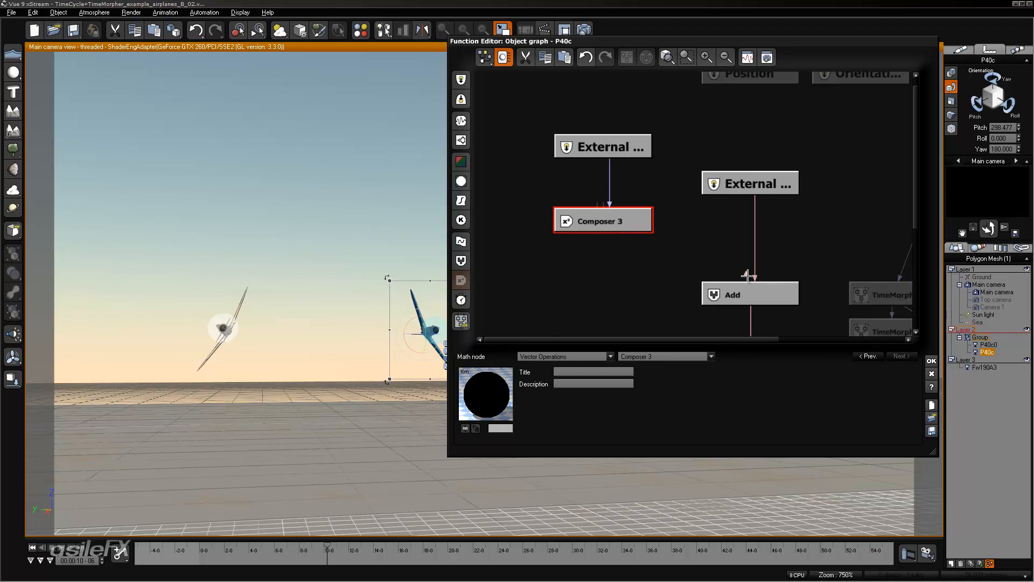
{"action": "left_click_drag", "start_coordinate": [748, 275], "coordinate": [611, 231]}
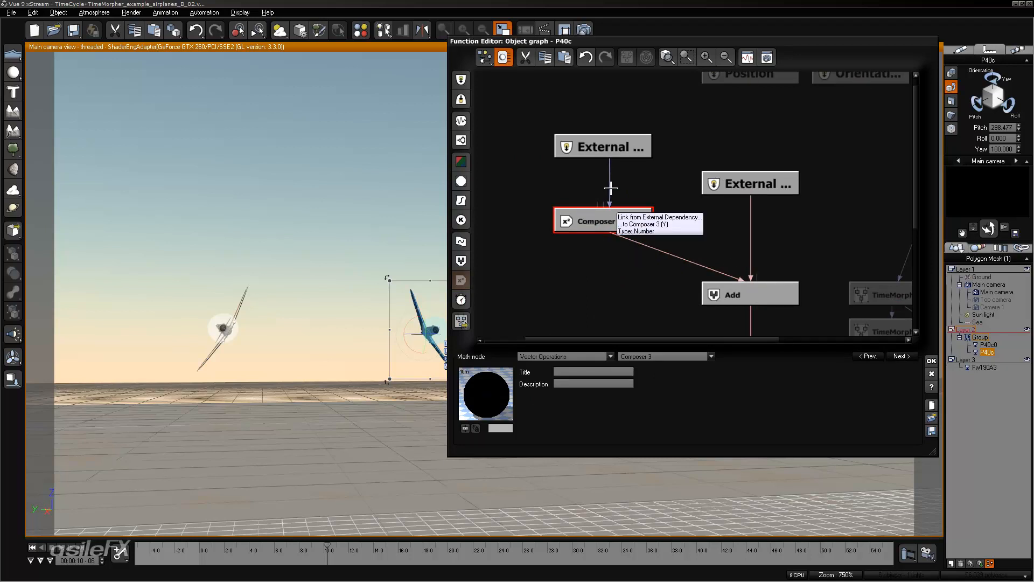
{"action": "left_click", "coordinate": [931, 361]}
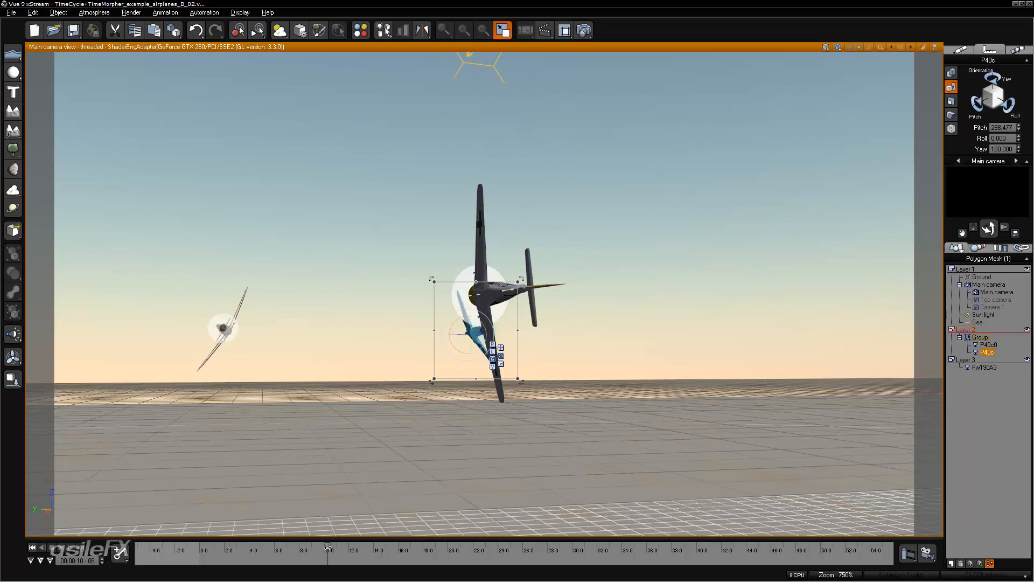
- Check the airplanes' spacing while they bank, scrubbing around the 10-second mark in the main camera view and the enlarged side view
{"action": "mouse_move", "coordinate": [327, 547]}
{"action": "left_mouse_down"}
{"action": "mouse_move", "coordinate": [307, 547]}
{"action": "mouse_move", "coordinate": [332, 538]}
{"action": "mouse_move", "coordinate": [324, 538]}
{"action": "left_mouse_up"}
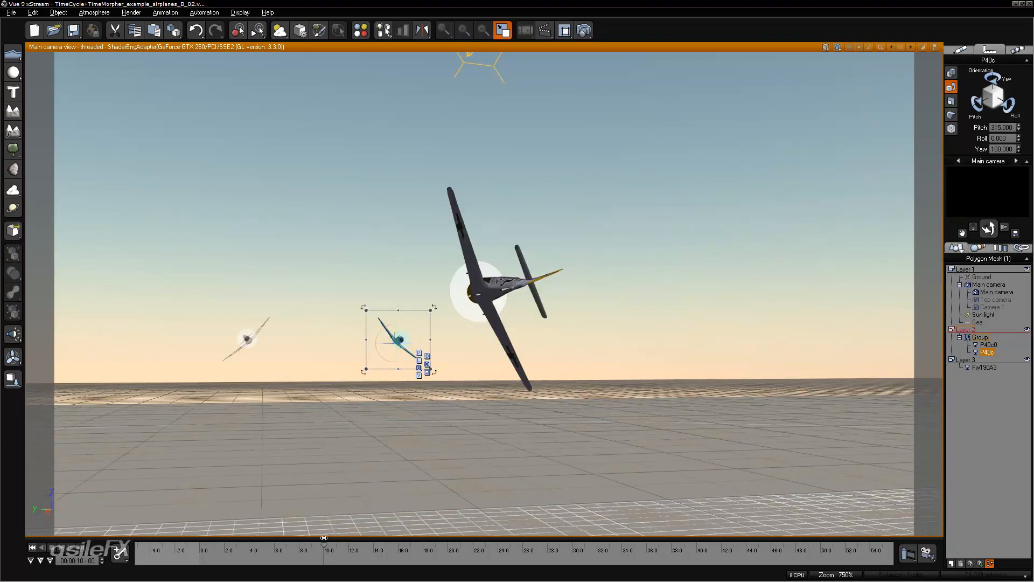
{"action": "double_click", "coordinate": [614, 46]}
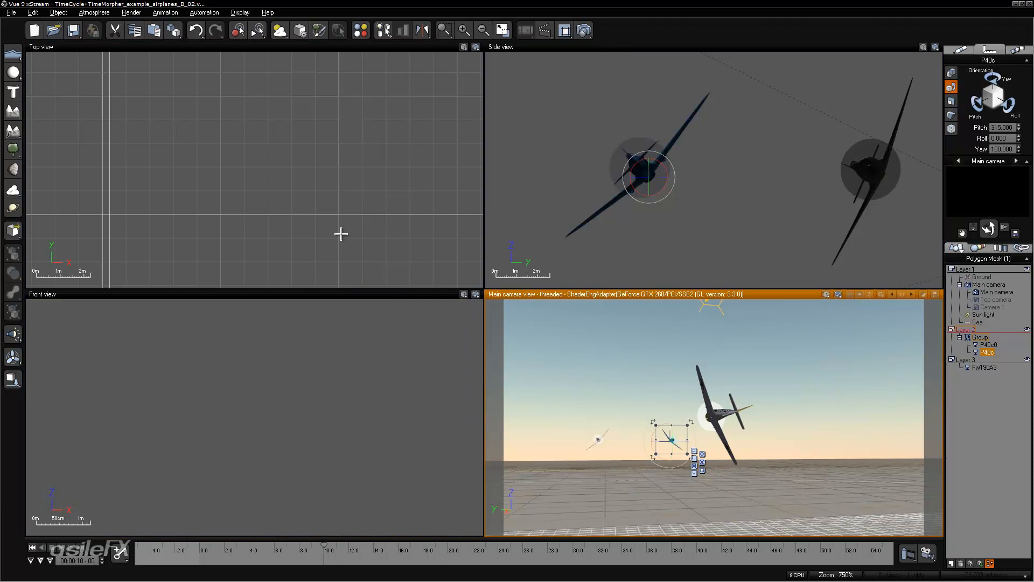
{"action": "left_click", "coordinate": [349, 195]}
{"action": "left_click", "coordinate": [792, 185]}
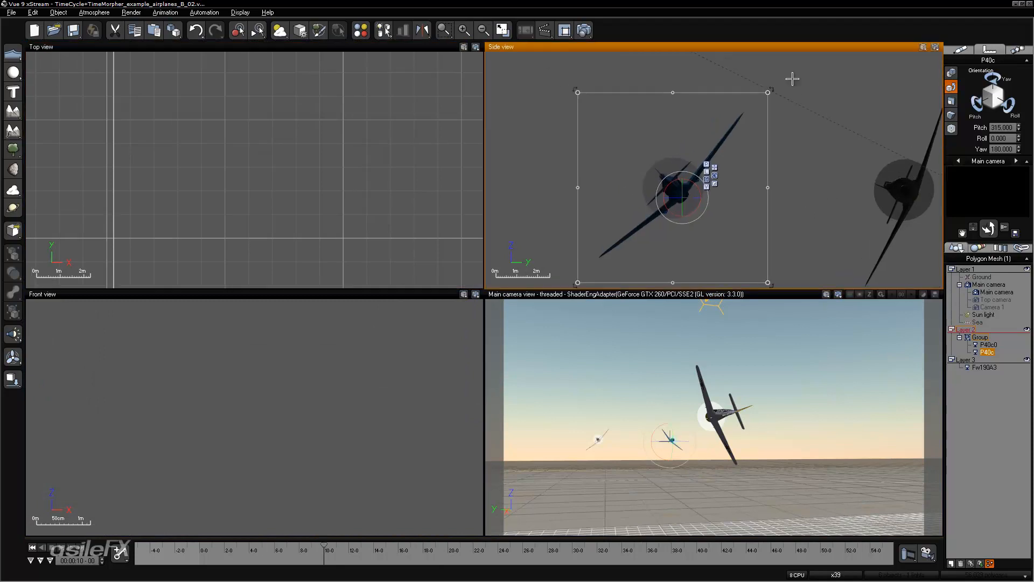
{"action": "double_click", "coordinate": [793, 49]}
{"action": "scroll", "coordinate": [619, 240], "scroll_direction": "down", "scroll_amount": 2}
{"action": "scroll", "coordinate": [620, 241], "scroll_direction": "up", "scroll_amount": 2}
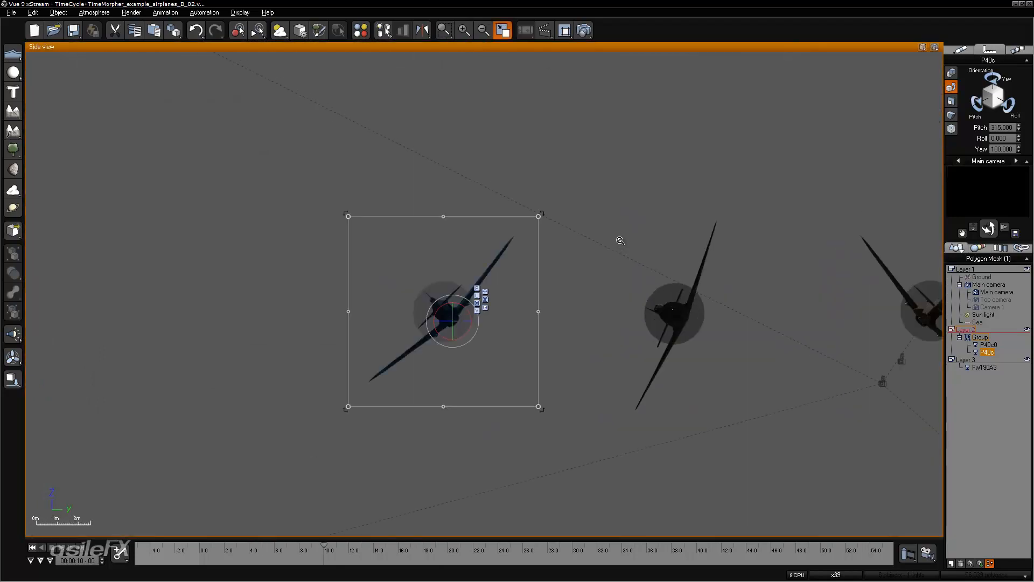
{"action": "right_click_drag", "start_coordinate": [708, 277], "coordinate": [486, 254]}
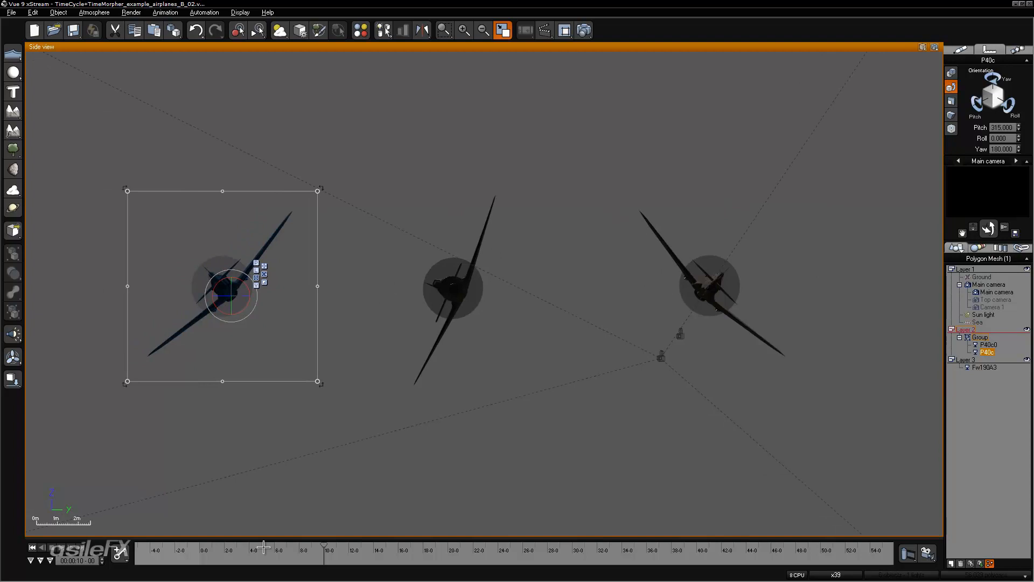
{"action": "mouse_move", "coordinate": [323, 546]}
{"action": "left_mouse_down"}
{"action": "mouse_move", "coordinate": [249, 547]}
{"action": "mouse_move", "coordinate": [350, 546]}
{"action": "mouse_move", "coordinate": [300, 537]}
{"action": "mouse_move", "coordinate": [377, 530]}
{"action": "mouse_move", "coordinate": [361, 528]}
{"action": "mouse_move", "coordinate": [383, 547]}
{"action": "mouse_move", "coordinate": [308, 555]}
{"action": "left_mouse_up"}
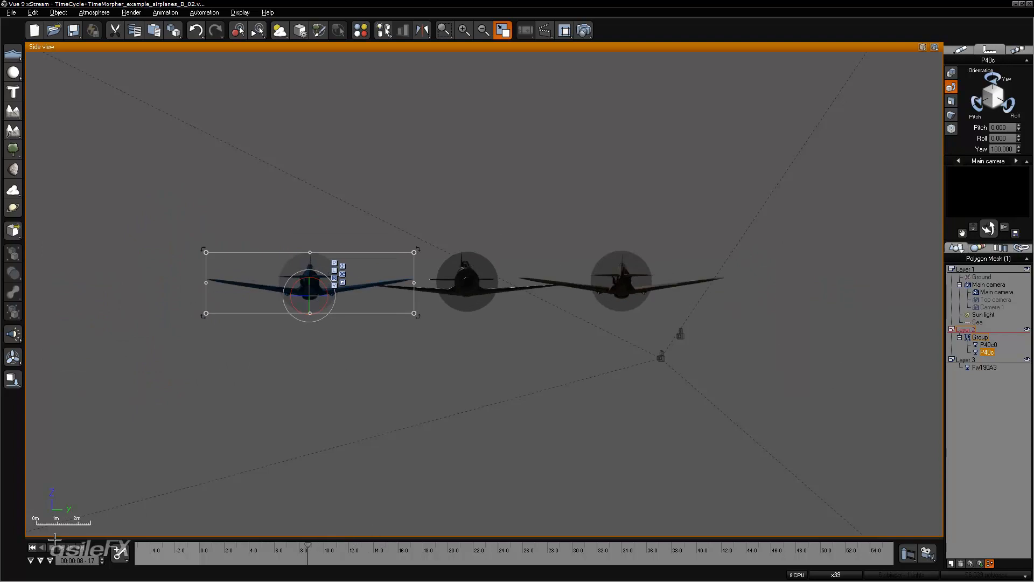
- Return to the start of the animation and preview it up to about 10 seconds in the enlarged main camera view
{"action": "left_click", "coordinate": [32, 547]}
{"action": "double_click", "coordinate": [704, 47]}
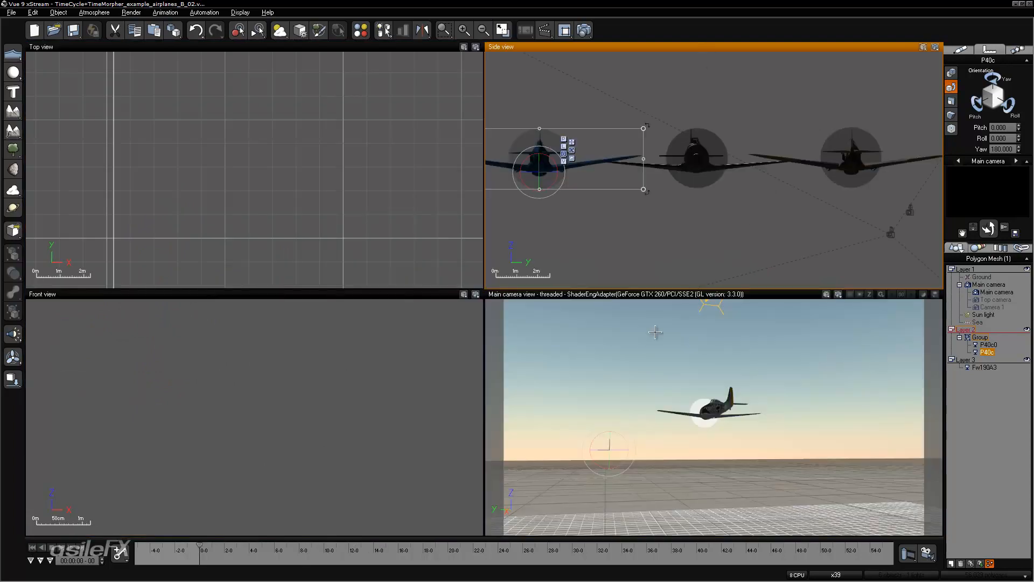
{"action": "double_click", "coordinate": [686, 294]}
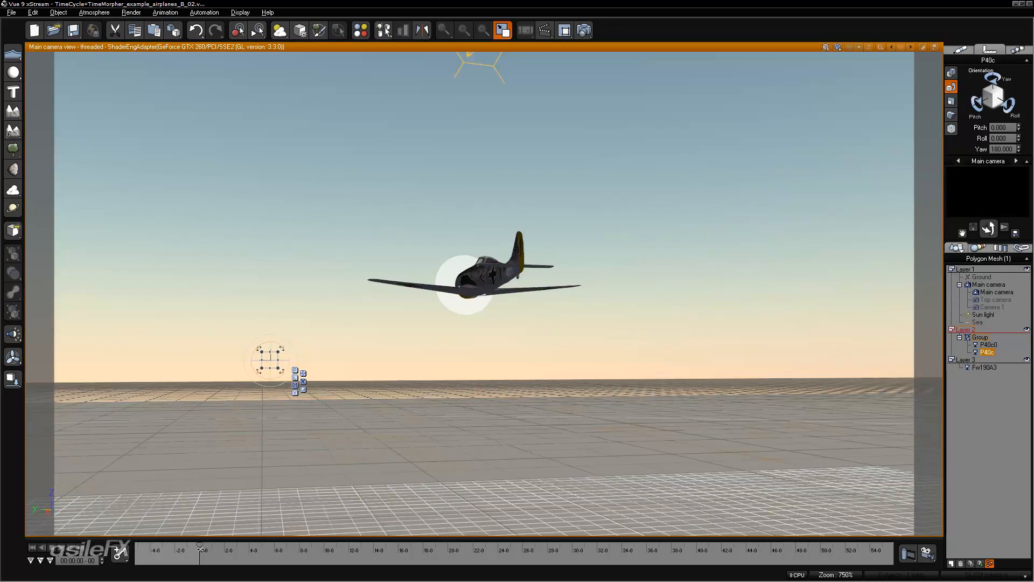
{"action": "left_click_drag", "start_coordinate": [207, 547], "coordinate": [323, 531]}
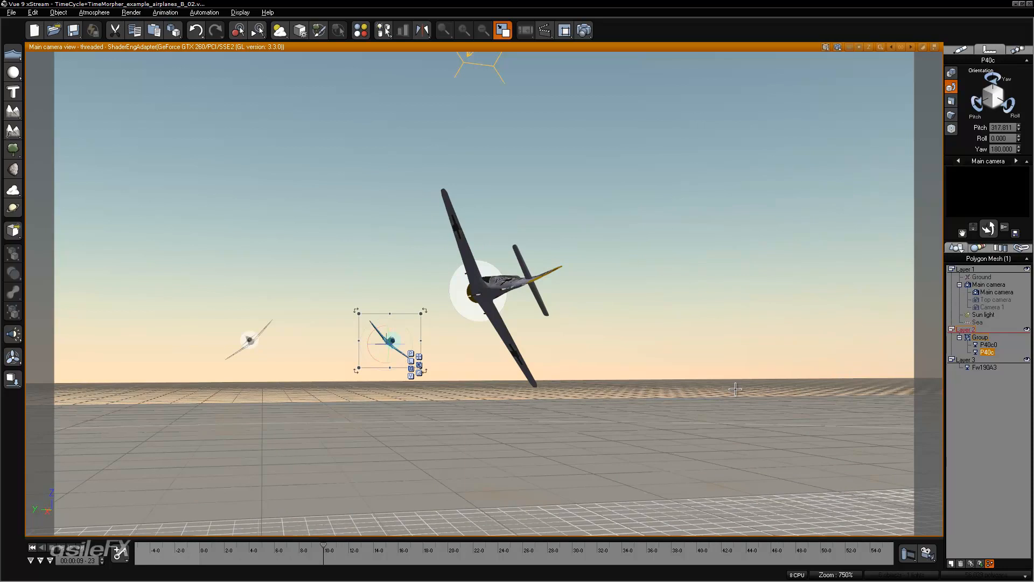
- Set the second constant feeding the Blender in P40c0's object graph to 10, accept, and preview the banking around 10 seconds
{"action": "left_click", "coordinate": [996, 343]}
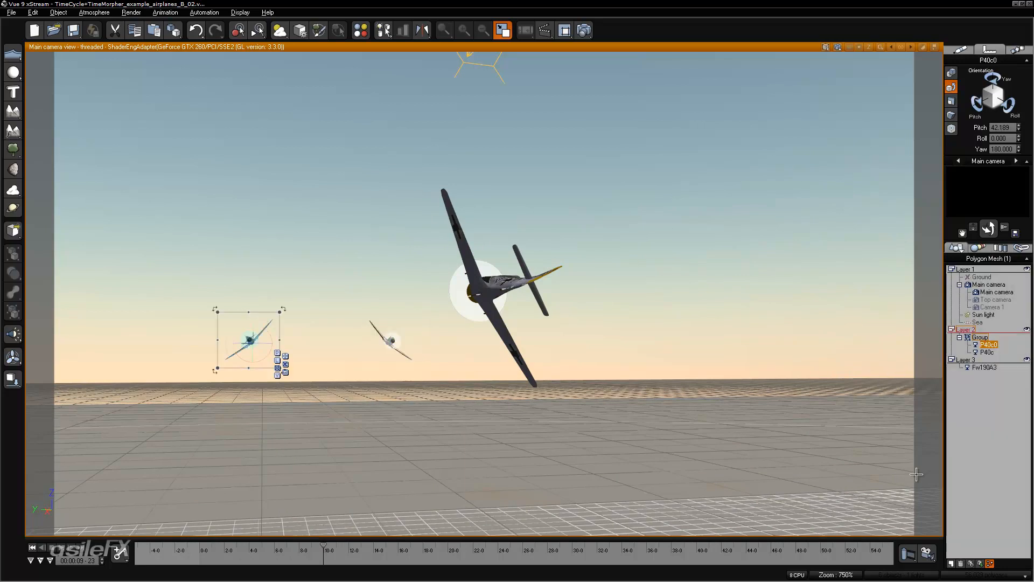
{"action": "left_click", "coordinate": [989, 563]}
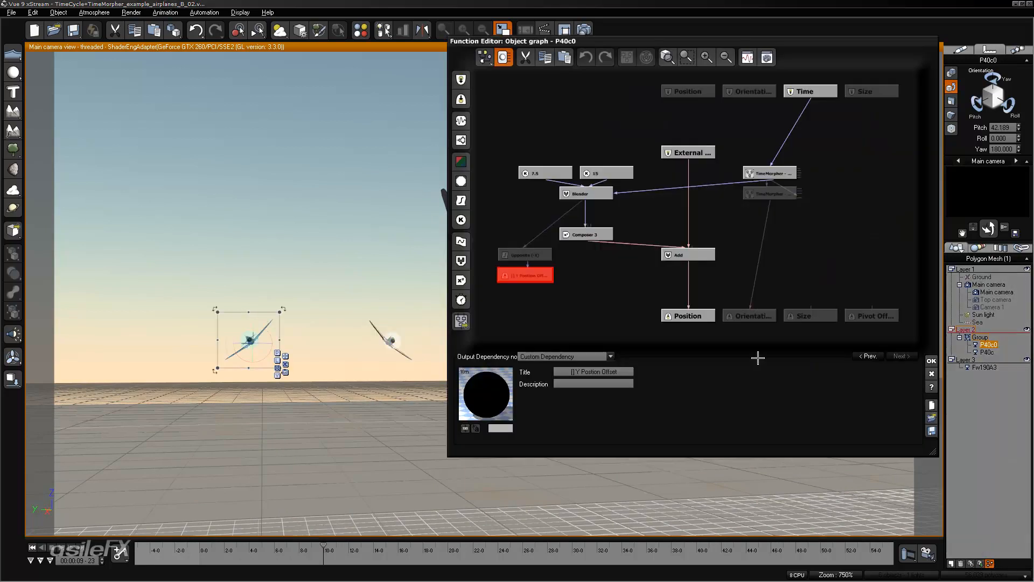
{"action": "right_click_drag", "start_coordinate": [574, 254], "coordinate": [639, 256]}
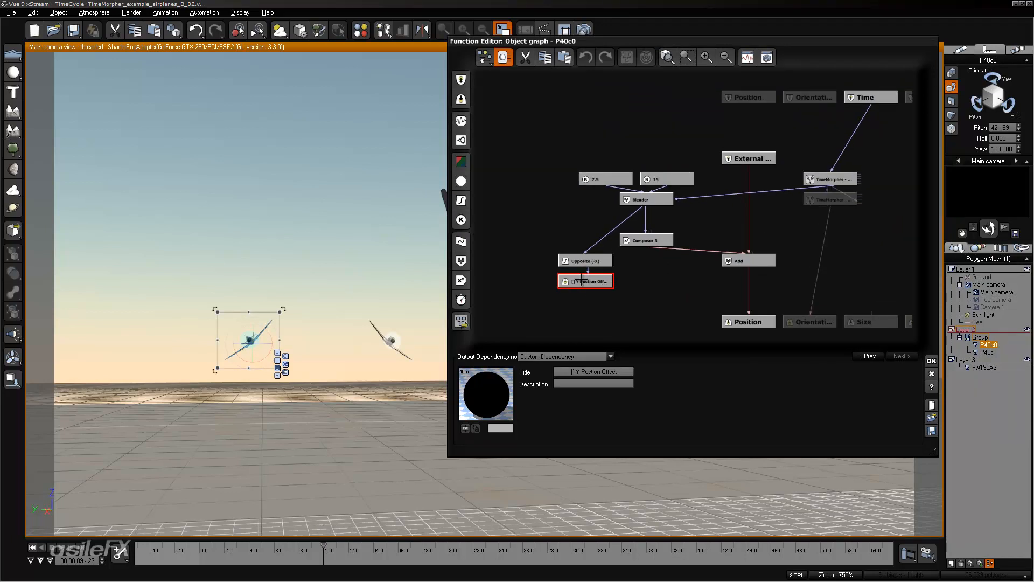
{"action": "left_click", "coordinate": [654, 179]}
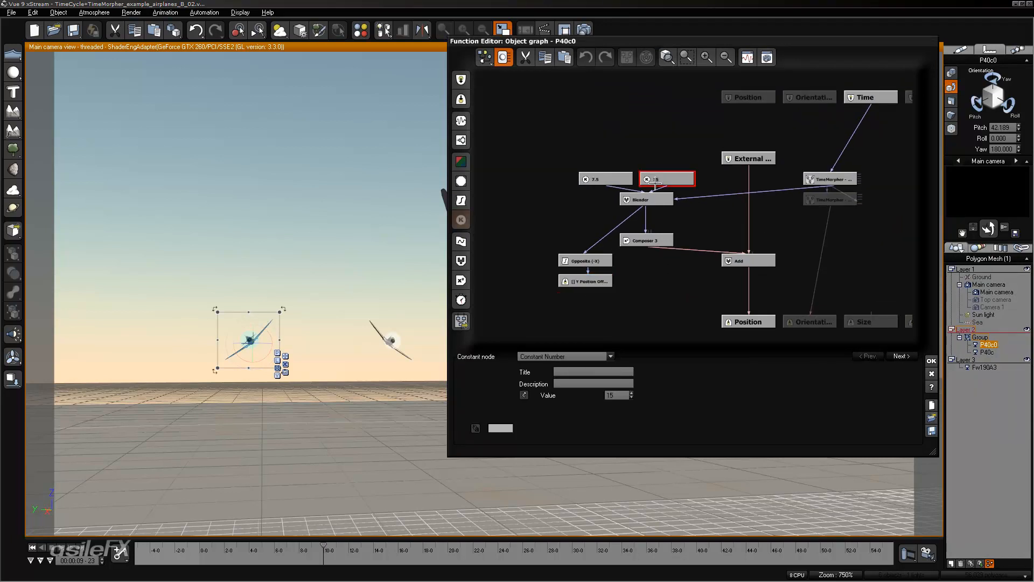
{"action": "double_click", "coordinate": [621, 396]}
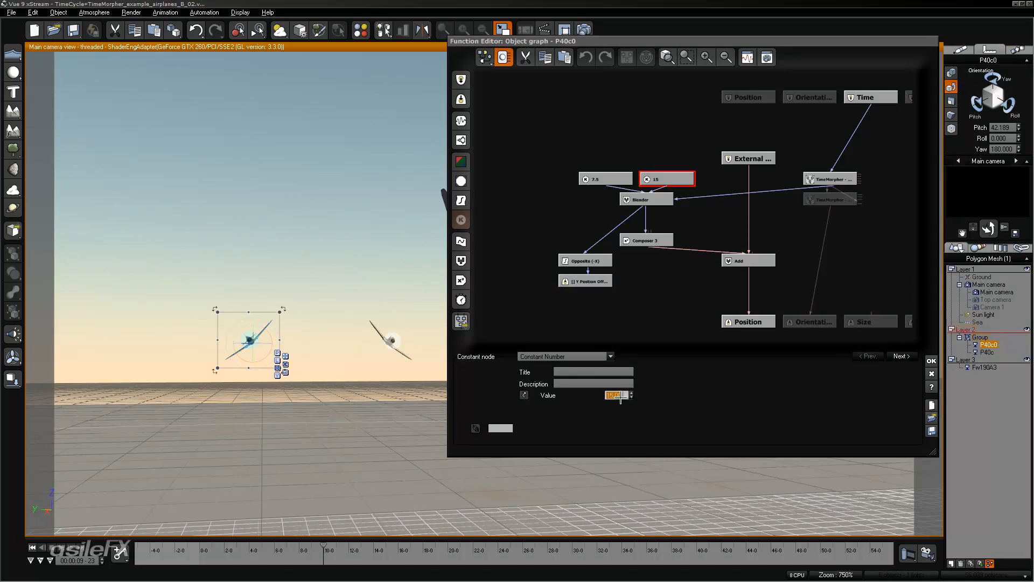
{"action": "type", "text": "10"}
{"action": "key", "text": "Return"}
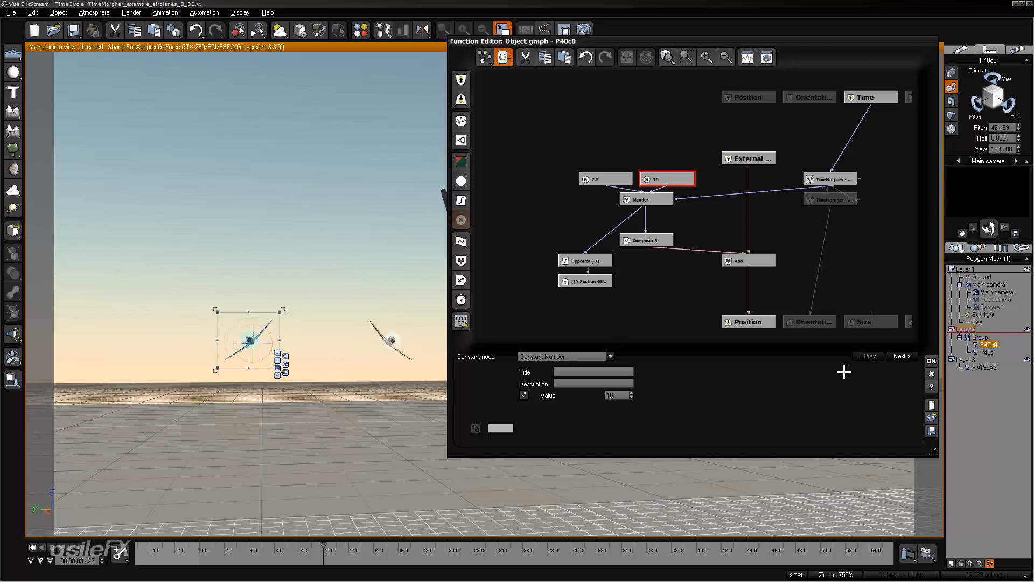
{"action": "left_click", "coordinate": [931, 360]}
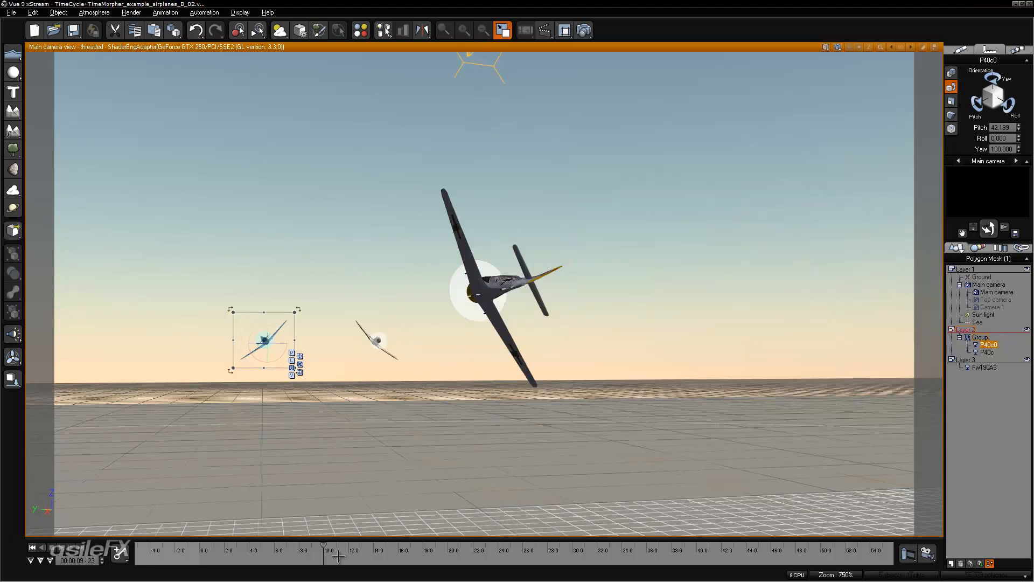
{"action": "left_click_drag", "start_coordinate": [324, 550], "coordinate": [329, 547]}
{"action": "left_click_drag", "start_coordinate": [334, 546], "coordinate": [315, 545]}
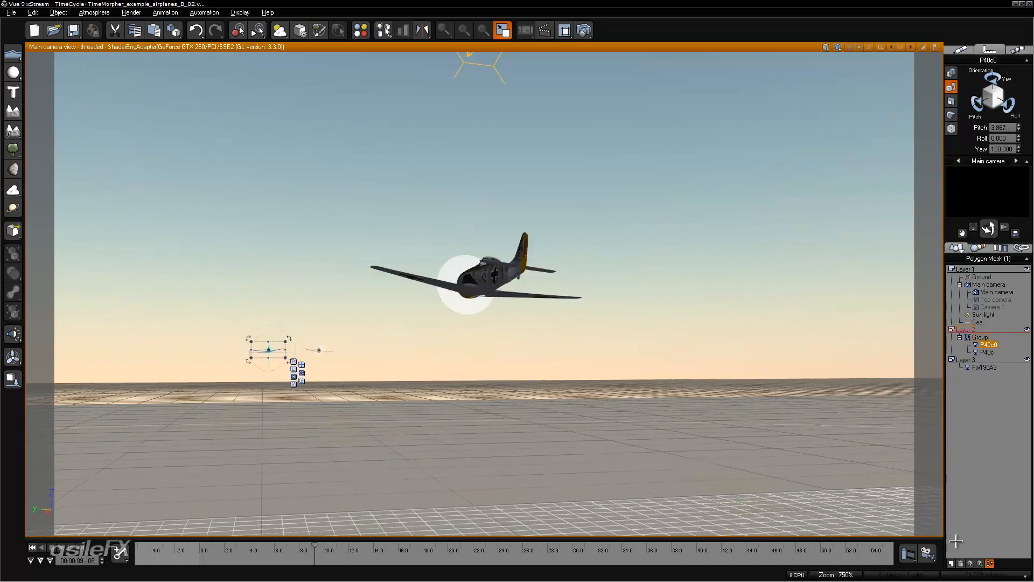
- Examine the settings of the first TimeMorpher node in the object graphs of P40c0 and P40c
{"action": "left_click", "coordinate": [989, 563]}
{"action": "left_click", "coordinate": [781, 174]}
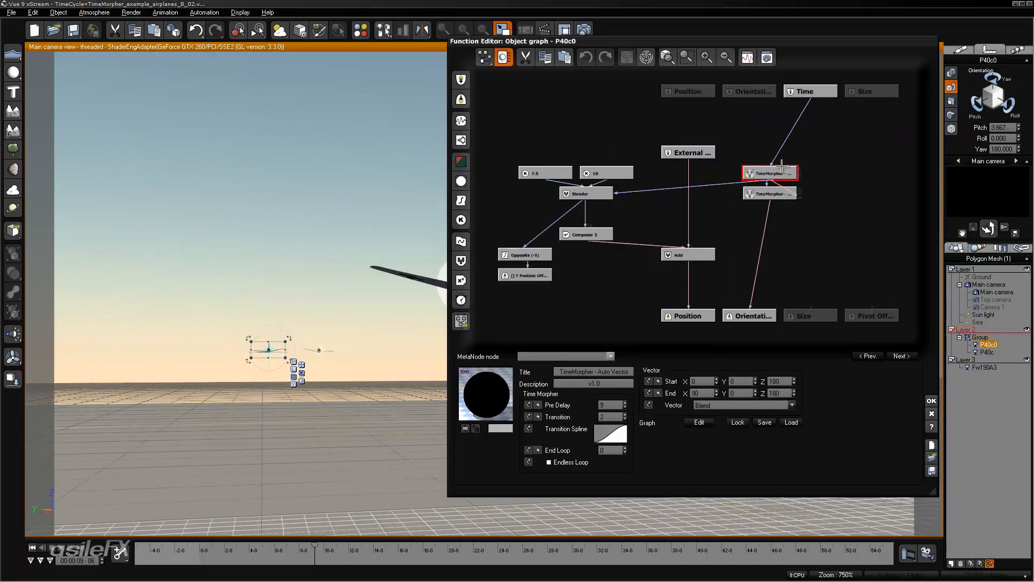
{"action": "left_click", "coordinate": [930, 401]}
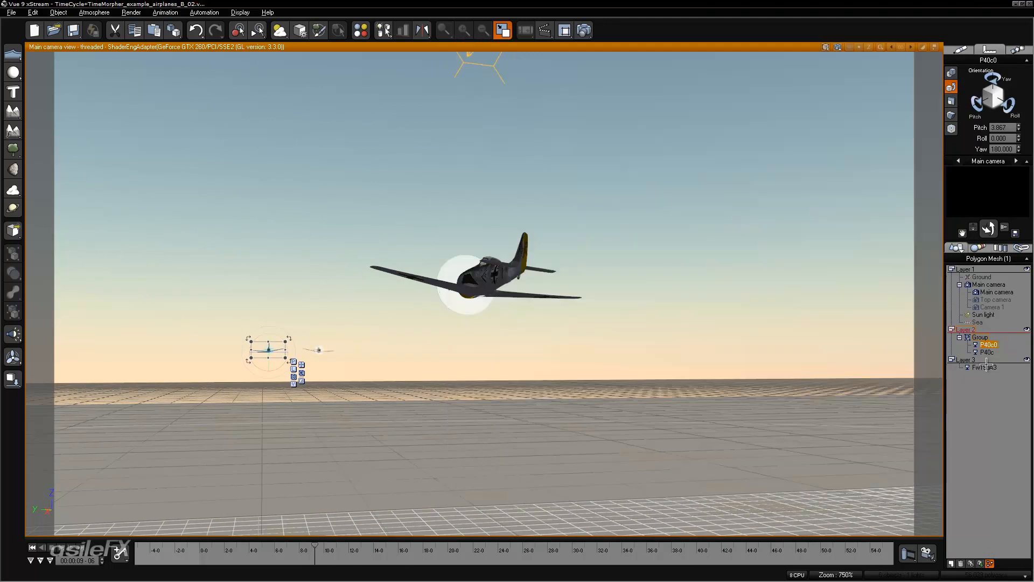
{"action": "left_click", "coordinate": [986, 352]}
{"action": "left_click", "coordinate": [989, 563]}
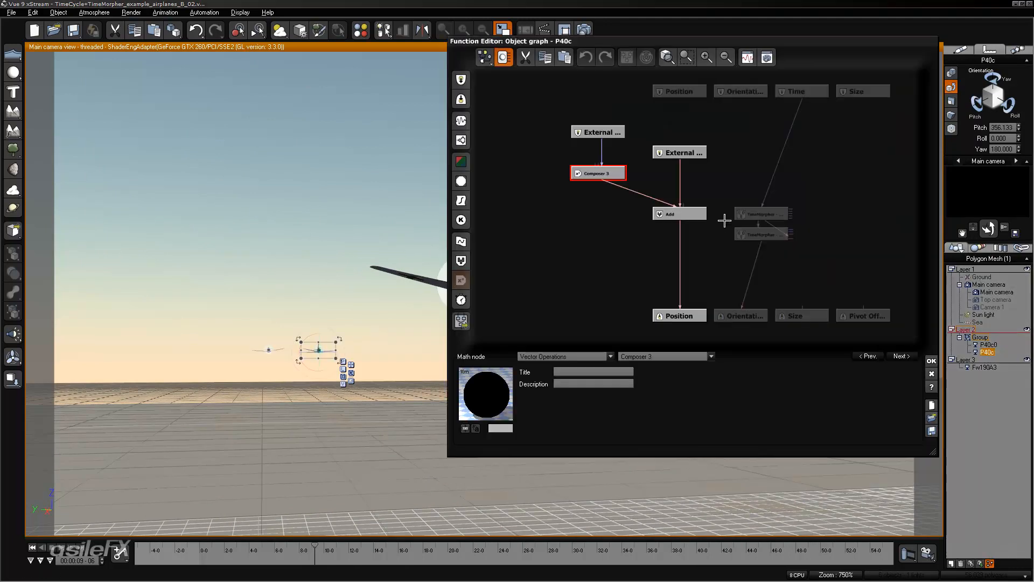
{"action": "left_click", "coordinate": [762, 214]}
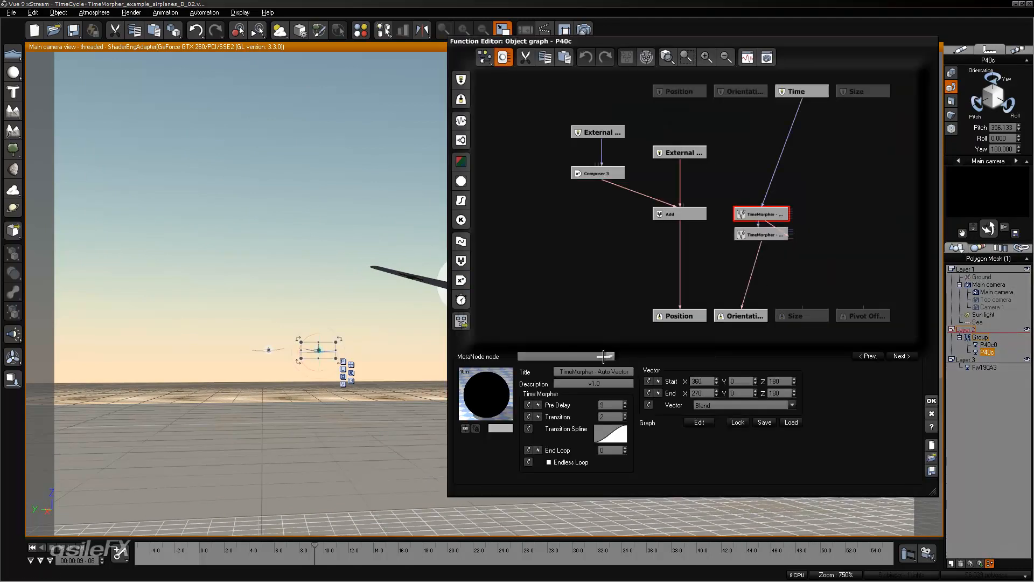
{"action": "left_click", "coordinate": [931, 401]}
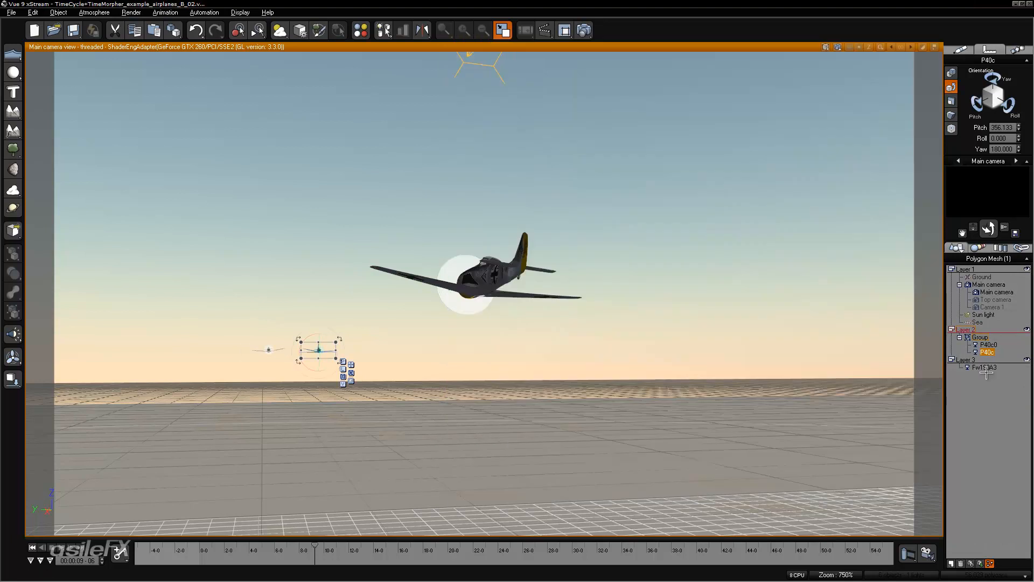
- Smooth the Time Spline of the Time Cycle node feeding Orientation in Fw190A3's object graph
{"action": "left_click", "coordinate": [984, 367]}
{"action": "left_click", "coordinate": [989, 563]}
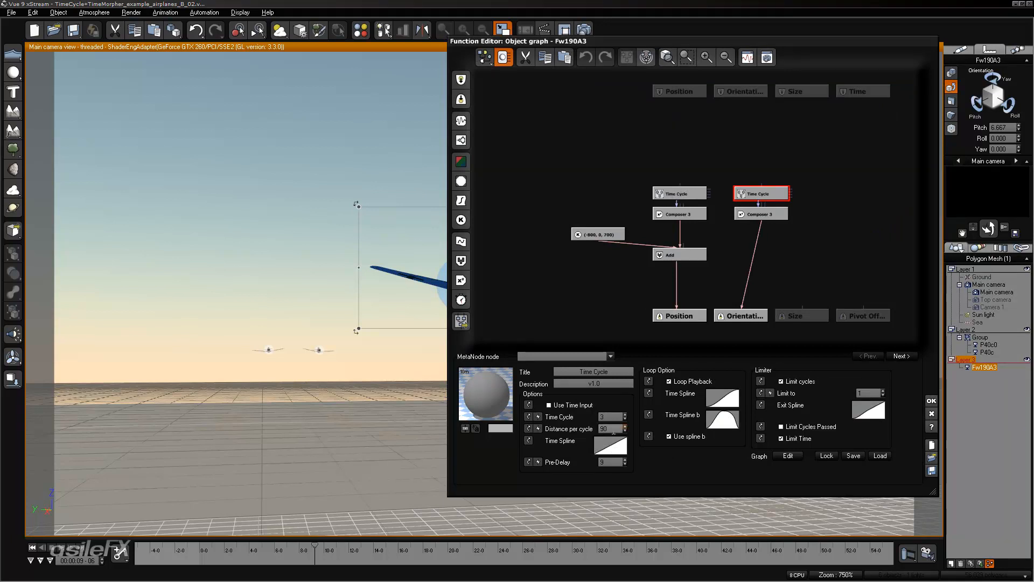
{"action": "right_click", "coordinate": [611, 444]}
{"action": "left_click", "coordinate": [620, 447]}
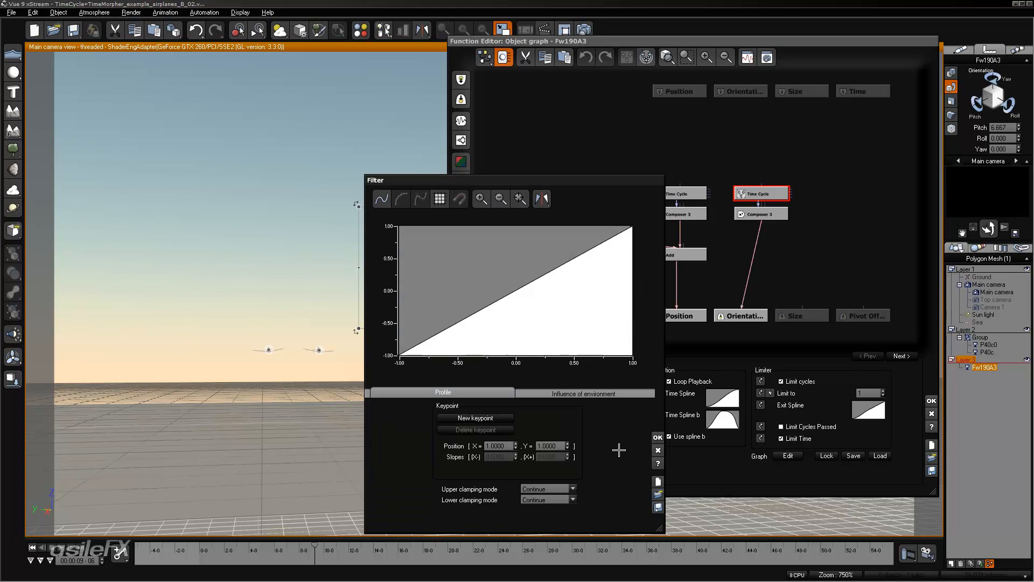
{"action": "left_click", "coordinate": [382, 199]}
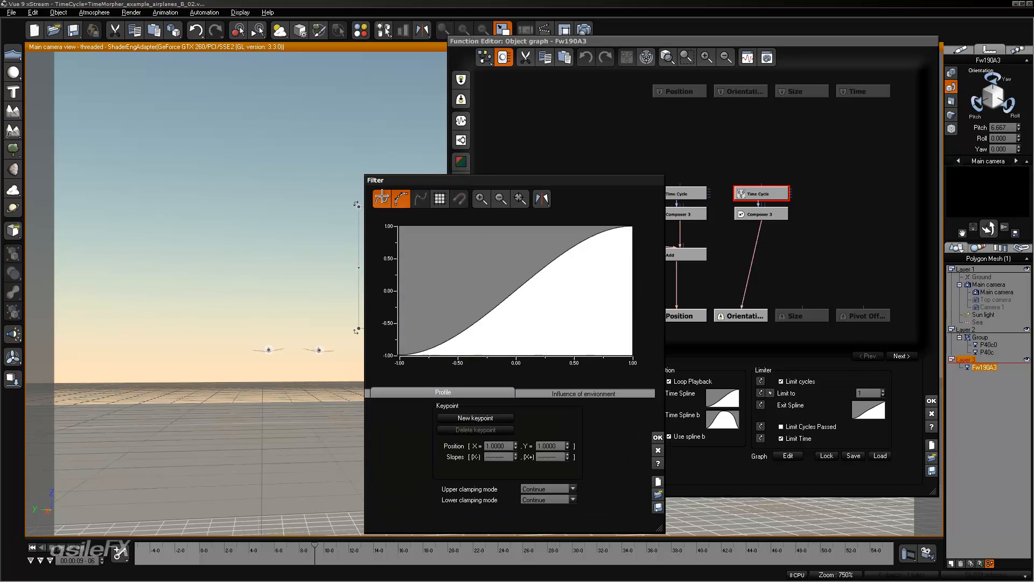
{"action": "left_click", "coordinate": [657, 437]}
- Check the Time Spline of the Time Cycle node driving Fw190A3's Position, cancel its filter editor and accept the object graph
{"action": "left_click", "coordinate": [688, 194]}
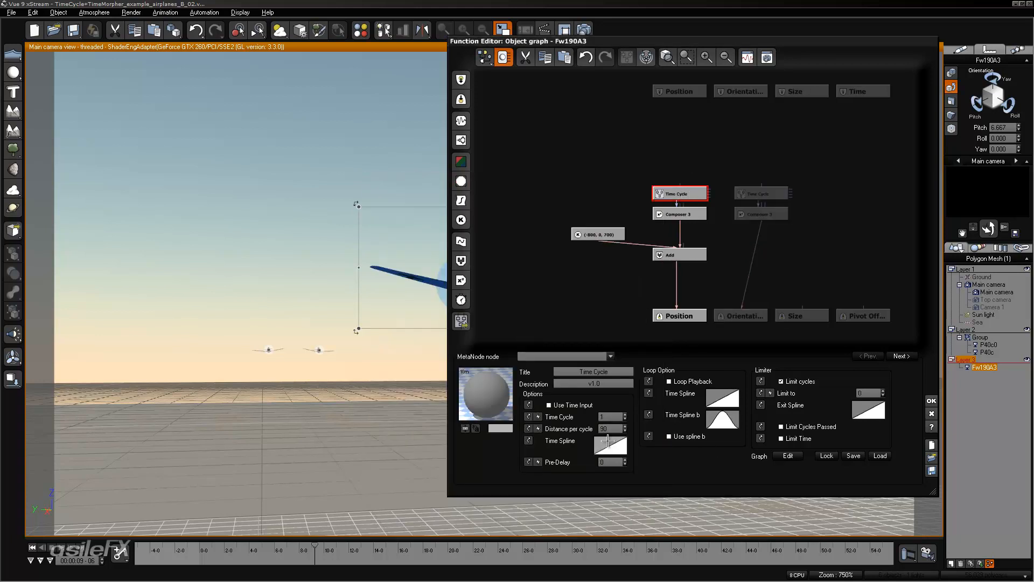
{"action": "right_click", "coordinate": [611, 443]}
{"action": "left_click", "coordinate": [622, 448]}
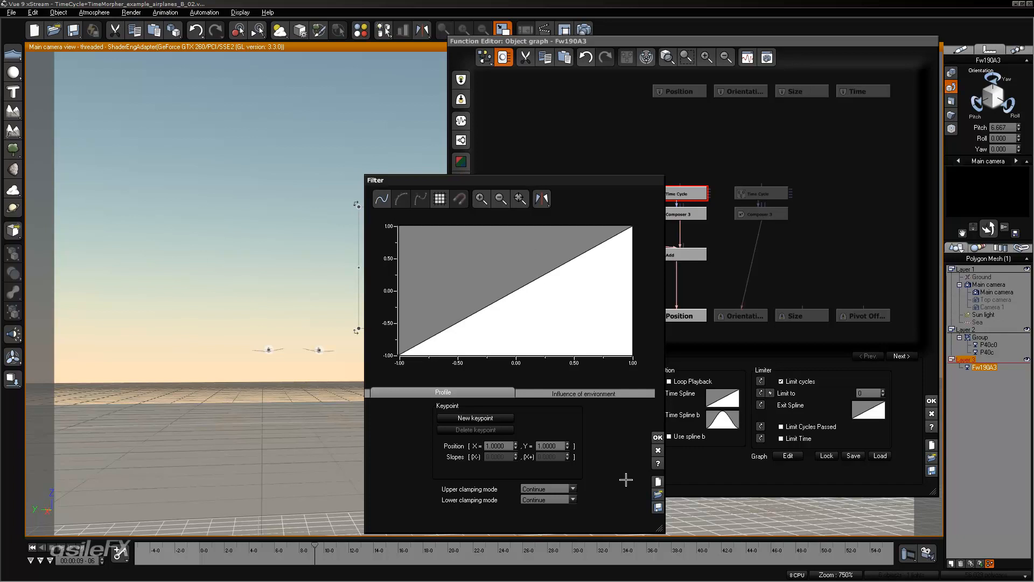
{"action": "left_click", "coordinate": [657, 450]}
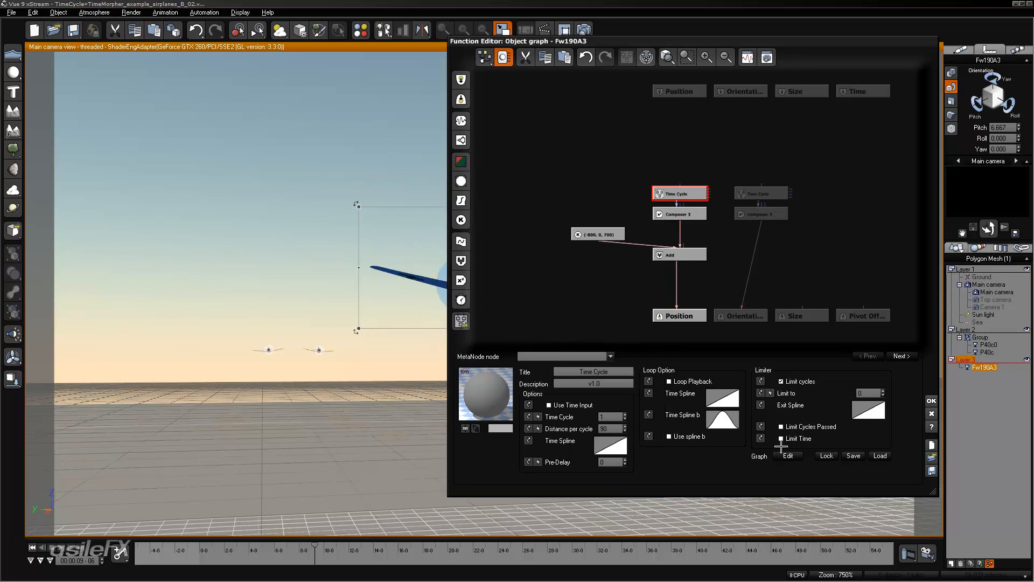
{"action": "left_click", "coordinate": [930, 401]}
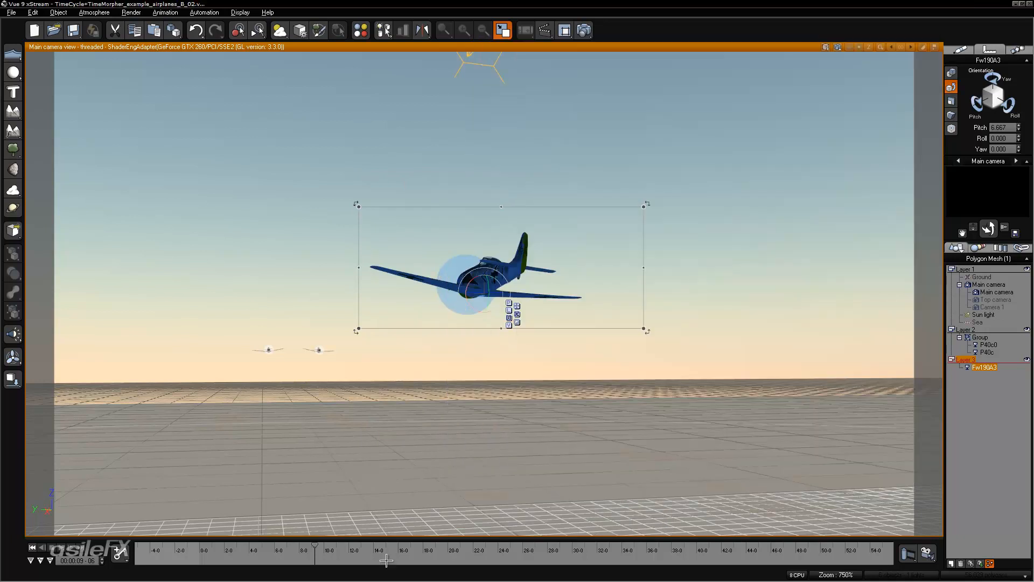
- Move the animation back to about 8 seconds and save the scene as the B_03 version
{"action": "mouse_move", "coordinate": [315, 546]}
{"action": "left_mouse_down"}
{"action": "mouse_move", "coordinate": [275, 547]}
{"action": "mouse_move", "coordinate": [345, 539]}
{"action": "mouse_move", "coordinate": [299, 534]}
{"action": "left_mouse_up"}
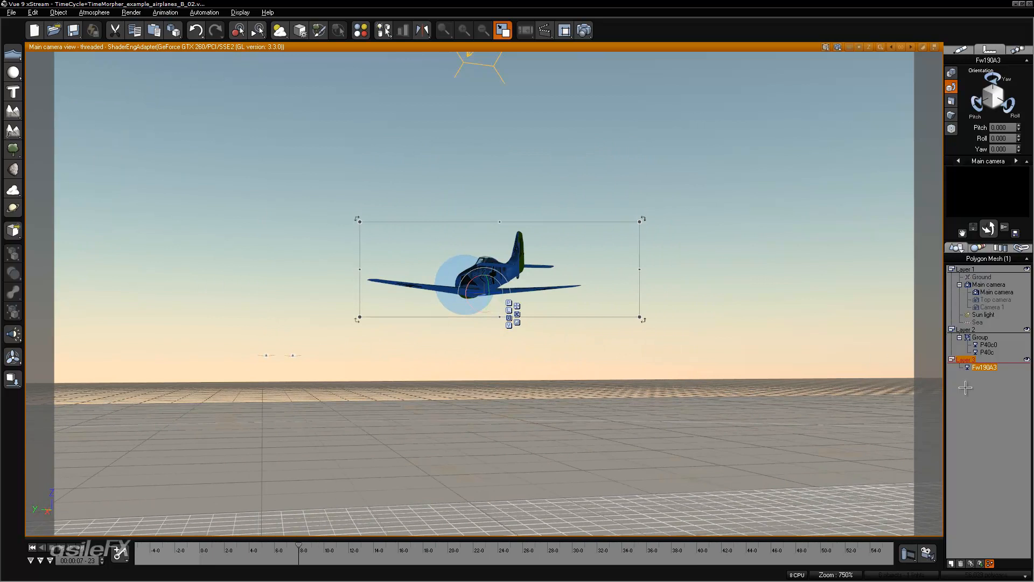
{"action": "key", "text": "ctrl+s"}
- Select the Main camera and scrub around the 10-second mark to check the airplanes' banking
{"action": "left_click", "coordinate": [996, 291]}
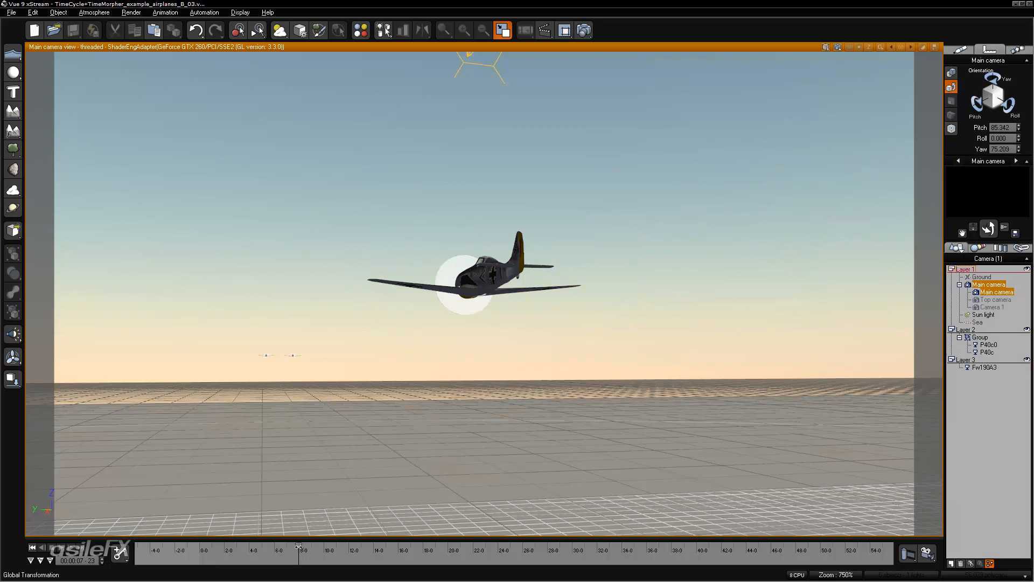
{"action": "left_click_drag", "start_coordinate": [300, 546], "coordinate": [328, 543]}
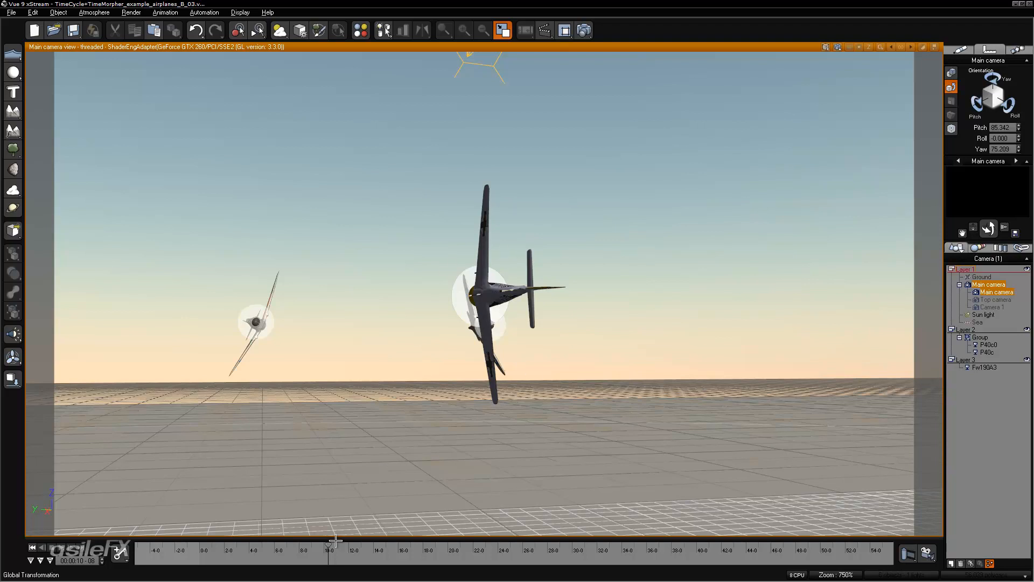
{"action": "mouse_move", "coordinate": [328, 545]}
{"action": "left_mouse_down"}
{"action": "mouse_move", "coordinate": [307, 546]}
{"action": "mouse_move", "coordinate": [327, 547]}
{"action": "left_mouse_up"}
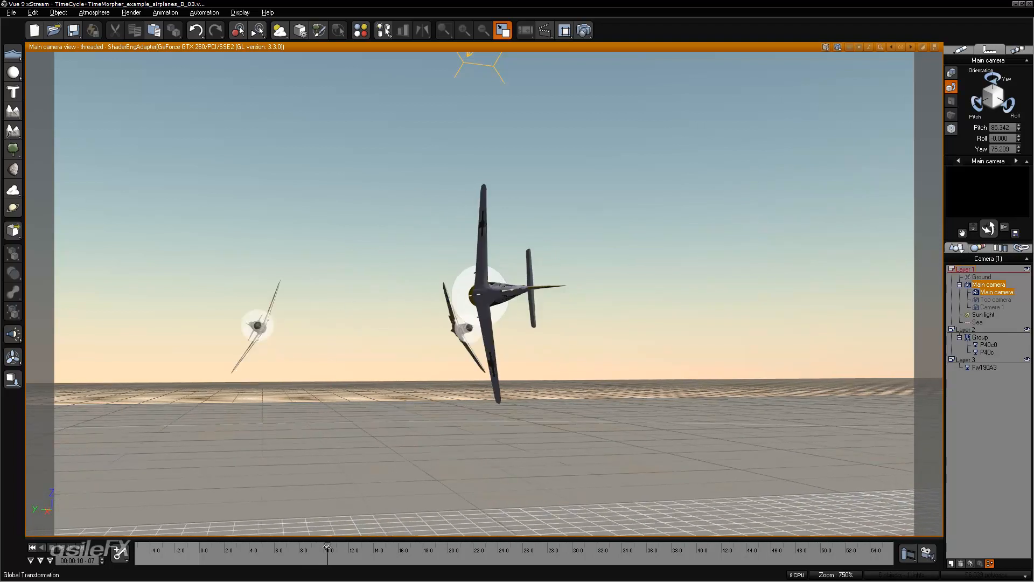
{"action": "mouse_move", "coordinate": [328, 545]}
{"action": "left_mouse_down"}
{"action": "mouse_move", "coordinate": [312, 545]}
{"action": "mouse_move", "coordinate": [322, 545]}
{"action": "left_mouse_up"}
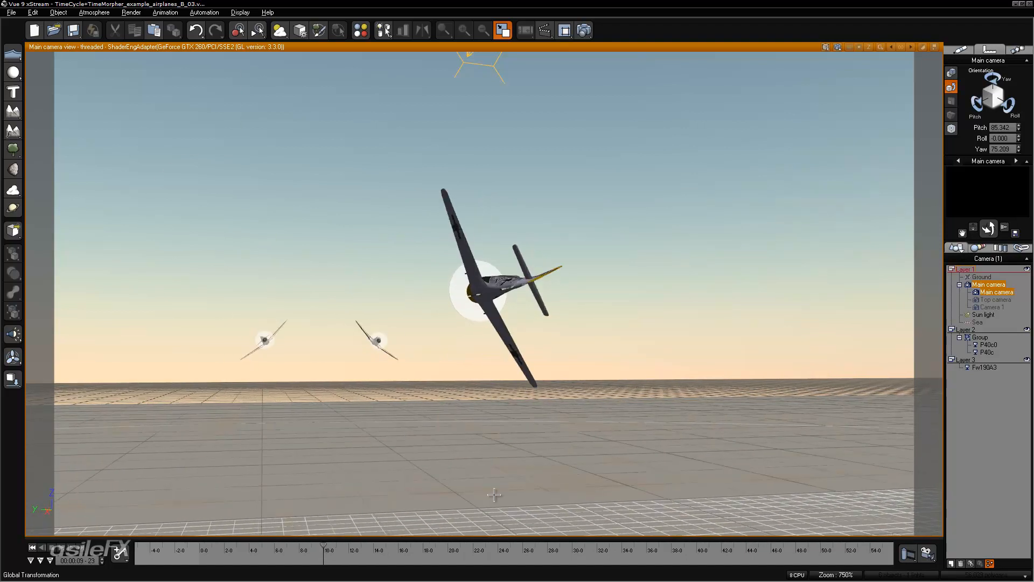
- Open the Main camera's object graph and move the External Dependency node higher above the Track Relationship node
{"action": "left_click", "coordinate": [990, 563]}
{"action": "middle_click_drag", "start_coordinate": [725, 224], "coordinate": [670, 255]}
{"action": "left_click_drag", "start_coordinate": [681, 194], "coordinate": [681, 133]}
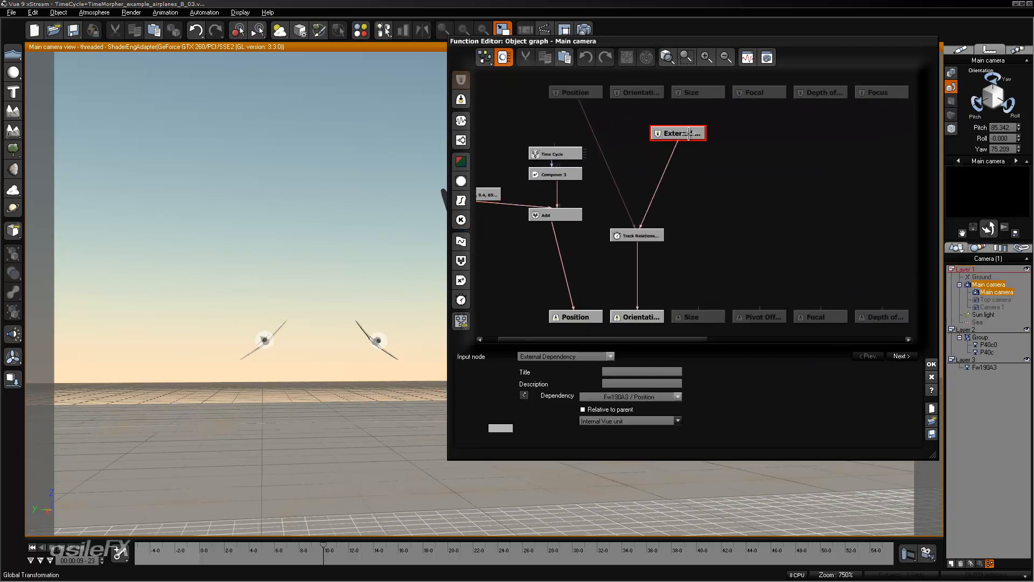
{"action": "left_click", "coordinate": [711, 166]}
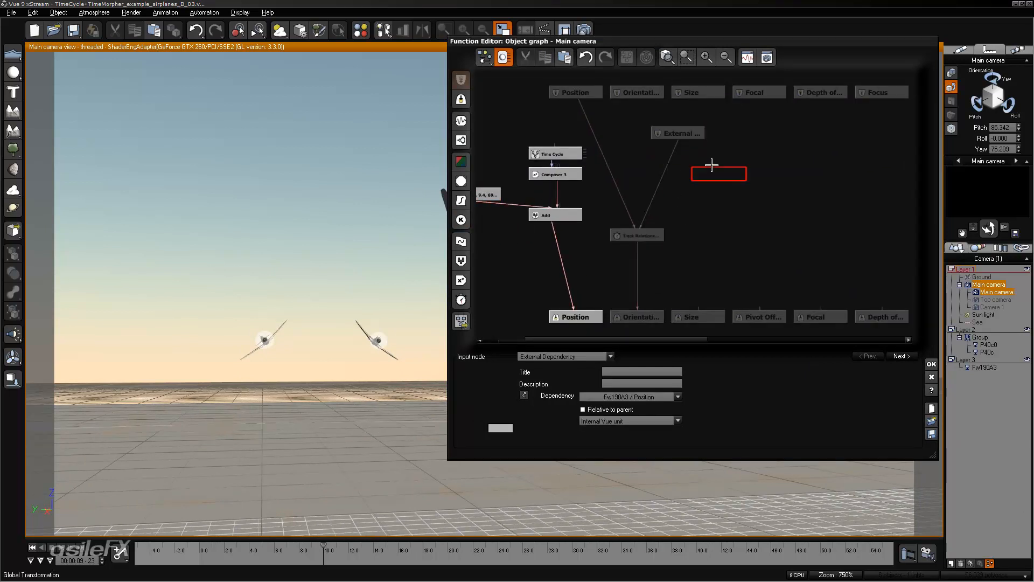
- Add a Time input node to the Main camera's graph and place it directly beneath the Focal input
{"action": "right_click", "coordinate": [712, 165]}
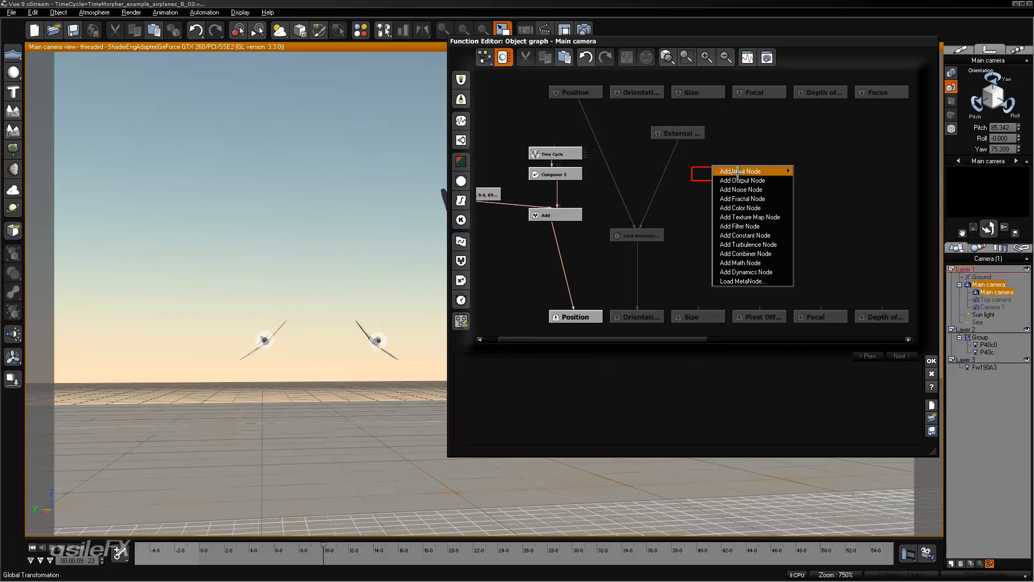
{"action": "mouse_move", "coordinate": [740, 171]}
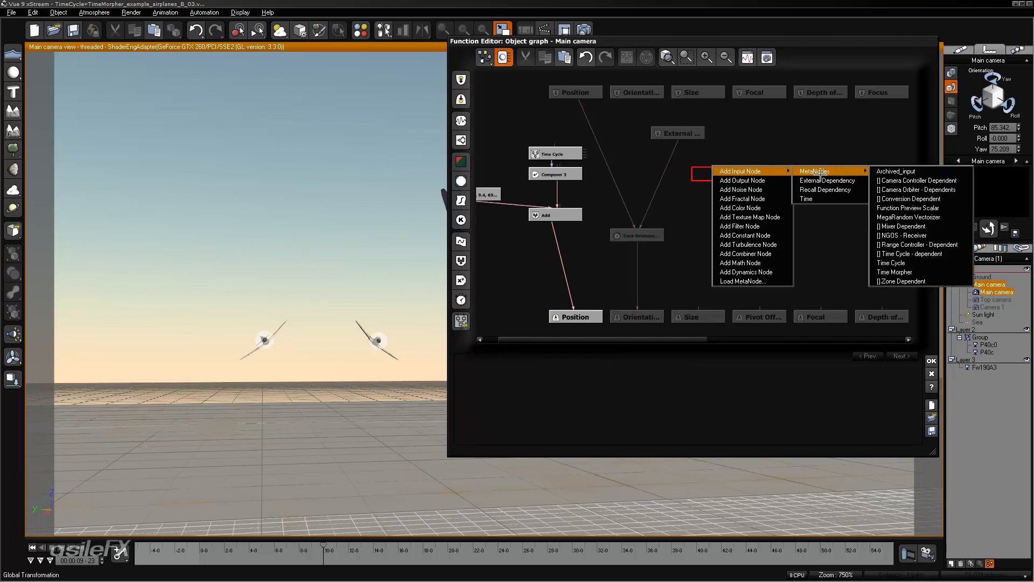
{"action": "left_click", "coordinate": [796, 135]}
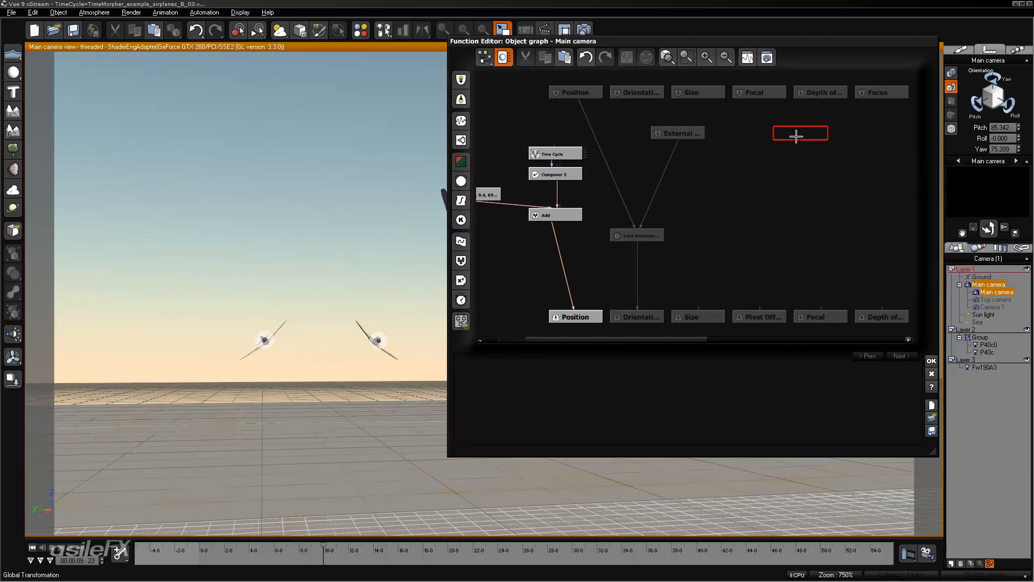
{"action": "right_click", "coordinate": [760, 162]}
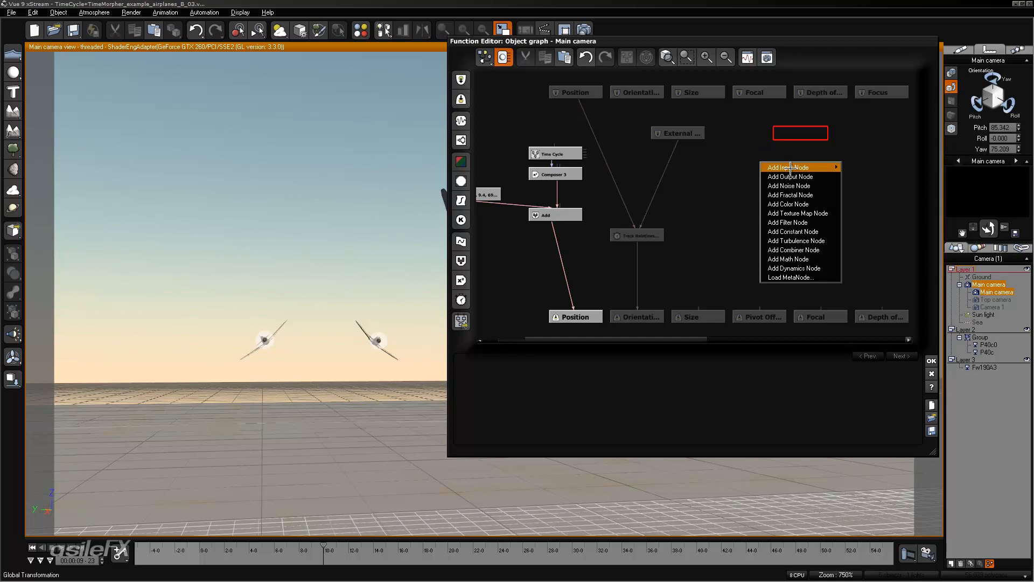
{"action": "mouse_move", "coordinate": [793, 168]}
{"action": "left_click", "coordinate": [853, 194]}
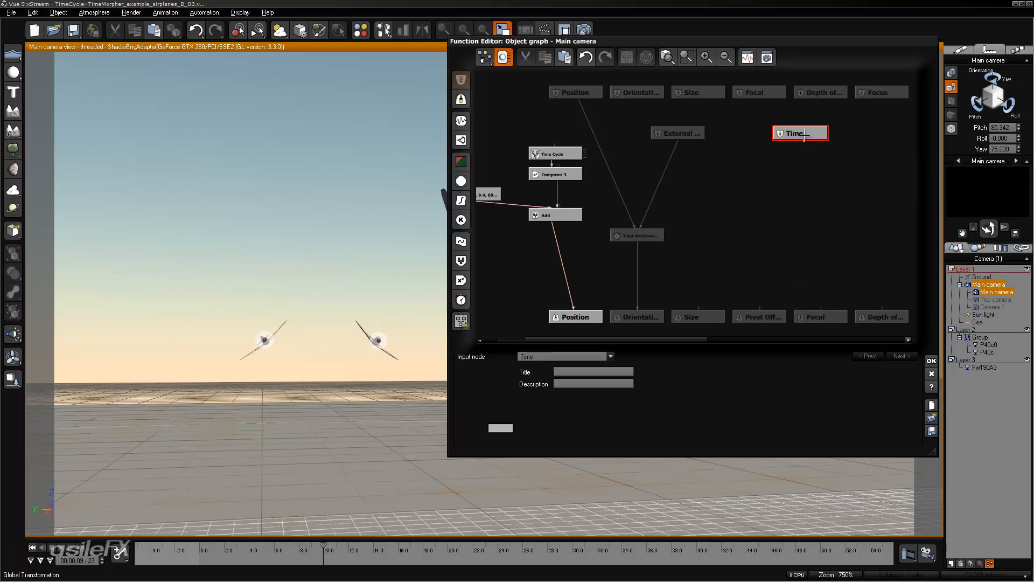
{"action": "left_click_drag", "start_coordinate": [818, 139], "coordinate": [779, 124]}
{"action": "left_click", "coordinate": [766, 142]}
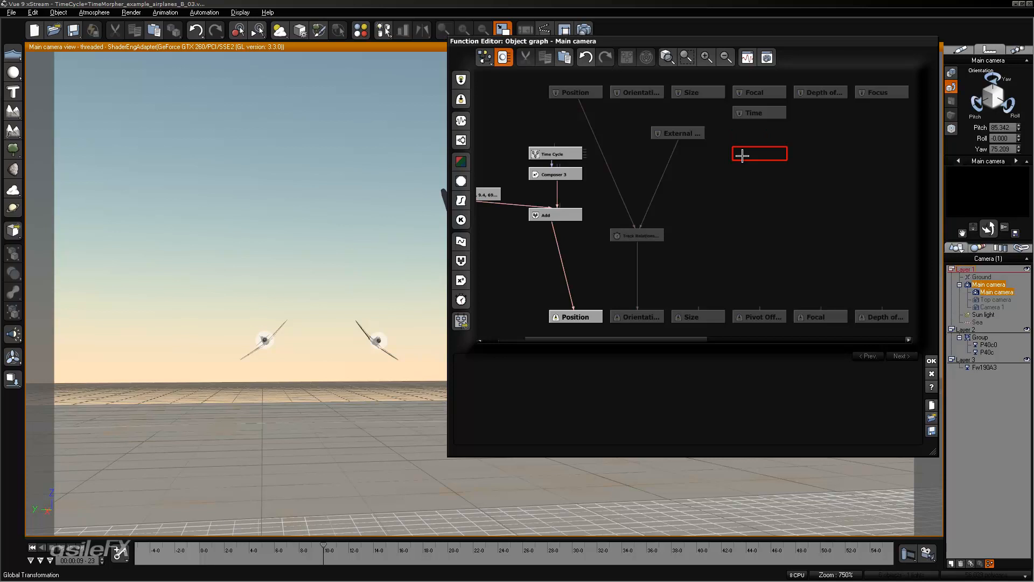
- Add a Time Morpher MetaNode below the Time node and connect the Time node to it
{"action": "right_click", "coordinate": [788, 149]}
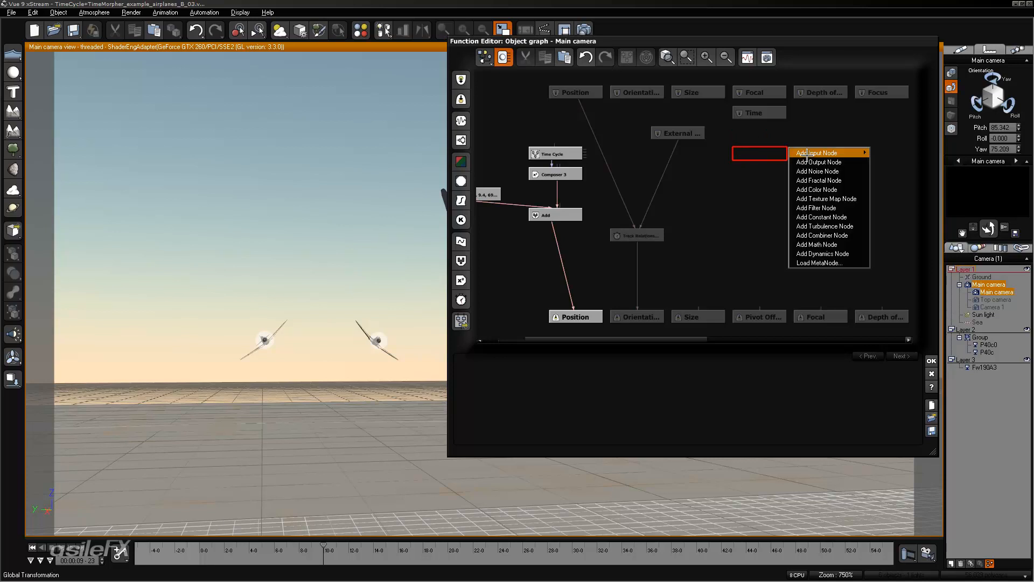
{"action": "mouse_move", "coordinate": [851, 153]}
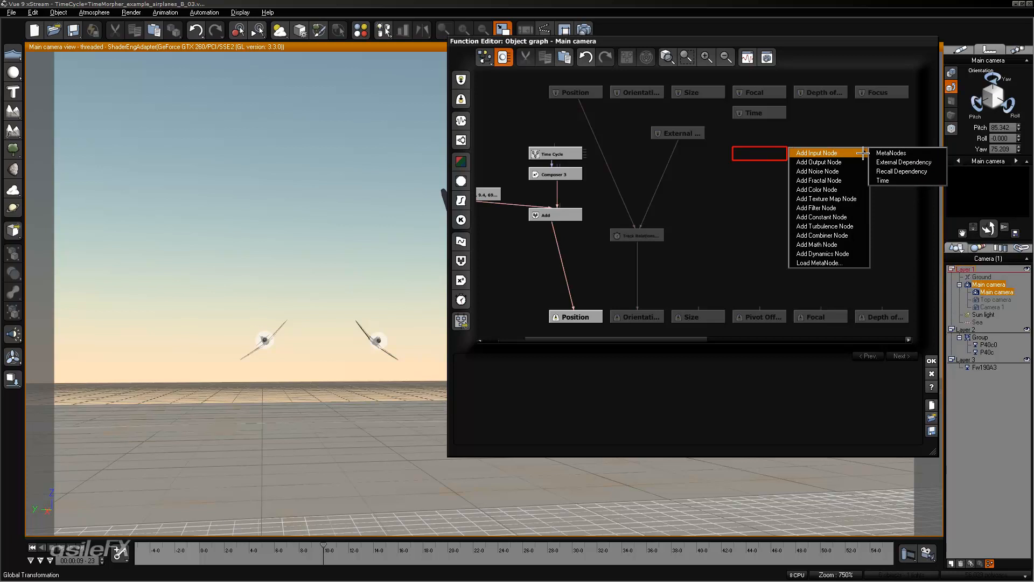
{"action": "mouse_move", "coordinate": [887, 153]}
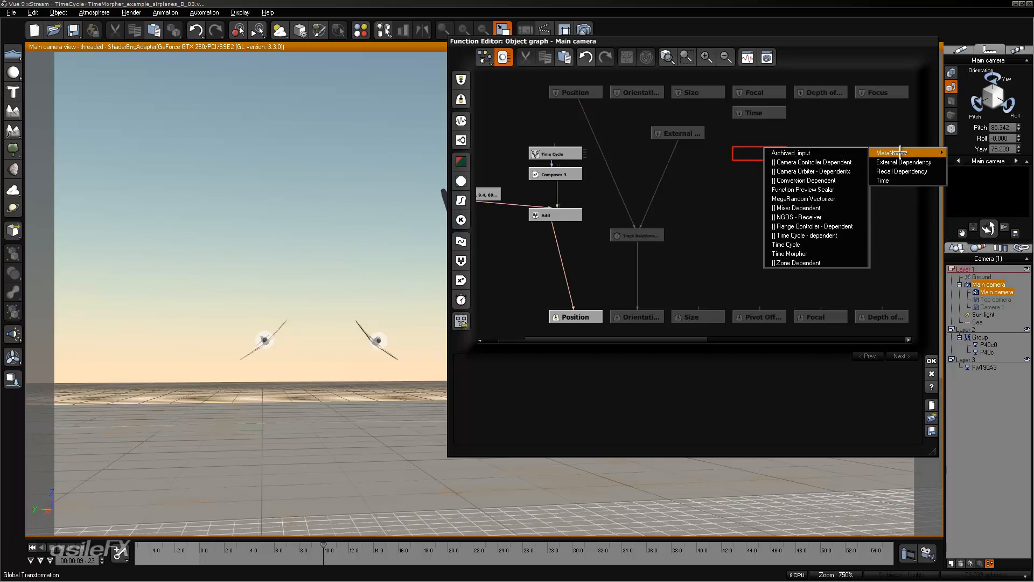
{"action": "left_click", "coordinate": [817, 255]}
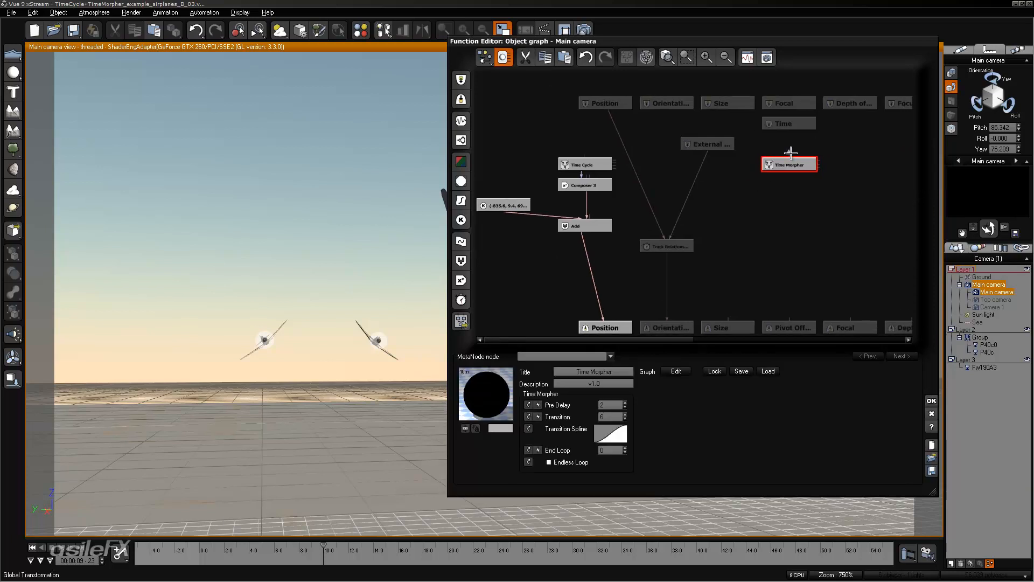
{"action": "mouse_move", "coordinate": [790, 153]}
{"action": "left_mouse_down"}
{"action": "mouse_move", "coordinate": [790, 110]}
{"action": "mouse_move", "coordinate": [790, 159]}
{"action": "left_mouse_up"}
{"action": "left_click", "coordinate": [817, 123]}
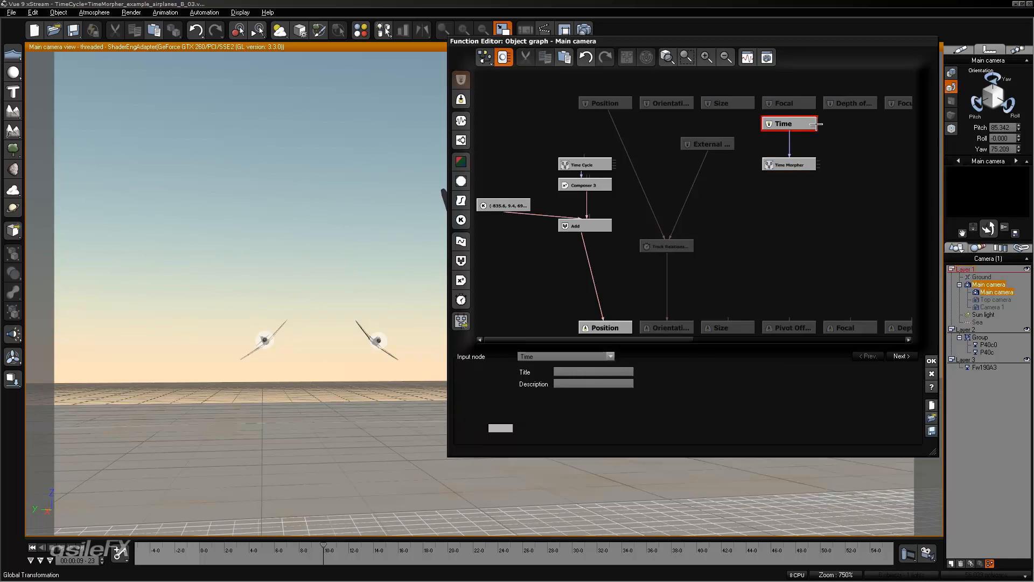
- Set the camera's Time Morpher to a Pre Delay of 10 and a Transition of 3
{"action": "left_click", "coordinate": [803, 167]}
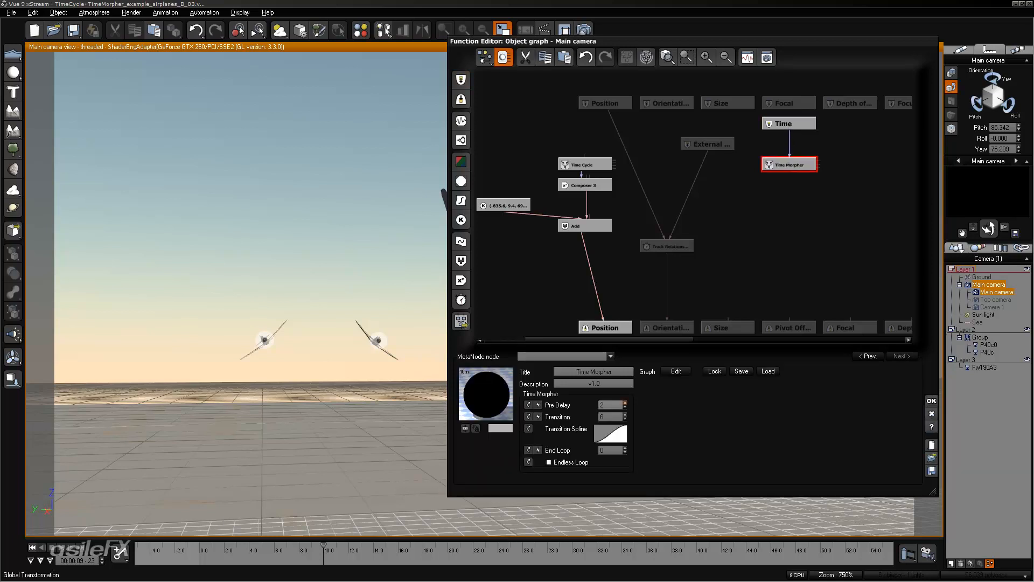
{"action": "left_click", "coordinate": [609, 405]}
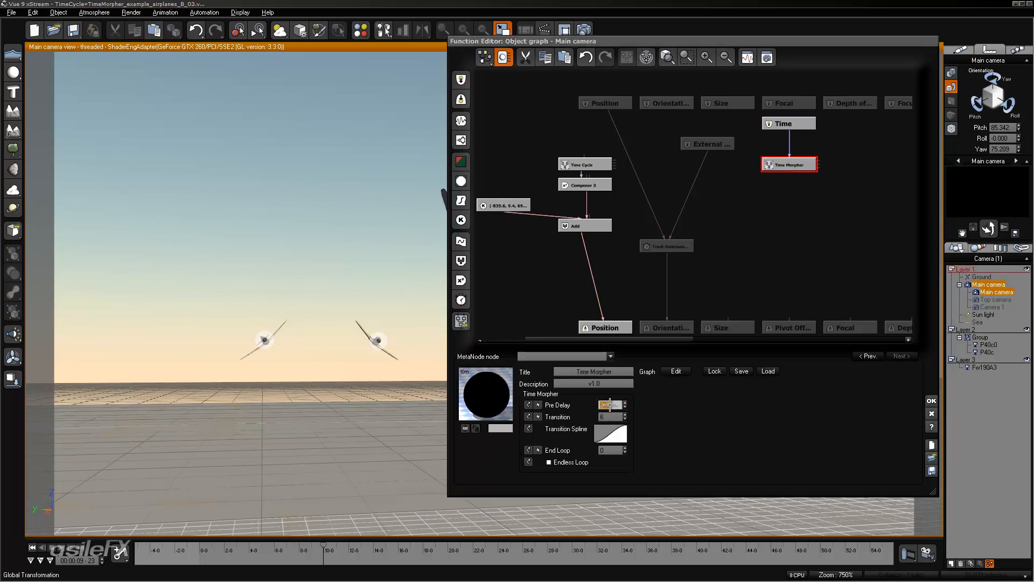
{"action": "type", "text": "10"}
{"action": "key", "text": "Return"}
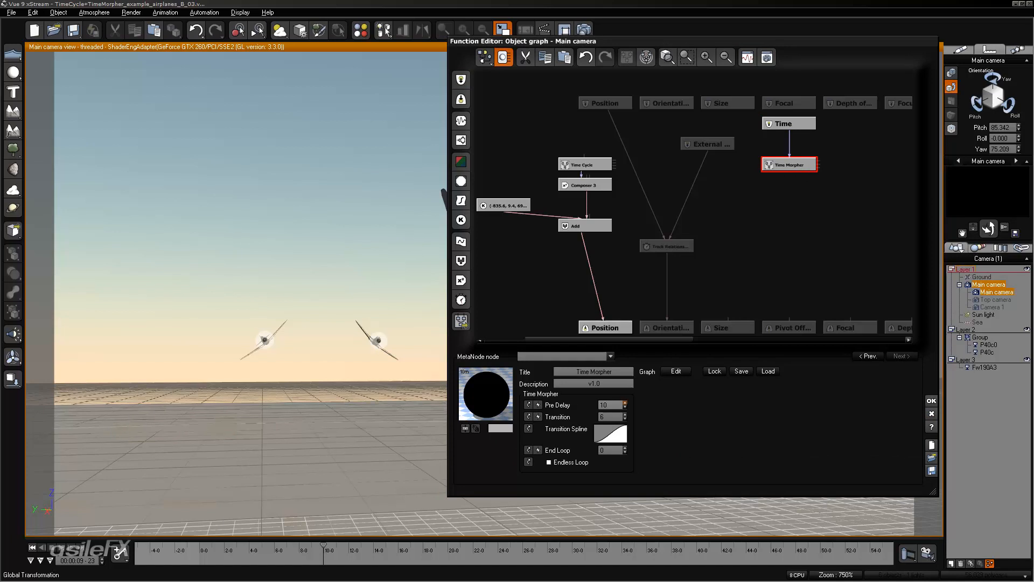
{"action": "double_click", "coordinate": [611, 417]}
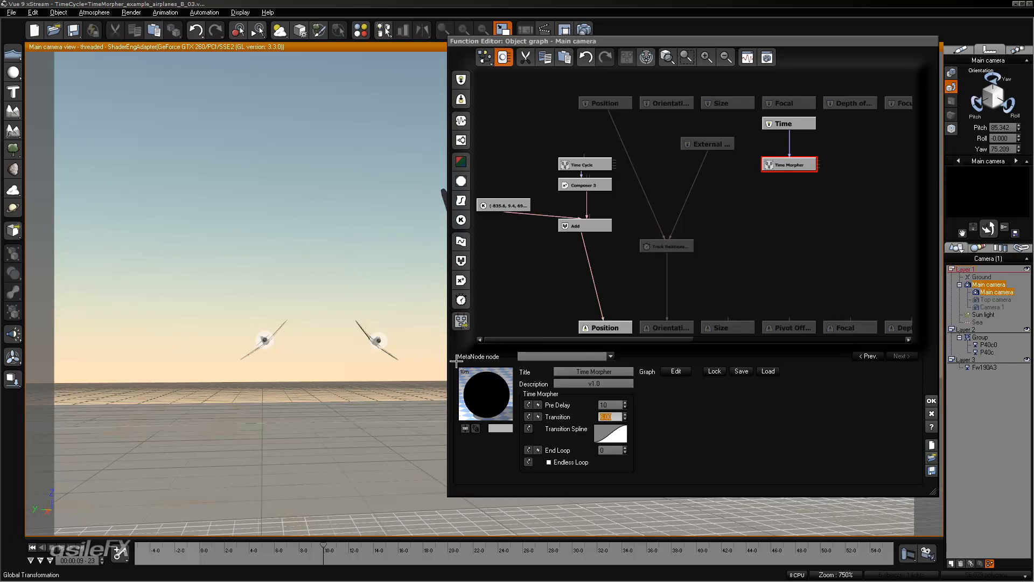
{"action": "left_click", "coordinate": [637, 41]}
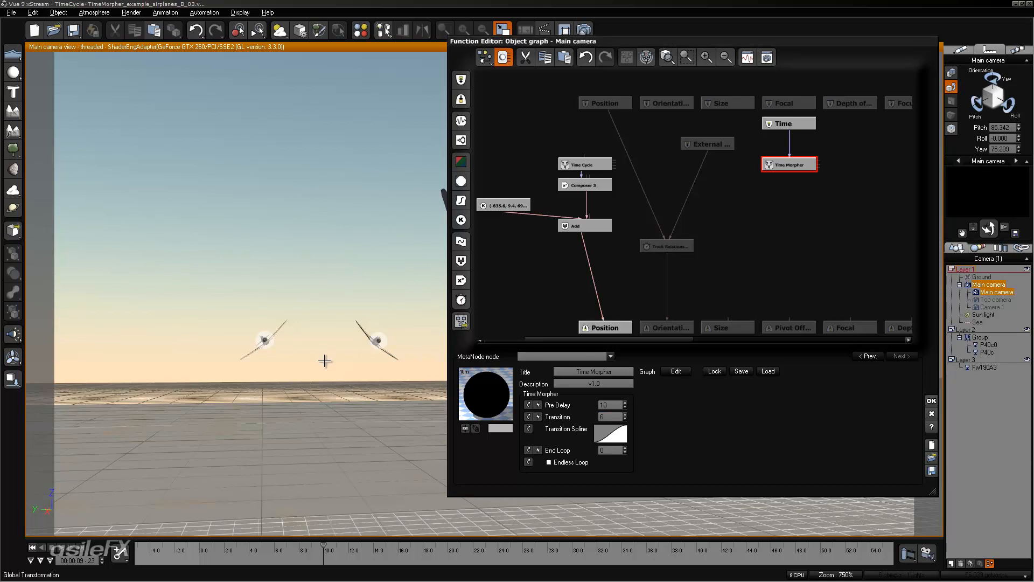
{"action": "left_click", "coordinate": [612, 417]}
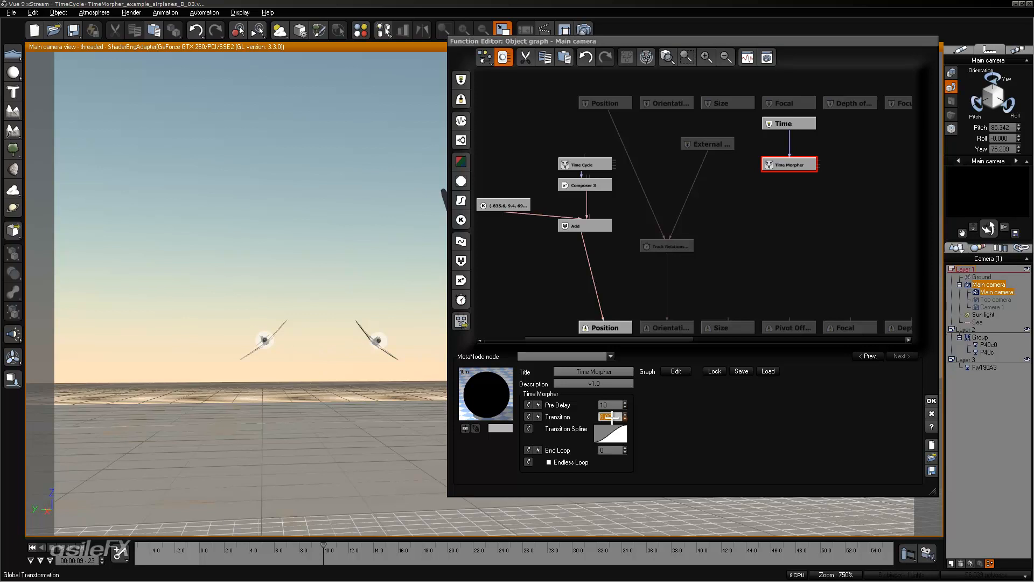
{"action": "type", "text": "3"}
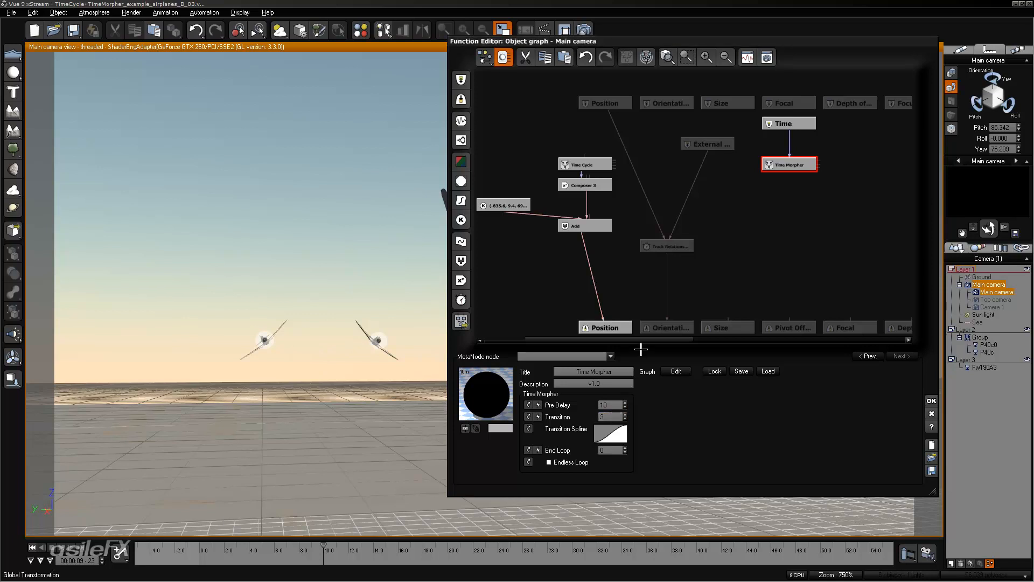
- Align the External Dependency node above the Track Relationship node and the Time Morpher beneath the Time node
{"action": "left_click_drag", "start_coordinate": [785, 172], "coordinate": [688, 135]}
{"action": "left_click", "coordinate": [718, 208]}
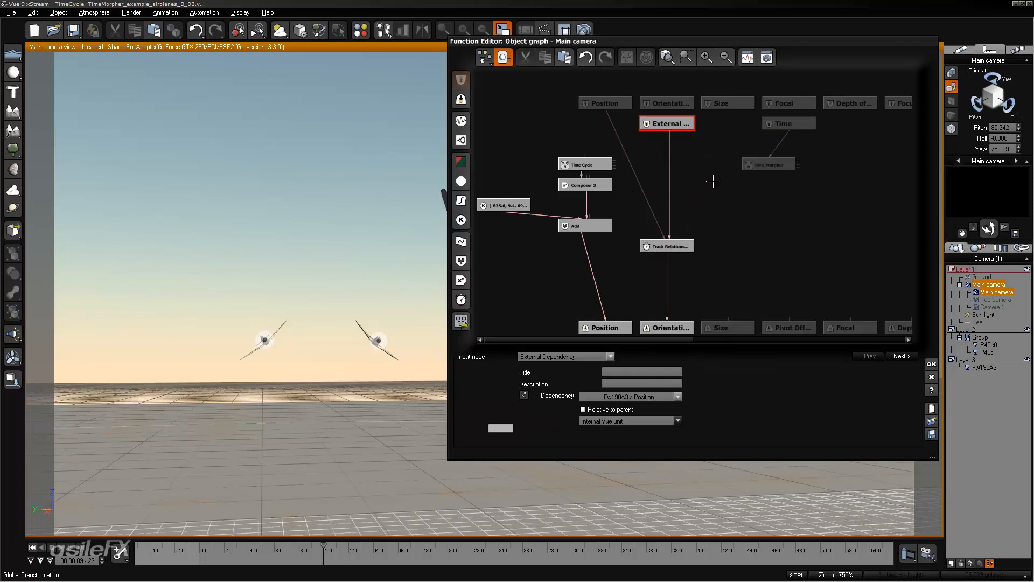
{"action": "left_click_drag", "start_coordinate": [768, 167], "coordinate": [787, 158]}
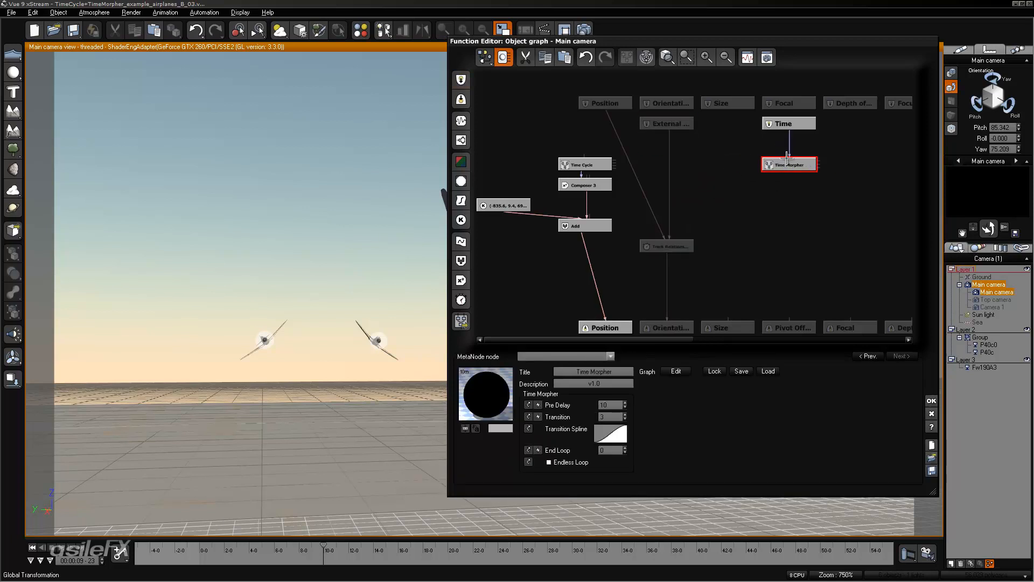
{"action": "left_click", "coordinate": [722, 158]}
{"action": "right_click", "coordinate": [722, 158]}
{"action": "mouse_move", "coordinate": [764, 157]}
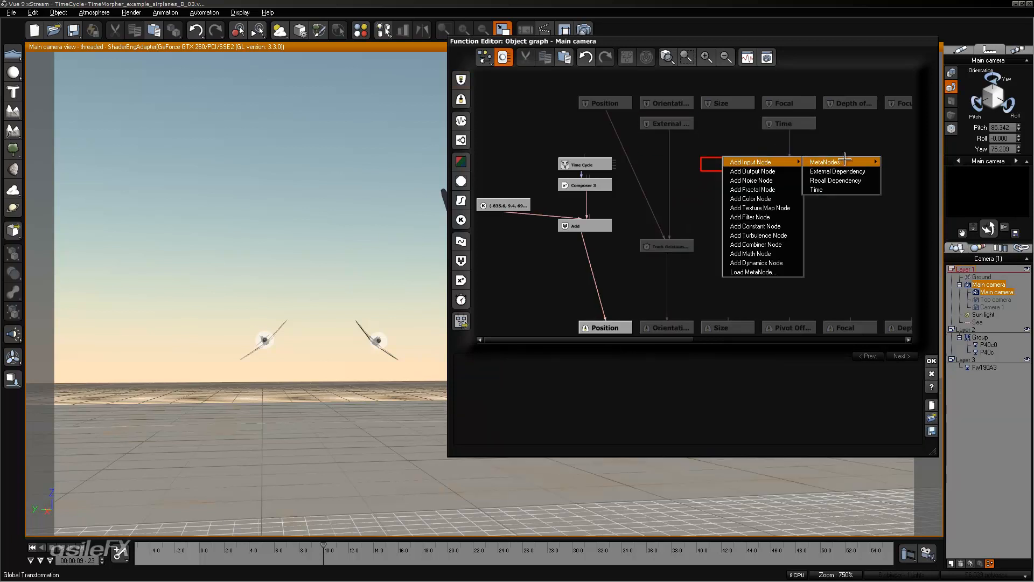
{"action": "mouse_move", "coordinate": [854, 171]}
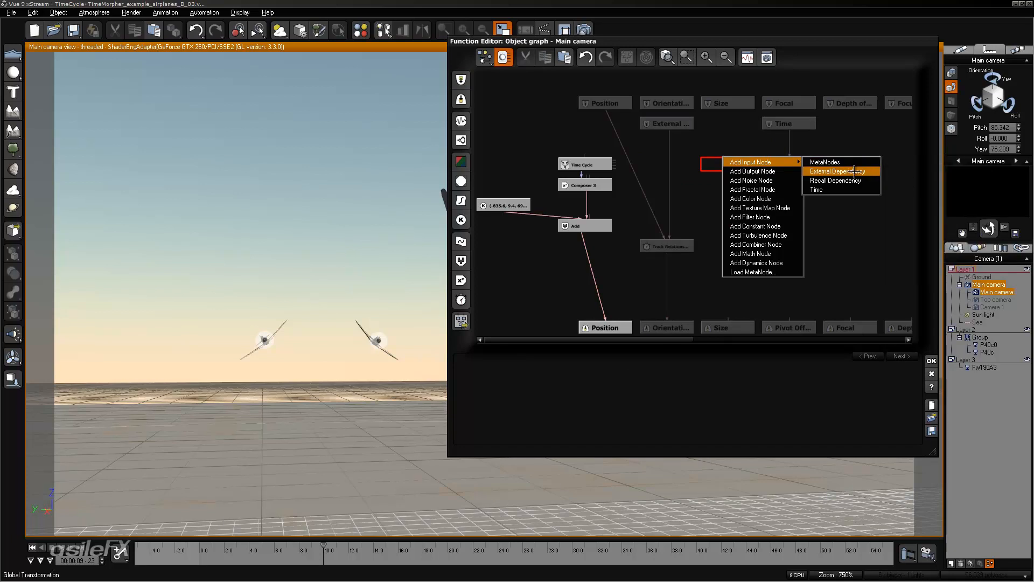
{"action": "left_click", "coordinate": [835, 180]}
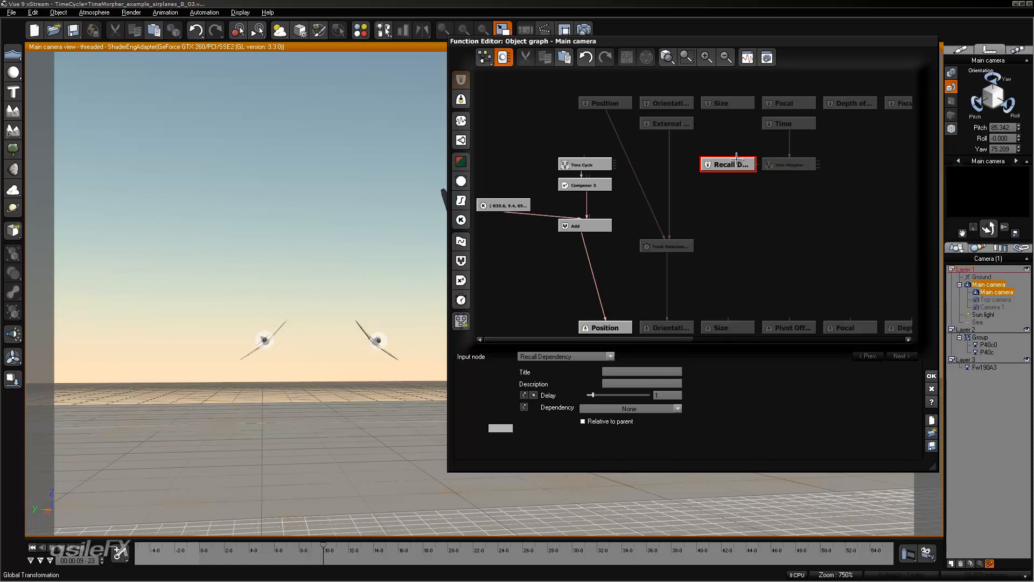
{"action": "mouse_move", "coordinate": [736, 160]}
{"action": "left_mouse_down"}
{"action": "mouse_move", "coordinate": [736, 192]}
{"action": "mouse_move", "coordinate": [737, 167]}
{"action": "left_mouse_up"}
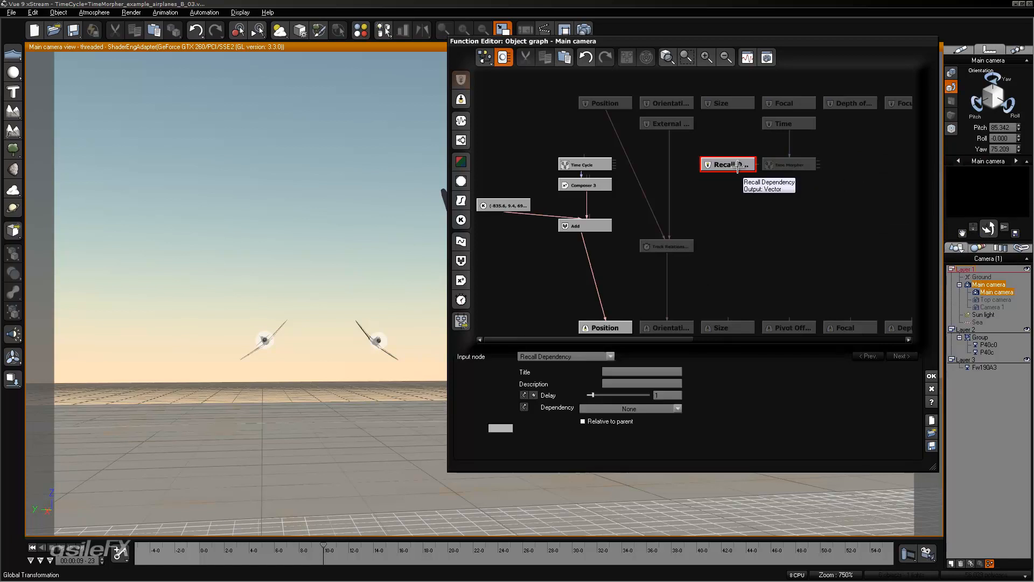
{"action": "key", "text": "Delete"}
- Move the Time Morpher node up so it sits directly beneath the Time node
{"action": "left_click", "coordinate": [777, 164]}
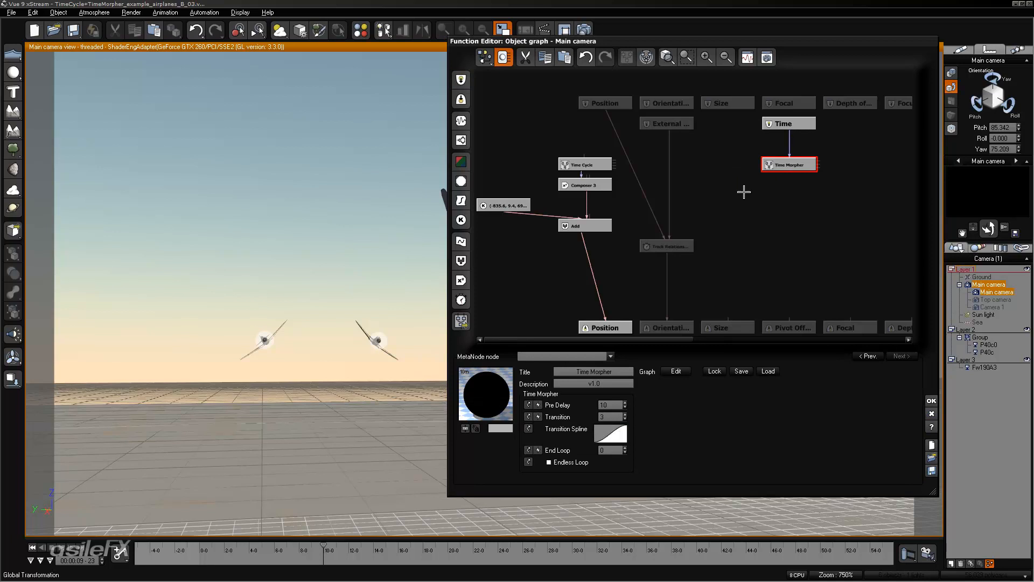
{"action": "left_click", "coordinate": [723, 168]}
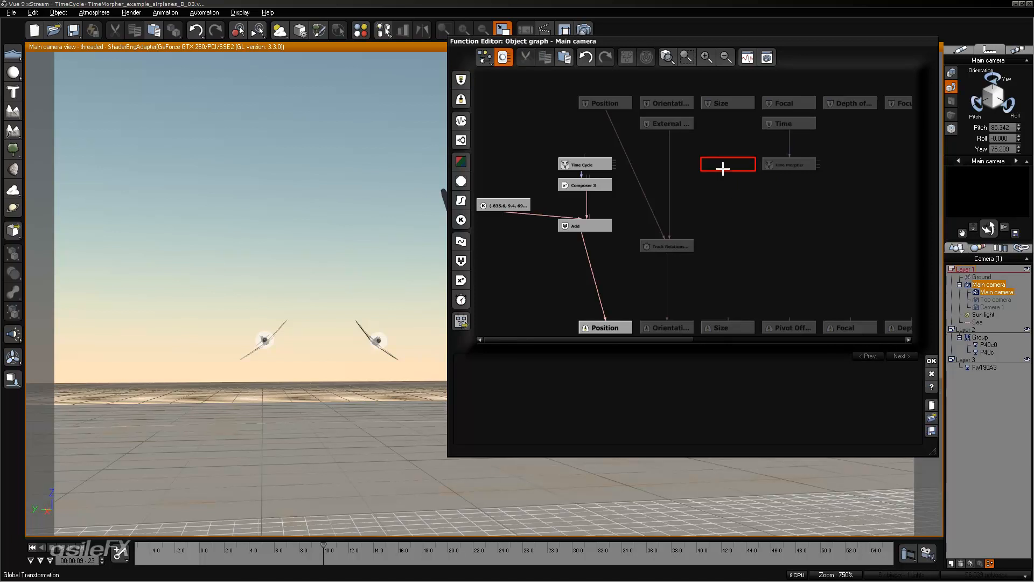
{"action": "left_click_drag", "start_coordinate": [802, 161], "coordinate": [780, 152]}
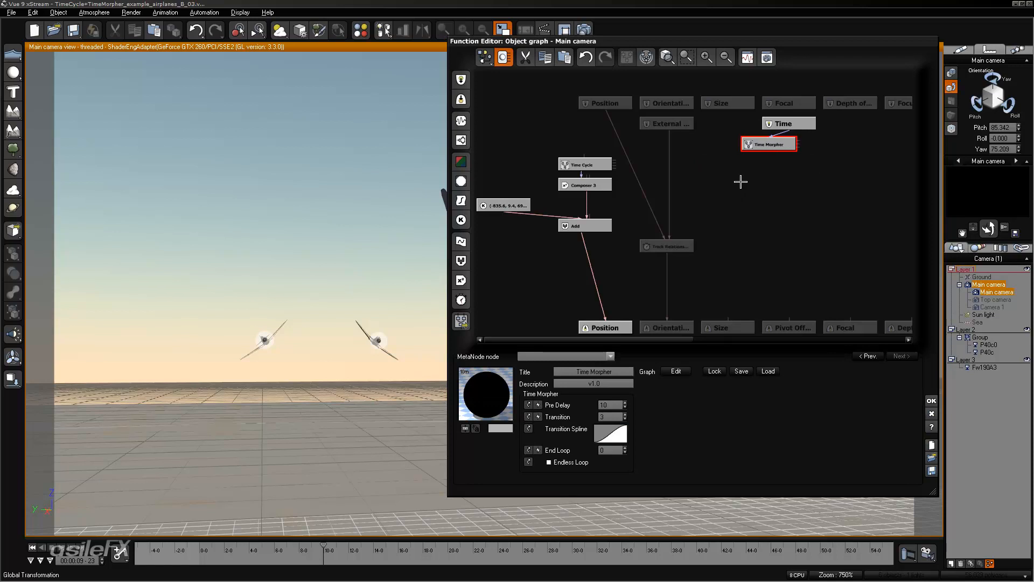
- Add a second External Dependency input node beneath the Size input and set its dependency to the Group's Position
{"action": "left_click", "coordinate": [729, 162]}
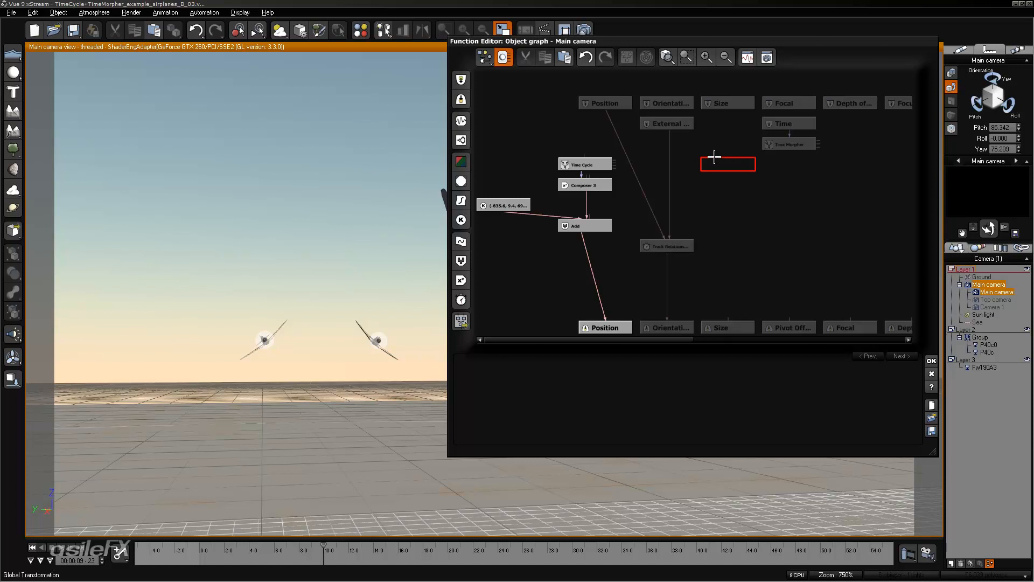
{"action": "right_click", "coordinate": [714, 156]}
{"action": "mouse_move", "coordinate": [754, 161]}
{"action": "left_click", "coordinate": [835, 170]}
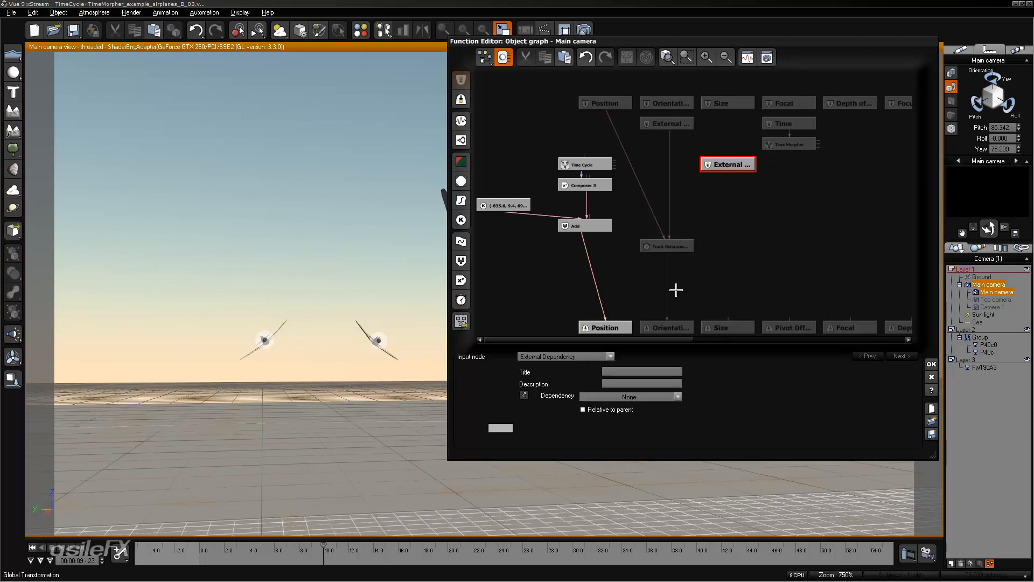
{"action": "left_click", "coordinate": [678, 397]}
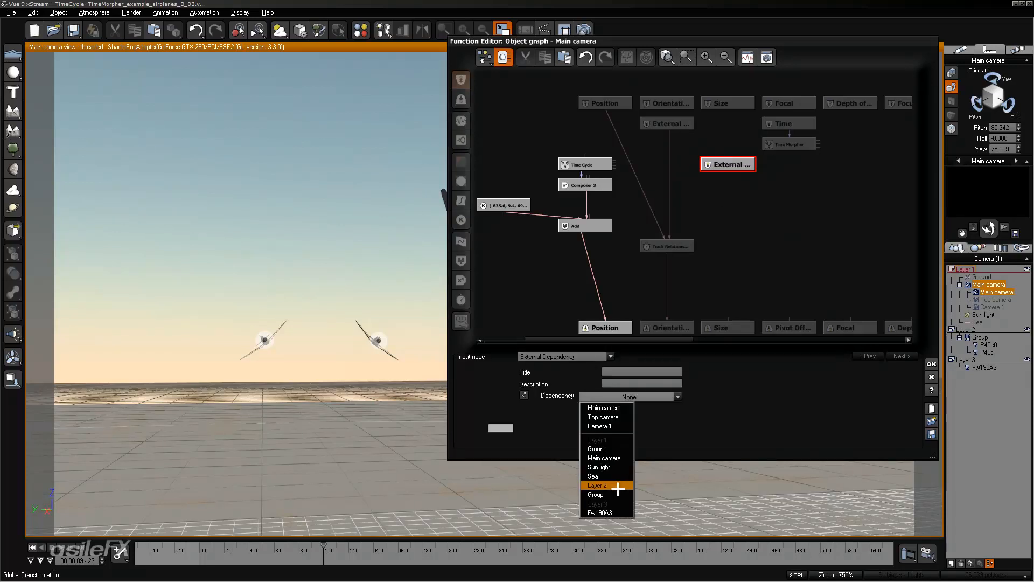
{"action": "mouse_move", "coordinate": [596, 494]}
{"action": "mouse_move", "coordinate": [654, 491]}
{"action": "left_click", "coordinate": [716, 492]}
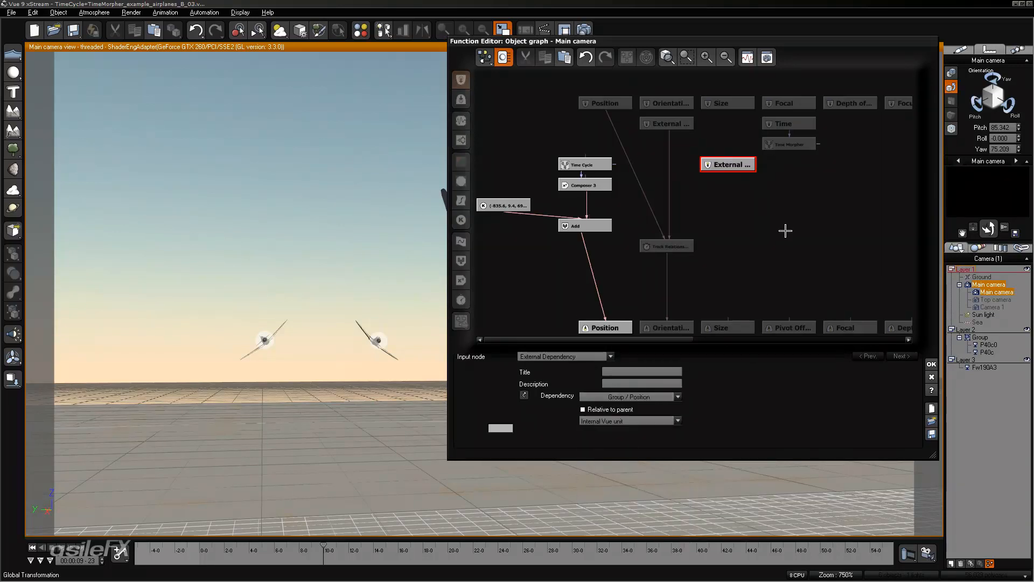
- Add a Blender combiner node beneath the new External Dependency node
{"action": "left_click_drag", "start_coordinate": [695, 210], "coordinate": [701, 185]}
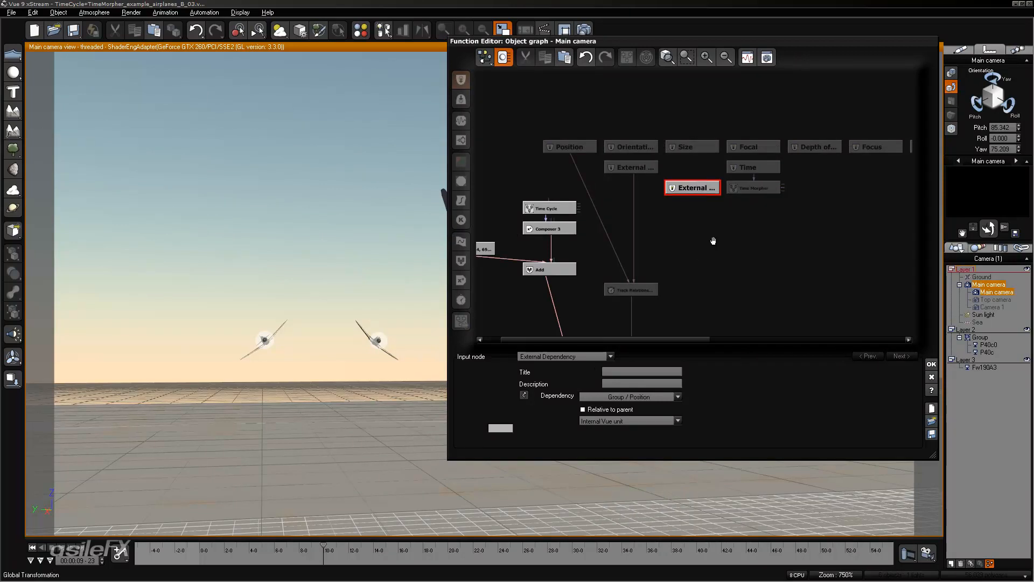
{"action": "left_click", "coordinate": [764, 192]}
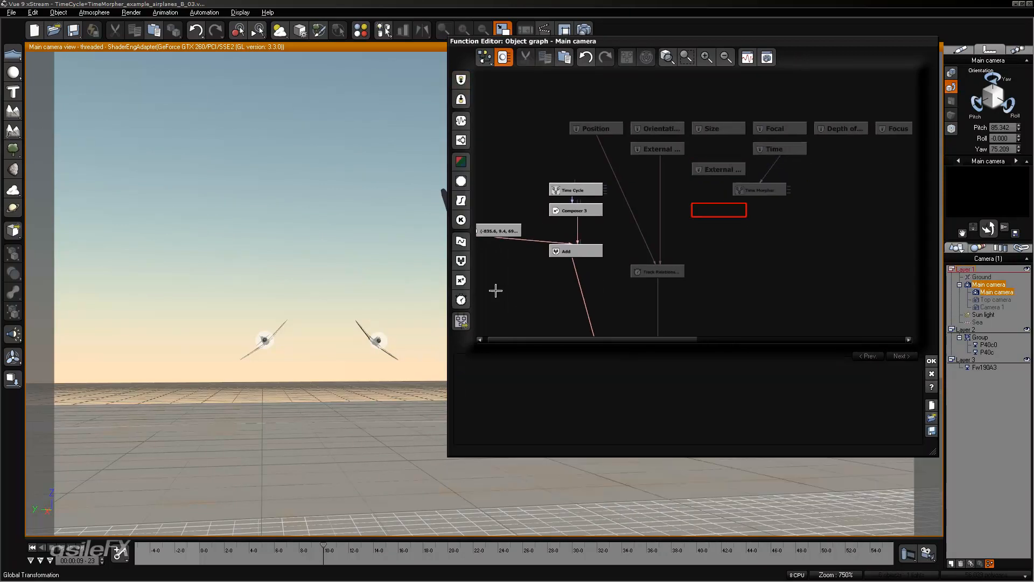
{"action": "left_click", "coordinate": [461, 260]}
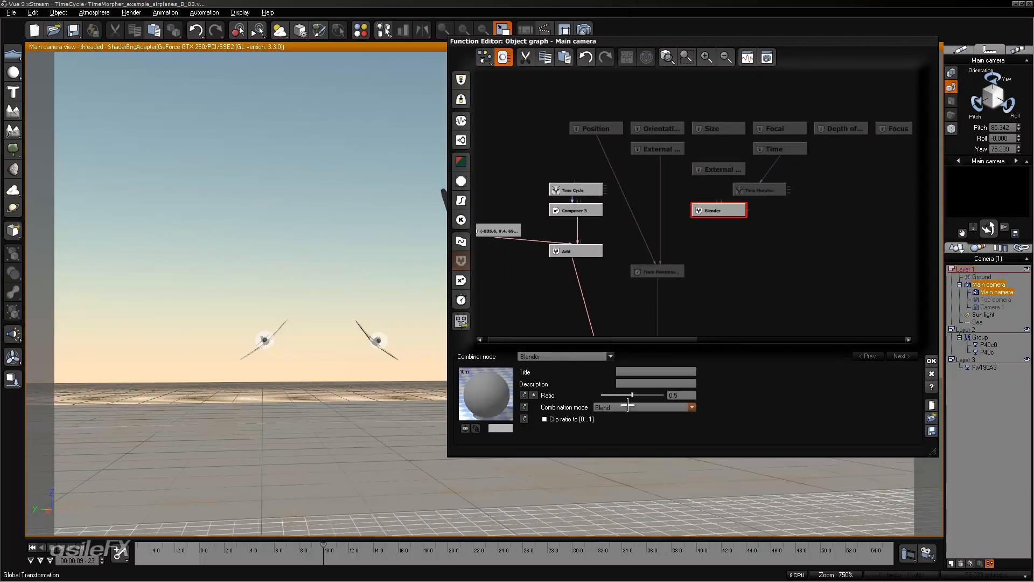
{"action": "left_click", "coordinate": [550, 356]}
{"action": "left_click", "coordinate": [548, 373]}
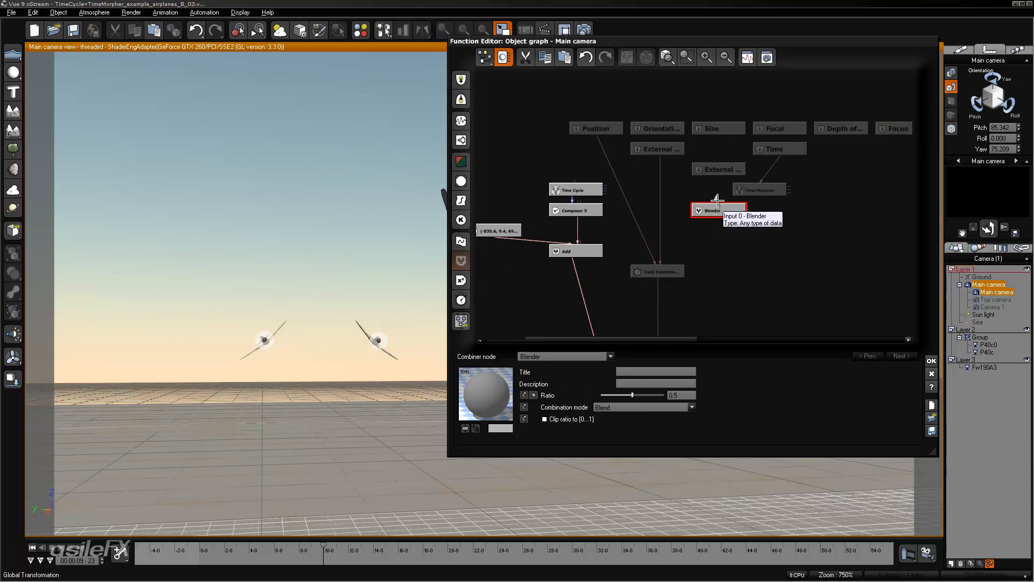
- Connect the Fw190A3 External Dependency to the Blender's first input and the Group External Dependency to its second input
{"action": "left_click_drag", "start_coordinate": [718, 200], "coordinate": [654, 152]}
{"action": "left_click", "coordinate": [658, 151]}
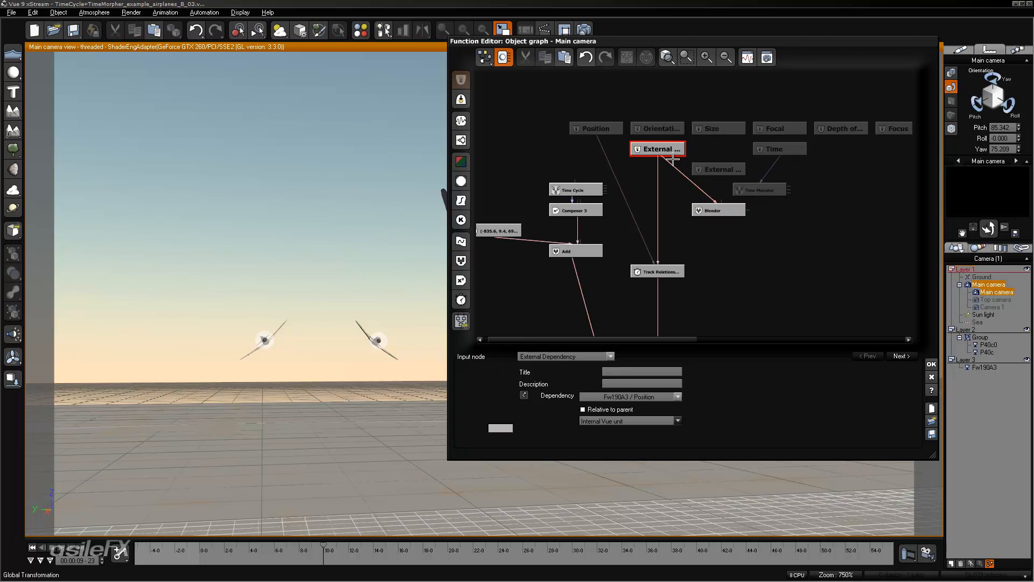
{"action": "left_click", "coordinate": [715, 211]}
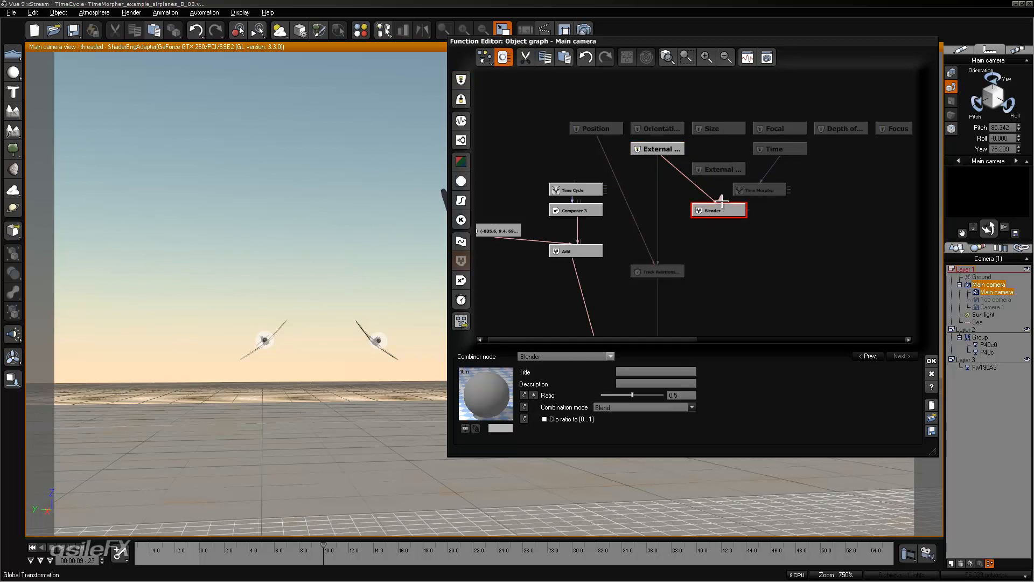
{"action": "left_click_drag", "start_coordinate": [721, 200], "coordinate": [720, 170]}
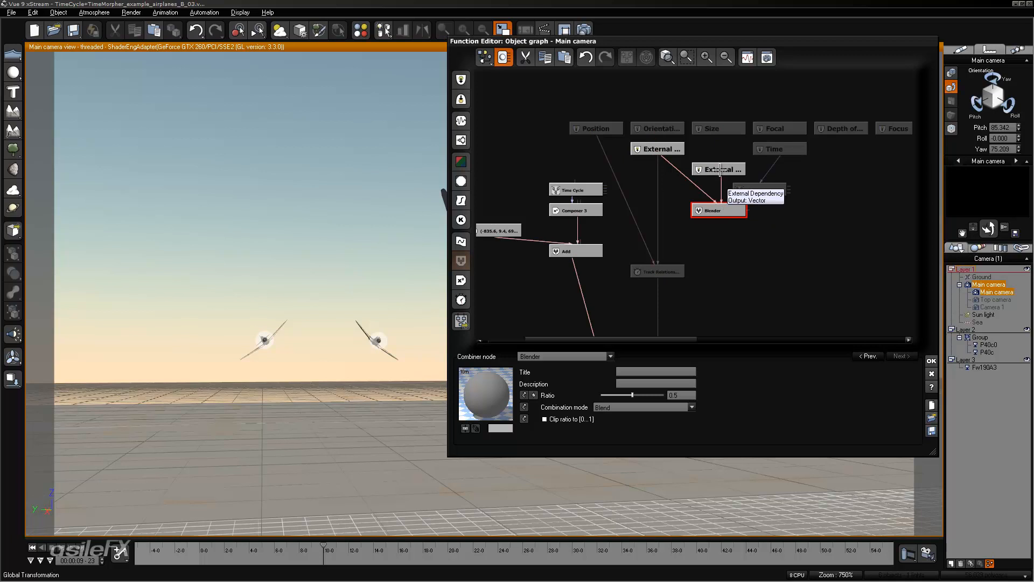
{"action": "left_click", "coordinate": [719, 169]}
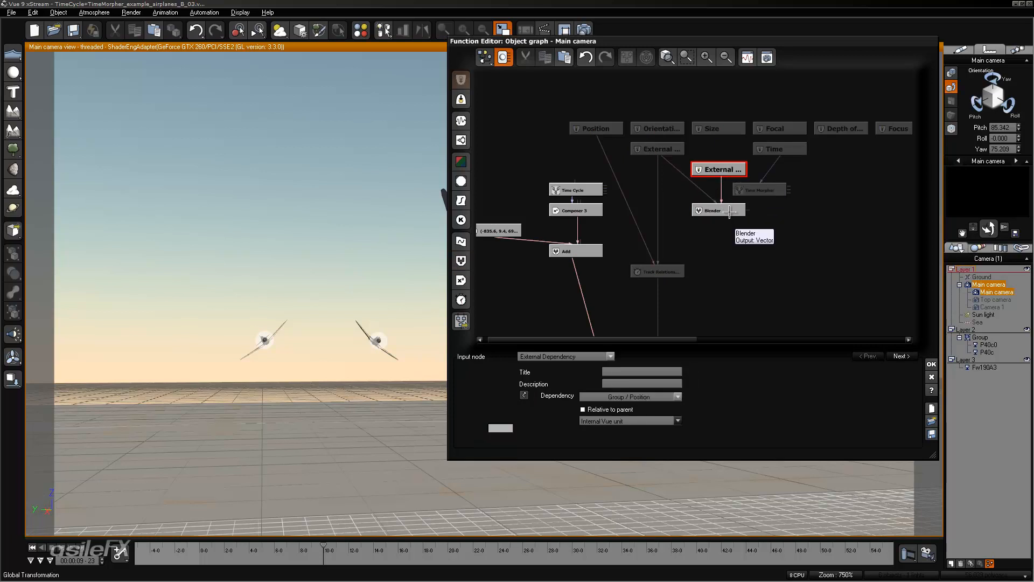
- Drive the Blender's Ratio with the Time Morpher, feed the Blender into Track Relationship instead of the External Dependency, and accept the graph
{"action": "mouse_move", "coordinate": [730, 219]}
{"action": "left_mouse_down"}
{"action": "mouse_move", "coordinate": [709, 199]}
{"action": "mouse_move", "coordinate": [714, 209]}
{"action": "left_mouse_up"}
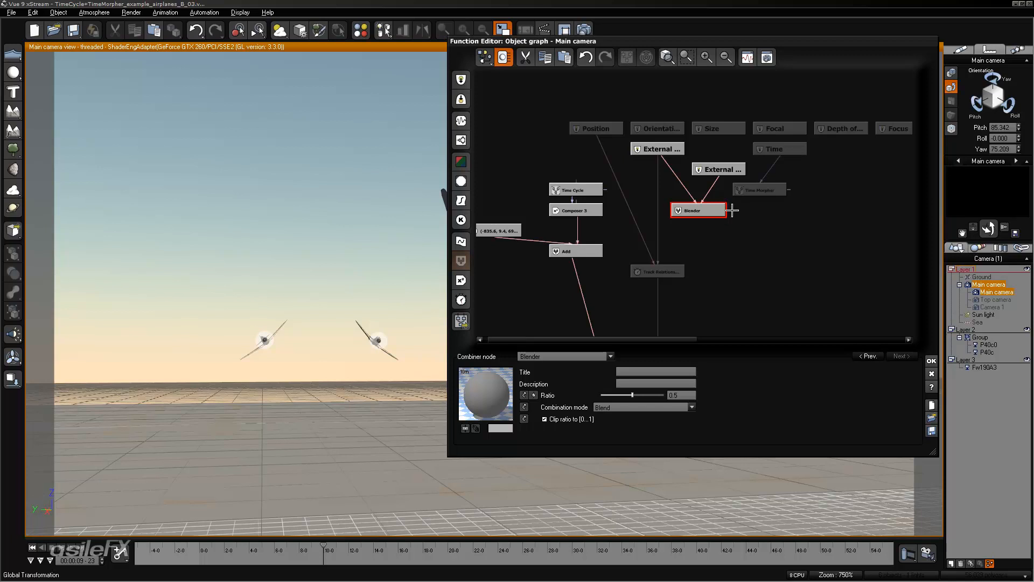
{"action": "left_click_drag", "start_coordinate": [731, 210], "coordinate": [781, 207]}
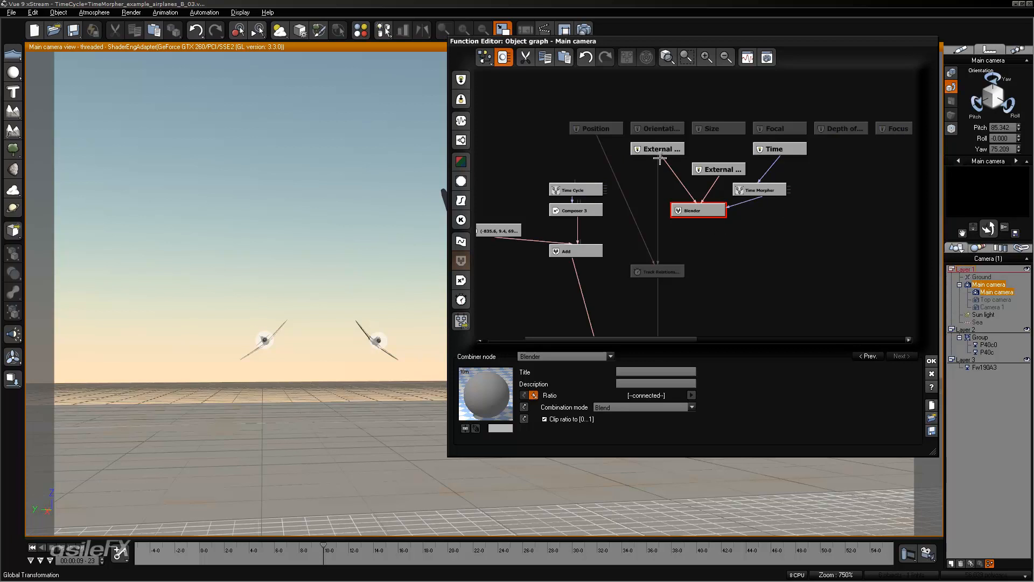
{"action": "left_click_drag", "start_coordinate": [657, 158], "coordinate": [700, 211]}
{"action": "left_click", "coordinate": [759, 188]}
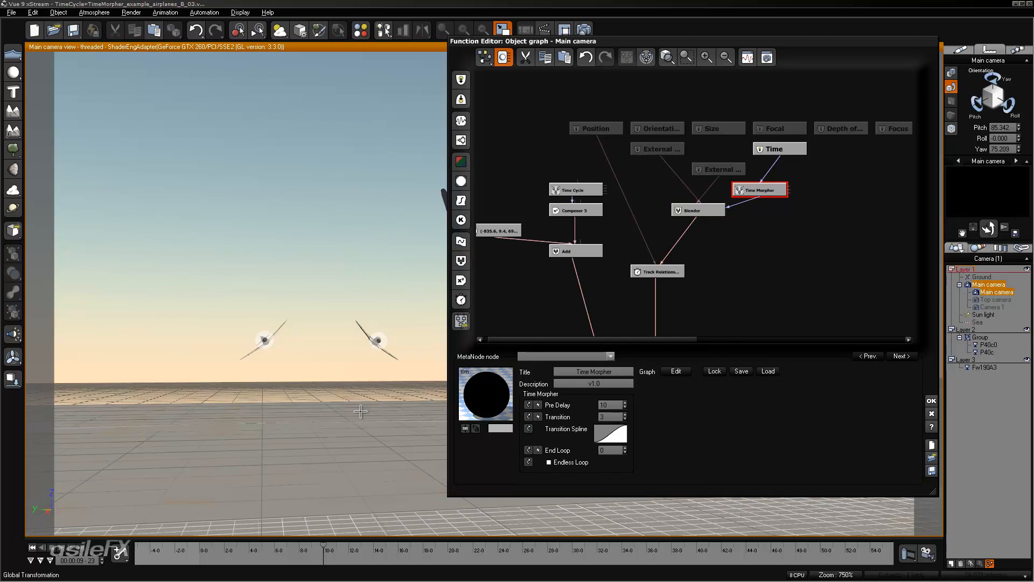
{"action": "left_click", "coordinate": [931, 401]}
- Scrub the animation between about 8 and 13 seconds to check how the camera switches its tracking target
{"action": "mouse_move", "coordinate": [308, 550]}
{"action": "left_mouse_down"}
{"action": "mouse_move", "coordinate": [278, 549]}
{"action": "mouse_move", "coordinate": [371, 533]}
{"action": "mouse_move", "coordinate": [385, 533]}
{"action": "mouse_move", "coordinate": [328, 548]}
{"action": "mouse_move", "coordinate": [426, 539]}
{"action": "mouse_move", "coordinate": [304, 549]}
{"action": "left_mouse_up"}
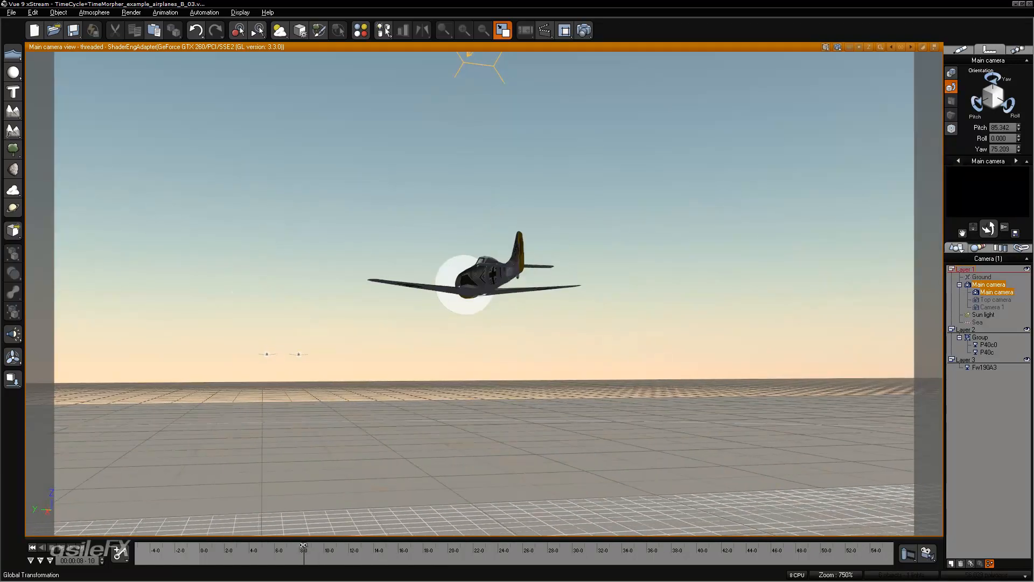
{"action": "left_click_drag", "start_coordinate": [303, 545], "coordinate": [362, 550]}
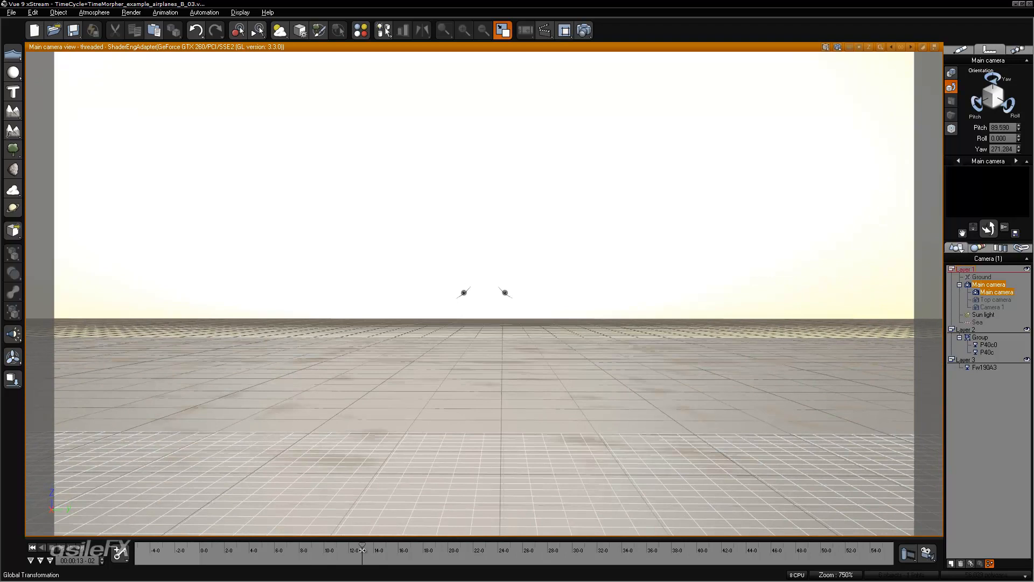
- Reopen the Main camera's graph and move the Blender node slightly farther away from the Time Morpher
{"action": "left_click", "coordinate": [991, 563]}
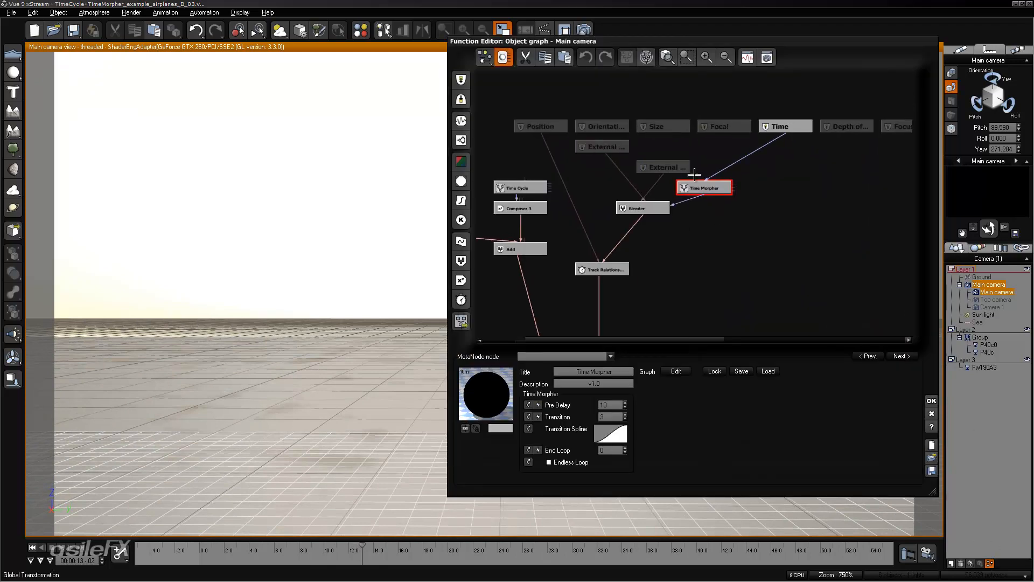
{"action": "left_click", "coordinate": [706, 57]}
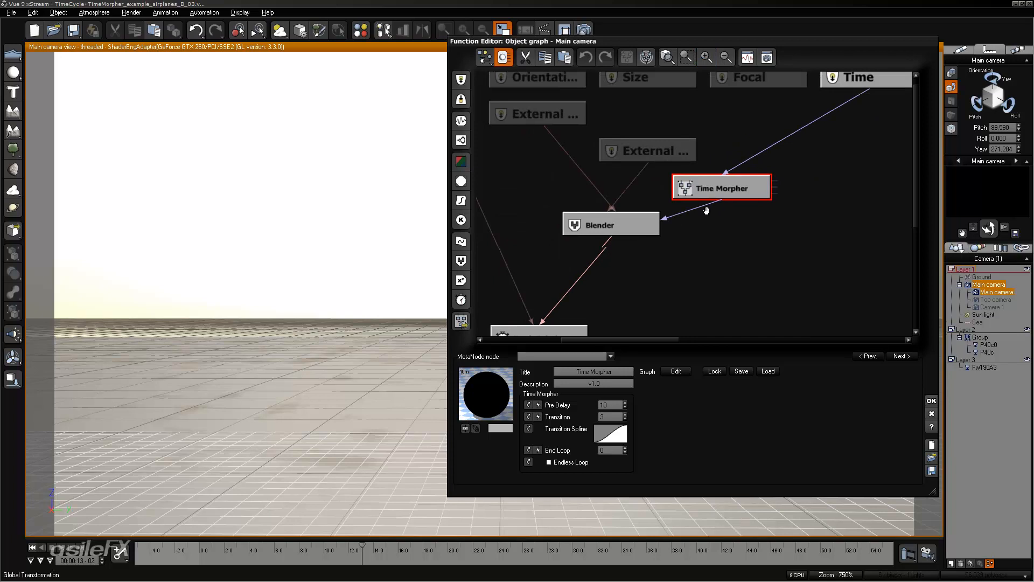
{"action": "left_click", "coordinate": [652, 227]}
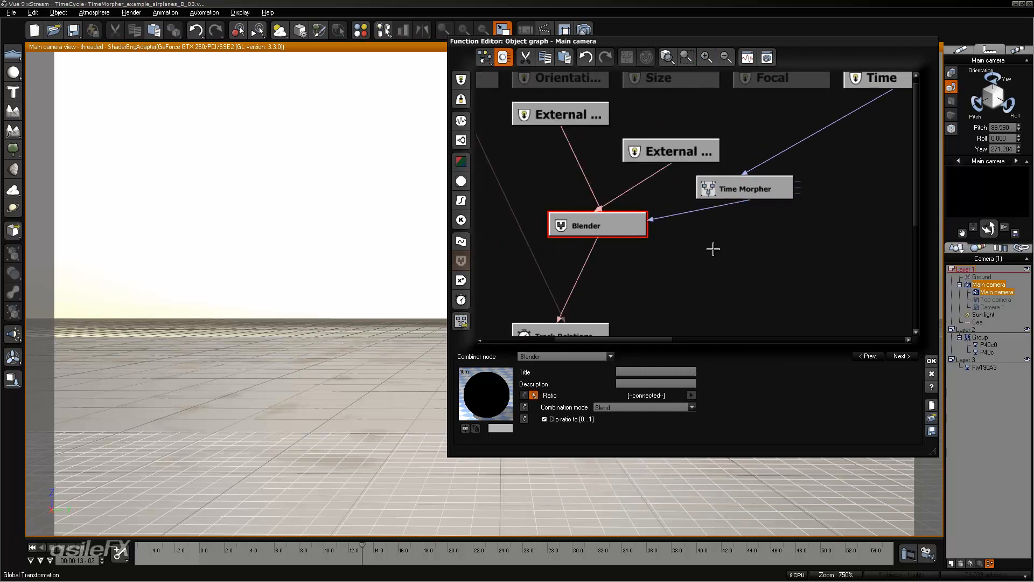
{"action": "left_click_drag", "start_coordinate": [713, 247], "coordinate": [734, 223]}
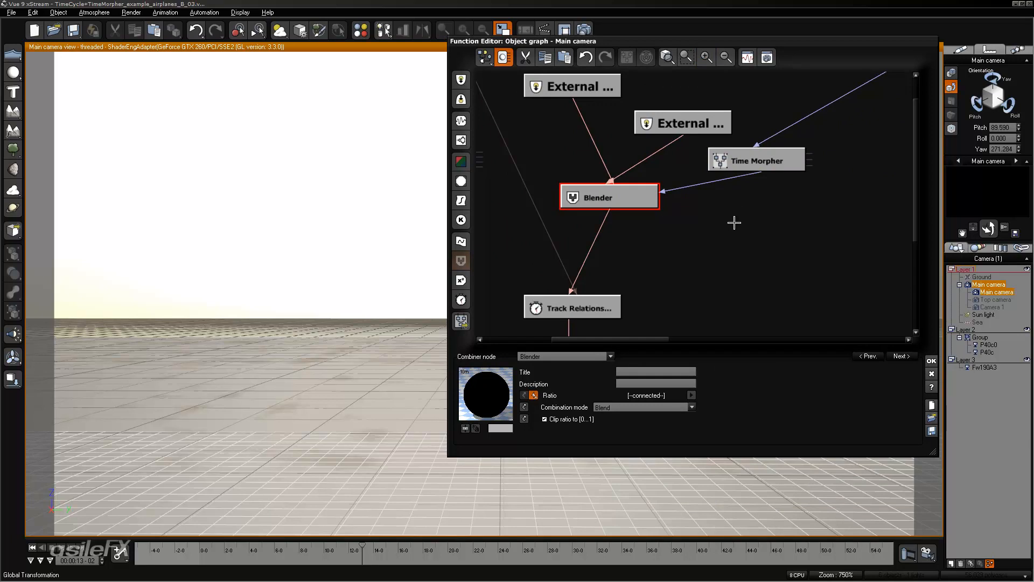
{"action": "left_click_drag", "start_coordinate": [745, 216], "coordinate": [704, 232]}
- Duplicate the Time Morpher node and place the copy below the original
{"action": "left_click", "coordinate": [752, 187]}
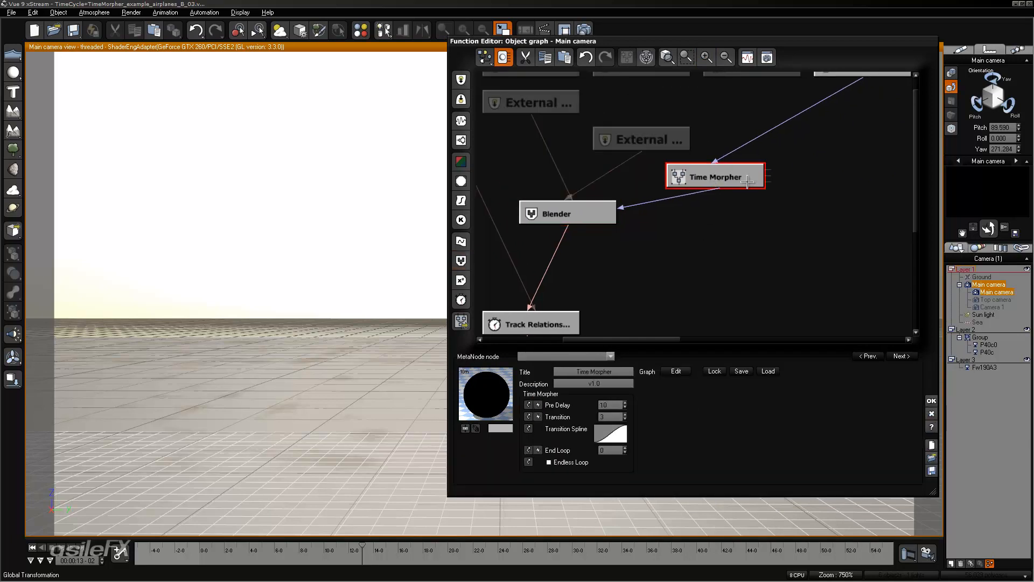
{"action": "left_click", "coordinate": [726, 216]}
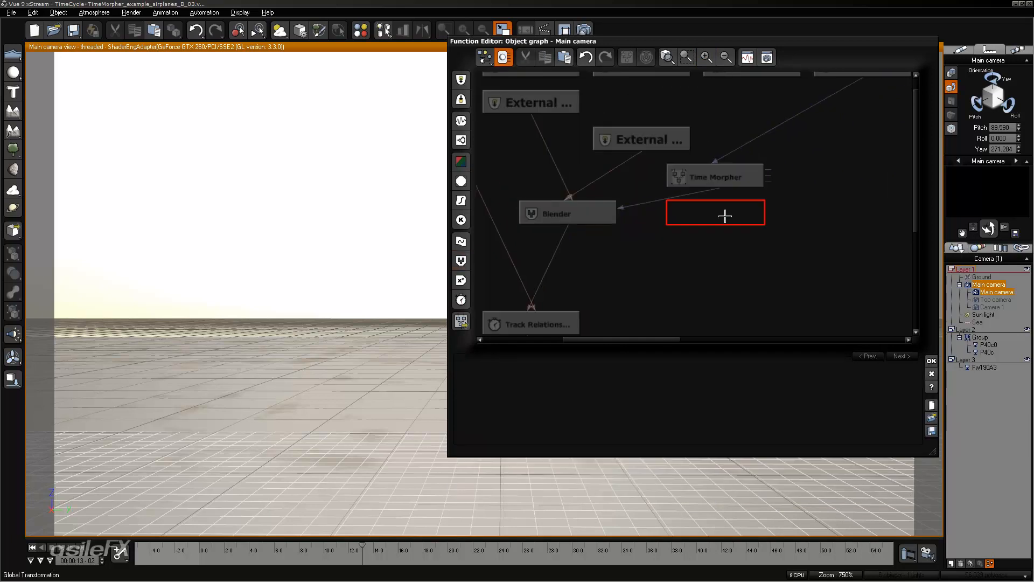
{"action": "key", "text": "ctrl+v"}
{"action": "left_click_drag", "start_coordinate": [726, 216], "coordinate": [728, 247]}
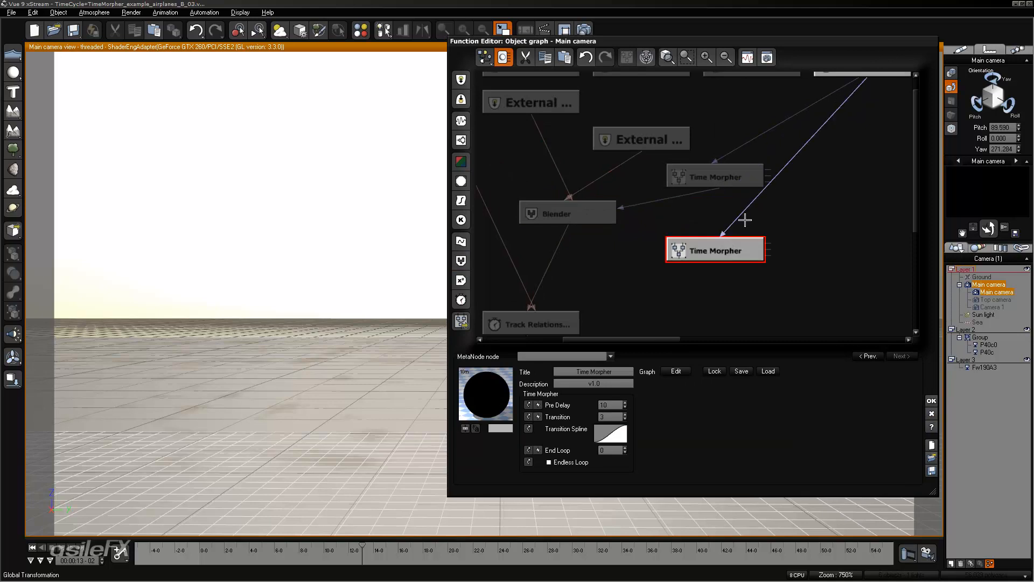
- Feed the copied Time Morpher from the original one instead of the Time node and place it directly beneath the original
{"action": "middle_click_drag", "start_coordinate": [753, 201], "coordinate": [706, 239]}
{"action": "left_click_drag", "start_coordinate": [821, 116], "coordinate": [672, 221]}
{"action": "left_click", "coordinate": [686, 226]}
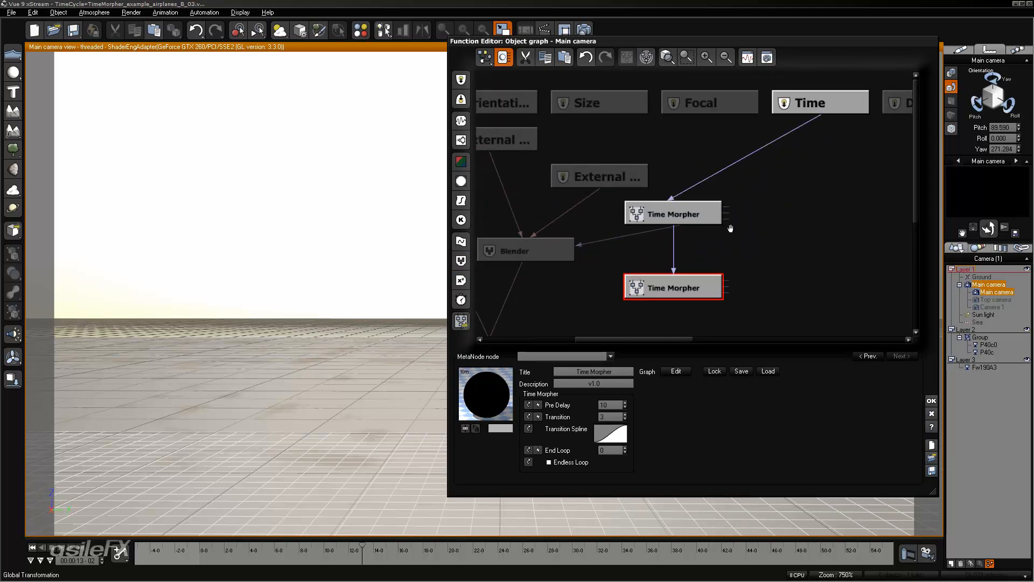
{"action": "middle_click_drag", "start_coordinate": [711, 237], "coordinate": [806, 225]}
{"action": "left_click_drag", "start_coordinate": [771, 258], "coordinate": [771, 222]}
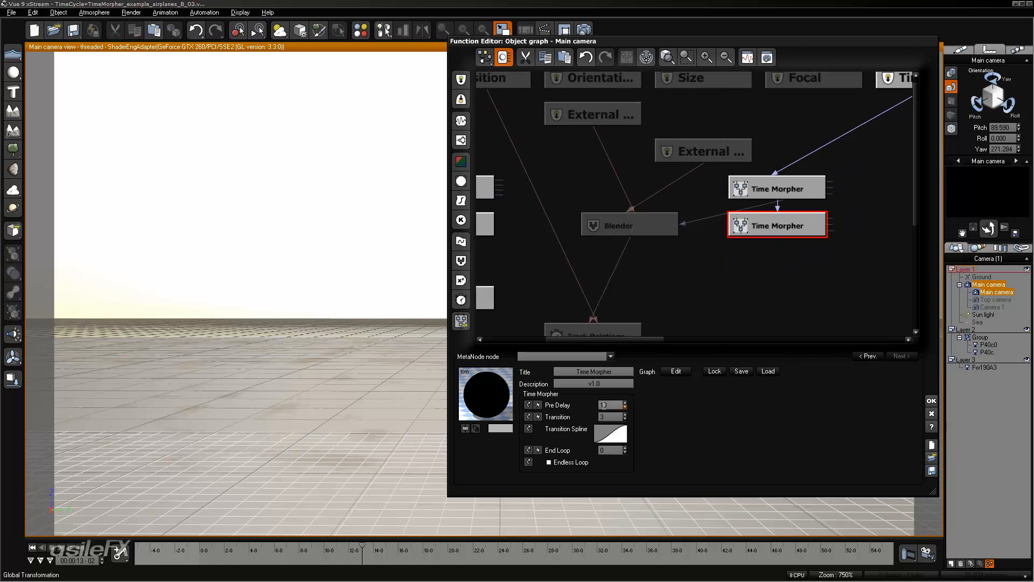
- Compare the two Time Morpher nodes' timing settings and set the lower one's Pre Delay to 0.5
{"action": "left_click", "coordinate": [787, 195]}
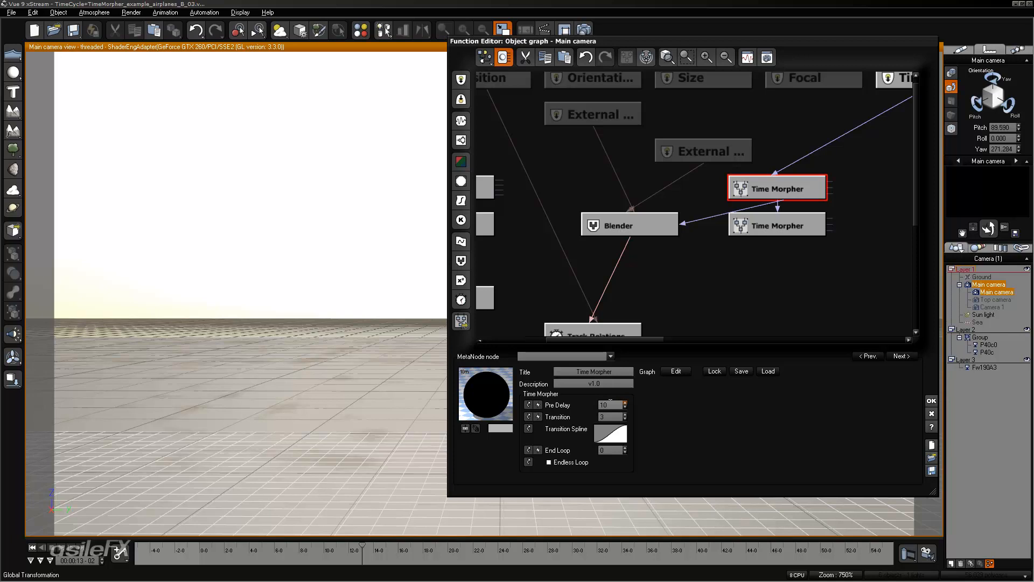
{"action": "left_click", "coordinate": [611, 417]}
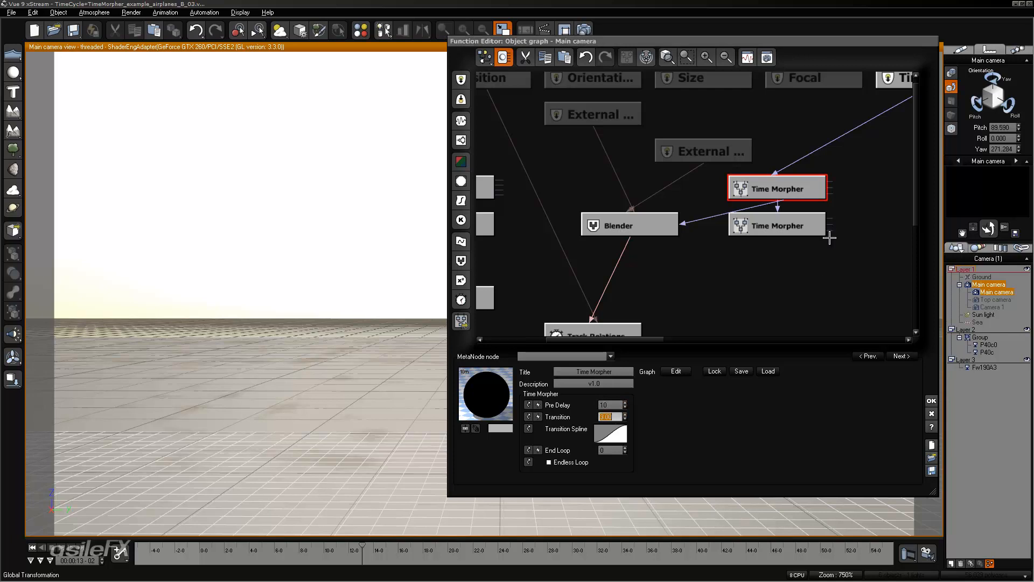
{"action": "left_click", "coordinate": [771, 226]}
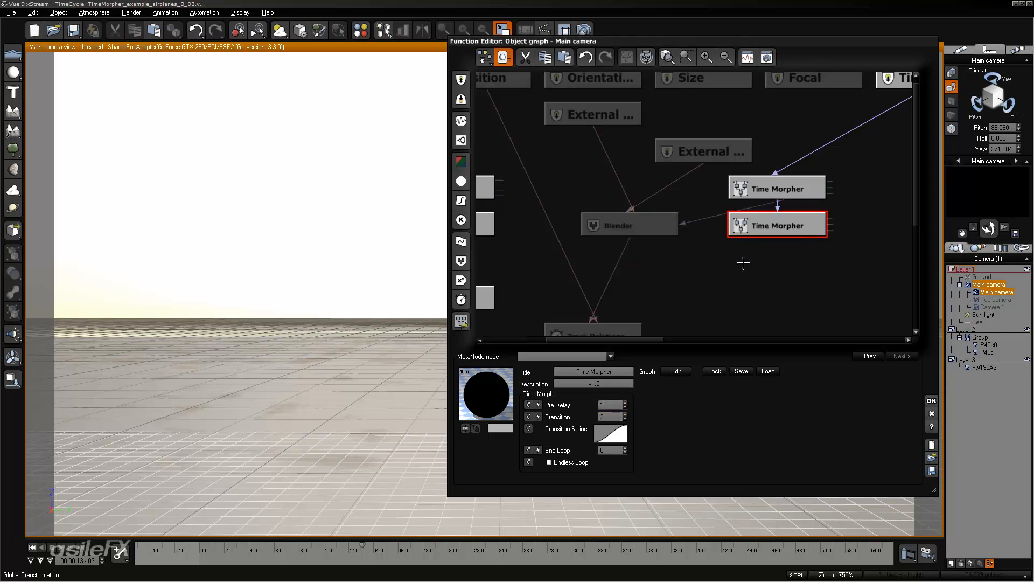
{"action": "left_click", "coordinate": [607, 405]}
{"action": "type", "text": "0"}
{"action": "left_click", "coordinate": [611, 404]}
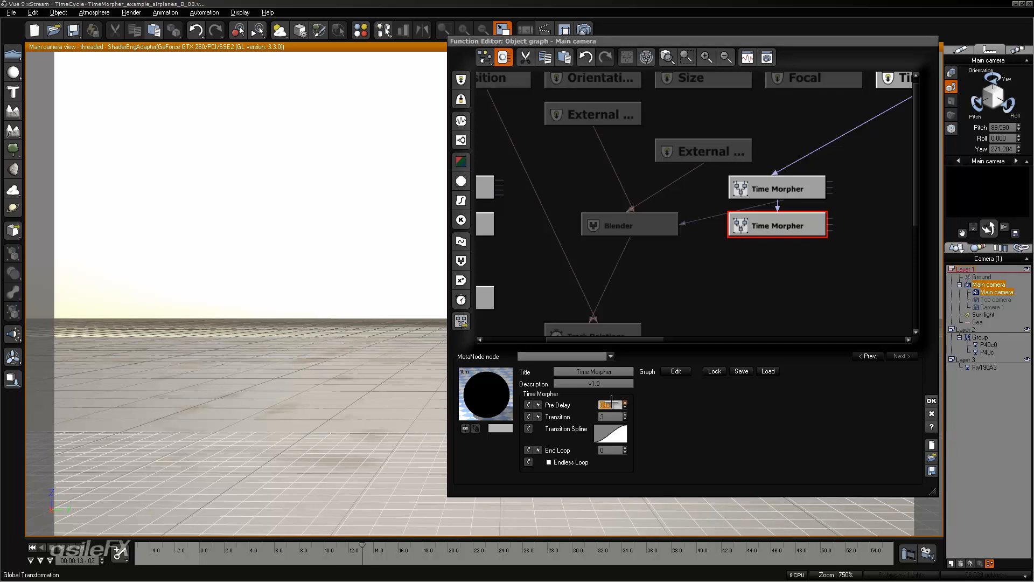
{"action": "type", "text": ".5"}
{"action": "key", "text": "Return"}
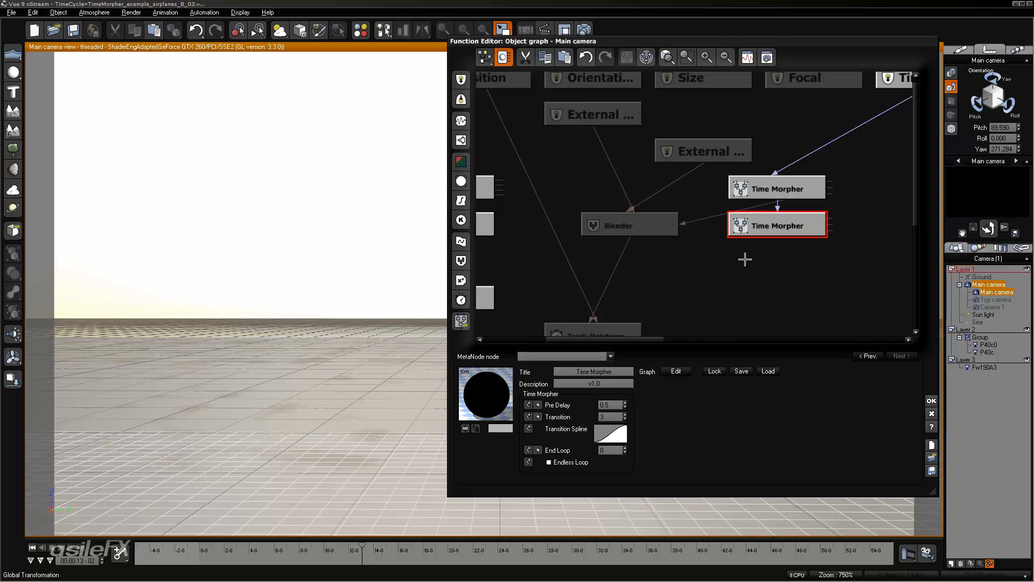
{"action": "left_click", "coordinate": [776, 190]}
{"action": "left_click", "coordinate": [780, 219]}
{"action": "left_click", "coordinate": [613, 416]}
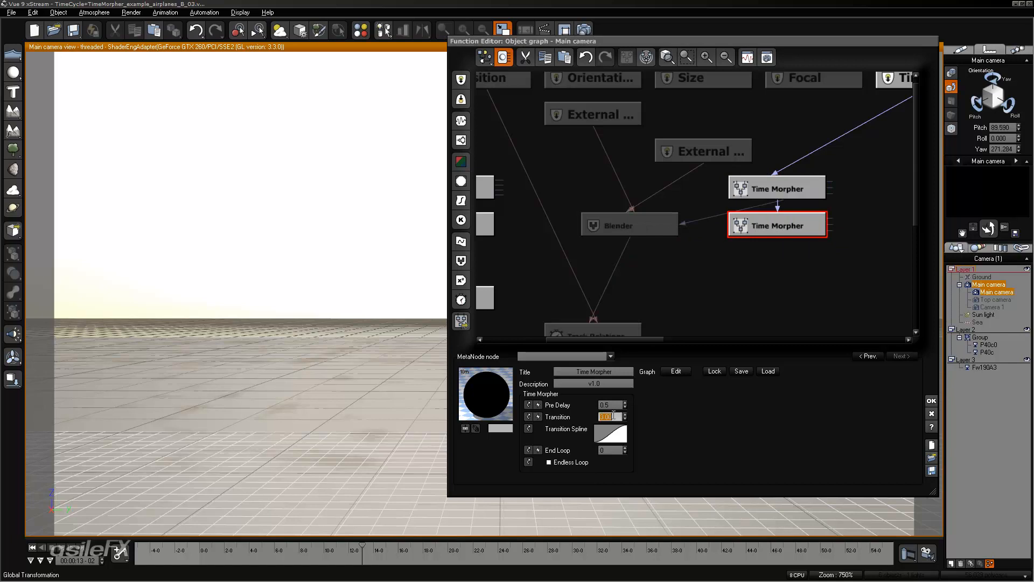
{"action": "left_click", "coordinate": [776, 233]}
{"action": "mouse_move", "coordinate": [789, 226]}
{"action": "left_mouse_down"}
{"action": "mouse_move", "coordinate": [777, 250]}
{"action": "mouse_move", "coordinate": [785, 228]}
{"action": "left_mouse_up"}
- Add a second Blender node to the graph and place it below the Time Morpher and Blender nodes, with a gap beneath them
{"action": "left_click", "coordinate": [733, 259]}
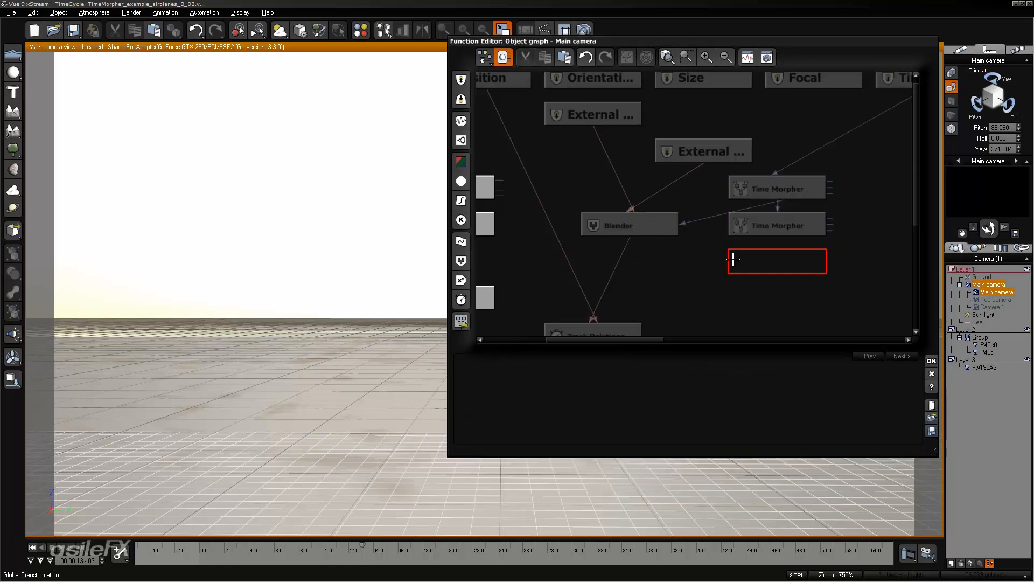
{"action": "left_click", "coordinate": [689, 269]}
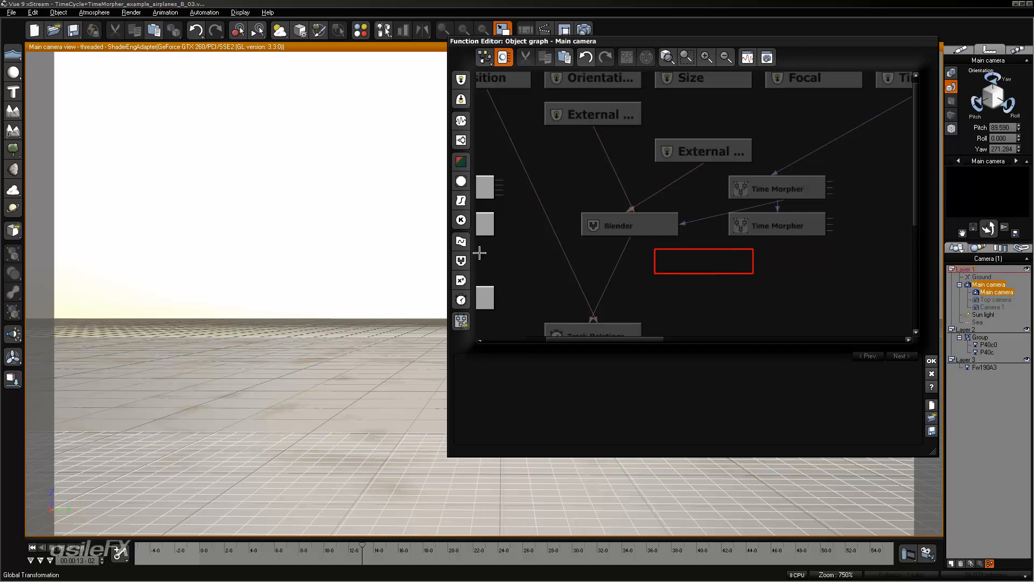
{"action": "left_click", "coordinate": [461, 261]}
{"action": "left_click", "coordinate": [704, 262]}
{"action": "left_click_drag", "start_coordinate": [708, 277], "coordinate": [657, 312]}
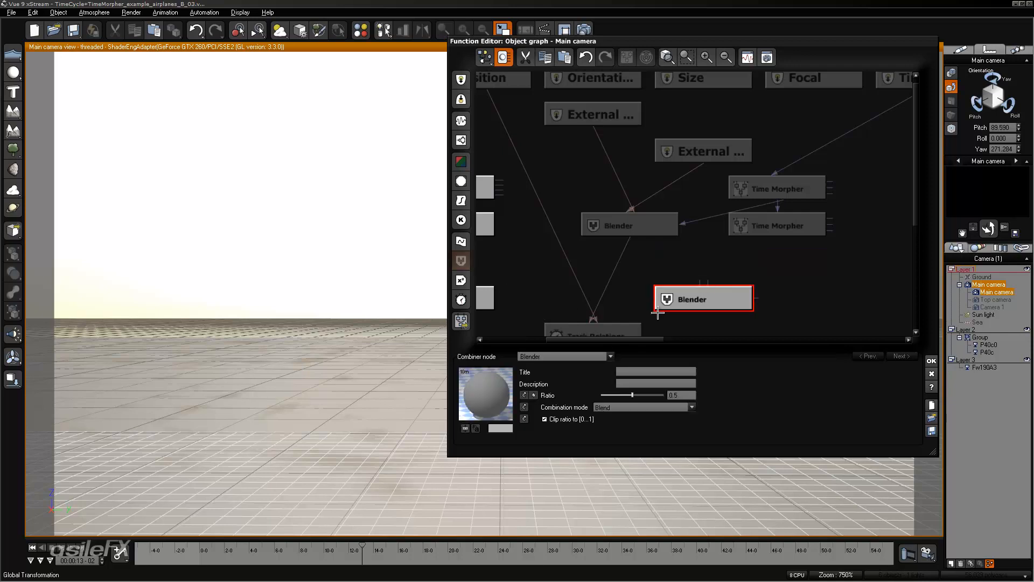
- Connect the first Blender and the Fw190A3 position dependency to the new Blender's two inputs, and move it up one row
{"action": "left_click_drag", "start_coordinate": [700, 280], "coordinate": [630, 235]}
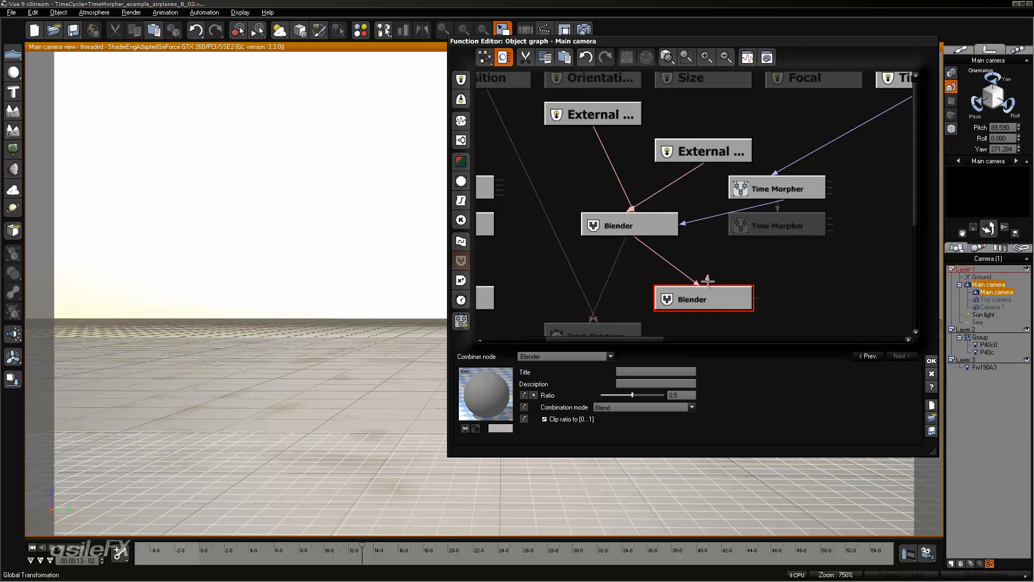
{"action": "left_click", "coordinate": [634, 114]}
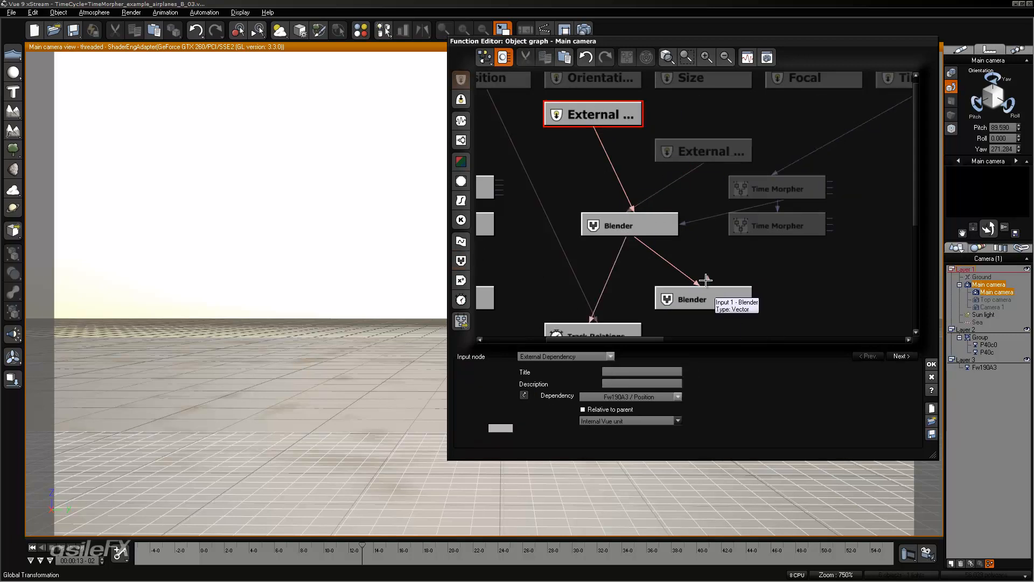
{"action": "left_click_drag", "start_coordinate": [704, 282], "coordinate": [629, 122]}
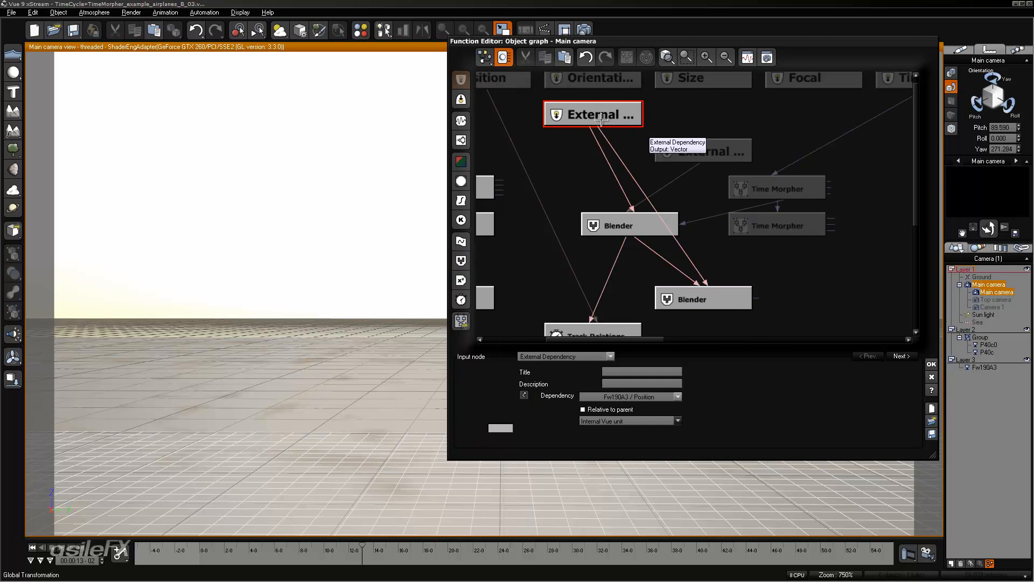
{"action": "left_click", "coordinate": [691, 297]}
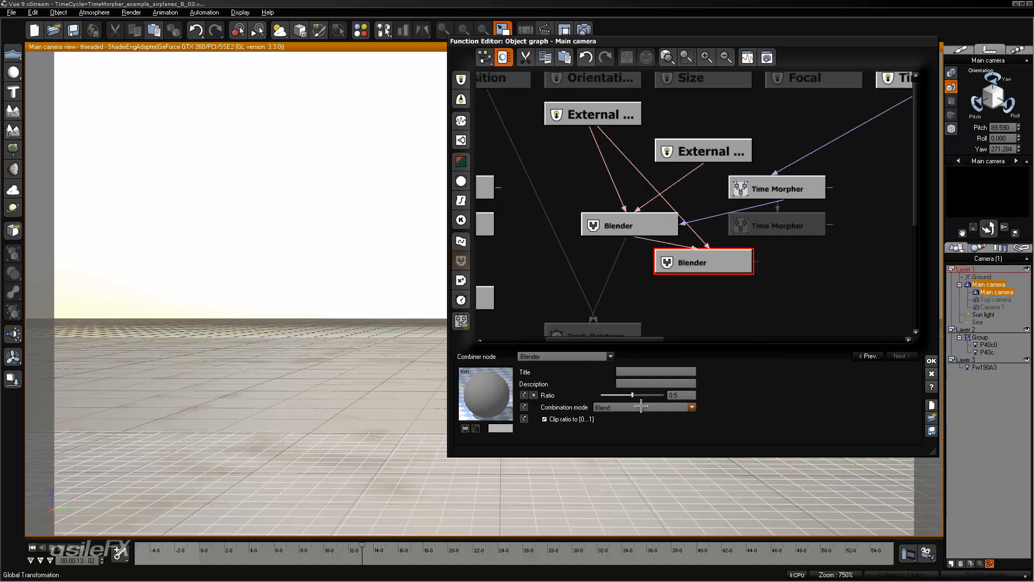
- Connect the new Blender's ratio input to the Ratio output of the lower Time Morpher
{"action": "left_click_drag", "start_coordinate": [761, 258], "coordinate": [777, 231]}
{"action": "left_click", "coordinate": [779, 288]}
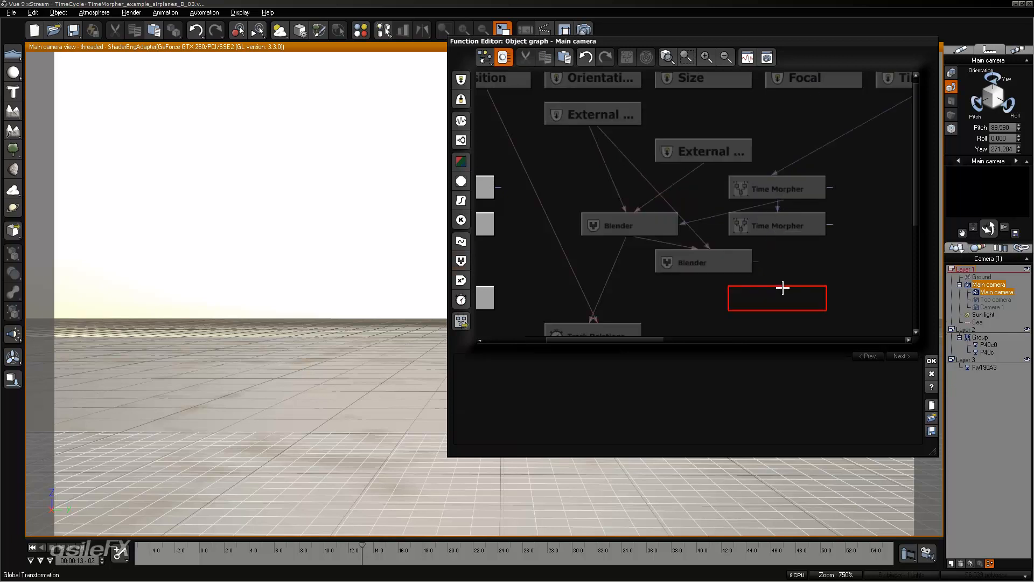
{"action": "left_click", "coordinate": [730, 265]}
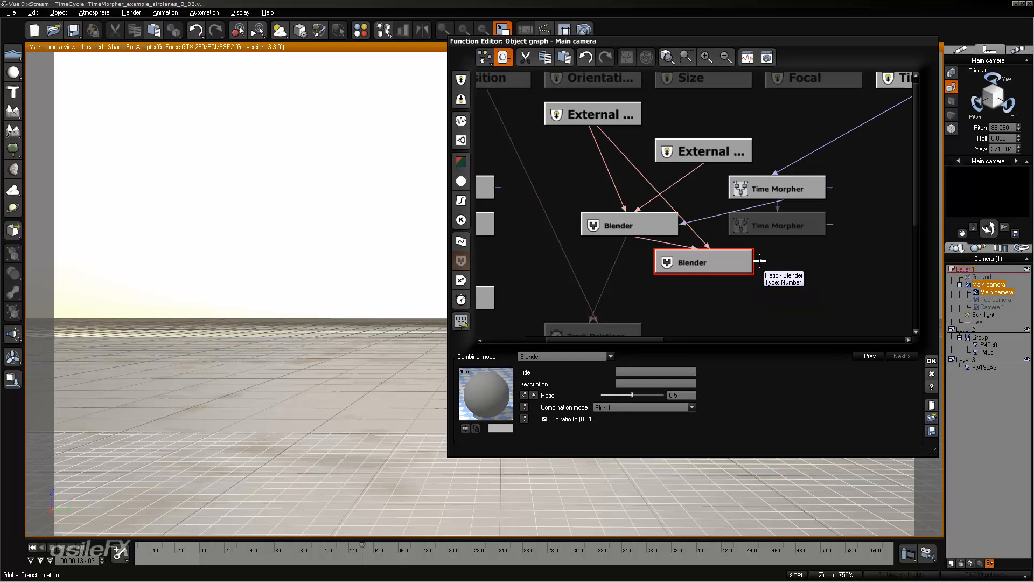
{"action": "left_click_drag", "start_coordinate": [759, 263], "coordinate": [777, 235]}
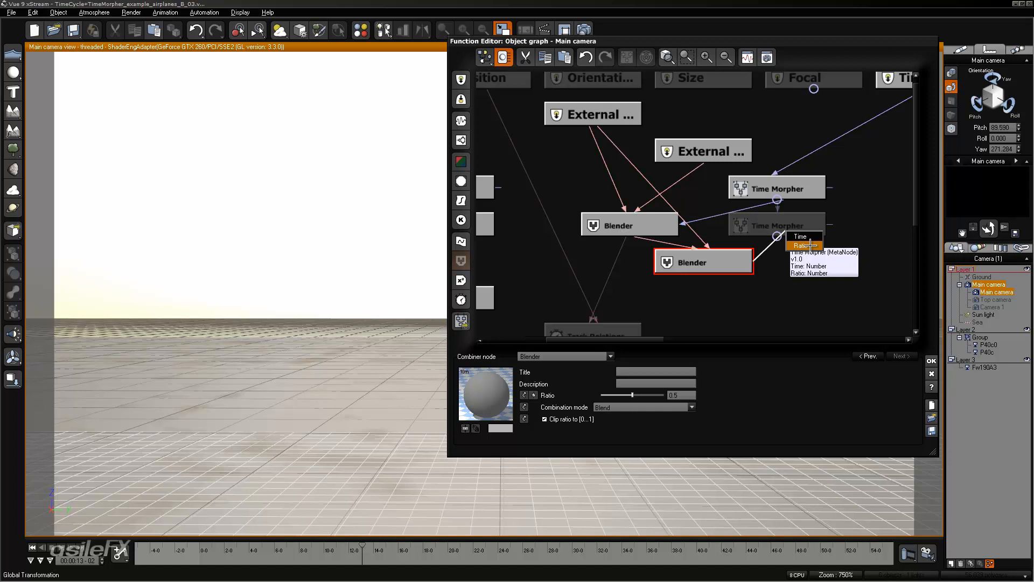
{"action": "left_click", "coordinate": [806, 246]}
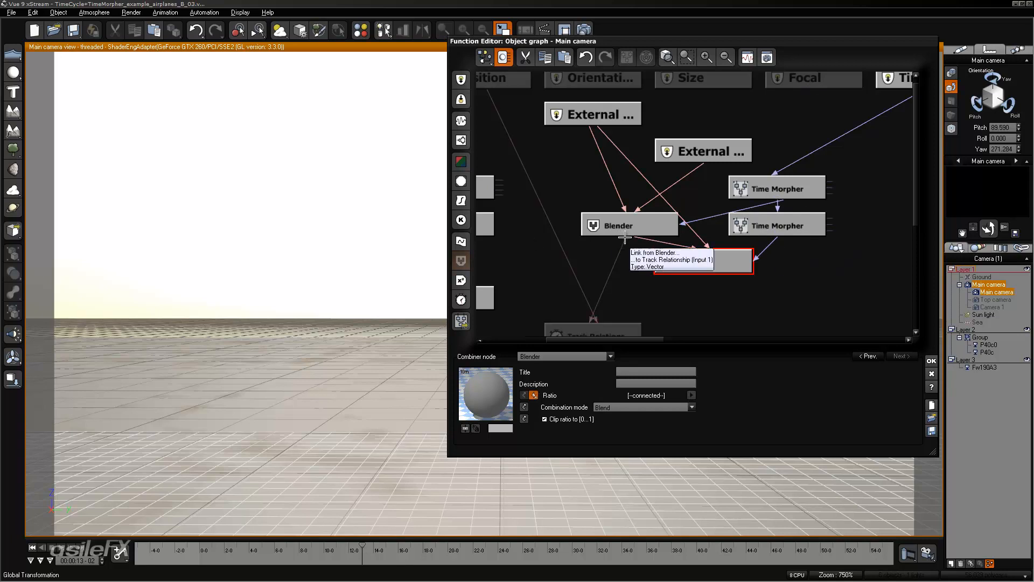
- Feed the Track Relationship node from the new Blender instead of the first one, and scrub the animation to about 17 seconds
{"action": "left_click_drag", "start_coordinate": [625, 238], "coordinate": [617, 306]}
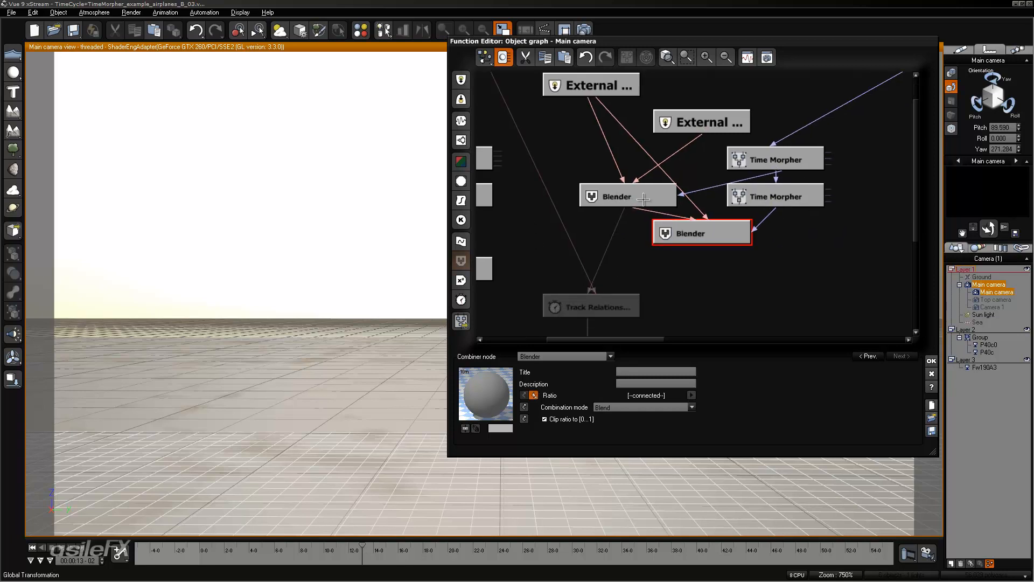
{"action": "left_click_drag", "start_coordinate": [623, 209], "coordinate": [663, 234]}
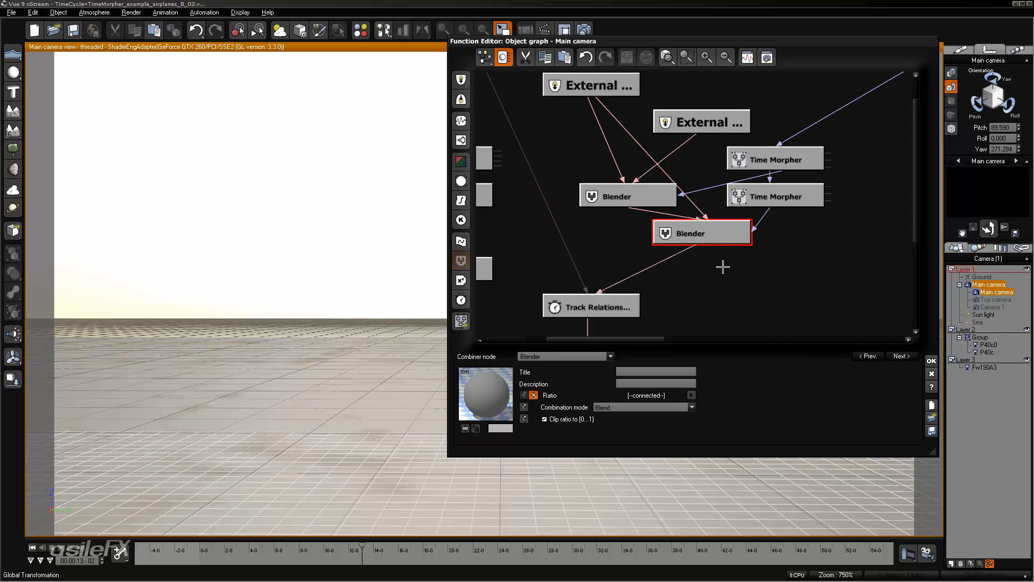
{"action": "left_click", "coordinate": [930, 360]}
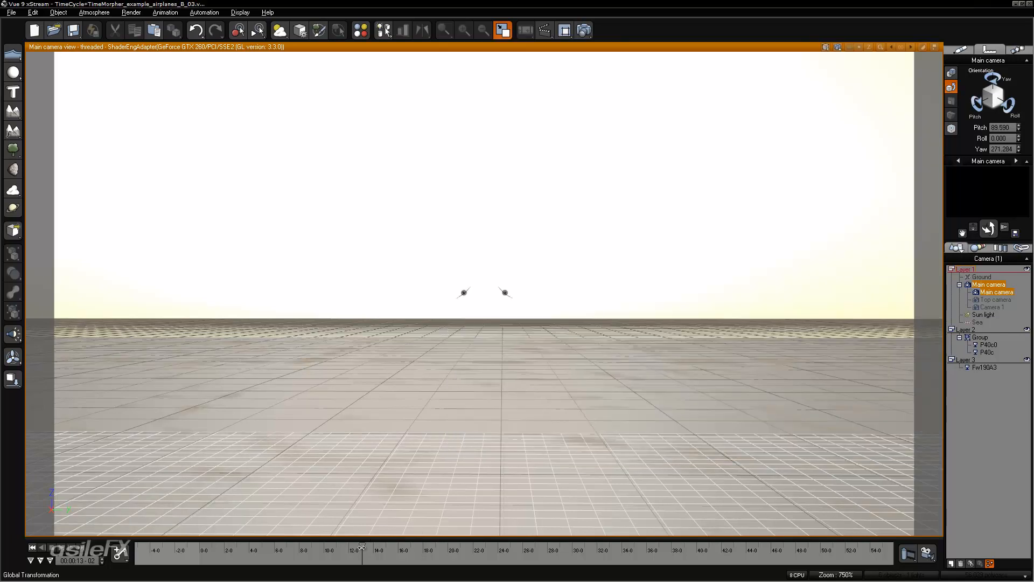
{"action": "left_click_drag", "start_coordinate": [362, 548], "coordinate": [412, 505]}
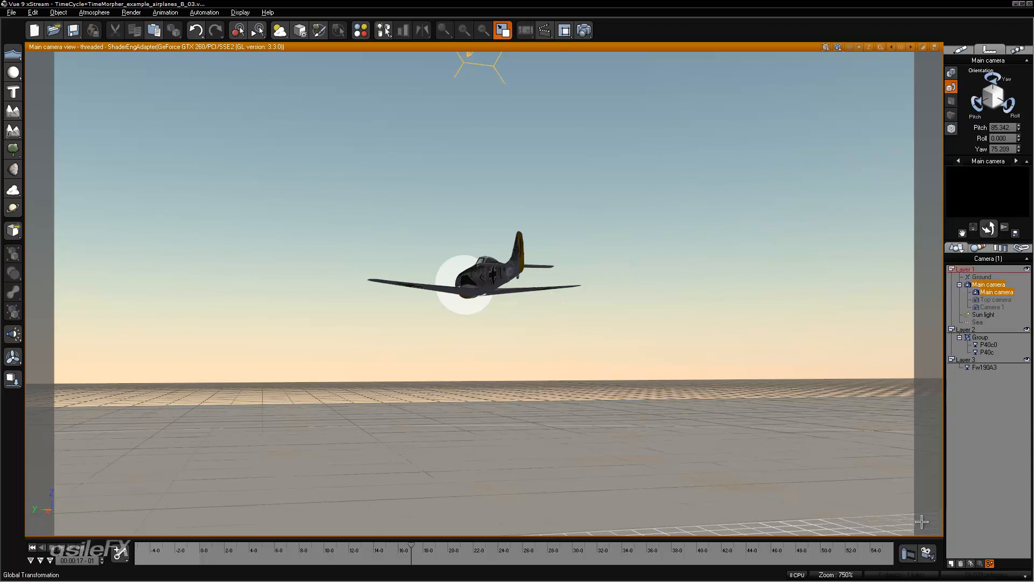
- Reopen the Main camera's graph and set the lower Time Morpher's Transition to 4
{"action": "left_click", "coordinate": [989, 563]}
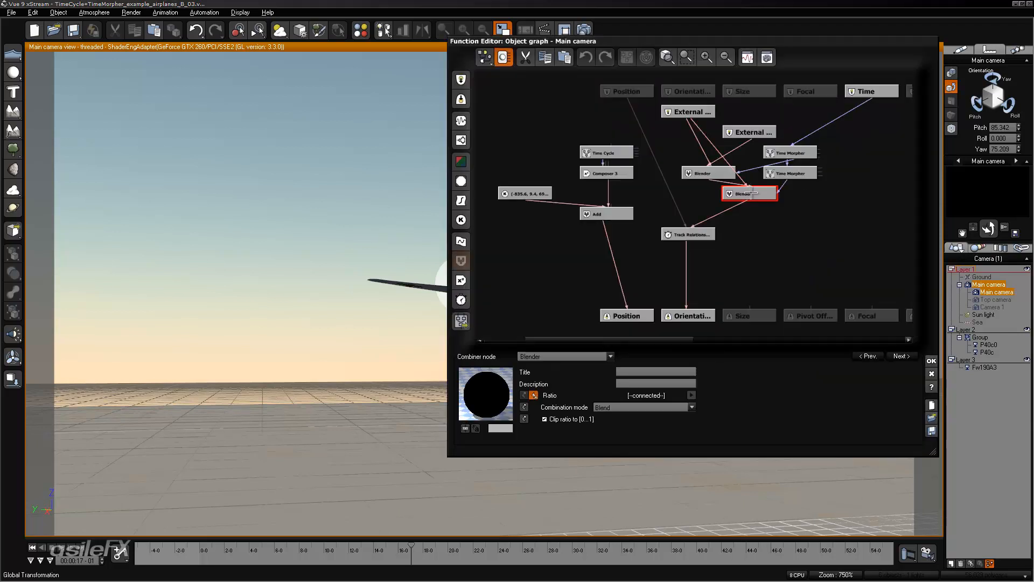
{"action": "left_click", "coordinate": [807, 170]}
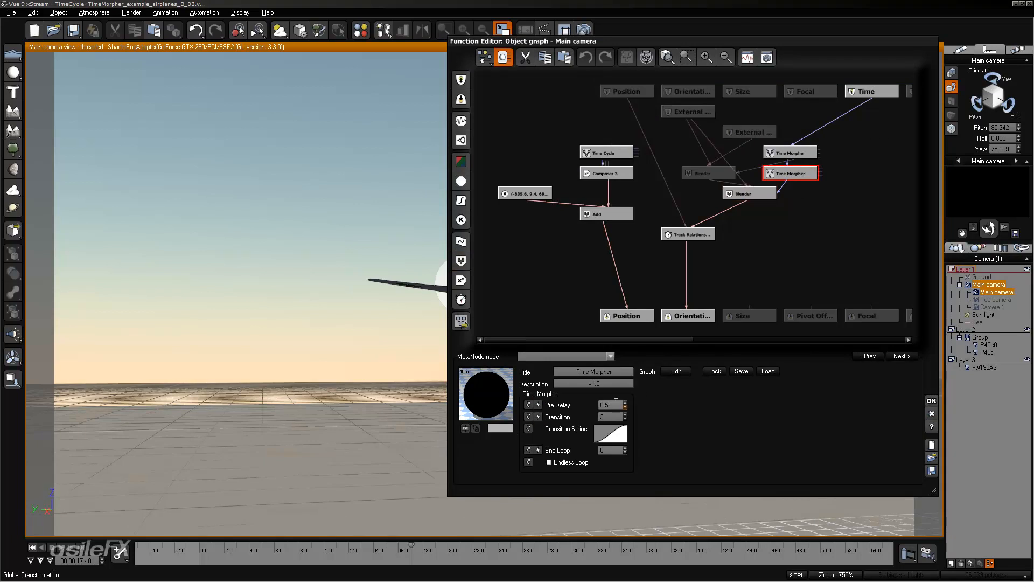
{"action": "left_click", "coordinate": [613, 416]}
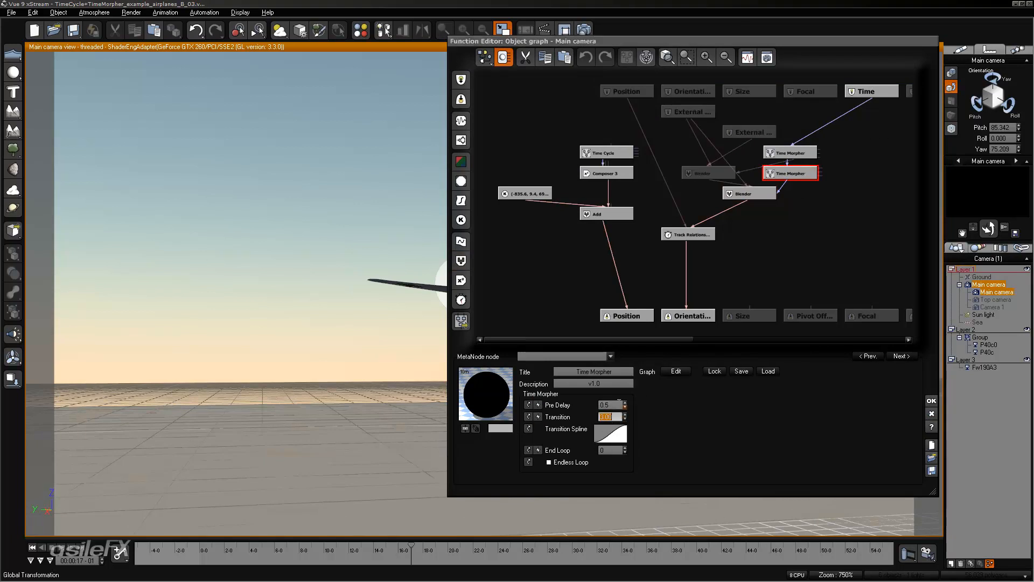
{"action": "type", "text": "4"}
{"action": "key", "text": "Return"}
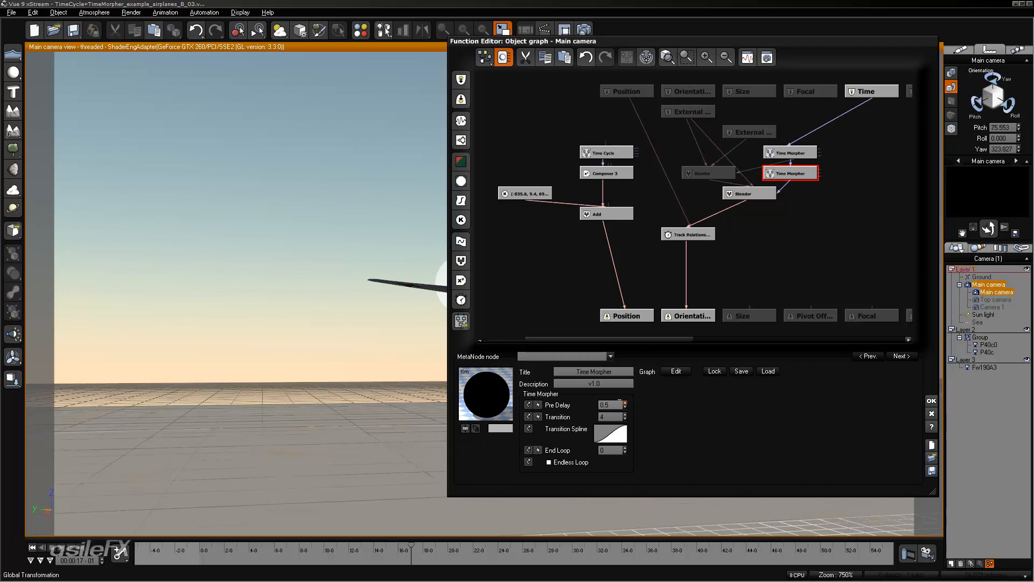
{"action": "left_click", "coordinate": [931, 404]}
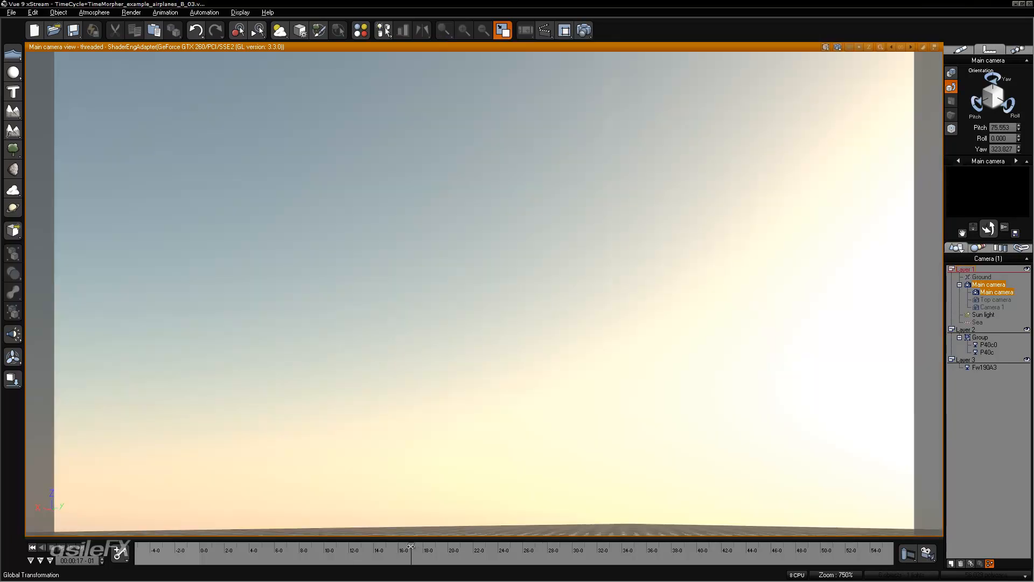
- Rewind the animation and scrub it from 0 to about 19 seconds to check the camera's tracking changes
{"action": "mouse_move", "coordinate": [411, 546]}
{"action": "left_mouse_down"}
{"action": "mouse_move", "coordinate": [362, 543]}
{"action": "mouse_move", "coordinate": [421, 540]}
{"action": "left_mouse_up"}
{"action": "left_click", "coordinate": [62, 547]}
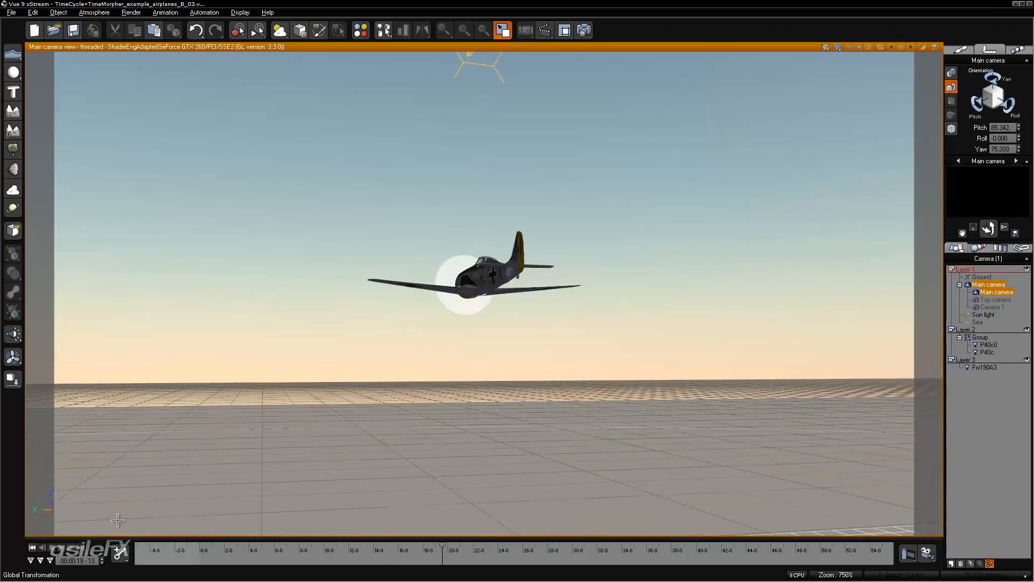
{"action": "left_click", "coordinate": [32, 547]}
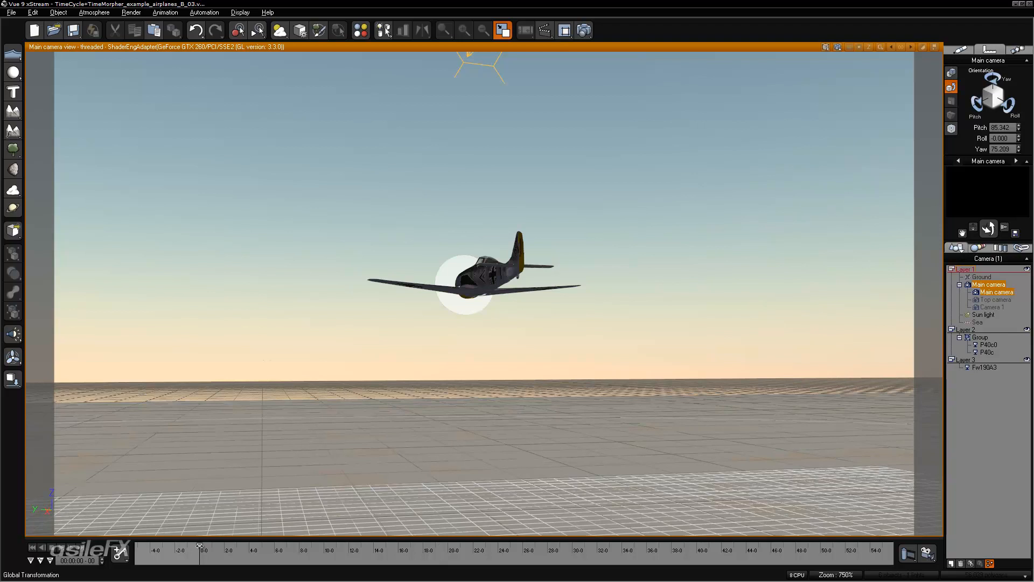
{"action": "left_click_drag", "start_coordinate": [199, 545], "coordinate": [437, 540]}
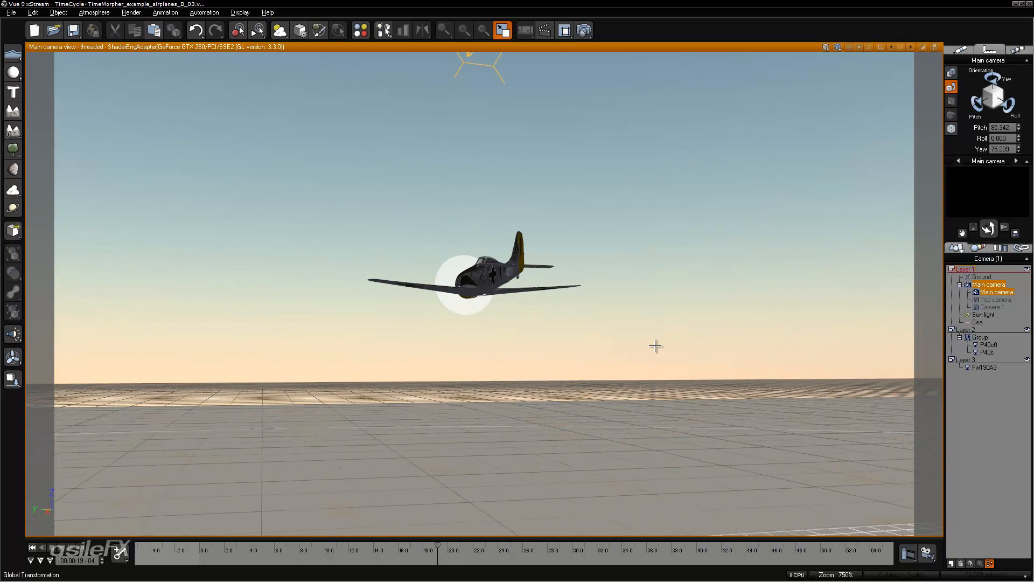
- Reopen the Main camera's graph and set the lower Time Morpher's Pre Delay to -1
{"action": "left_click", "coordinate": [988, 563]}
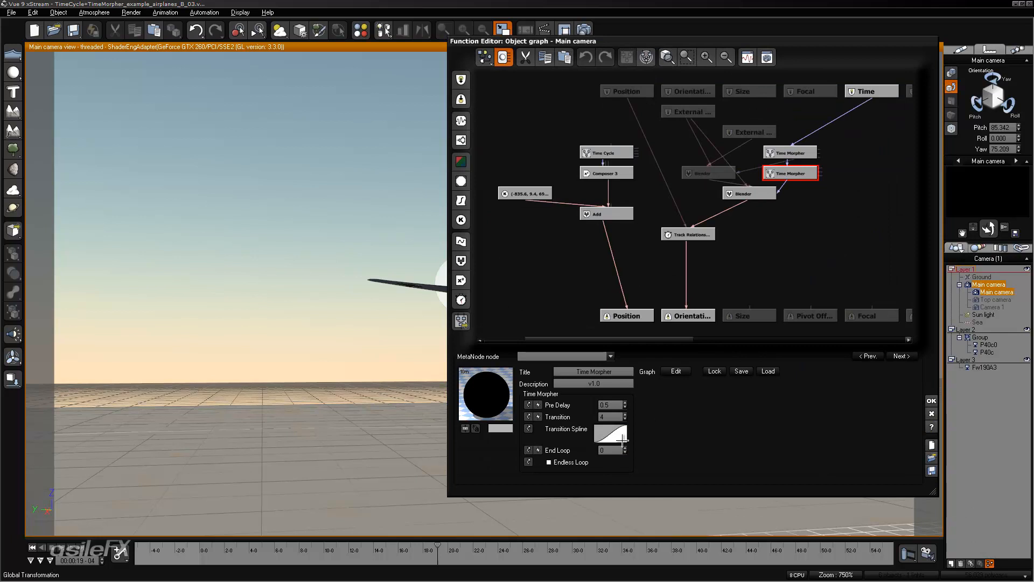
{"action": "middle_click_drag", "start_coordinate": [758, 243], "coordinate": [704, 256]}
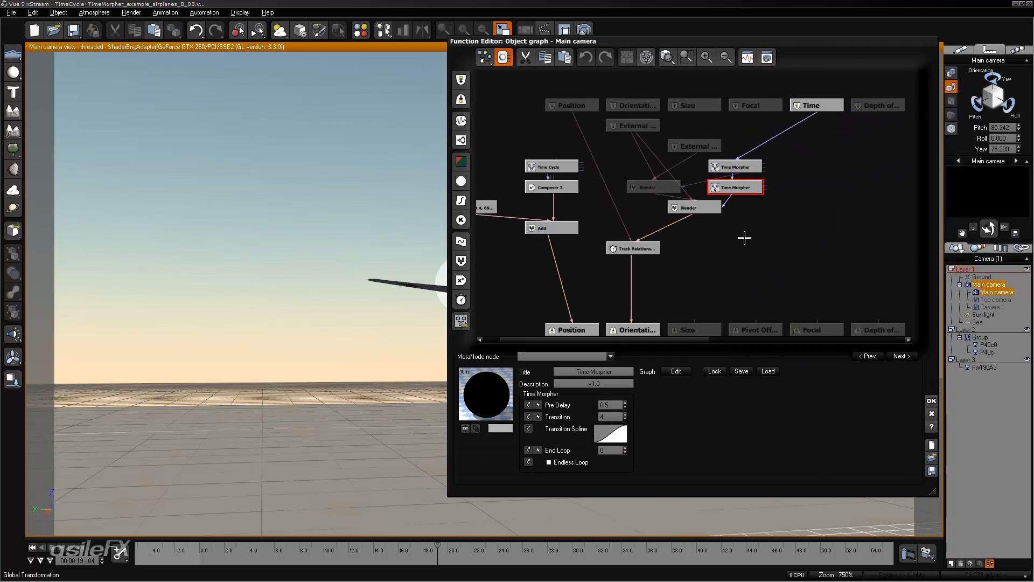
{"action": "left_click", "coordinate": [744, 236]}
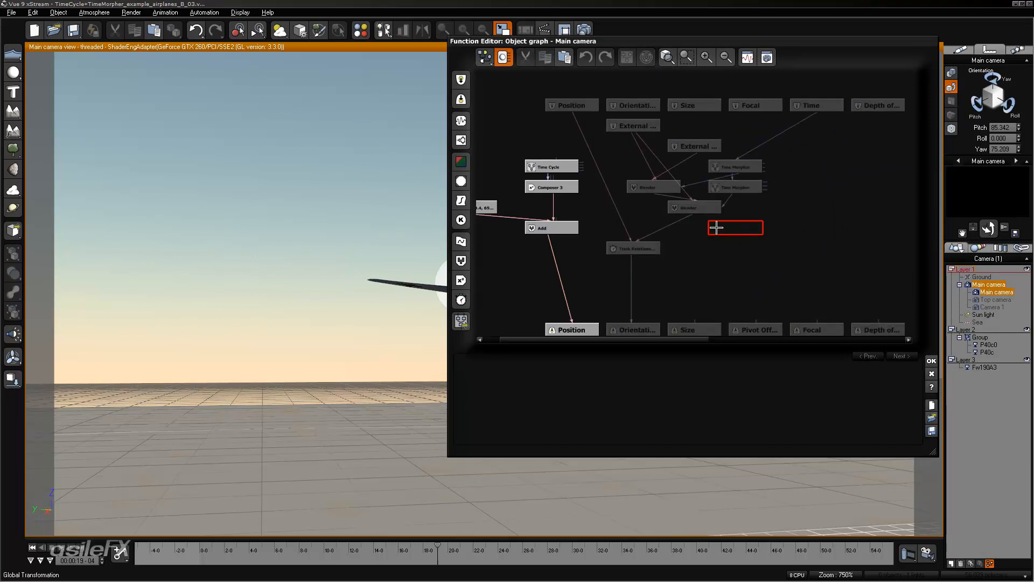
{"action": "left_click", "coordinate": [743, 163]}
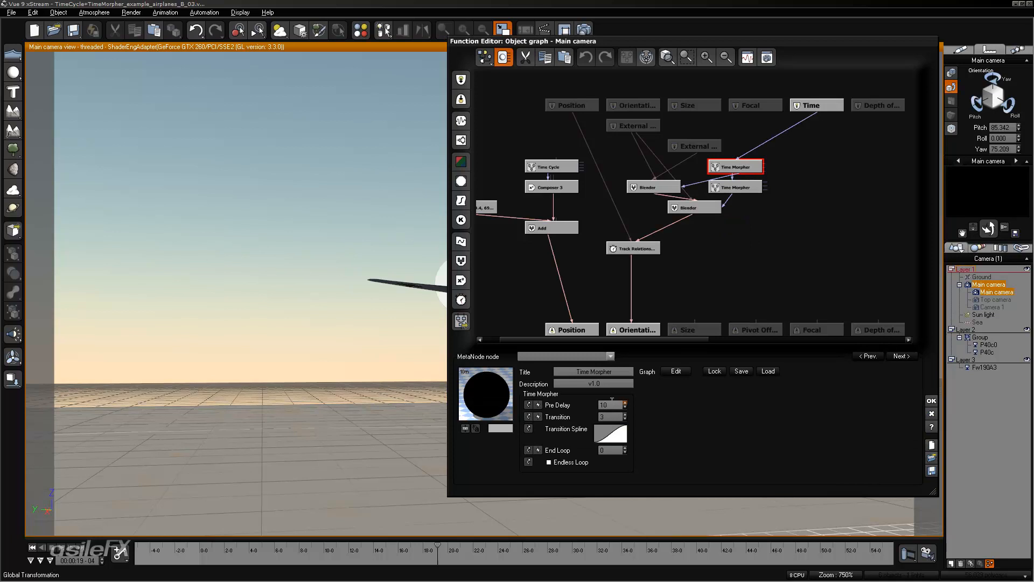
{"action": "left_click", "coordinate": [746, 190]}
{"action": "left_click", "coordinate": [607, 404]}
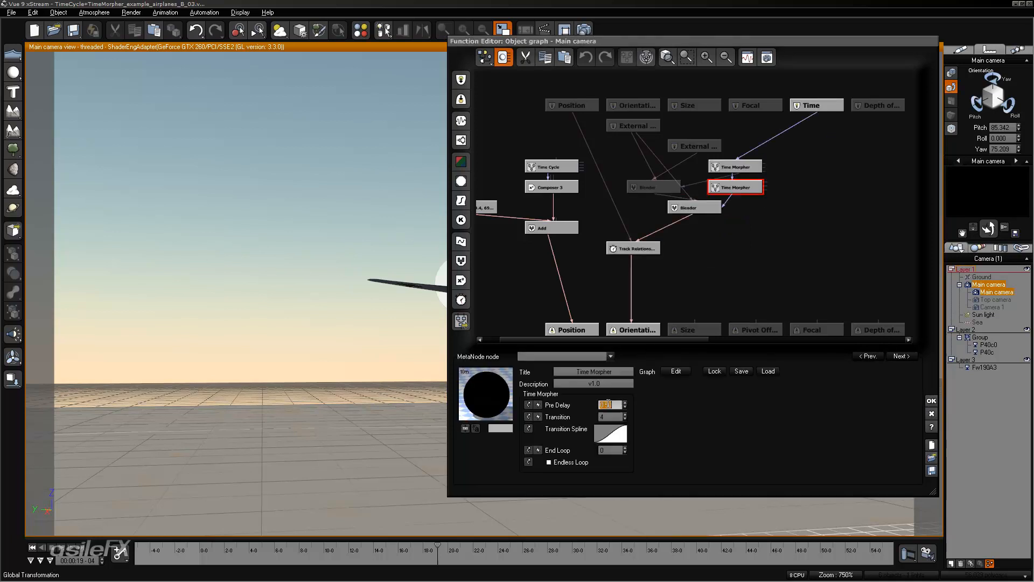
{"action": "type", "text": "-41"}
{"action": "key", "text": "Return"}
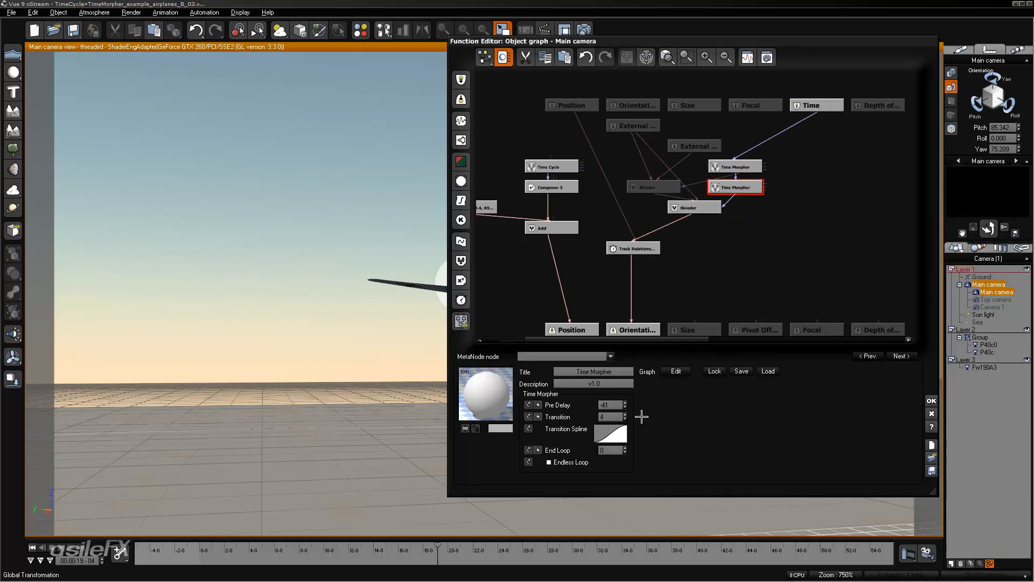
{"action": "left_click", "coordinate": [608, 405]}
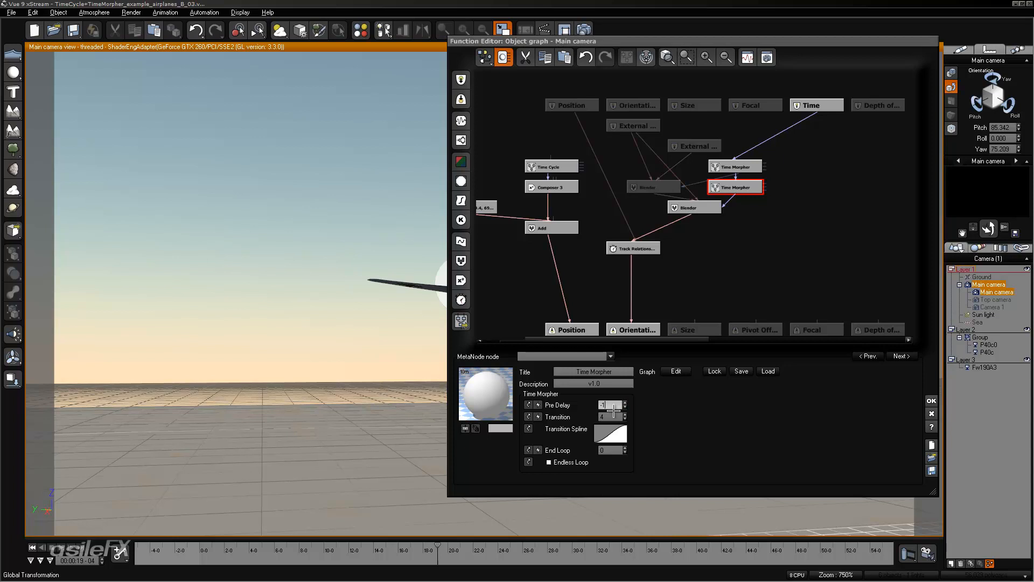
{"action": "type", "text": "-1"}
{"action": "key", "text": "Return"}
{"action": "left_click", "coordinate": [932, 399]}
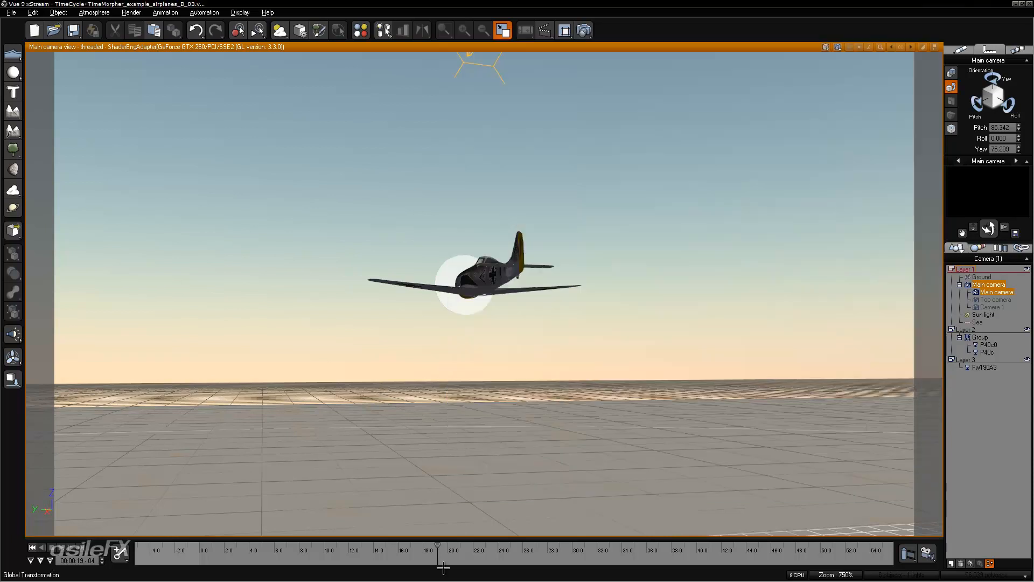